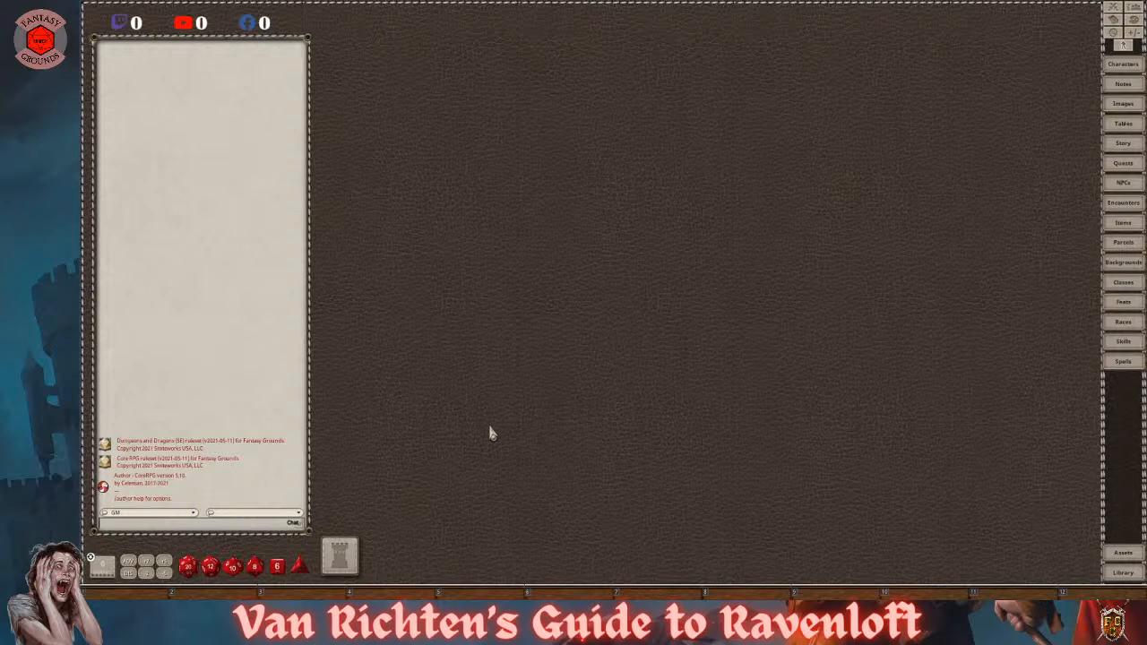
- Clear all messages from the chat window
{"action": "right_click", "coordinate": [180, 329]}
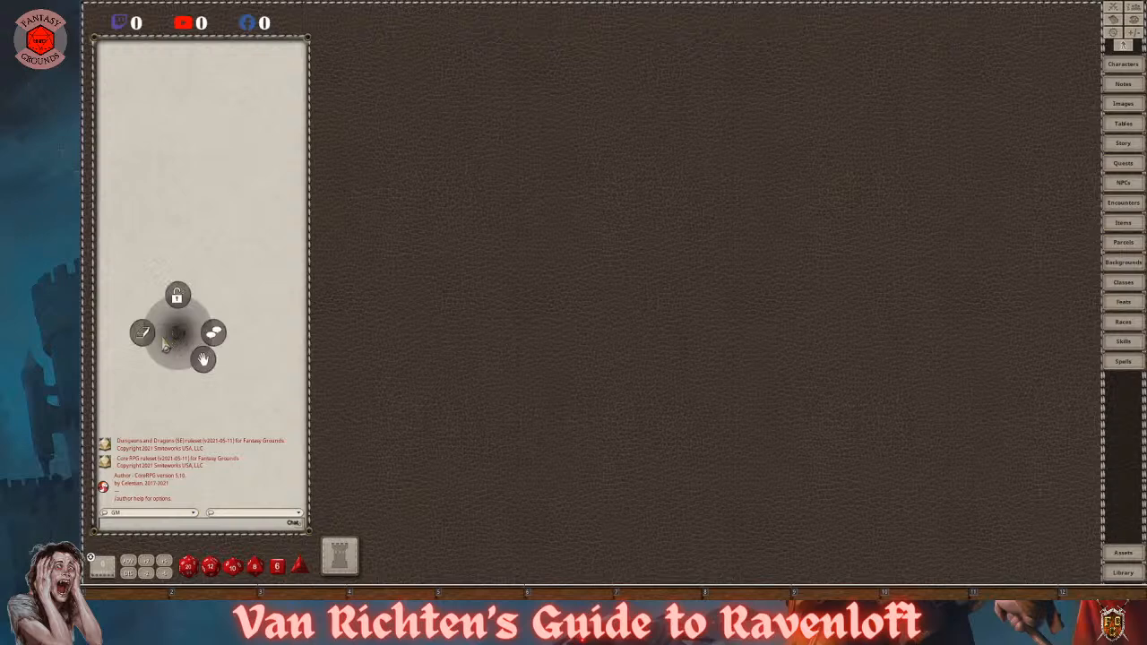
{"action": "left_click", "coordinate": [148, 341]}
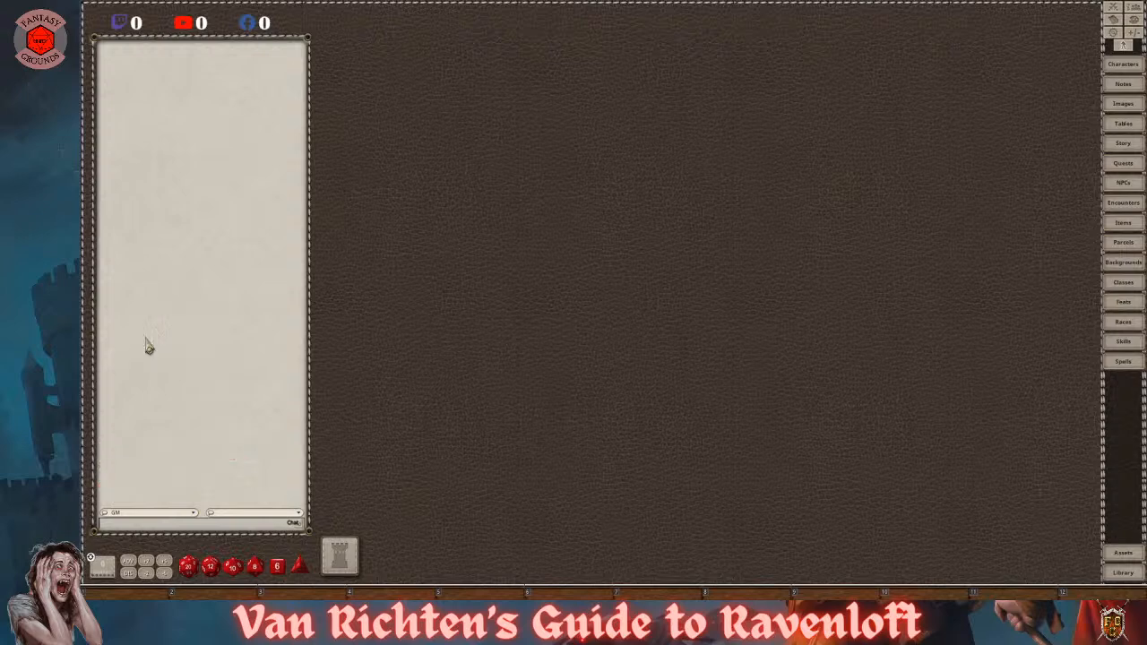
- View the story entry "00.02 Importing an Image to Convert Into a Map" and its linked image, closing both when done
{"action": "left_click", "coordinate": [1123, 144]}
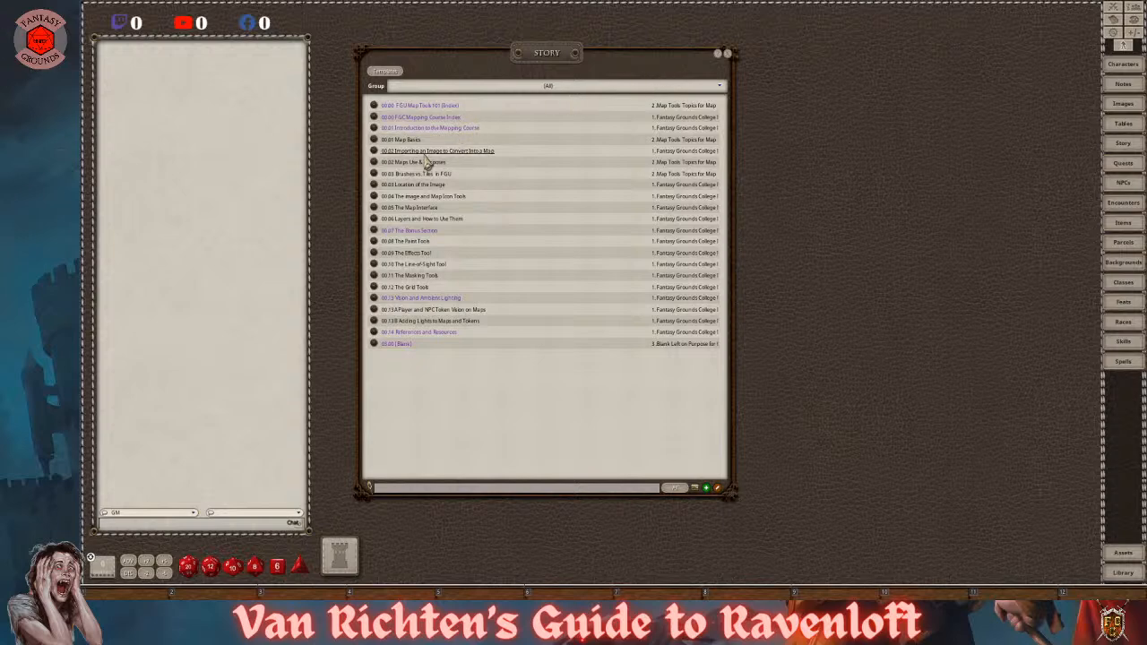
{"action": "left_click", "coordinate": [375, 152]}
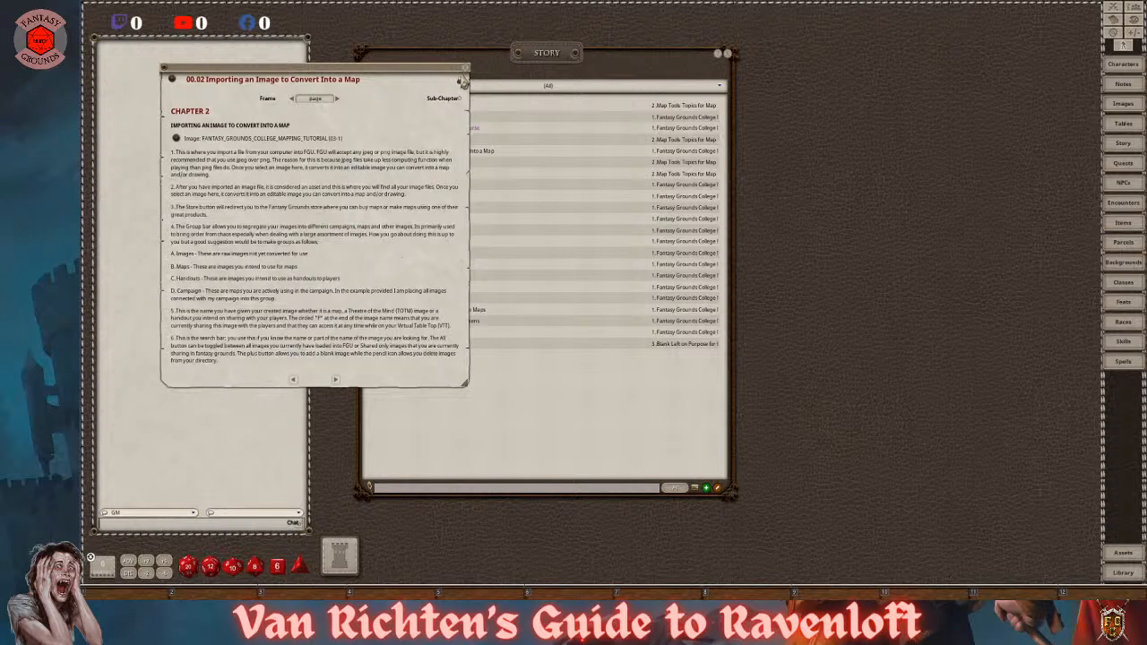
{"action": "left_click", "coordinate": [460, 79]}
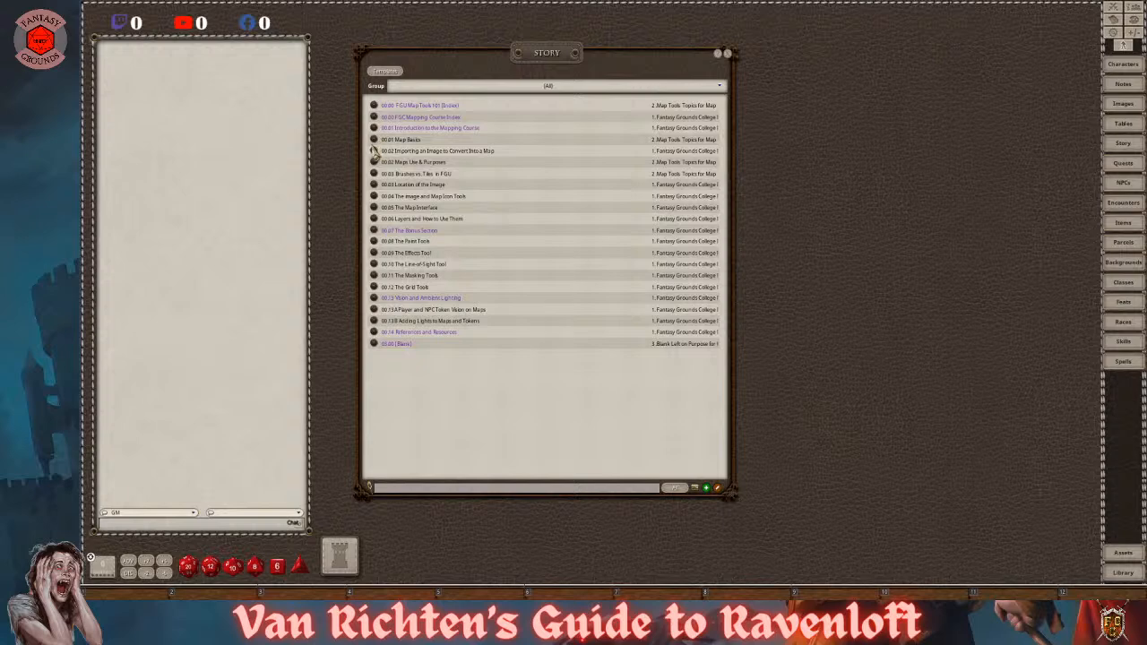
{"action": "left_click", "coordinate": [374, 153]}
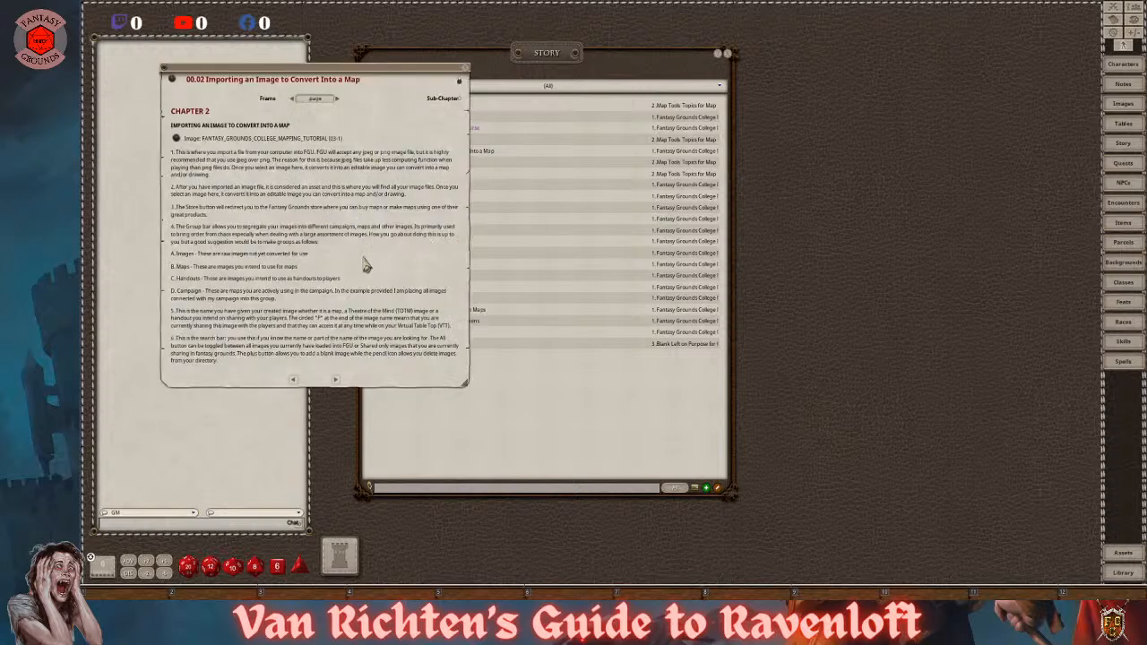
{"action": "left_click", "coordinate": [177, 139]}
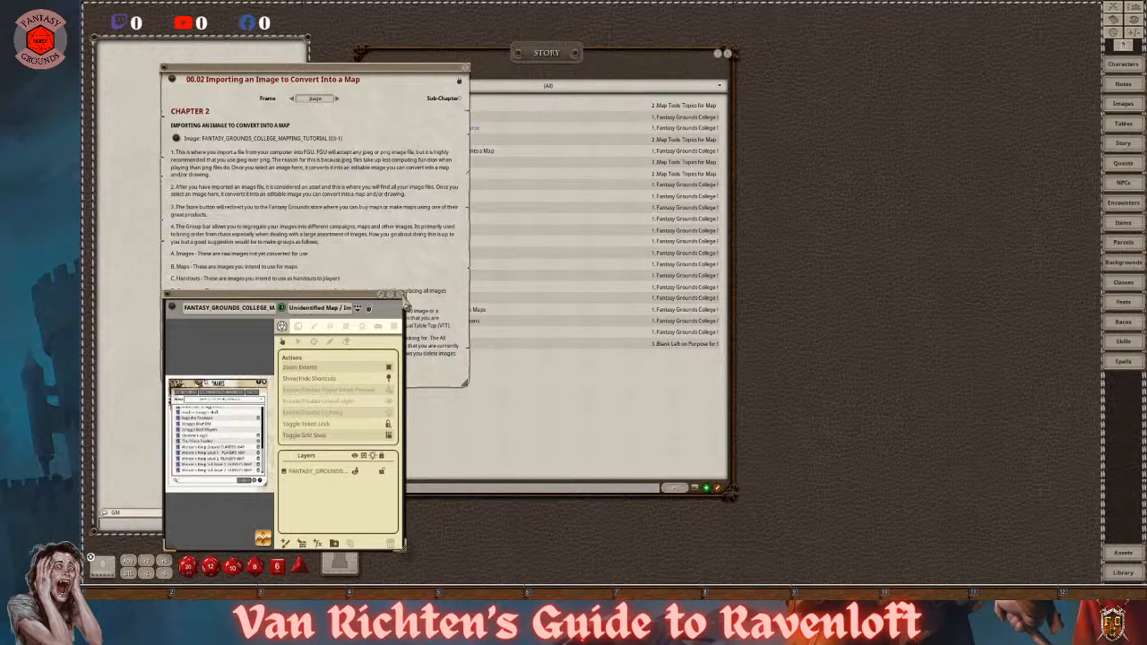
{"action": "left_click", "coordinate": [402, 297]}
{"action": "left_click", "coordinate": [466, 75]}
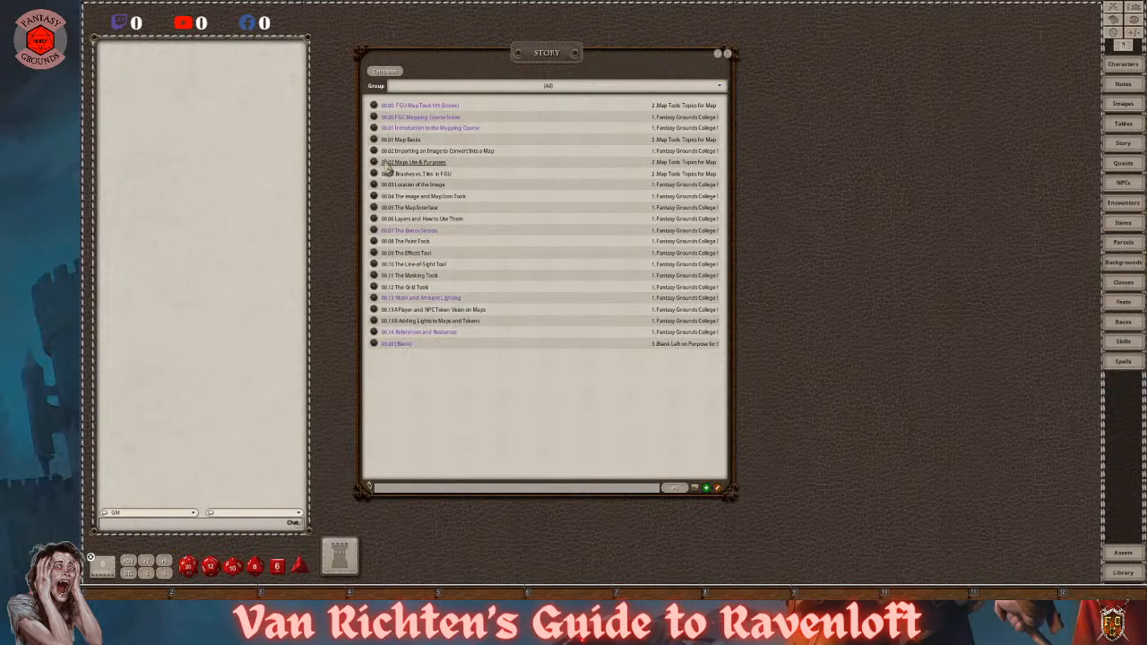
- Look through the story entries "00.02 Maps Use & Purposes" and "00.08 The Paint Tools", and close the Story list
{"action": "left_click", "coordinate": [373, 163]}
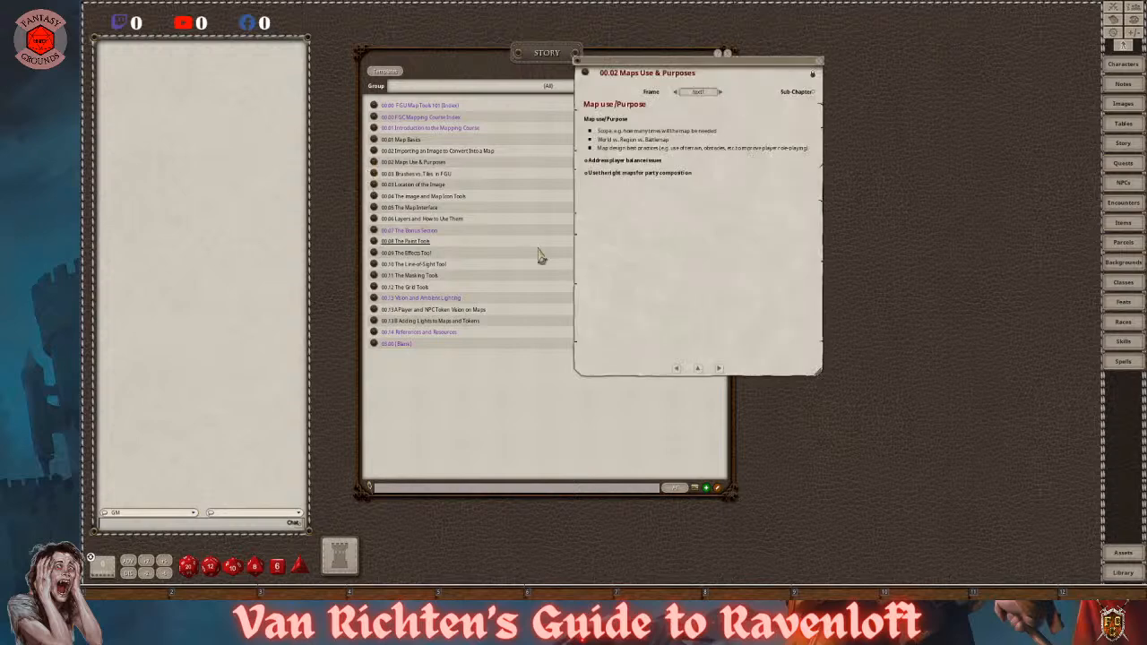
{"action": "left_click", "coordinate": [820, 62]}
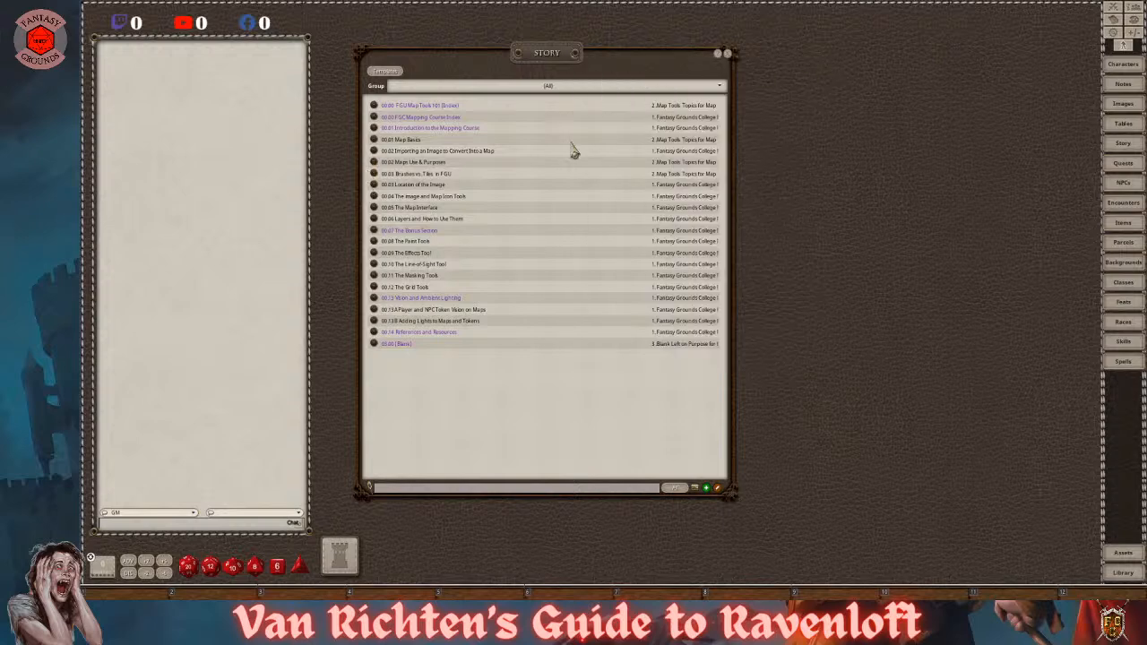
{"action": "left_click", "coordinate": [380, 243]}
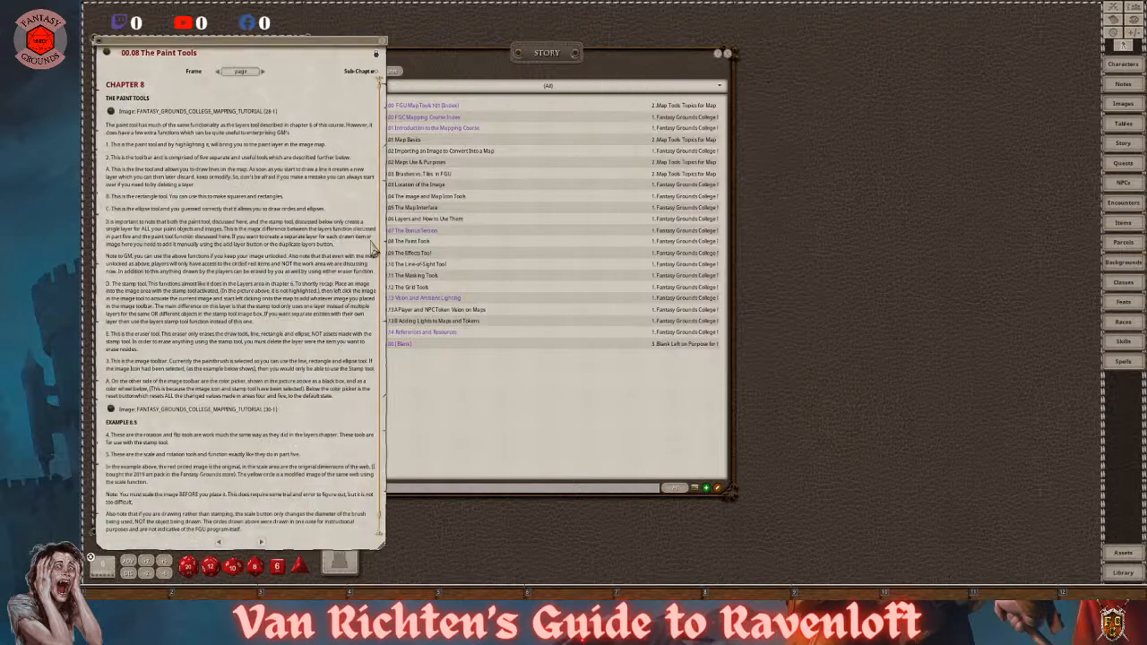
{"action": "scroll", "coordinate": [306, 301], "scroll_direction": "down", "scroll_amount": 1}
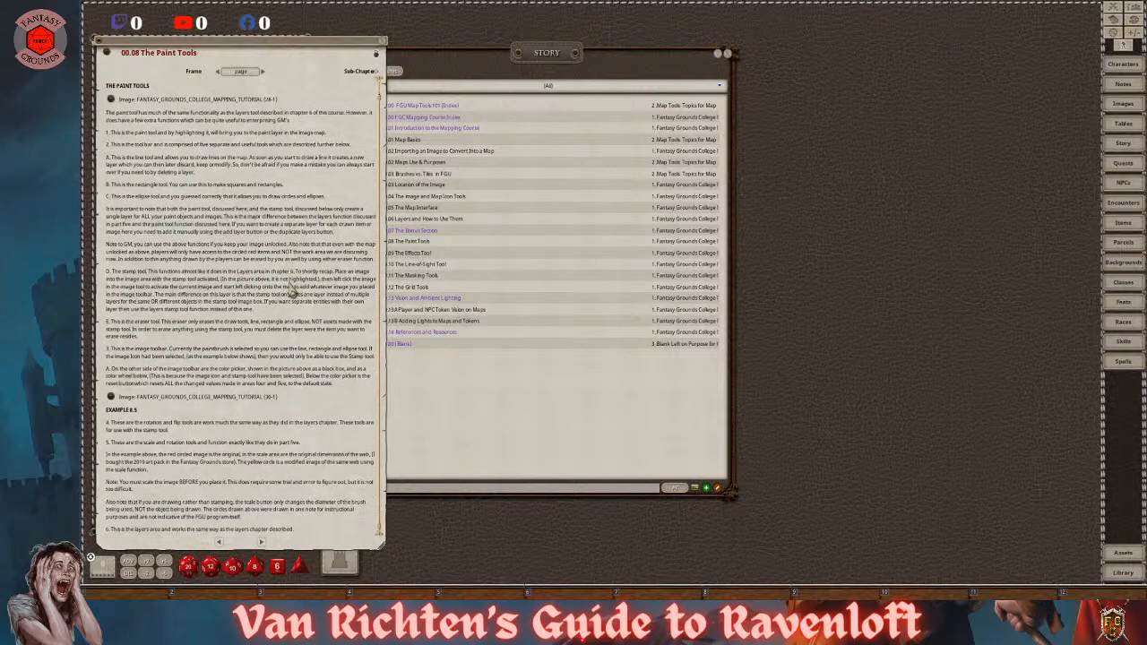
{"action": "scroll", "coordinate": [292, 291], "scroll_direction": "up", "scroll_amount": 1}
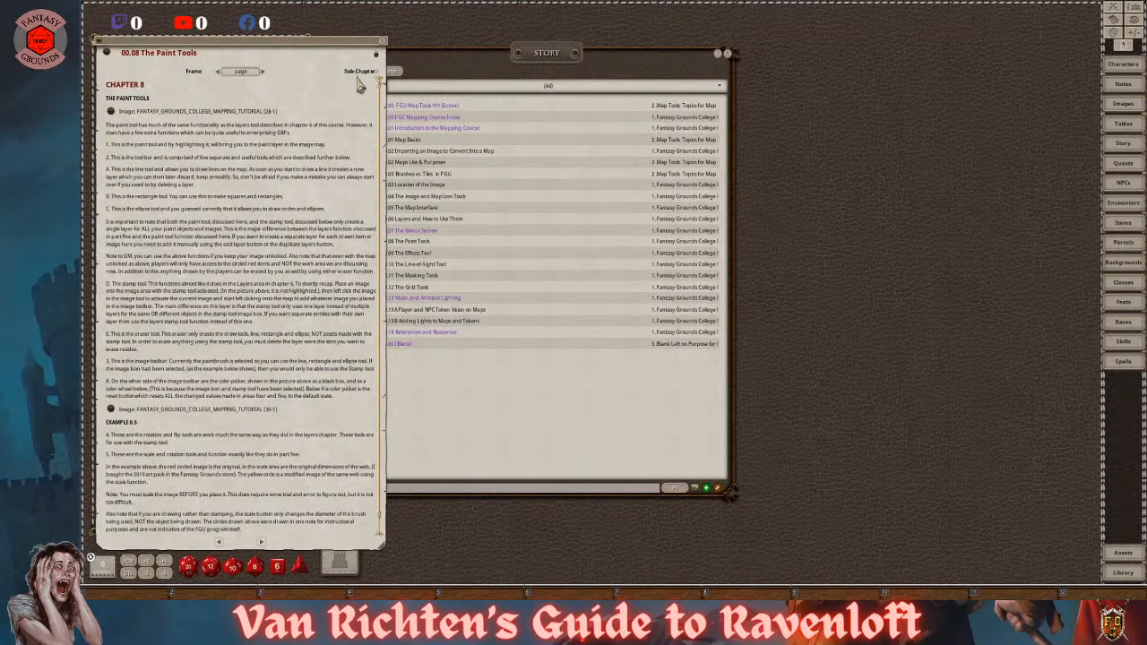
{"action": "left_click", "coordinate": [382, 45]}
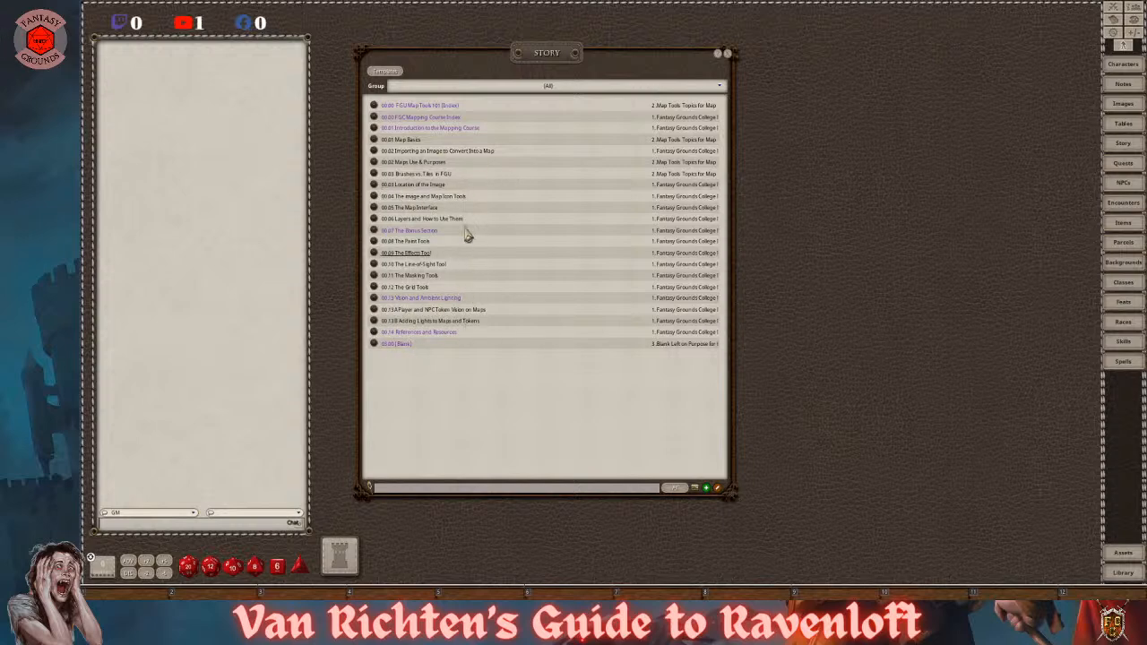
{"action": "left_click", "coordinate": [727, 54]}
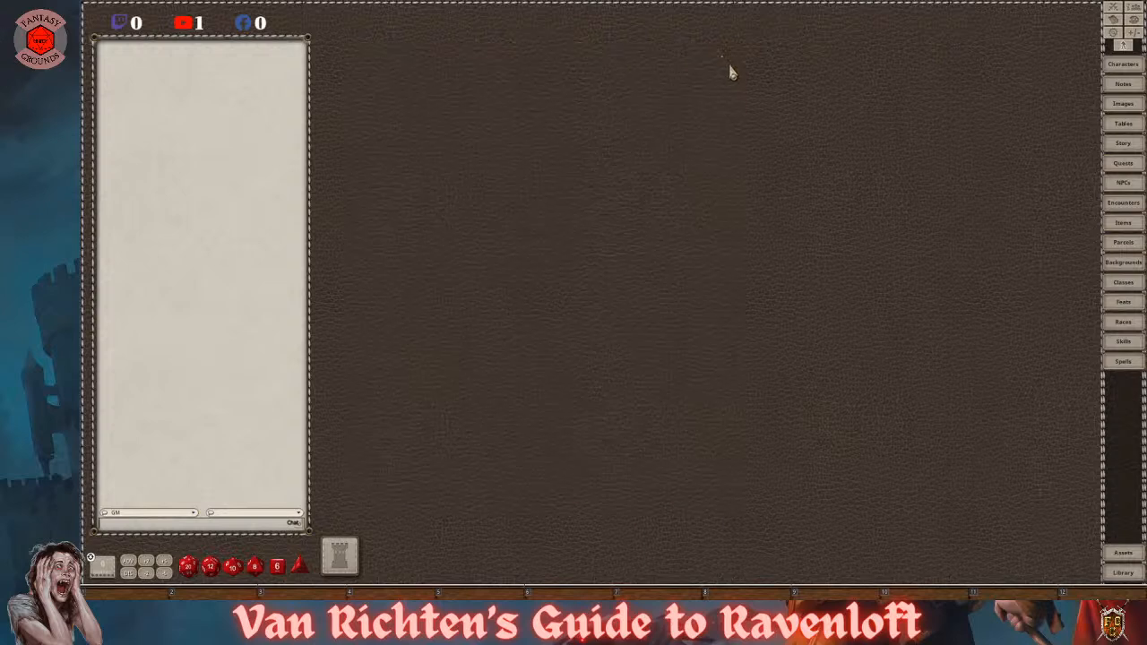
- Open the Images list, filter it to the Fantasy Grounds College Mapping Course group and browse its entries
{"action": "left_click", "coordinate": [1134, 108]}
{"action": "left_click_drag", "start_coordinate": [643, 49], "coordinate": [837, 62]}
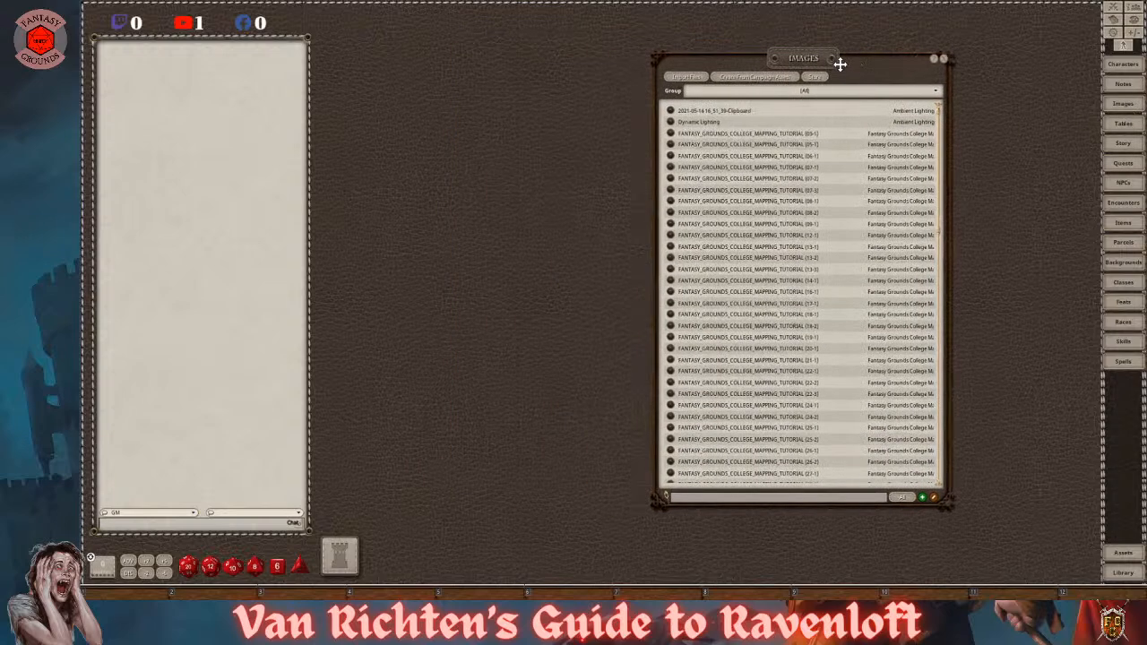
{"action": "left_click", "coordinate": [870, 92]}
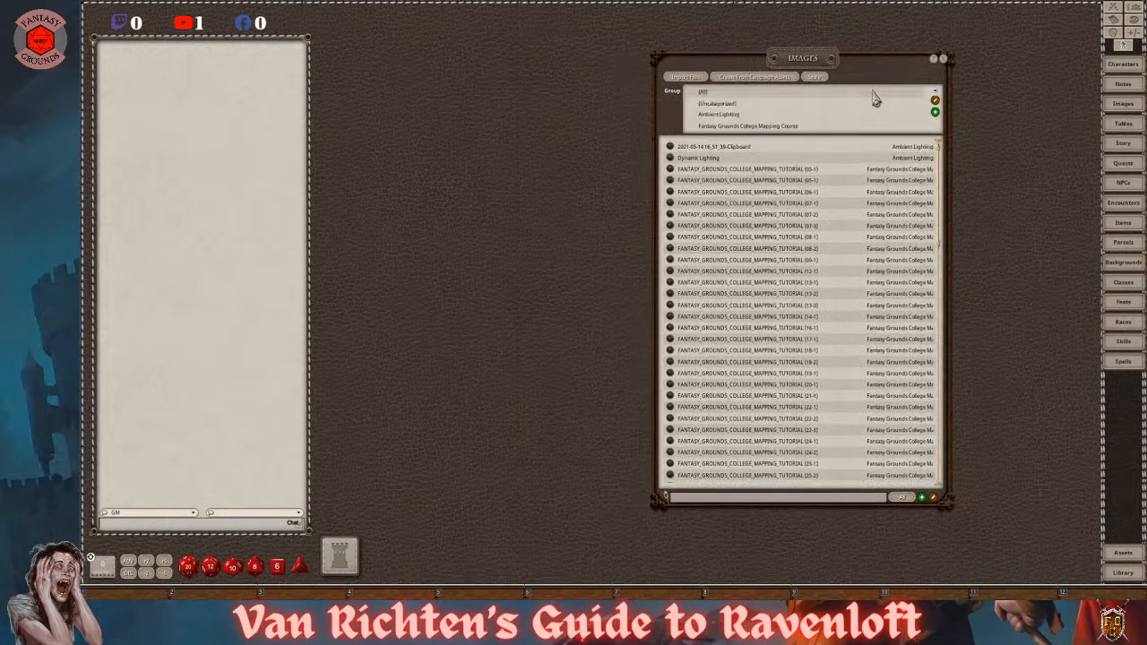
{"action": "left_click", "coordinate": [771, 127]}
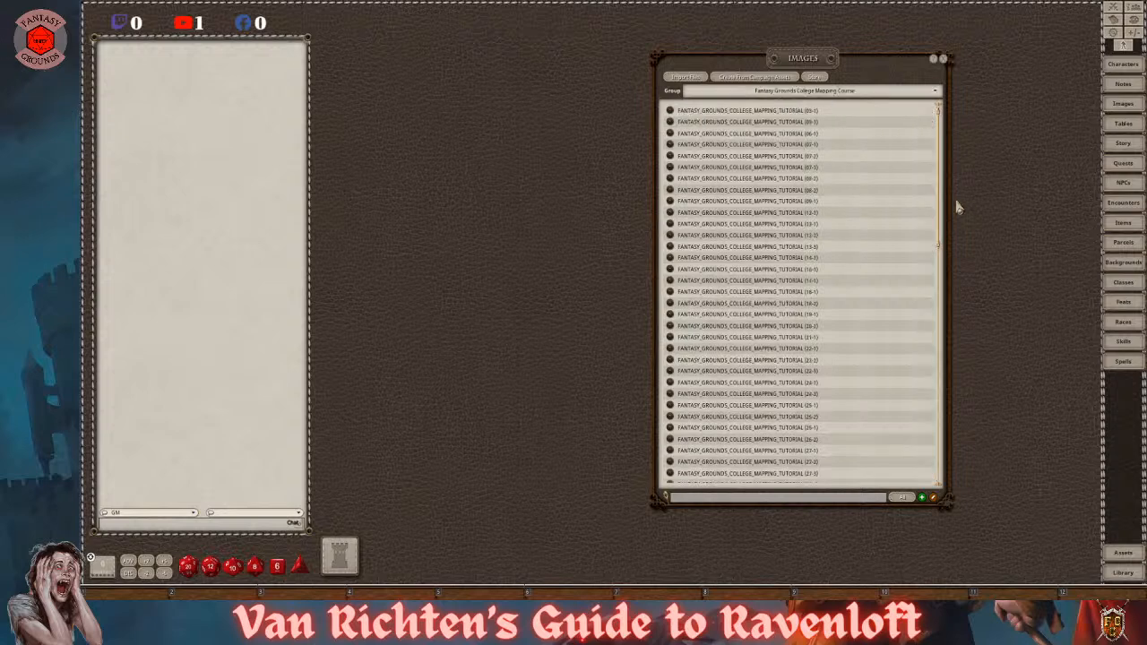
{"action": "scroll", "coordinate": [794, 402], "scroll_direction": "down", "scroll_amount": 10}
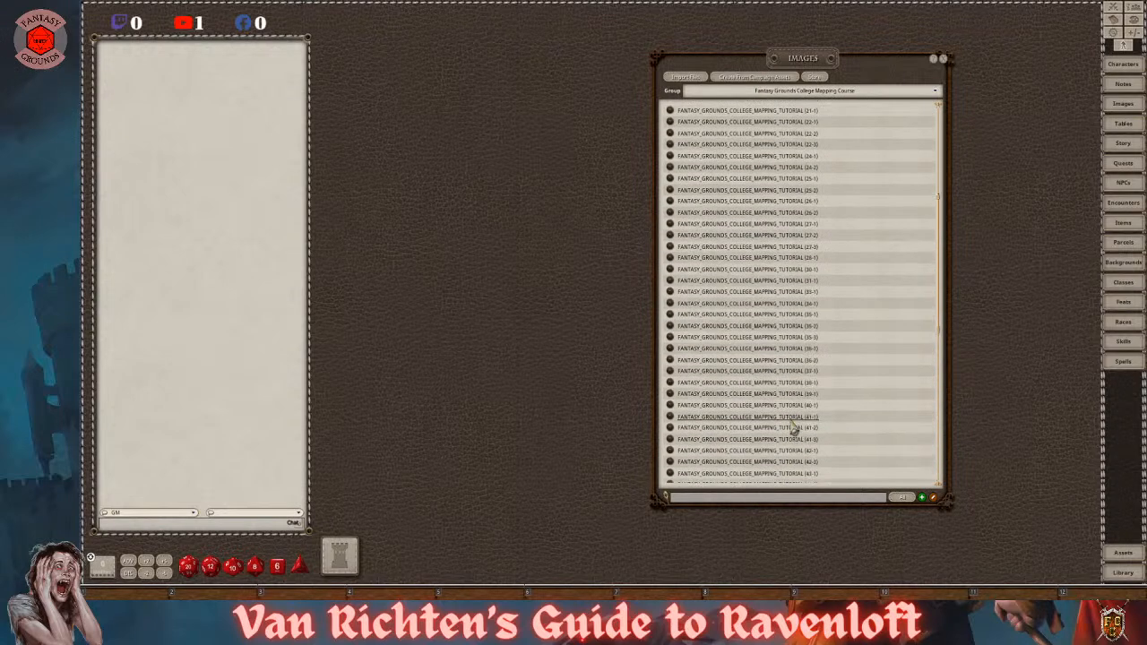
{"action": "scroll", "coordinate": [792, 437], "scroll_direction": "down", "scroll_amount": 7}
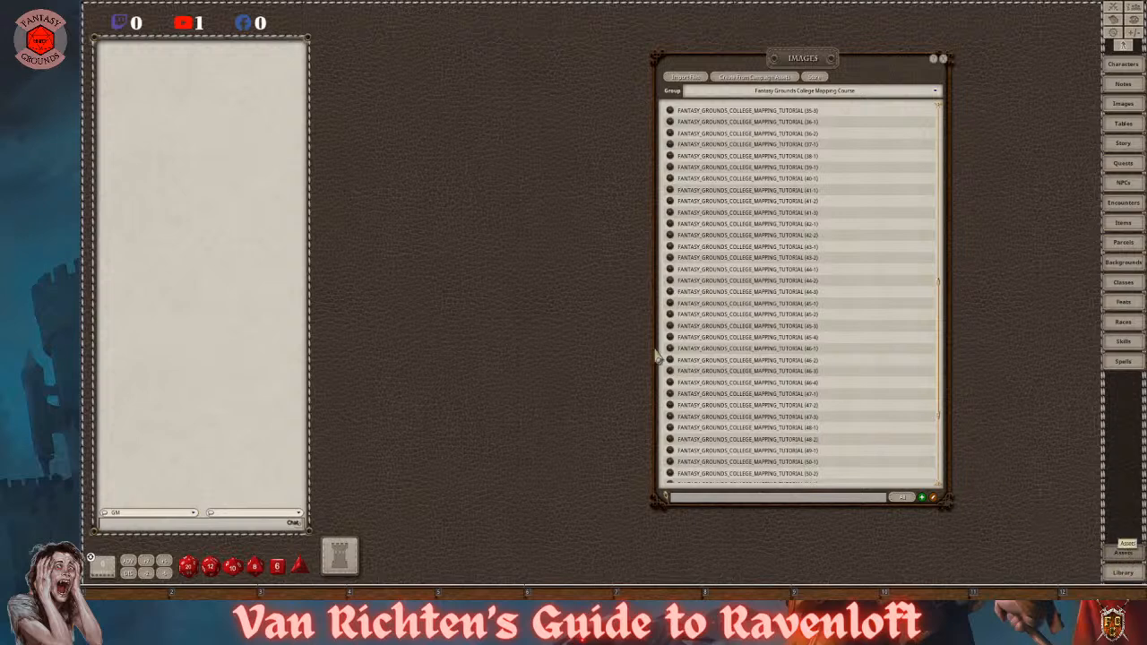
- Show the Campaign image assets and open their folder on disk
{"action": "left_click_drag", "start_coordinate": [792, 100], "coordinate": [415, 33]}
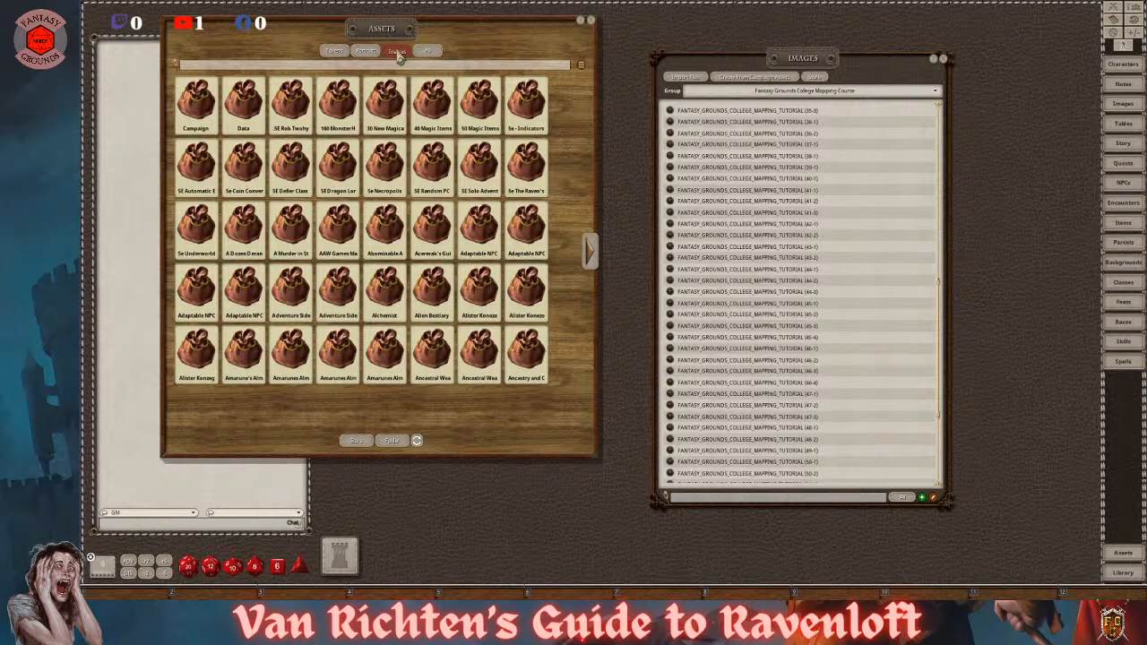
{"action": "left_click", "coordinate": [194, 98]}
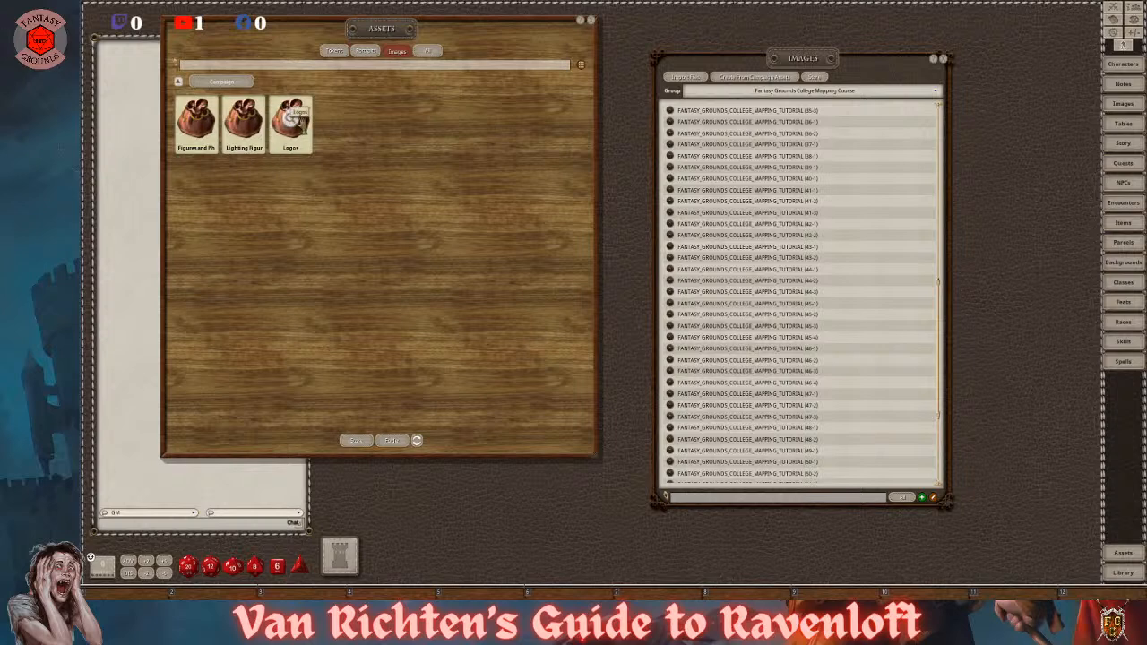
{"action": "left_click", "coordinate": [399, 444]}
- Arrange the Assets and Images windows side by side and refresh the campaign assets
{"action": "left_click_drag", "start_coordinate": [595, 313], "coordinate": [581, 313]}
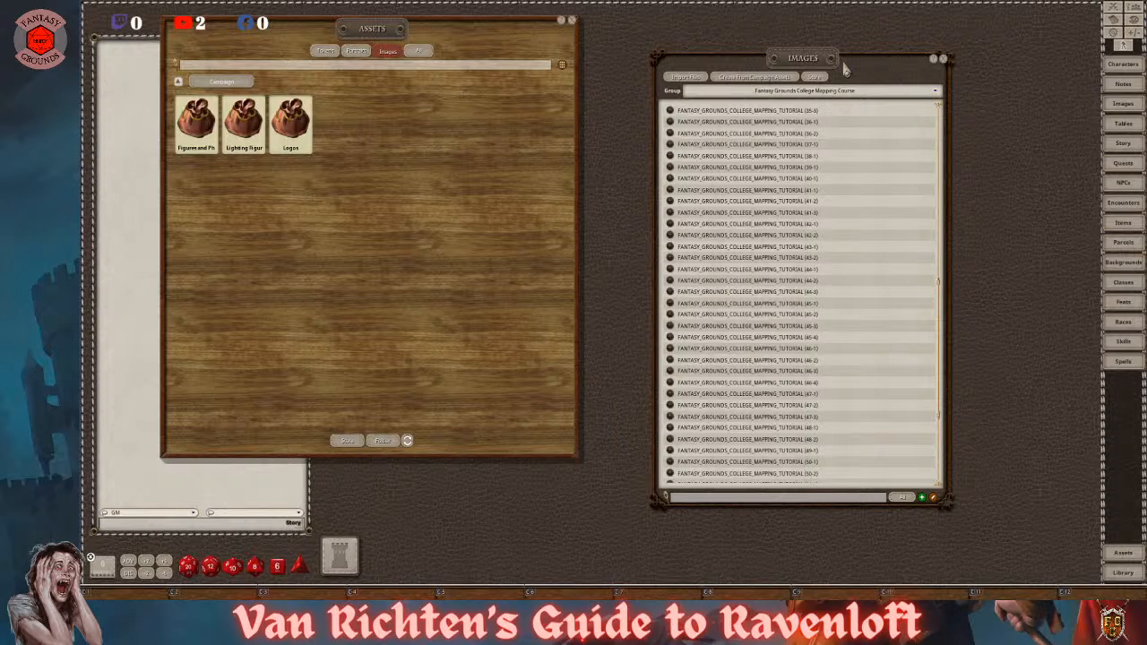
{"action": "left_click_drag", "start_coordinate": [787, 64], "coordinate": [708, 40]}
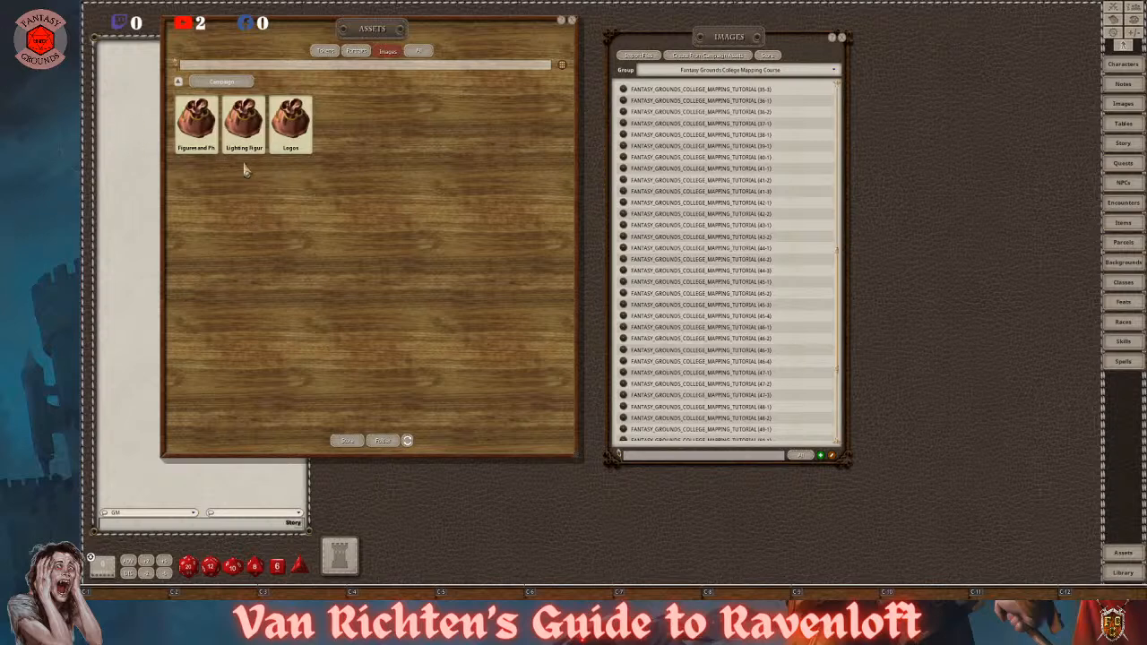
{"action": "left_click", "coordinate": [408, 442]}
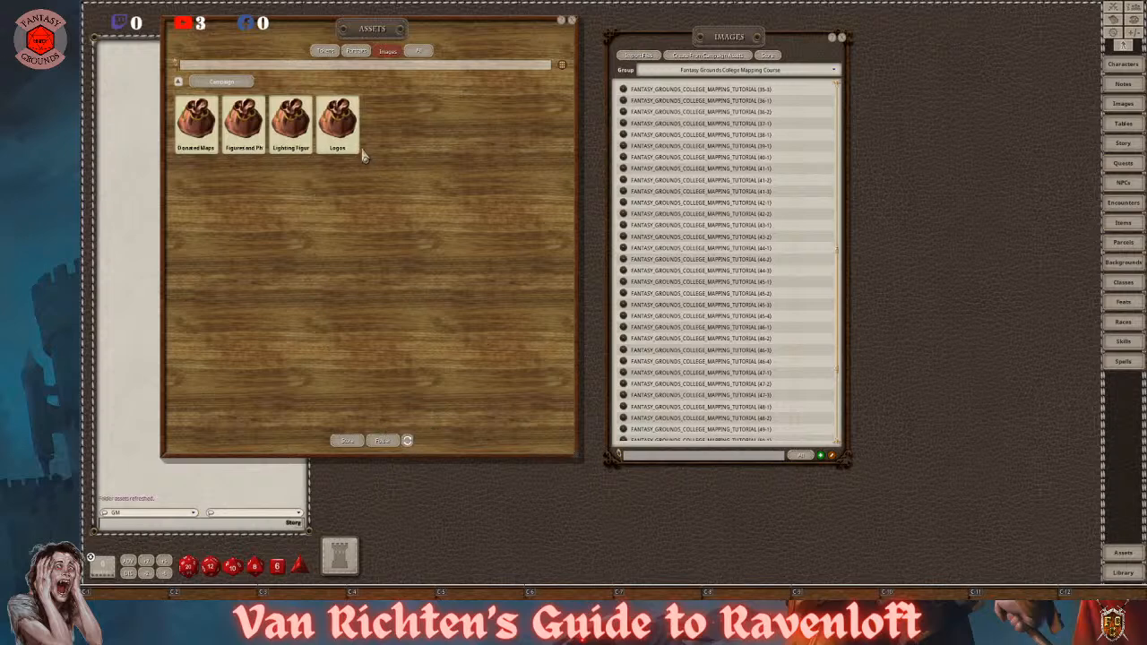
- Open the Donated Maps asset folder and preview the FGC.jpg and FGC_grid.jpg maps
{"action": "left_click", "coordinate": [196, 129]}
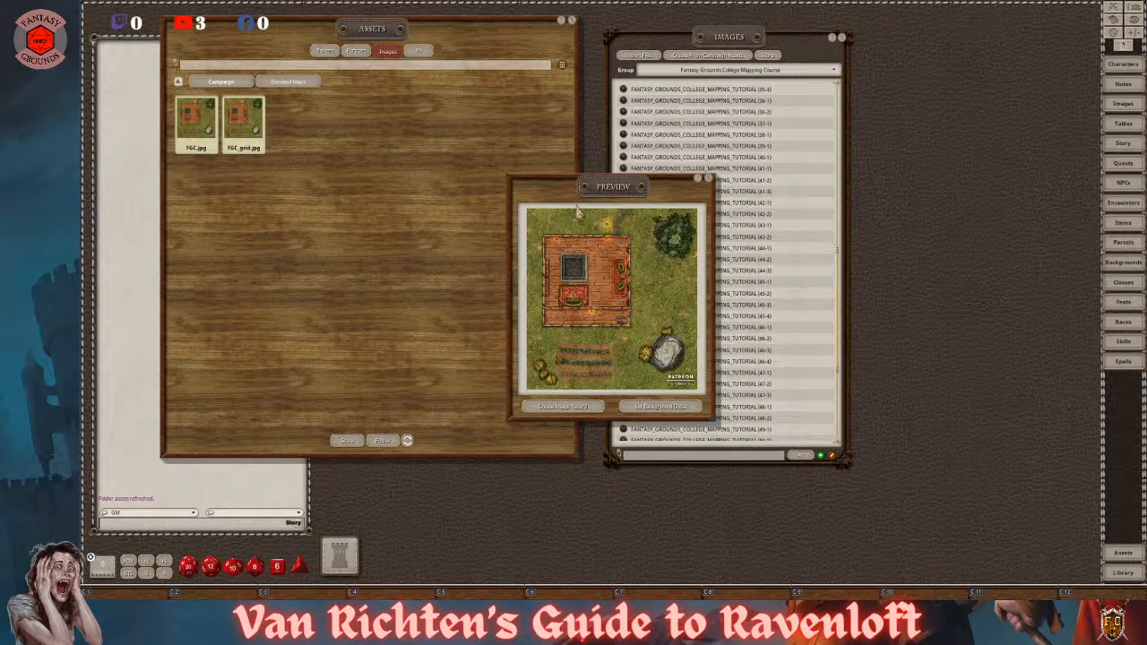
{"action": "left_click", "coordinate": [708, 178]}
{"action": "left_click", "coordinate": [199, 127]}
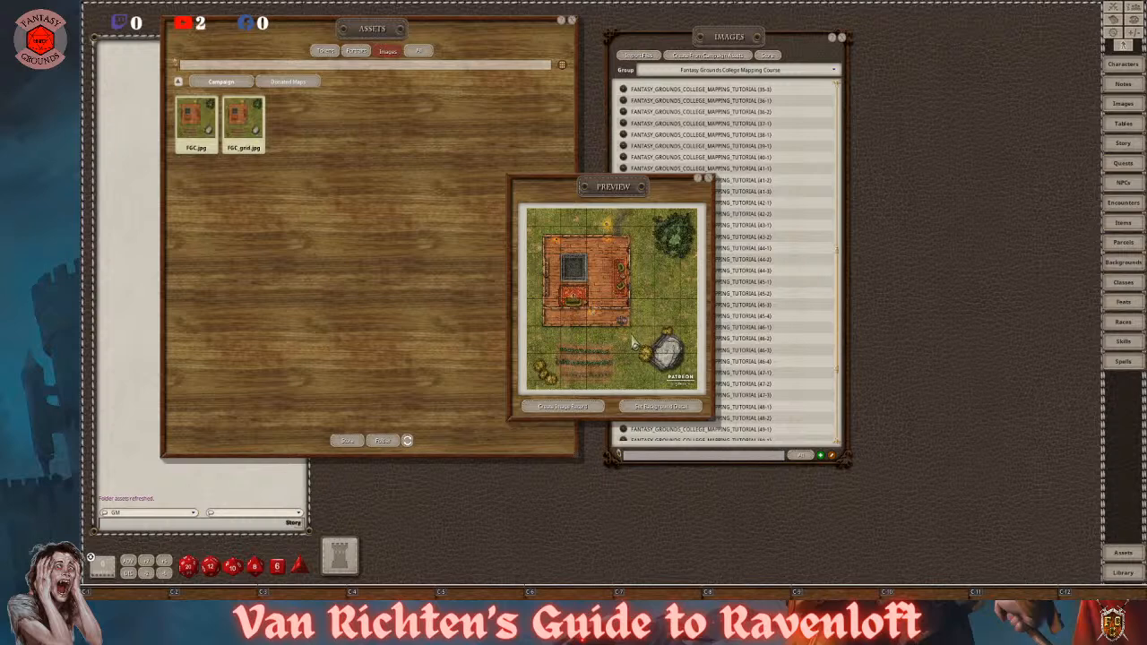
{"action": "left_click", "coordinate": [708, 179]}
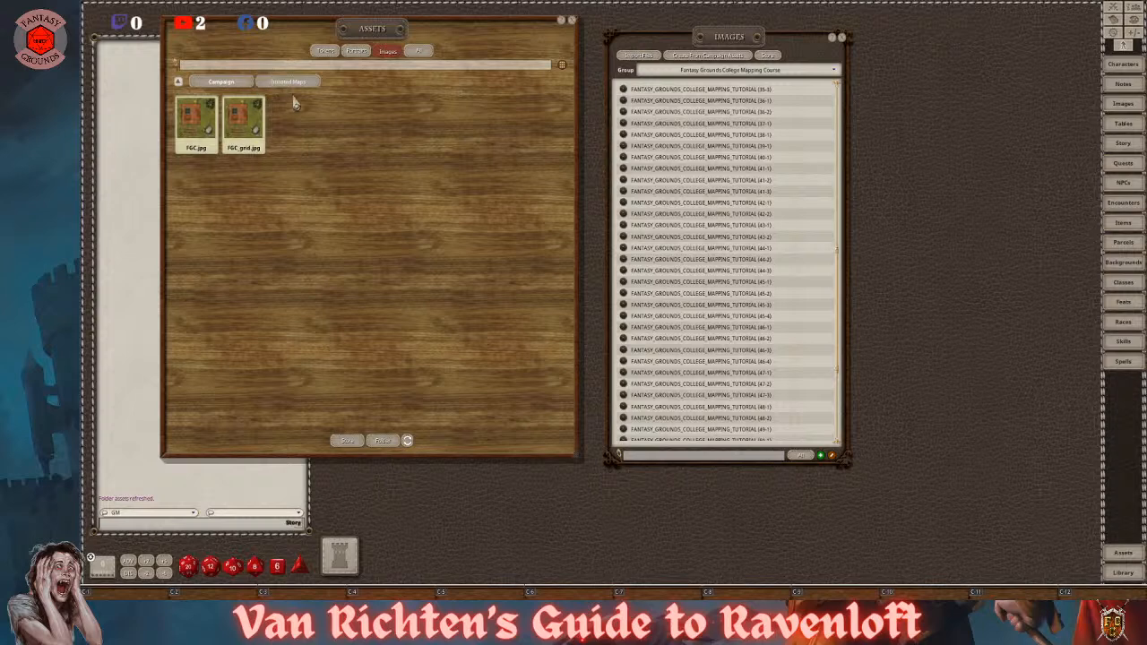
- Add FGC_grid.jpg and FGC.jpg from the assets to the Fantasy Grounds College Mapping Course image group and locate both entries
{"action": "scroll", "coordinate": [741, 309], "scroll_direction": "down", "scroll_amount": 5}
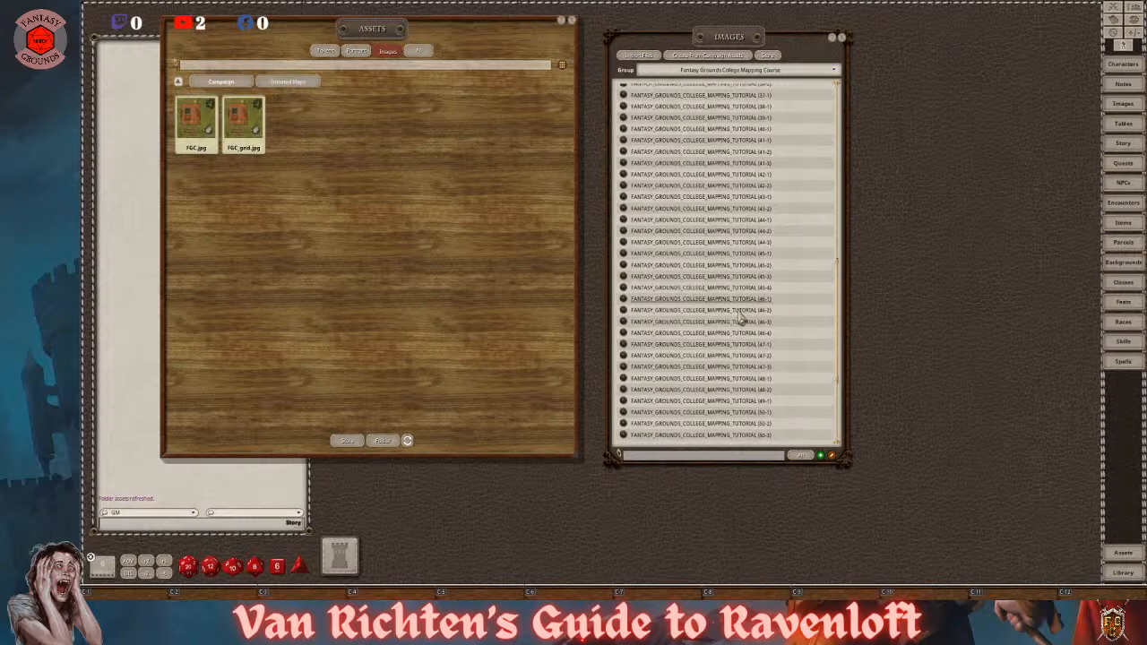
{"action": "scroll", "coordinate": [735, 338], "scroll_direction": "up", "scroll_amount": 1}
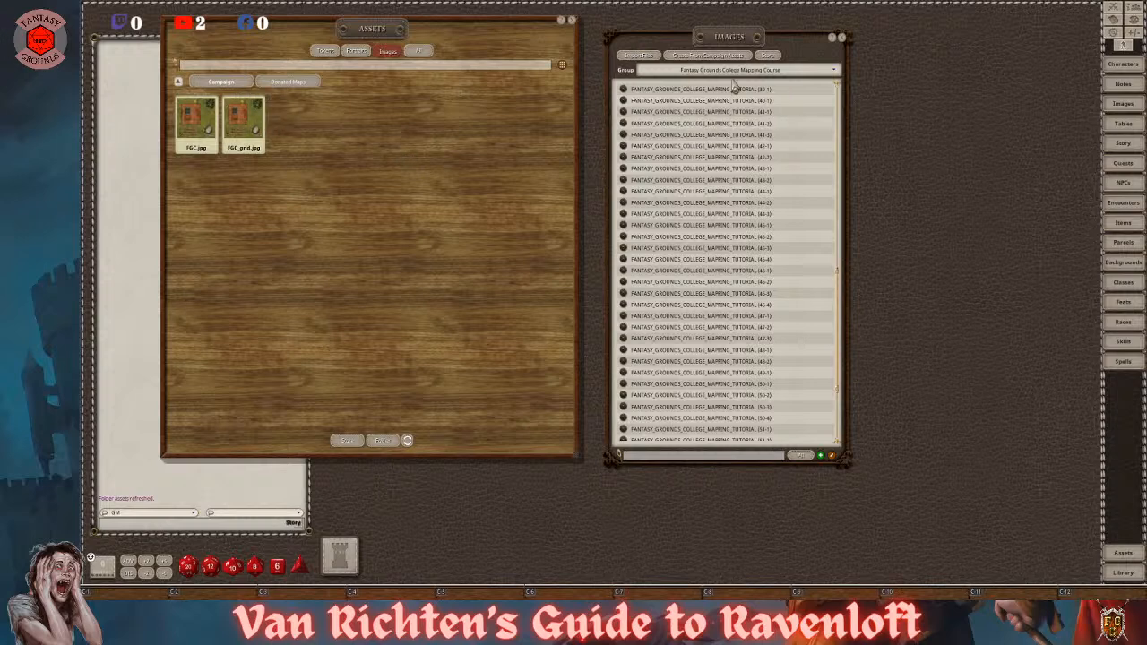
{"action": "left_click_drag", "start_coordinate": [579, 207], "coordinate": [723, 210]}
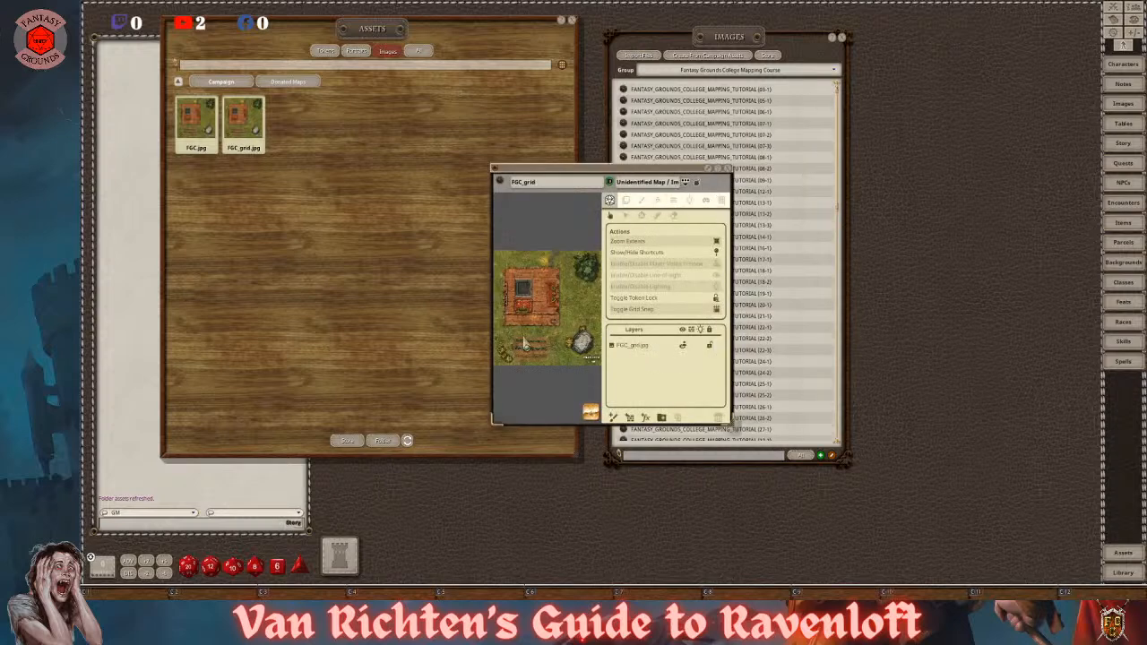
{"action": "left_click", "coordinate": [728, 168]}
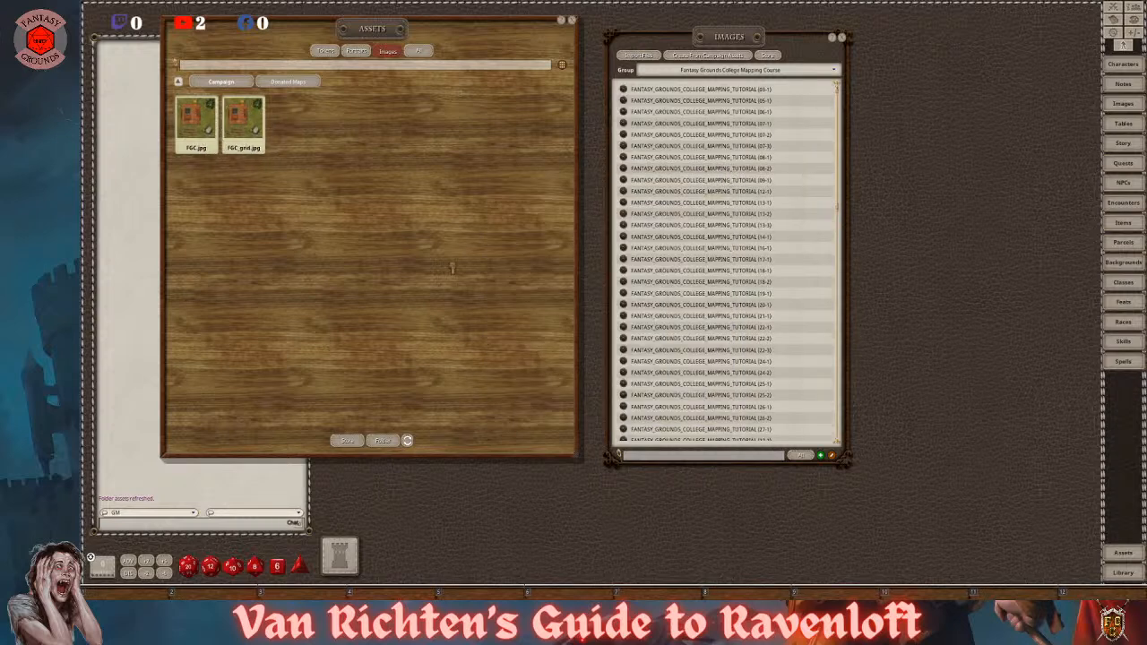
{"action": "left_click_drag", "start_coordinate": [728, 238], "coordinate": [723, 230]}
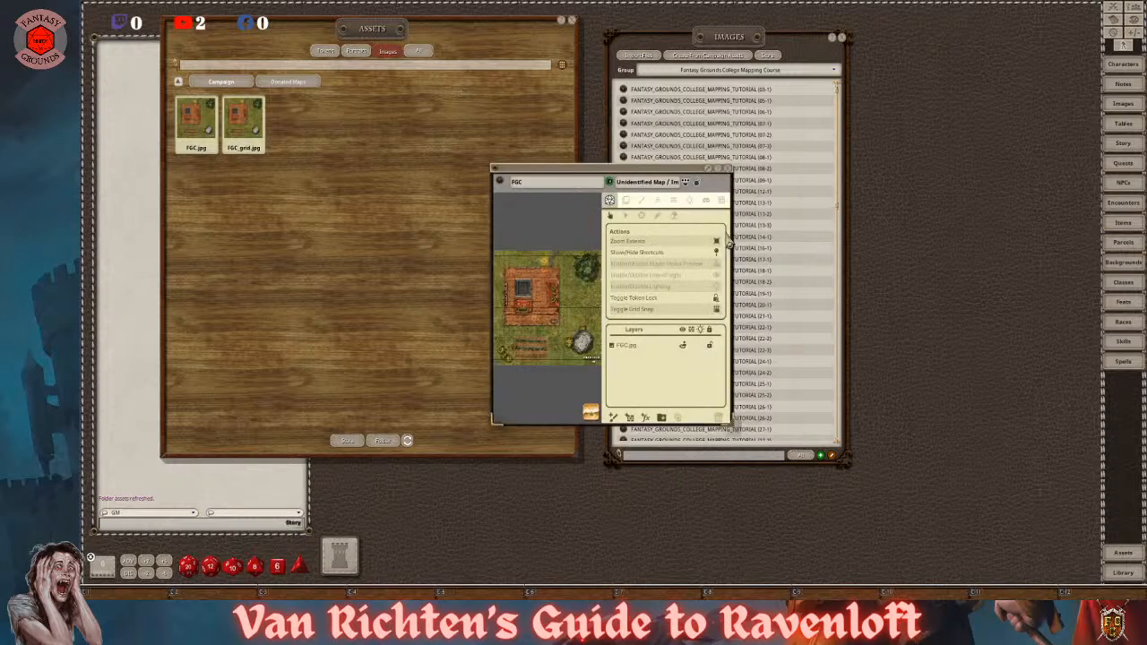
{"action": "scroll", "coordinate": [743, 261], "scroll_direction": "down", "scroll_amount": 1}
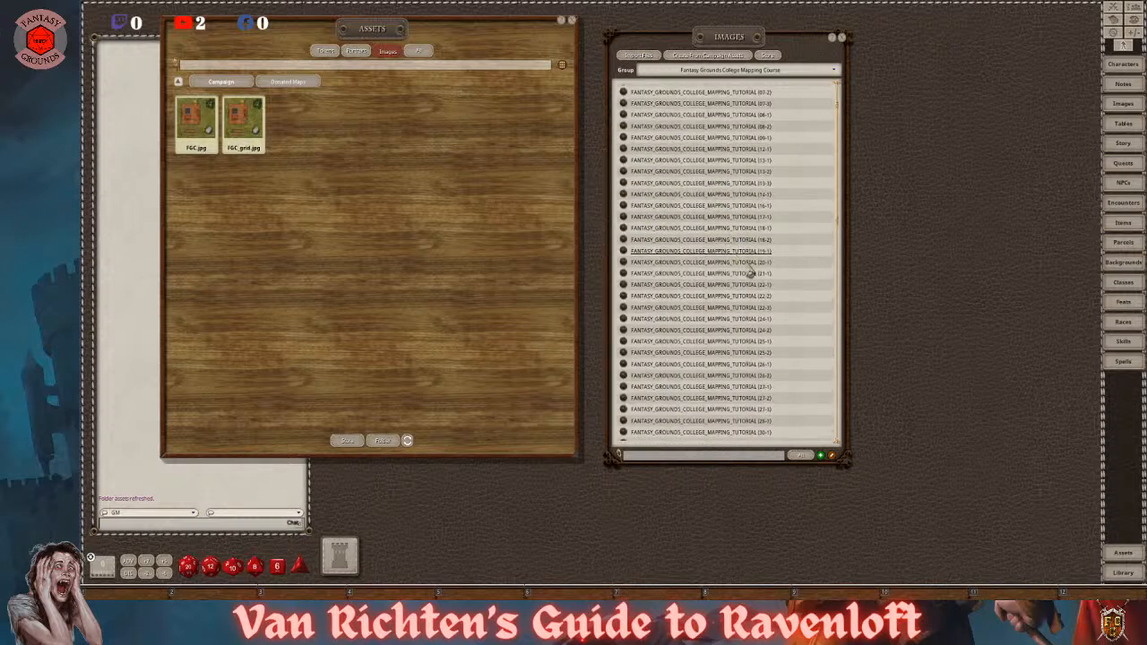
{"action": "left_click_drag", "start_coordinate": [840, 202], "coordinate": [856, 455]}
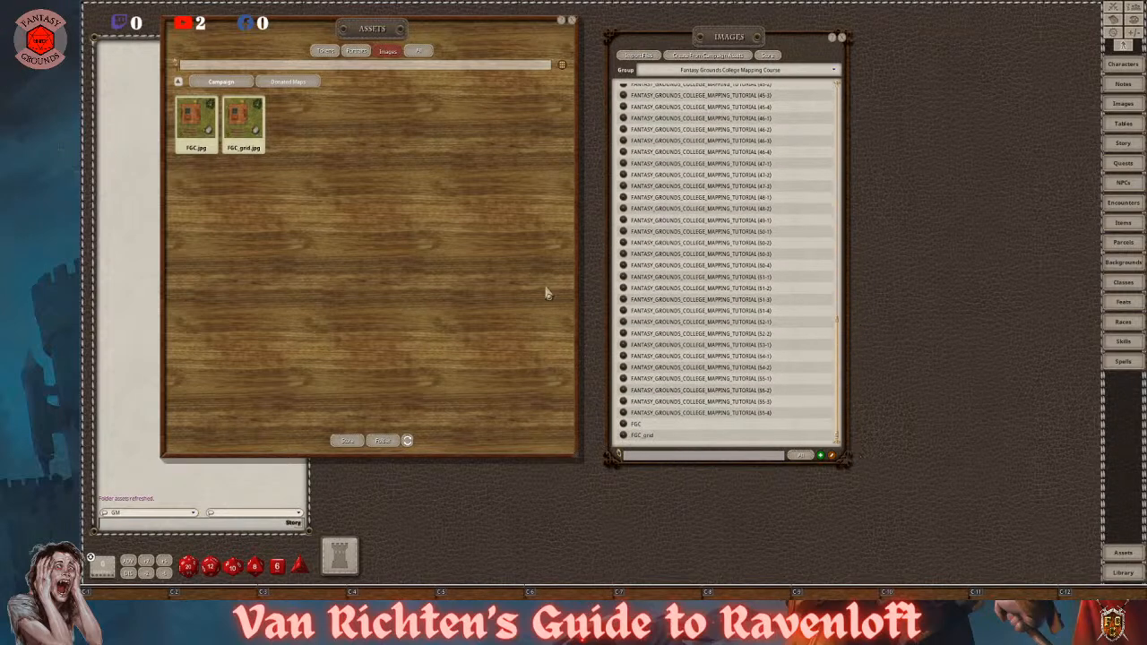
- Close the Assets window and open the FGC map in an enlarged window beside the Images list
{"action": "left_click", "coordinate": [572, 21]}
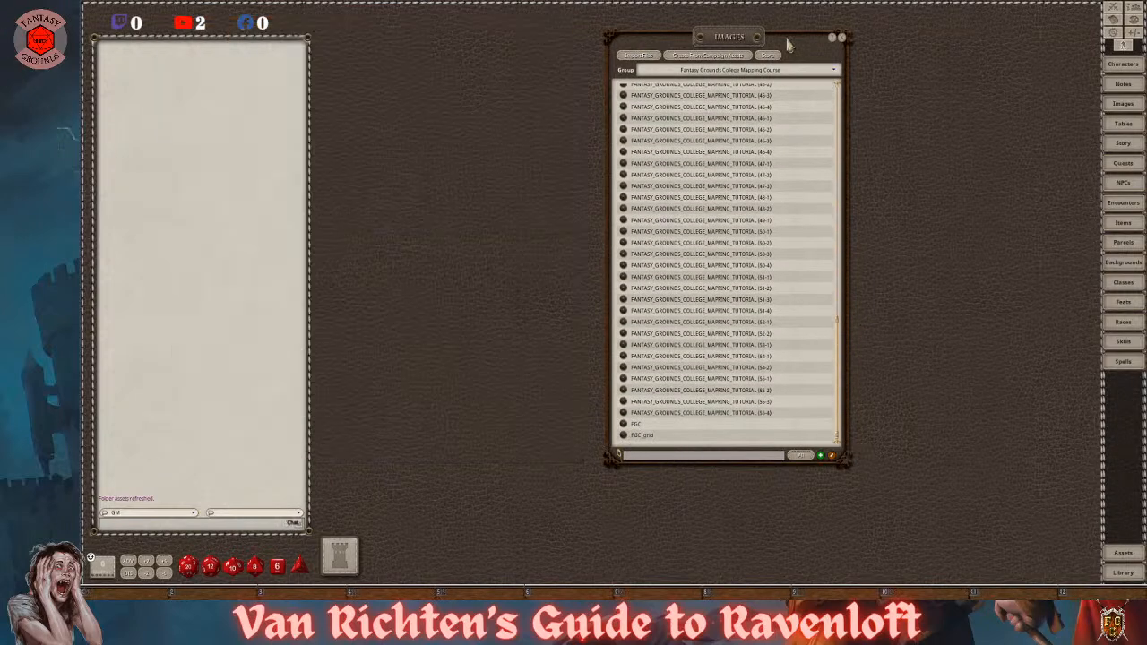
{"action": "left_click_drag", "start_coordinate": [773, 45], "coordinate": [491, 33]}
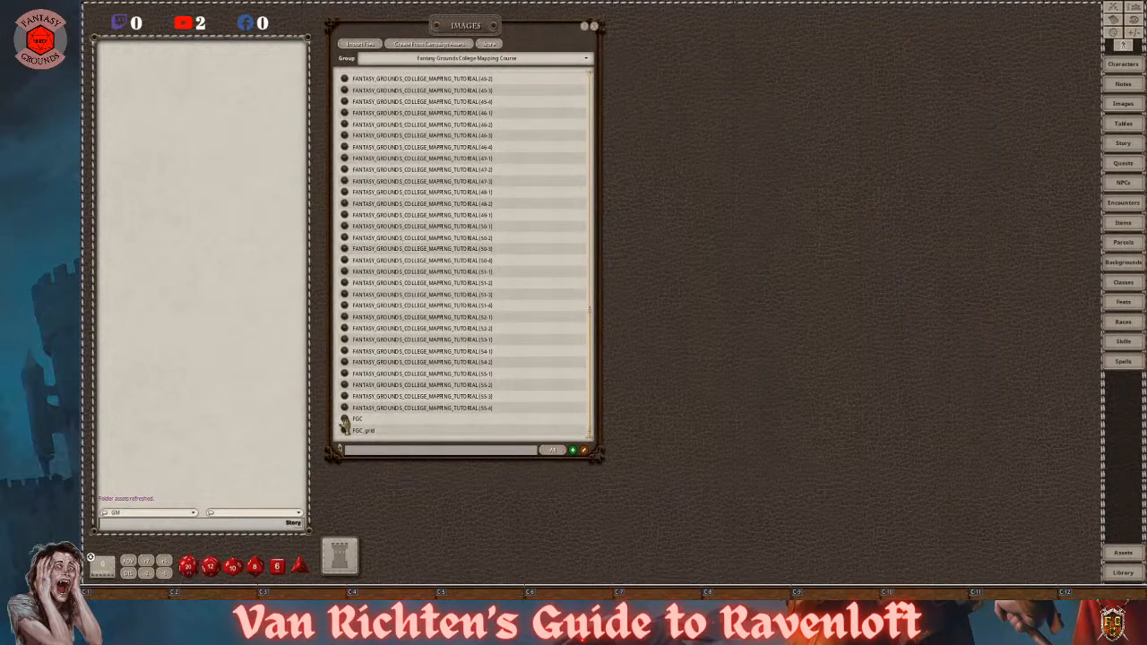
{"action": "left_click", "coordinate": [346, 420]}
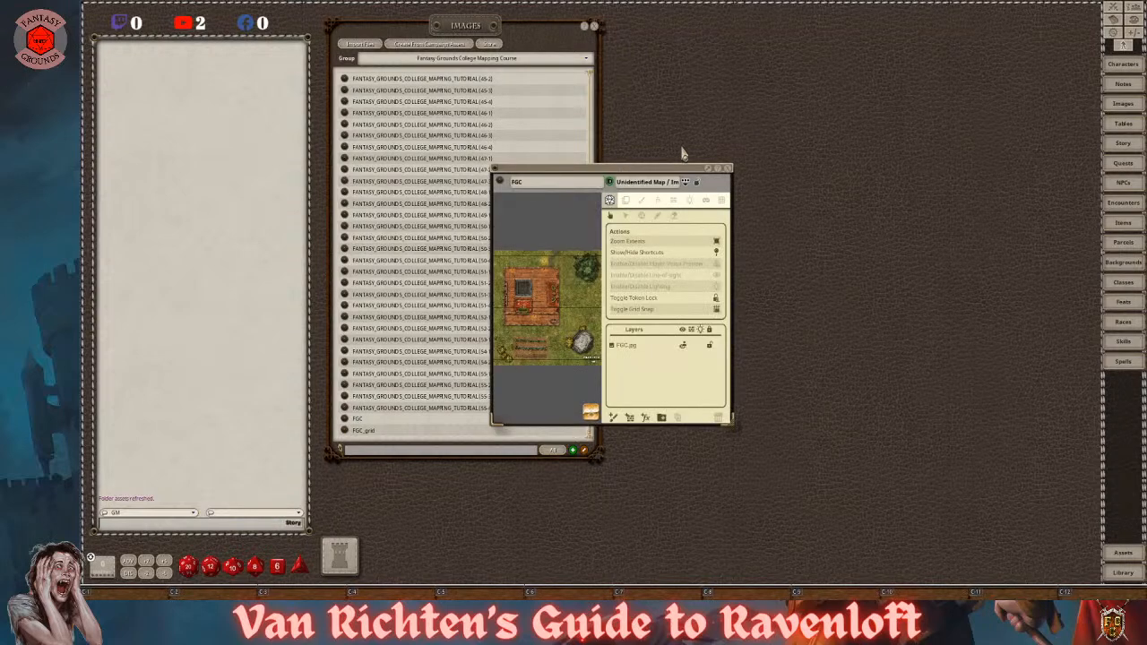
{"action": "left_click_drag", "start_coordinate": [622, 169], "coordinate": [736, 54]}
{"action": "left_click_drag", "start_coordinate": [839, 288], "coordinate": [1047, 515]}
{"action": "scroll", "coordinate": [818, 208], "scroll_direction": "up", "scroll_amount": 4}
{"action": "scroll", "coordinate": [818, 208], "scroll_direction": "up", "scroll_amount": 2}
{"action": "scroll", "coordinate": [826, 214], "scroll_direction": "down", "scroll_amount": 3}
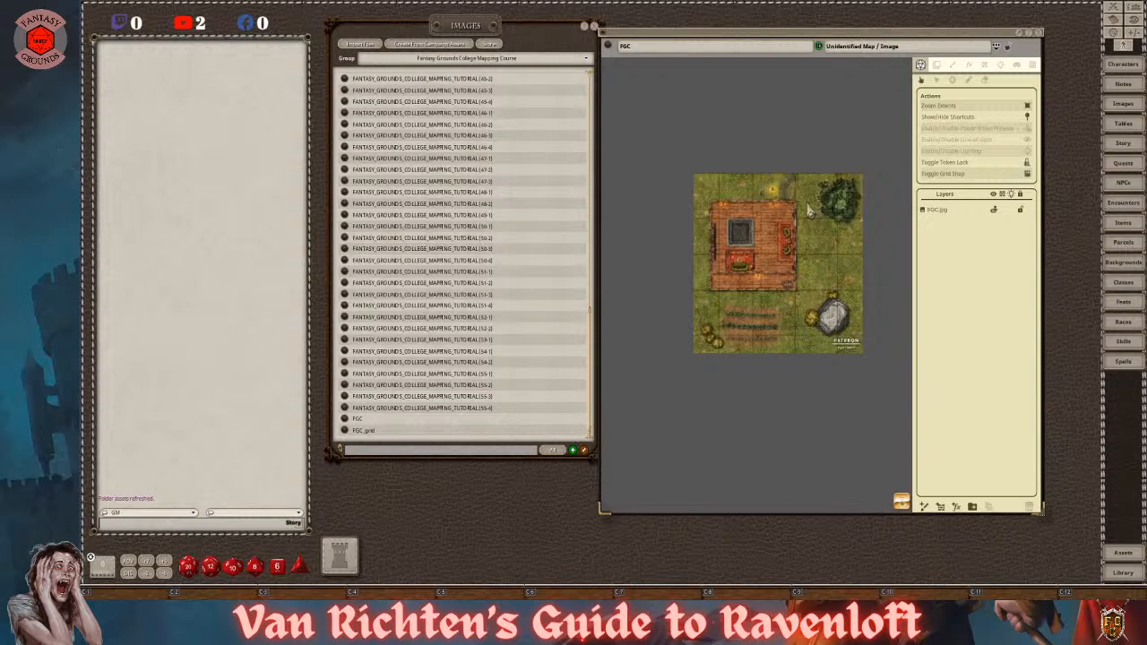
- Show the FGC map's toolbar and enlarge the map window further, with the map zoomed to its extents
{"action": "left_click", "coordinate": [996, 46]}
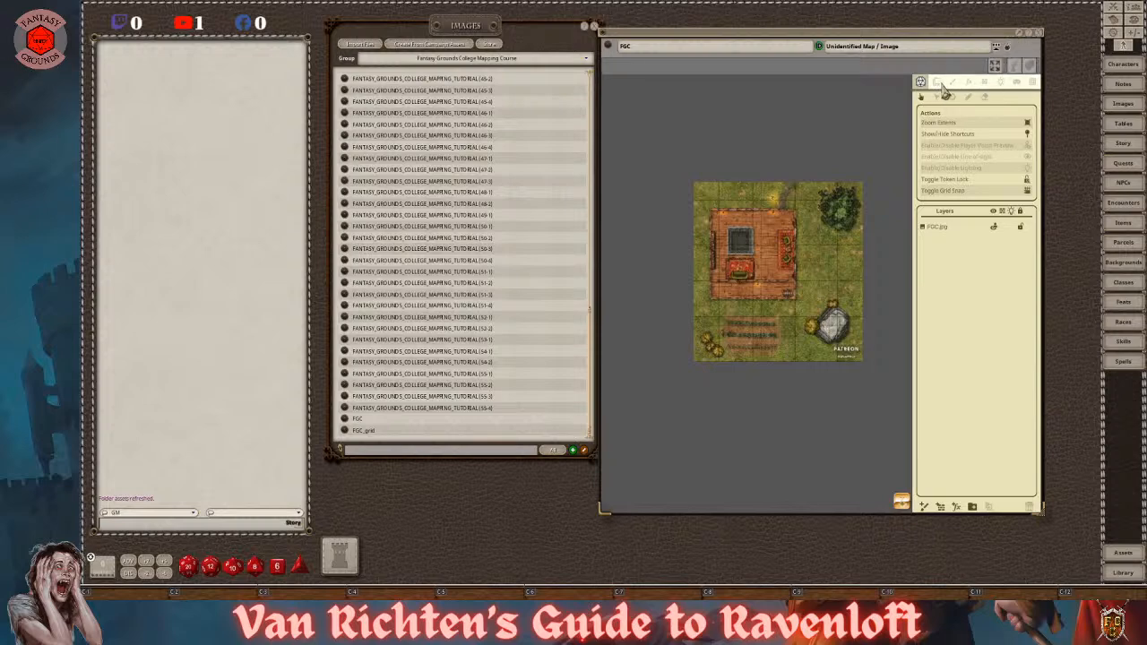
{"action": "left_click", "coordinate": [1001, 81]}
{"action": "left_click_drag", "start_coordinate": [668, 40], "coordinate": [645, 16]}
{"action": "left_click_drag", "start_coordinate": [1018, 489], "coordinate": [1102, 587]}
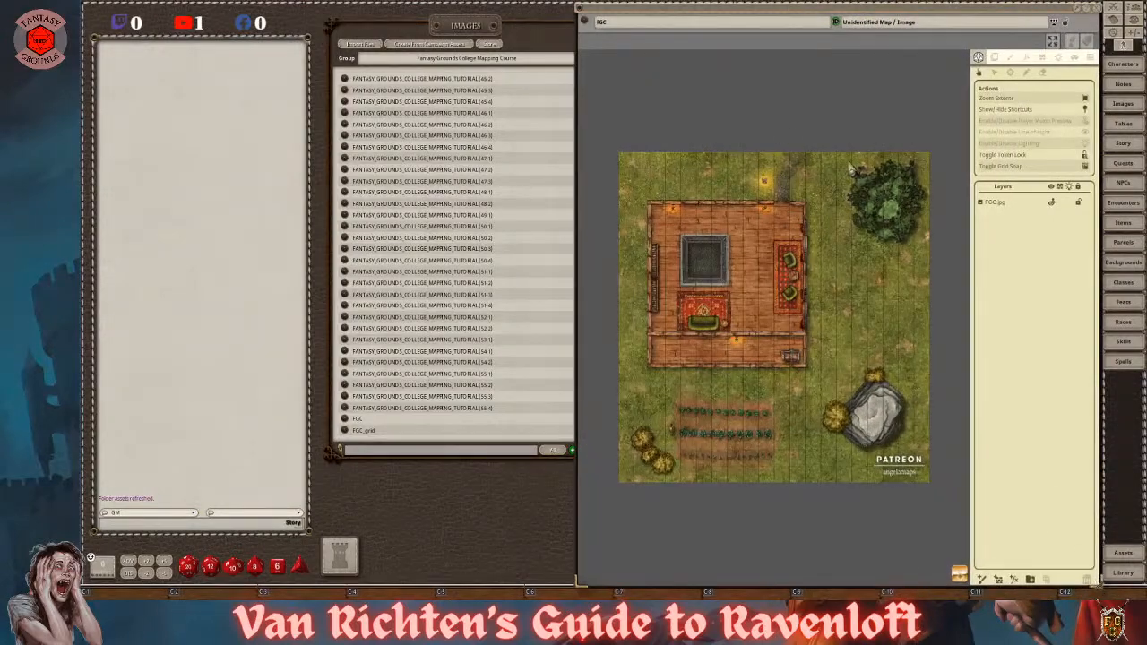
{"action": "left_click", "coordinate": [1054, 45]}
- Set the FGC map's square grid size to 100
{"action": "scroll", "coordinate": [717, 306], "scroll_direction": "up", "scroll_amount": 5}
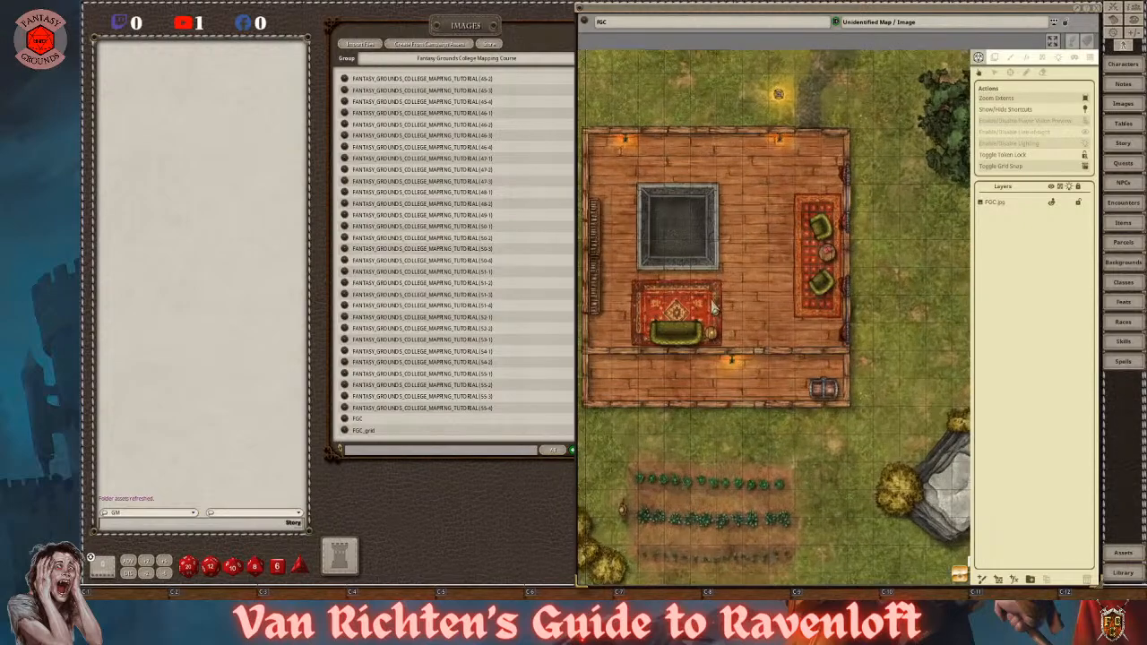
{"action": "scroll", "coordinate": [715, 309], "scroll_direction": "up", "scroll_amount": 2}
{"action": "scroll", "coordinate": [735, 311], "scroll_direction": "down", "scroll_amount": 5}
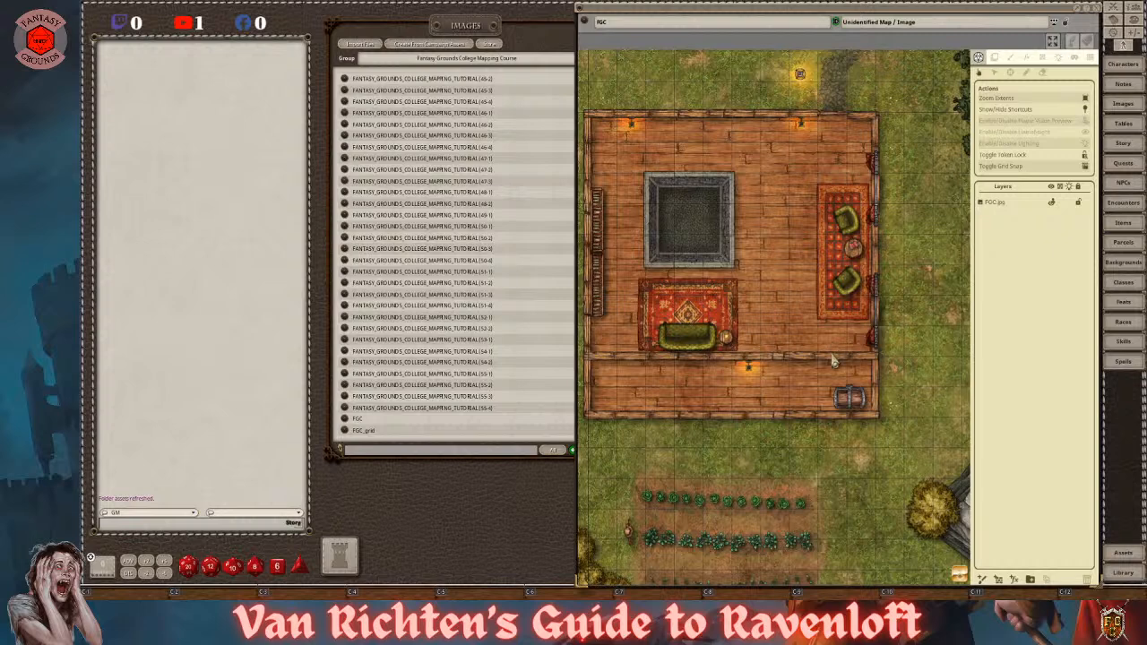
{"action": "scroll", "coordinate": [833, 361], "scroll_direction": "down", "scroll_amount": 2}
{"action": "scroll", "coordinate": [834, 361], "scroll_direction": "up", "scroll_amount": 1}
{"action": "left_click", "coordinate": [1089, 58]}
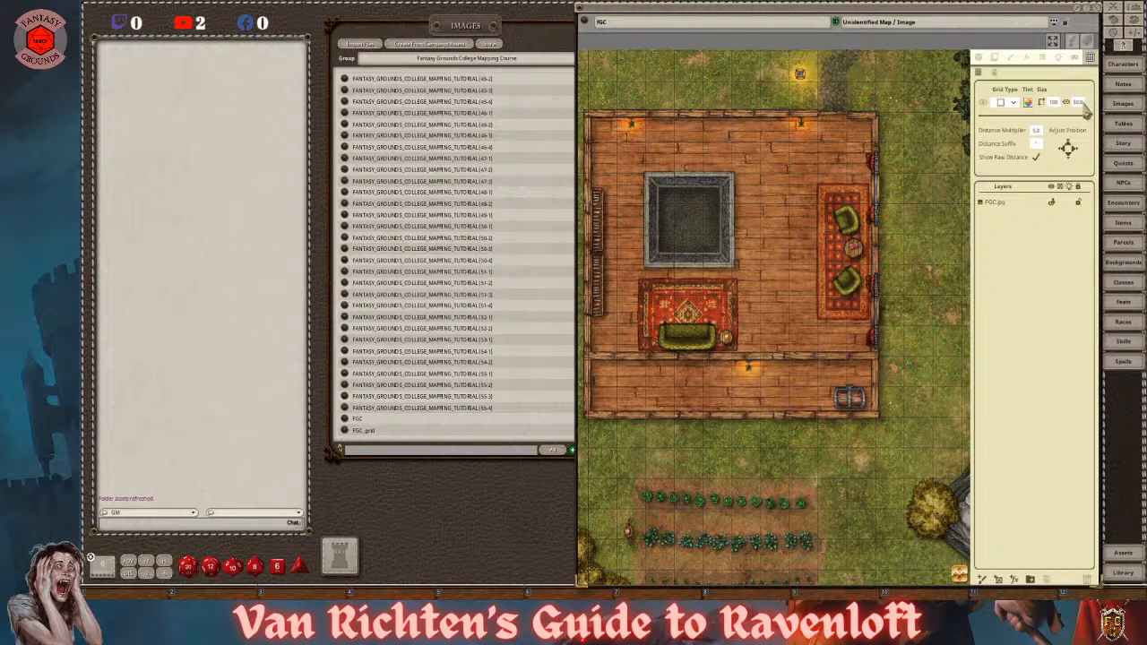
- Examine how the grid lines up with the FGC map's walls and floor at different magnifications
{"action": "scroll", "coordinate": [756, 300], "scroll_direction": "up", "scroll_amount": 2}
{"action": "scroll", "coordinate": [755, 301], "scroll_direction": "up", "scroll_amount": 2}
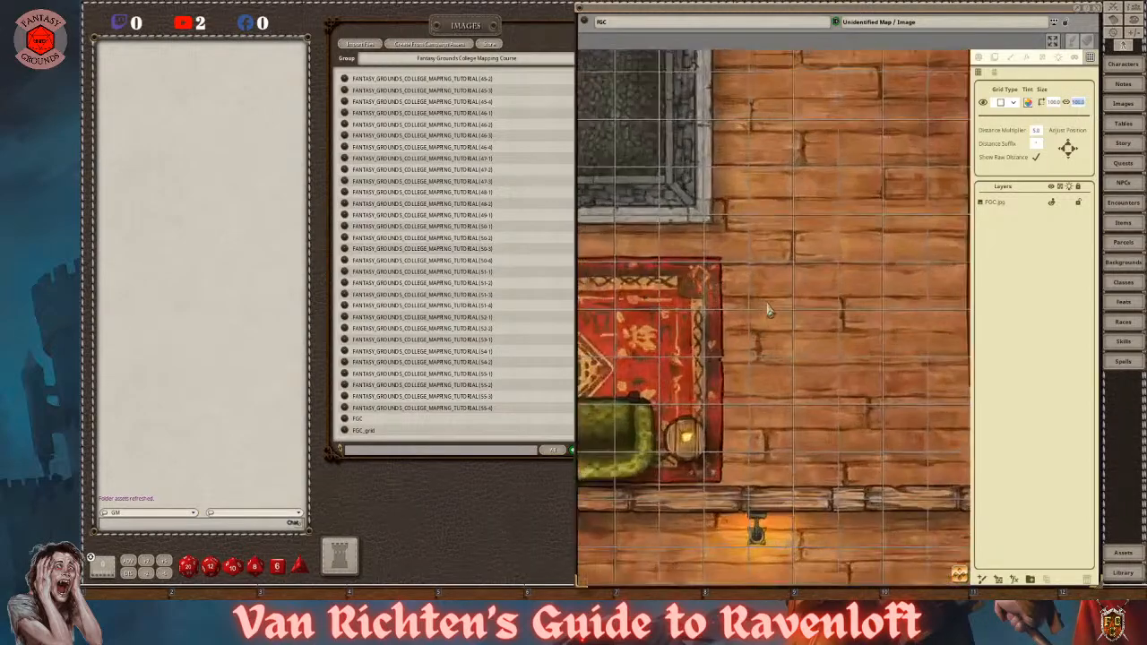
{"action": "scroll", "coordinate": [767, 307], "scroll_direction": "up", "scroll_amount": 1}
{"action": "scroll", "coordinate": [767, 309], "scroll_direction": "down", "scroll_amount": 2}
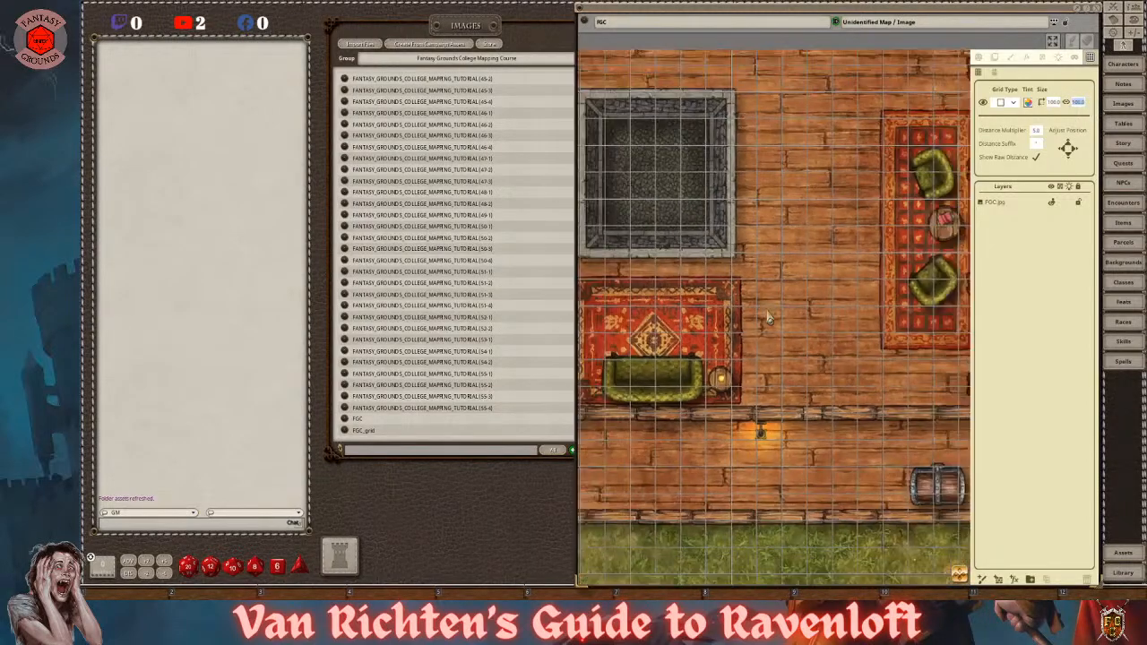
{"action": "scroll", "coordinate": [779, 432], "scroll_direction": "up", "scroll_amount": 5}
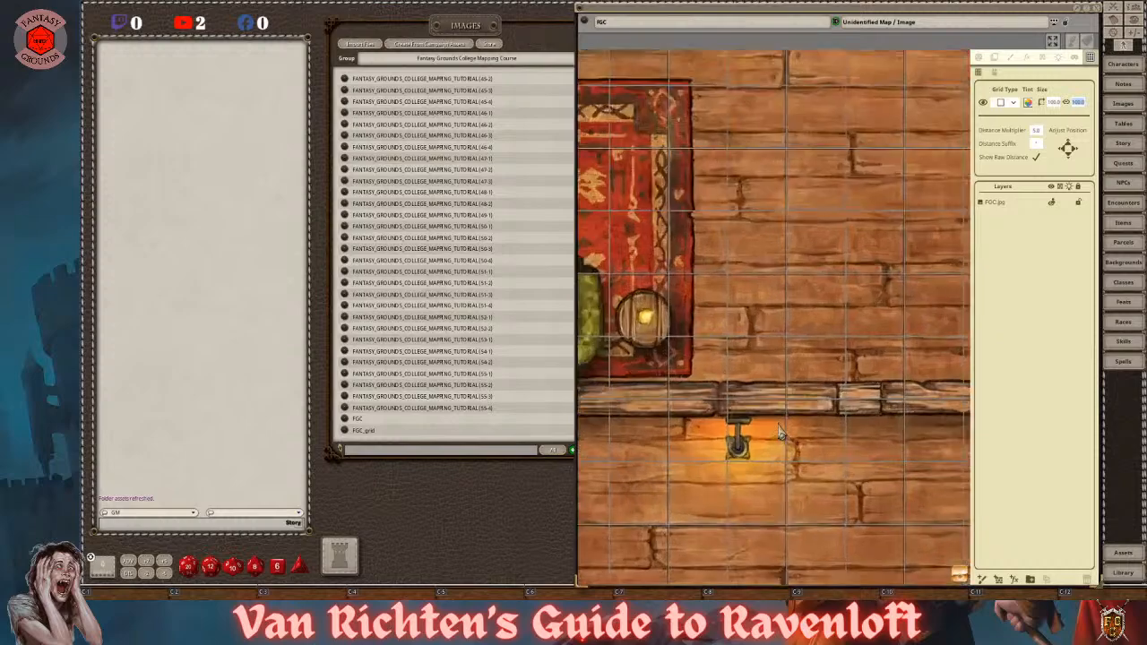
{"action": "scroll", "coordinate": [780, 433], "scroll_direction": "down", "scroll_amount": 5}
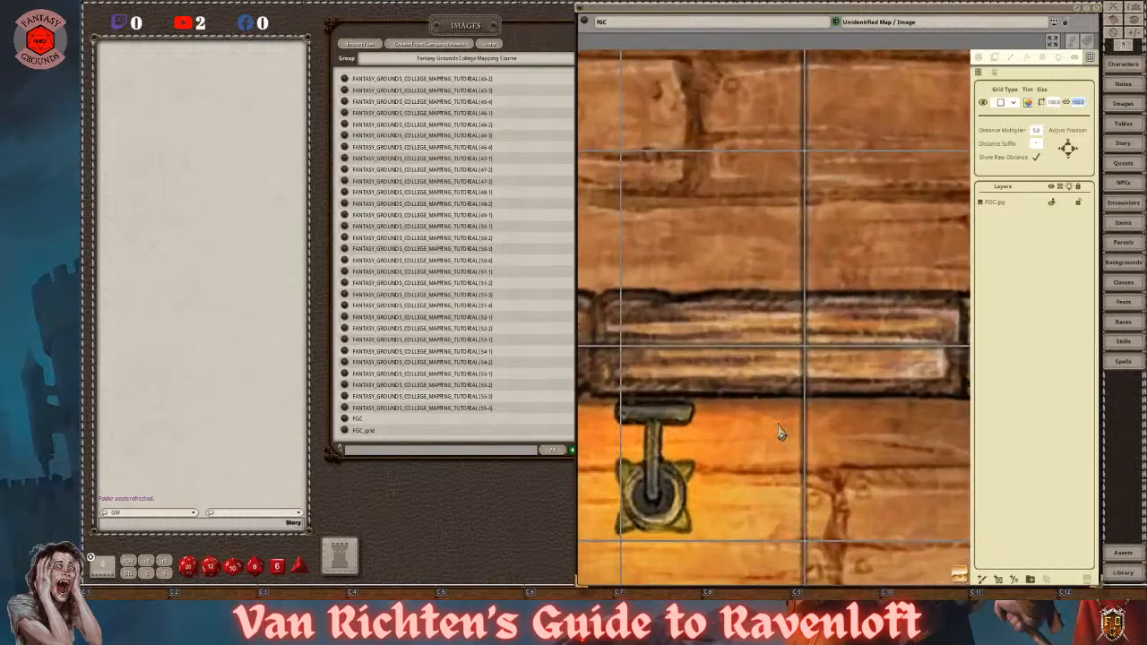
{"action": "scroll", "coordinate": [780, 433], "scroll_direction": "down", "scroll_amount": 5}
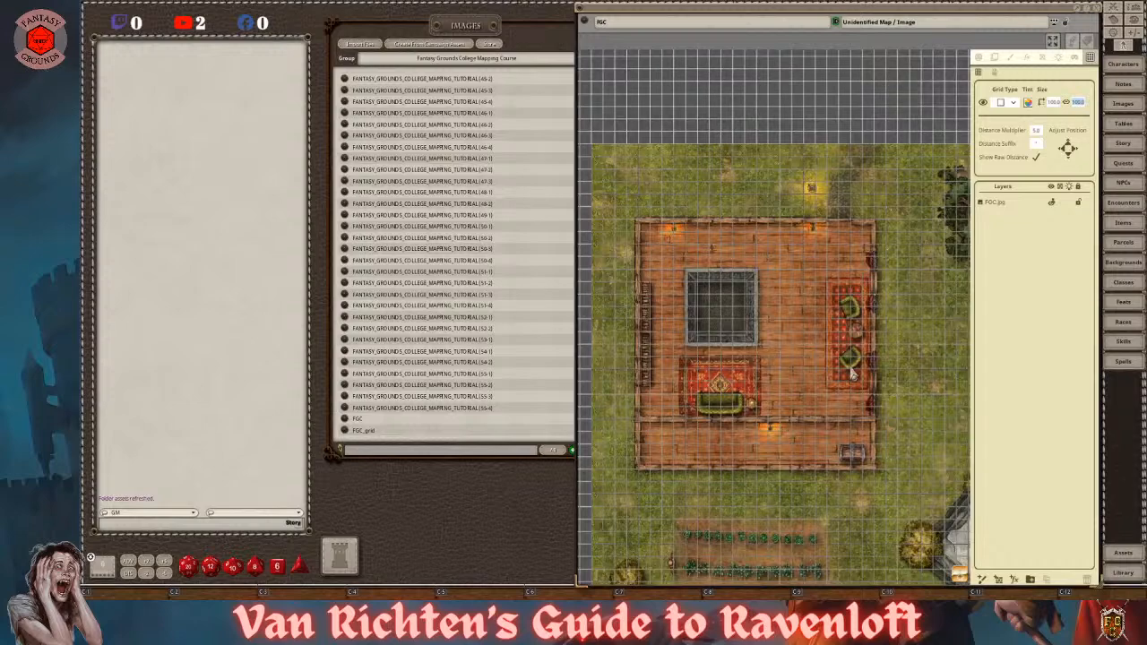
{"action": "scroll", "coordinate": [852, 374], "scroll_direction": "up", "scroll_amount": 3}
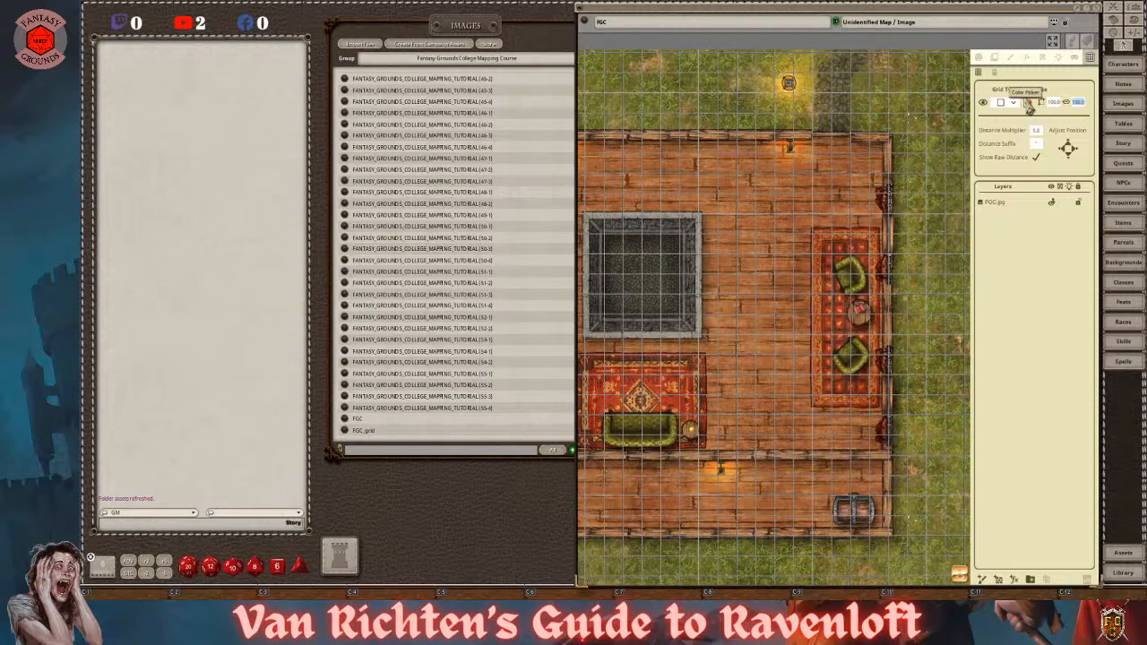
{"action": "scroll", "coordinate": [691, 316], "scroll_direction": "up", "scroll_amount": 2}
{"action": "scroll", "coordinate": [691, 316], "scroll_direction": "up", "scroll_amount": 3}
{"action": "scroll", "coordinate": [749, 258], "scroll_direction": "down", "scroll_amount": 4}
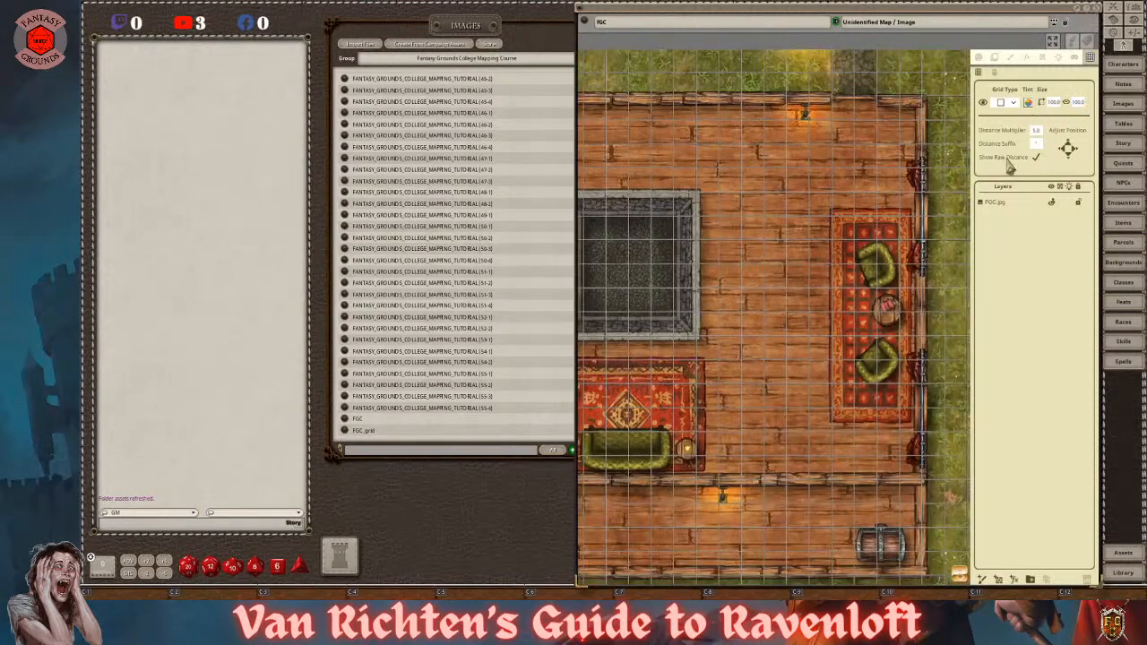
- Tint the grid with a green sampled from the map's grass and lower the colour's alpha
{"action": "left_click", "coordinate": [1028, 104]}
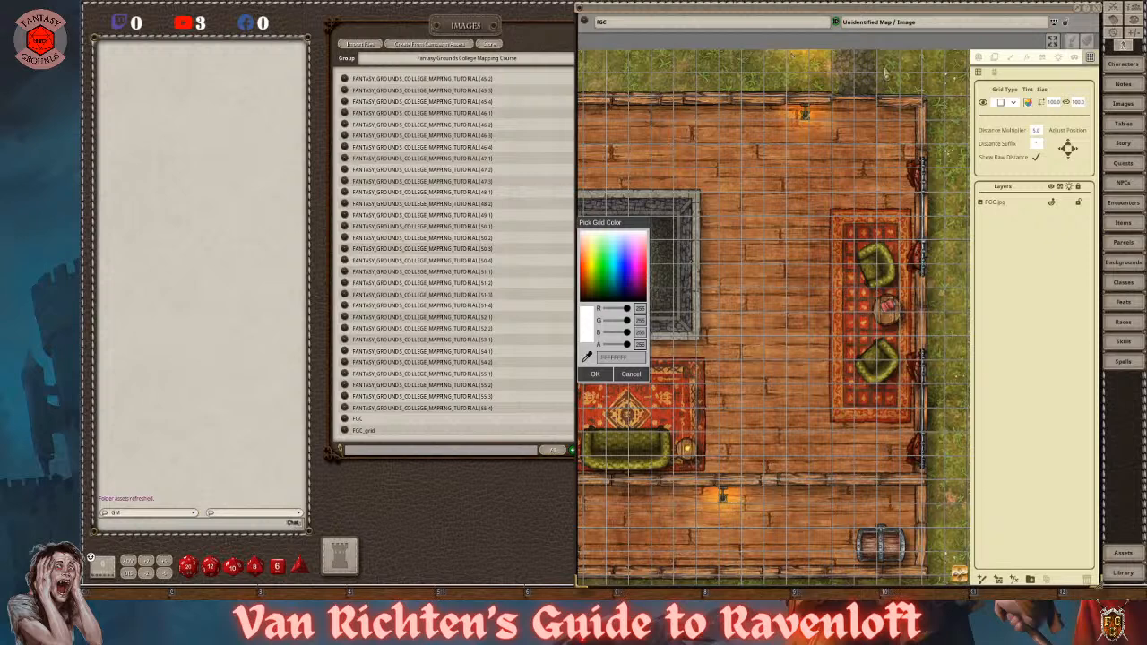
{"action": "left_click", "coordinate": [588, 358]}
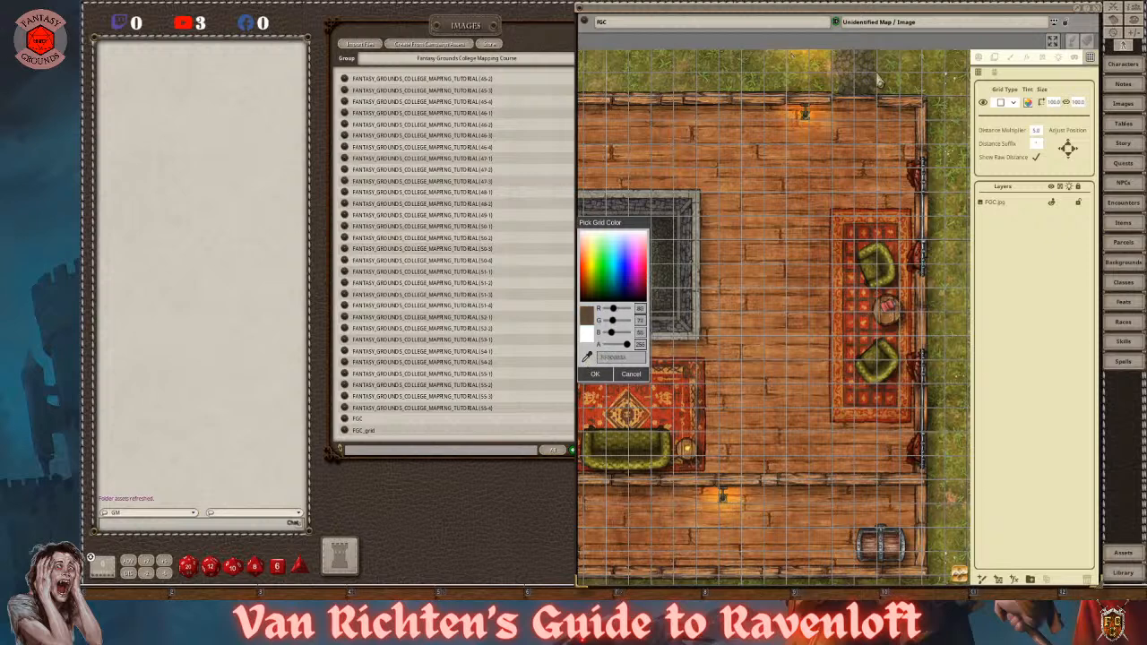
{"action": "left_click", "coordinate": [903, 76]}
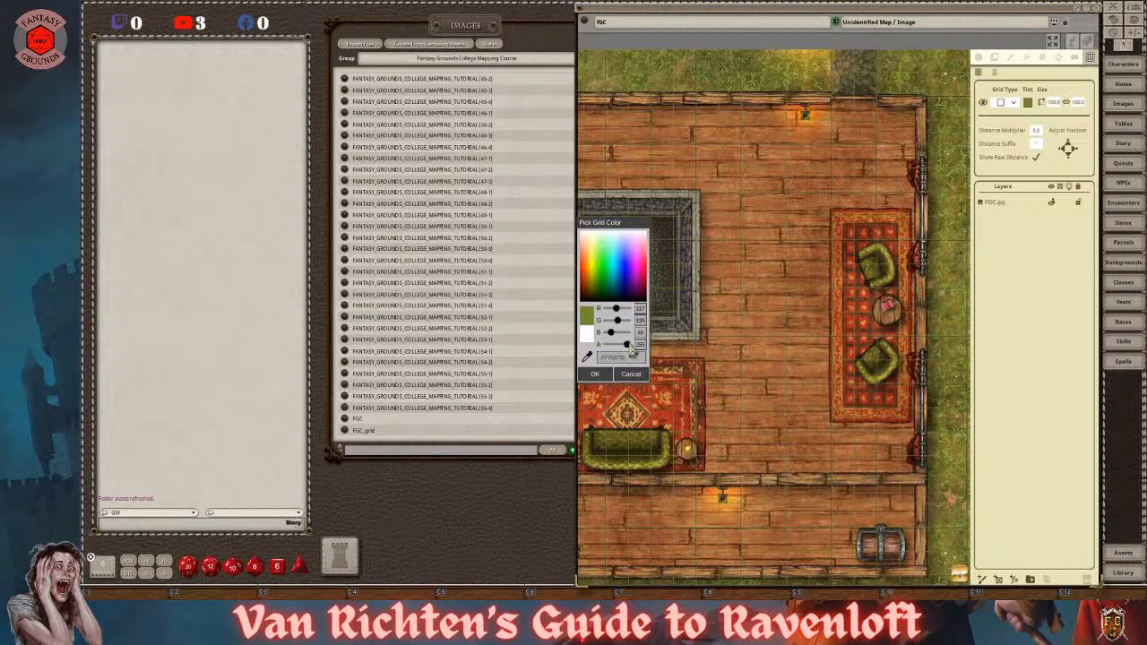
{"action": "left_click_drag", "start_coordinate": [627, 346], "coordinate": [620, 346]}
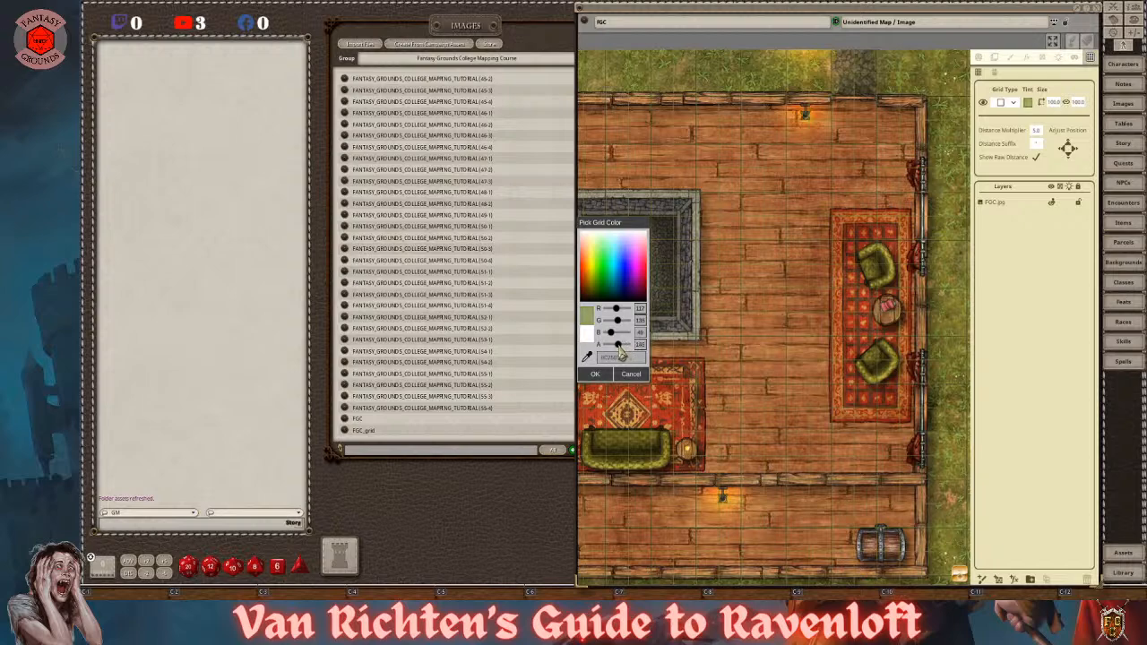
{"action": "left_click", "coordinate": [599, 375]}
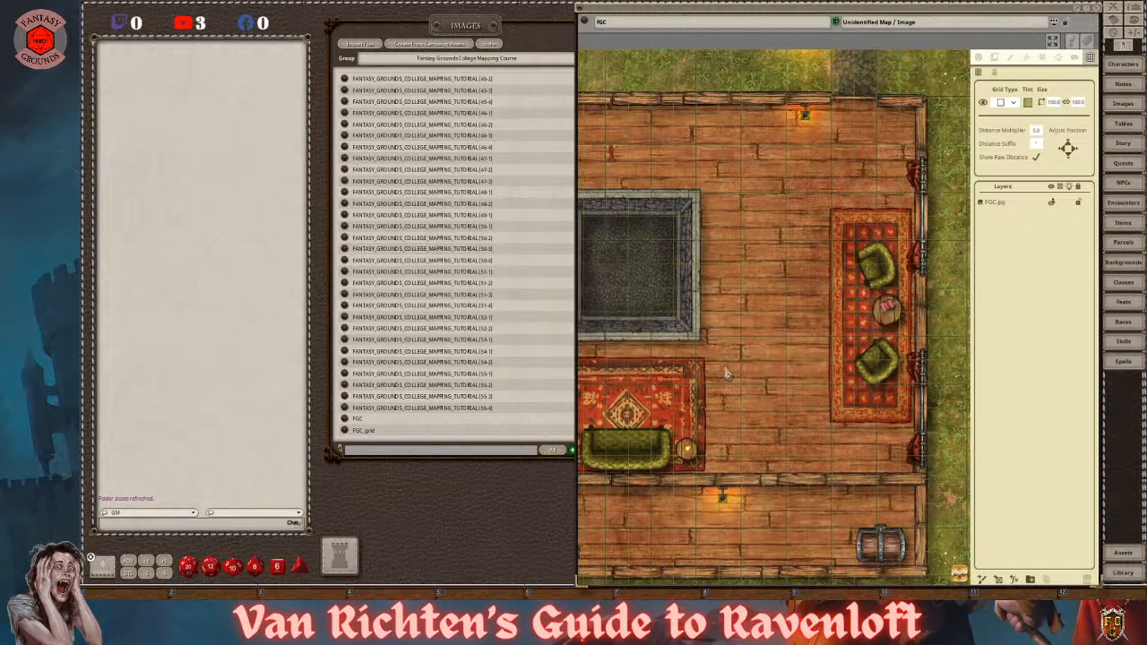
- Examine the green grid's visibility and alignment over the building and grass, close up and from afar
{"action": "scroll", "coordinate": [748, 376], "scroll_direction": "down", "scroll_amount": 1}
{"action": "scroll", "coordinate": [749, 377], "scroll_direction": "down", "scroll_amount": 3}
{"action": "scroll", "coordinate": [677, 380], "scroll_direction": "up", "scroll_amount": 6}
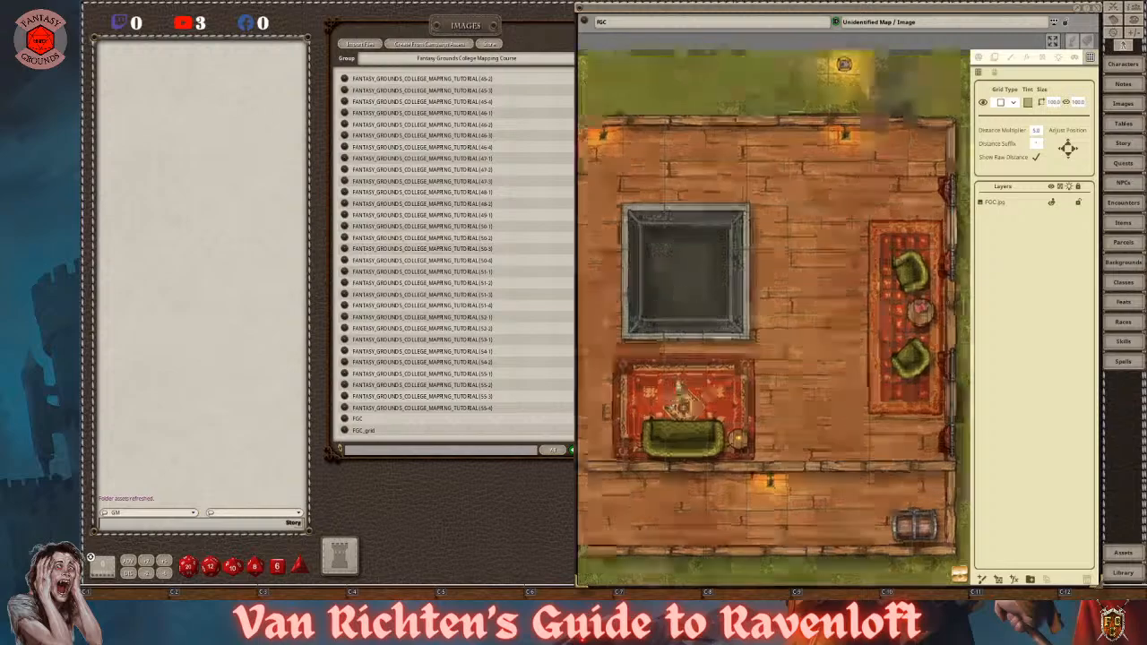
{"action": "scroll", "coordinate": [677, 379], "scroll_direction": "down", "scroll_amount": 5}
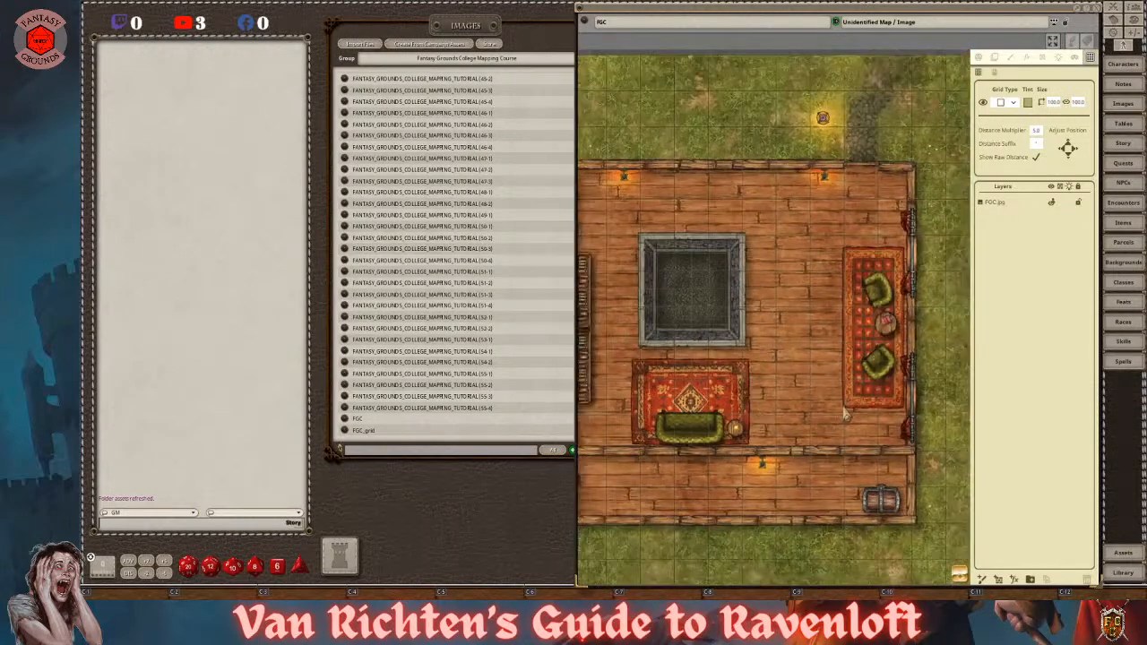
{"action": "scroll", "coordinate": [820, 457], "scroll_direction": "up", "scroll_amount": 8}
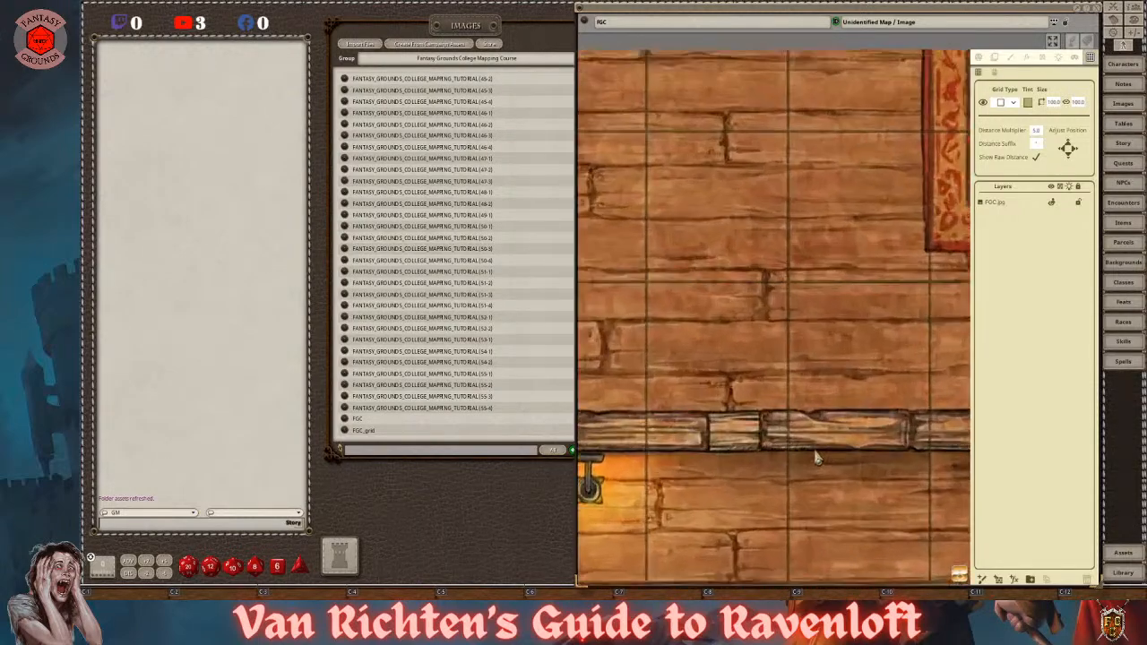
{"action": "scroll", "coordinate": [812, 452], "scroll_direction": "up", "scroll_amount": 4}
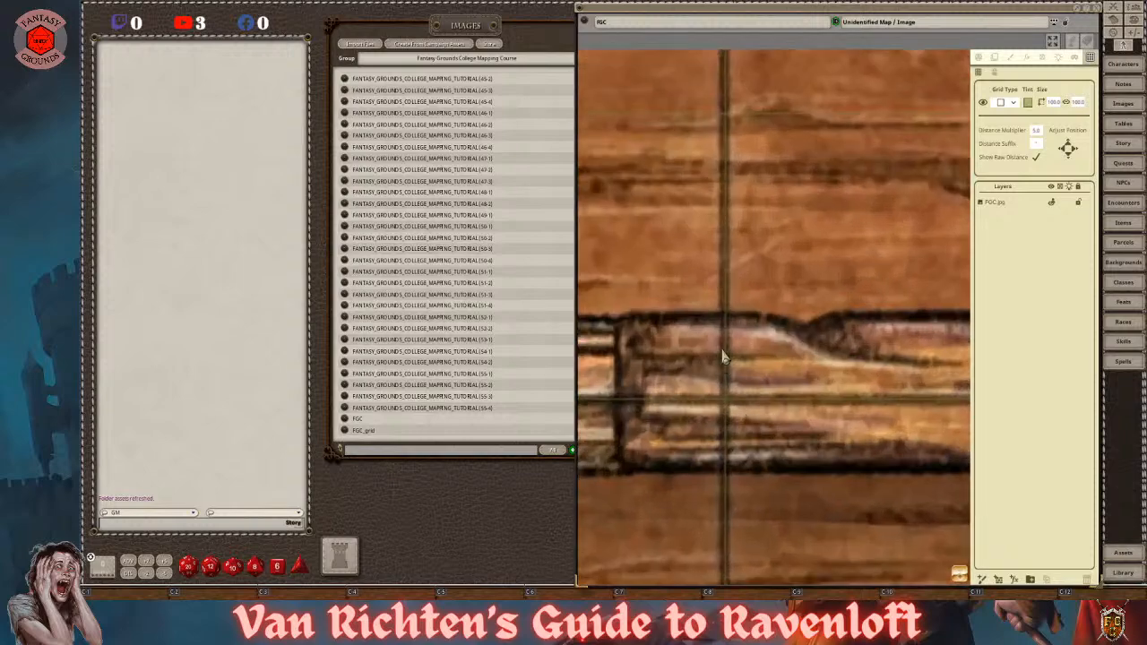
{"action": "scroll", "coordinate": [721, 403], "scroll_direction": "down", "scroll_amount": 10}
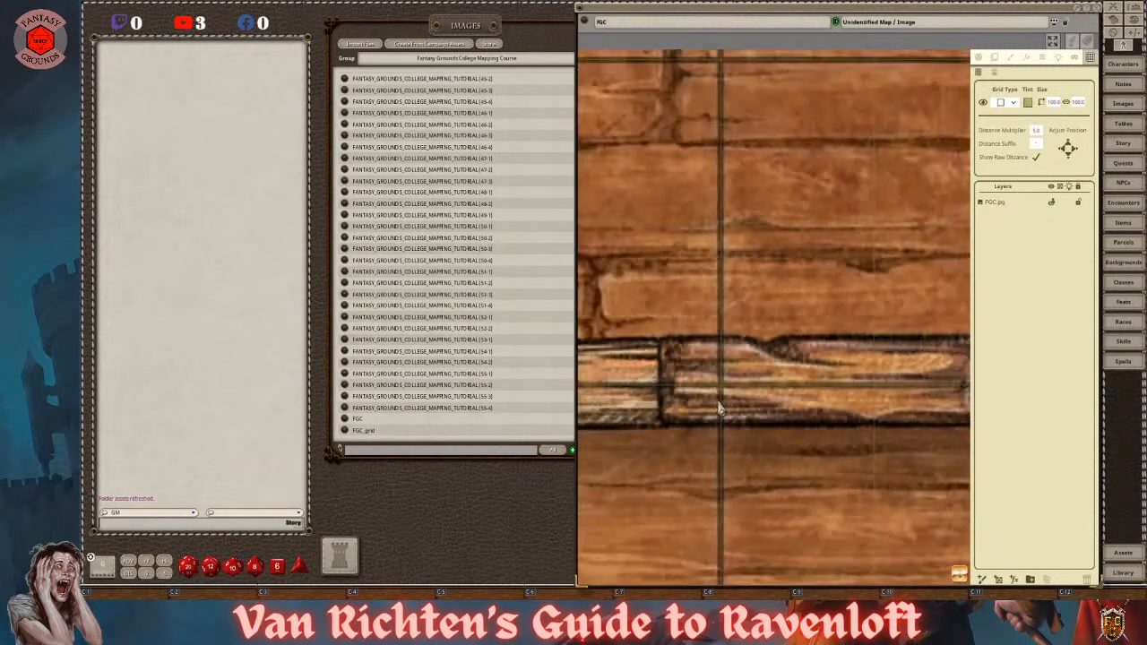
{"action": "scroll", "coordinate": [742, 429], "scroll_direction": "down", "scroll_amount": 6}
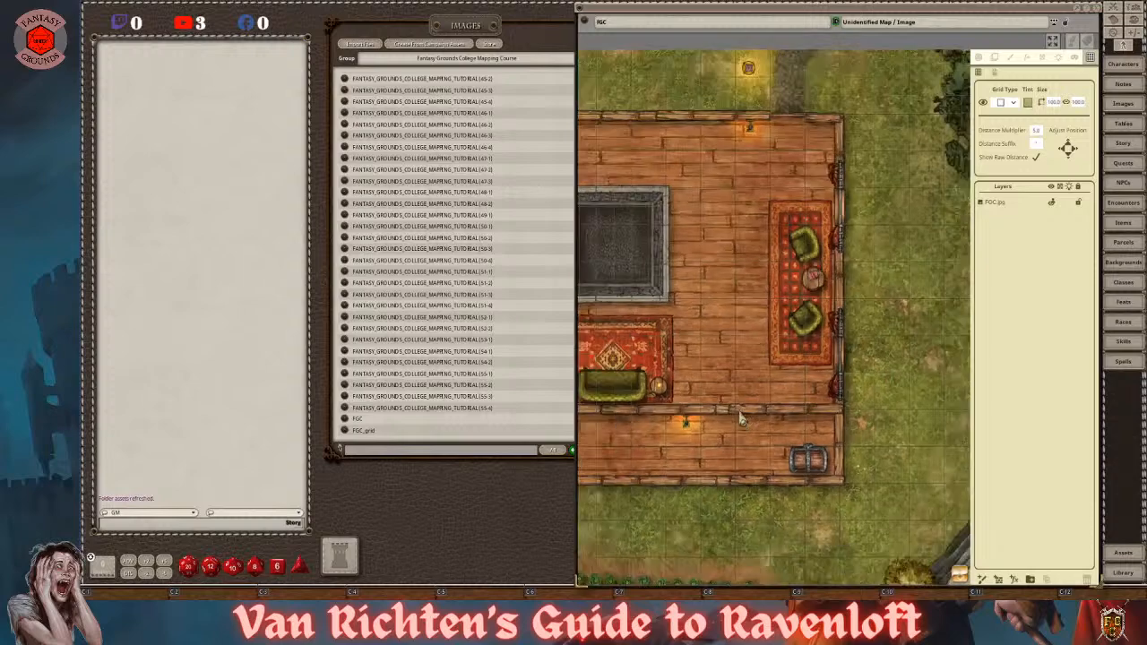
{"action": "scroll", "coordinate": [939, 566], "scroll_direction": "up", "scroll_amount": 2}
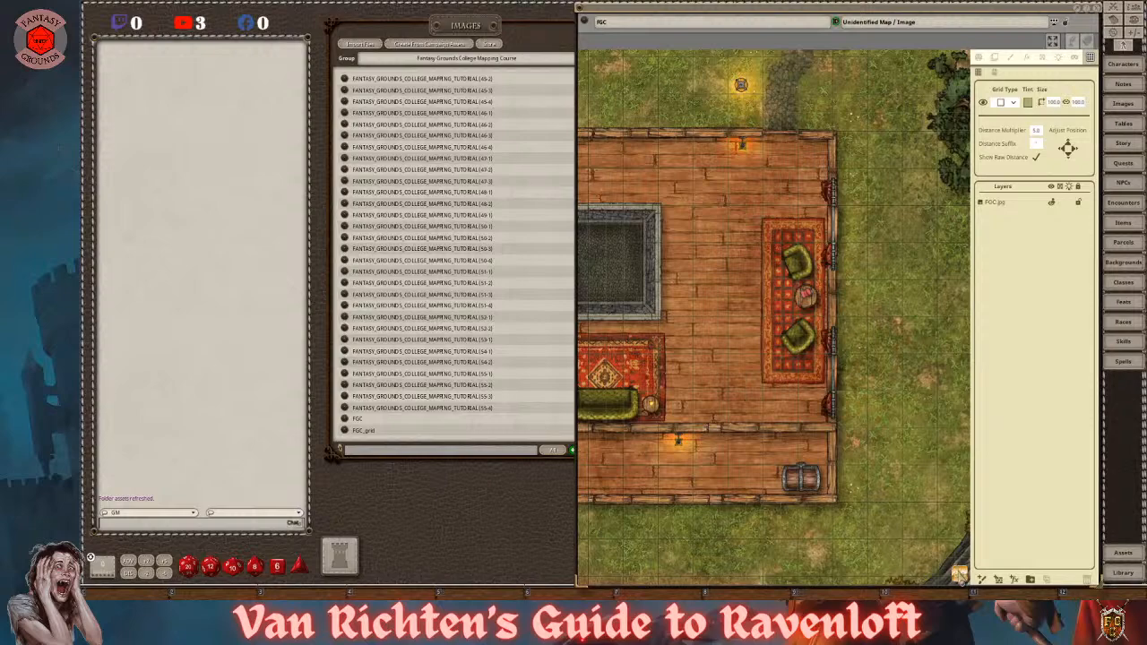
{"action": "scroll", "coordinate": [957, 570], "scroll_direction": "down", "scroll_amount": 4}
{"action": "scroll", "coordinate": [853, 459], "scroll_direction": "up", "scroll_amount": 2}
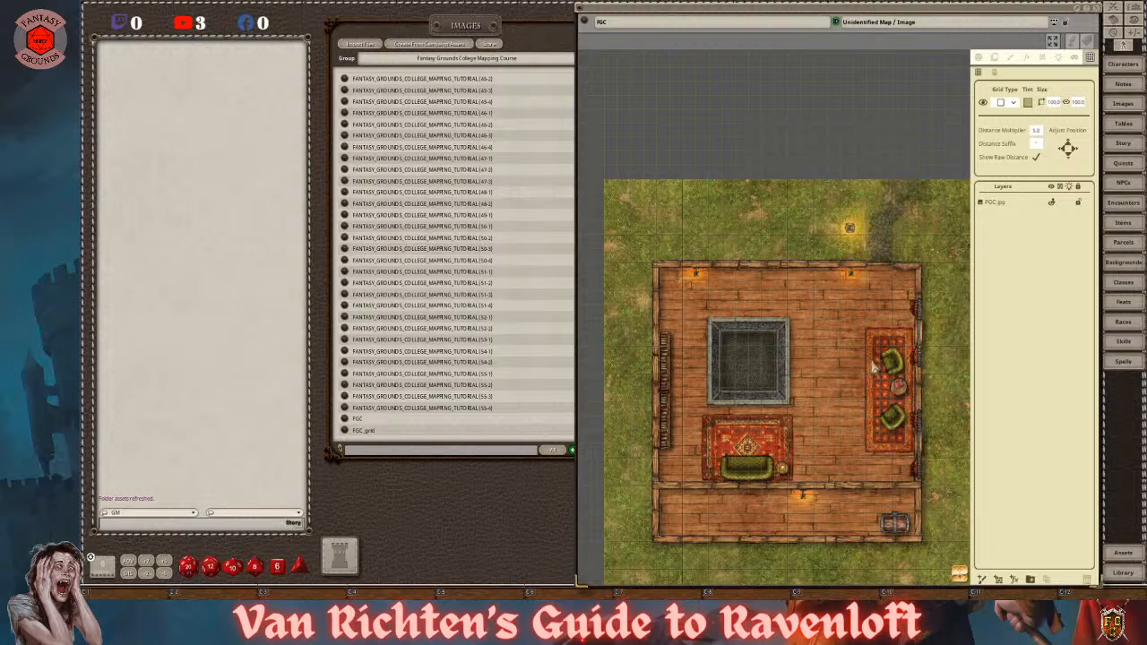
- Close the FGC map and open the FGC_grid map in an enlarged window beside the Images list
{"action": "left_click", "coordinate": [1093, 11]}
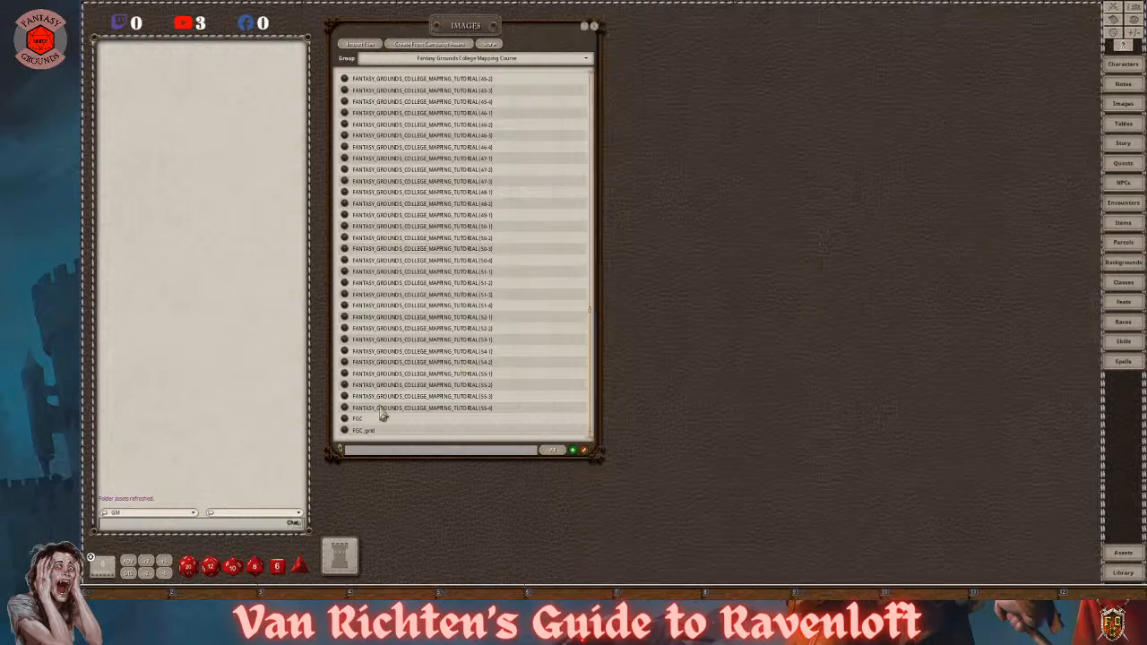
{"action": "left_click", "coordinate": [346, 431]}
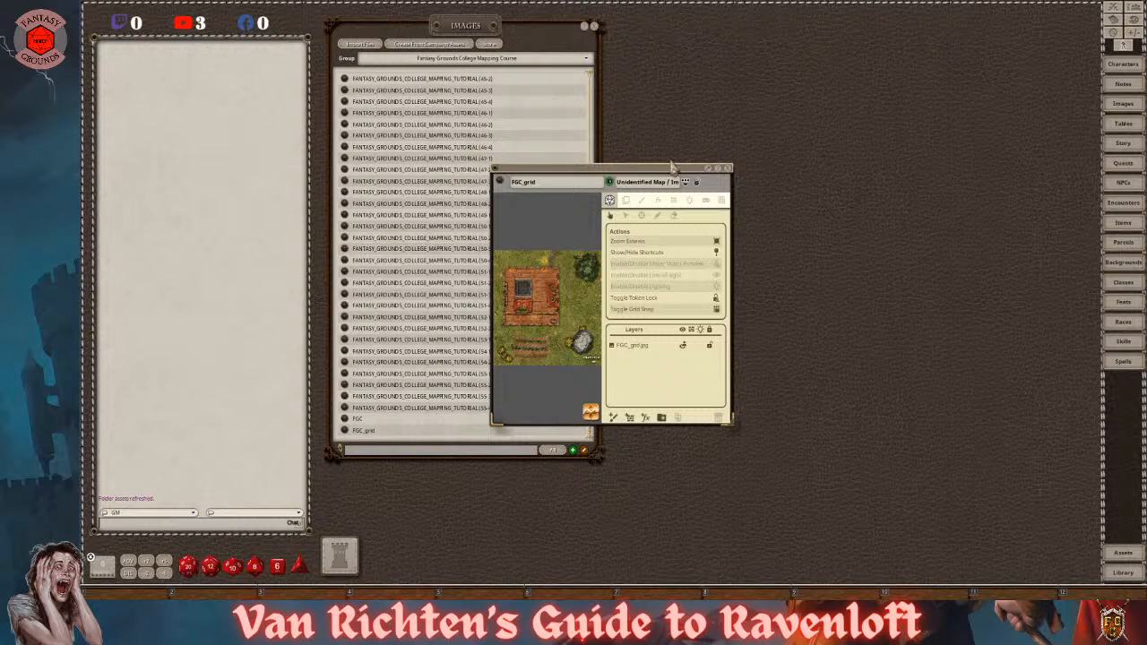
{"action": "left_click_drag", "start_coordinate": [681, 179], "coordinate": [899, 155]}
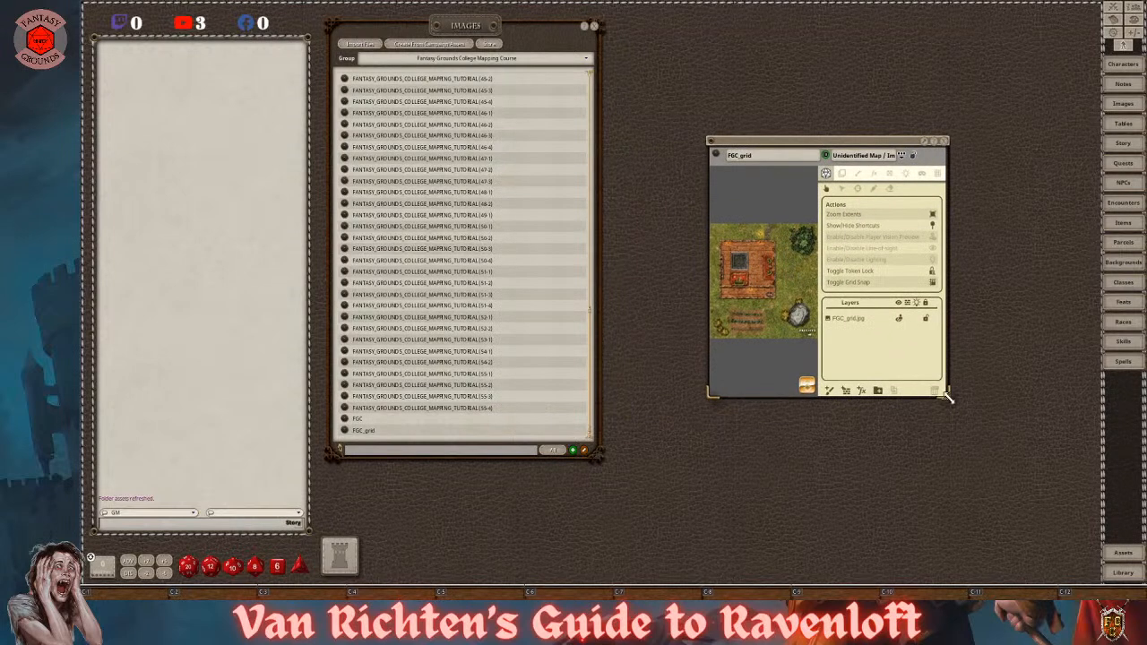
{"action": "left_click_drag", "start_coordinate": [943, 395], "coordinate": [1133, 587]}
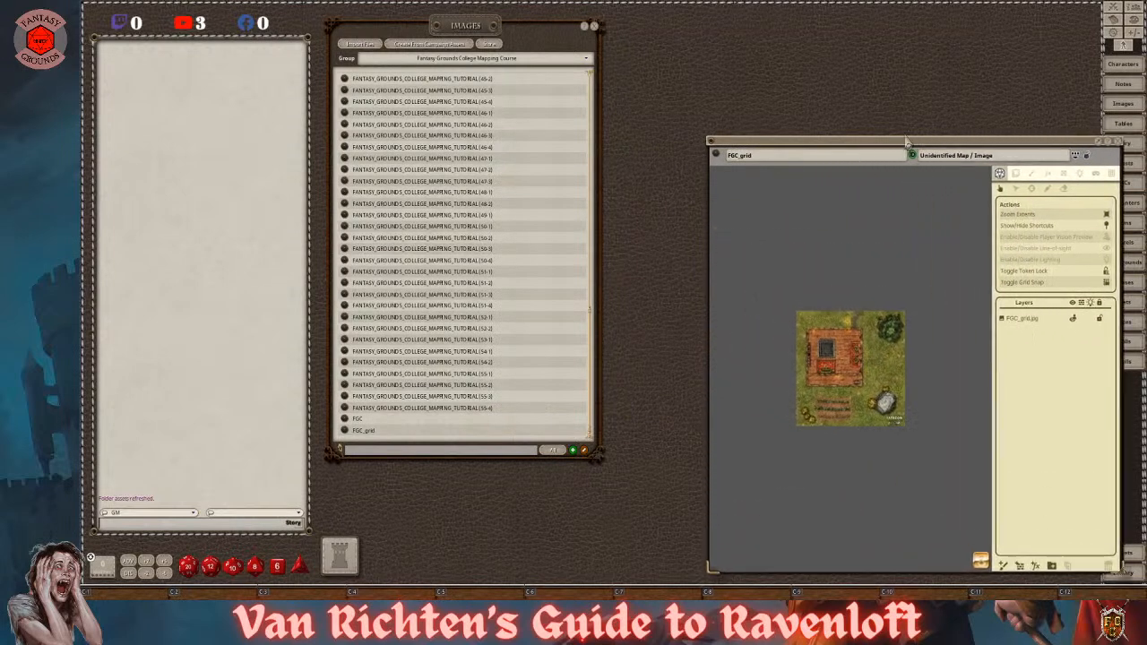
{"action": "left_click_drag", "start_coordinate": [843, 148], "coordinate": [746, 7]}
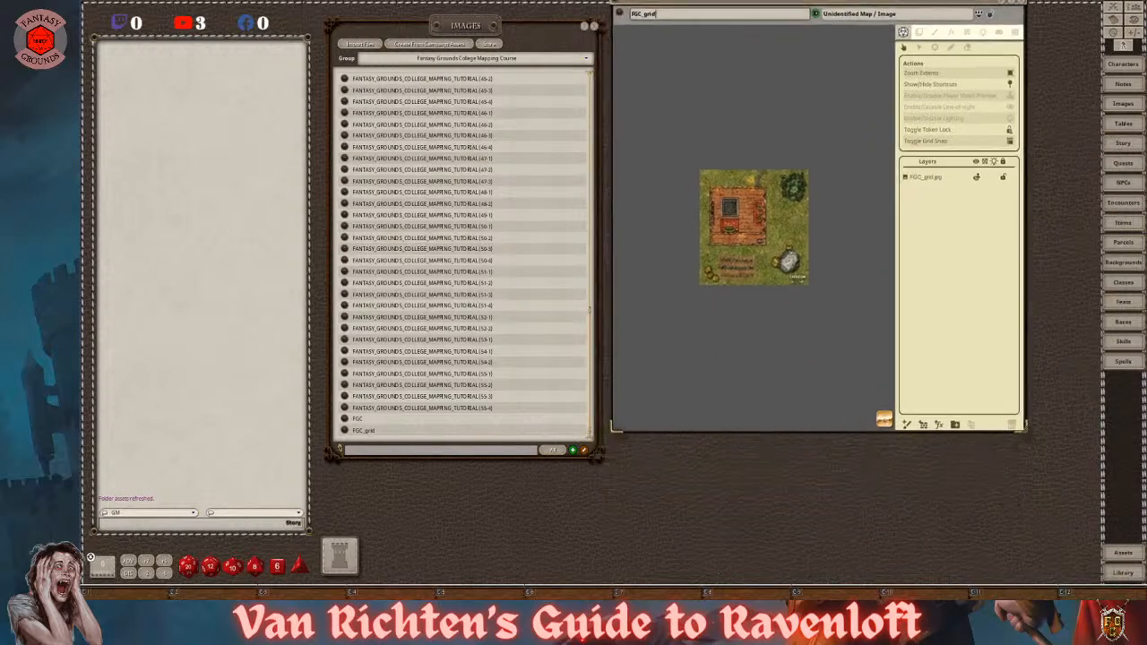
{"action": "scroll", "coordinate": [732, 311], "scroll_direction": "up", "scroll_amount": 6}
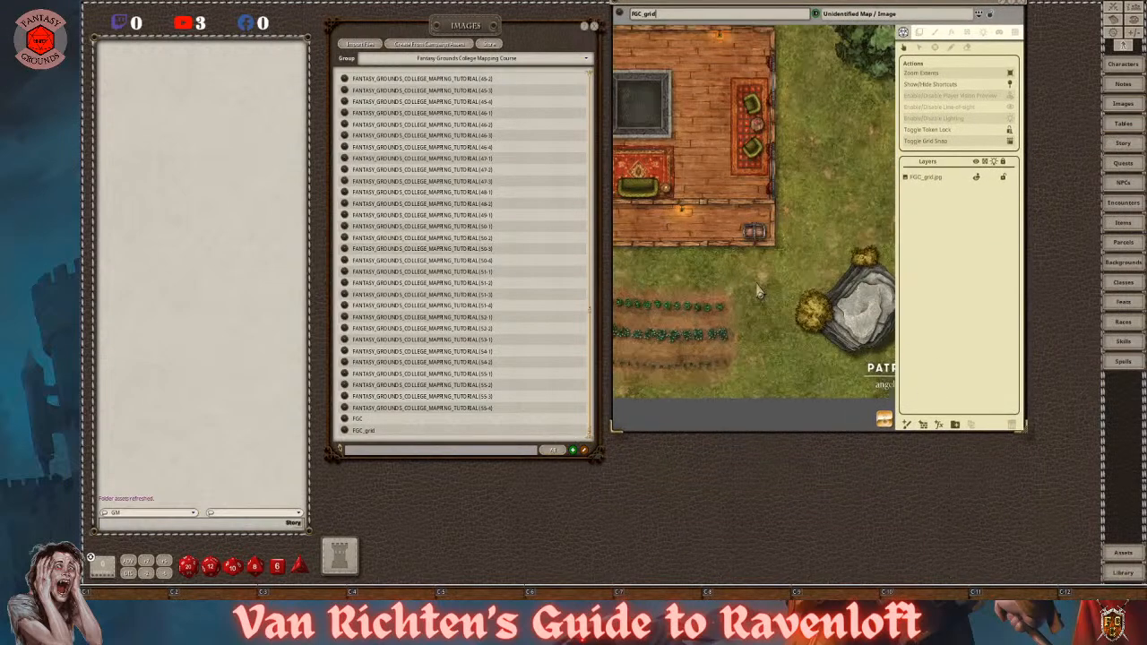
- Examine the FGC_grid map's building and surroundings at different magnifications in a further enlarged window
{"action": "scroll", "coordinate": [885, 429], "scroll_direction": "up", "scroll_amount": 3}
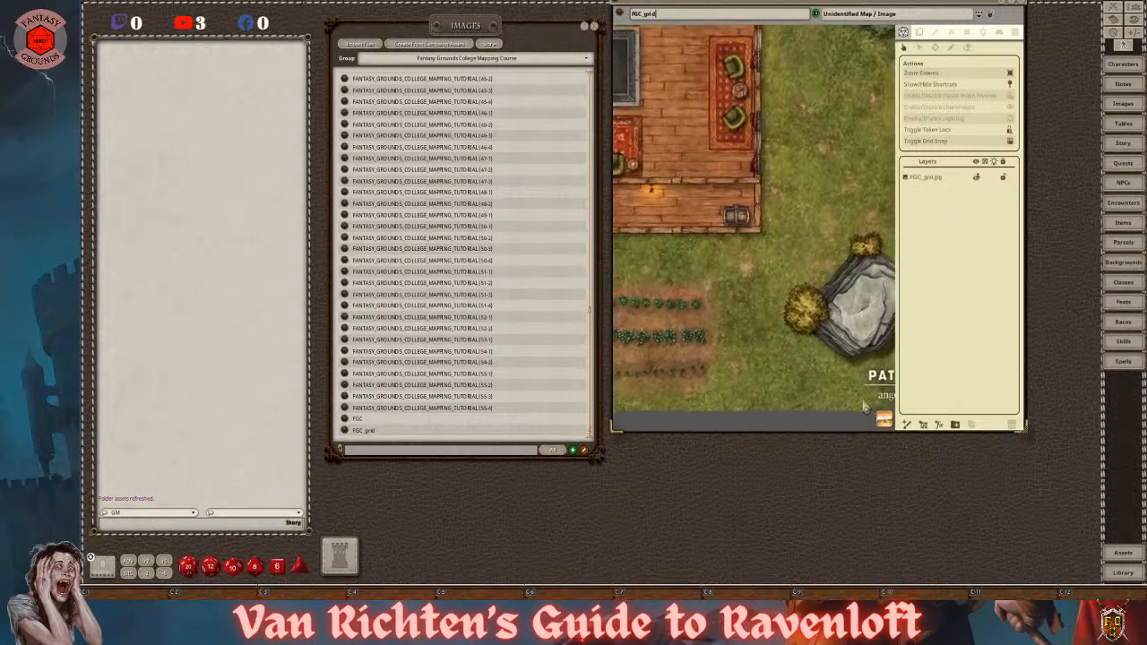
{"action": "scroll", "coordinate": [886, 422], "scroll_direction": "down", "scroll_amount": 3}
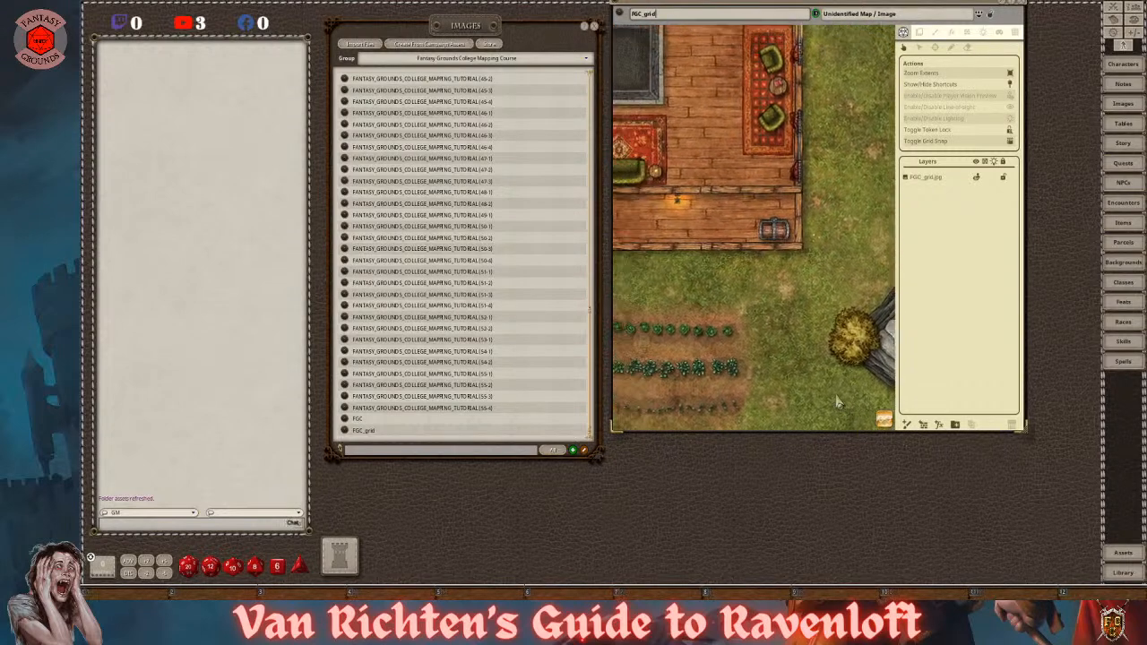
{"action": "scroll", "coordinate": [884, 421], "scroll_direction": "down", "scroll_amount": 1}
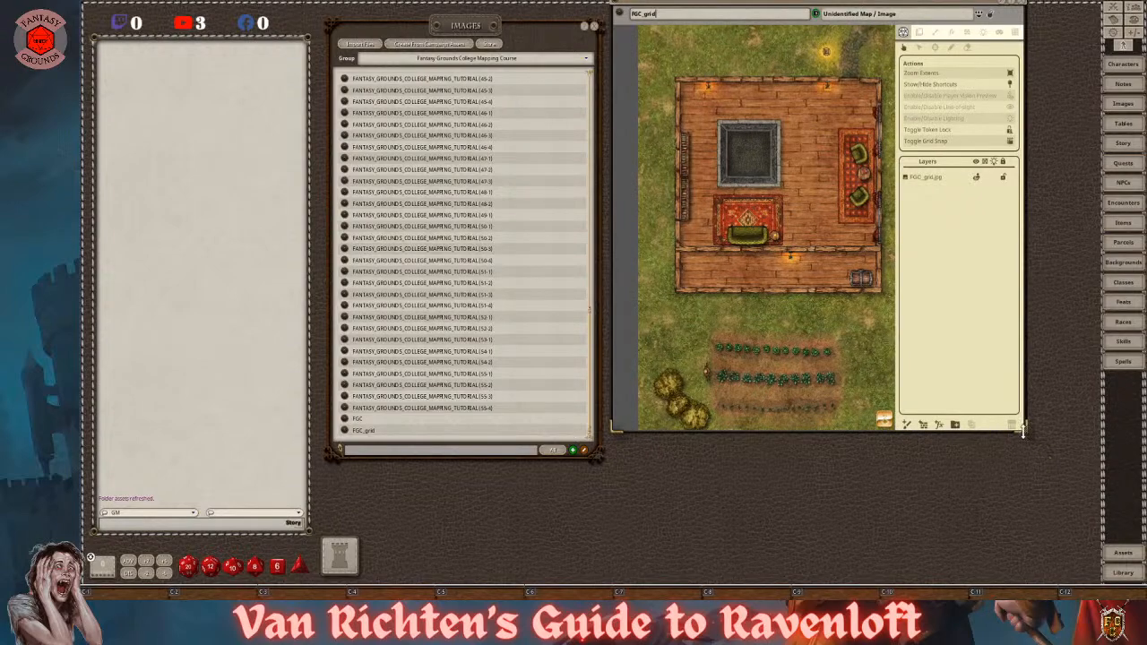
{"action": "left_click_drag", "start_coordinate": [1026, 433], "coordinate": [1107, 530]}
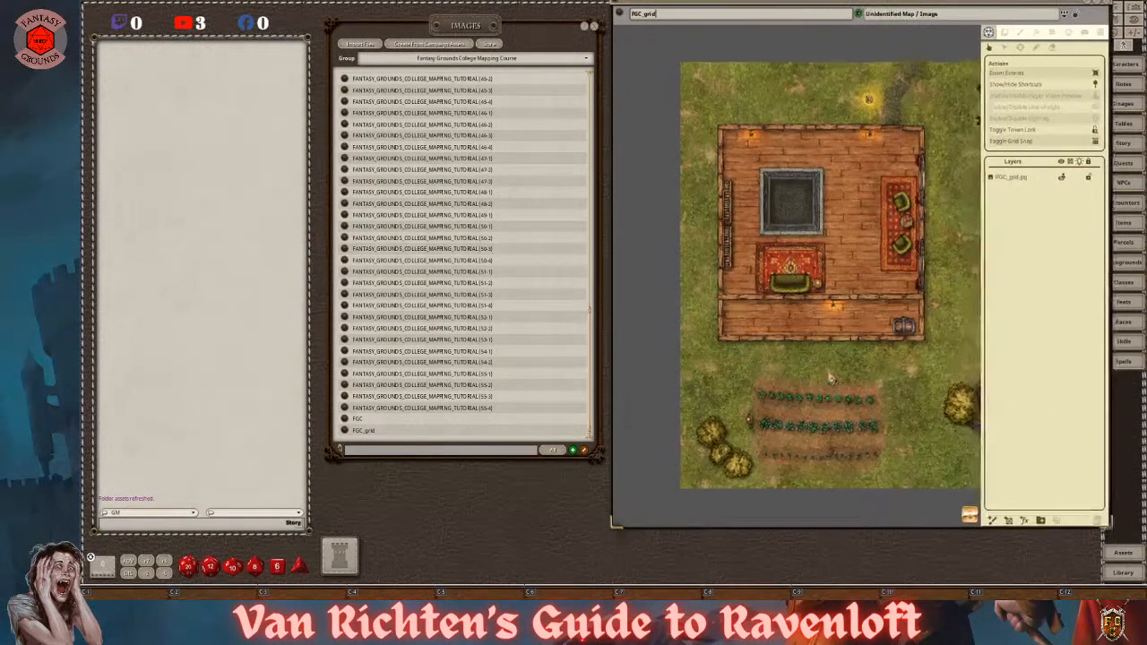
{"action": "scroll", "coordinate": [833, 375], "scroll_direction": "up", "scroll_amount": 1}
{"action": "scroll", "coordinate": [883, 369], "scroll_direction": "down", "scroll_amount": 1}
{"action": "scroll", "coordinate": [916, 309], "scroll_direction": "up", "scroll_amount": 1}
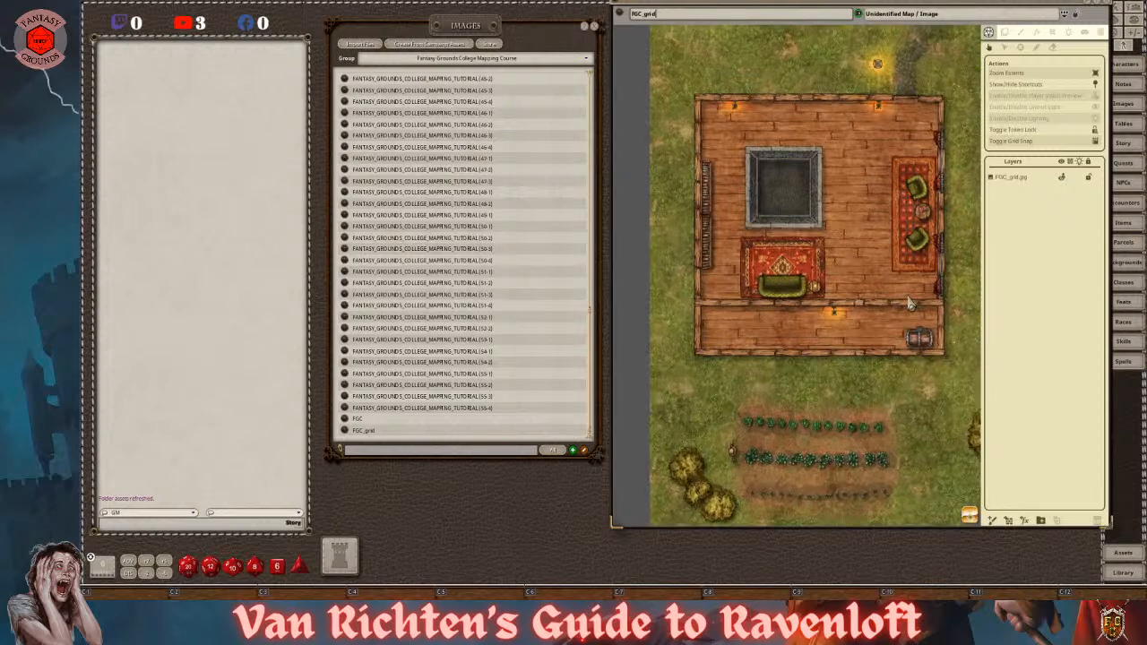
{"action": "scroll", "coordinate": [910, 305], "scroll_direction": "up", "scroll_amount": 1}
{"action": "scroll", "coordinate": [905, 305], "scroll_direction": "down", "scroll_amount": 2}
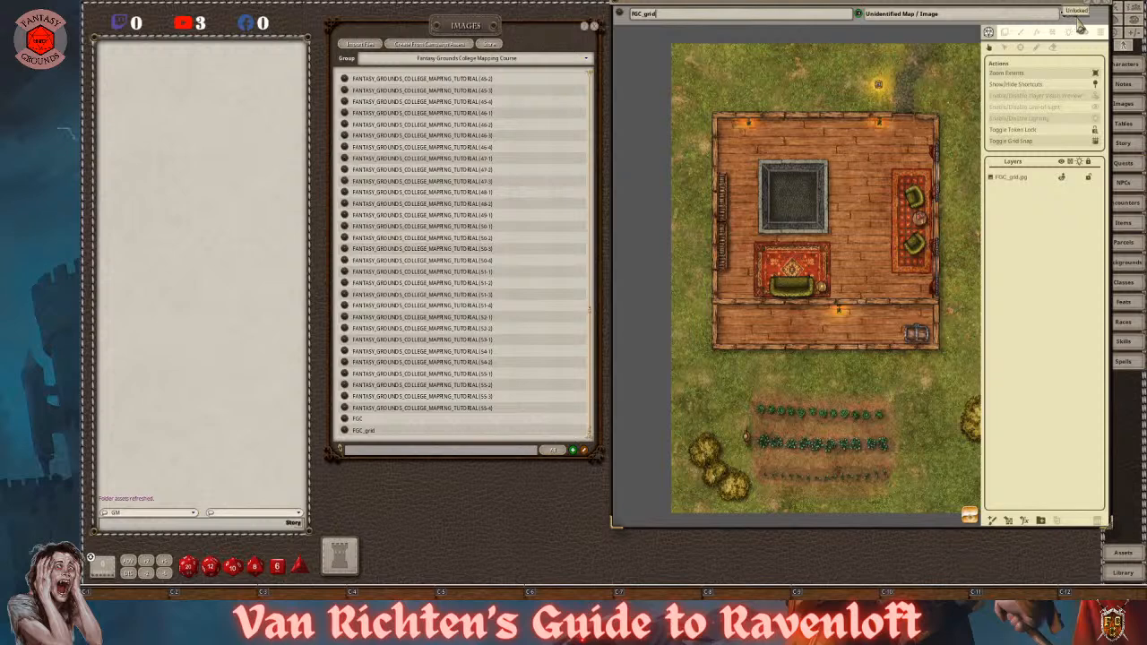
- Lock and close the FGC_grid image record, and reopen the FGC map from the Images list
{"action": "left_click", "coordinate": [1075, 14]}
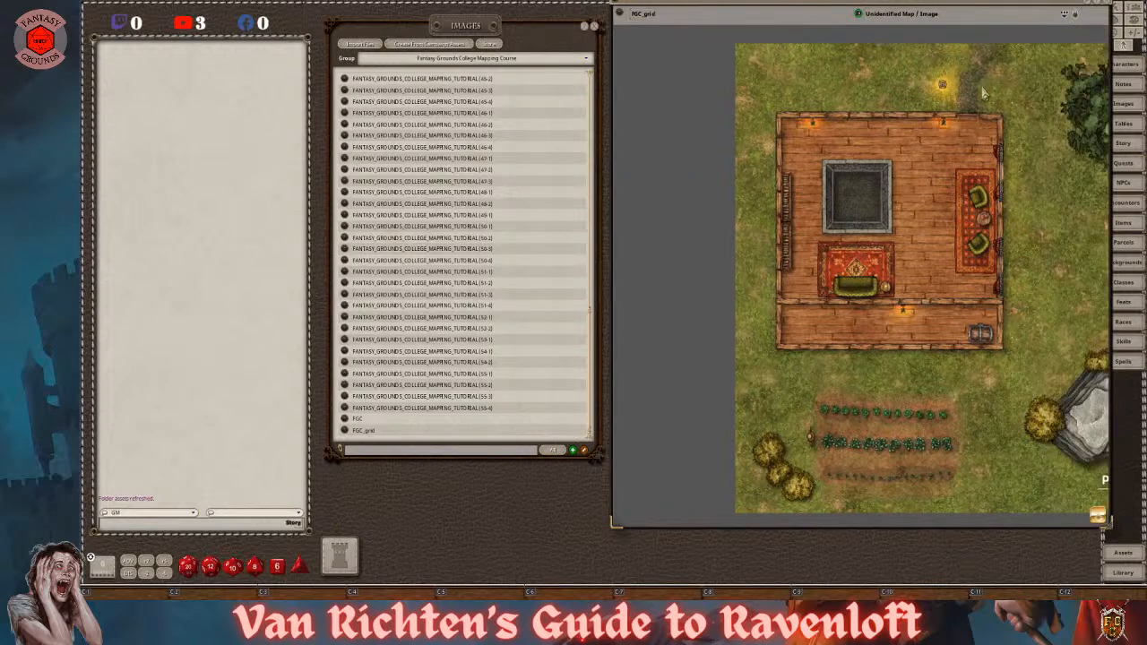
{"action": "left_click", "coordinate": [1105, 13]}
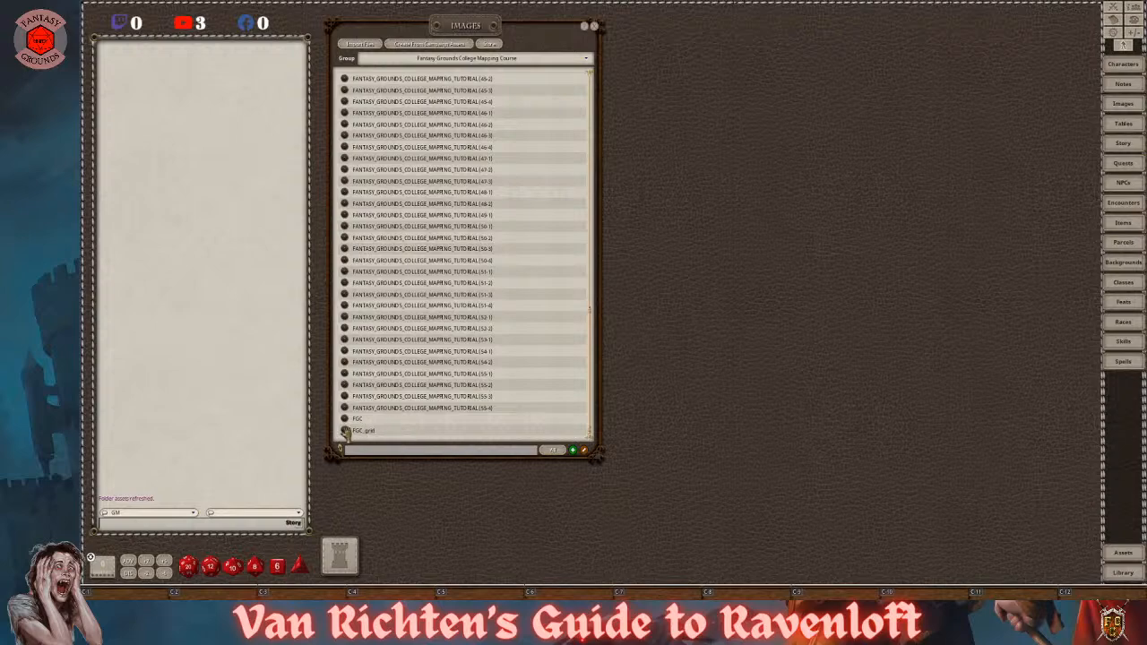
{"action": "left_click", "coordinate": [350, 420]}
- Examine the FGC map's grid over the building, from a close view of the floor to the whole map
{"action": "scroll", "coordinate": [702, 362], "scroll_direction": "up", "scroll_amount": 2}
{"action": "scroll", "coordinate": [714, 359], "scroll_direction": "up", "scroll_amount": 2}
{"action": "scroll", "coordinate": [762, 372], "scroll_direction": "down", "scroll_amount": 3}
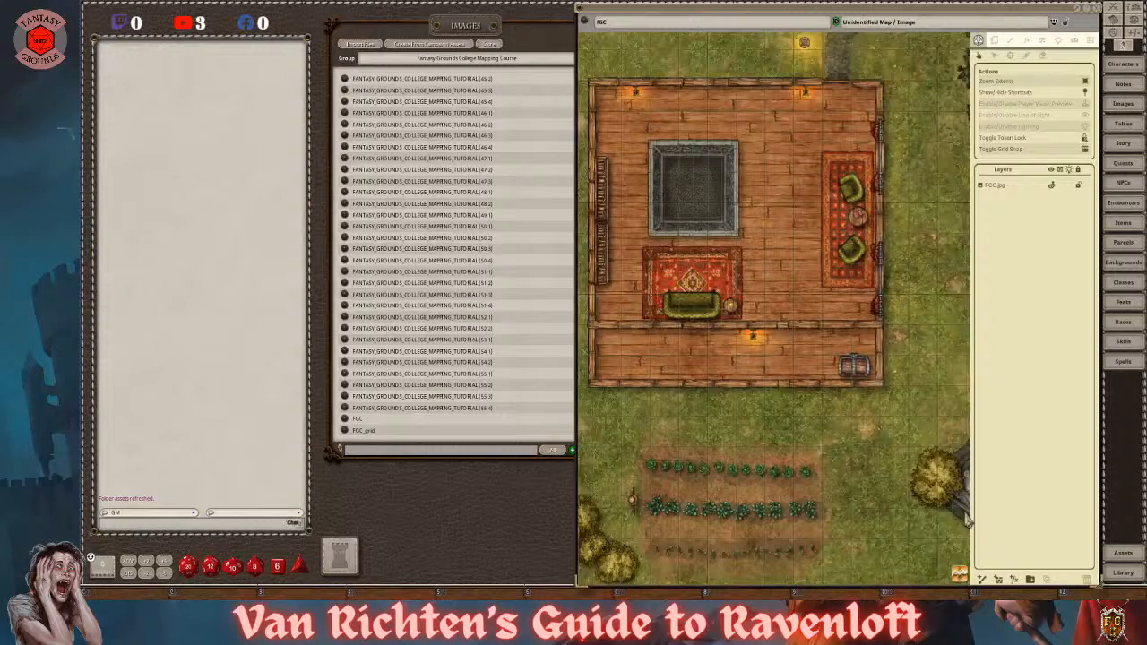
{"action": "left_click_drag", "start_coordinate": [855, 548], "coordinate": [935, 561]}
{"action": "scroll", "coordinate": [934, 561], "scroll_direction": "up", "scroll_amount": 5}
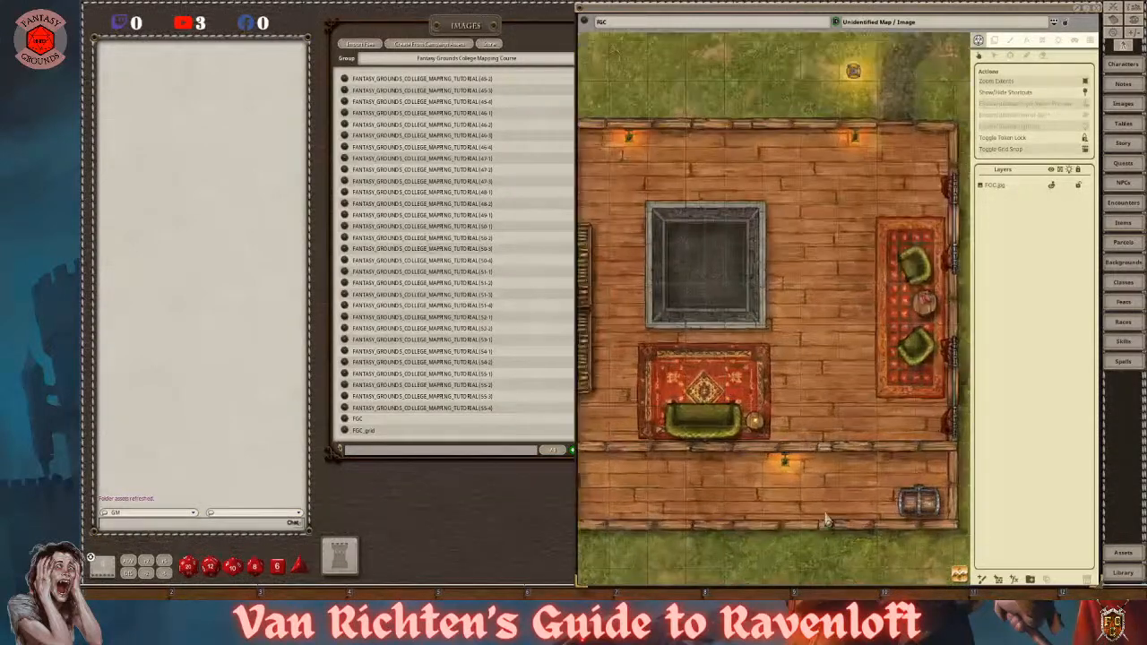
{"action": "scroll", "coordinate": [826, 520], "scroll_direction": "up", "scroll_amount": 2}
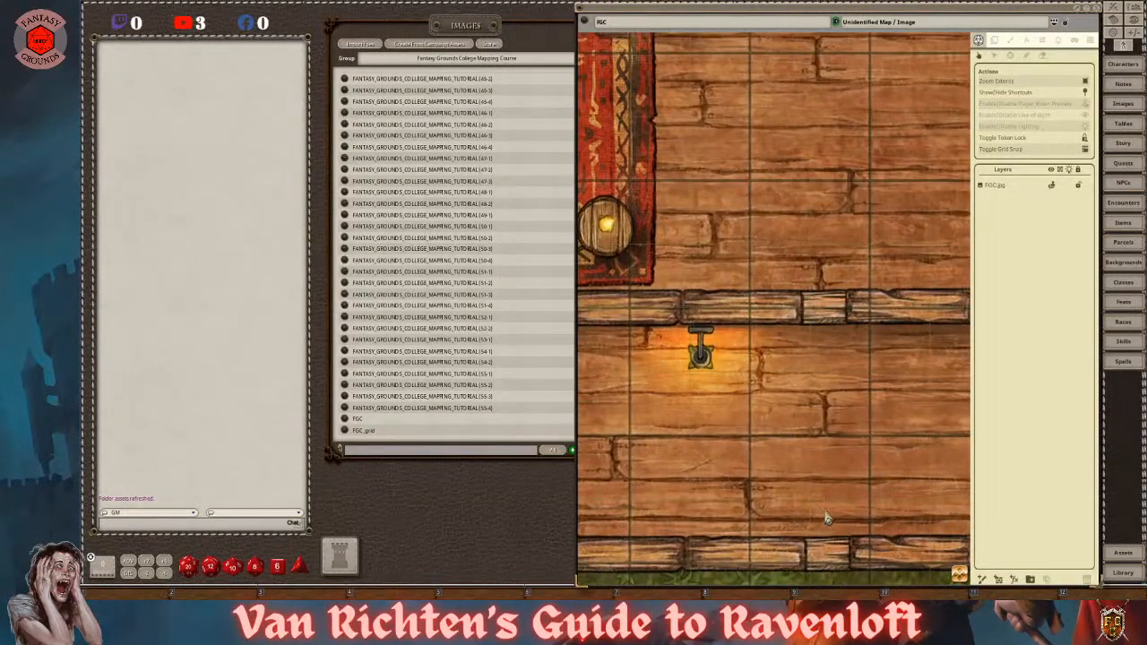
{"action": "scroll", "coordinate": [826, 518], "scroll_direction": "down", "scroll_amount": 6}
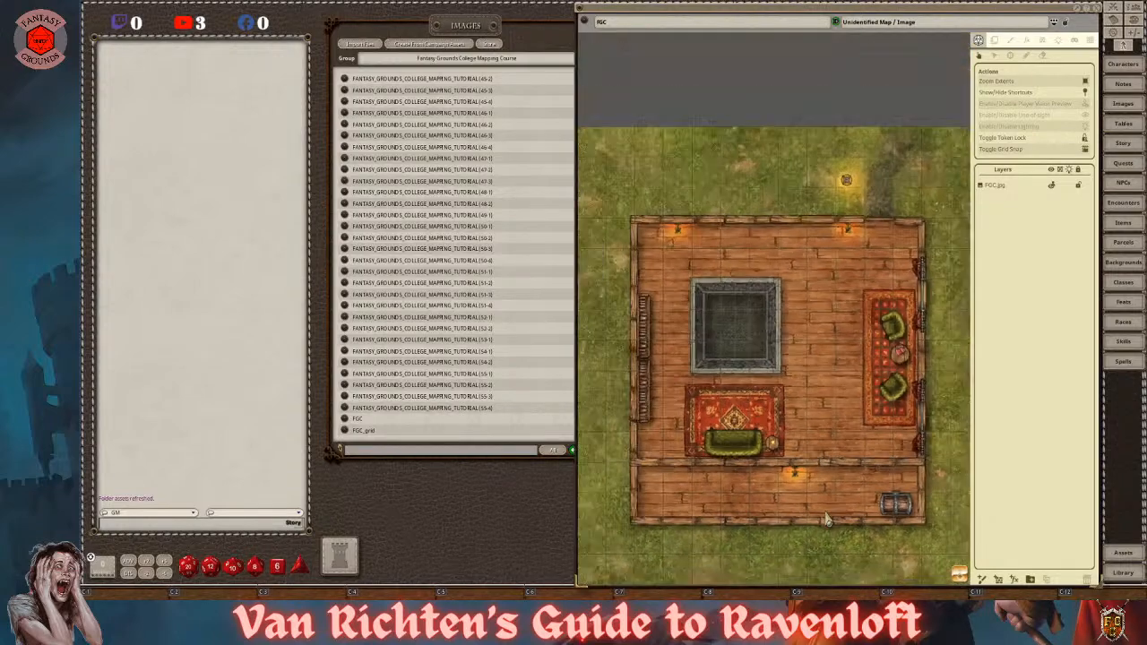
{"action": "left_click_drag", "start_coordinate": [964, 582], "coordinate": [965, 601]}
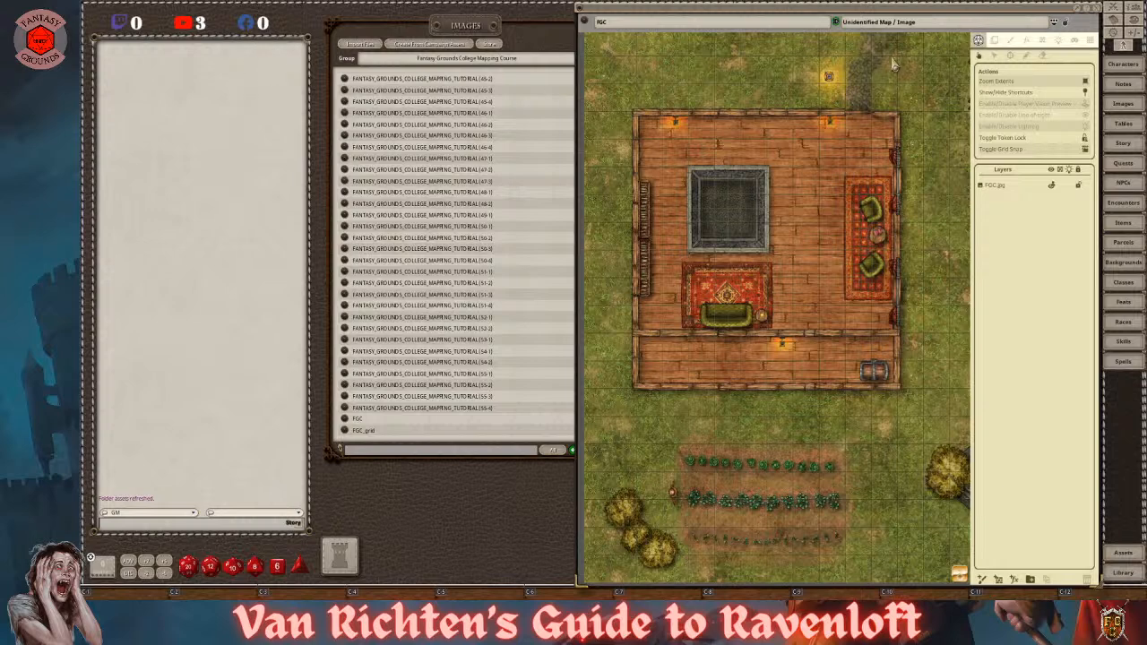
- Open the NPCs list beside the map, add a new group, and show that group
{"action": "left_click", "coordinate": [1126, 183]}
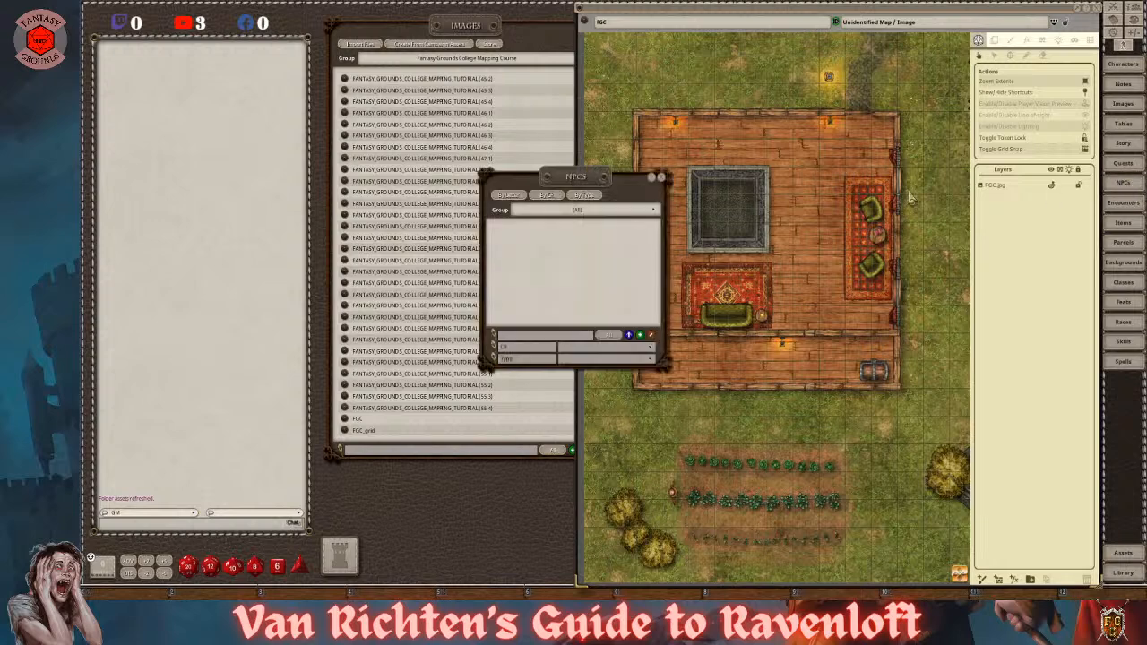
{"action": "left_click_drag", "start_coordinate": [520, 177], "coordinate": [260, 173]}
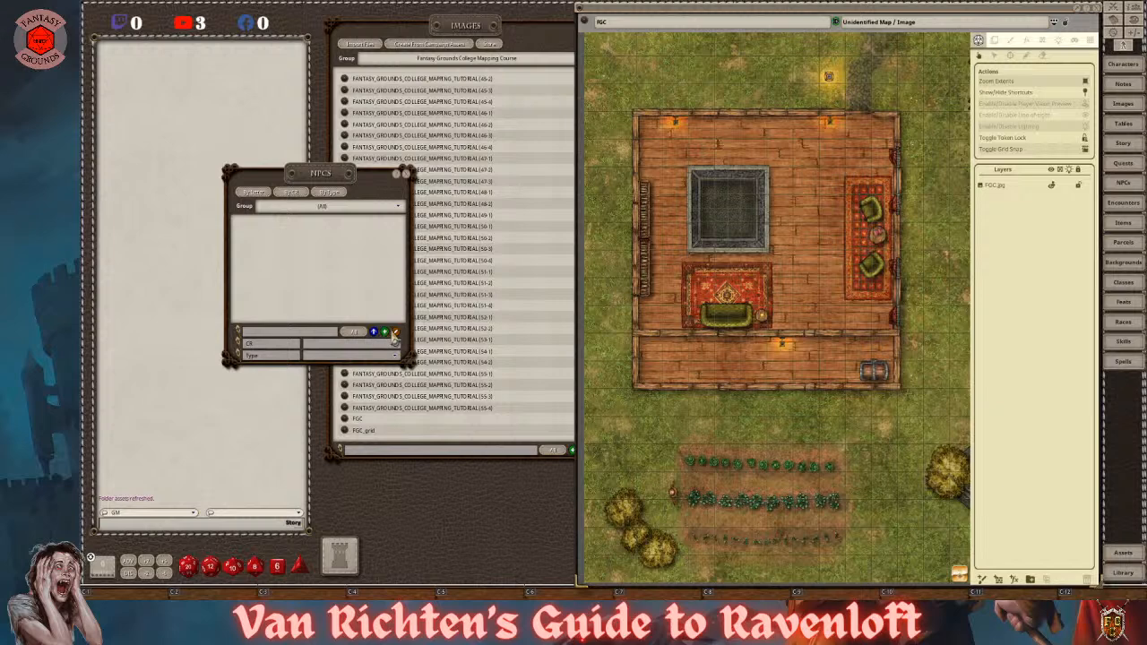
{"action": "left_click", "coordinate": [398, 208]}
{"action": "left_click", "coordinate": [398, 226]}
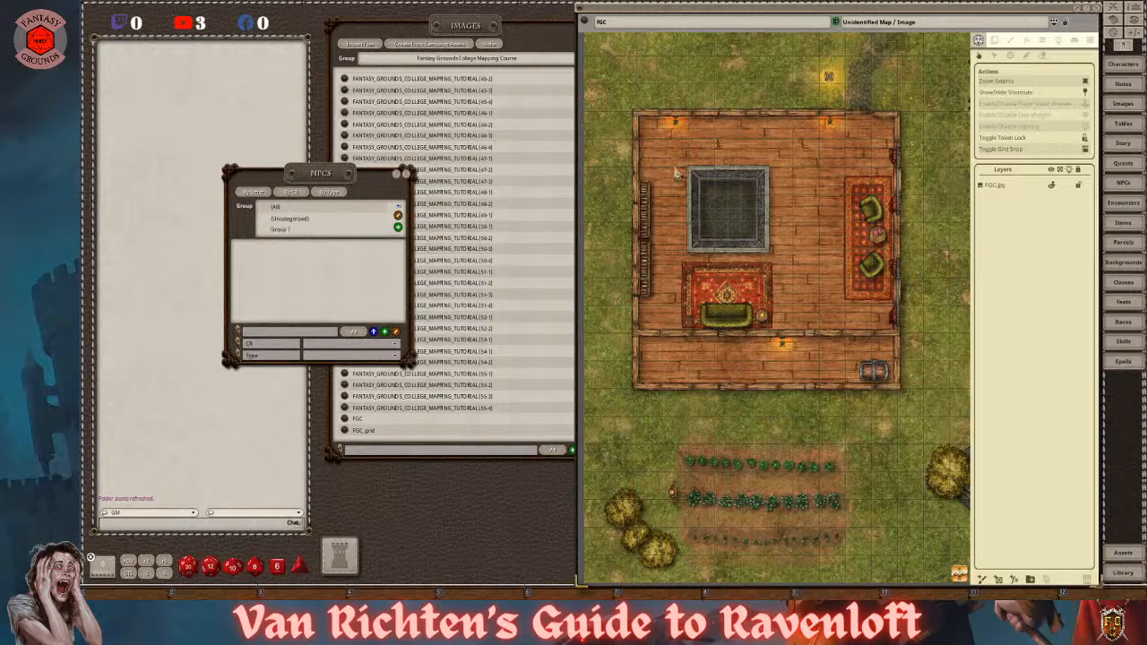
{"action": "left_click", "coordinate": [300, 230]}
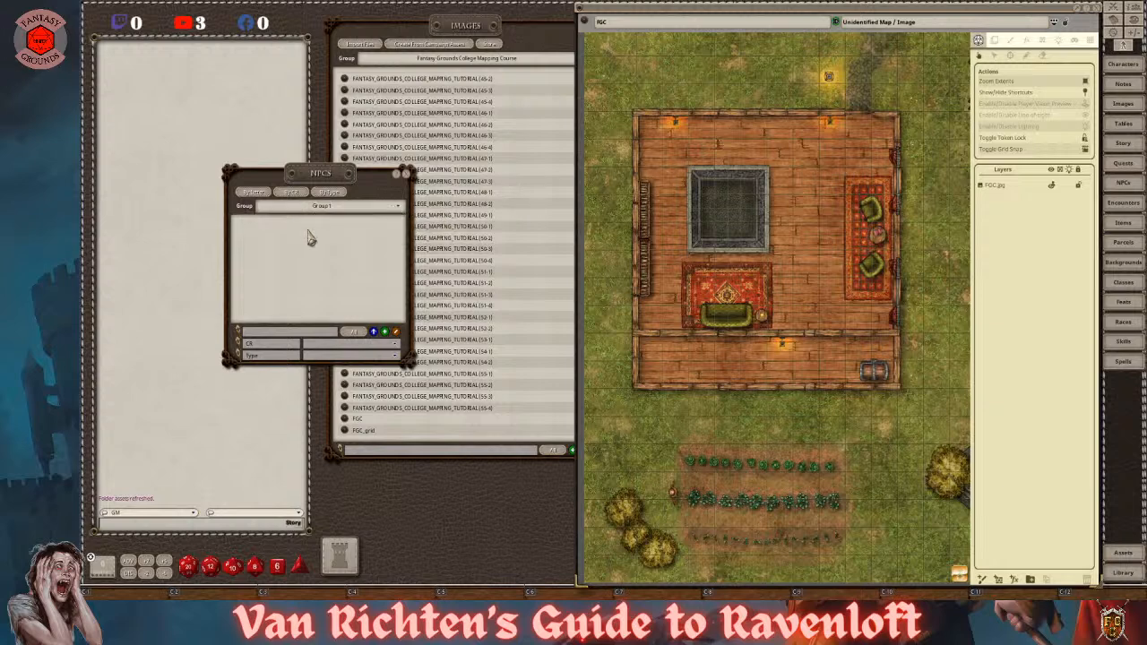
- Rename the new NPC group as "Map Class Tutorial NPC's"
{"action": "left_click", "coordinate": [399, 208]}
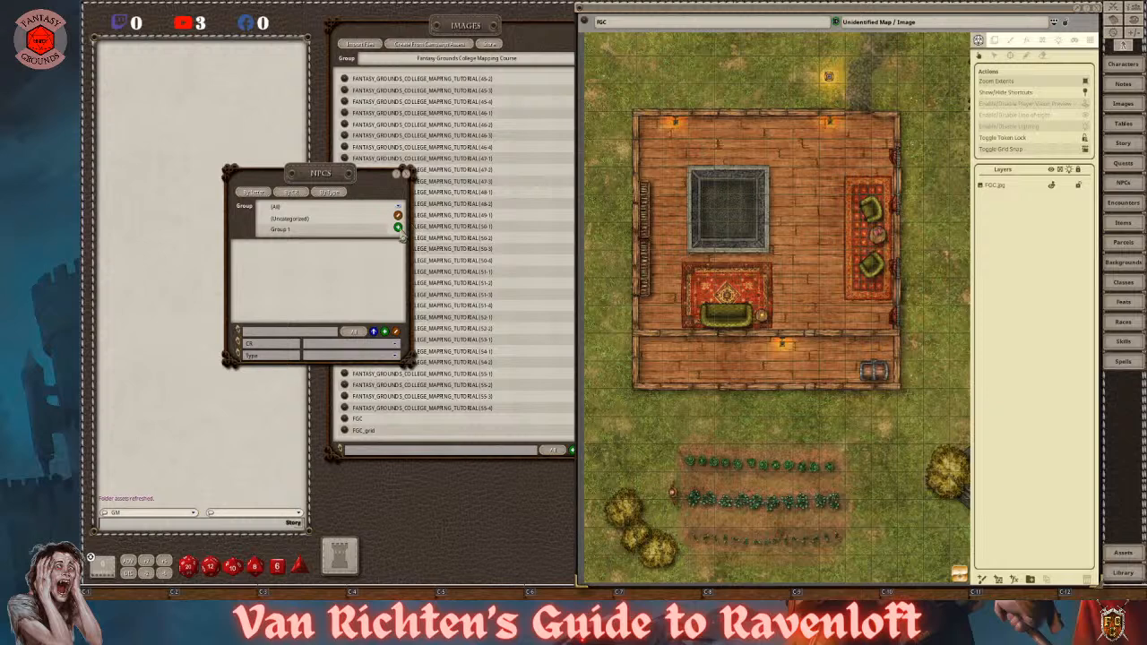
{"action": "left_click", "coordinate": [398, 215]}
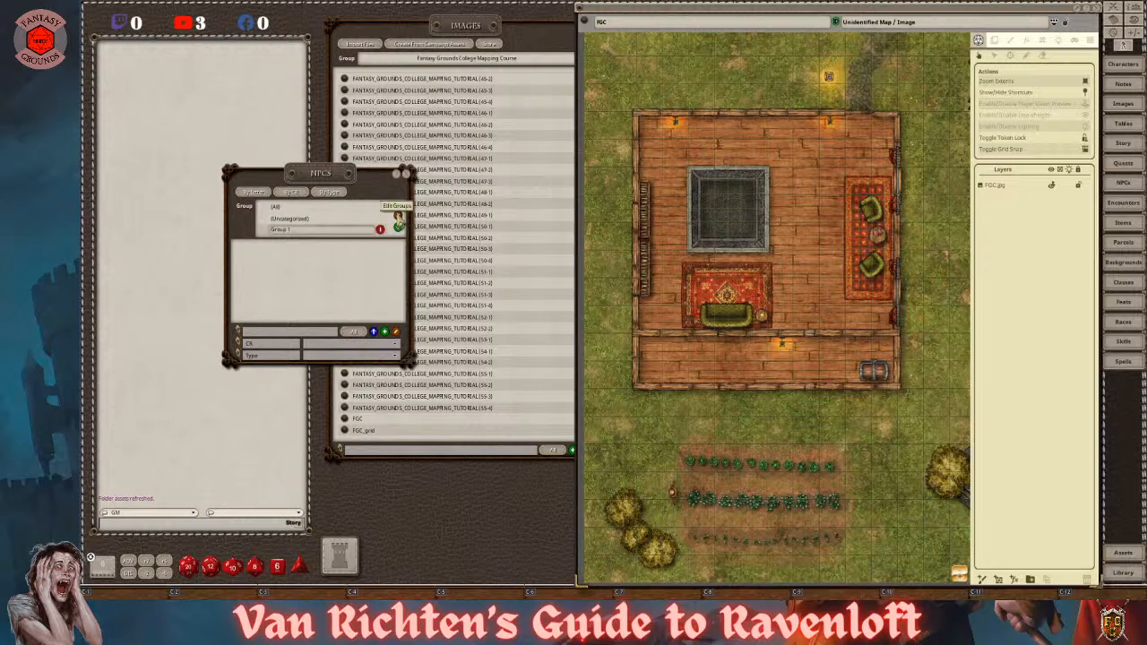
{"action": "left_click", "coordinate": [331, 232]}
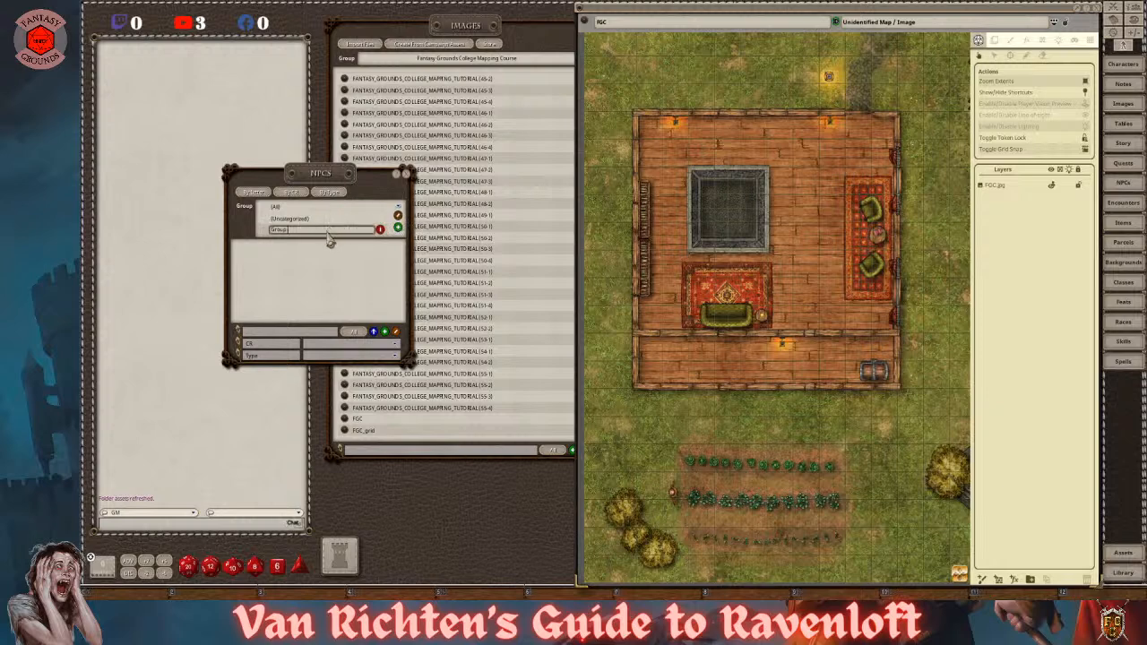
{"action": "type", "text": "Map "}
{"action": "type", "text": "tutoria"}
{"action": "type", "text": "l h"}
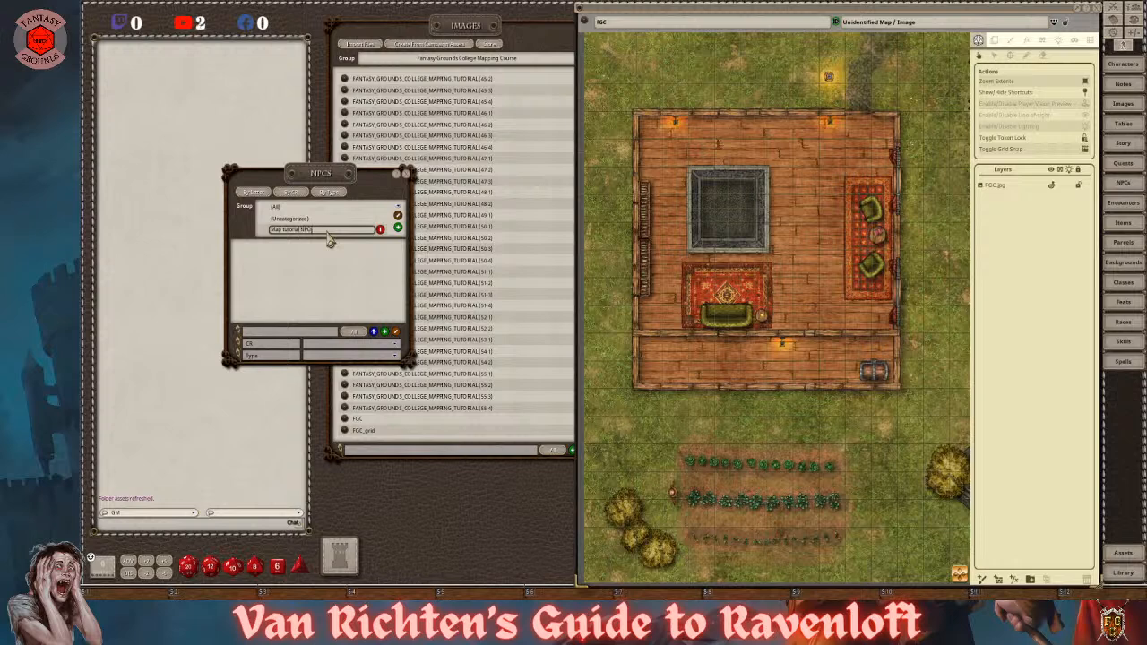
{"action": "type", "text": "PC"}
{"action": "left_click", "coordinate": [284, 232]}
{"action": "key", "text": "Delete"}
{"action": "type", "text": "T"}
{"action": "key", "text": "Delete"}
{"action": "type", "text": "T"}
{"action": "left_click", "coordinate": [398, 216]}
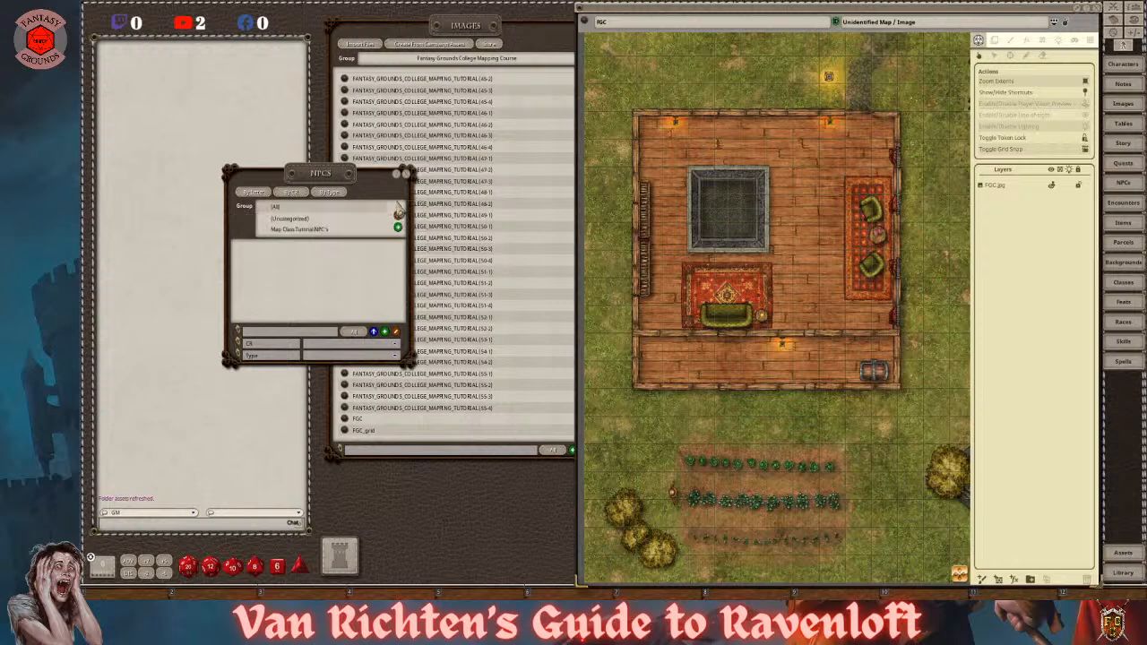
- Add an NPC to the Map Class Tutorial NPC's group, entering its name and the non-ID name "Female Cartographer"
{"action": "left_click", "coordinate": [326, 230]}
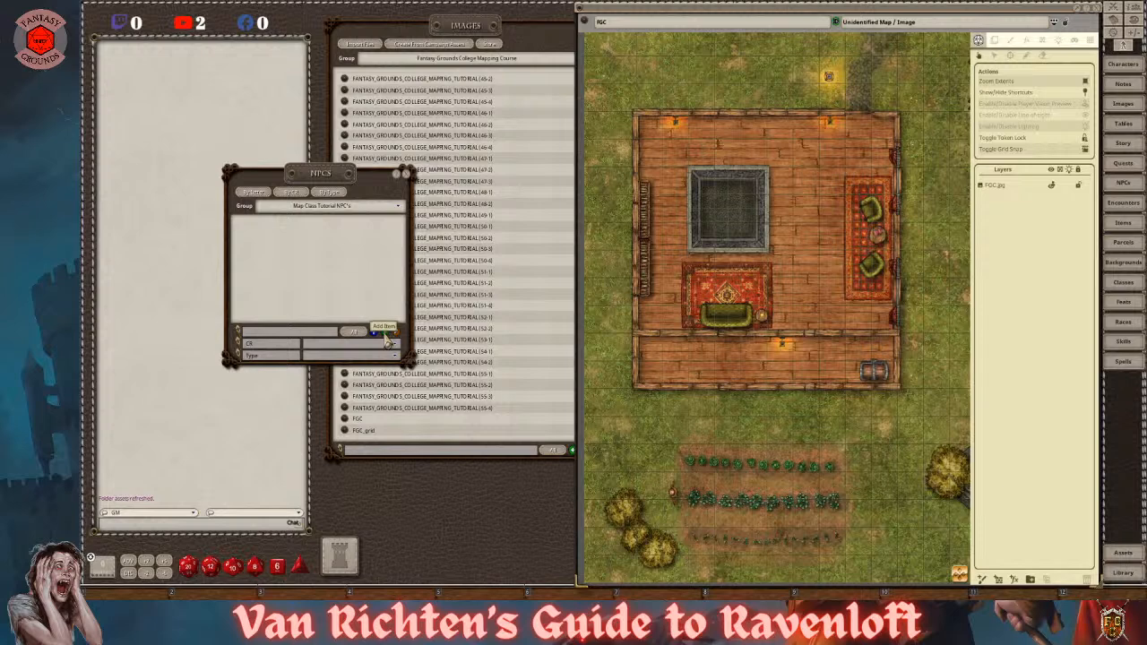
{"action": "left_click", "coordinate": [384, 332]}
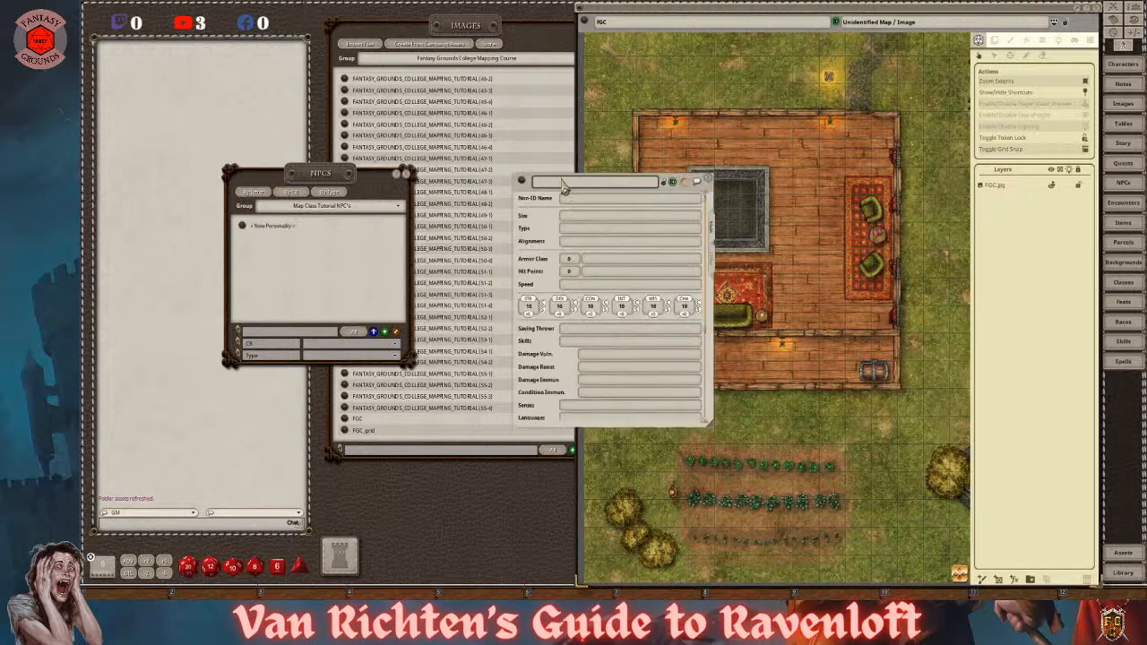
{"action": "type", "text": "NPC Angela"}
{"action": "left_click", "coordinate": [617, 199]}
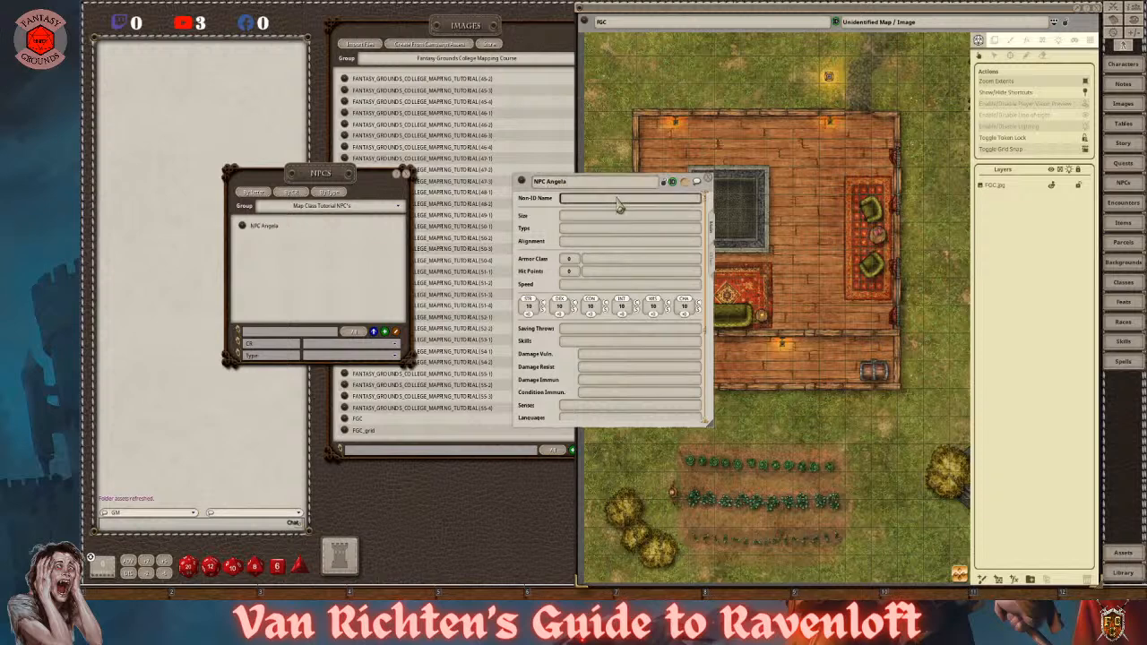
{"action": "type", "text": "Female Cartographer"}
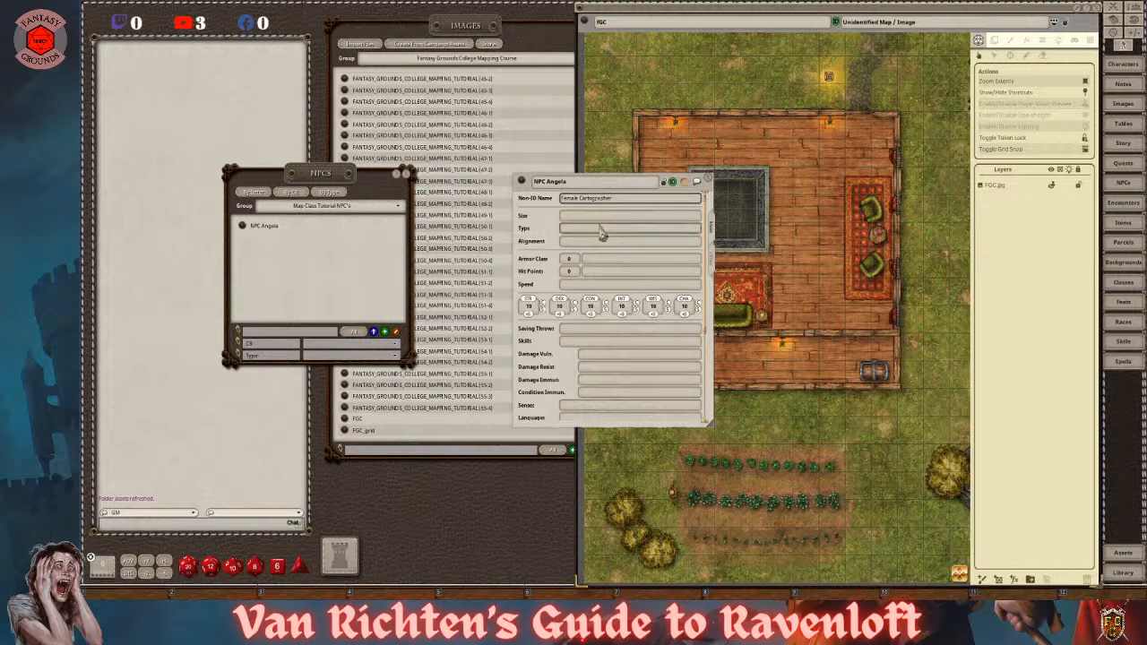
- Set the NPC's size to medium, type to humanoid (human), and alignment to neutral good
{"action": "left_click", "coordinate": [600, 224]}
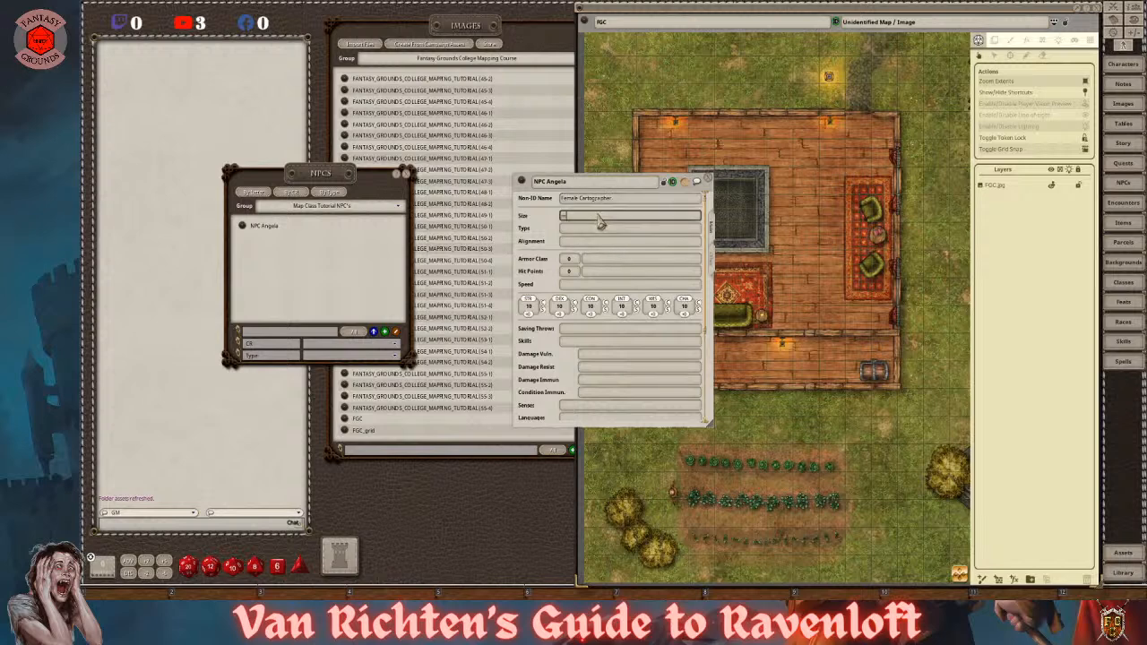
{"action": "left_click", "coordinate": [603, 227]}
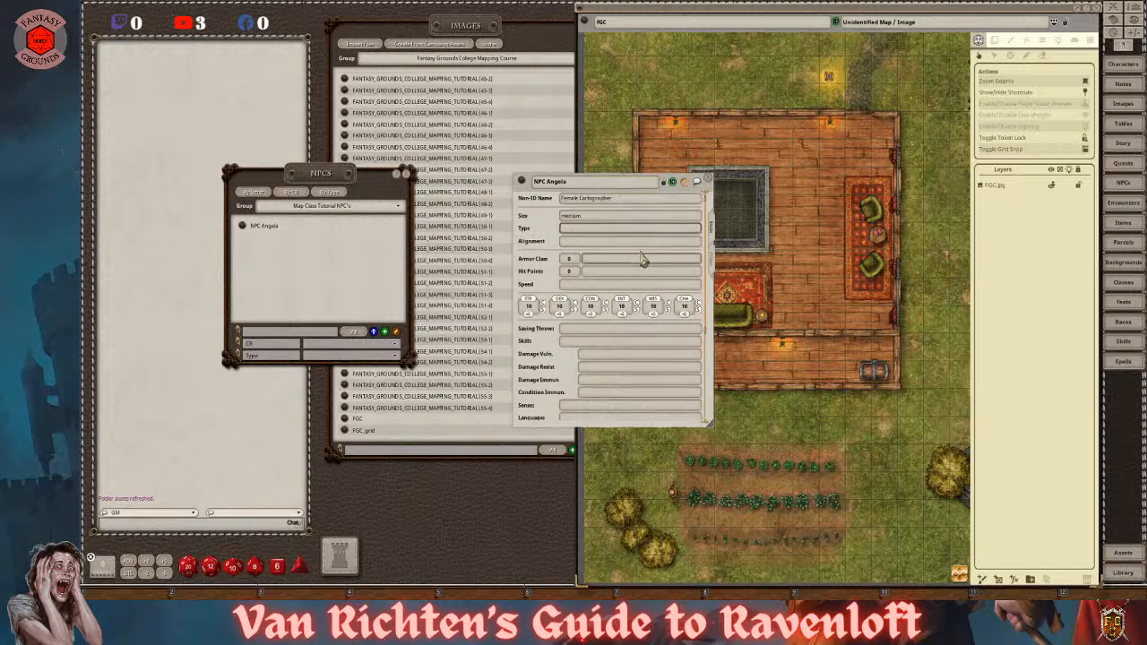
{"action": "type", "text": "humanoid (human)"}
{"action": "left_click", "coordinate": [594, 242]}
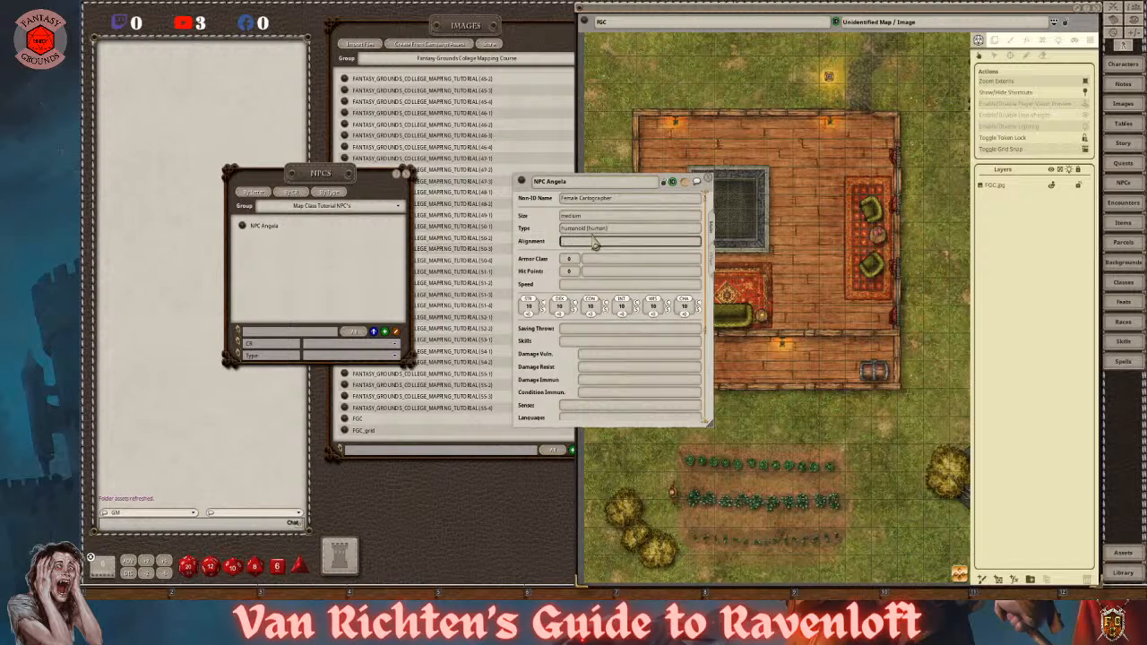
{"action": "type", "text": "neutral good"}
- Set all six of the NPC's ability scores, from STR to CHA, to 11
{"action": "left_click", "coordinate": [568, 259]}
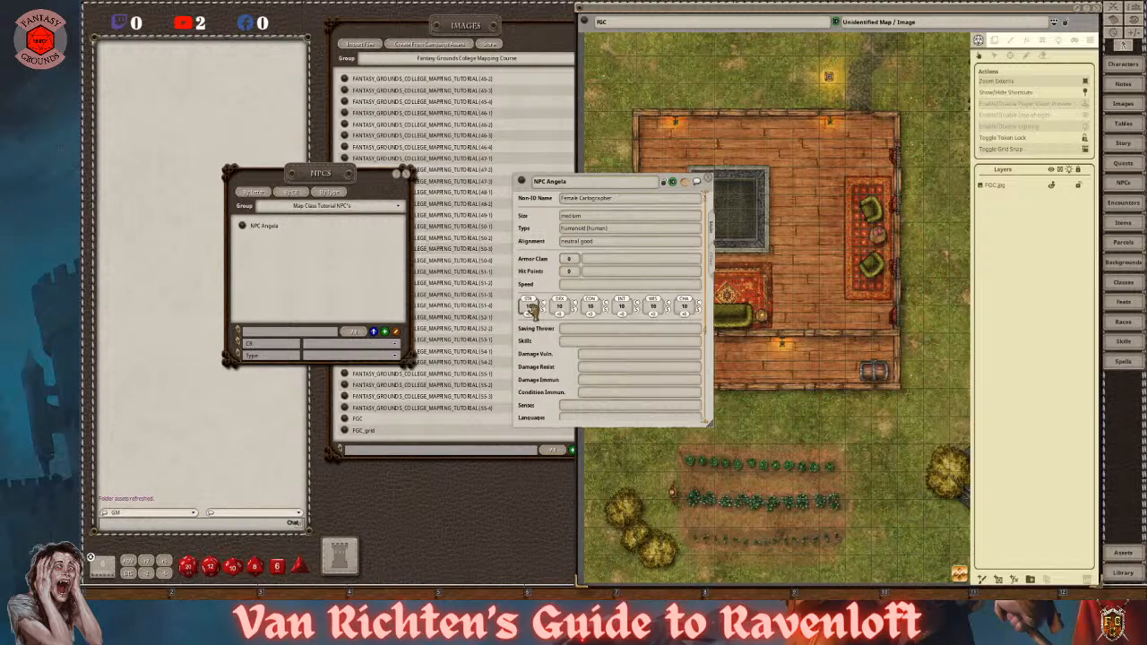
{"action": "type", "text": "1"}
{"action": "left_click", "coordinate": [564, 309]}
{"action": "type", "text": "11"}
{"action": "left_click", "coordinate": [594, 309]}
{"action": "type", "text": "11"}
{"action": "left_click", "coordinate": [622, 307]}
{"action": "type", "text": "1"}
{"action": "left_click", "coordinate": [654, 307]}
{"action": "type", "text": "11"}
{"action": "left_click", "coordinate": [686, 312]}
{"action": "type", "text": "11"}
- Enter "perception +2" as the NPC's skill and set its speed to 30 ft
{"action": "left_click", "coordinate": [605, 330]}
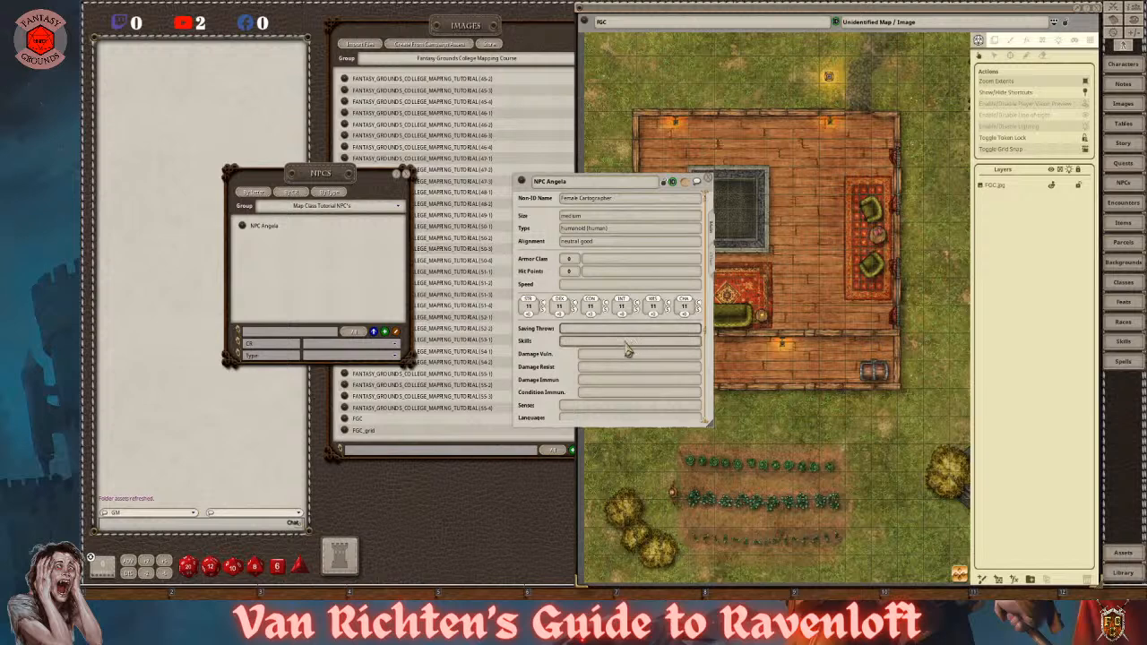
{"action": "key", "text": "Tab"}
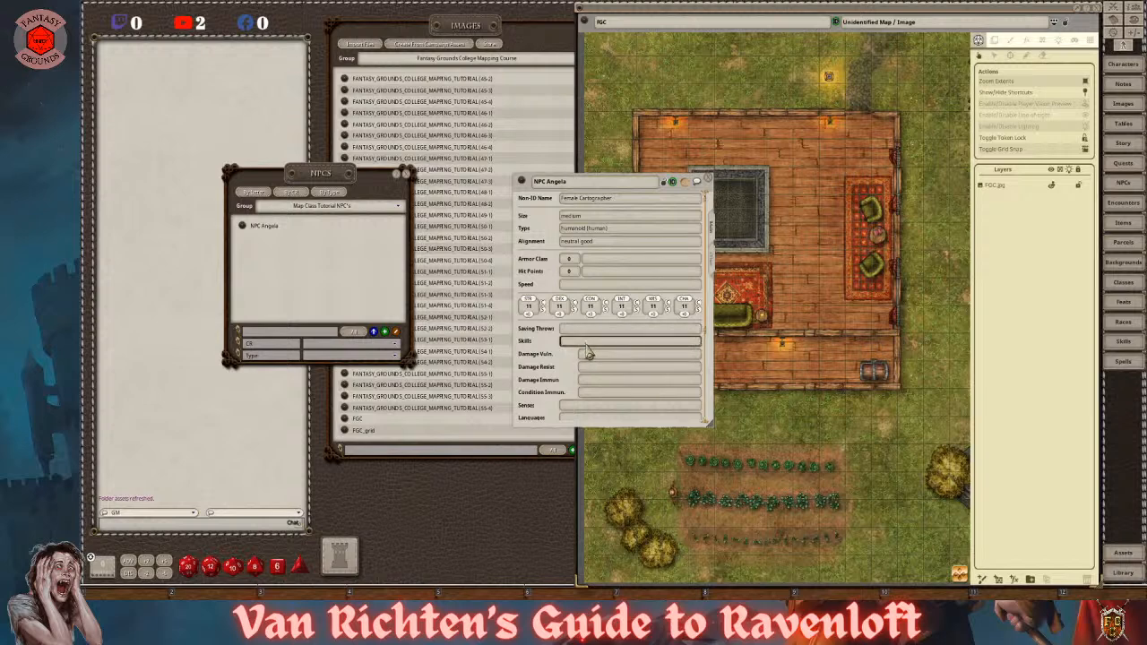
{"action": "type", "text": "perception +2"}
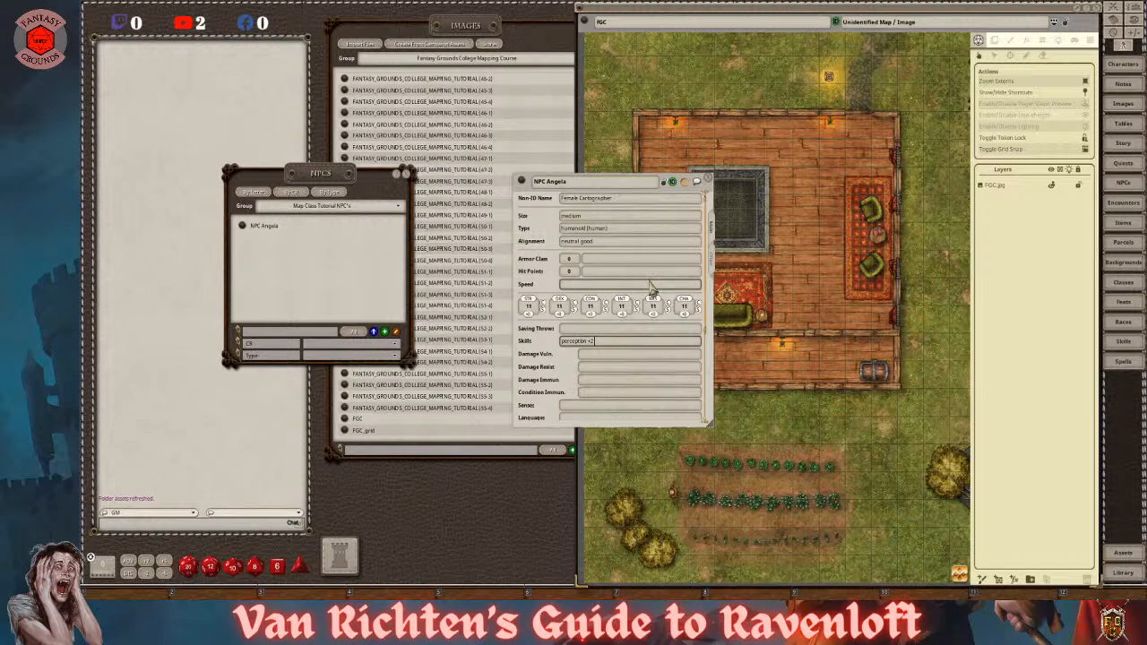
{"action": "scroll", "coordinate": [652, 292], "scroll_direction": "down", "scroll_amount": 1}
{"action": "left_click", "coordinate": [597, 258]}
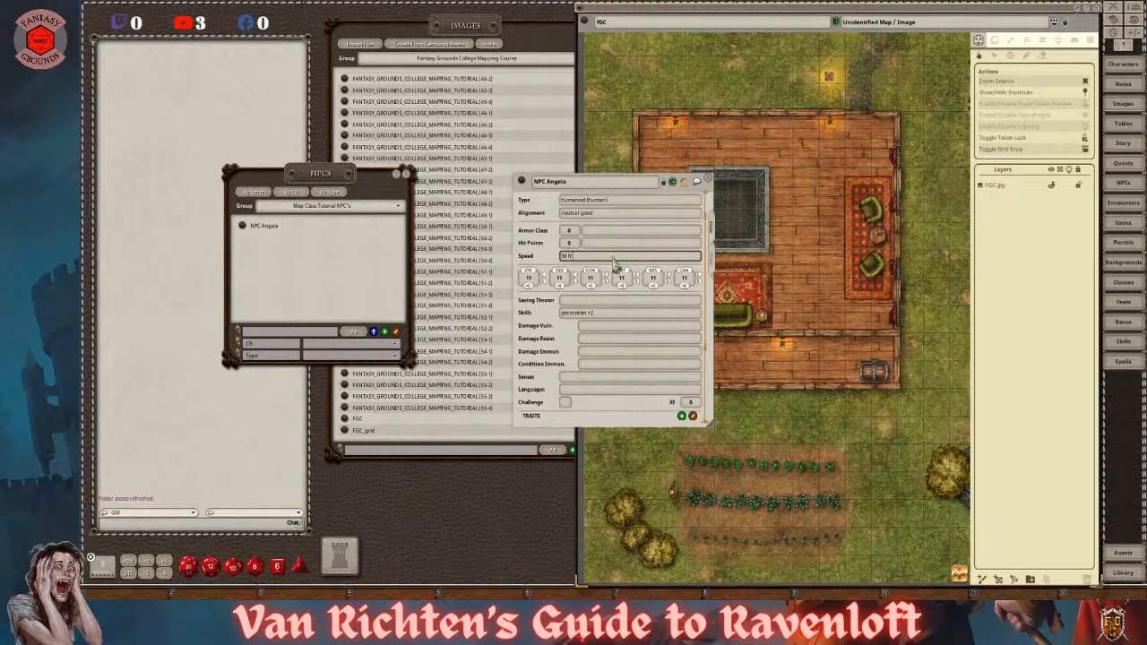
- Set the NPC's armor class to 10 and its hit points to 8
{"action": "left_click", "coordinate": [575, 231]}
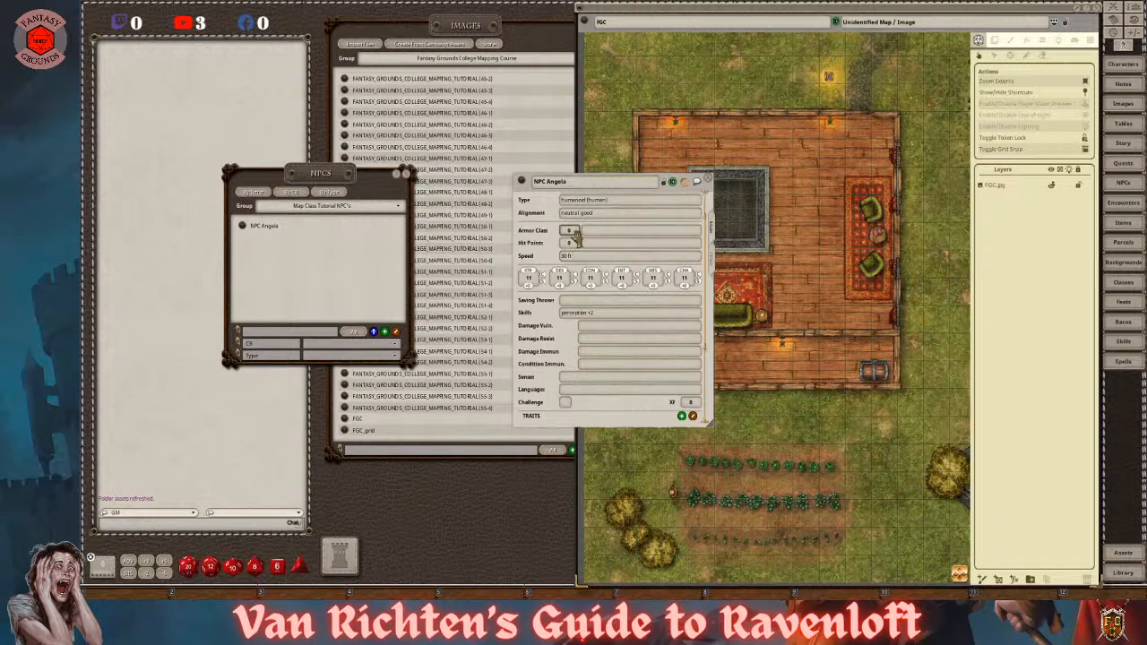
{"action": "left_click", "coordinate": [582, 258]}
{"action": "type", "text": "1"}
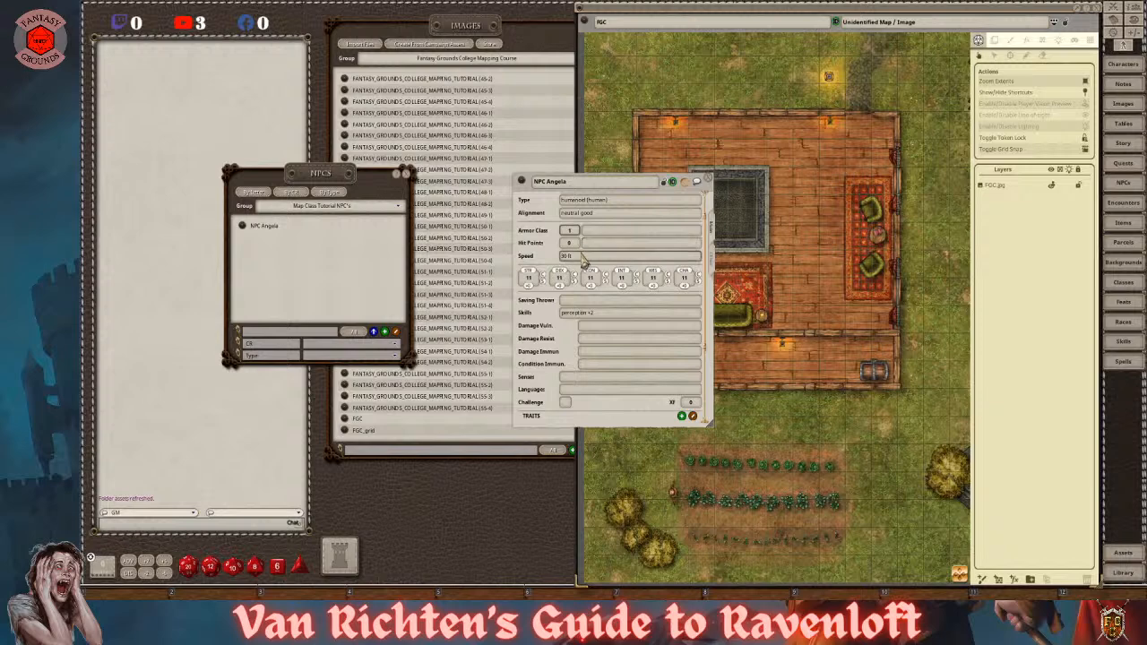
{"action": "type", "text": "0"}
{"action": "left_click", "coordinate": [570, 245]}
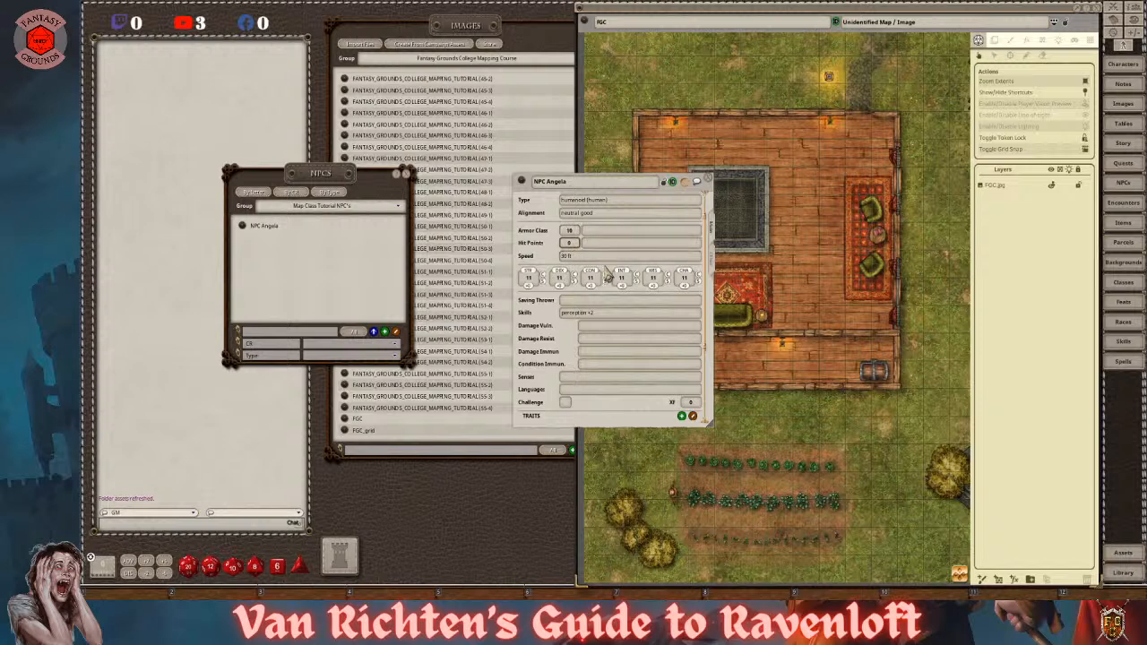
{"action": "scroll", "coordinate": [615, 323], "scroll_direction": "down", "scroll_amount": 3}
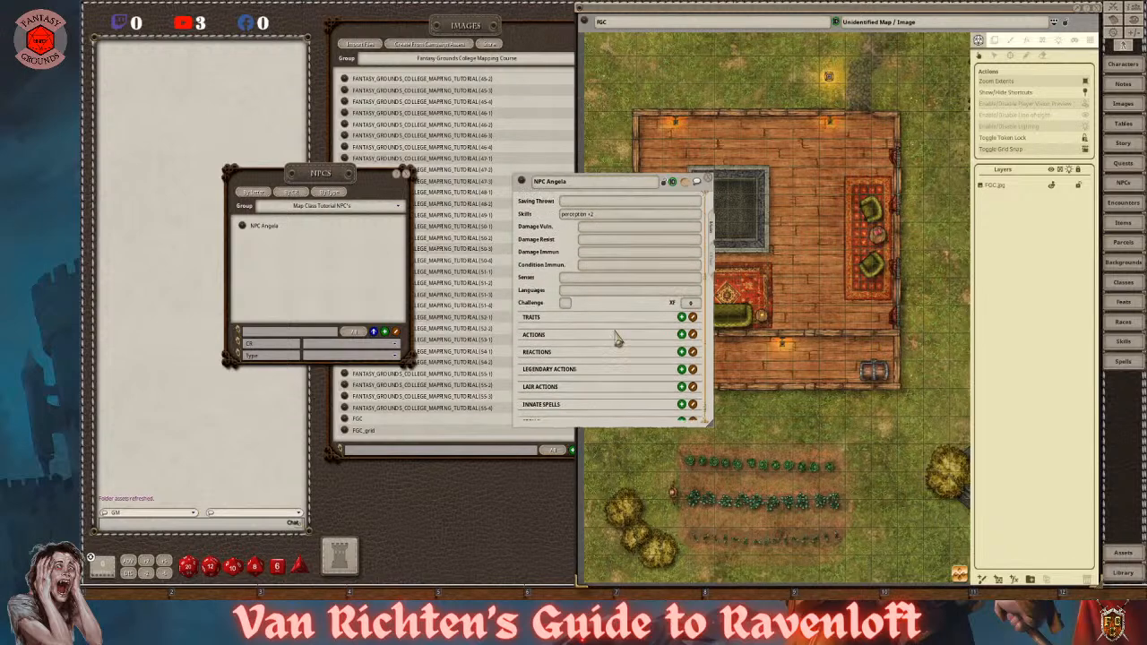
{"action": "scroll", "coordinate": [615, 339], "scroll_direction": "up", "scroll_amount": 4}
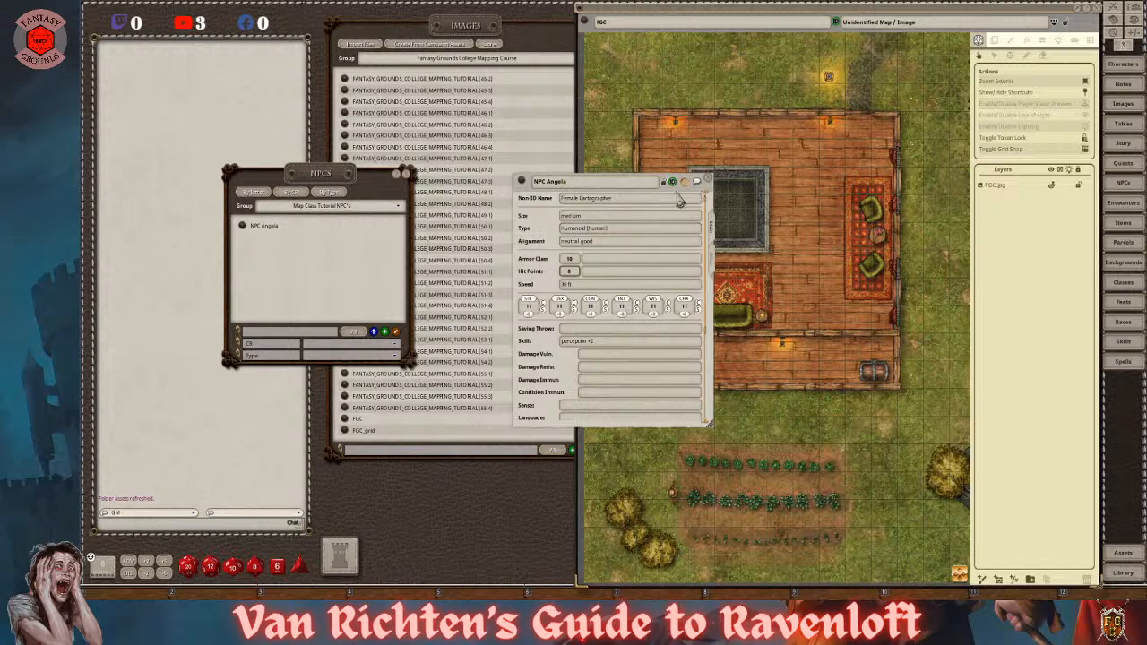
- Assign the custom portrait token from the Campaign token assets to the NPC record and close the assets window
{"action": "left_click", "coordinate": [1135, 559]}
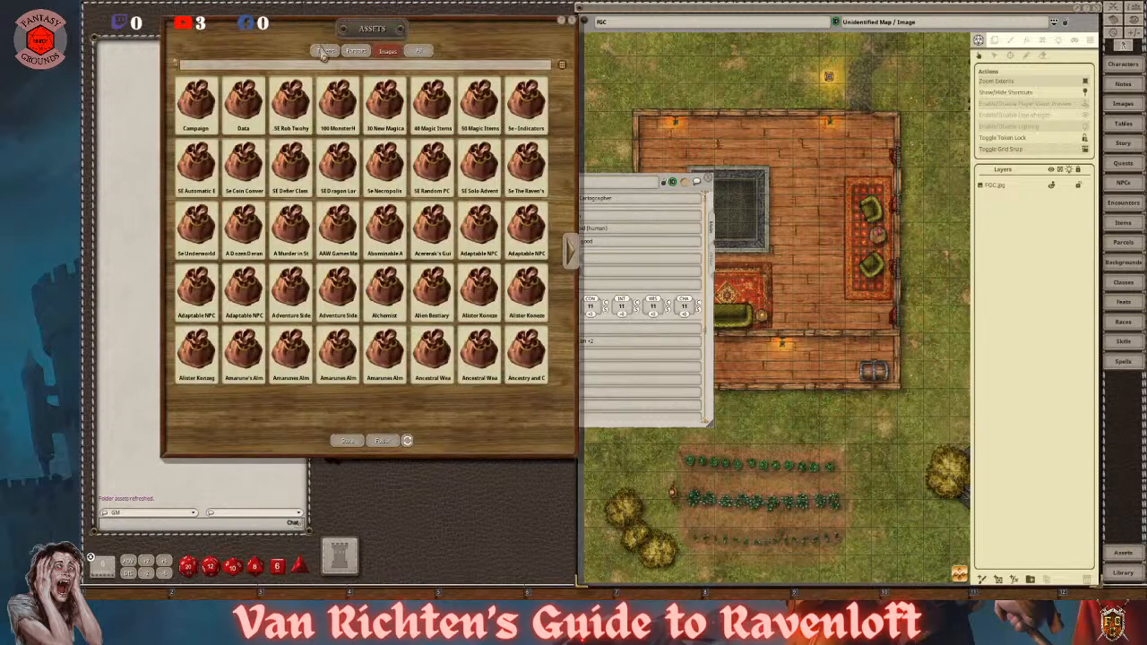
{"action": "left_click", "coordinate": [325, 51]}
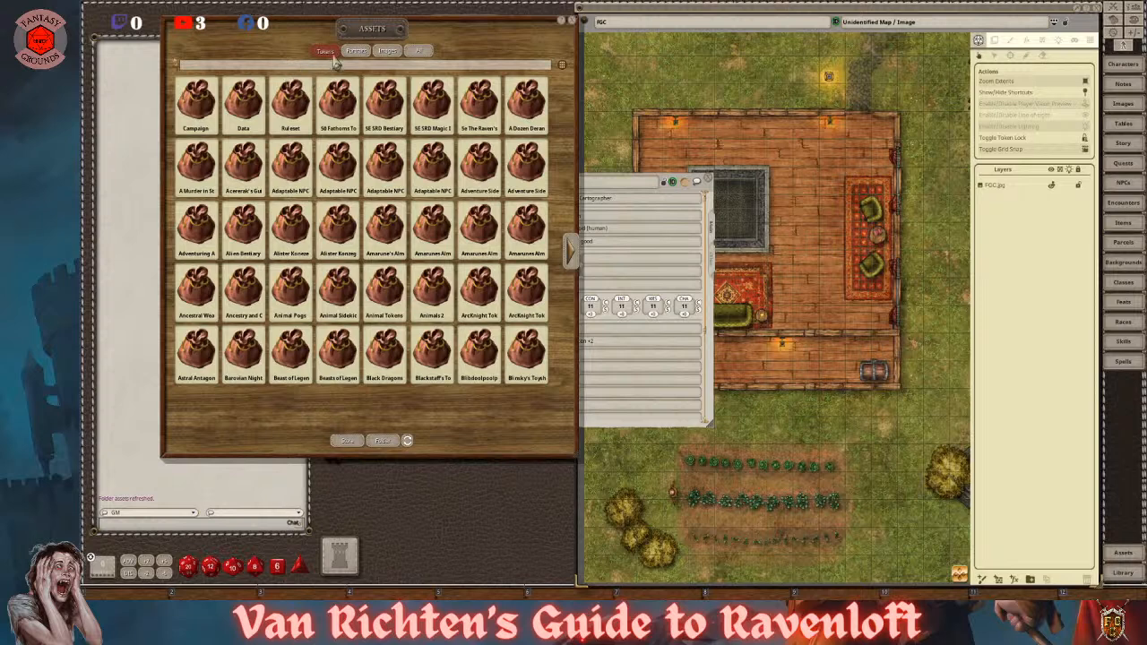
{"action": "left_click", "coordinate": [196, 103]}
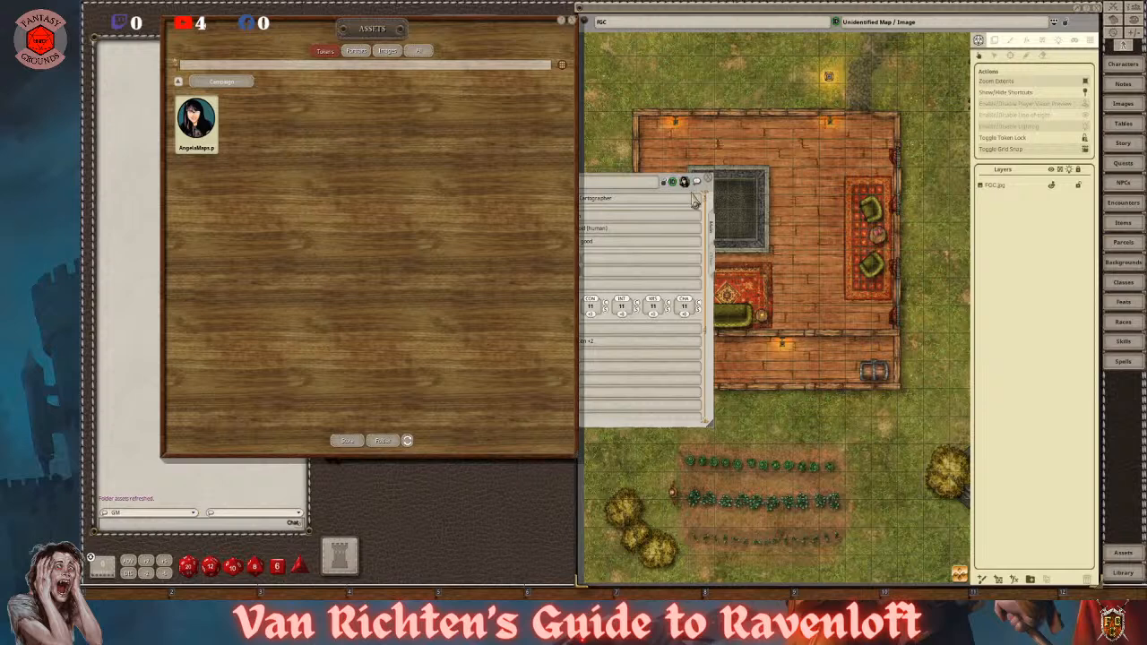
{"action": "left_click", "coordinate": [572, 20]}
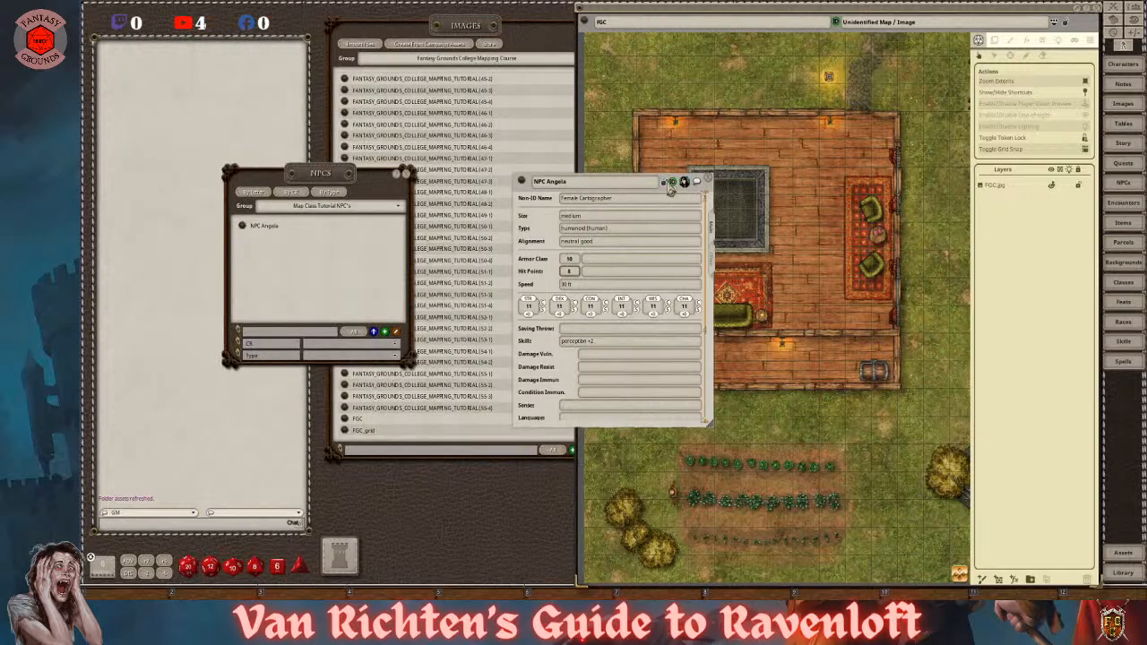
- Lock the NPC record, close the NPC list and move the record off the map over the image list
{"action": "left_click", "coordinate": [673, 183]}
{"action": "left_click", "coordinate": [405, 174]}
{"action": "left_click_drag", "start_coordinate": [596, 187], "coordinate": [443, 140]}
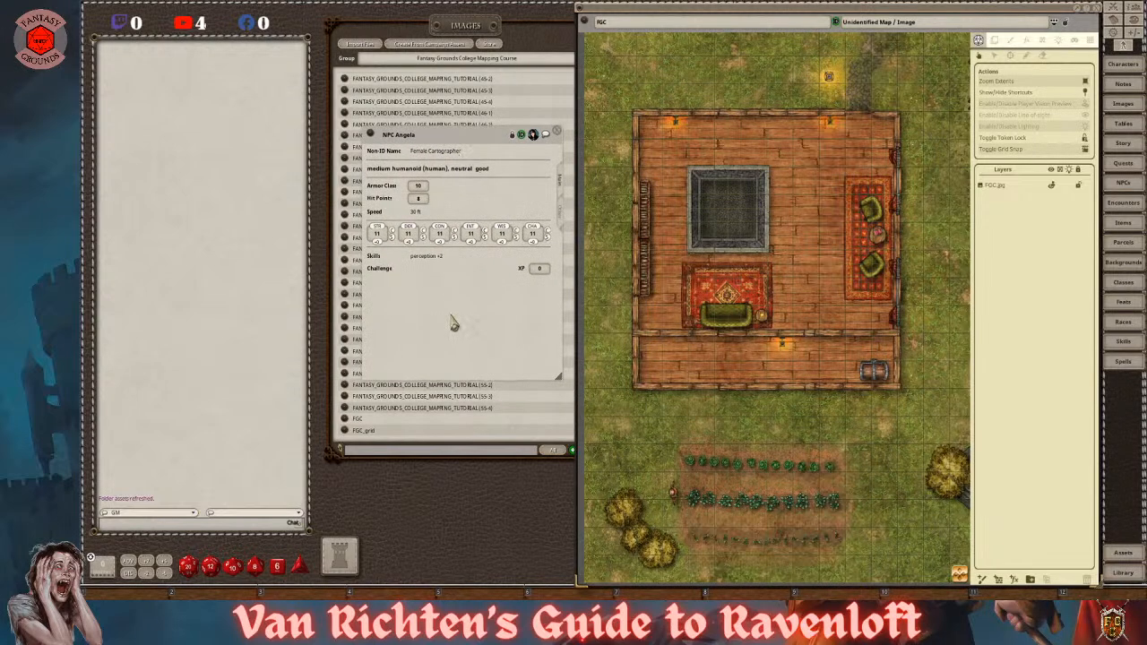
- Unlock the NPC record, set its challenge to 1/8 and XP to 25, and lock the record again
{"action": "left_click", "coordinate": [513, 136]}
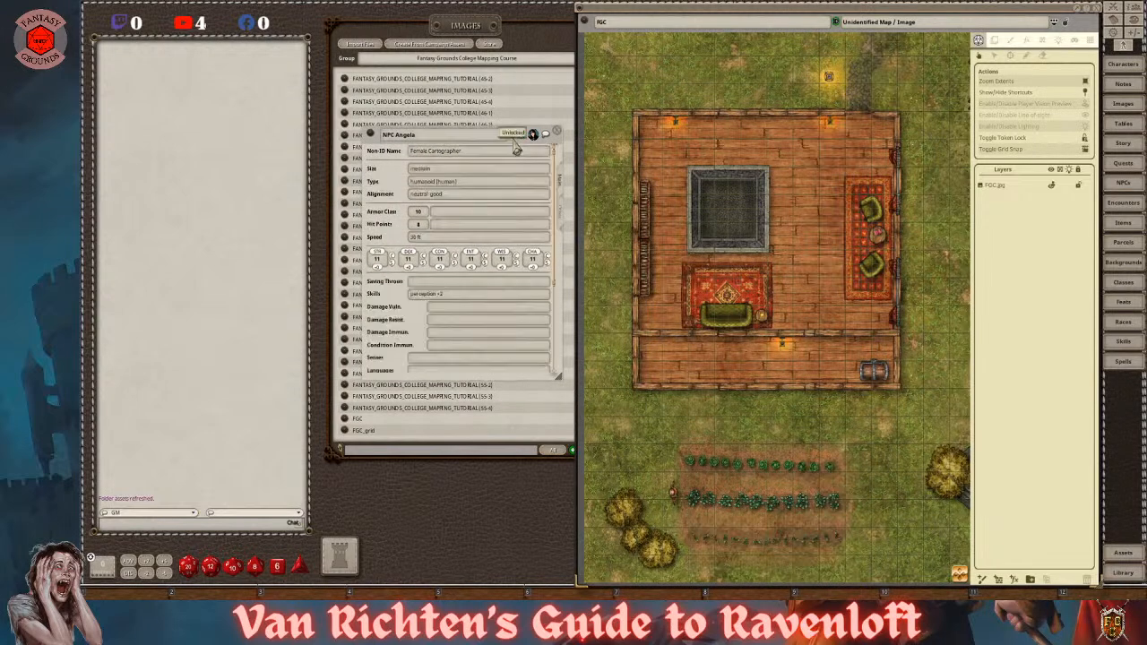
{"action": "scroll", "coordinate": [501, 287], "scroll_direction": "down", "scroll_amount": 3}
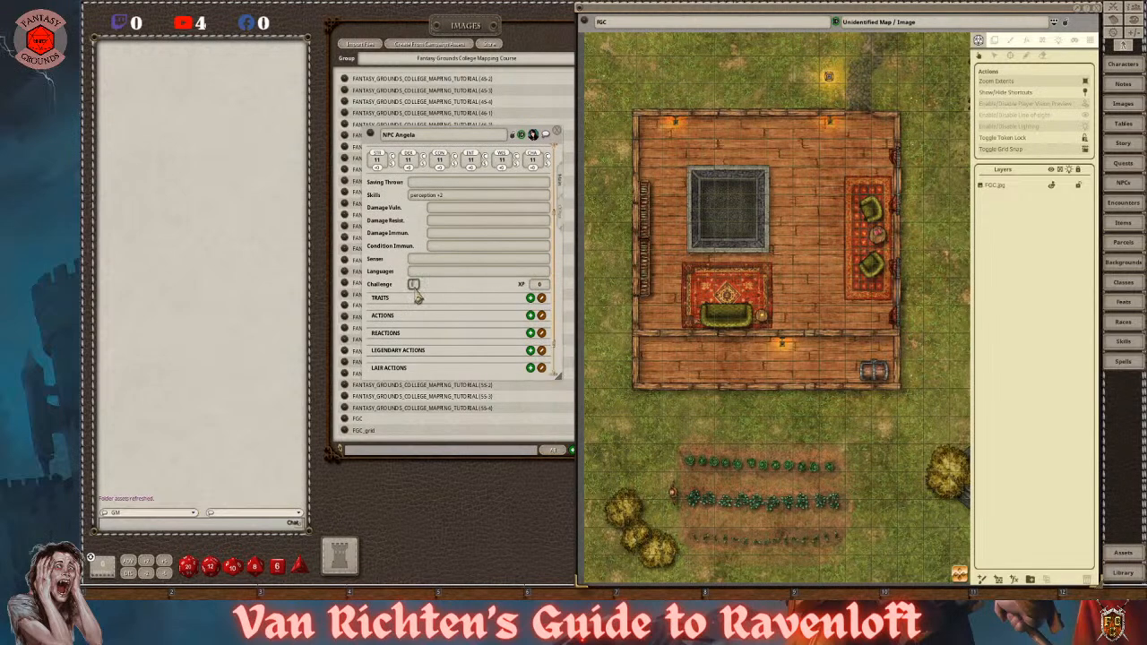
{"action": "type", "text": "1/8"}
{"action": "left_click", "coordinate": [538, 284]}
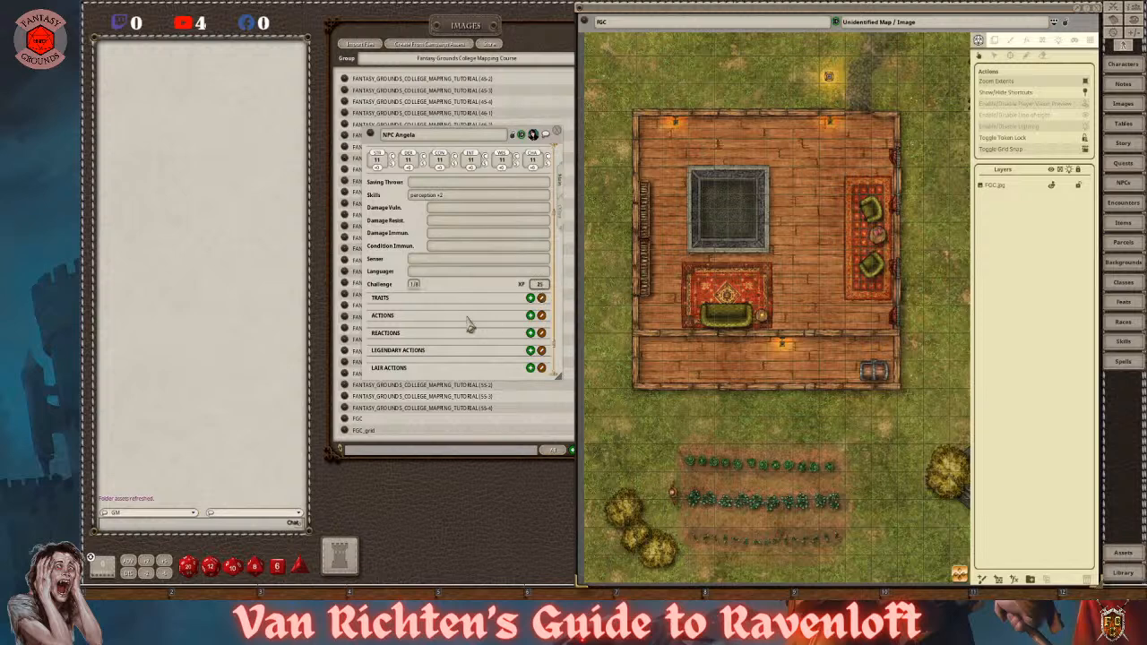
{"action": "scroll", "coordinate": [455, 323], "scroll_direction": "up", "scroll_amount": 3}
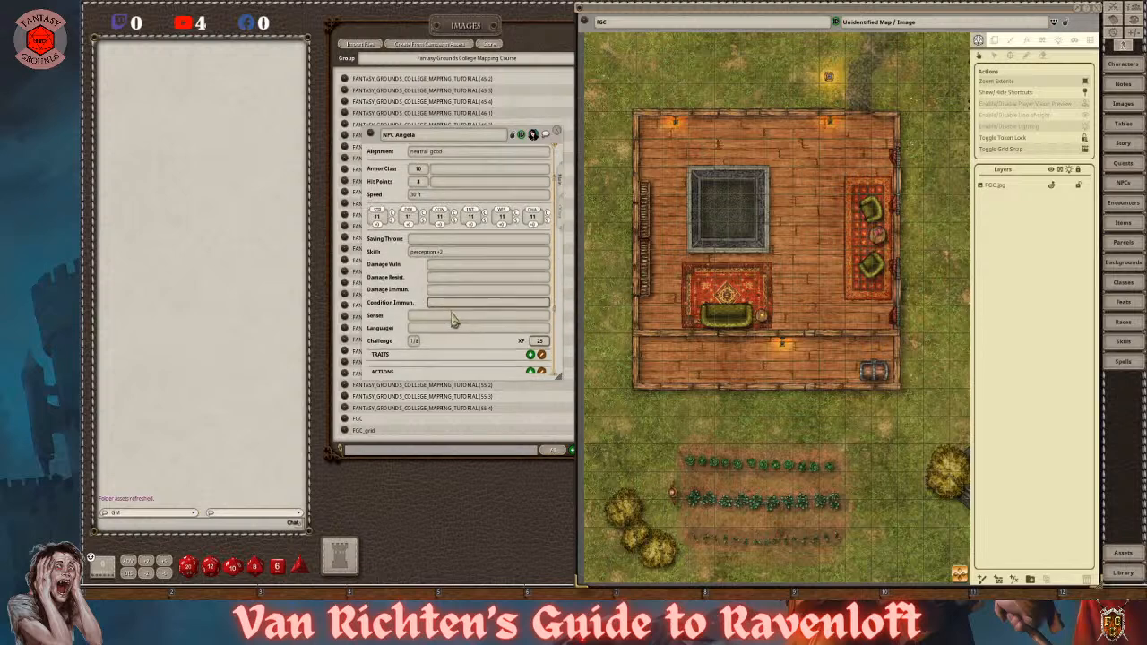
{"action": "left_click", "coordinate": [467, 252]}
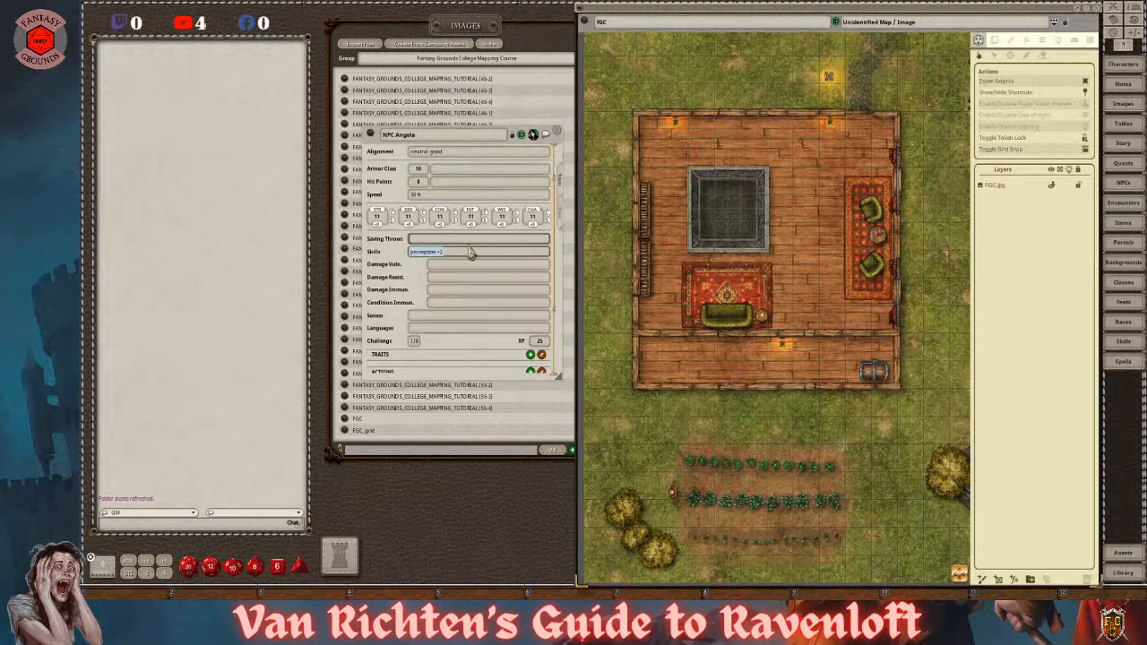
{"action": "scroll", "coordinate": [444, 253], "scroll_direction": "up", "scroll_amount": 2}
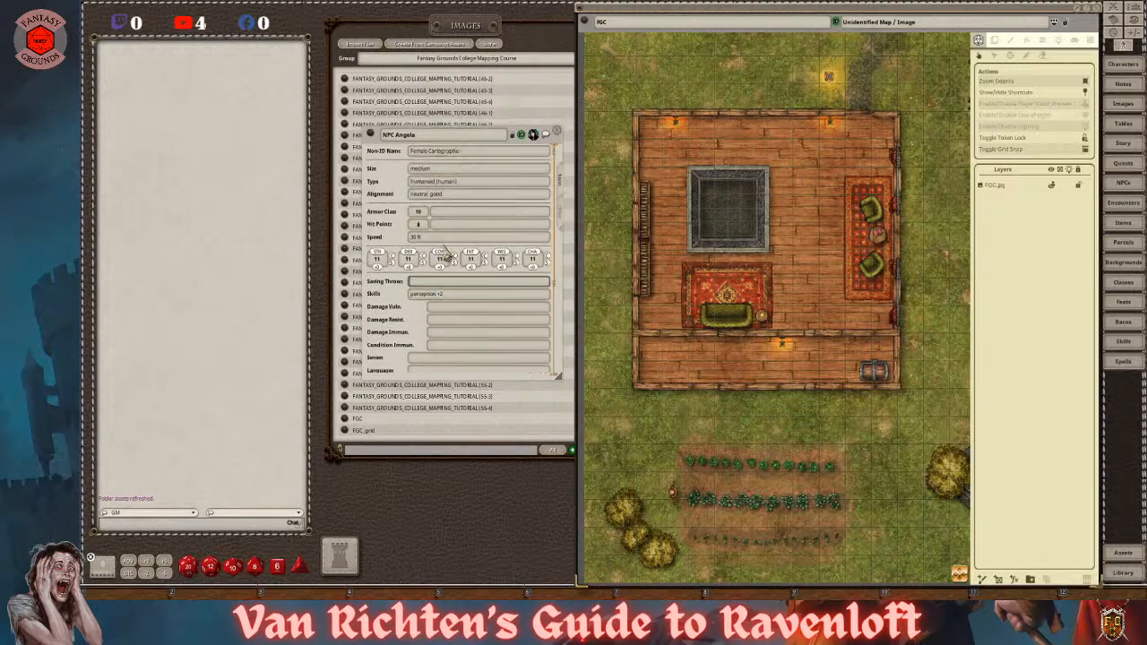
{"action": "scroll", "coordinate": [475, 236], "scroll_direction": "down", "scroll_amount": 2}
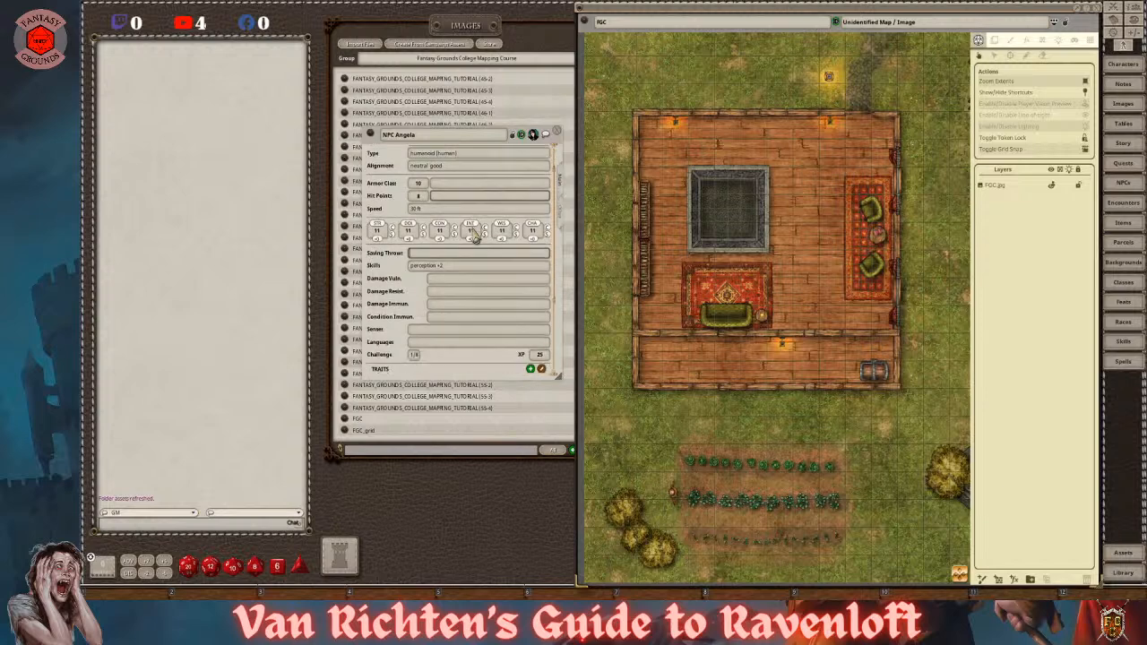
{"action": "left_click", "coordinate": [512, 134]}
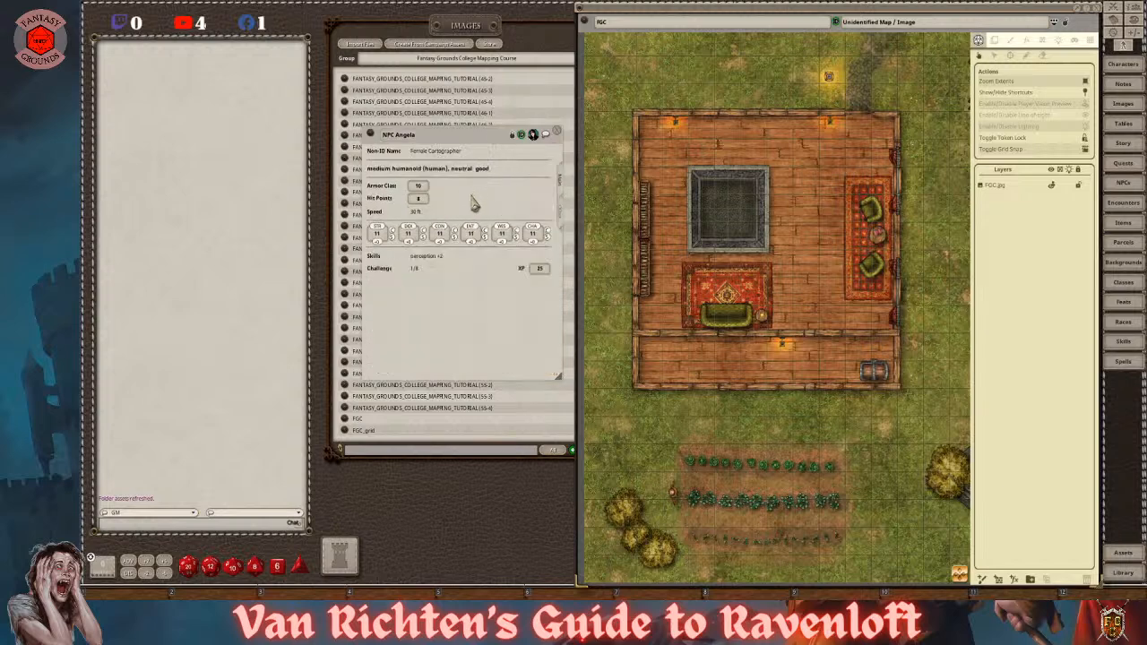
- Open the combat tracker and delete both existing entries from it
{"action": "left_click_drag", "start_coordinate": [474, 136], "coordinate": [511, 235]}
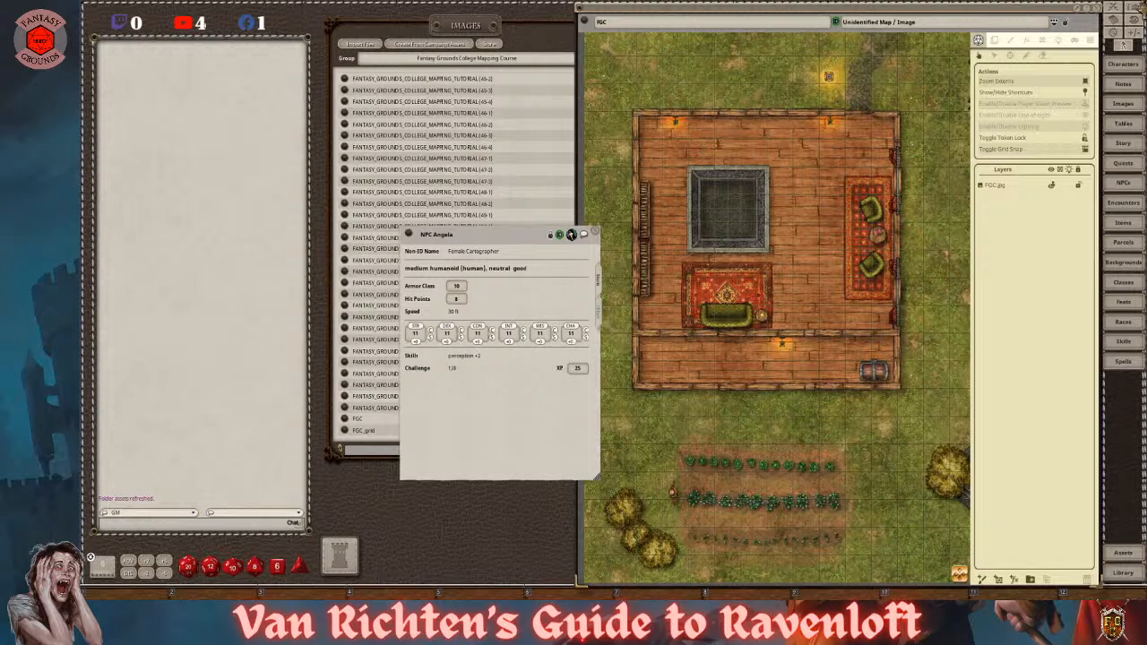
{"action": "left_click", "coordinate": [1113, 8]}
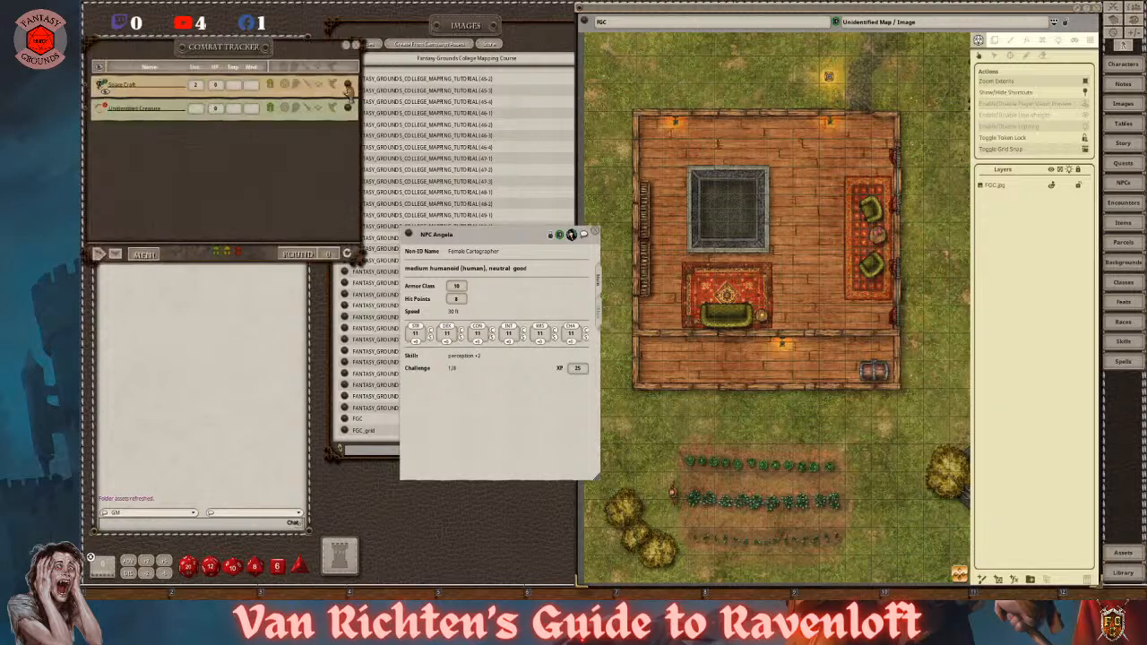
{"action": "right_click", "coordinate": [348, 88]}
{"action": "left_click", "coordinate": [319, 116]}
{"action": "left_click", "coordinate": [277, 115]}
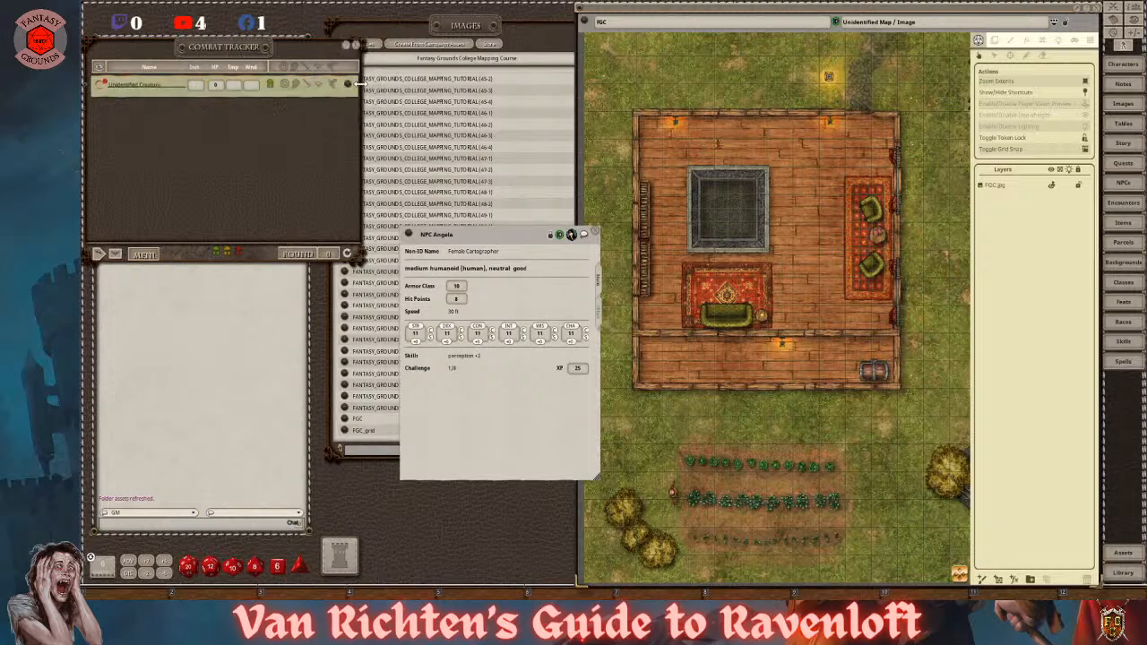
{"action": "left_click", "coordinate": [323, 115]}
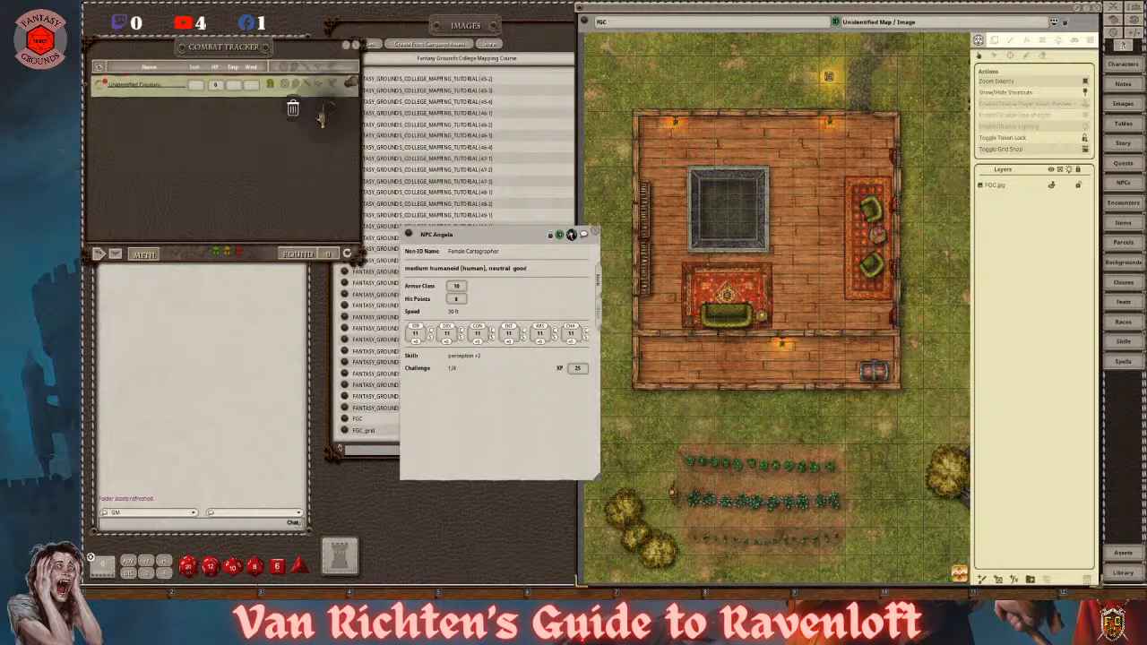
{"action": "left_click", "coordinate": [294, 112]}
- Add the NPC to the emptied combat tracker and close its record
{"action": "left_click_drag", "start_coordinate": [409, 235], "coordinate": [247, 151]}
{"action": "left_click_drag", "start_coordinate": [191, 122], "coordinate": [192, 124]}
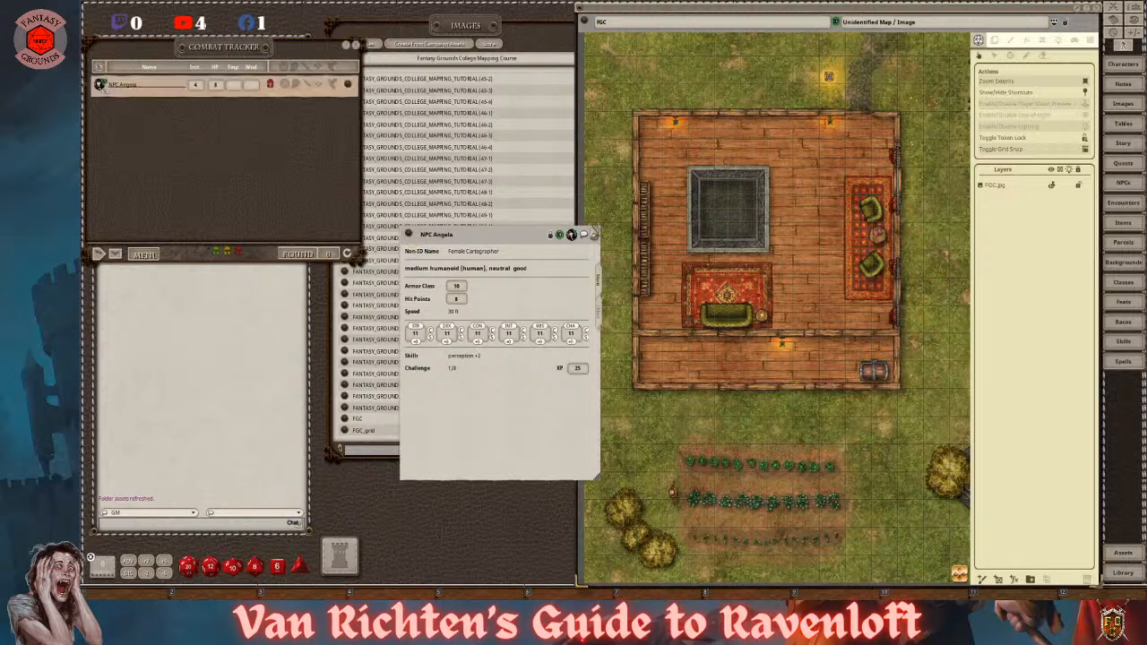
{"action": "left_click", "coordinate": [596, 235]}
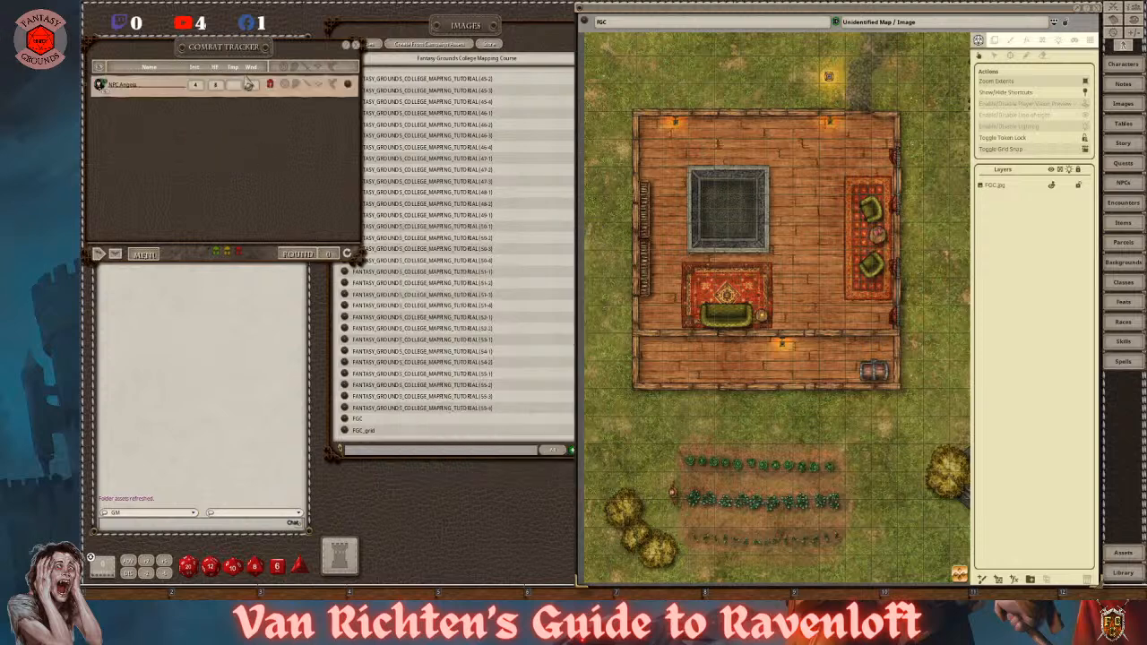
- Close the image list and reposition the map and the combat tracker side by side without overlap
{"action": "left_click_drag", "start_coordinate": [551, 27], "coordinate": [487, 123]}
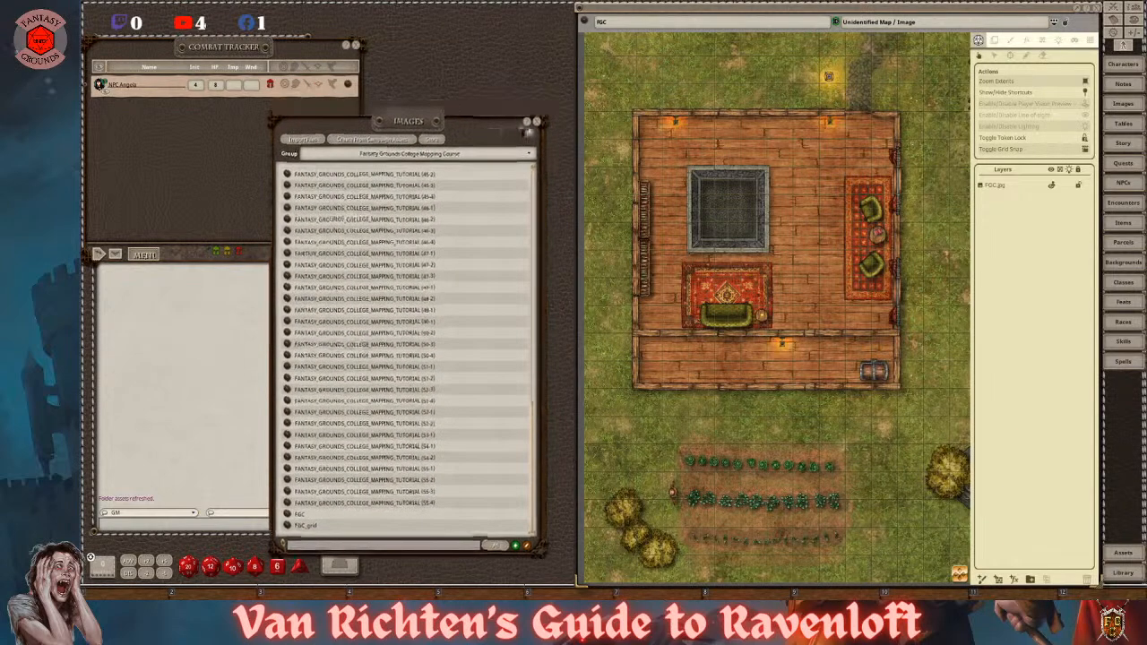
{"action": "left_click", "coordinate": [532, 131]}
{"action": "left_click_drag", "start_coordinate": [728, 18], "coordinate": [705, 22]}
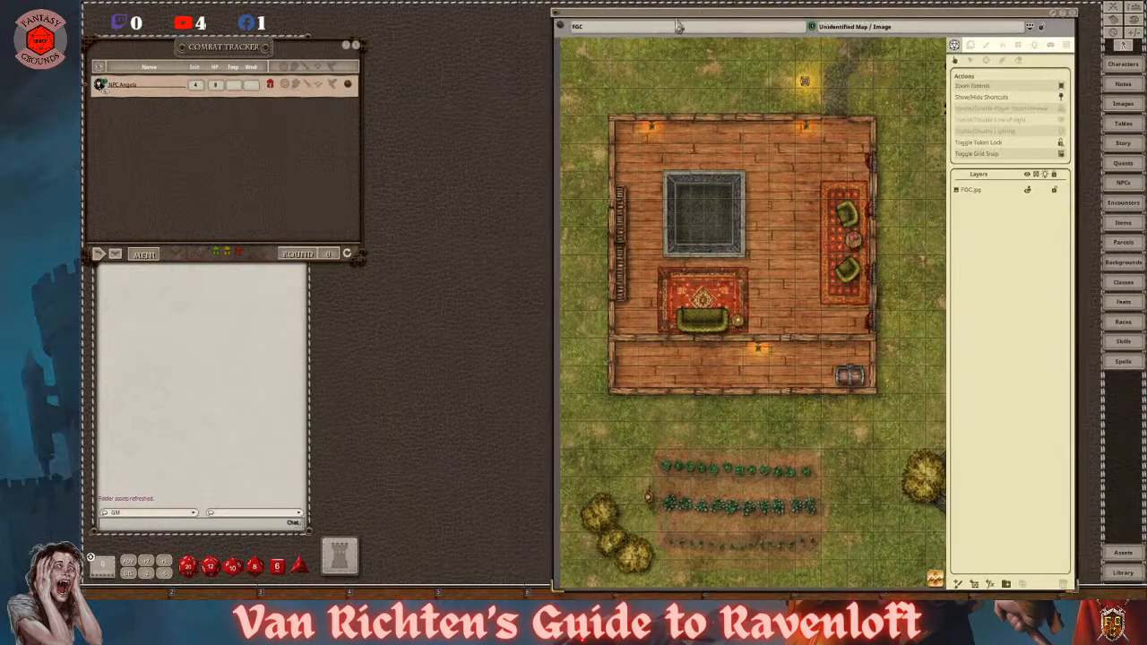
{"action": "left_click_drag", "start_coordinate": [231, 45], "coordinate": [398, 12]}
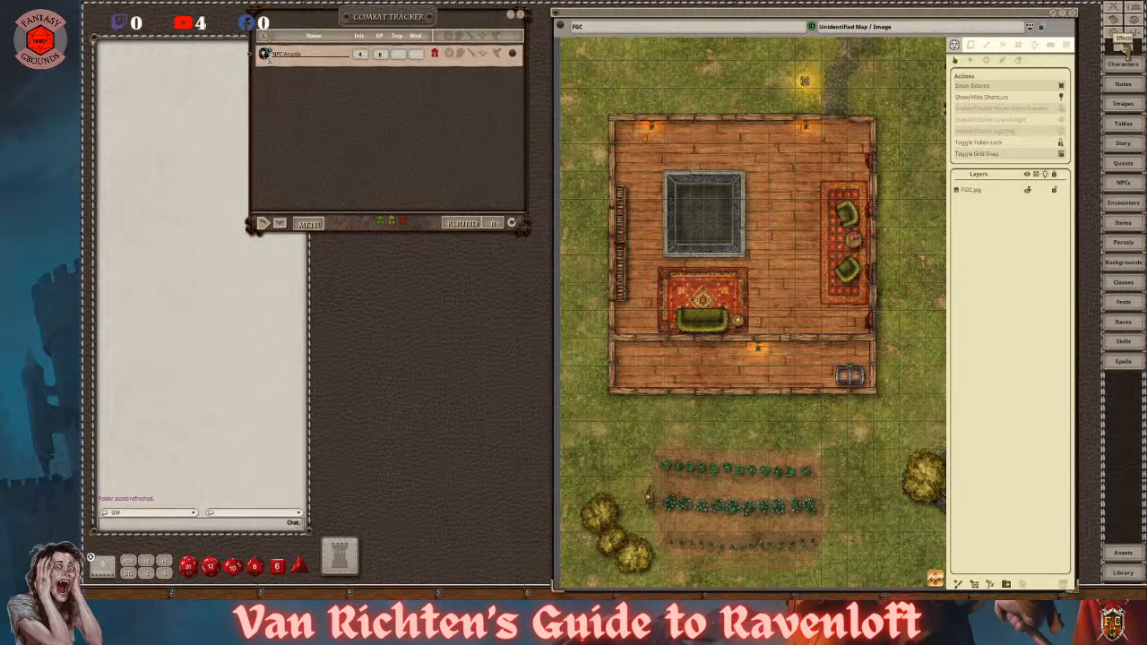
- Apply the Torch light preset effect to the NPC in the combat tracker and close the effects window
{"action": "left_click", "coordinate": [1126, 47]}
{"action": "left_click_drag", "start_coordinate": [899, 54], "coordinate": [782, 36]}
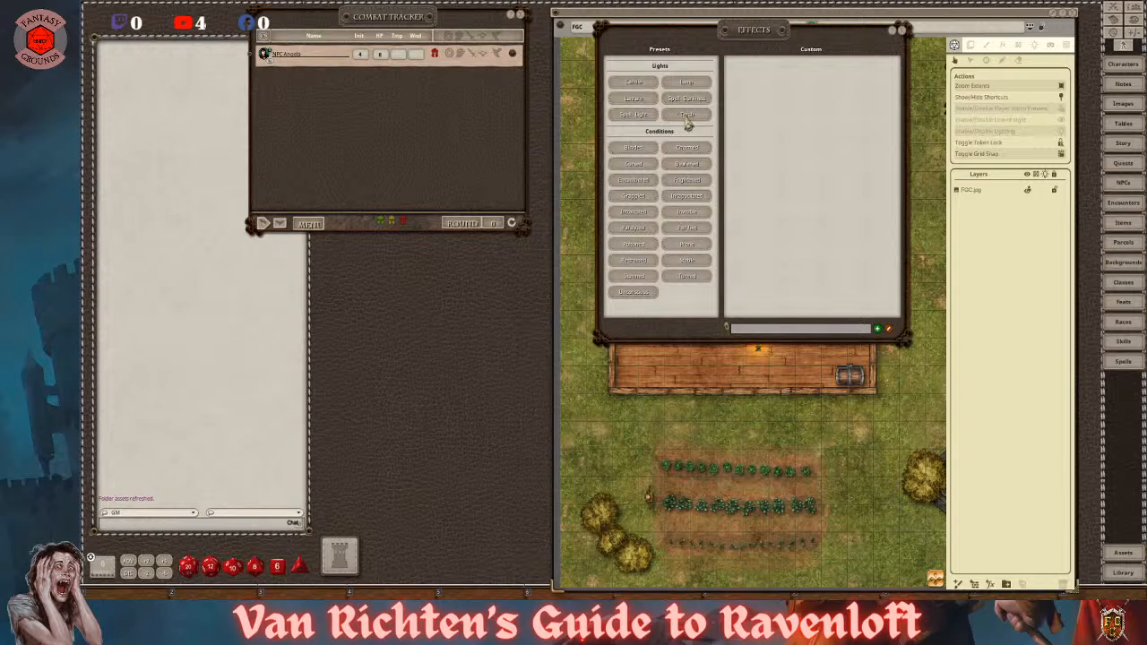
{"action": "left_click_drag", "start_coordinate": [688, 124], "coordinate": [323, 62]}
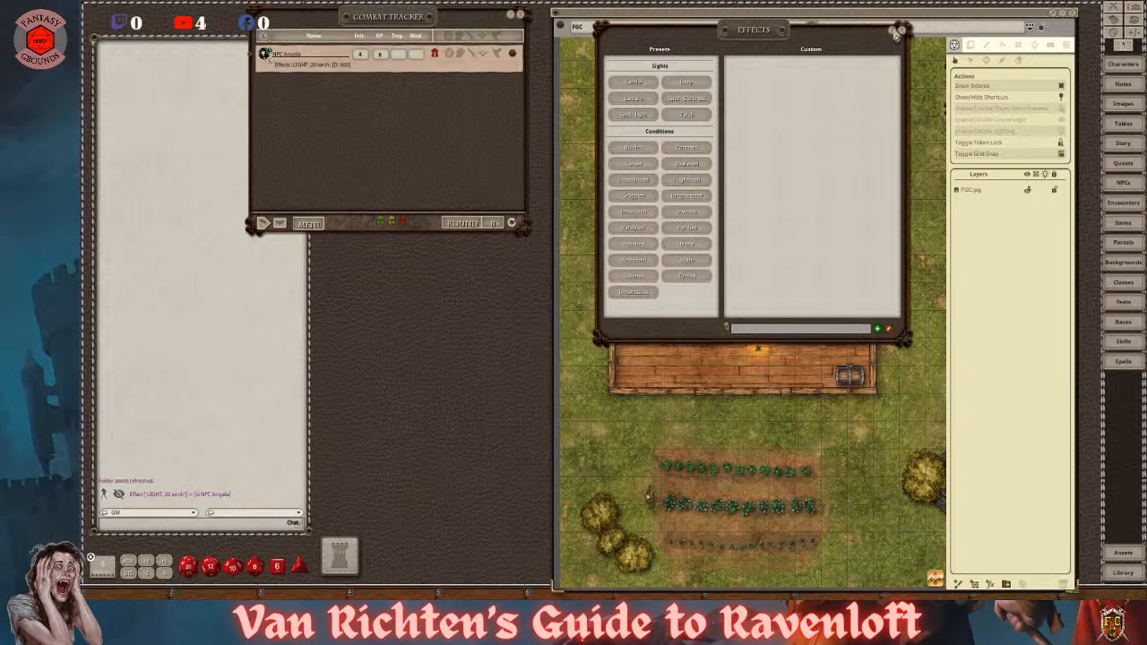
{"action": "left_click", "coordinate": [896, 32]}
- Move the combat tracker lower and change the NPC's faction to friendly
{"action": "left_click_drag", "start_coordinate": [437, 34], "coordinate": [403, 143]}
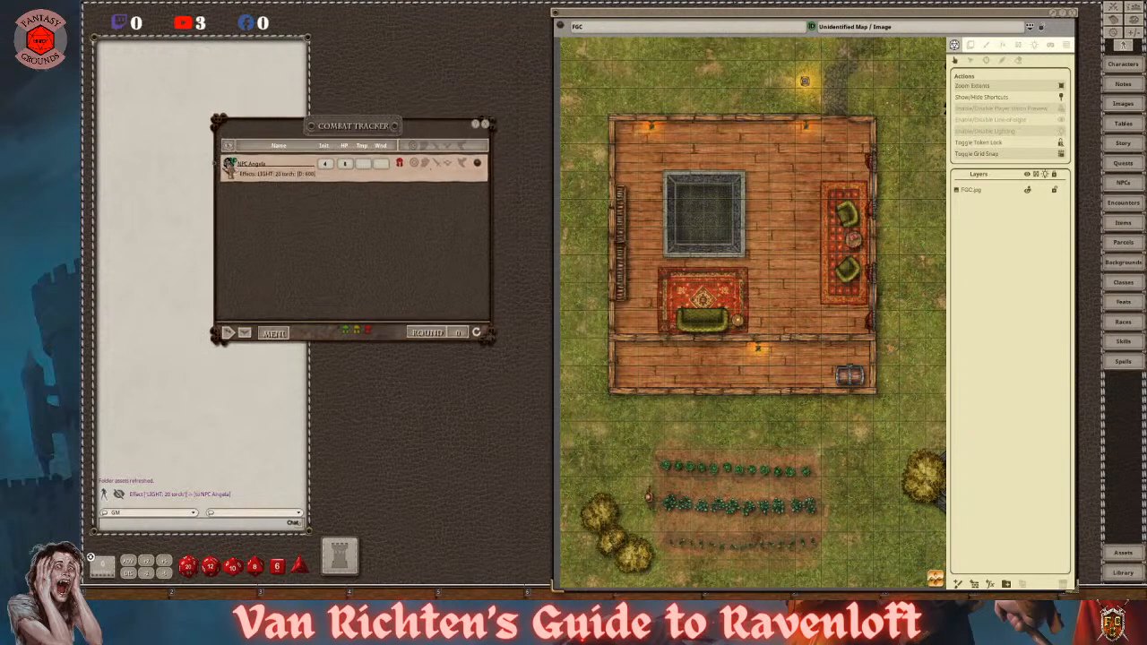
{"action": "left_click", "coordinate": [402, 167]}
{"action": "left_click", "coordinate": [403, 166]}
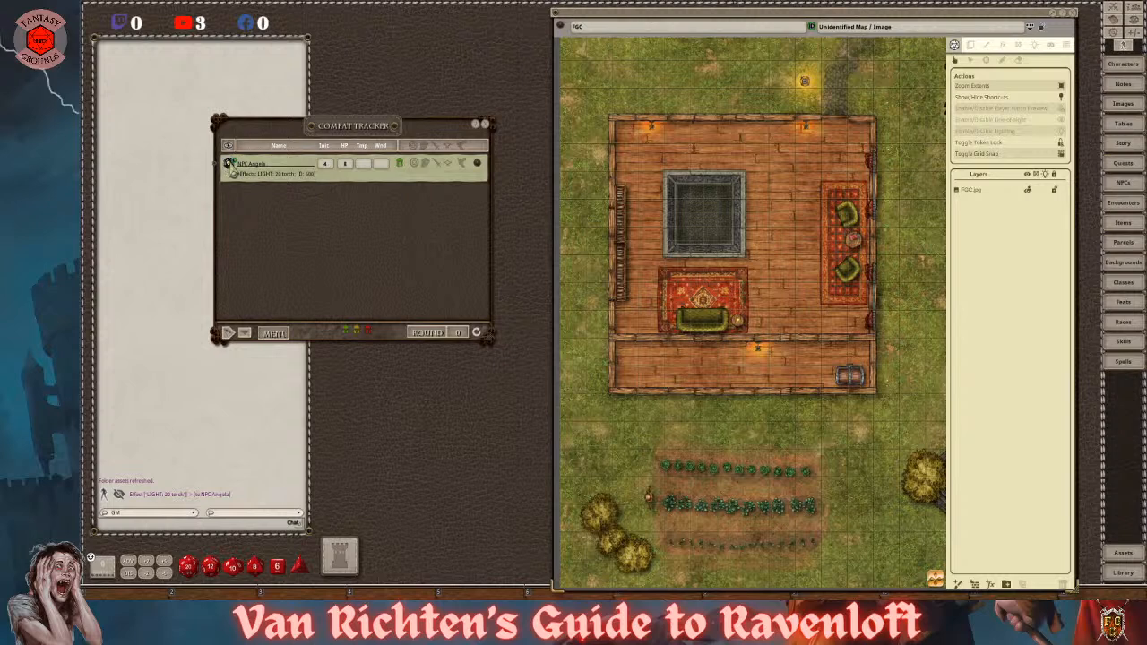
- Place the NPC's token on the grass just north of the cabin on the FGC map and enlarge it to about one grid square
{"action": "left_click_drag", "start_coordinate": [230, 164], "coordinate": [656, 75]}
{"action": "scroll", "coordinate": [659, 97], "scroll_direction": "up", "scroll_amount": 5}
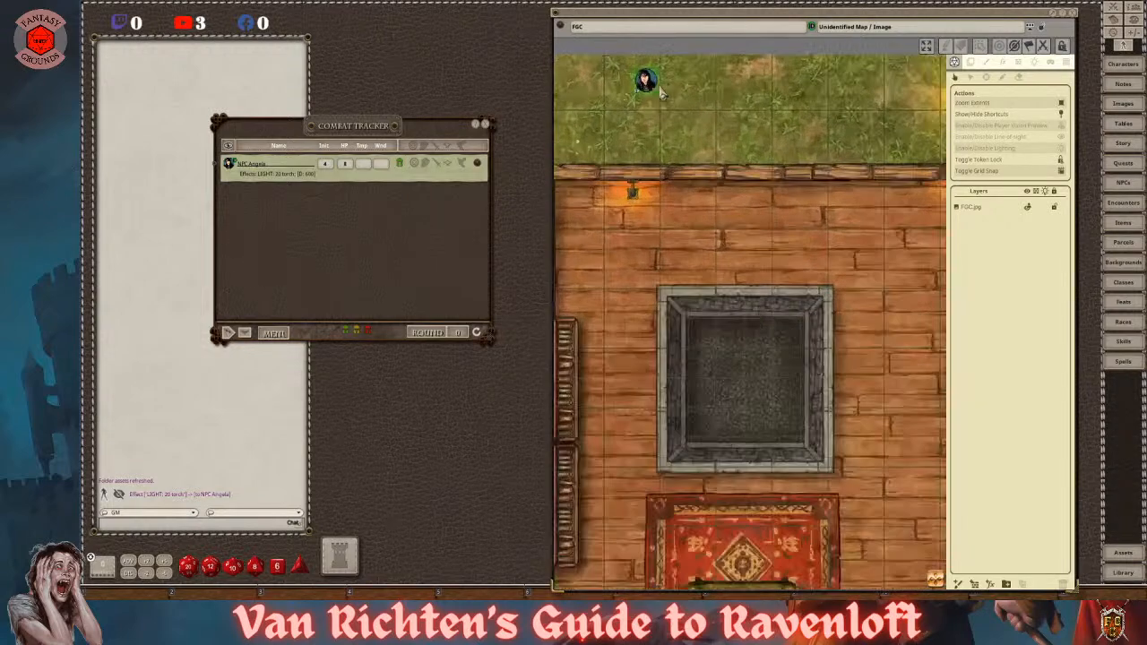
{"action": "scroll", "coordinate": [647, 94], "scroll_direction": "up", "scroll_amount": 7}
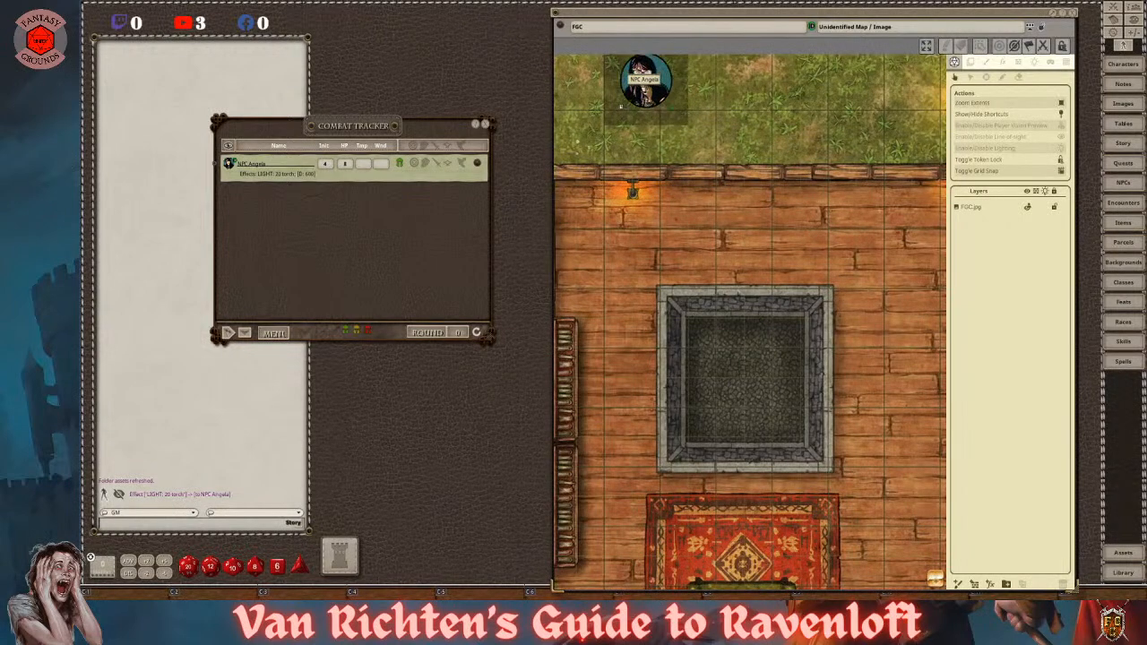
{"action": "left_click_drag", "start_coordinate": [618, 100], "coordinate": [664, 105]}
{"action": "scroll", "coordinate": [761, 143], "scroll_direction": "down", "scroll_amount": 5}
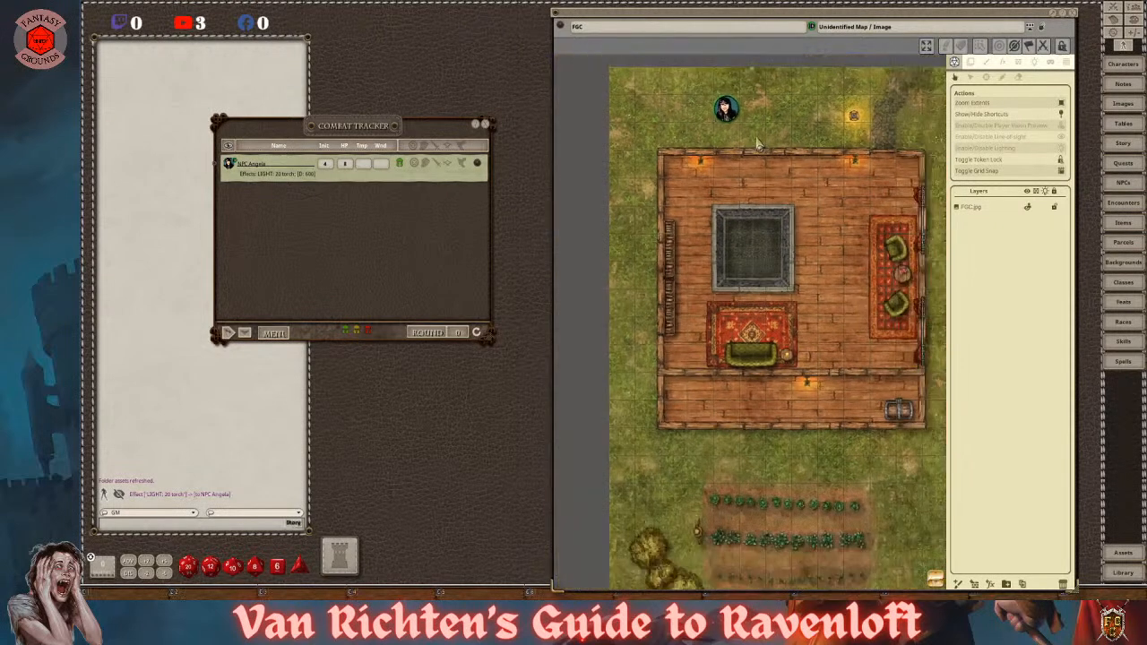
{"action": "scroll", "coordinate": [761, 139], "scroll_direction": "up", "scroll_amount": 3}
{"action": "scroll", "coordinate": [761, 133], "scroll_direction": "up", "scroll_amount": 1}
{"action": "scroll", "coordinate": [762, 133], "scroll_direction": "down", "scroll_amount": 1}
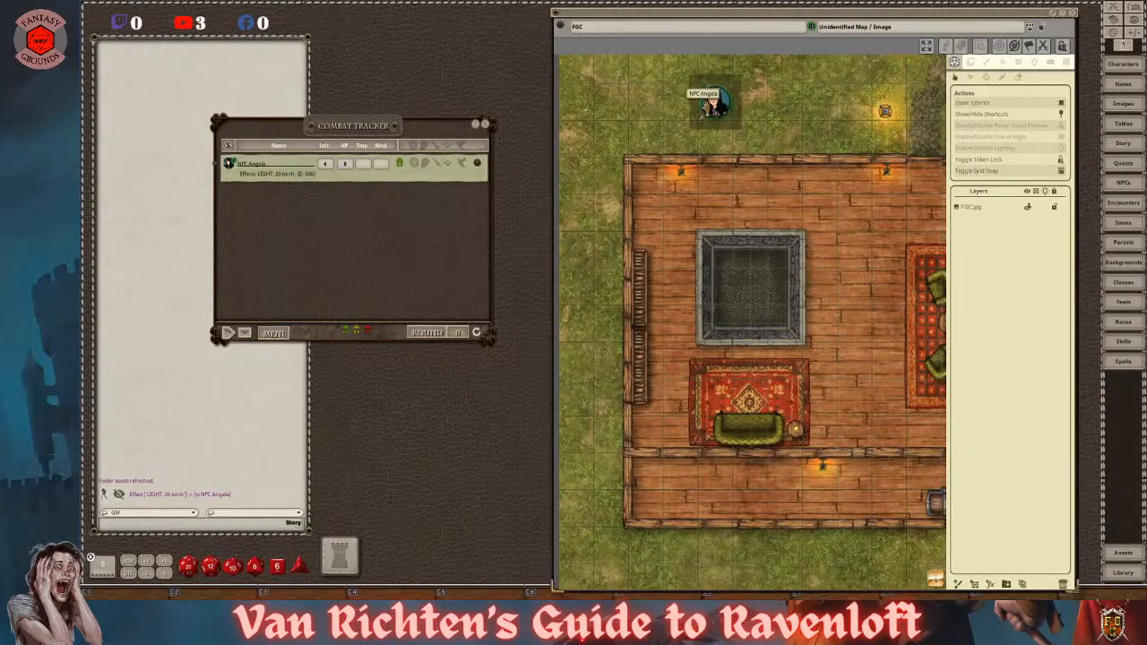
- Close the combat tracker and move the FGC map window toward the middle of the tabletop
{"action": "scroll", "coordinate": [778, 126], "scroll_direction": "down", "scroll_amount": 2}
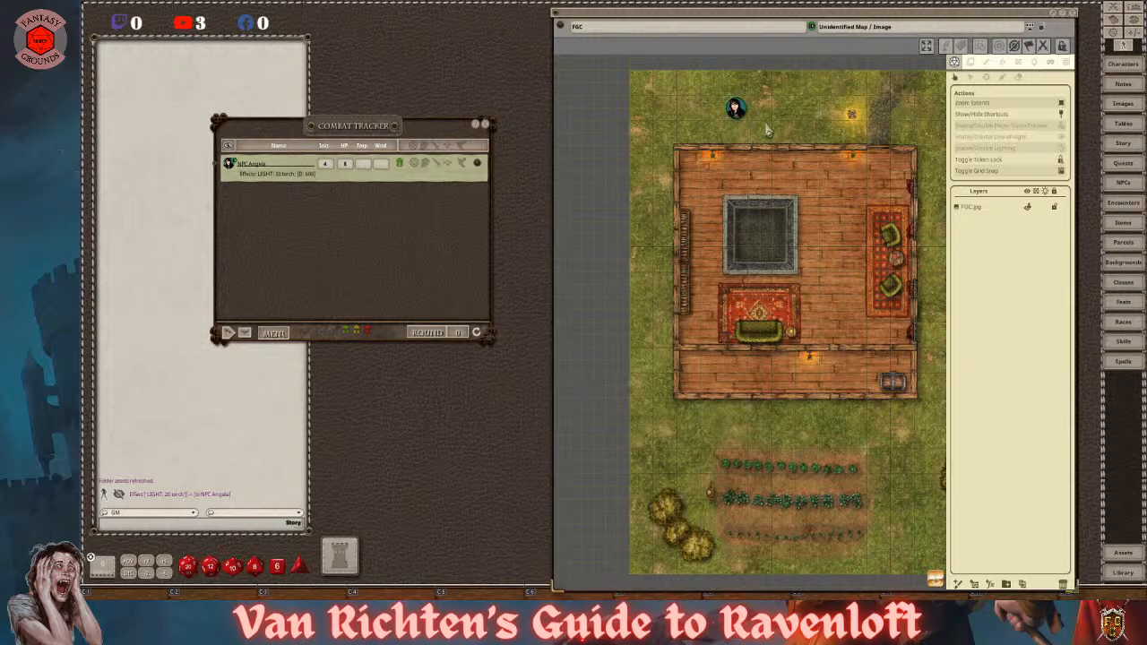
{"action": "scroll", "coordinate": [767, 130], "scroll_direction": "up", "scroll_amount": 1}
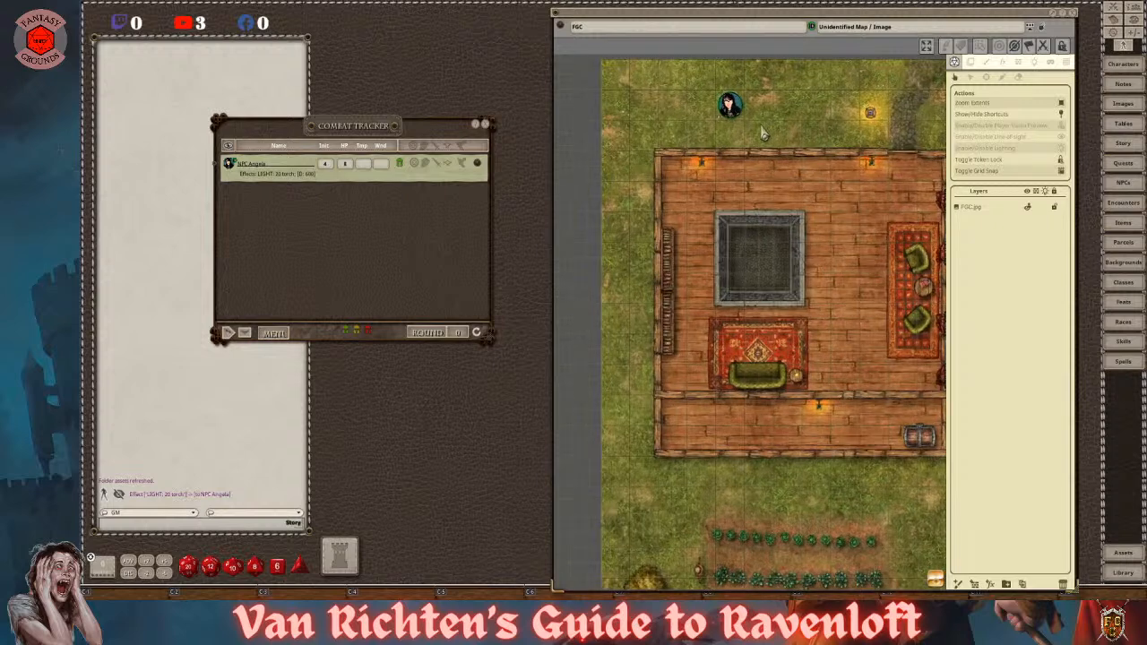
{"action": "left_click", "coordinate": [485, 124]}
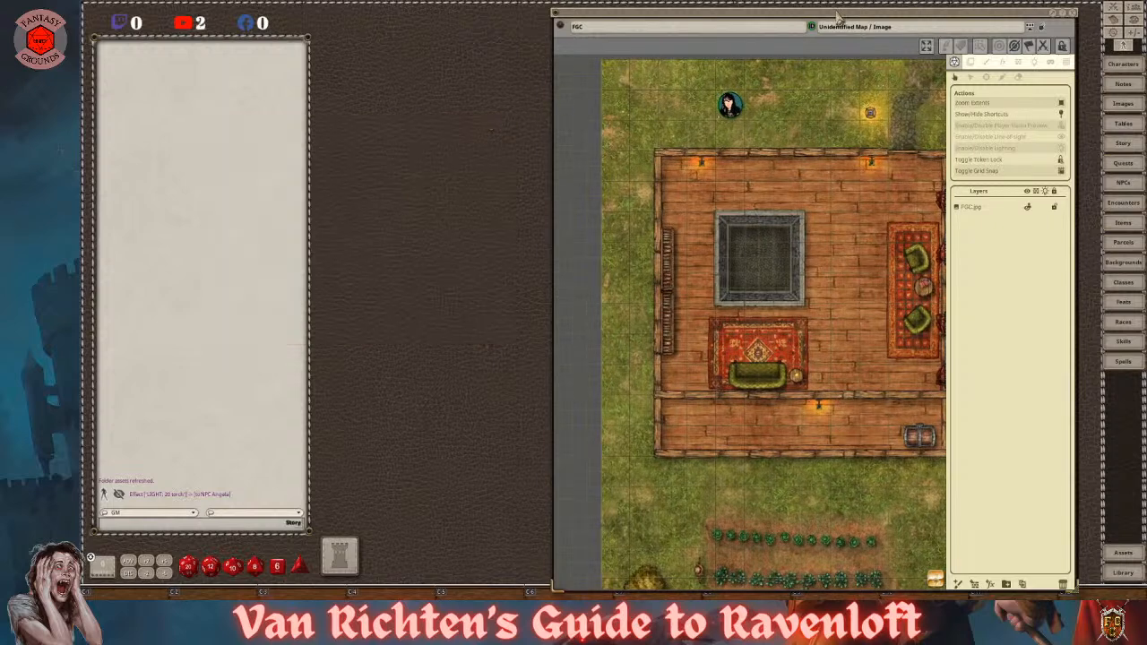
{"action": "left_click_drag", "start_coordinate": [833, 16], "coordinate": [731, 9]}
{"action": "scroll", "coordinate": [819, 154], "scroll_direction": "up", "scroll_amount": 1}
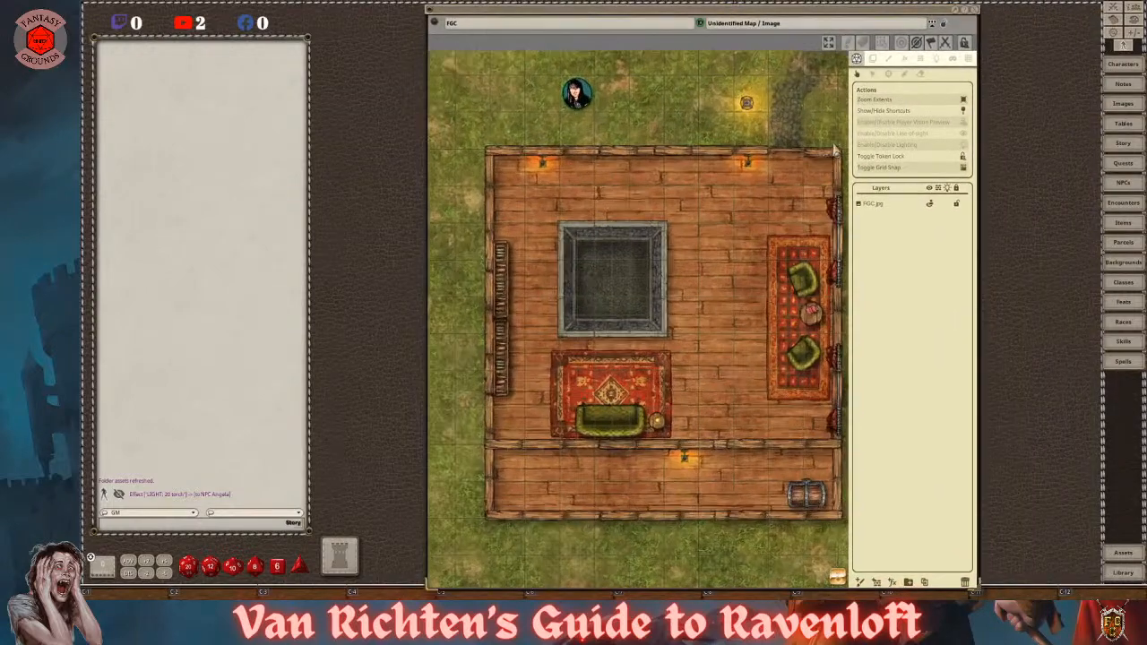
- Enable line of sight, lighting and player vision preview on the FGC map and inspect the NPC's torch light
{"action": "left_click", "coordinate": [910, 137]}
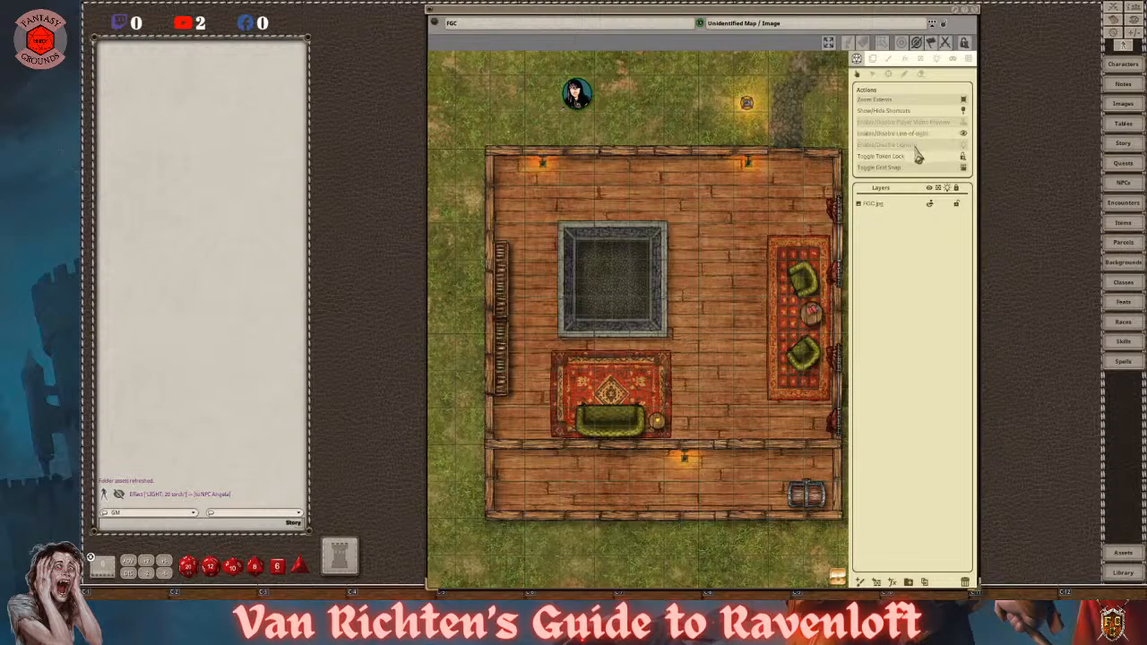
{"action": "left_click", "coordinate": [914, 146]}
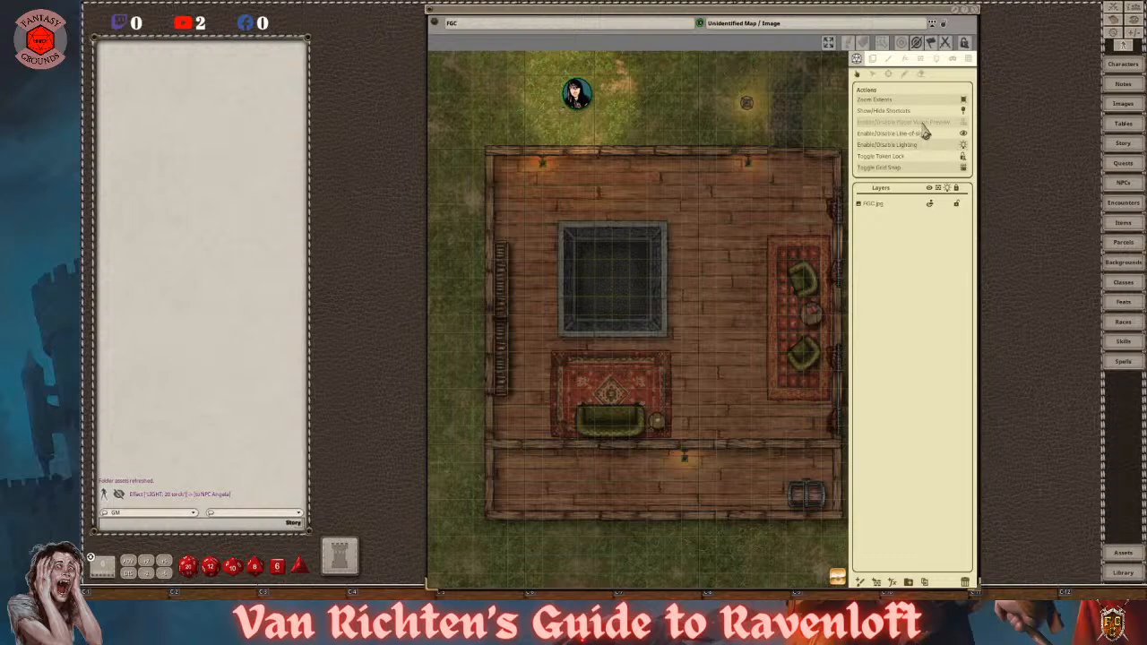
{"action": "left_click", "coordinate": [923, 124]}
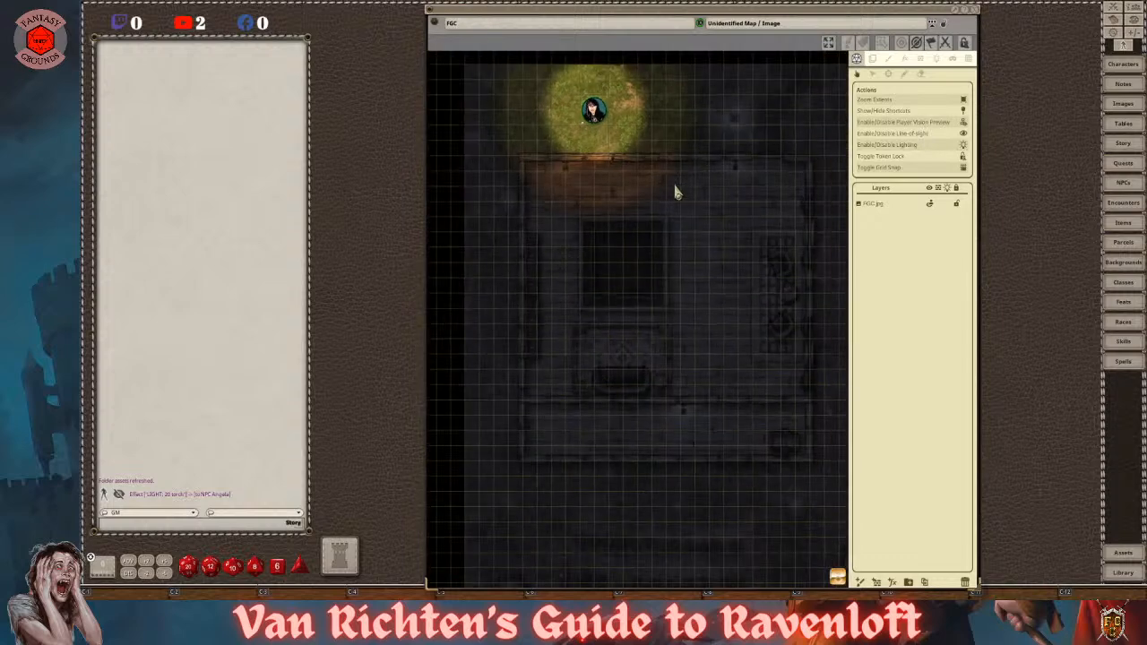
{"action": "scroll", "coordinate": [654, 170], "scroll_direction": "down", "scroll_amount": 2}
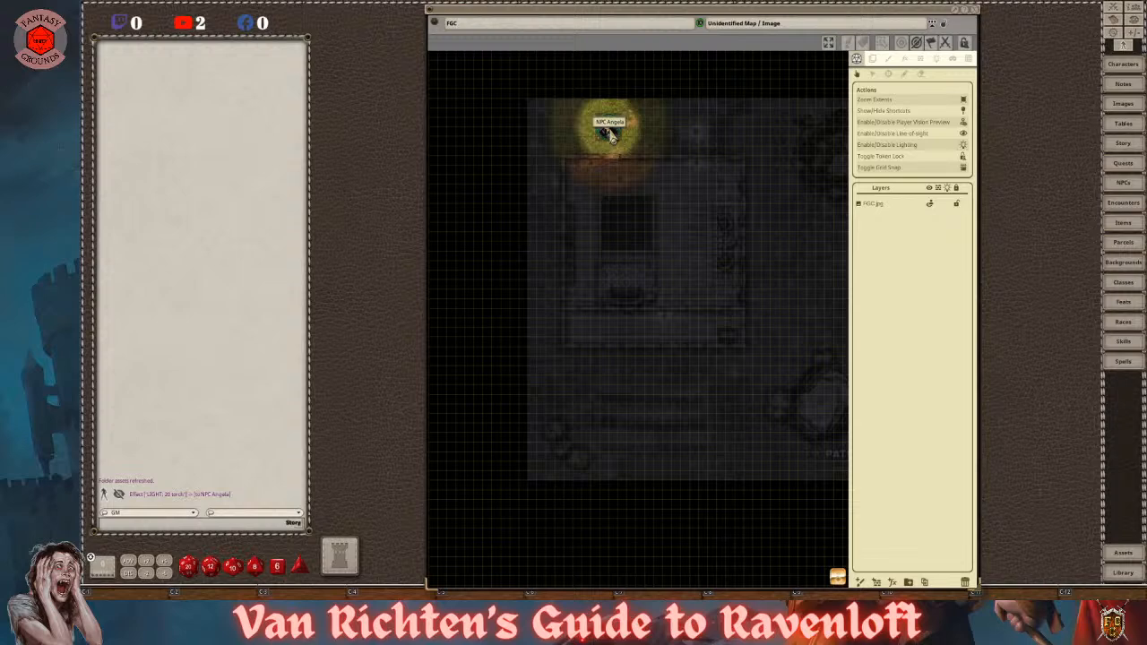
{"action": "scroll", "coordinate": [689, 160], "scroll_direction": "up", "scroll_amount": 2}
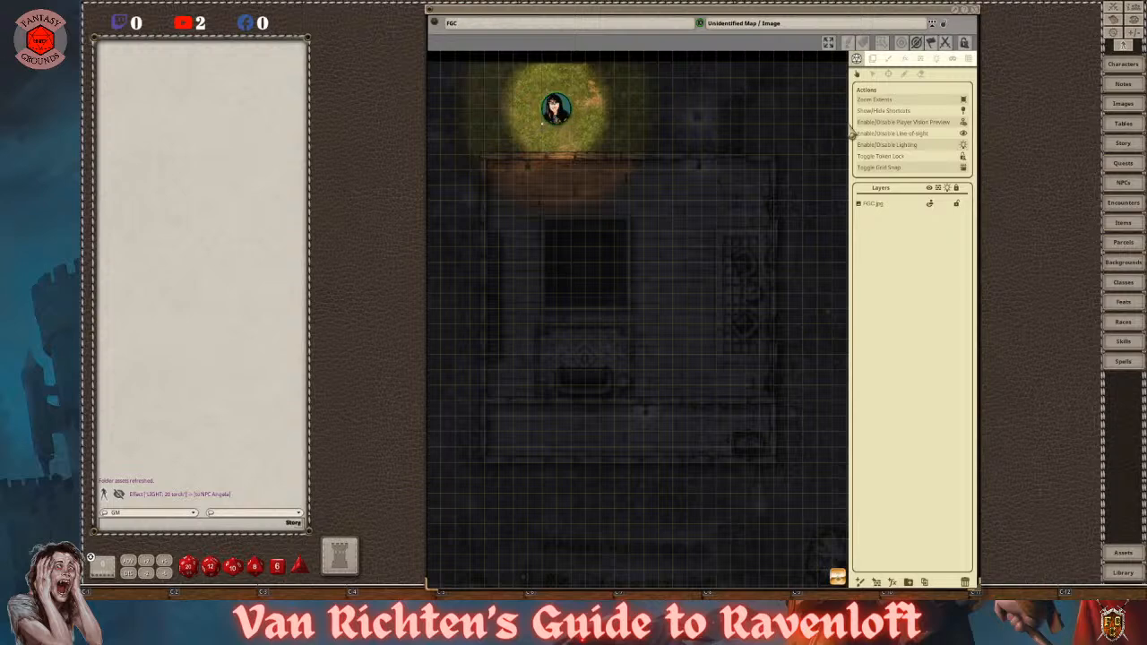
- Disable player vision preview, line of sight and lighting on the FGC map
{"action": "left_click", "coordinate": [963, 122]}
{"action": "left_click", "coordinate": [963, 132]}
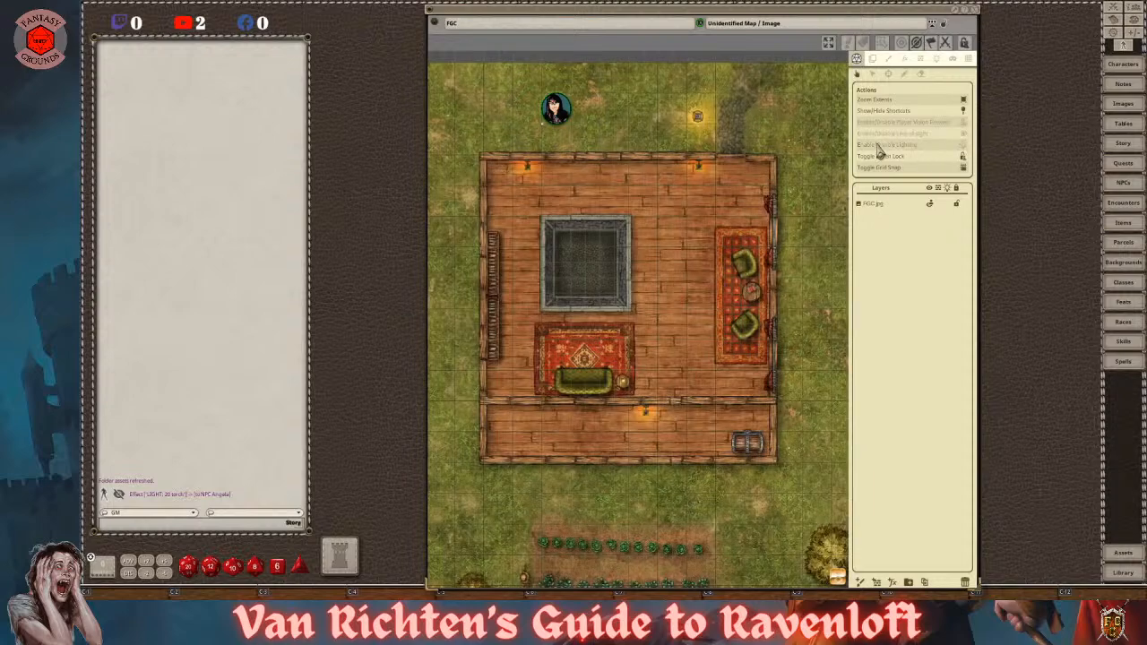
{"action": "scroll", "coordinate": [708, 215], "scroll_direction": "down", "scroll_amount": 3}
{"action": "scroll", "coordinate": [784, 219], "scroll_direction": "up", "scroll_amount": 3}
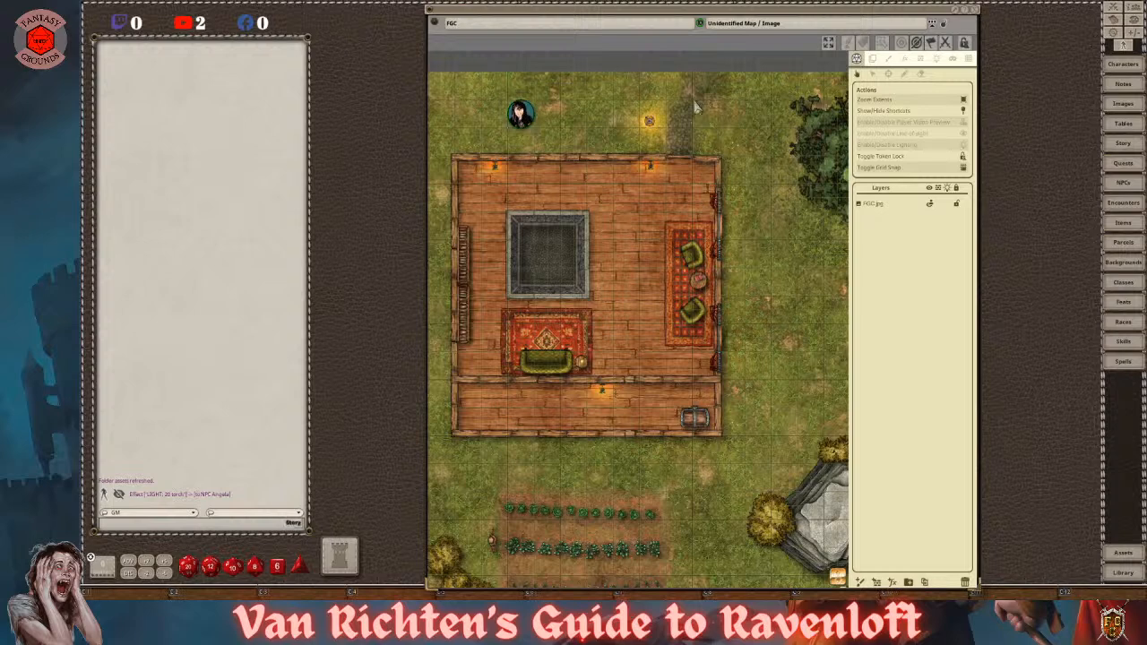
{"action": "left_click", "coordinate": [1118, 66]}
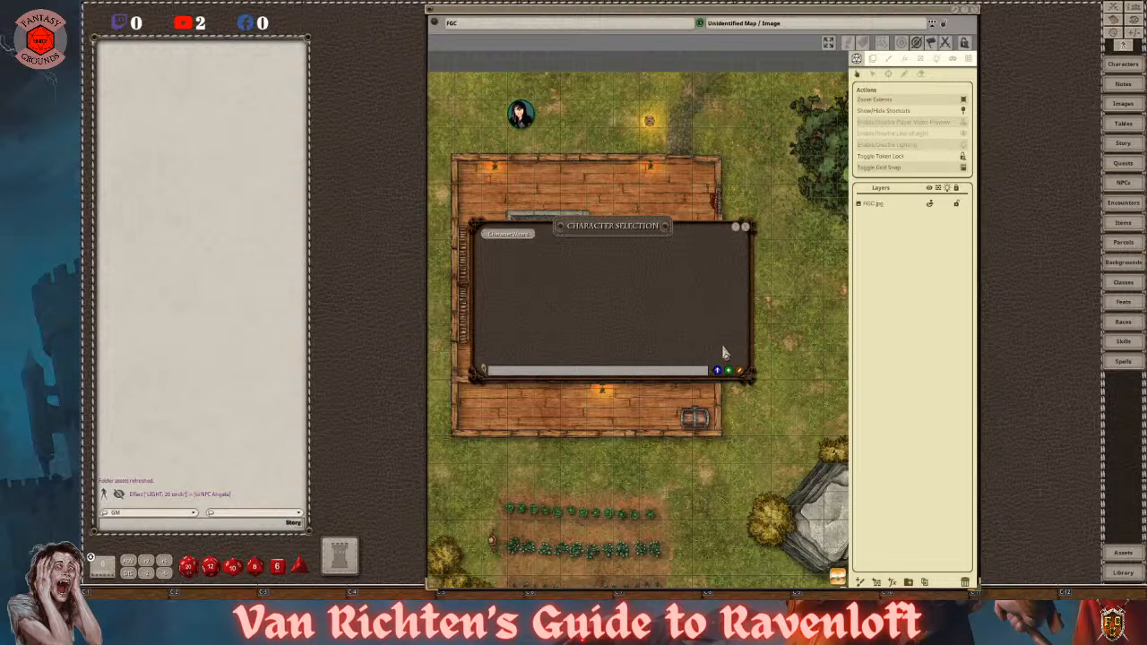
{"action": "left_click", "coordinate": [744, 232]}
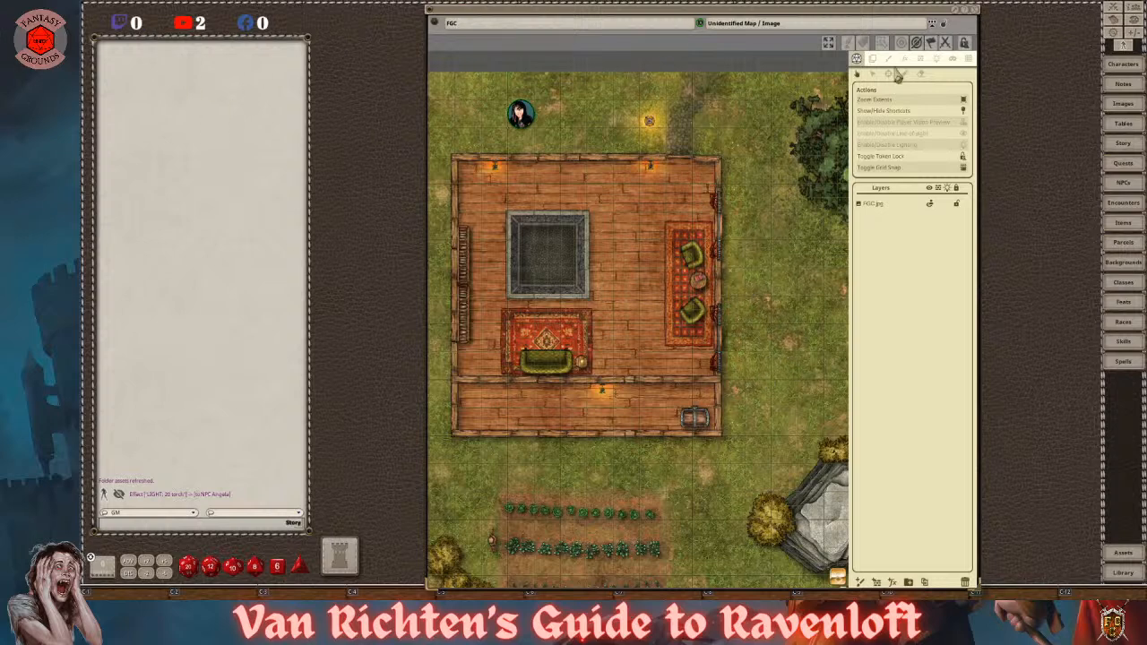
{"action": "scroll", "coordinate": [523, 112], "scroll_direction": "up", "scroll_amount": 2}
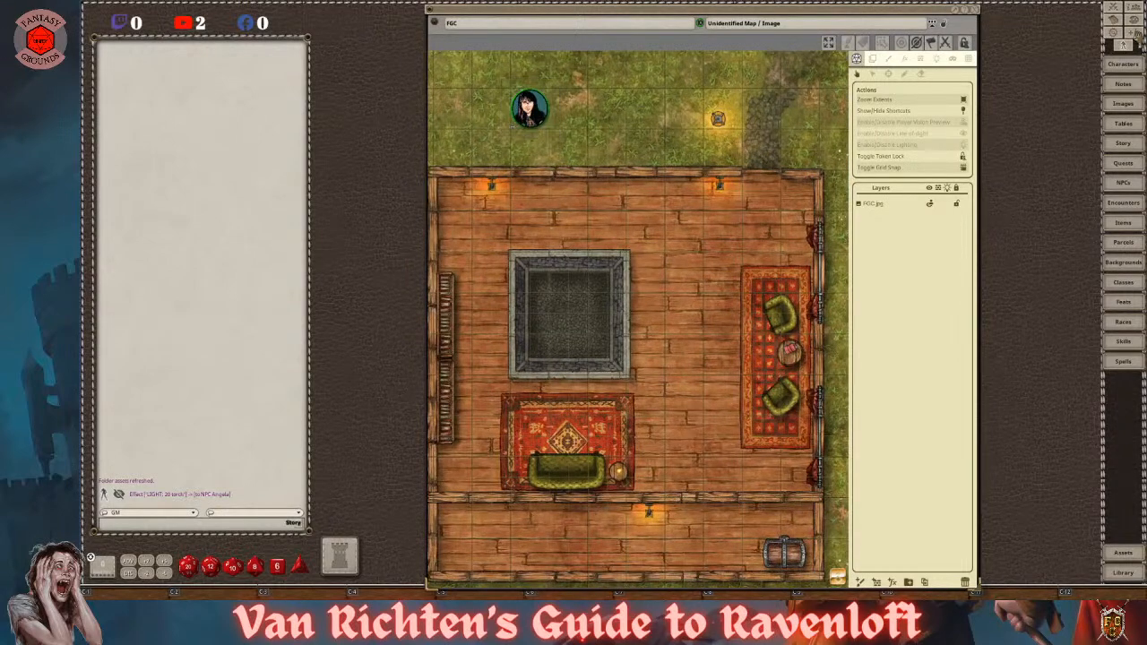
{"action": "scroll", "coordinate": [724, 260], "scroll_direction": "down", "scroll_amount": 3}
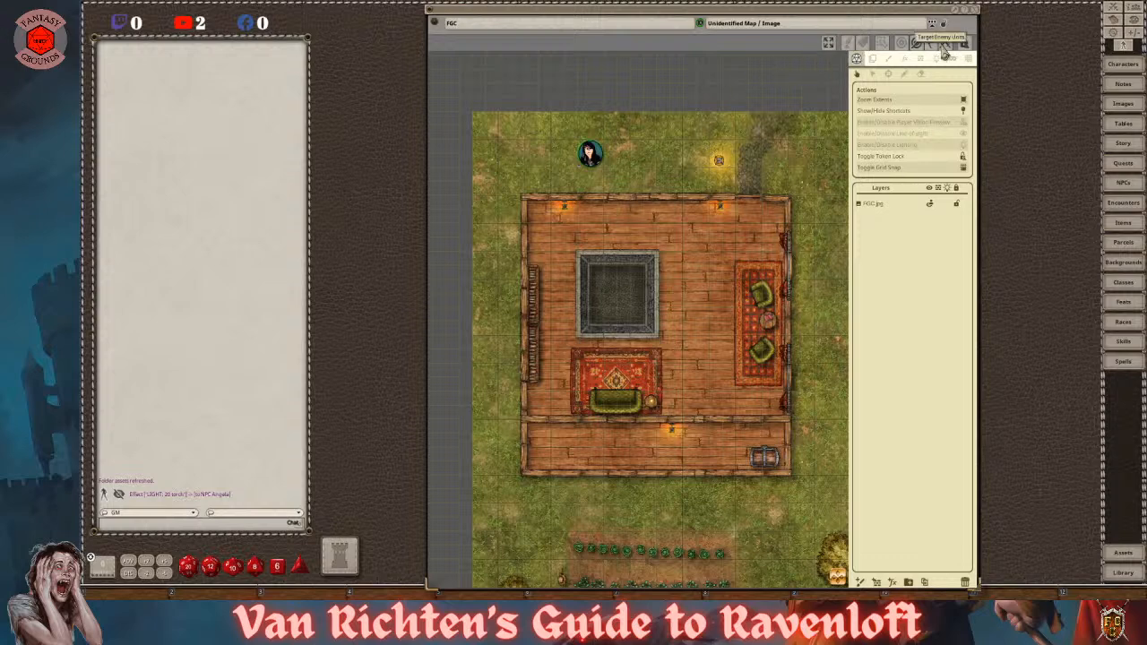
{"action": "scroll", "coordinate": [687, 302], "scroll_direction": "up", "scroll_amount": 2}
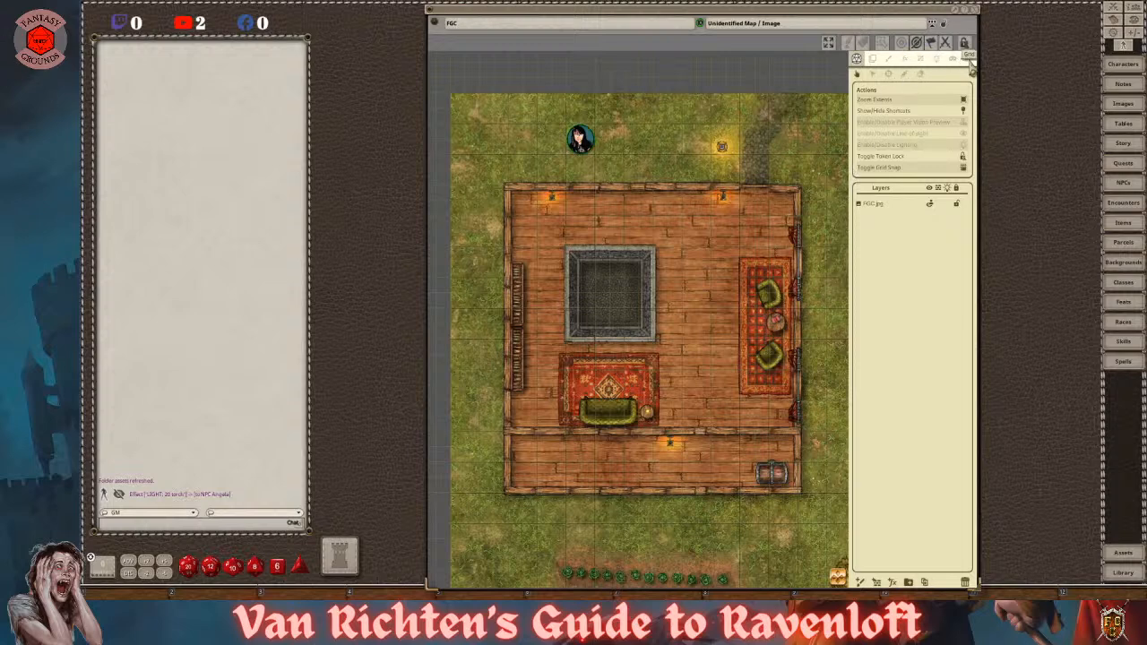
{"action": "scroll", "coordinate": [658, 377], "scroll_direction": "up", "scroll_amount": 4}
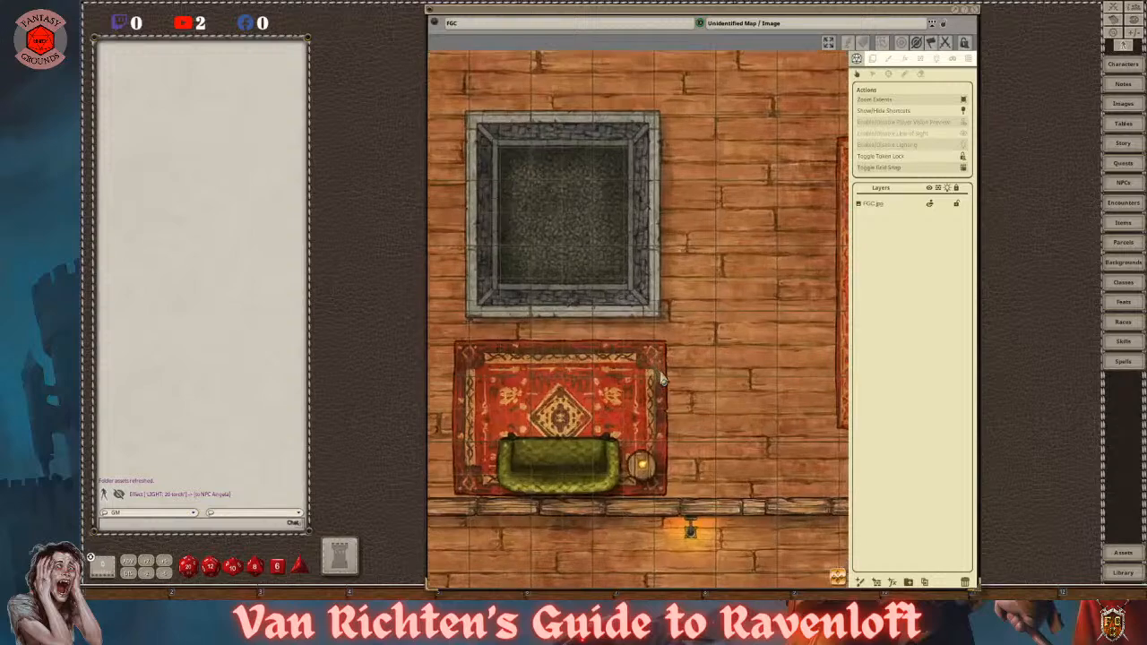
{"action": "scroll", "coordinate": [717, 352], "scroll_direction": "down", "scroll_amount": 5}
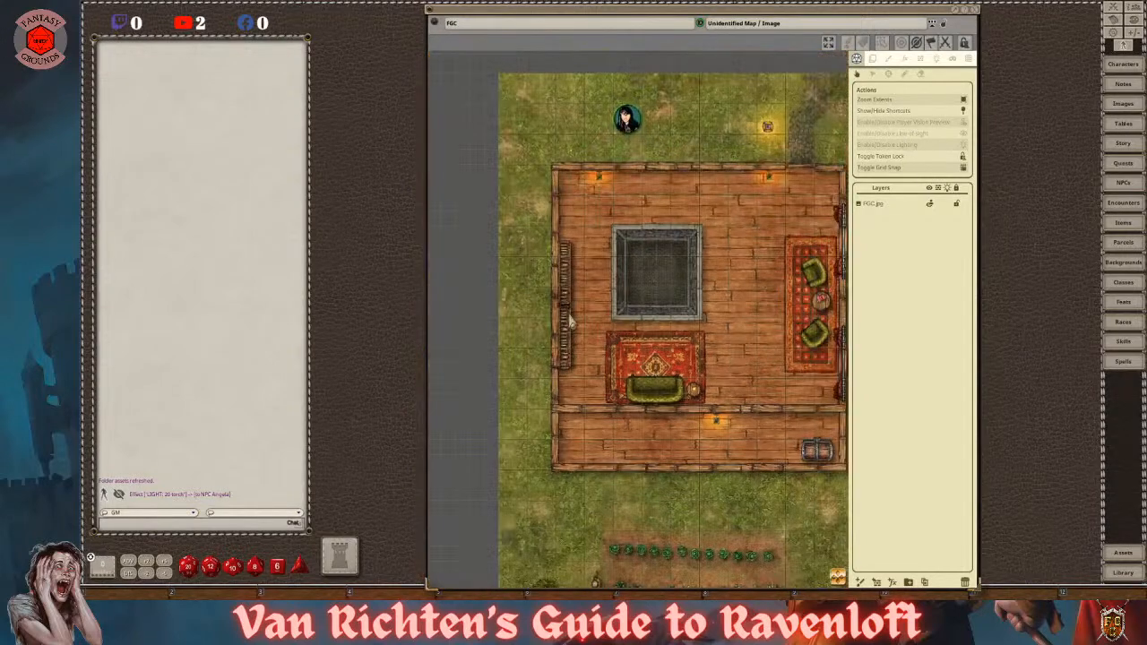
{"action": "scroll", "coordinate": [735, 368], "scroll_direction": "up", "scroll_amount": 2}
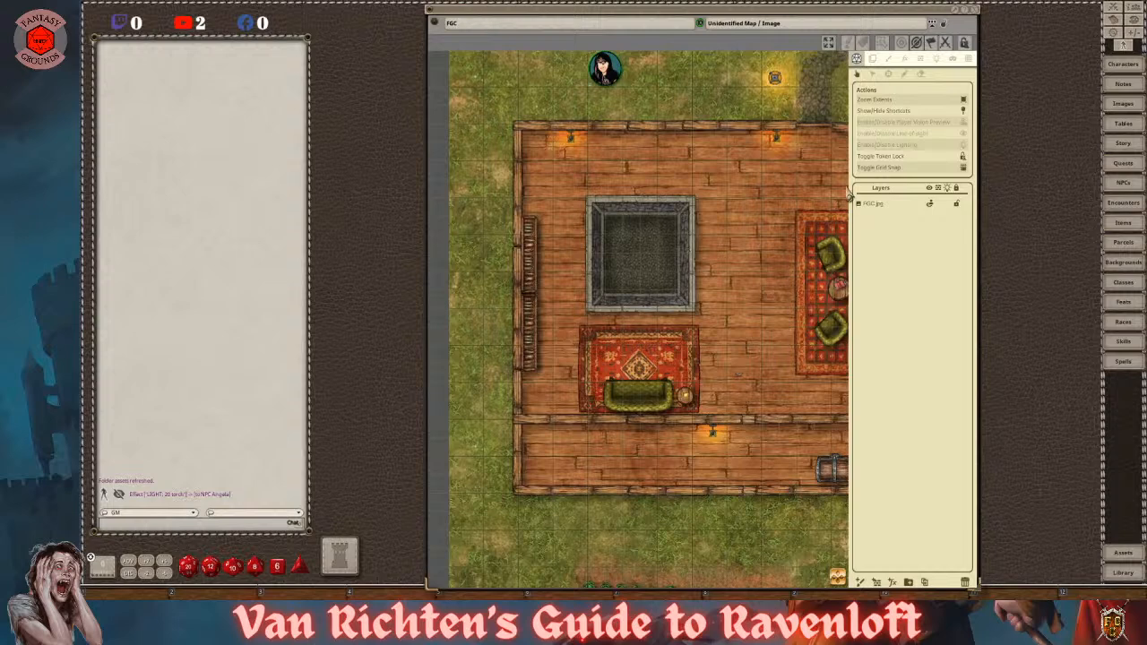
- Open the map's line-of-sight drawing tools and examine the cabin's outer and inner walls
{"action": "left_click", "coordinate": [920, 58]}
{"action": "scroll", "coordinate": [806, 439], "scroll_direction": "down", "scroll_amount": 2}
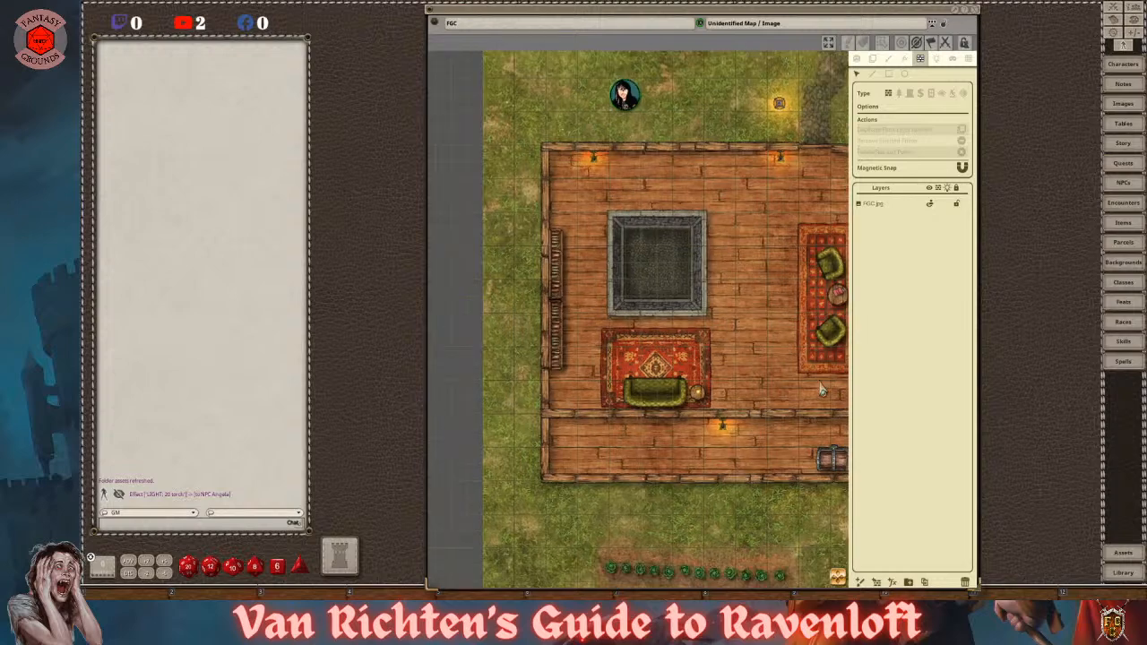
{"action": "scroll", "coordinate": [782, 485], "scroll_direction": "up", "scroll_amount": 1}
{"action": "scroll", "coordinate": [783, 485], "scroll_direction": "up", "scroll_amount": 1}
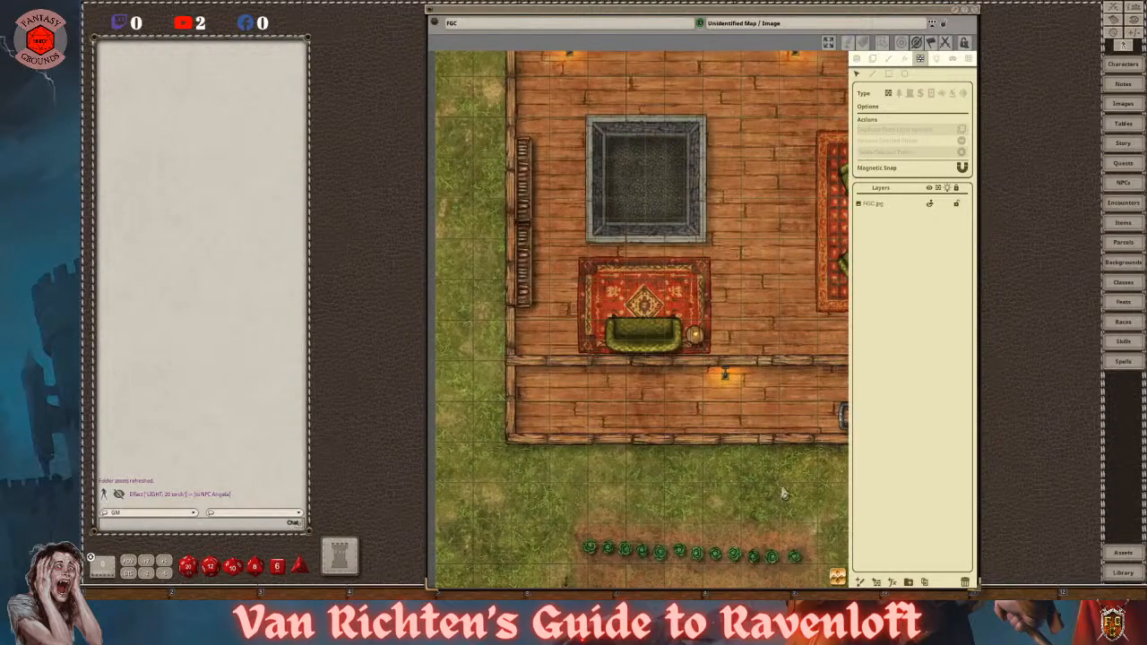
{"action": "scroll", "coordinate": [785, 552], "scroll_direction": "down", "scroll_amount": 1}
{"action": "left_click_drag", "start_coordinate": [843, 587], "coordinate": [760, 581]}
{"action": "scroll", "coordinate": [739, 471], "scroll_direction": "down", "scroll_amount": 1}
{"action": "scroll", "coordinate": [548, 235], "scroll_direction": "up", "scroll_amount": 1}
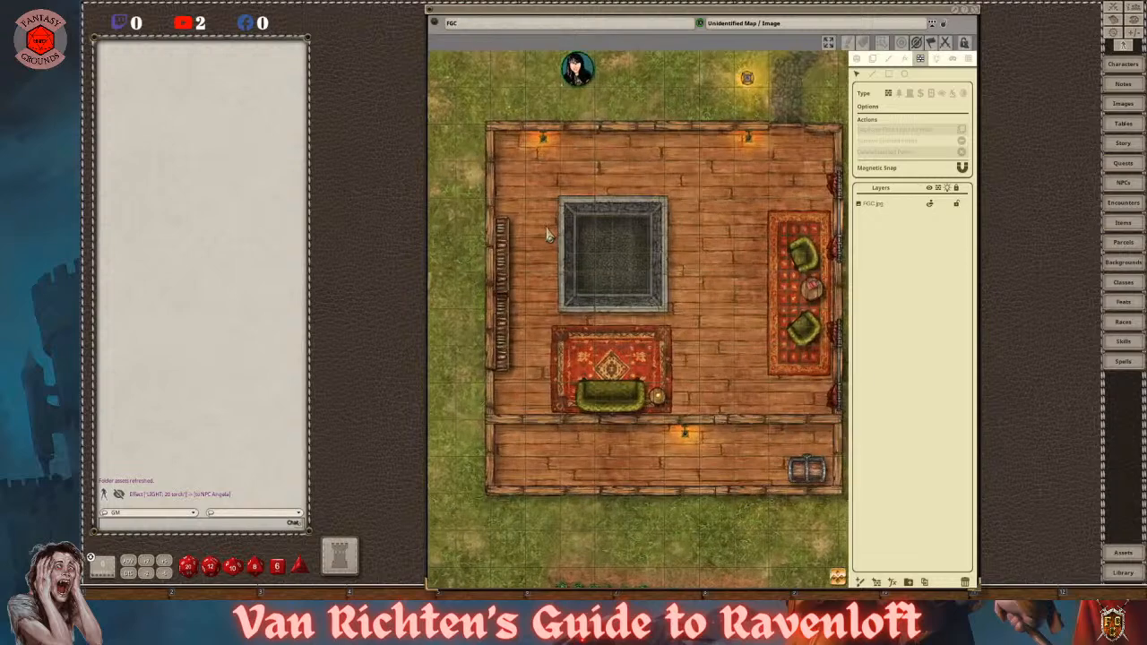
{"action": "scroll", "coordinate": [549, 234], "scroll_direction": "up", "scroll_amount": 1}
{"action": "scroll", "coordinate": [549, 235], "scroll_direction": "down", "scroll_amount": 1}
{"action": "scroll", "coordinate": [549, 235], "scroll_direction": "down", "scroll_amount": 2}
{"action": "scroll", "coordinate": [549, 235], "scroll_direction": "up", "scroll_amount": 3}
{"action": "scroll", "coordinate": [550, 235], "scroll_direction": "down", "scroll_amount": 2}
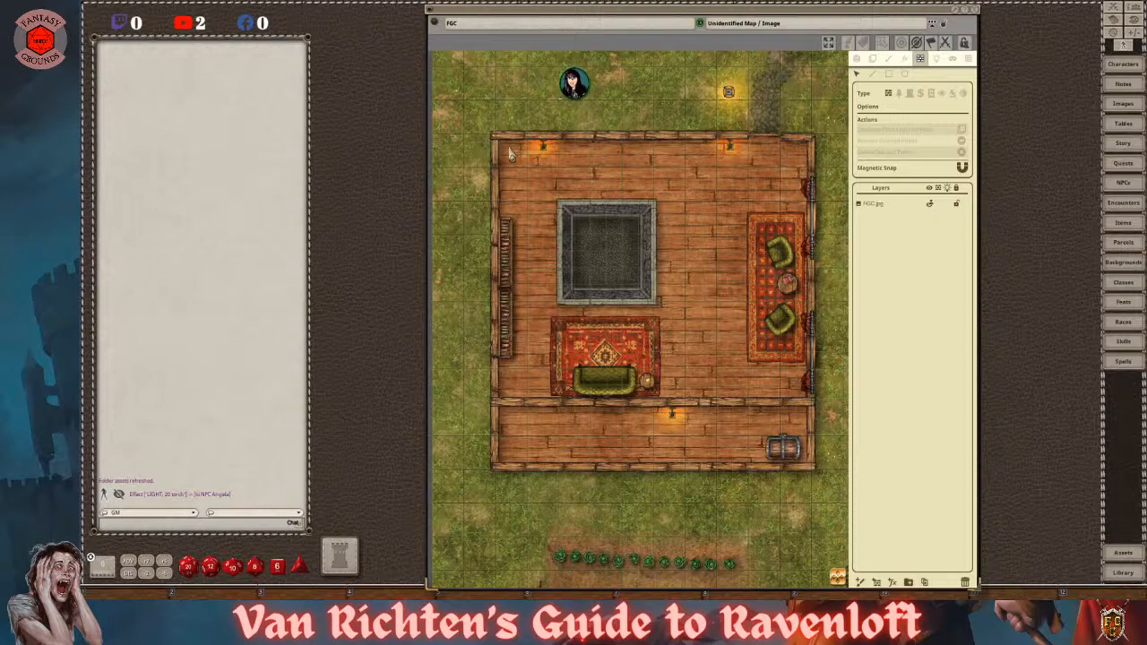
{"action": "scroll", "coordinate": [511, 163], "scroll_direction": "up", "scroll_amount": 2}
{"action": "scroll", "coordinate": [511, 164], "scroll_direction": "down", "scroll_amount": 1}
{"action": "scroll", "coordinate": [511, 163], "scroll_direction": "down", "scroll_amount": 2}
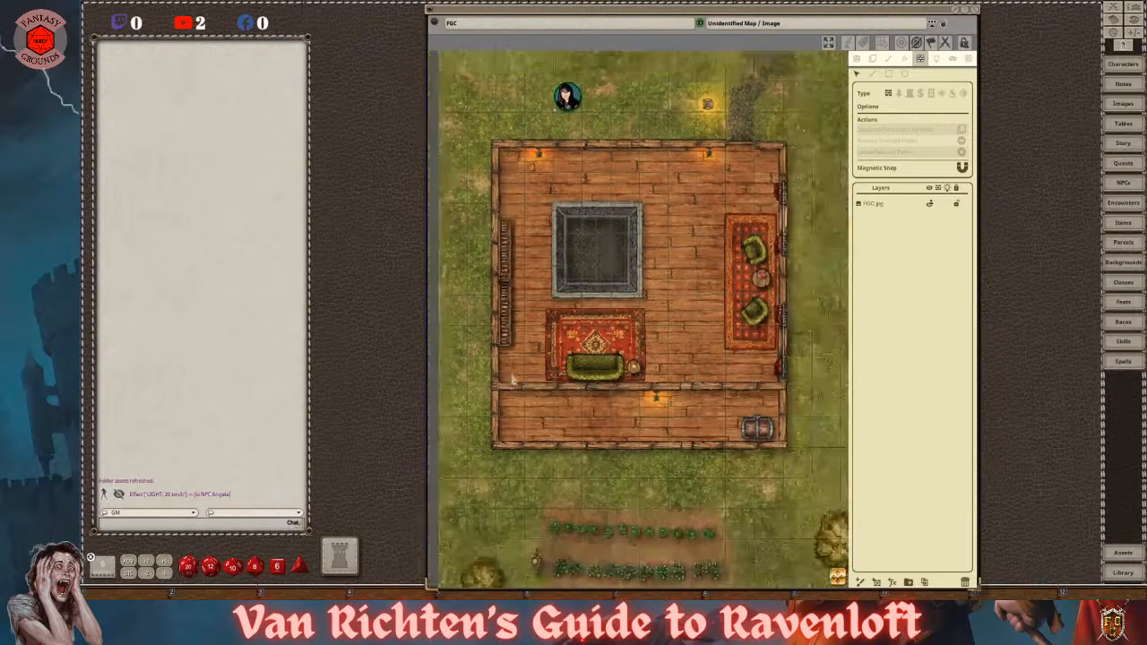
{"action": "scroll", "coordinate": [518, 420], "scroll_direction": "up", "scroll_amount": 1}
{"action": "scroll", "coordinate": [516, 336], "scroll_direction": "up", "scroll_amount": 1}
{"action": "scroll", "coordinate": [710, 216], "scroll_direction": "down", "scroll_amount": 1}
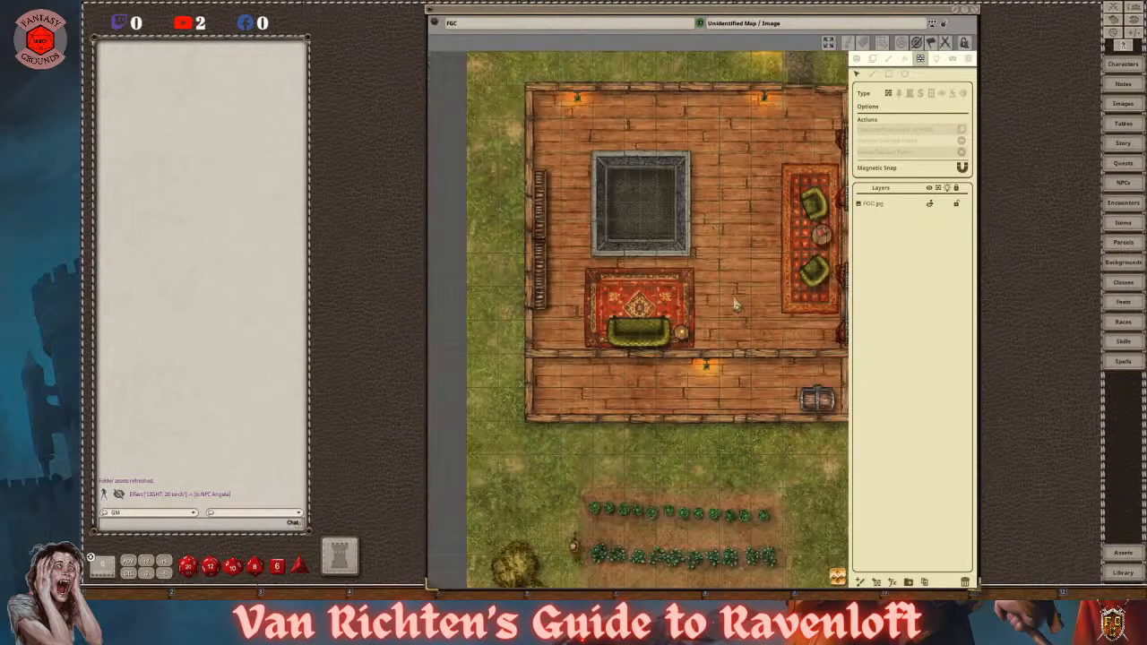
- Examine the windows along the cabin's east wall and the door in its north wall up close
{"action": "left_click_drag", "start_coordinate": [834, 576], "coordinate": [867, 580]}
{"action": "scroll", "coordinate": [659, 134], "scroll_direction": "up", "scroll_amount": 5}
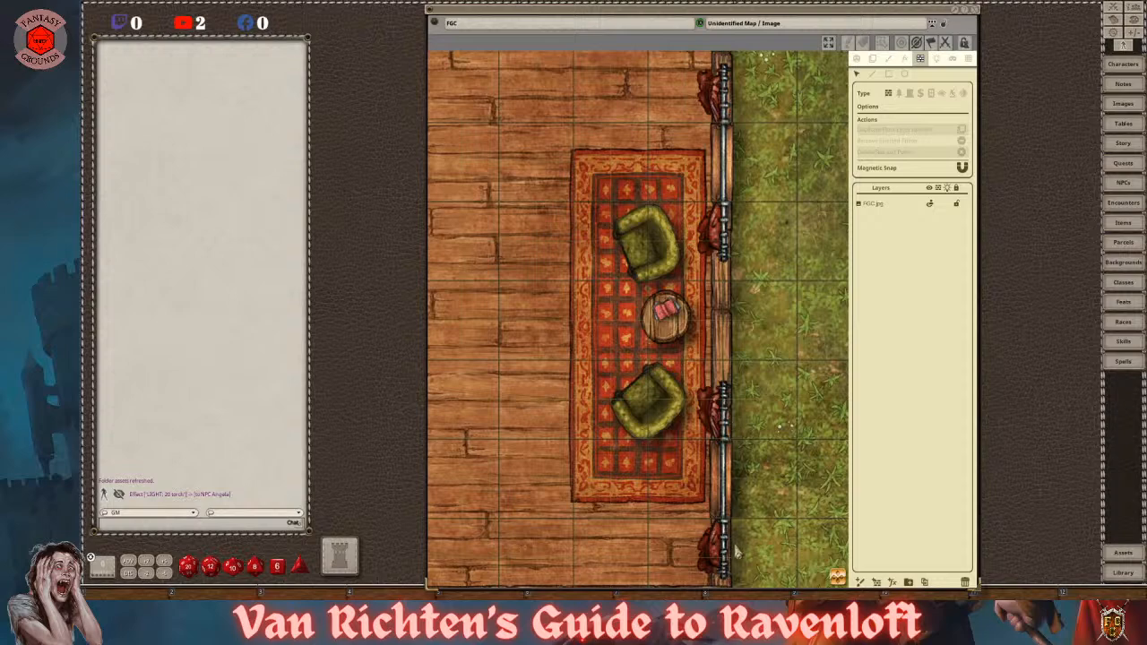
{"action": "left_click_drag", "start_coordinate": [840, 579], "coordinate": [757, 358]}
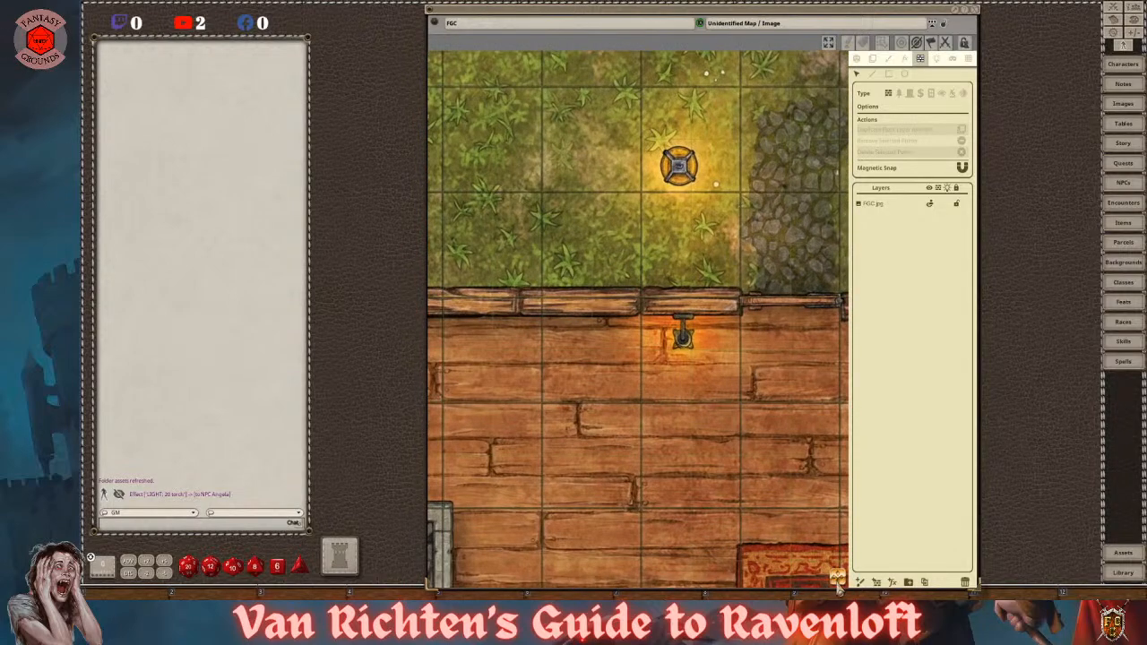
{"action": "left_click_drag", "start_coordinate": [839, 579], "coordinate": [897, 570]}
{"action": "scroll", "coordinate": [592, 352], "scroll_direction": "up", "scroll_amount": 3}
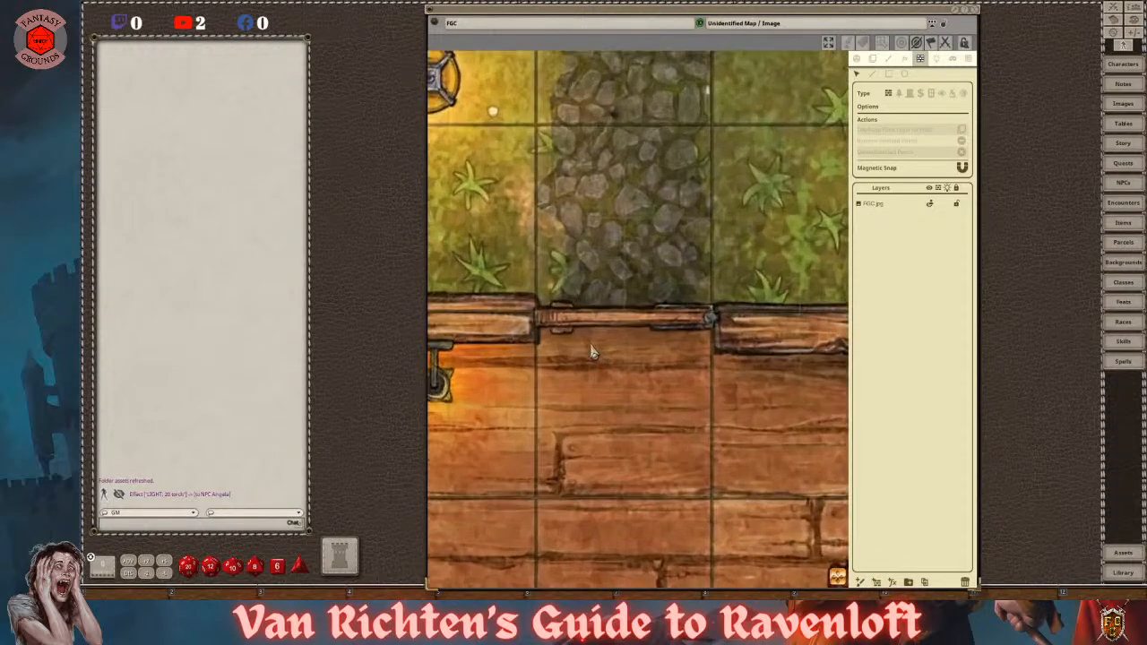
{"action": "scroll", "coordinate": [548, 341], "scroll_direction": "up", "scroll_amount": 2}
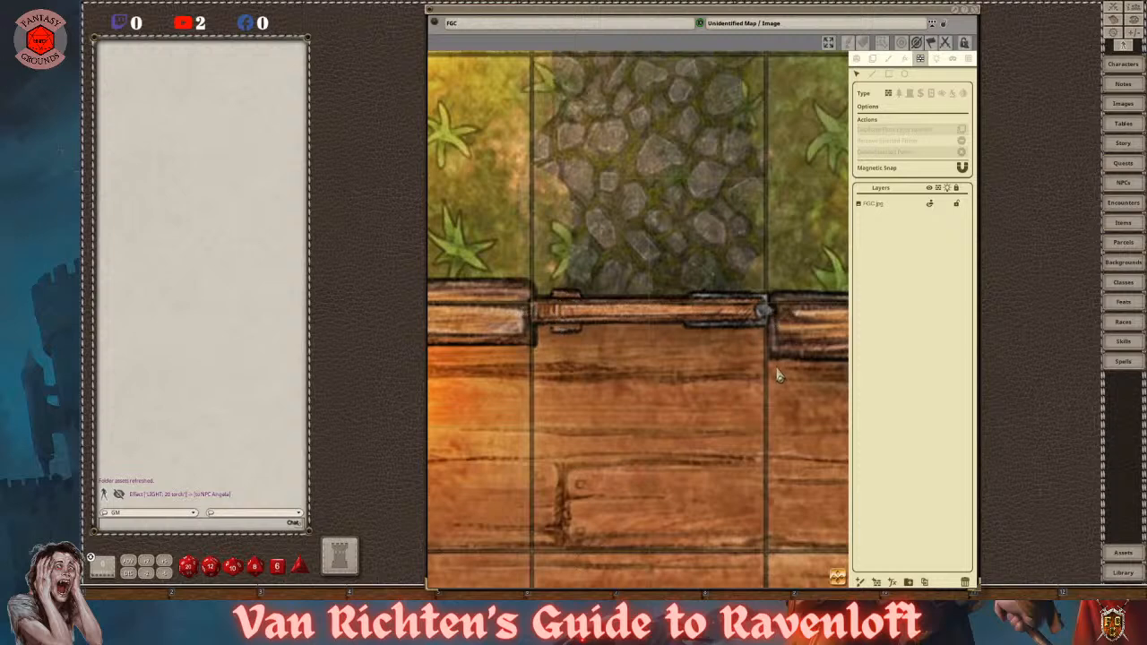
{"action": "scroll", "coordinate": [726, 224], "scroll_direction": "down", "scroll_amount": 2}
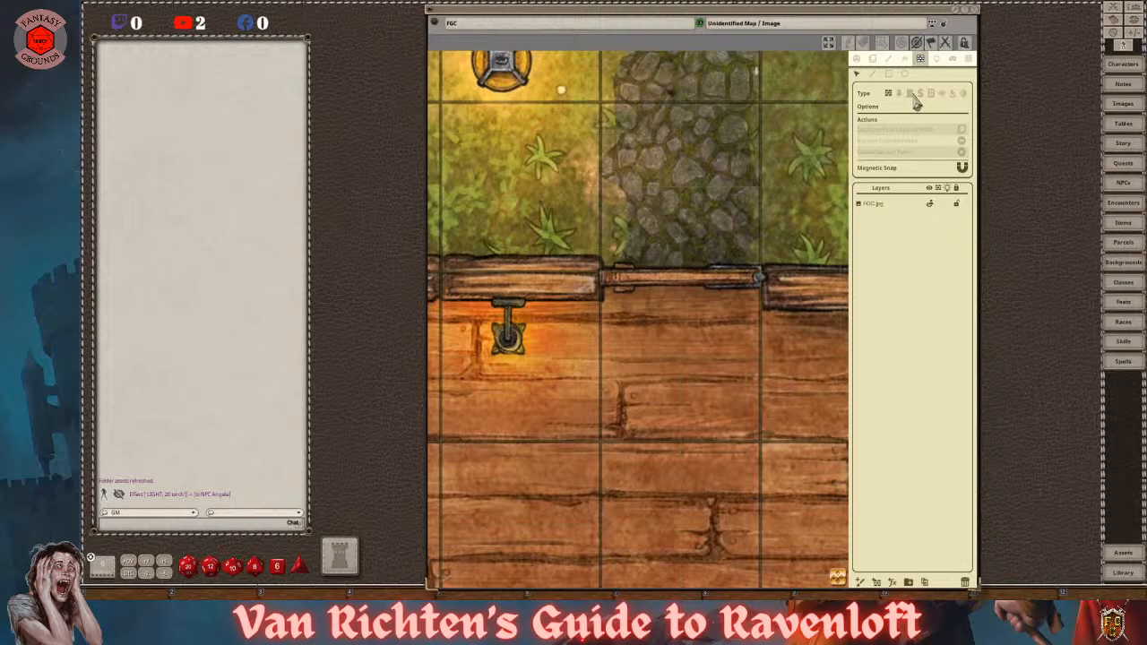
- Draw a rectangular door occluder over the door in the cabin's north wall
{"action": "left_click", "coordinate": [910, 94]}
{"action": "scroll", "coordinate": [676, 324], "scroll_direction": "up", "scroll_amount": 2}
{"action": "scroll", "coordinate": [677, 324], "scroll_direction": "down", "scroll_amount": 2}
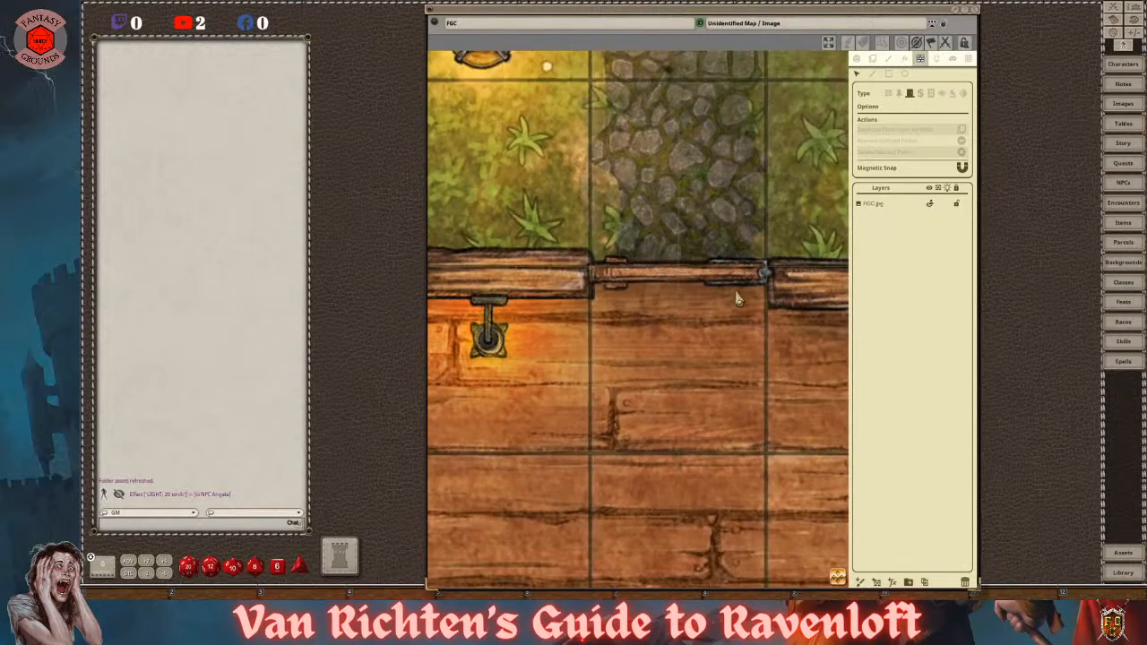
{"action": "scroll", "coordinate": [737, 300], "scroll_direction": "up", "scroll_amount": 1}
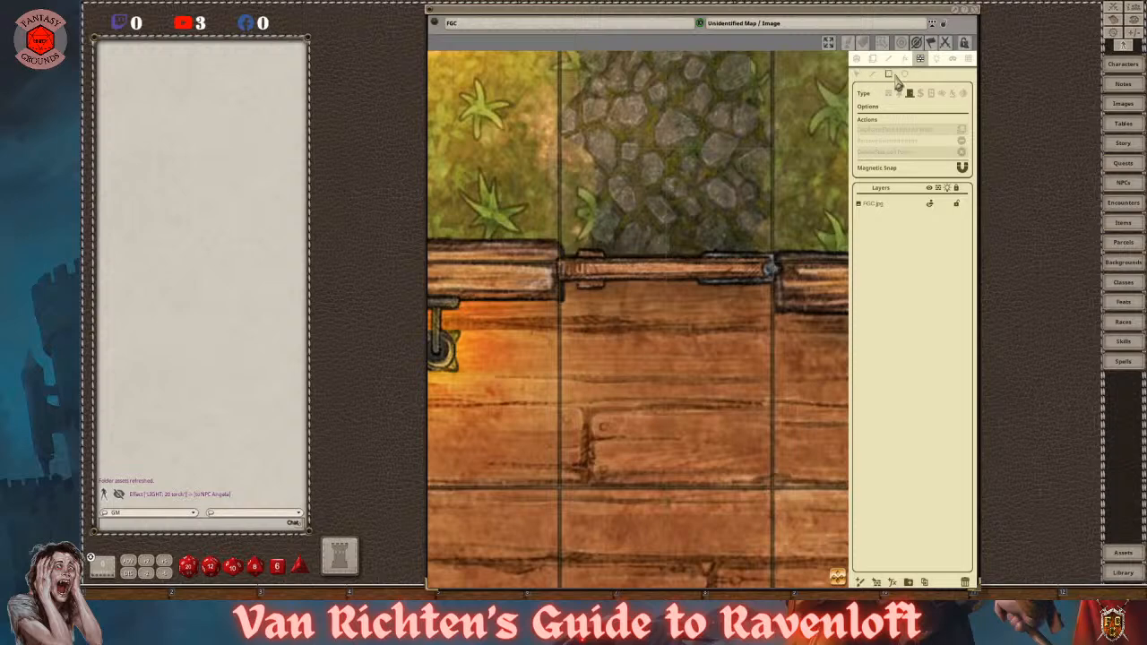
{"action": "scroll", "coordinate": [646, 275], "scroll_direction": "up", "scroll_amount": 3}
{"action": "left_click_drag", "start_coordinate": [534, 242], "coordinate": [823, 313]}
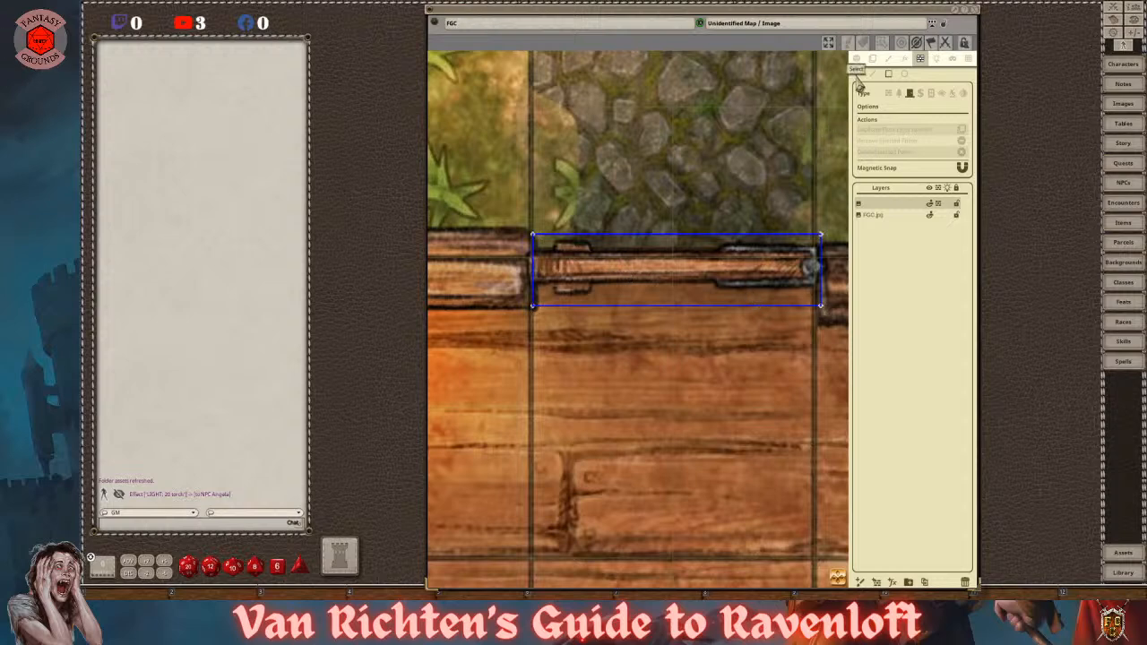
- Adjust the two upper corner points of the door occluder to fit the outer edge of the north door
{"action": "scroll", "coordinate": [559, 248], "scroll_direction": "up", "scroll_amount": 2}
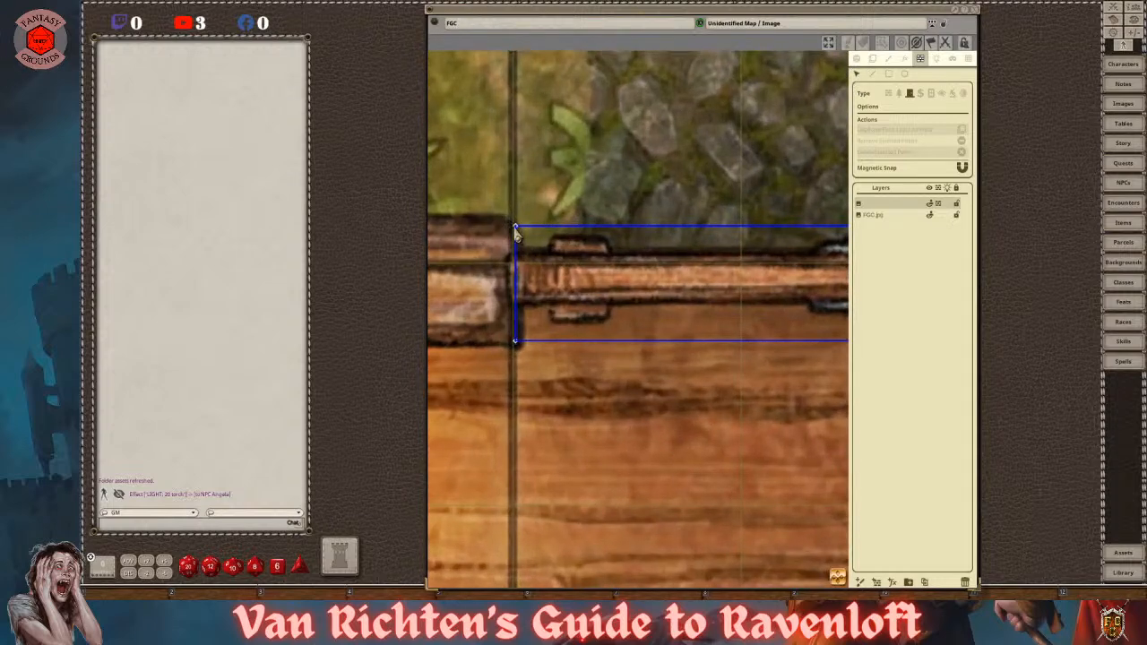
{"action": "left_click_drag", "start_coordinate": [517, 232], "coordinate": [515, 236]}
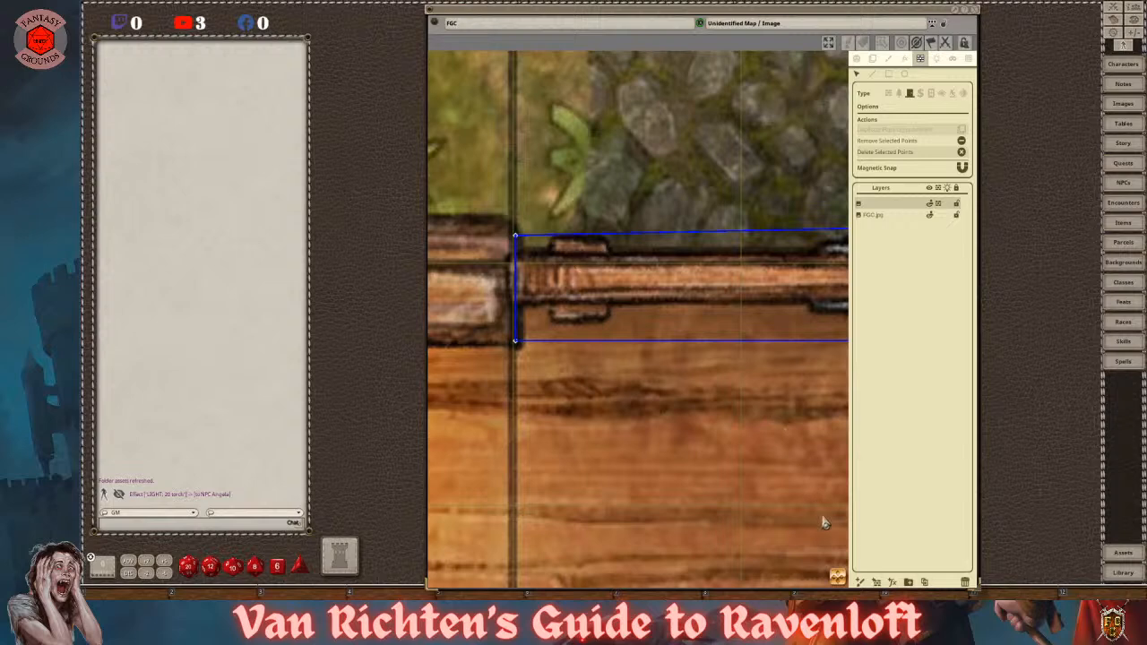
{"action": "left_click_drag", "start_coordinate": [840, 581], "coordinate": [584, 570]}
{"action": "left_click_drag", "start_coordinate": [724, 217], "coordinate": [725, 230]}
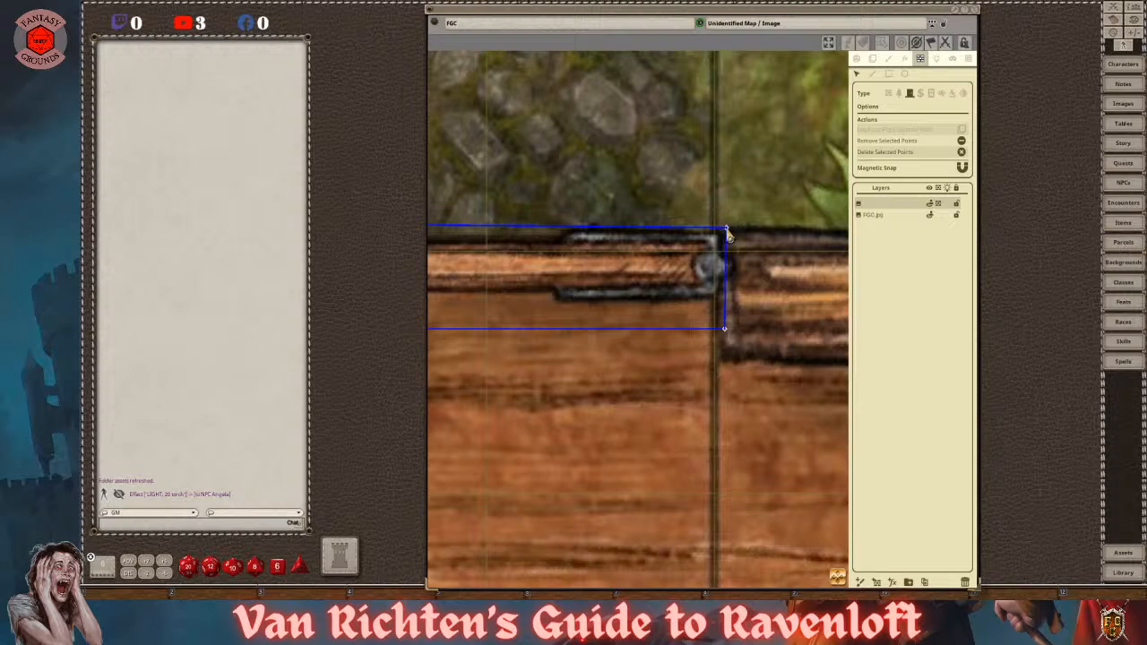
{"action": "scroll", "coordinate": [693, 303], "scroll_direction": "down", "scroll_amount": 4}
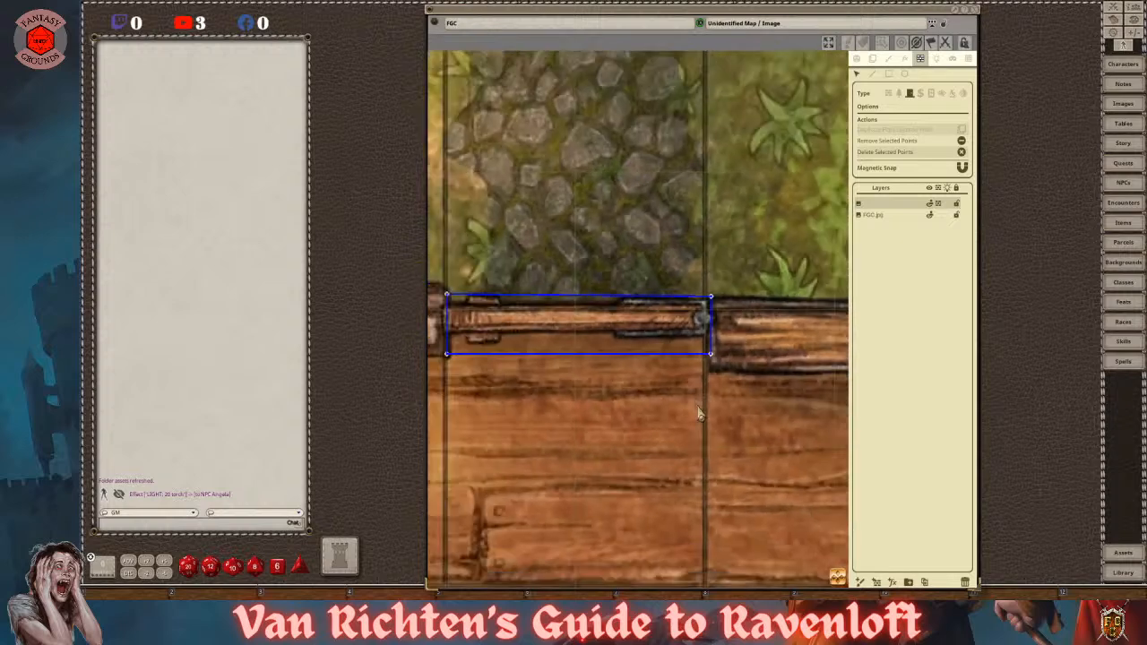
{"action": "left_click_drag", "start_coordinate": [579, 422], "coordinate": [734, 471]}
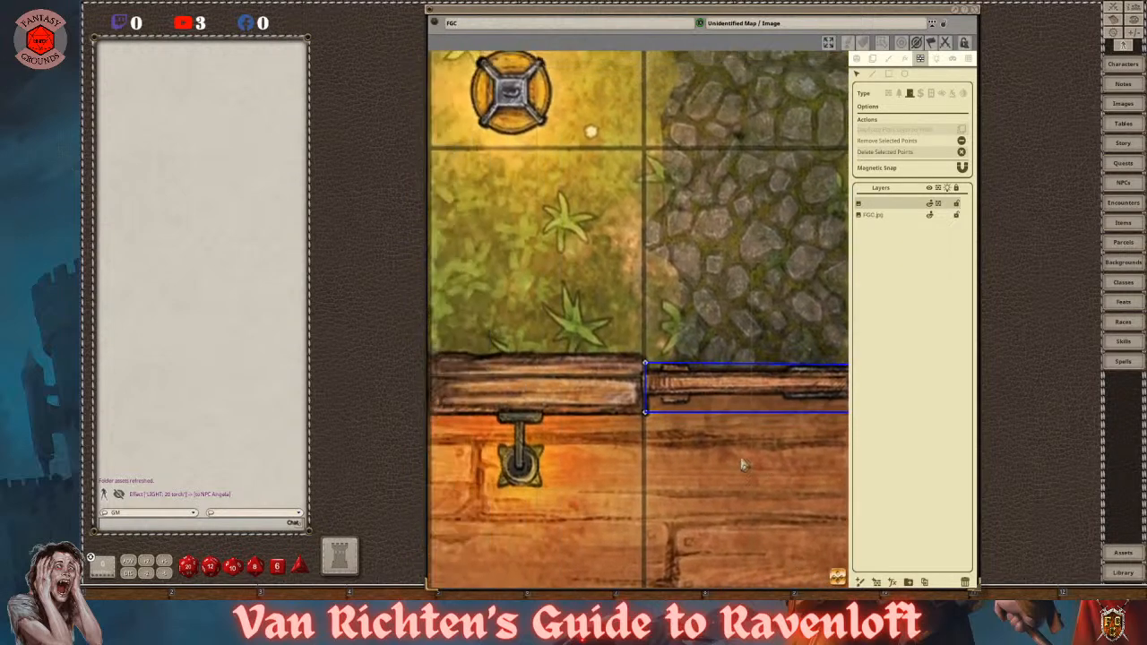
{"action": "scroll", "coordinate": [743, 460], "scroll_direction": "up", "scroll_amount": 4}
{"action": "left_click_drag", "start_coordinate": [536, 260], "coordinate": [533, 264]}
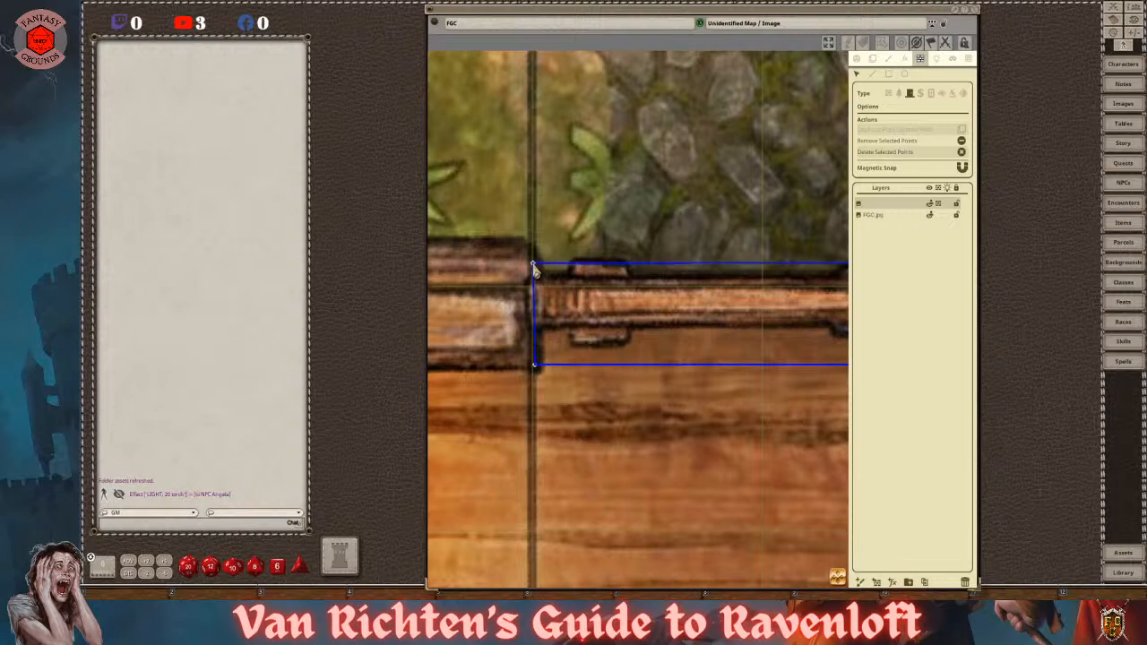
{"action": "scroll", "coordinate": [691, 435], "scroll_direction": "down", "scroll_amount": 2}
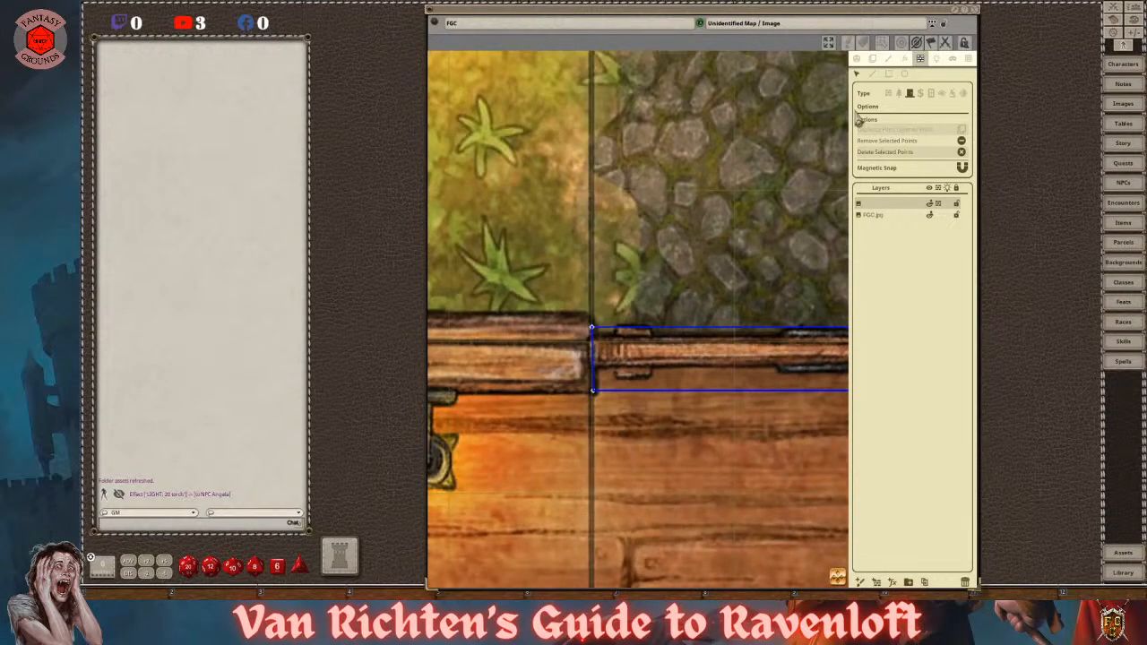
{"action": "scroll", "coordinate": [833, 572], "scroll_direction": "down", "scroll_amount": 1}
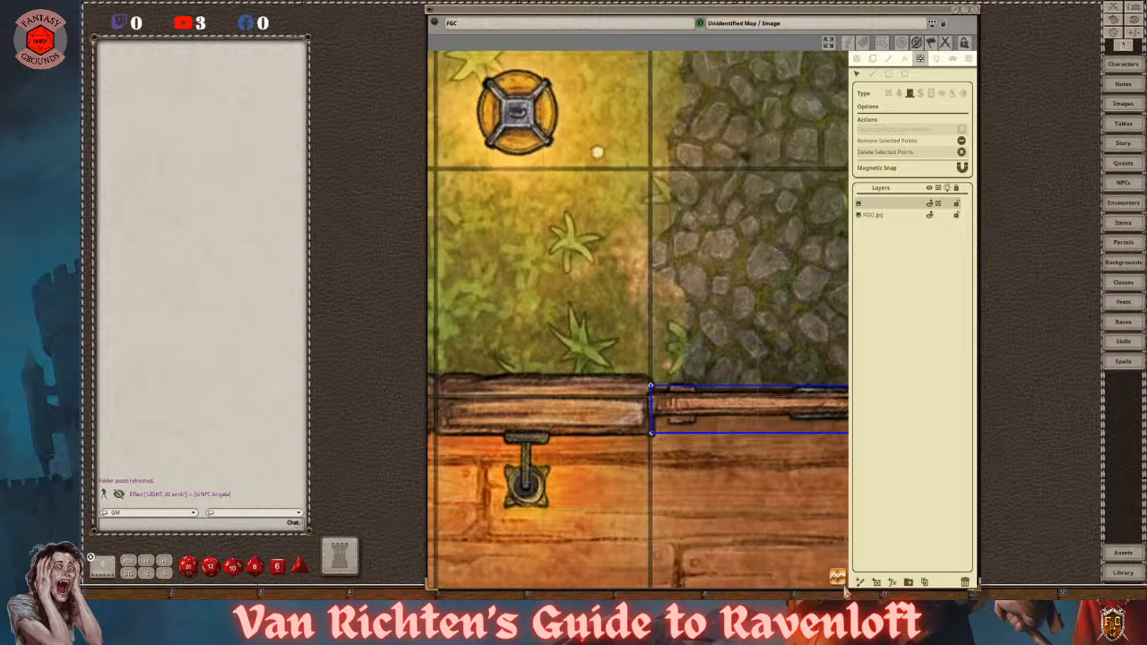
- Draw a rectangular window occluder over the northern window in the cabin's east wall, between its two curtains
{"action": "left_click_drag", "start_coordinate": [845, 573], "coordinate": [563, 545]}
{"action": "scroll", "coordinate": [777, 467], "scroll_direction": "down", "scroll_amount": 2}
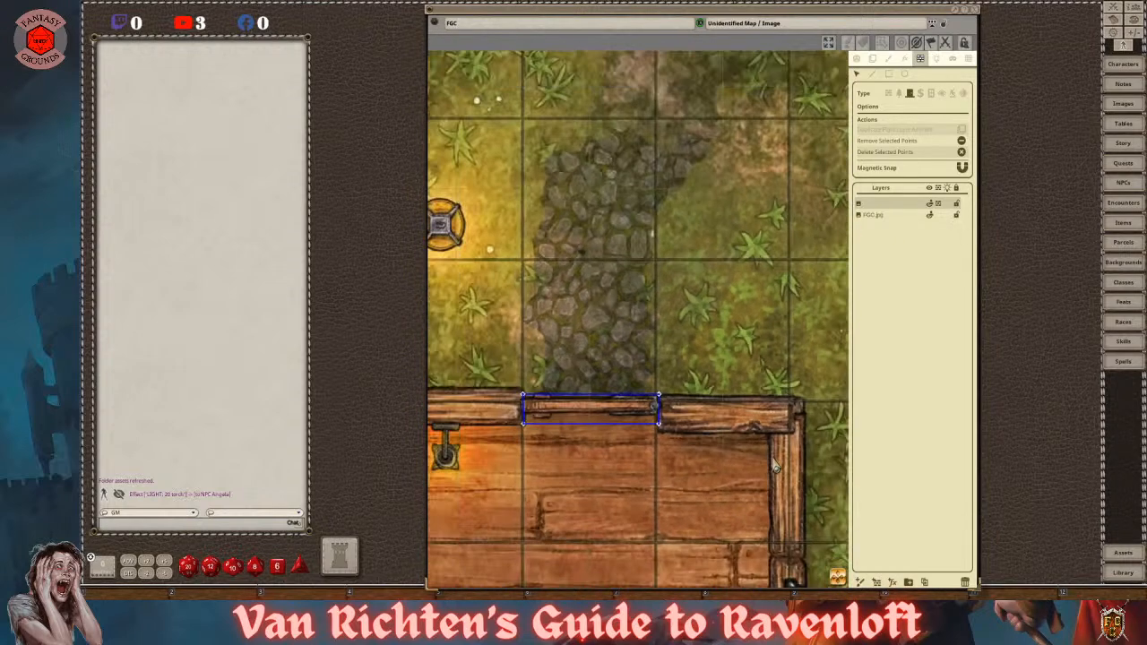
{"action": "scroll", "coordinate": [777, 467], "scroll_direction": "down", "scroll_amount": 1}
{"action": "left_click_drag", "start_coordinate": [836, 572], "coordinate": [757, 319]}
{"action": "scroll", "coordinate": [729, 404], "scroll_direction": "up", "scroll_amount": 3}
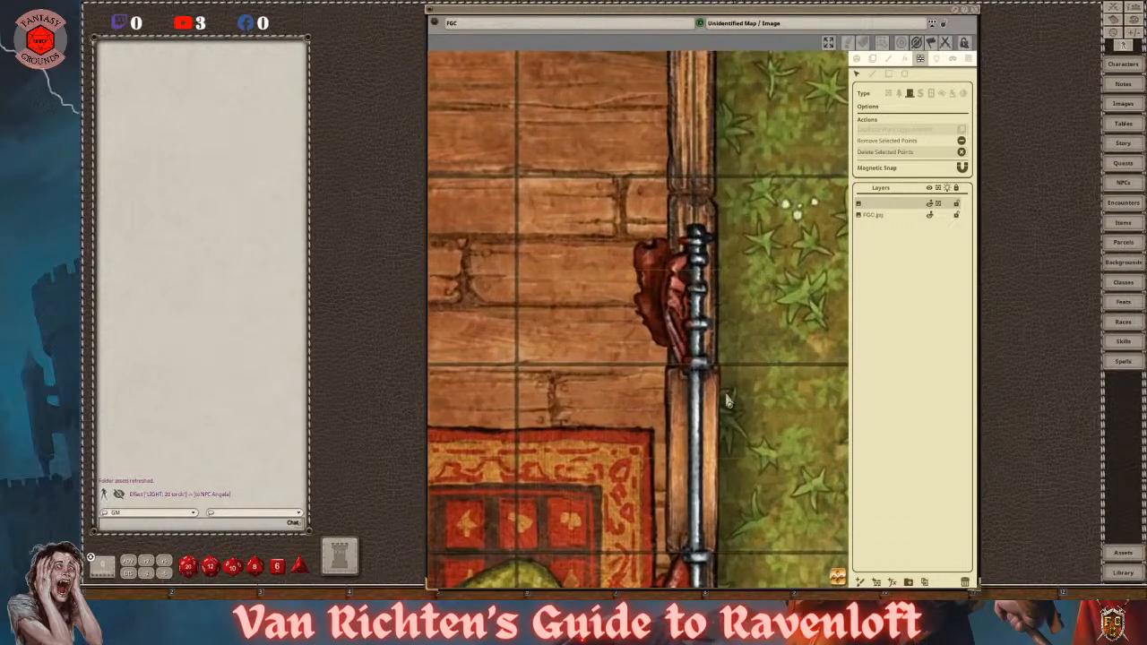
{"action": "scroll", "coordinate": [728, 395], "scroll_direction": "up", "scroll_amount": 1}
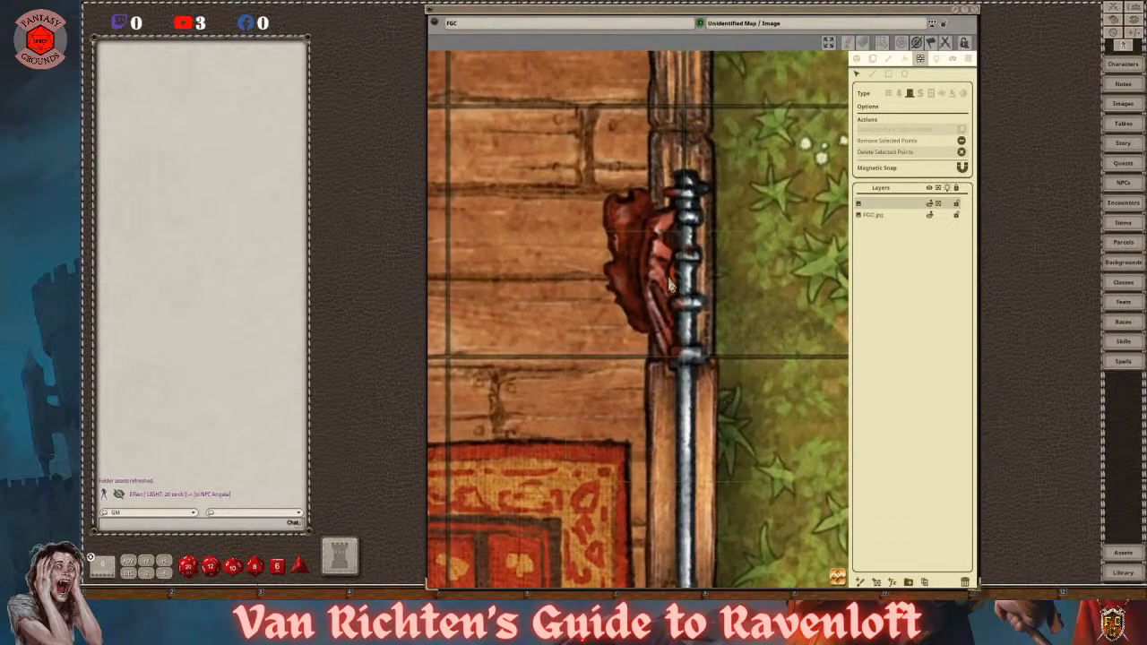
{"action": "scroll", "coordinate": [657, 256], "scroll_direction": "down", "scroll_amount": 5}
{"action": "scroll", "coordinate": [714, 515], "scroll_direction": "up", "scroll_amount": 2}
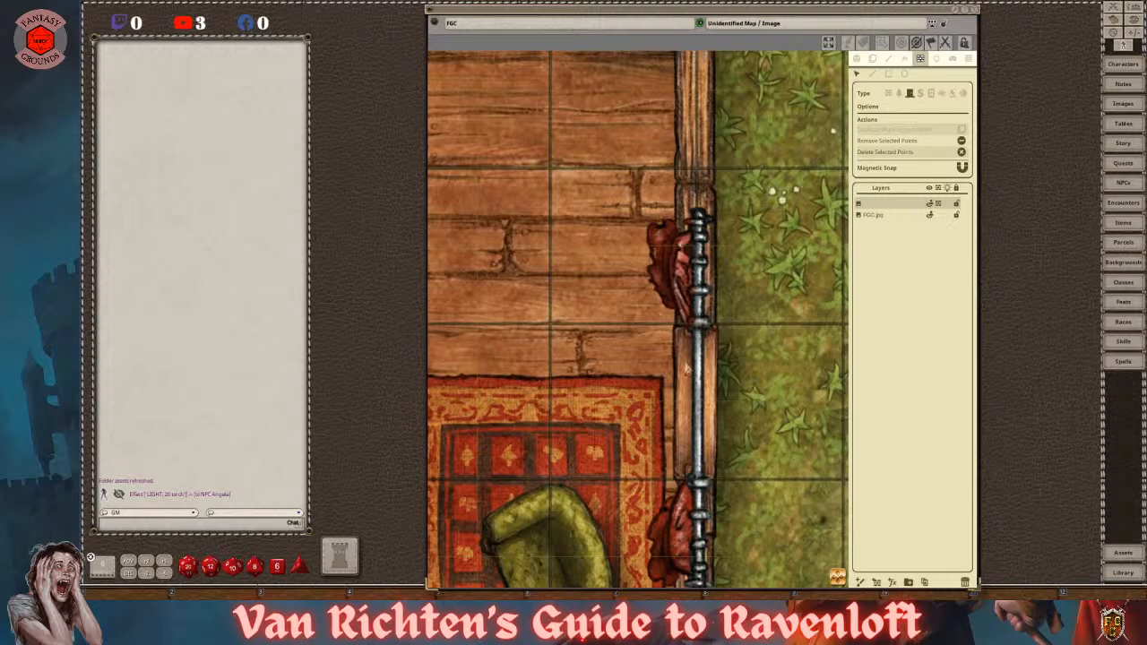
{"action": "left_click_drag", "start_coordinate": [747, 538], "coordinate": [703, 394]}
{"action": "scroll", "coordinate": [655, 355], "scroll_direction": "up", "scroll_amount": 2}
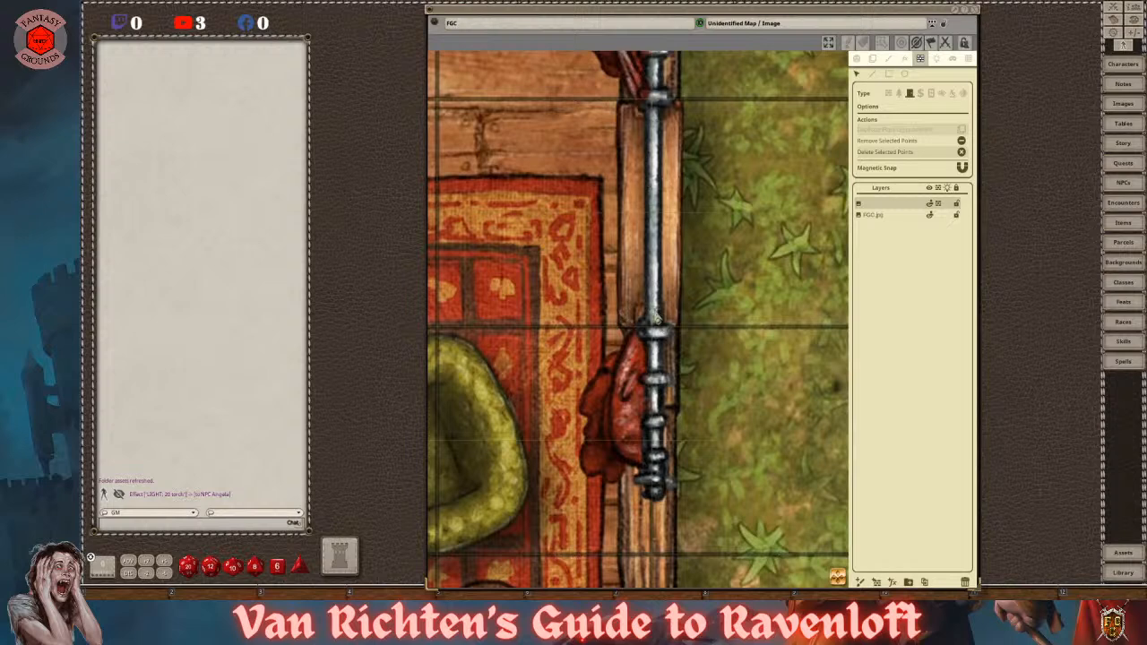
{"action": "left_click", "coordinate": [911, 99]}
{"action": "left_click", "coordinate": [930, 95]}
{"action": "left_click_drag", "start_coordinate": [619, 104], "coordinate": [679, 335]}
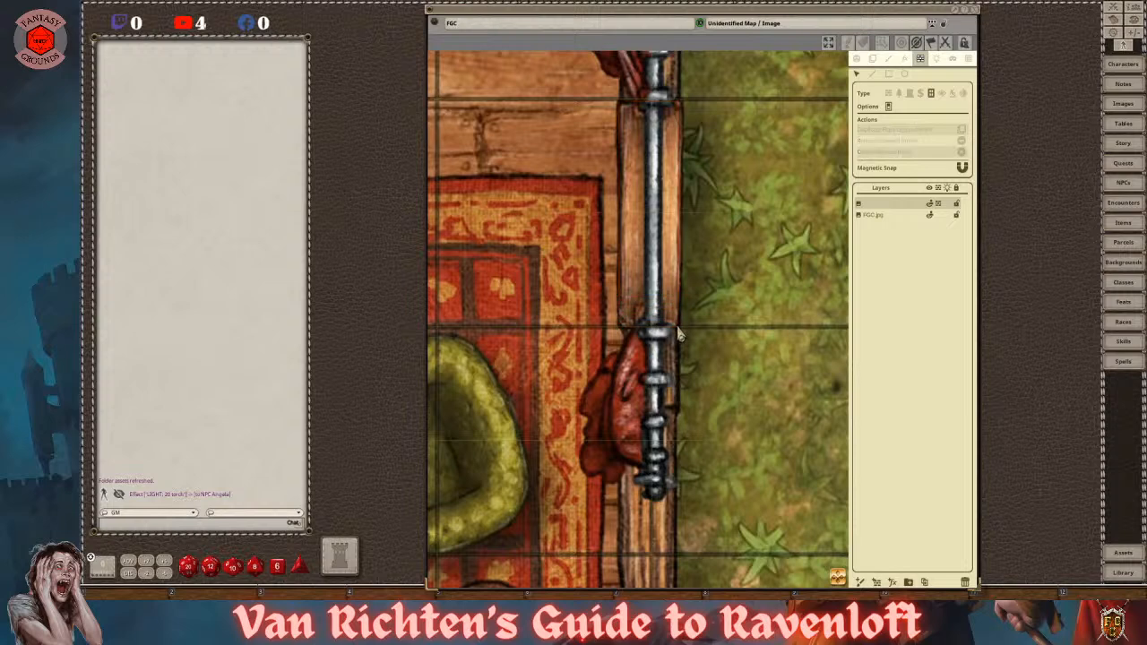
{"action": "left_click", "coordinate": [889, 75]}
{"action": "left_click_drag", "start_coordinate": [621, 105], "coordinate": [681, 328]}
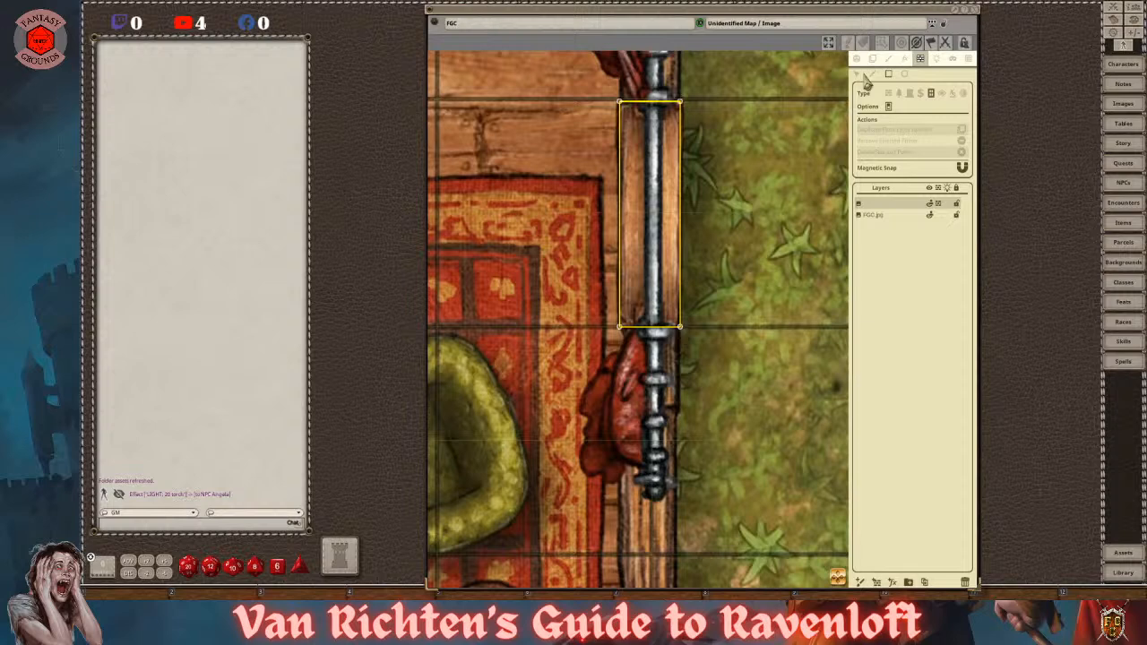
- Draw a matching rectangular window occluder over the southern window in the cabin's east wall
{"action": "scroll", "coordinate": [760, 325], "scroll_direction": "down", "scroll_amount": 1}
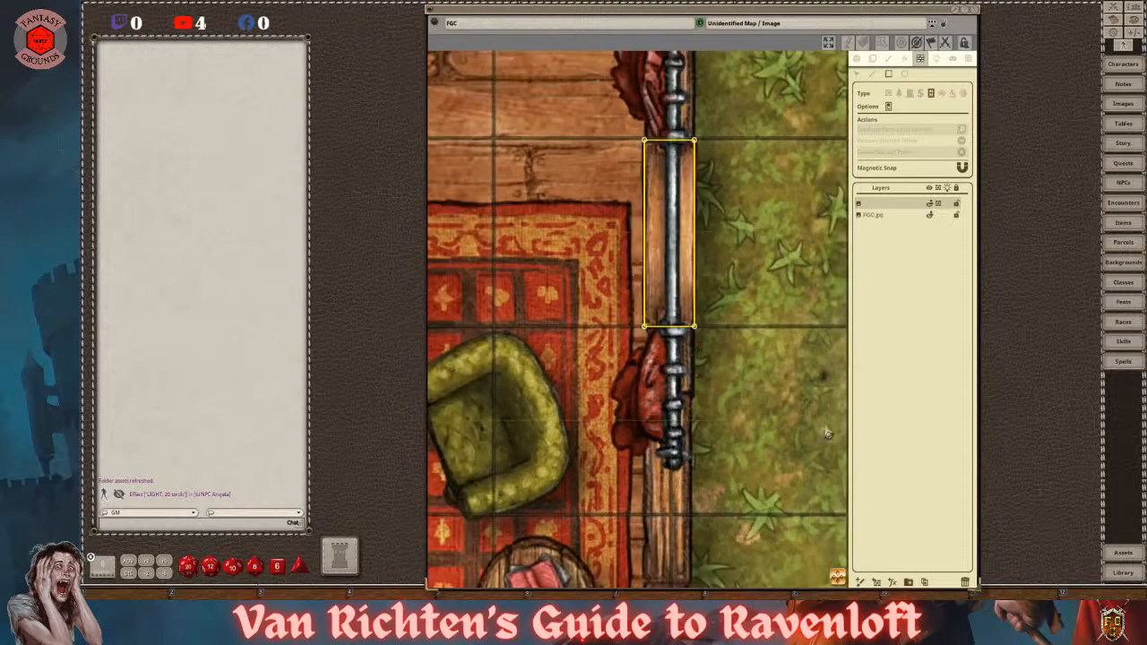
{"action": "left_click_drag", "start_coordinate": [690, 455], "coordinate": [634, 55]}
{"action": "scroll", "coordinate": [738, 566], "scroll_direction": "down", "scroll_amount": 3}
{"action": "left_click_drag", "start_coordinate": [837, 581], "coordinate": [794, 287]}
{"action": "scroll", "coordinate": [578, 364], "scroll_direction": "up", "scroll_amount": 2}
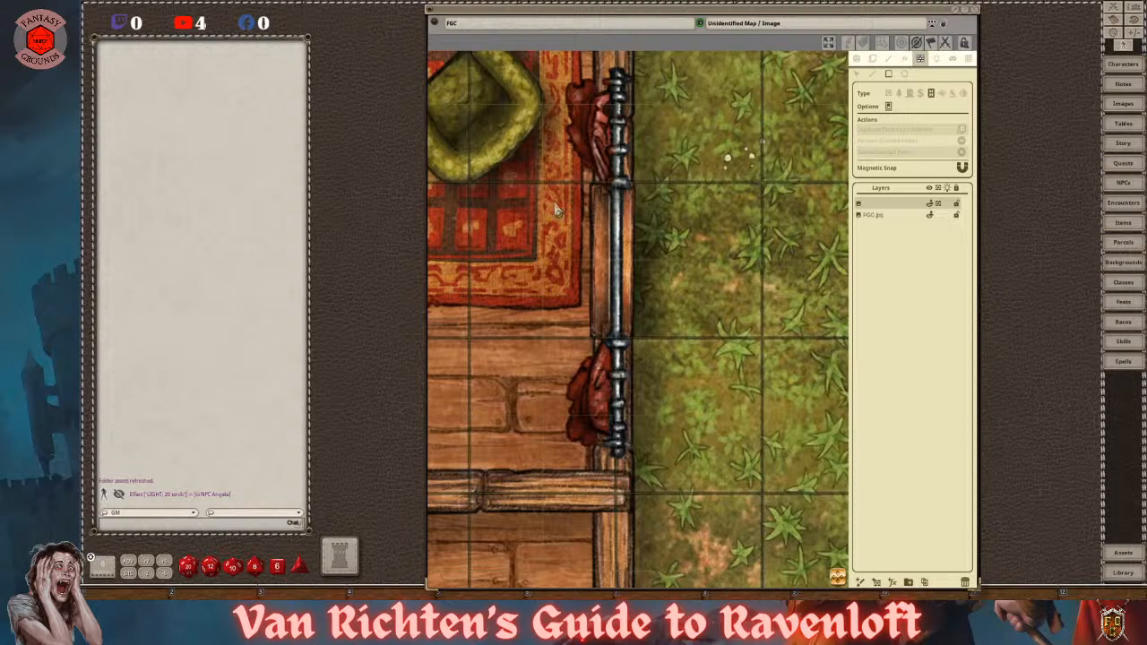
{"action": "left_click_drag", "start_coordinate": [591, 185], "coordinate": [635, 344]}
- Examine the cabin's south, west and north walls for further doors or windows that need occluders
{"action": "scroll", "coordinate": [674, 488], "scroll_direction": "down", "scroll_amount": 5}
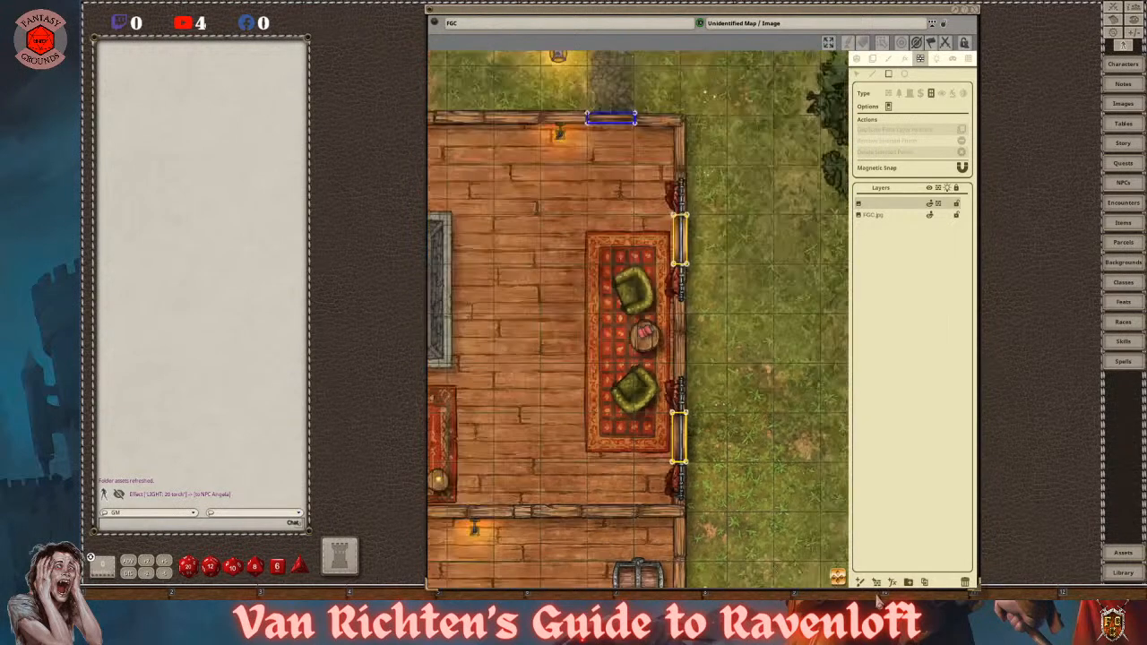
{"action": "key", "text": "Down"}
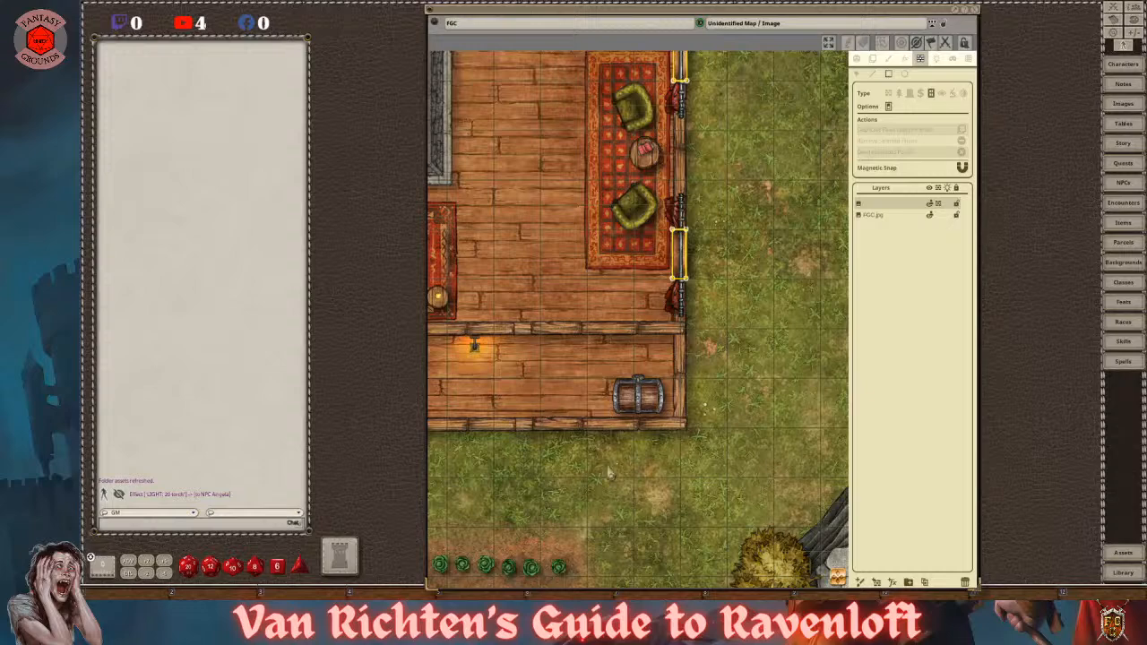
{"action": "key", "text": "Left"}
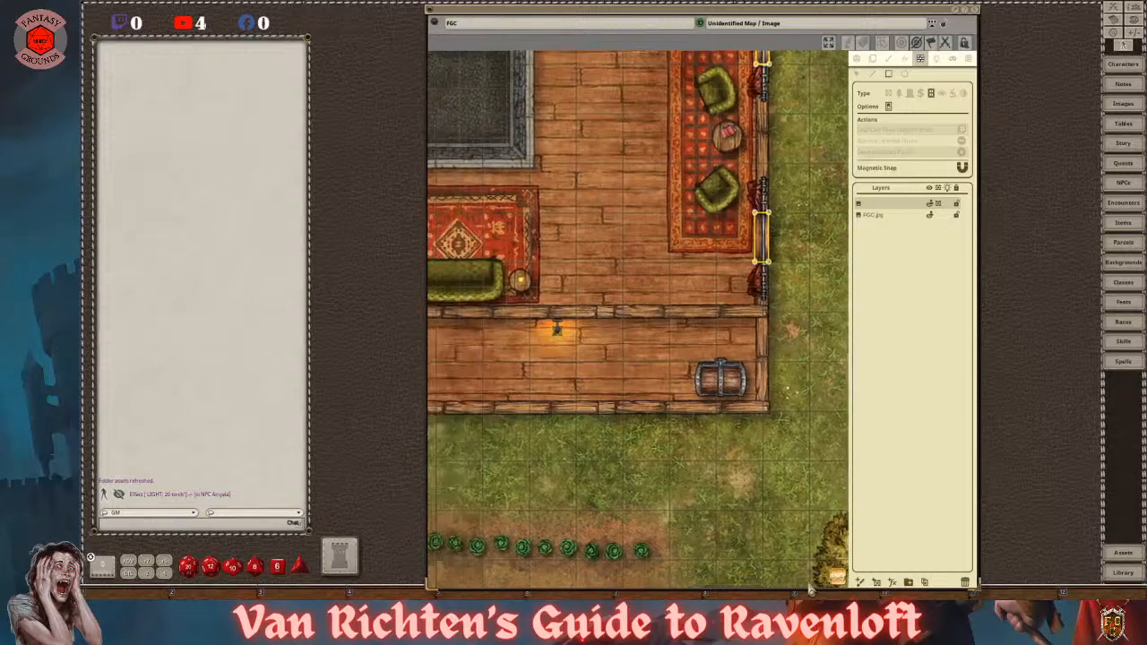
{"action": "scroll", "coordinate": [802, 473], "scroll_direction": "up", "scroll_amount": 3}
{"action": "scroll", "coordinate": [802, 472], "scroll_direction": "up", "scroll_amount": 2}
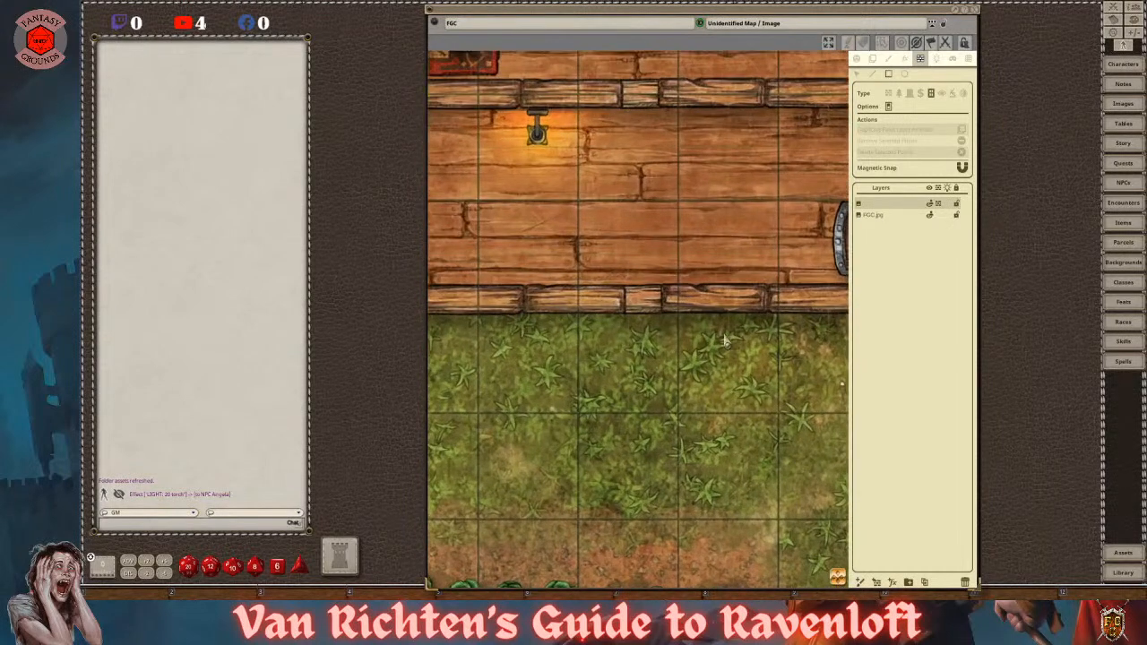
{"action": "scroll", "coordinate": [775, 437], "scroll_direction": "down", "scroll_amount": 5}
{"action": "scroll", "coordinate": [778, 496], "scroll_direction": "up", "scroll_amount": 1}
{"action": "mouse_move", "coordinate": [840, 584]}
{"action": "left_mouse_down"}
{"action": "mouse_move", "coordinate": [886, 581]}
{"action": "mouse_move", "coordinate": [809, 581]}
{"action": "mouse_move", "coordinate": [819, 553]}
{"action": "mouse_move", "coordinate": [837, 555]}
{"action": "mouse_move", "coordinate": [836, 589]}
{"action": "left_mouse_up"}
{"action": "scroll", "coordinate": [618, 392], "scroll_direction": "up", "scroll_amount": 1}
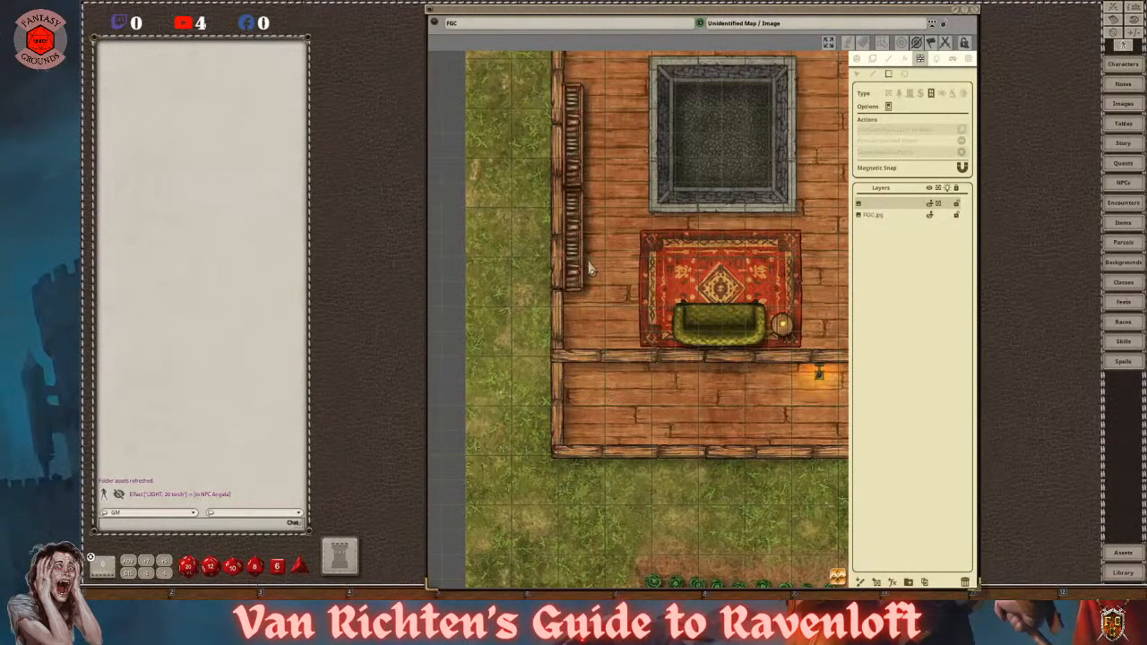
{"action": "left_click_drag", "start_coordinate": [840, 583], "coordinate": [838, 535]}
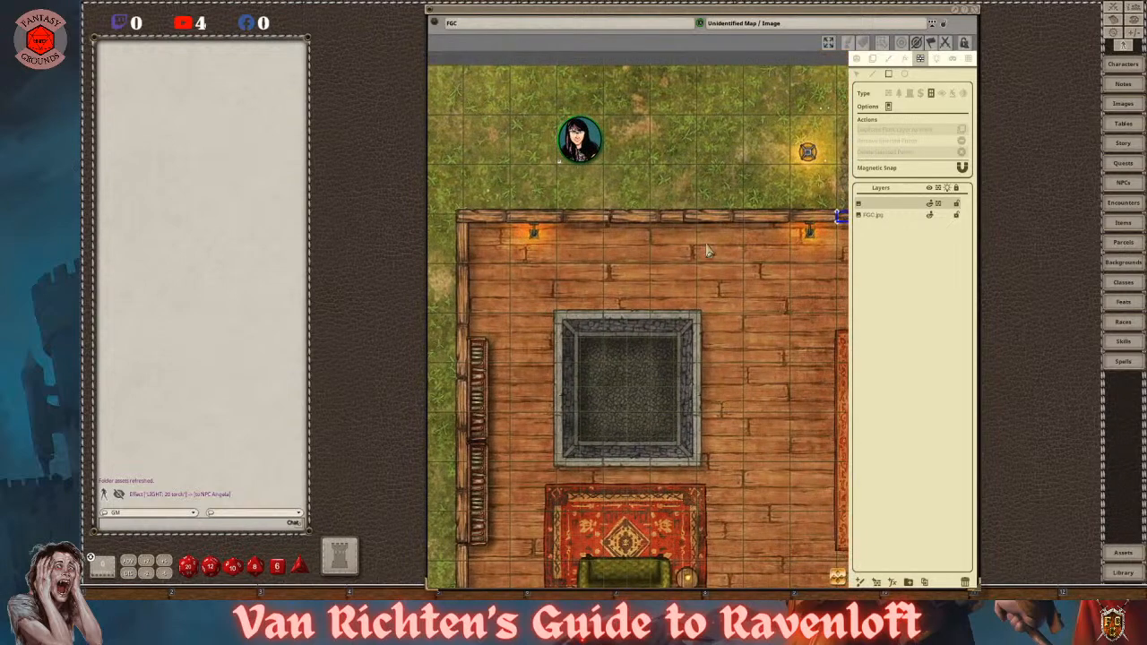
{"action": "scroll", "coordinate": [615, 358], "scroll_direction": "down", "scroll_amount": 2}
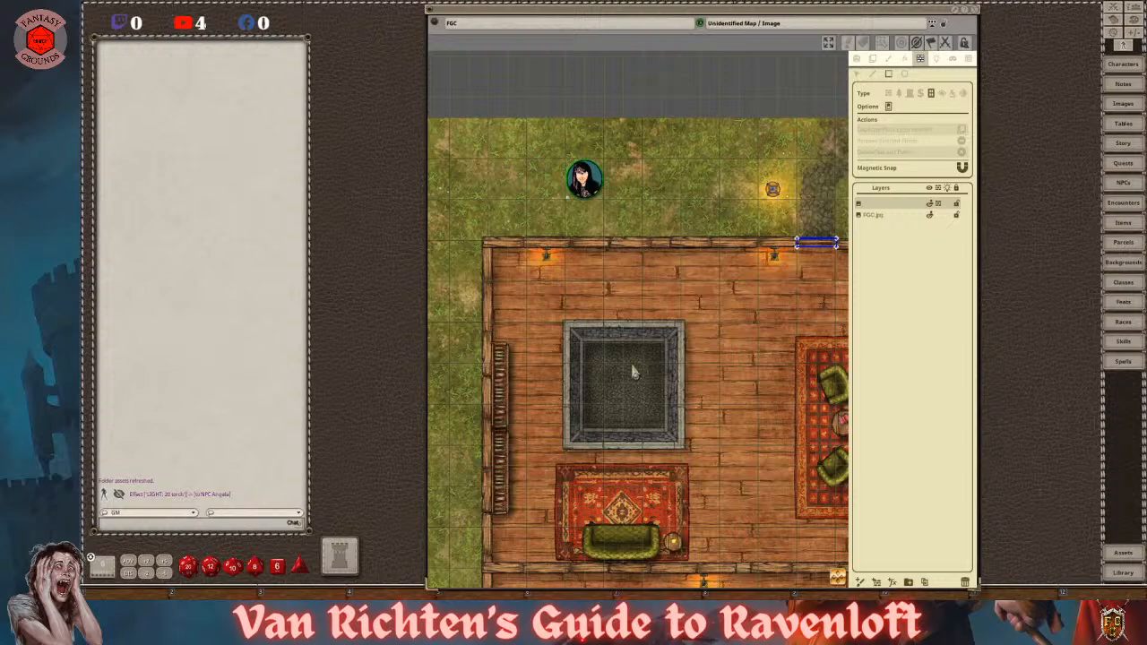
{"action": "scroll", "coordinate": [807, 509], "scroll_direction": "down", "scroll_amount": 1}
{"action": "left_click_drag", "start_coordinate": [779, 283], "coordinate": [551, 197]}
{"action": "scroll", "coordinate": [702, 466], "scroll_direction": "down", "scroll_amount": 1}
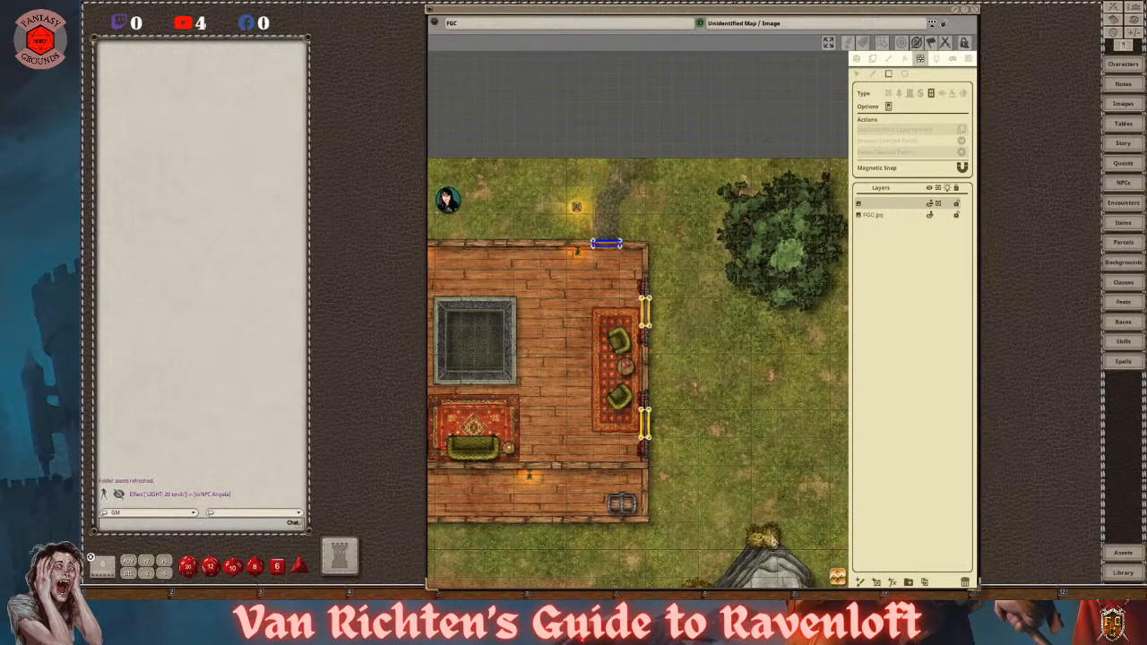
{"action": "scroll", "coordinate": [773, 541], "scroll_direction": "down", "scroll_amount": 1}
{"action": "left_click_drag", "start_coordinate": [622, 521], "coordinate": [724, 461]}
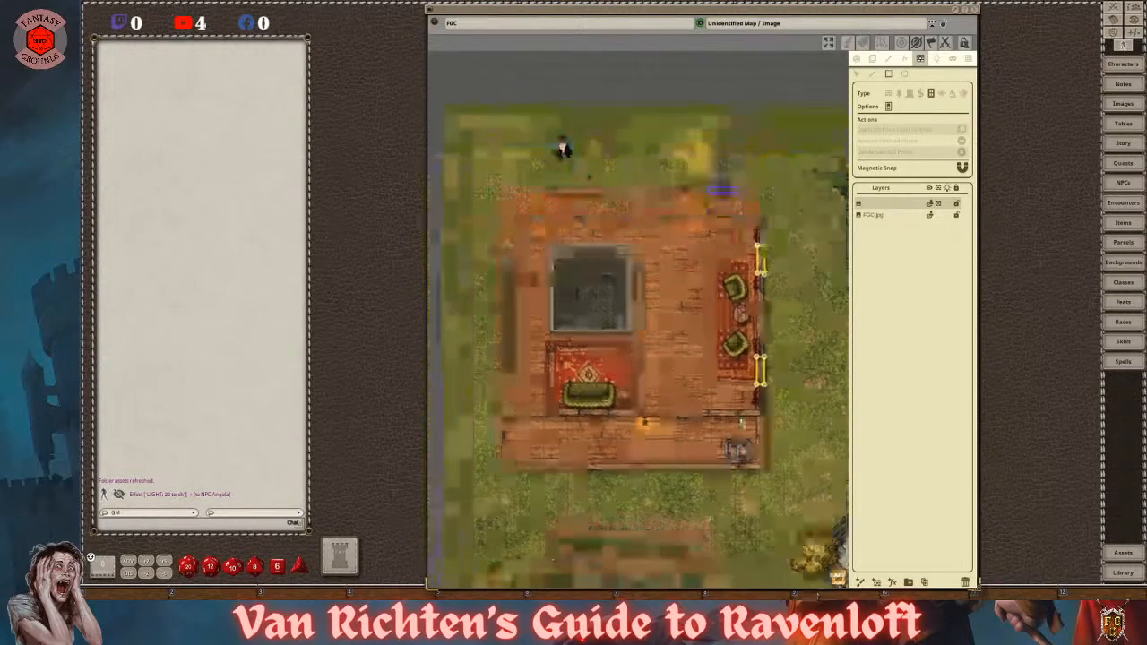
- Set the occluder type to Toggleable Wall and examine the interior wall south of the rug for a suitable section
{"action": "scroll", "coordinate": [668, 425], "scroll_direction": "up", "scroll_amount": 5}
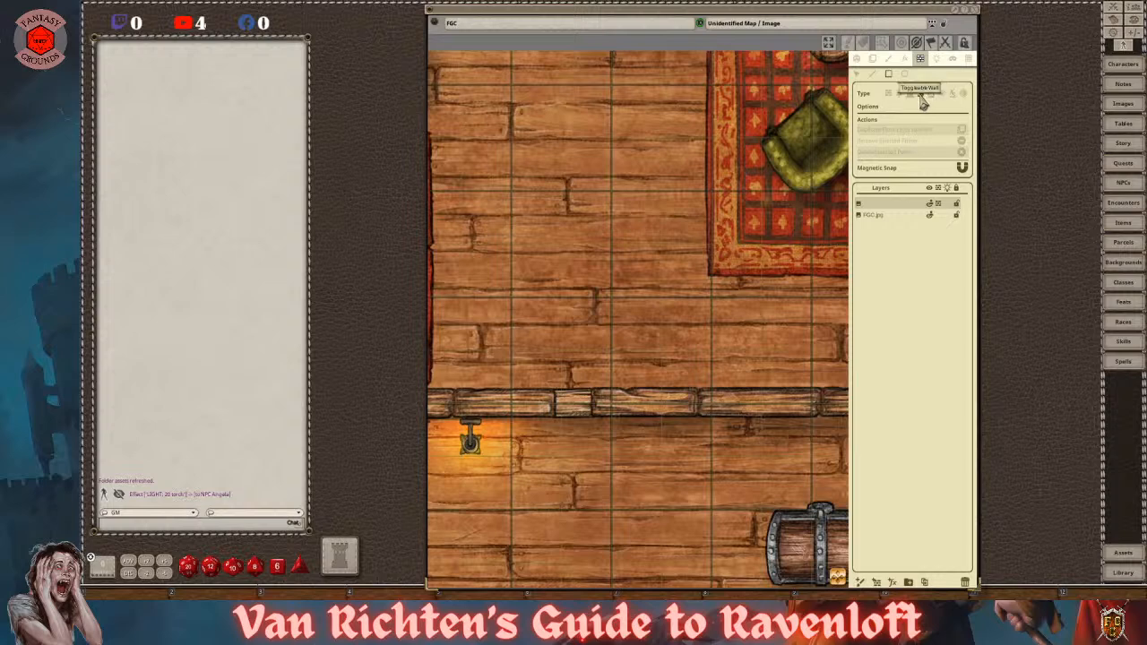
{"action": "scroll", "coordinate": [694, 425], "scroll_direction": "down", "scroll_amount": 3}
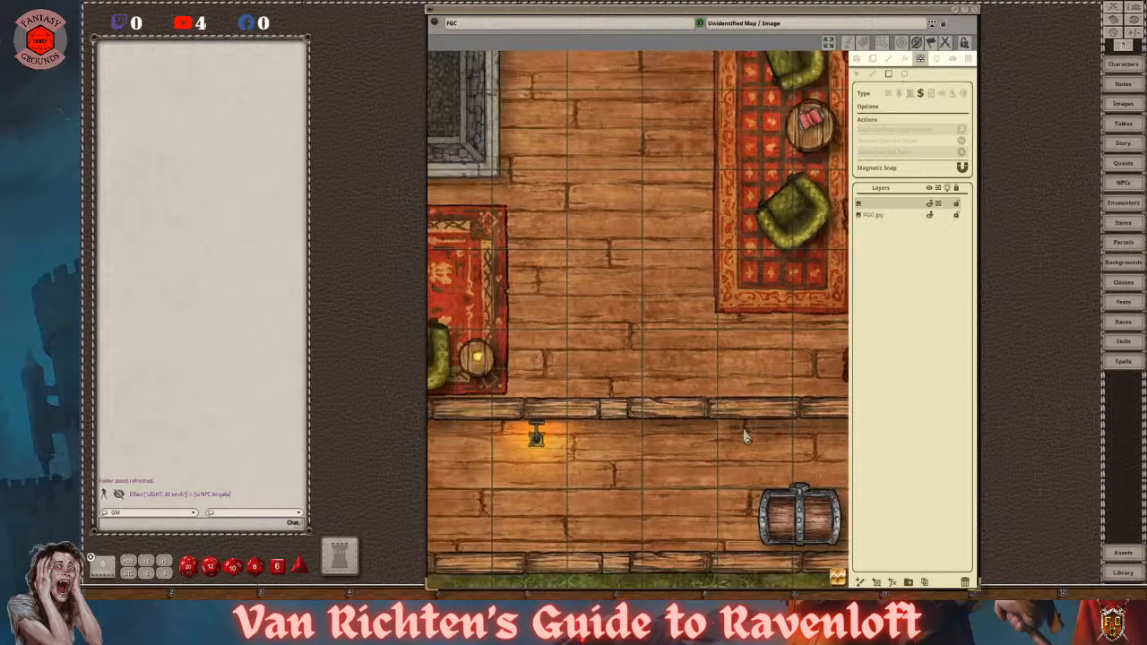
{"action": "scroll", "coordinate": [666, 425], "scroll_direction": "up", "scroll_amount": 5}
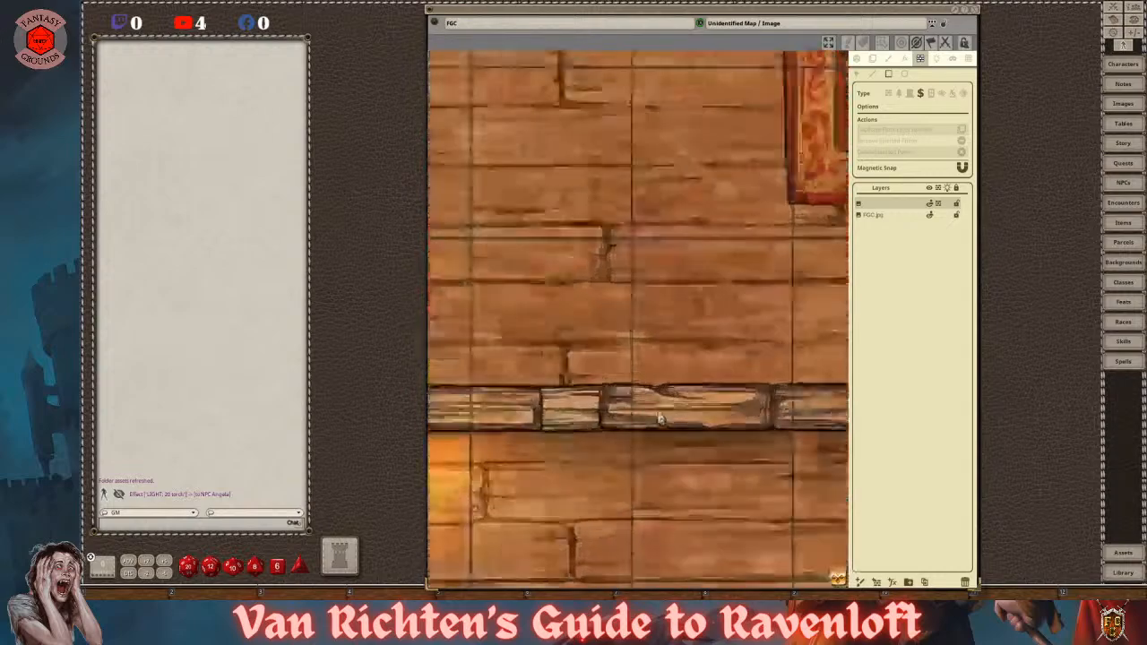
{"action": "scroll", "coordinate": [755, 428], "scroll_direction": "down", "scroll_amount": 3}
{"action": "scroll", "coordinate": [524, 426], "scroll_direction": "up", "scroll_amount": 3}
{"action": "scroll", "coordinate": [602, 430], "scroll_direction": "down", "scroll_amount": 5}
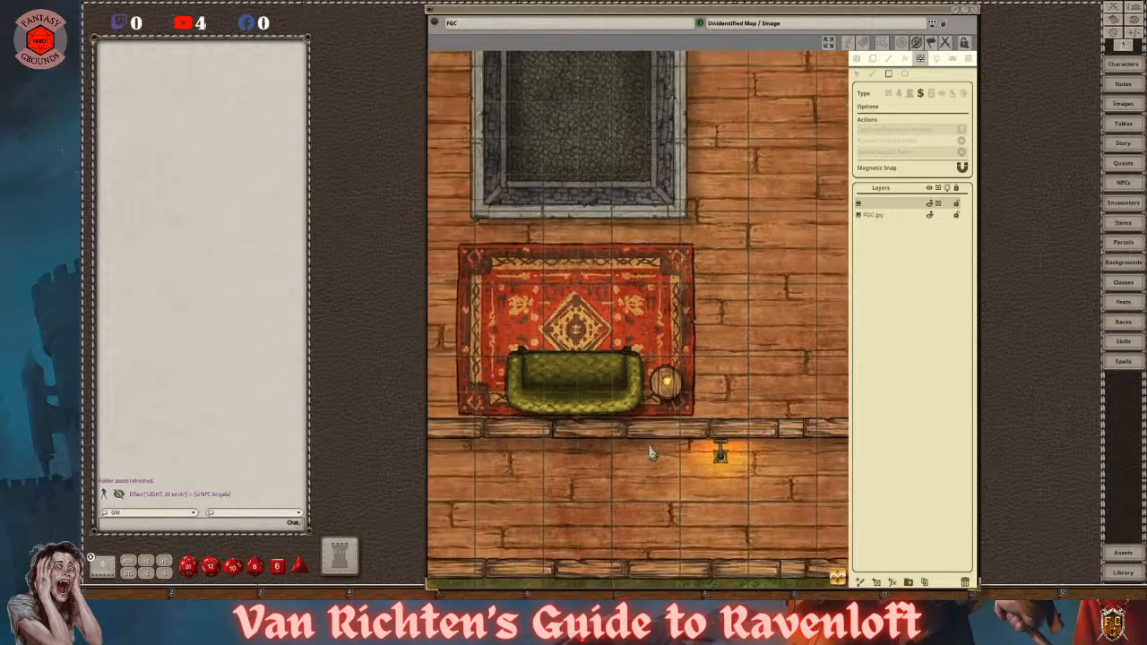
{"action": "scroll", "coordinate": [580, 504], "scroll_direction": "up", "scroll_amount": 6}
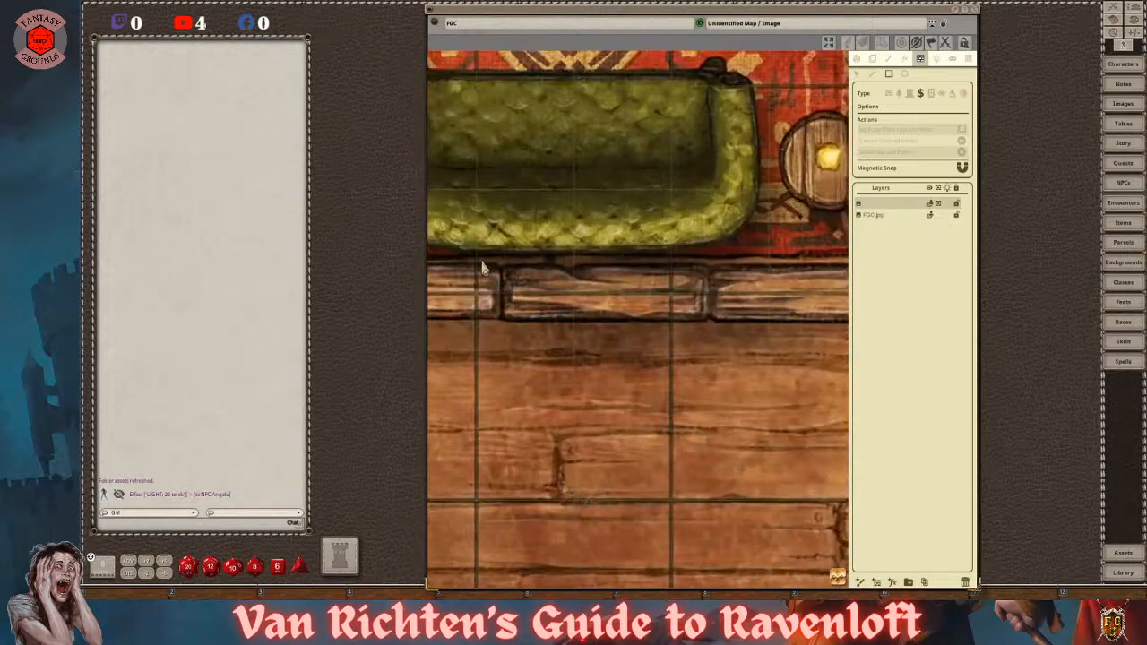
{"action": "scroll", "coordinate": [796, 173], "scroll_direction": "down", "scroll_amount": 5}
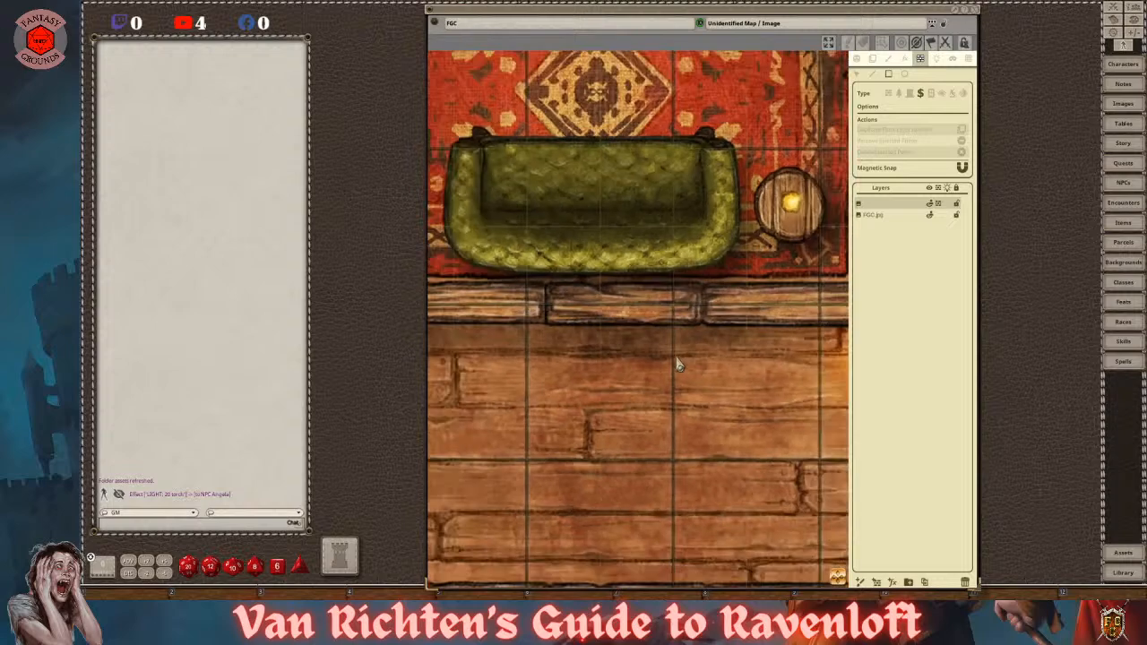
{"action": "left_click_drag", "start_coordinate": [449, 179], "coordinate": [576, 171]}
{"action": "scroll", "coordinate": [569, 304], "scroll_direction": "up", "scroll_amount": 2}
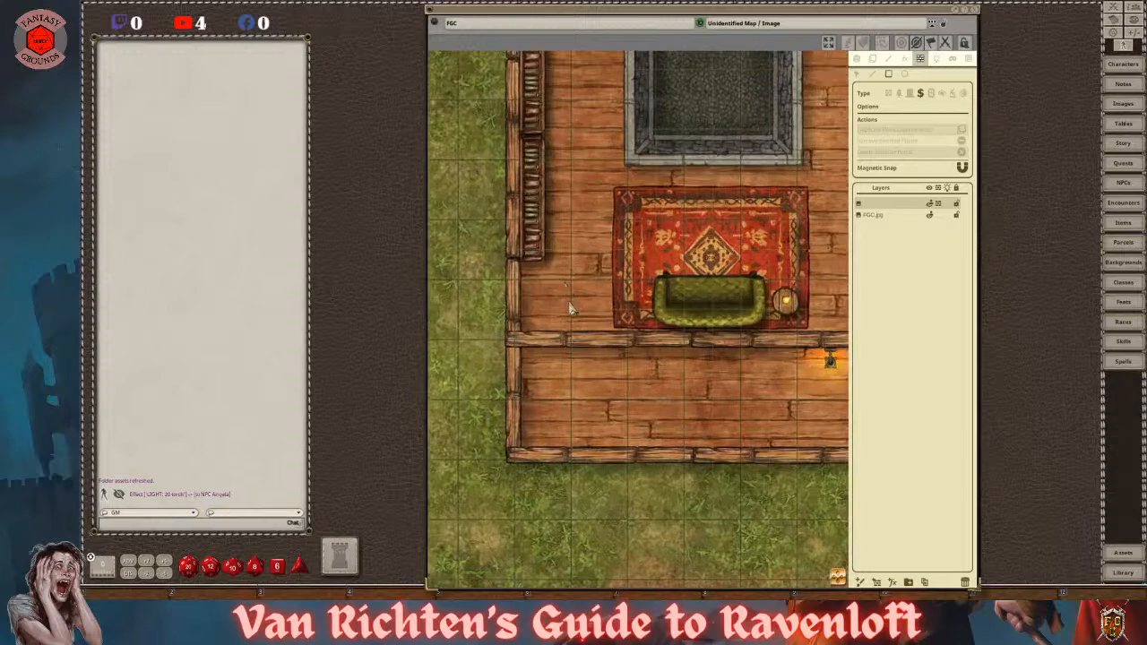
{"action": "scroll", "coordinate": [568, 349], "scroll_direction": "up", "scroll_amount": 4}
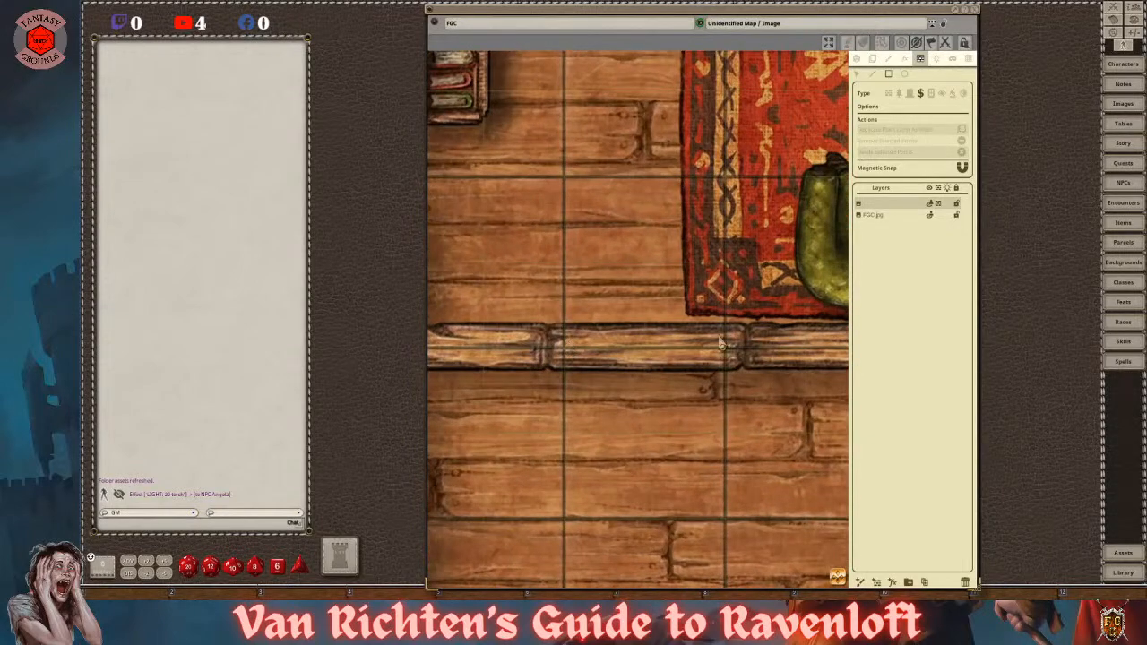
- Lock the FGC.jpg layer and draw a rectangular toggleable wall occluder over the second plank from the interior wall's west end
{"action": "scroll", "coordinate": [685, 337], "scroll_direction": "down", "scroll_amount": 3}
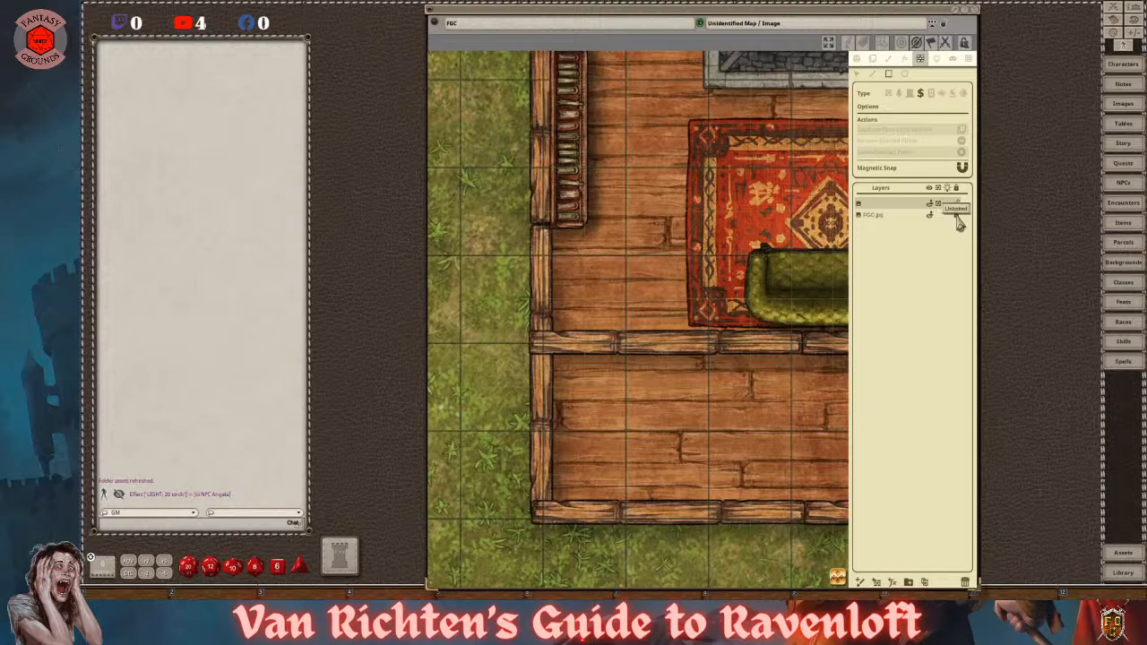
{"action": "scroll", "coordinate": [596, 240], "scroll_direction": "down", "scroll_amount": 4}
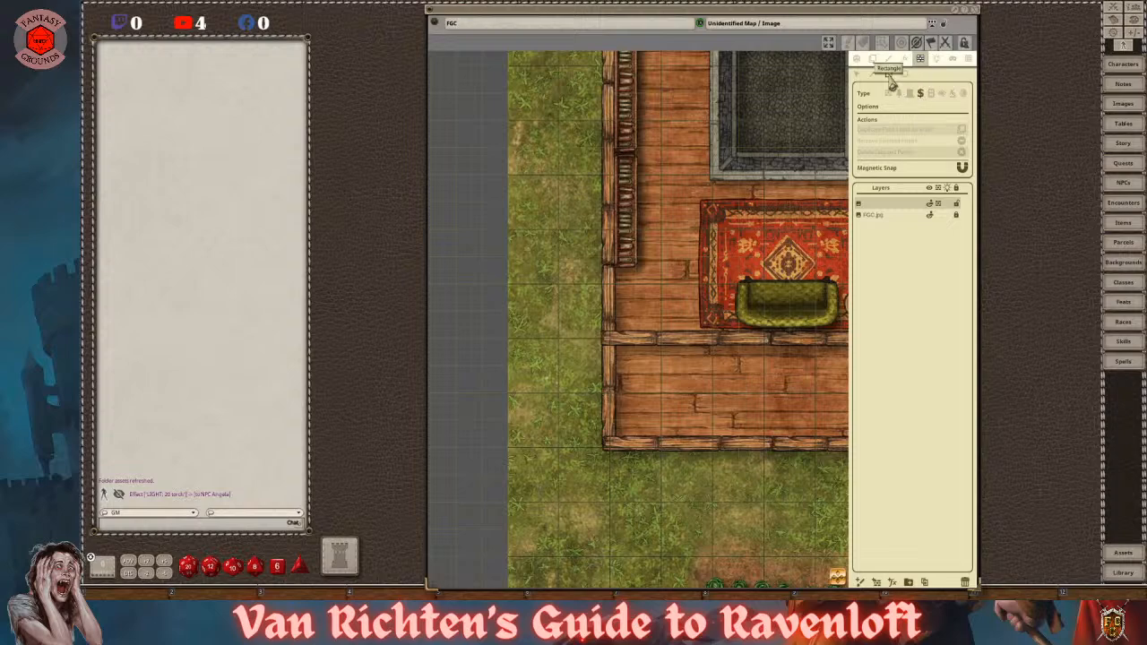
{"action": "scroll", "coordinate": [733, 399], "scroll_direction": "up", "scroll_amount": 5}
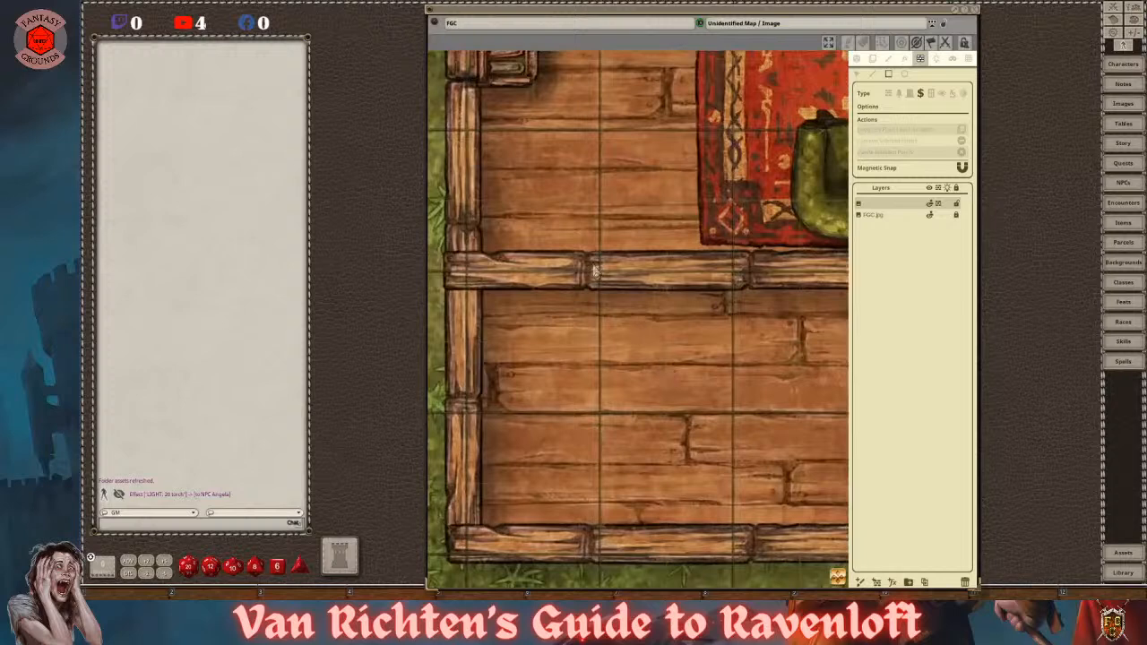
{"action": "left_click_drag", "start_coordinate": [632, 267], "coordinate": [751, 295]}
{"action": "scroll", "coordinate": [742, 287], "scroll_direction": "down", "scroll_amount": 3}
{"action": "scroll", "coordinate": [643, 292], "scroll_direction": "up", "scroll_amount": 5}
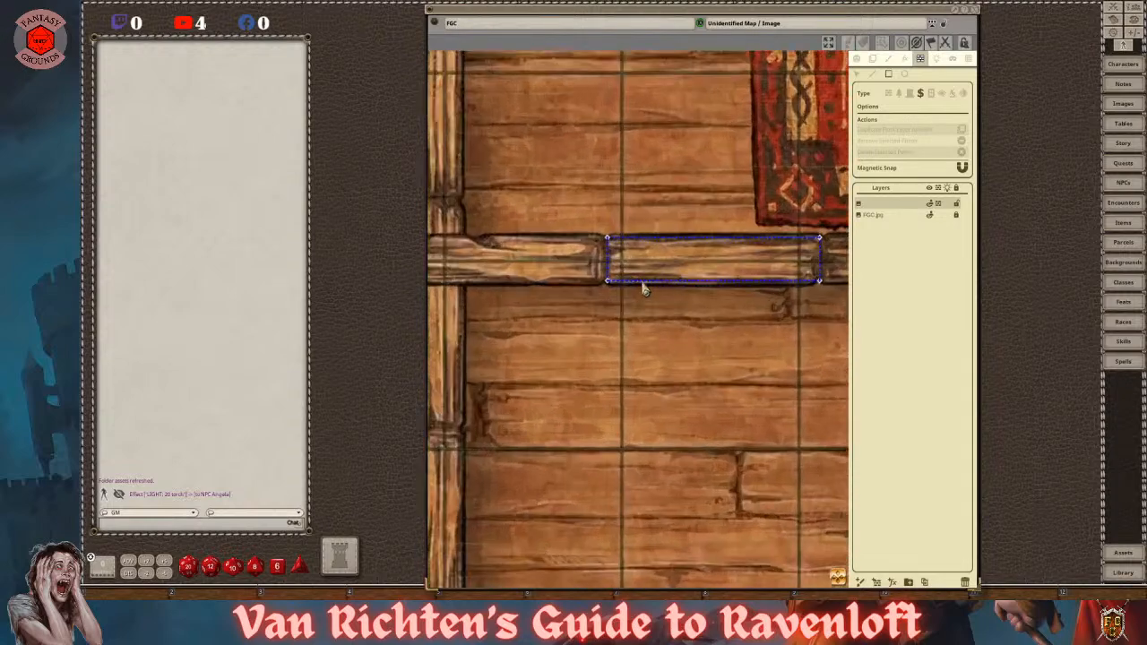
- Select the northwest corner point of the toggleable wall occluder and check its fit against the plank
{"action": "scroll", "coordinate": [643, 291], "scroll_direction": "up", "scroll_amount": 2}
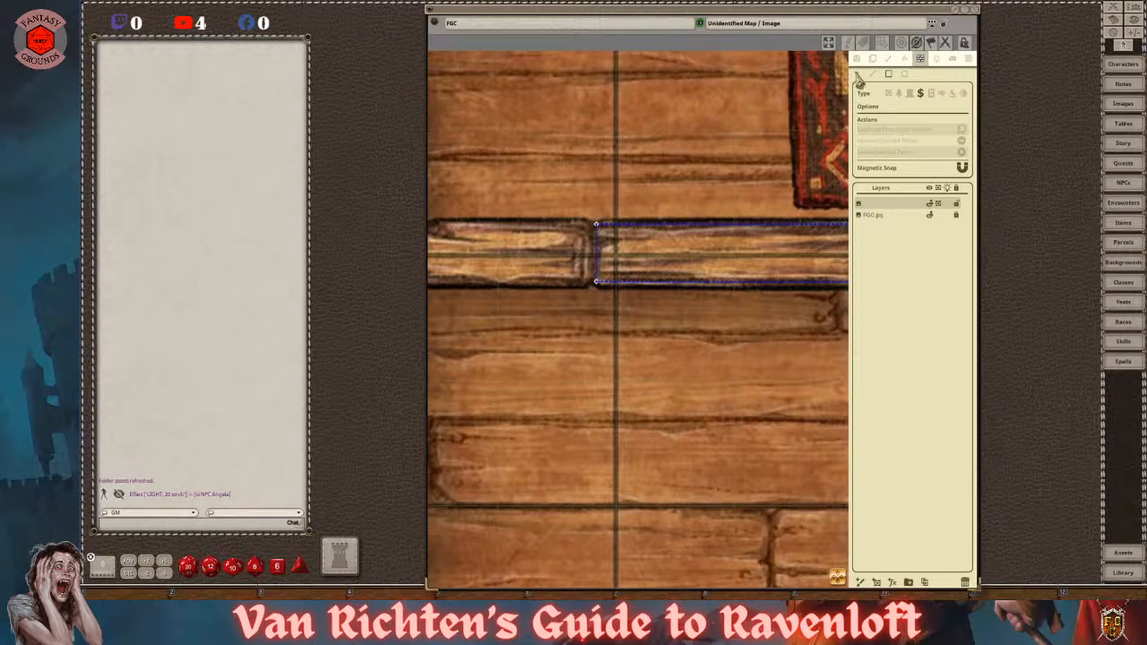
{"action": "scroll", "coordinate": [565, 263], "scroll_direction": "up", "scroll_amount": 1}
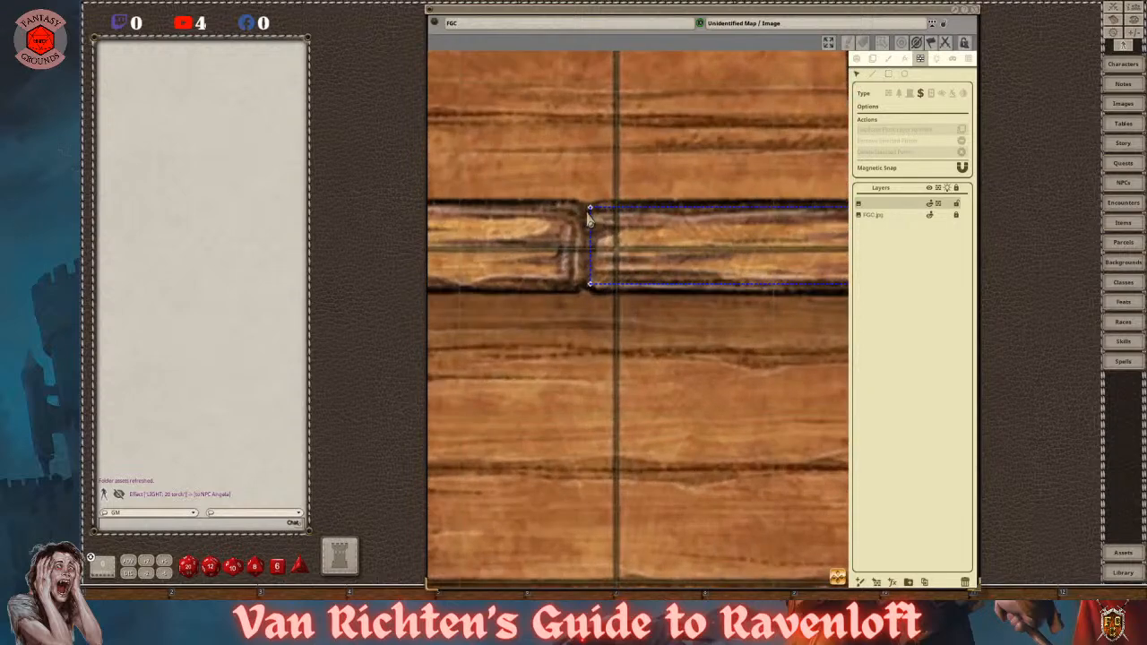
{"action": "left_click", "coordinate": [589, 209]}
{"action": "scroll", "coordinate": [702, 269], "scroll_direction": "down", "scroll_amount": 4}
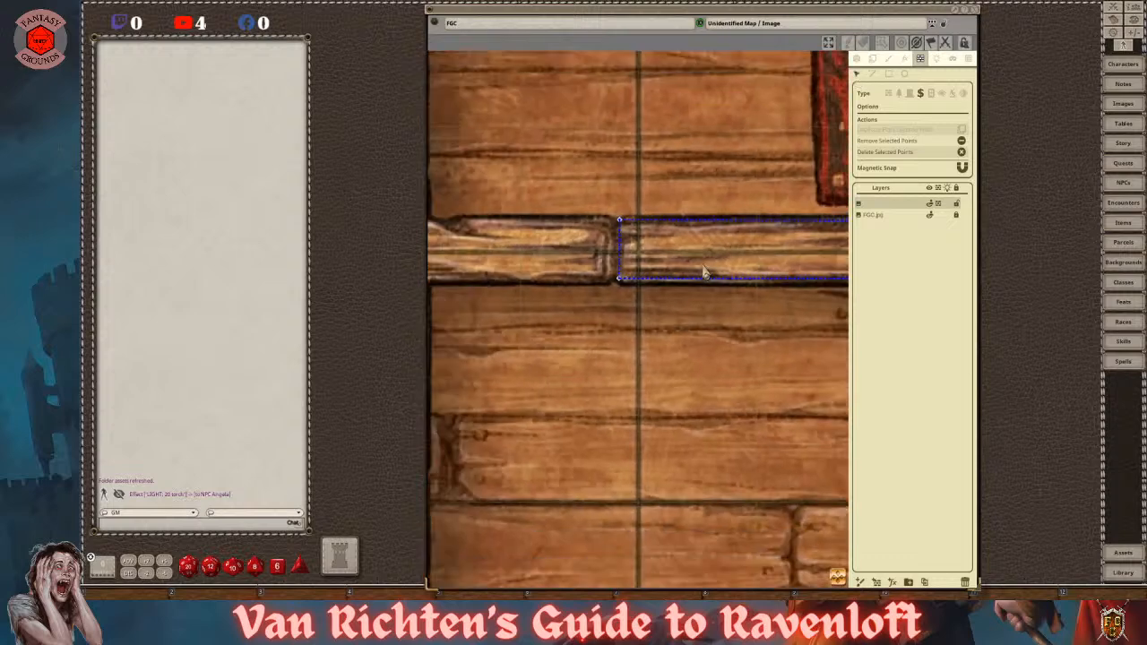
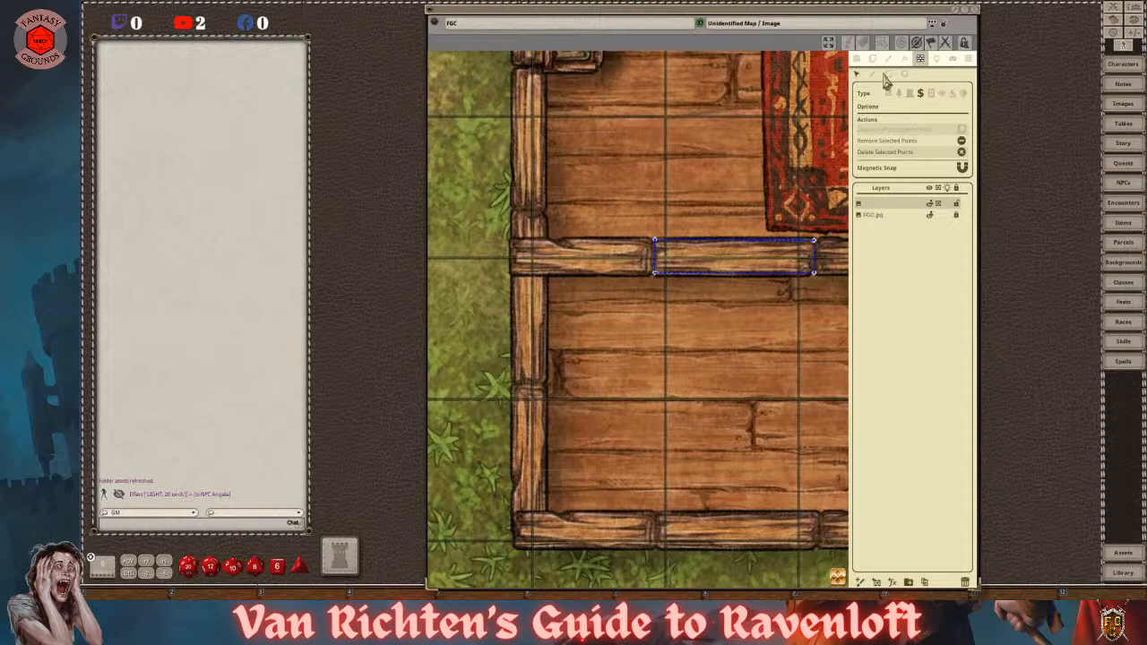
- Examine the toggleable wall section with the occluder outlines hidden and shown, and review all occluders placed around the cabin
{"action": "left_click", "coordinate": [872, 59]}
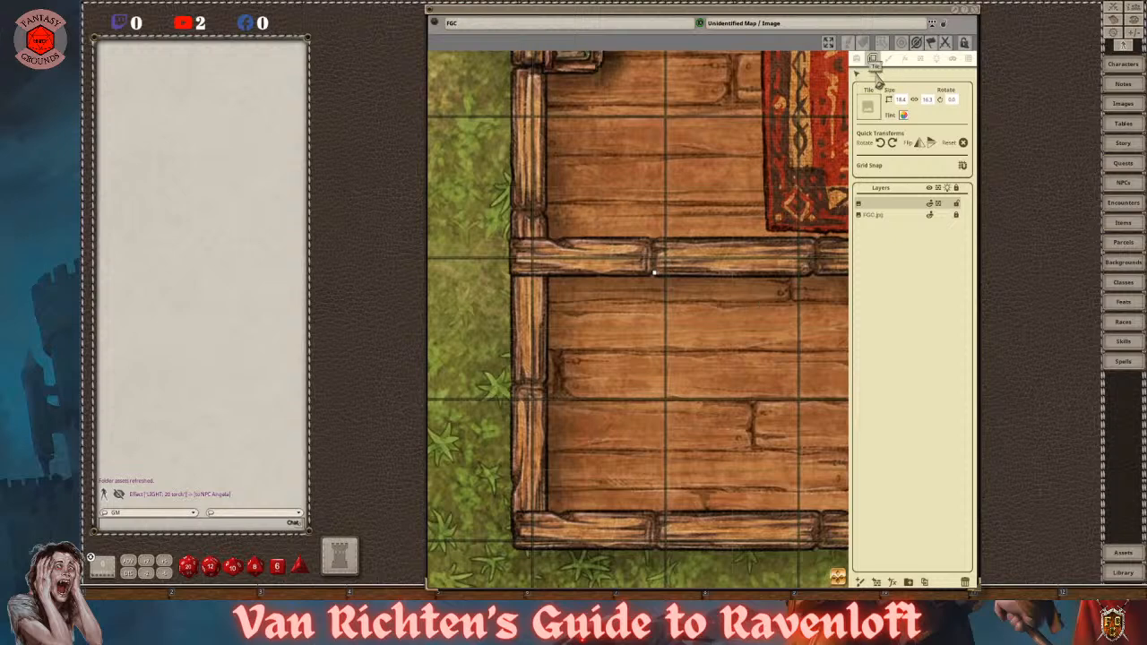
{"action": "left_click", "coordinate": [921, 59]}
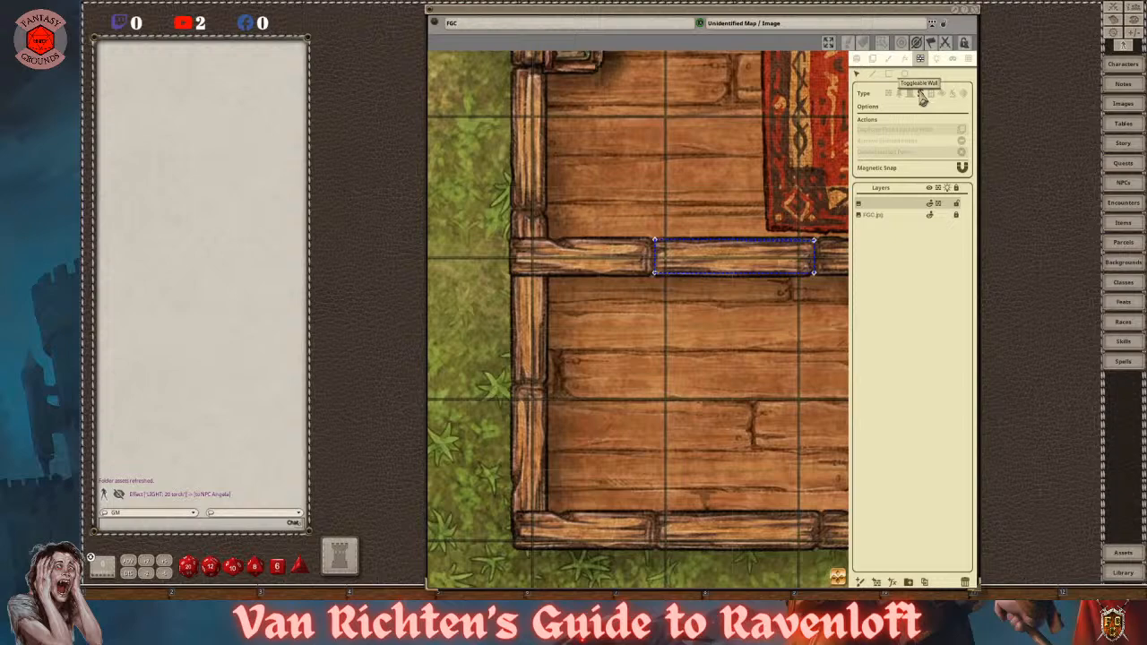
{"action": "scroll", "coordinate": [837, 230], "scroll_direction": "down", "scroll_amount": 3}
{"action": "left_click_drag", "start_coordinate": [840, 578], "coordinate": [893, 571]}
{"action": "scroll", "coordinate": [758, 425], "scroll_direction": "down", "scroll_amount": 3}
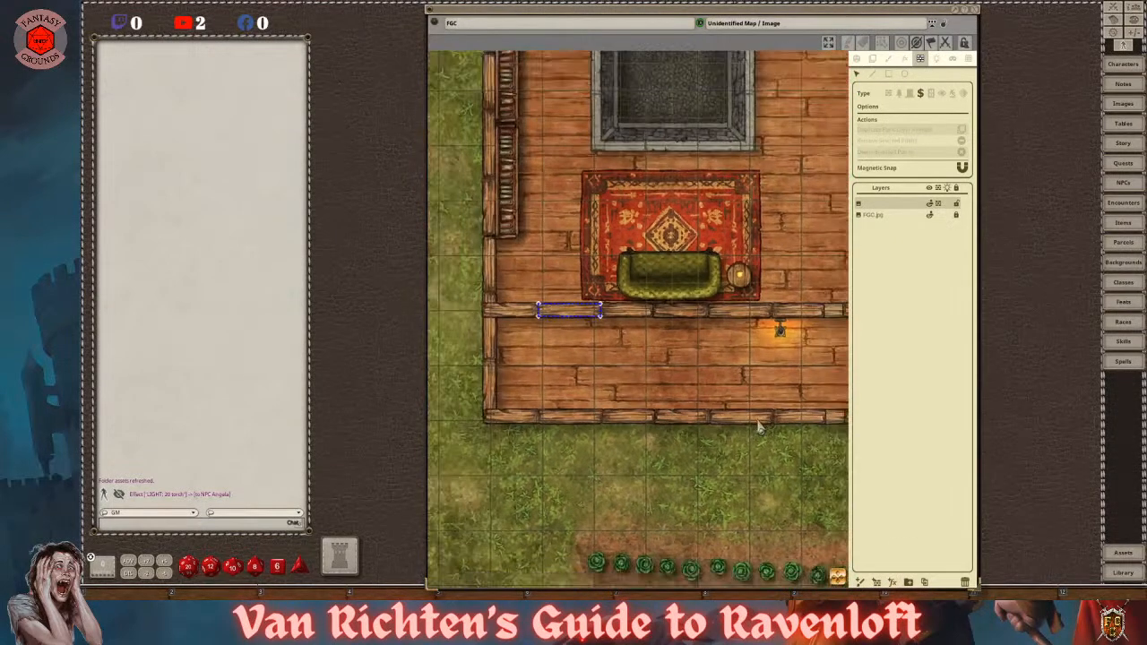
{"action": "scroll", "coordinate": [758, 428], "scroll_direction": "down", "scroll_amount": 2}
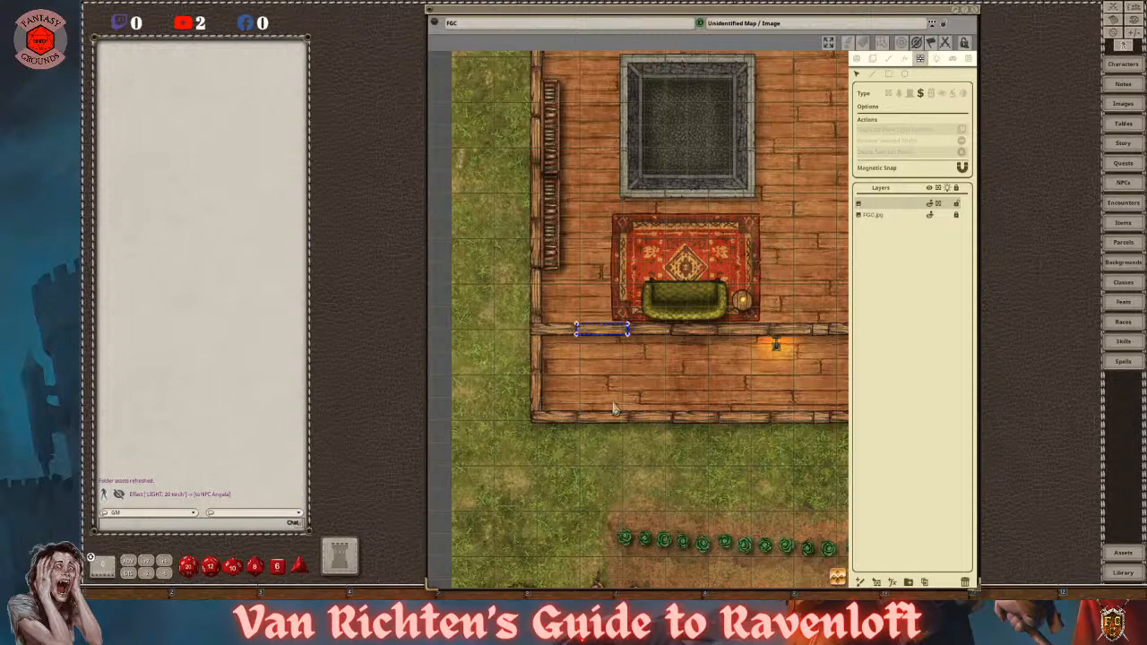
{"action": "scroll", "coordinate": [609, 348], "scroll_direction": "up", "scroll_amount": 3}
{"action": "scroll", "coordinate": [609, 347], "scroll_direction": "down", "scroll_amount": 3}
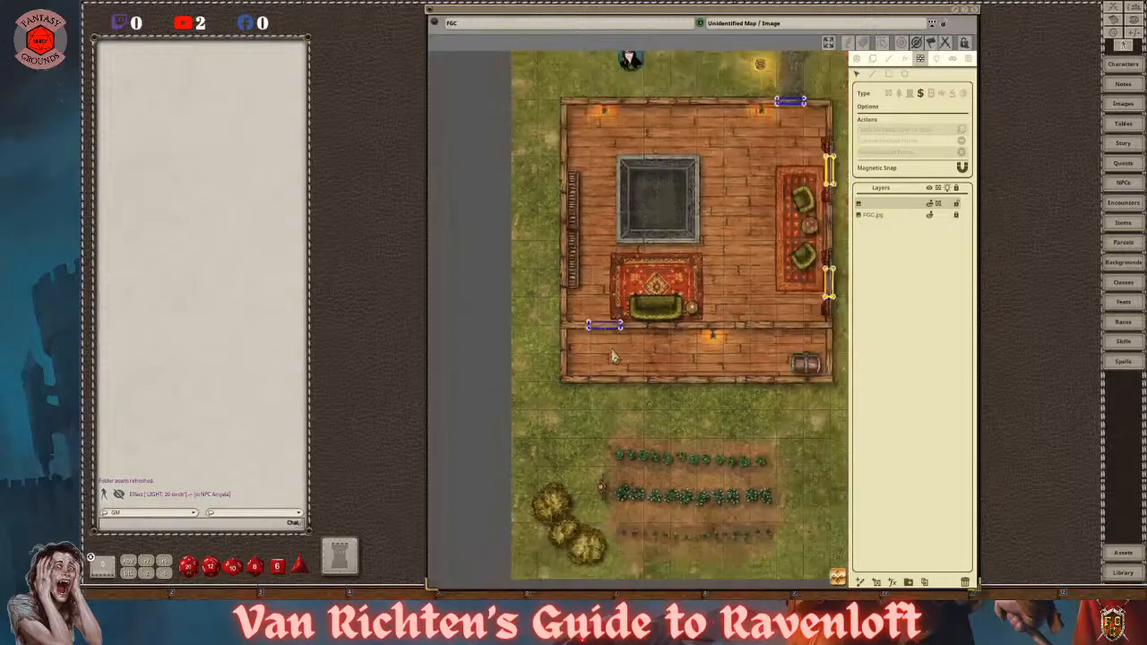
{"action": "scroll", "coordinate": [839, 399], "scroll_direction": "up", "scroll_amount": 2}
{"action": "scroll", "coordinate": [839, 399], "scroll_direction": "down", "scroll_amount": 2}
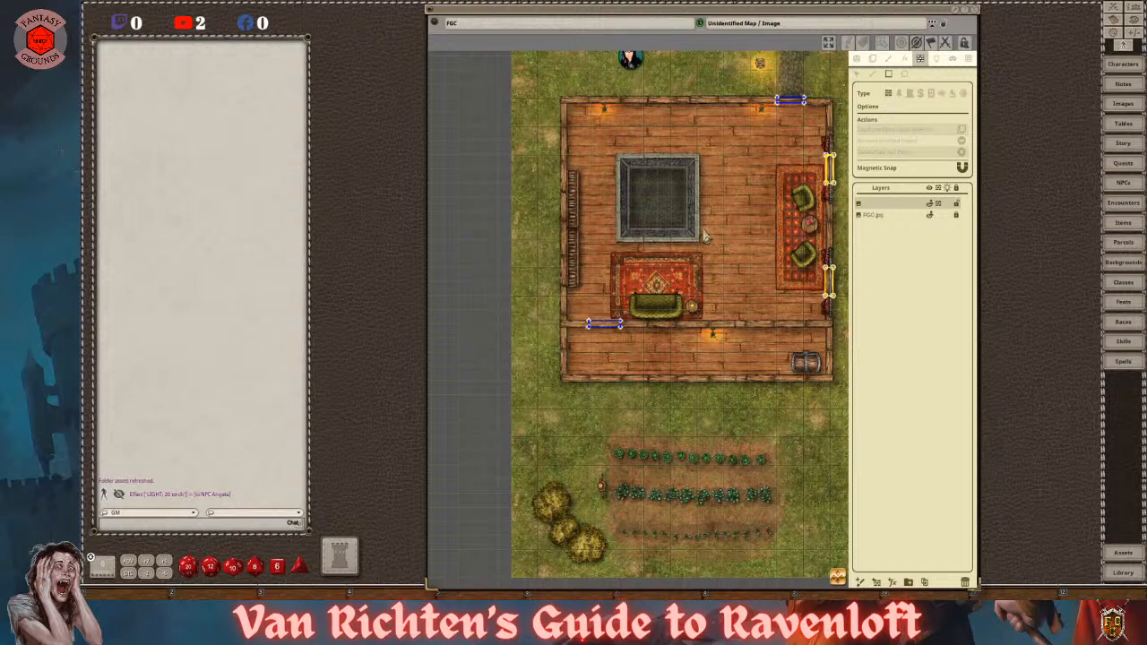
- Draw a rectangular wall occluder along the cabin's outer walls, from its northwest corner to its southeast corner
{"action": "scroll", "coordinate": [579, 155], "scroll_direction": "up", "scroll_amount": 4}
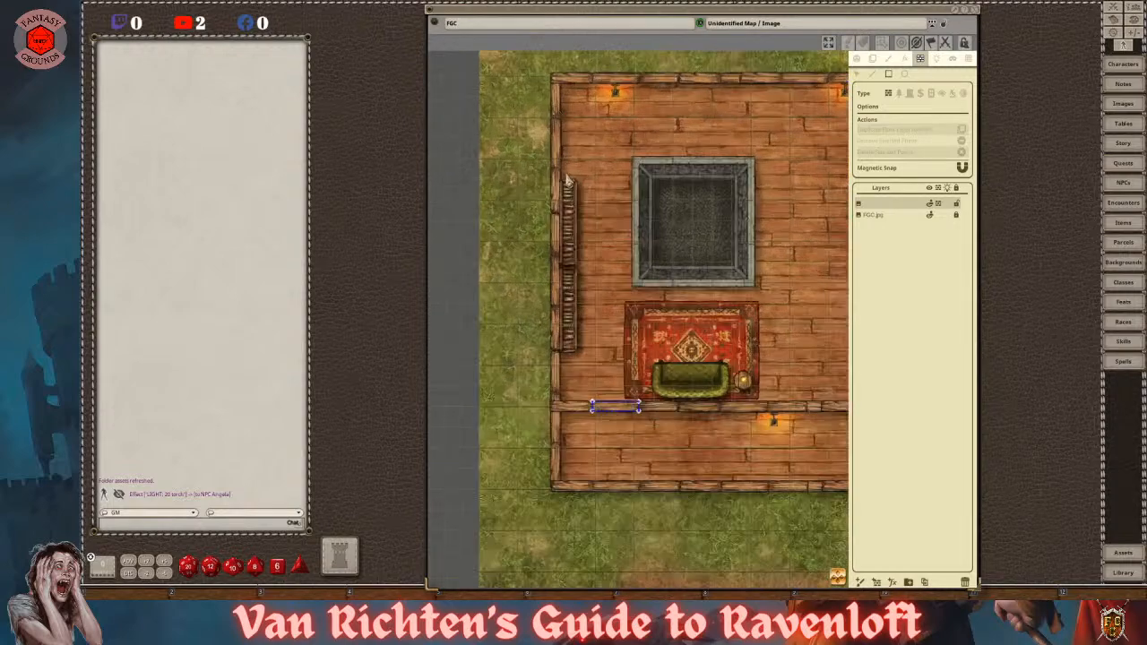
{"action": "left_click_drag", "start_coordinate": [839, 579], "coordinate": [857, 556]}
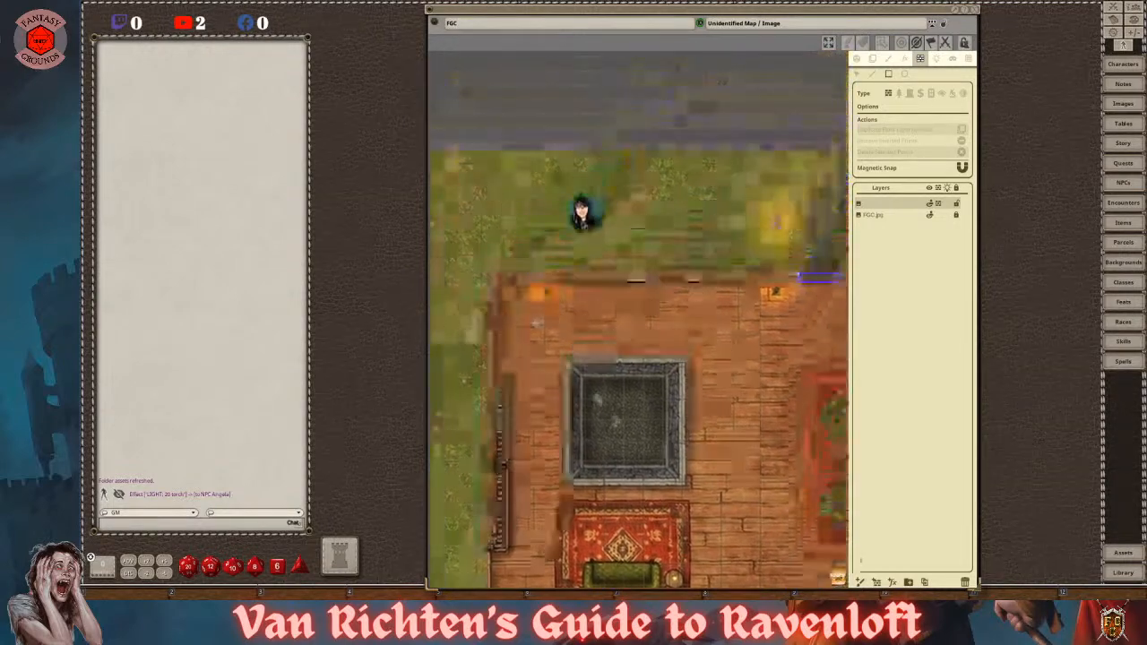
{"action": "scroll", "coordinate": [529, 279], "scroll_direction": "up", "scroll_amount": 4}
{"action": "scroll", "coordinate": [527, 276], "scroll_direction": "up", "scroll_amount": 4}
{"action": "scroll", "coordinate": [527, 276], "scroll_direction": "down", "scroll_amount": 4}
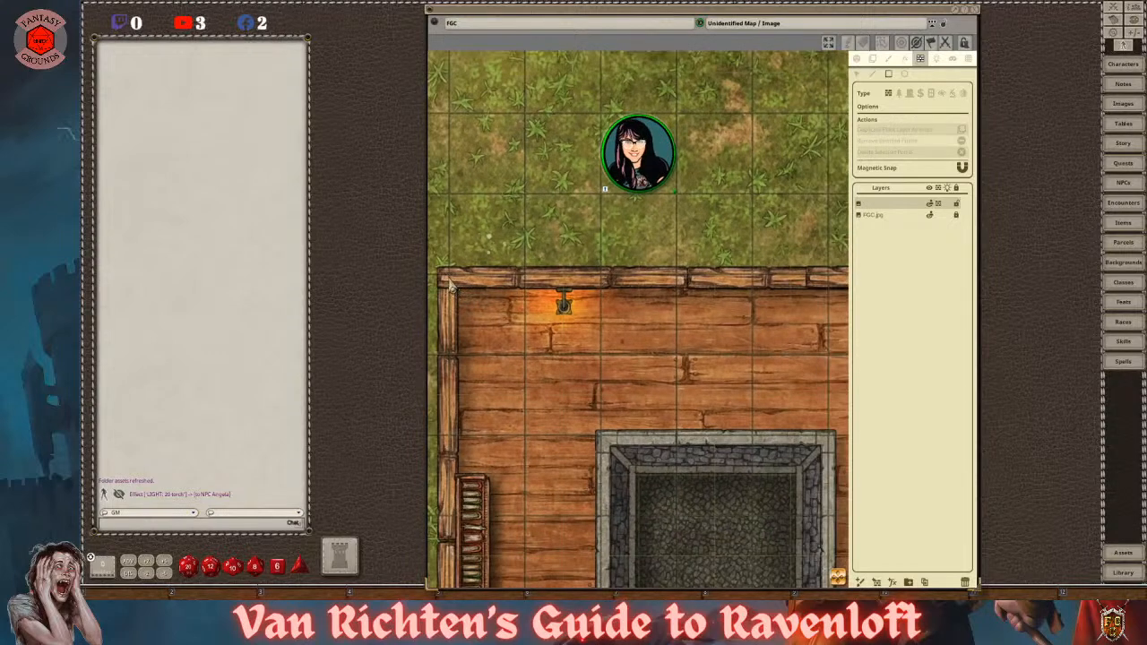
{"action": "scroll", "coordinate": [452, 286], "scroll_direction": "down", "scroll_amount": 5}
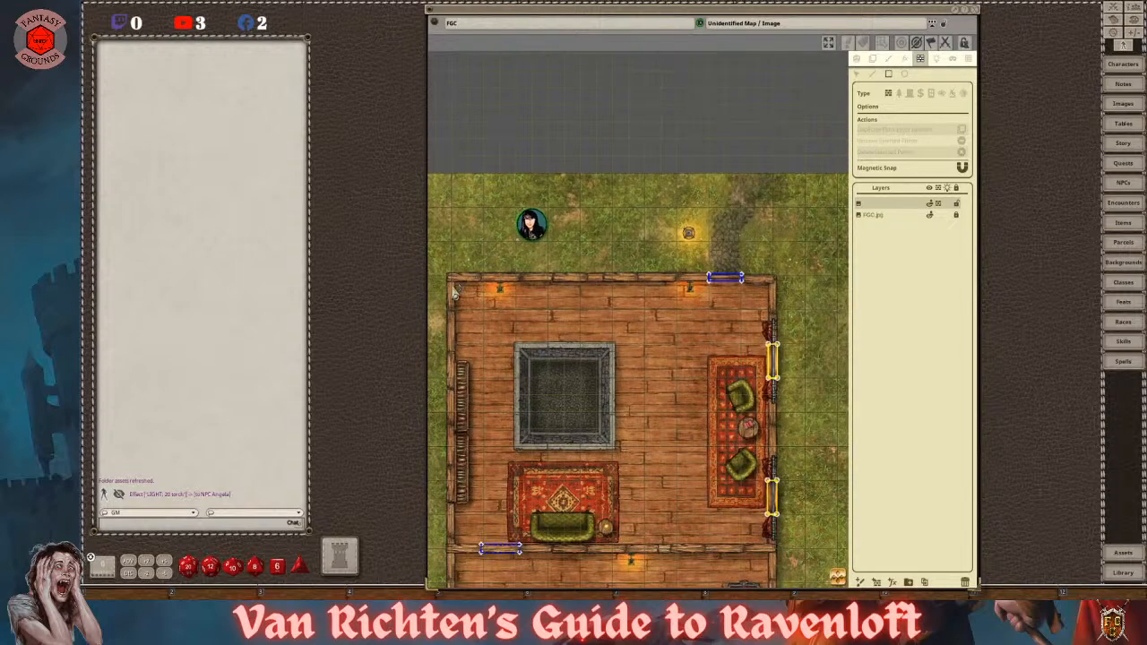
{"action": "left_click_drag", "start_coordinate": [838, 584], "coordinate": [808, 587]}
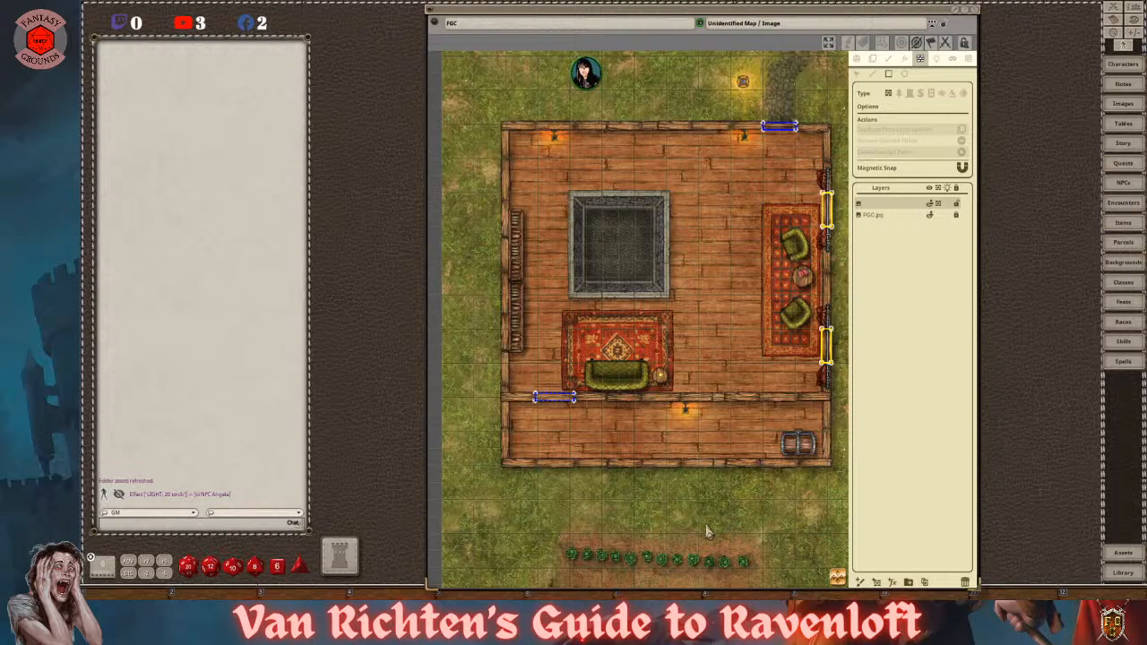
{"action": "mouse_move", "coordinate": [719, 509]}
{"action": "left_mouse_down"}
{"action": "mouse_move", "coordinate": [719, 476]}
{"action": "mouse_move", "coordinate": [715, 501]}
{"action": "left_mouse_up"}
{"action": "left_click_drag", "start_coordinate": [695, 340], "coordinate": [662, 395]}
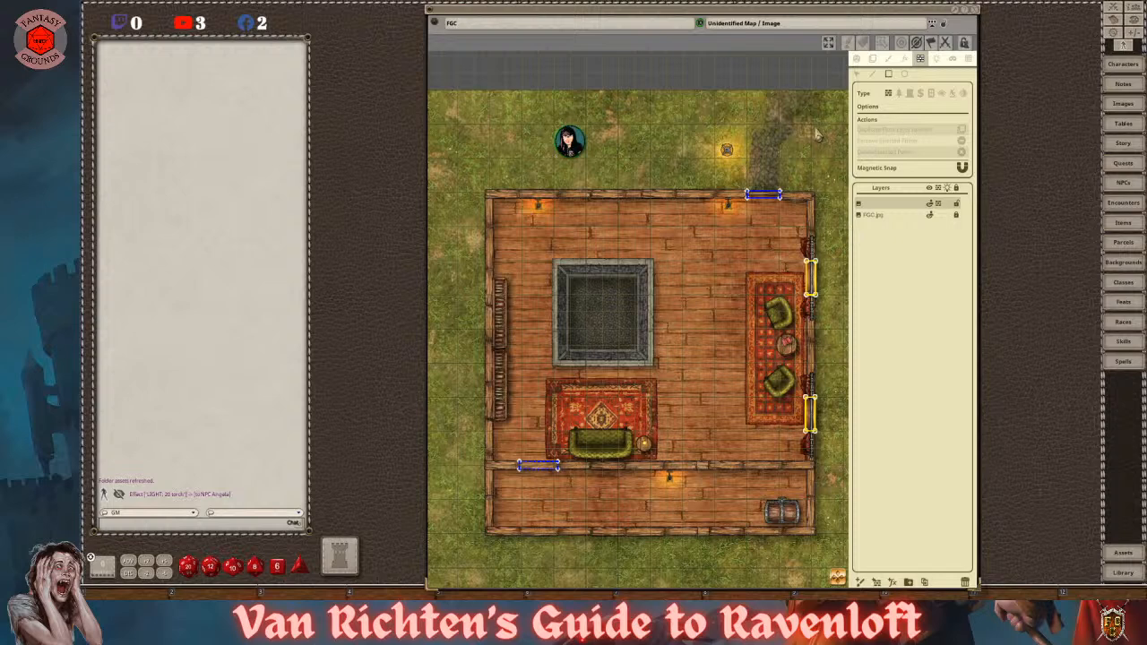
{"action": "scroll", "coordinate": [640, 412], "scroll_direction": "up", "scroll_amount": 1}
{"action": "scroll", "coordinate": [639, 412], "scroll_direction": "down", "scroll_amount": 3}
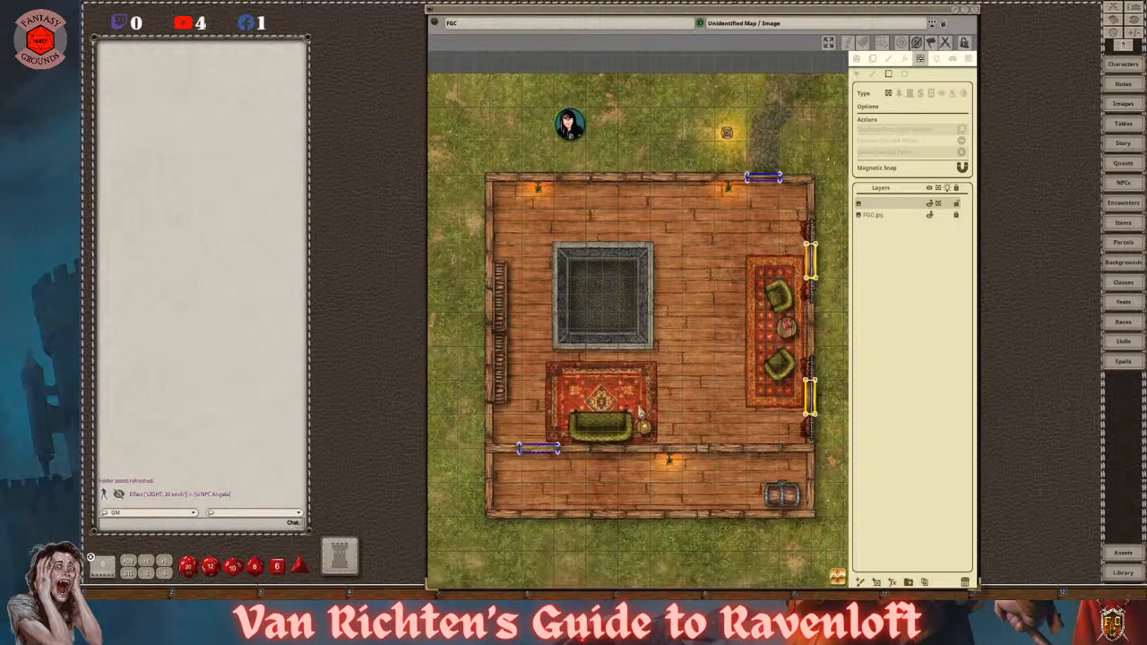
{"action": "scroll", "coordinate": [636, 409], "scroll_direction": "up", "scroll_amount": 1}
{"action": "left_click_drag", "start_coordinate": [491, 183], "coordinate": [814, 517]}
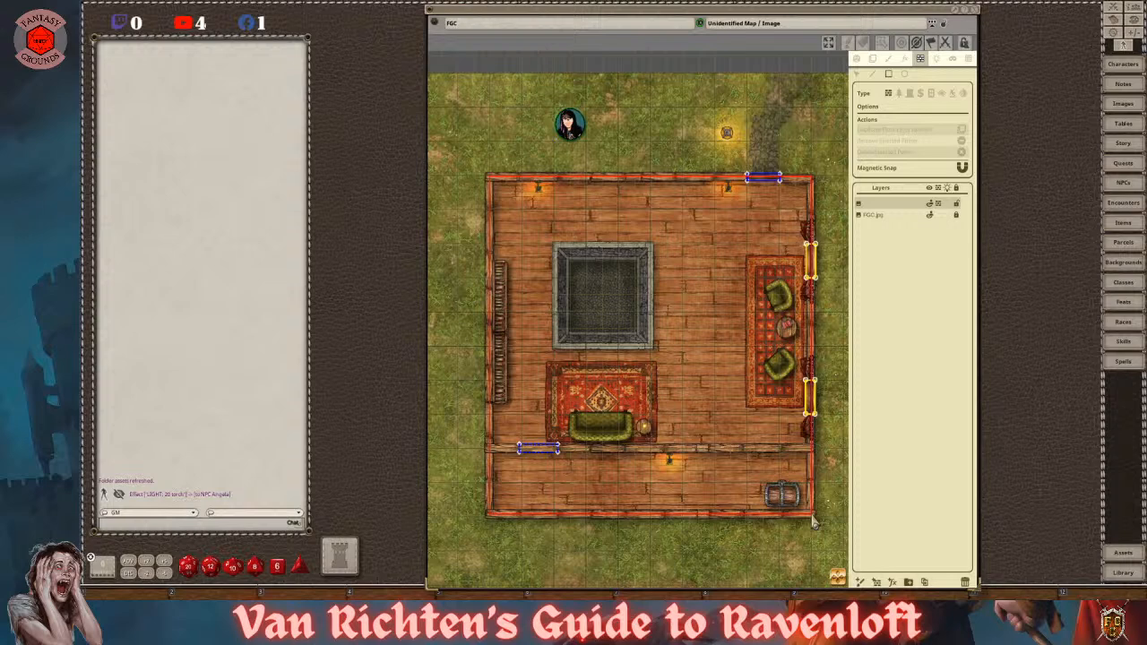
- Examine the outer wall occluder and the interior wall separating the main room from the chest room
{"action": "scroll", "coordinate": [738, 480], "scroll_direction": "down", "scroll_amount": 4}
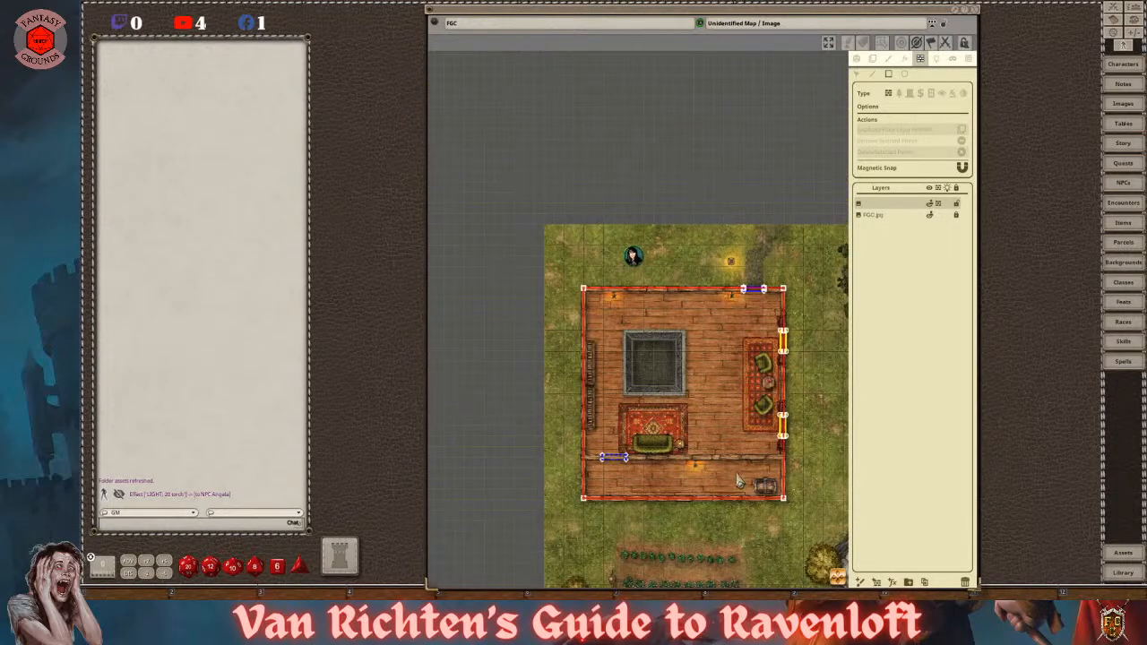
{"action": "scroll", "coordinate": [650, 443], "scroll_direction": "up", "scroll_amount": 5}
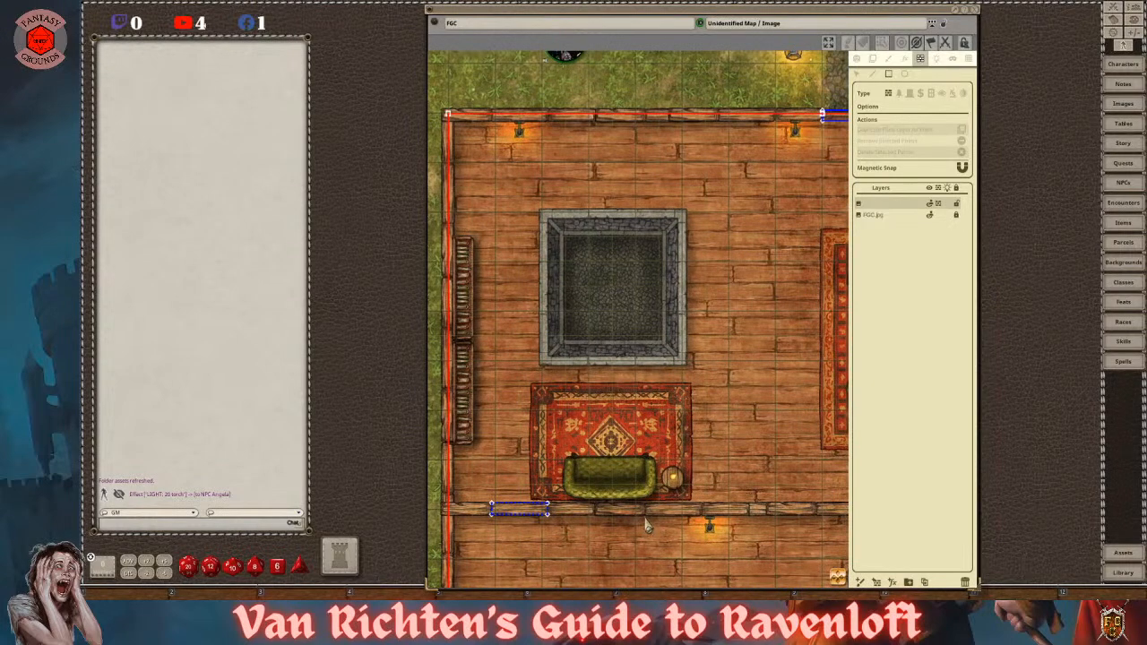
{"action": "scroll", "coordinate": [642, 526], "scroll_direction": "down", "scroll_amount": 3}
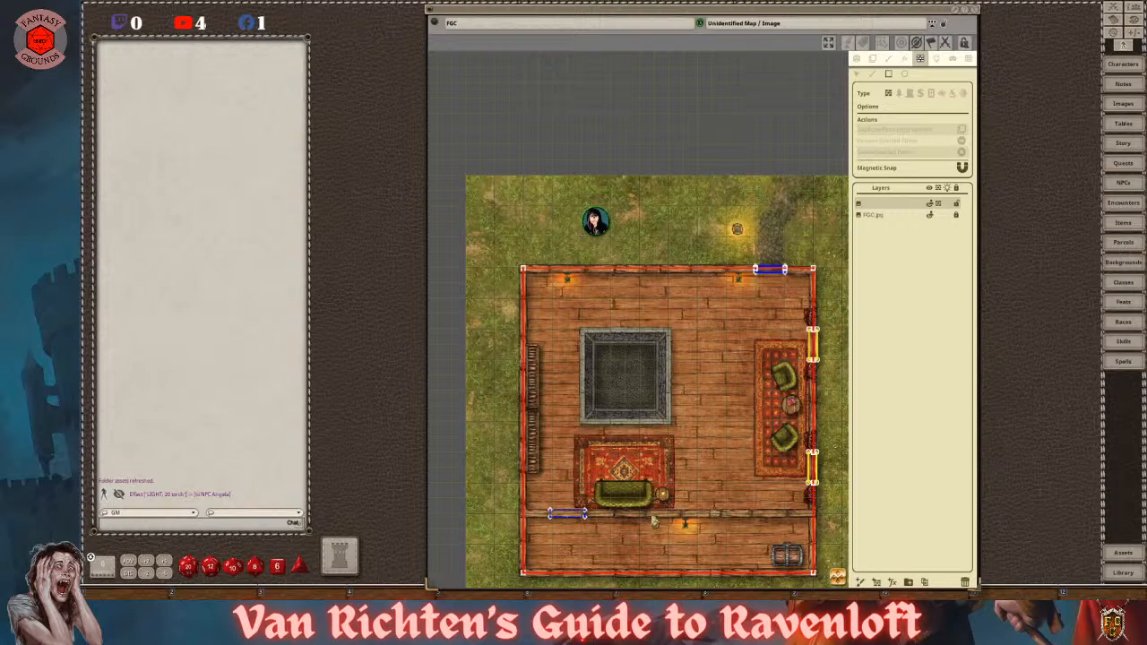
{"action": "left_click_drag", "start_coordinate": [562, 520], "coordinate": [516, 378]}
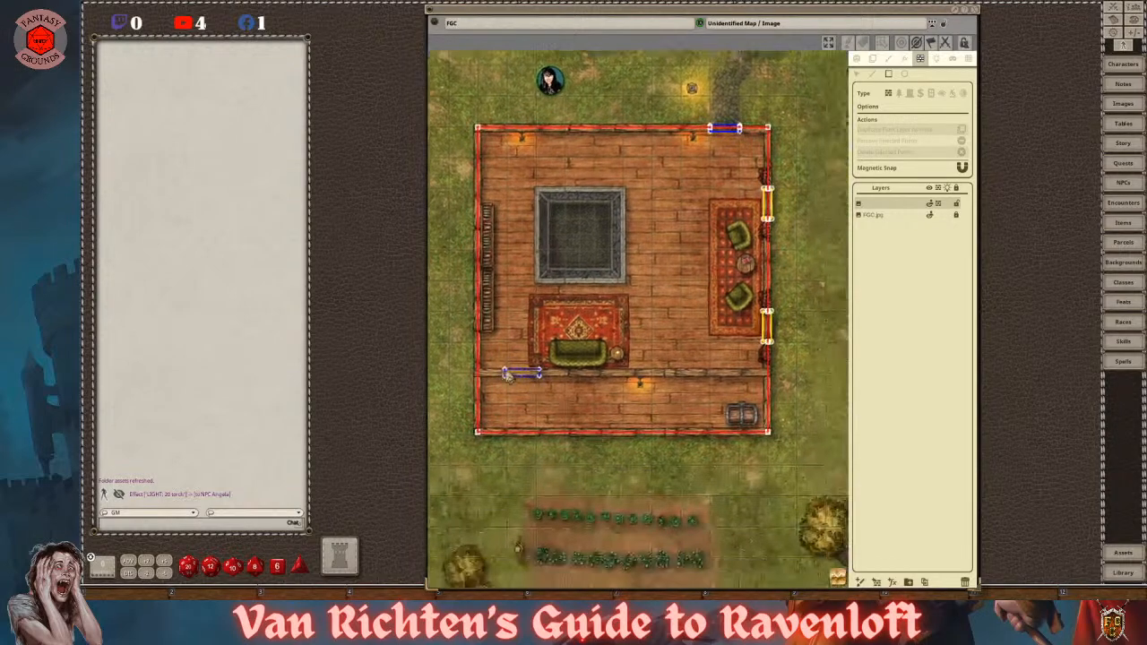
{"action": "scroll", "coordinate": [535, 382], "scroll_direction": "up", "scroll_amount": 4}
{"action": "scroll", "coordinate": [553, 395], "scroll_direction": "down", "scroll_amount": 1}
{"action": "left_click_drag", "start_coordinate": [743, 461], "coordinate": [699, 439]}
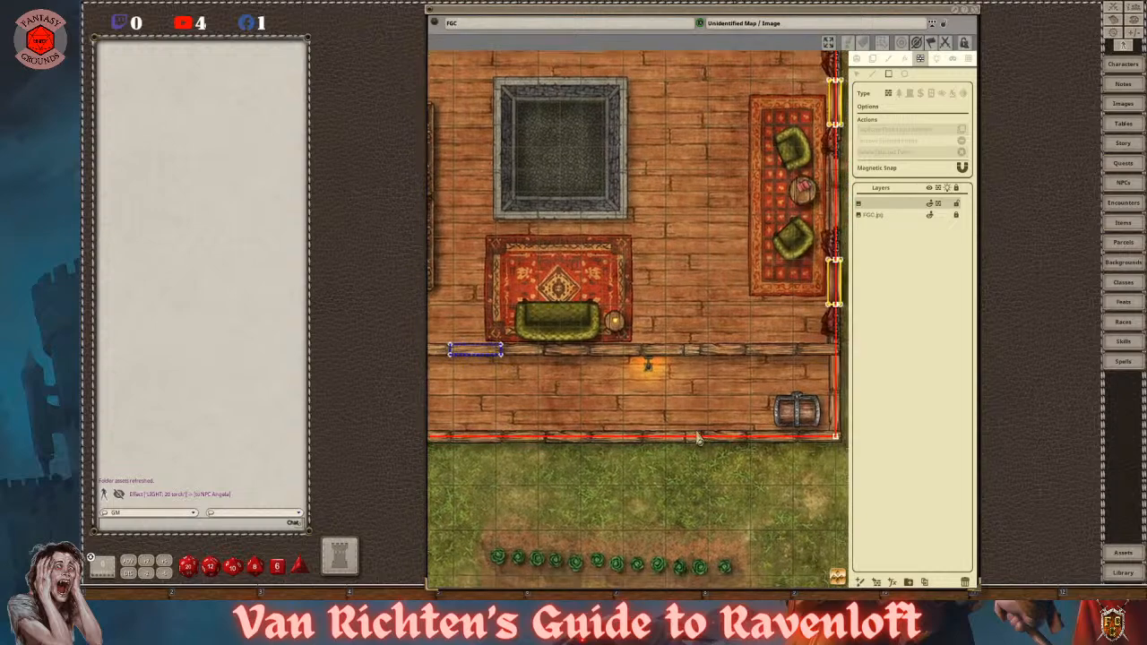
{"action": "scroll", "coordinate": [699, 438], "scroll_direction": "down", "scroll_amount": 1}
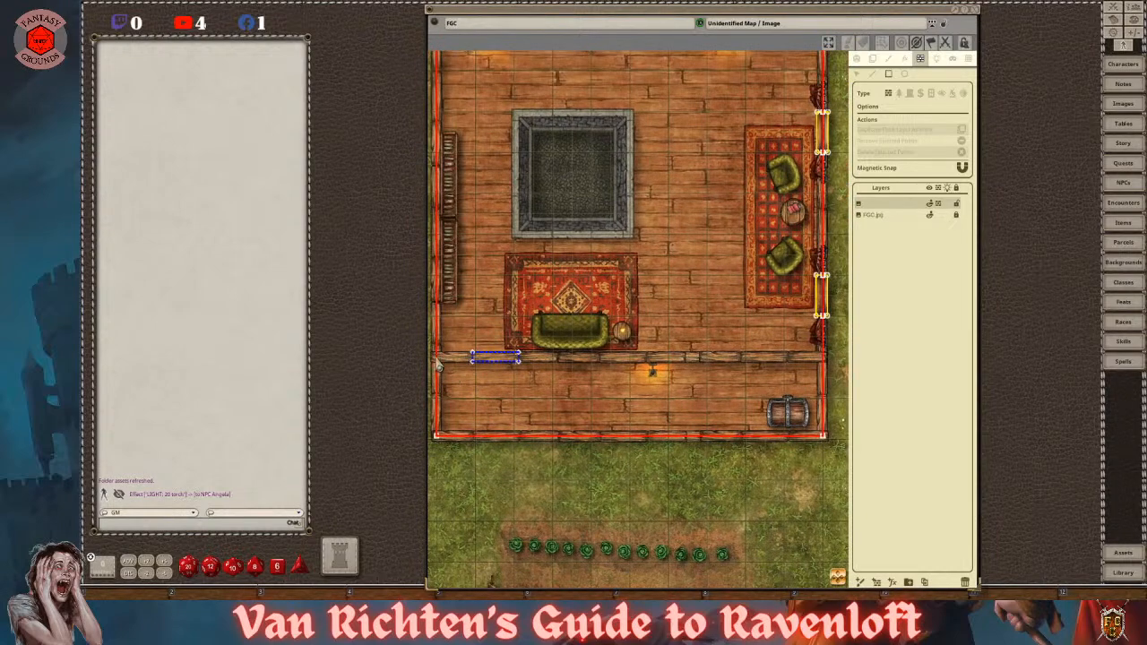
{"action": "scroll", "coordinate": [441, 363], "scroll_direction": "up", "scroll_amount": 2}
- Draw a straight line wall occluder along the interior wall's center, from the west outer wall to the east outer wall
{"action": "left_click", "coordinate": [873, 74]}
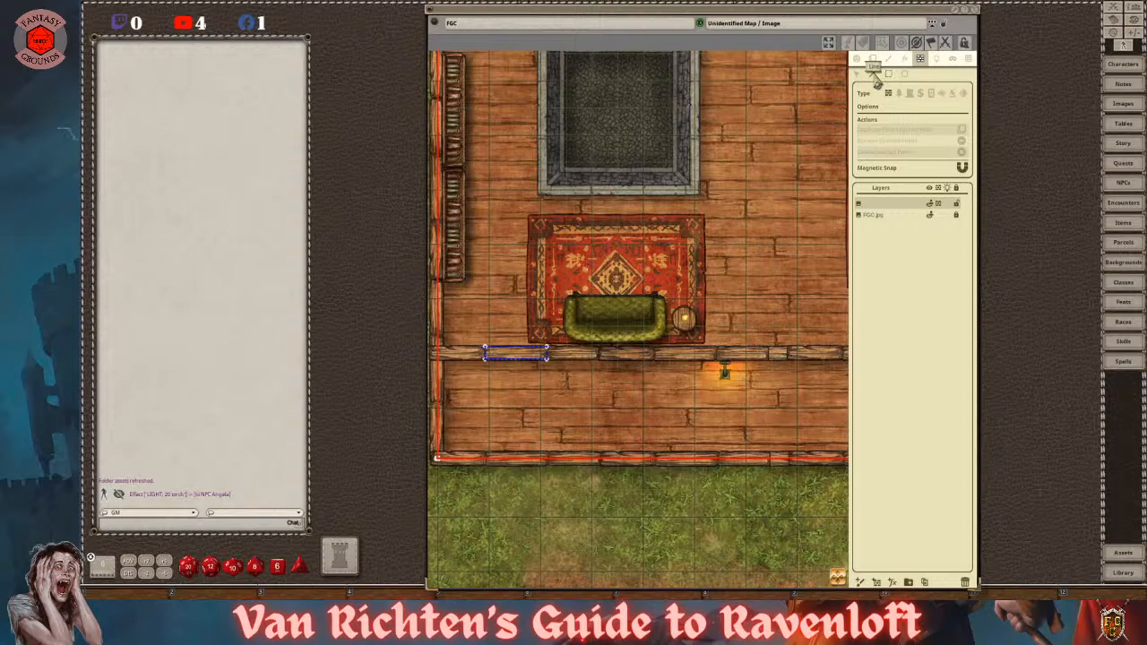
{"action": "scroll", "coordinate": [459, 408], "scroll_direction": "down", "scroll_amount": 2}
{"action": "scroll", "coordinate": [466, 384], "scroll_direction": "up", "scroll_amount": 3}
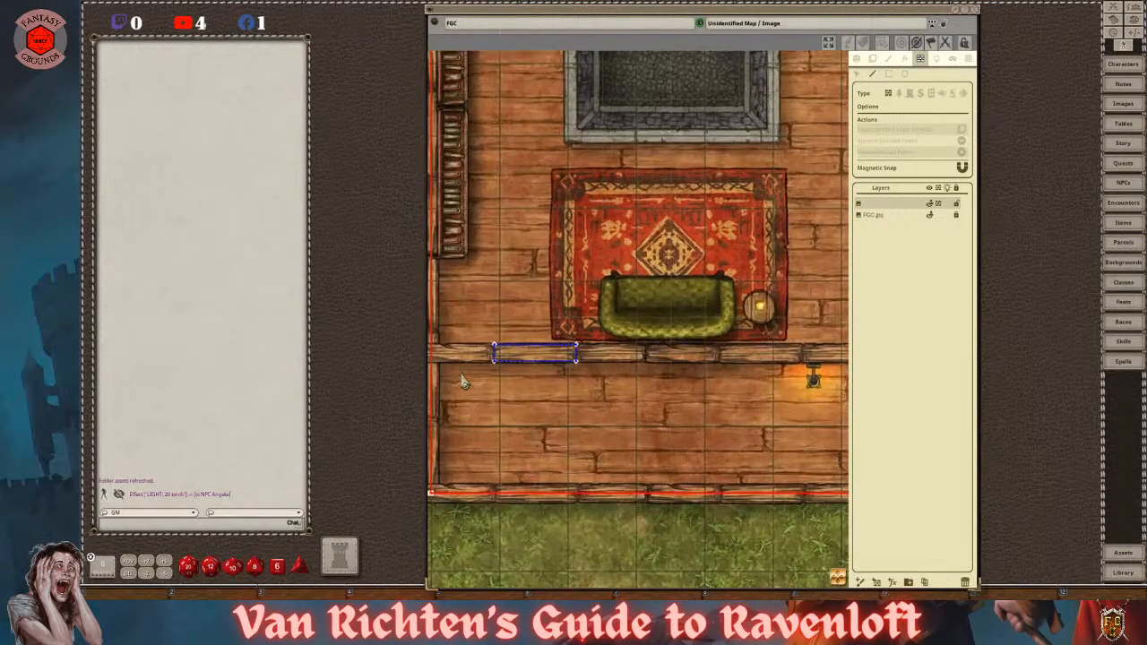
{"action": "scroll", "coordinate": [466, 384], "scroll_direction": "down", "scroll_amount": 1}
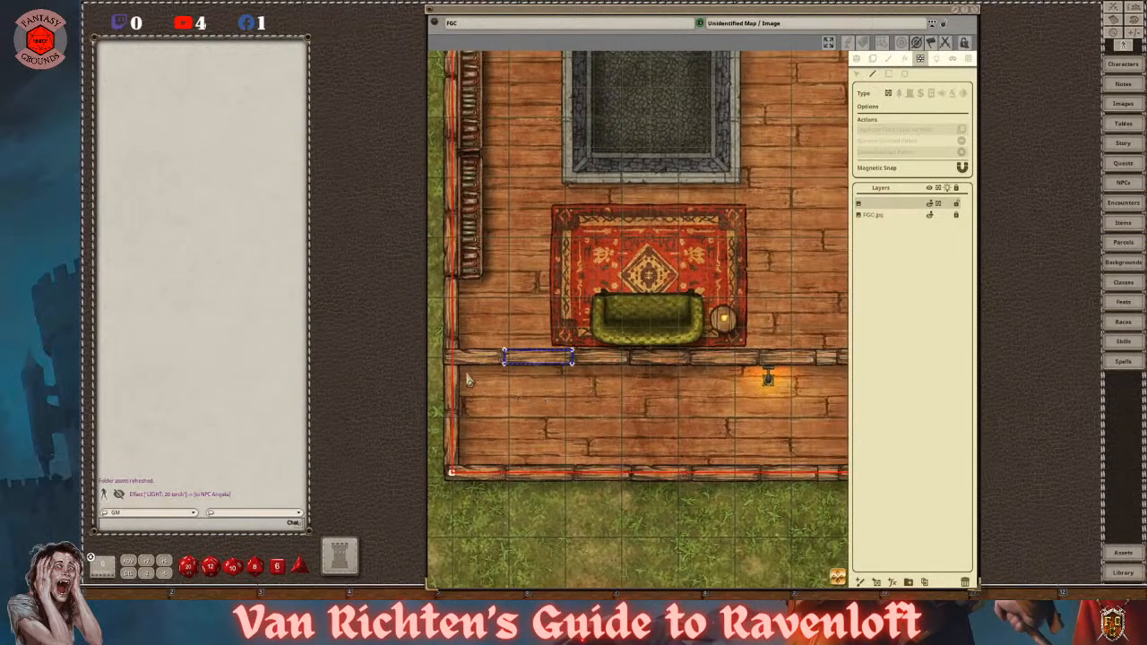
{"action": "scroll", "coordinate": [434, 378], "scroll_direction": "up", "scroll_amount": 5}
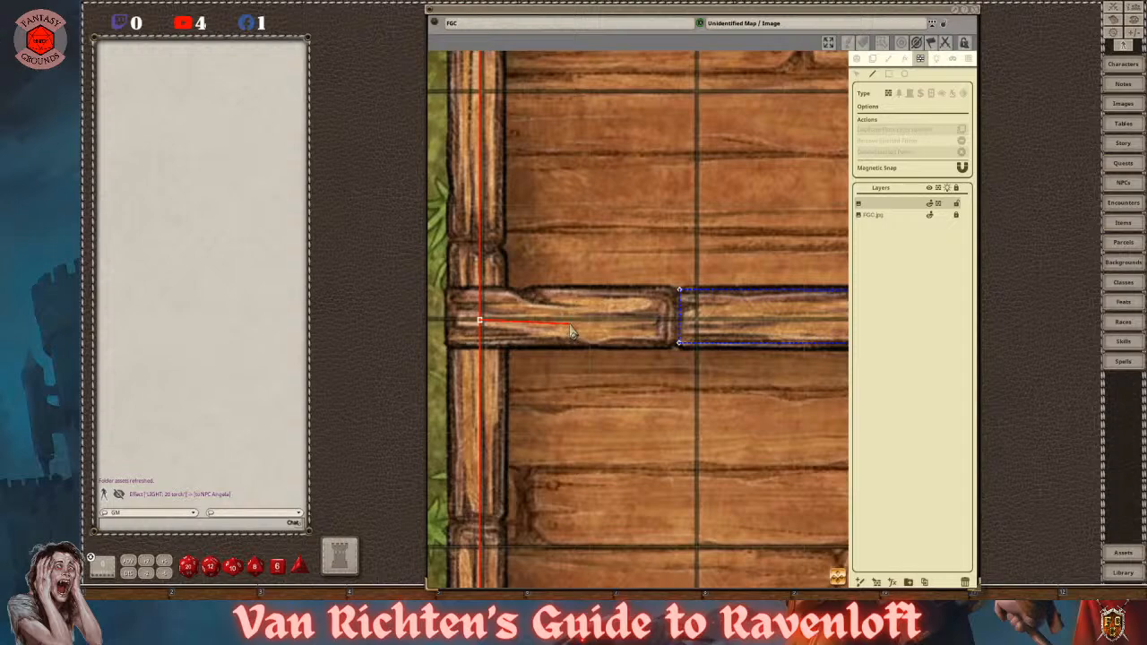
{"action": "scroll", "coordinate": [573, 333], "scroll_direction": "down", "scroll_amount": 5}
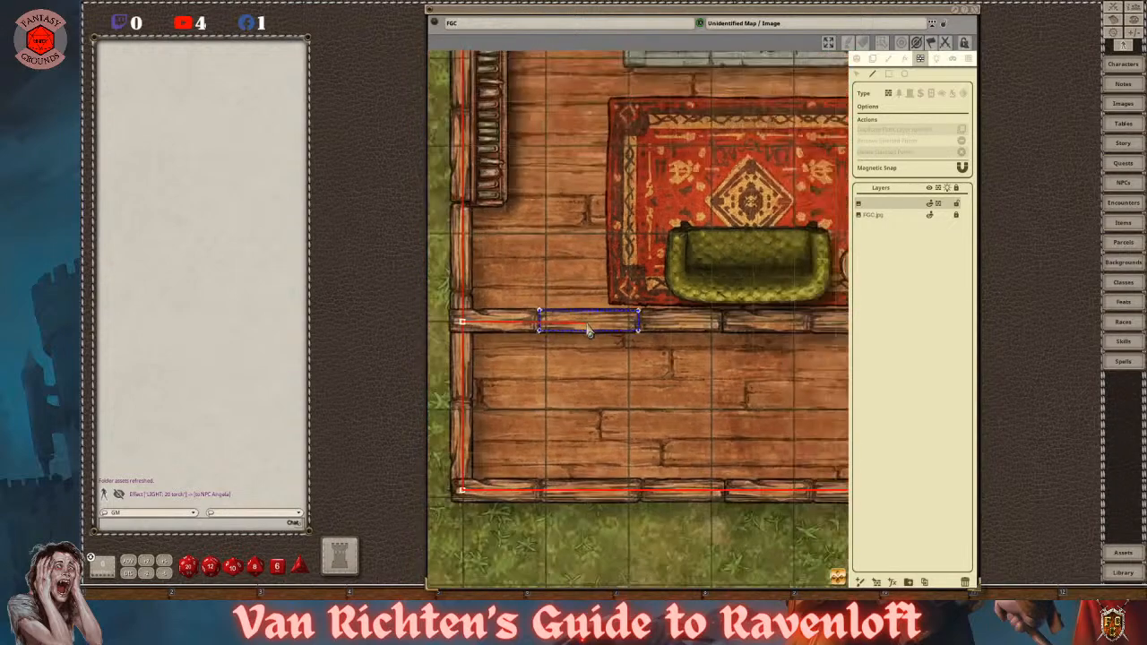
{"action": "scroll", "coordinate": [588, 329], "scroll_direction": "down", "scroll_amount": 3}
{"action": "key", "text": "Right"}
{"action": "key", "text": "Right"}
{"action": "key", "text": "Right"}
{"action": "key", "text": "Right"}
{"action": "key", "text": "Right"}
{"action": "key", "text": "Right"}
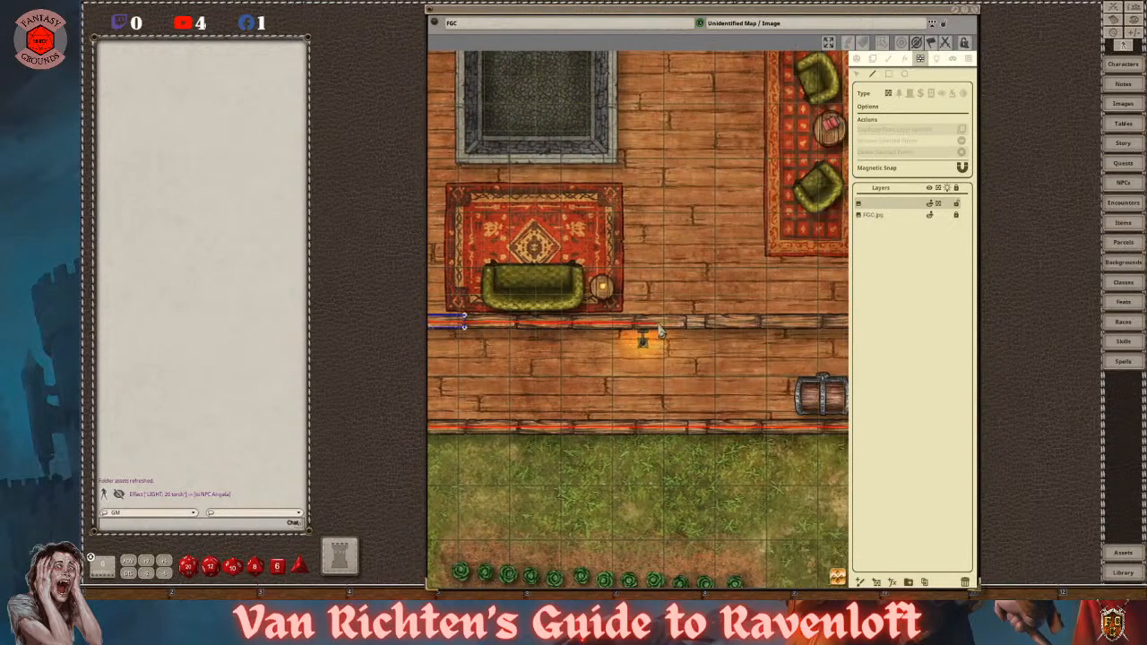
{"action": "key", "text": "Right"}
{"action": "key", "text": "Right"}
{"action": "key", "text": "Right"}
{"action": "key", "text": "Right"}
{"action": "key", "text": "Right"}
{"action": "key", "text": "Right"}
{"action": "scroll", "coordinate": [716, 331], "scroll_direction": "up", "scroll_amount": 3}
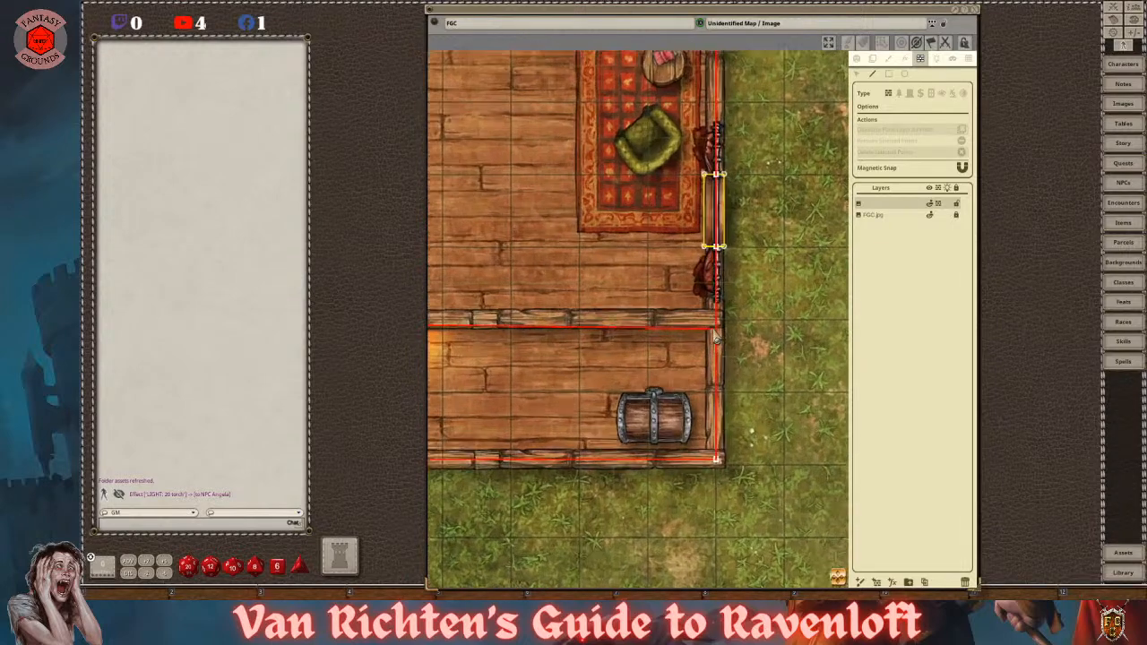
{"action": "scroll", "coordinate": [716, 330], "scroll_direction": "up", "scroll_amount": 5}
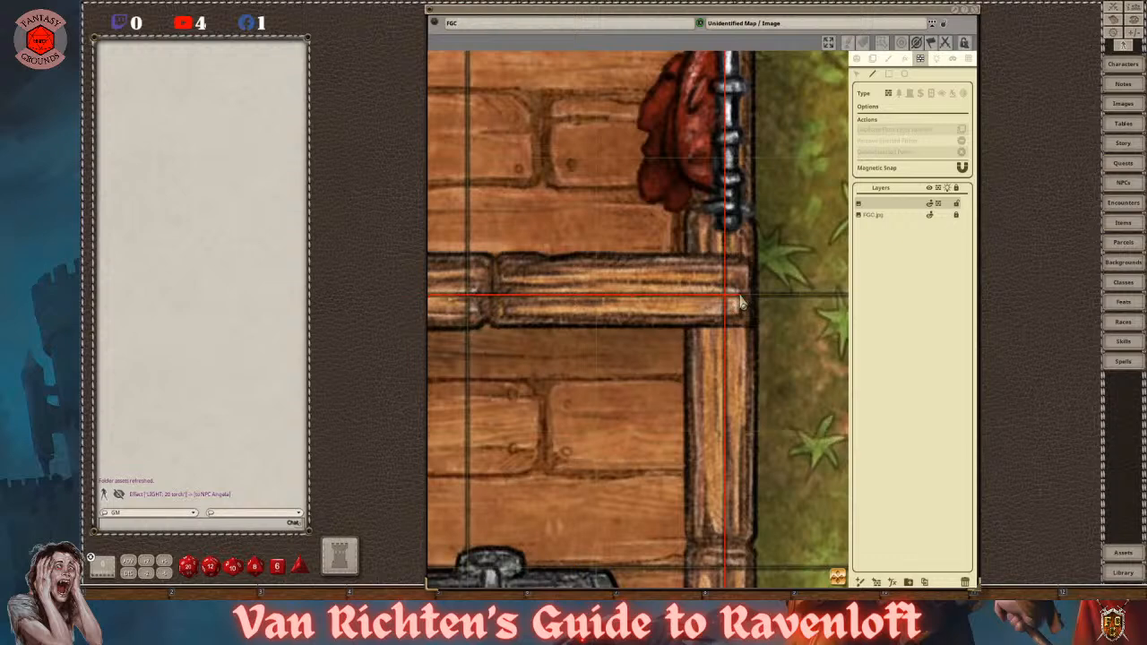
{"action": "left_click", "coordinate": [739, 297]}
{"action": "scroll", "coordinate": [753, 311], "scroll_direction": "down", "scroll_amount": 2}
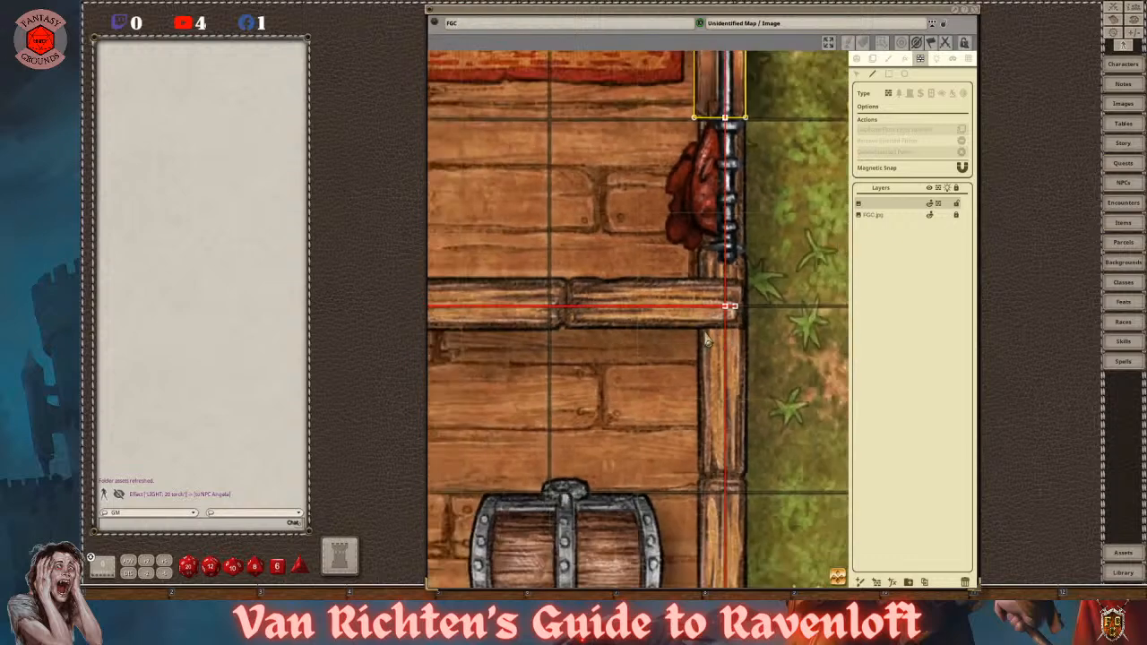
- Select the interior wall occluder's west end point and check its position against the outer wall occluder
{"action": "left_click_drag", "start_coordinate": [837, 585], "coordinate": [562, 564]}
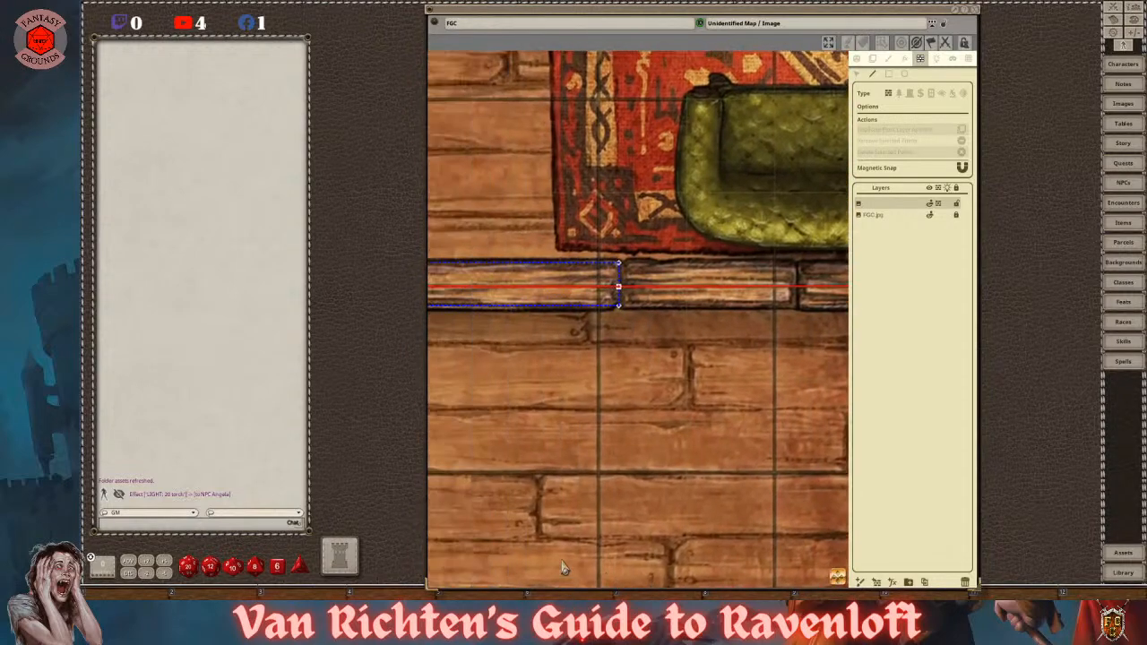
{"action": "key", "text": "Escape"}
{"action": "left_click", "coordinate": [857, 74]}
{"action": "left_click_drag", "start_coordinate": [443, 309], "coordinate": [830, 408]}
{"action": "scroll", "coordinate": [654, 405], "scroll_direction": "up", "scroll_amount": 2}
{"action": "scroll", "coordinate": [654, 405], "scroll_direction": "up", "scroll_amount": 8}
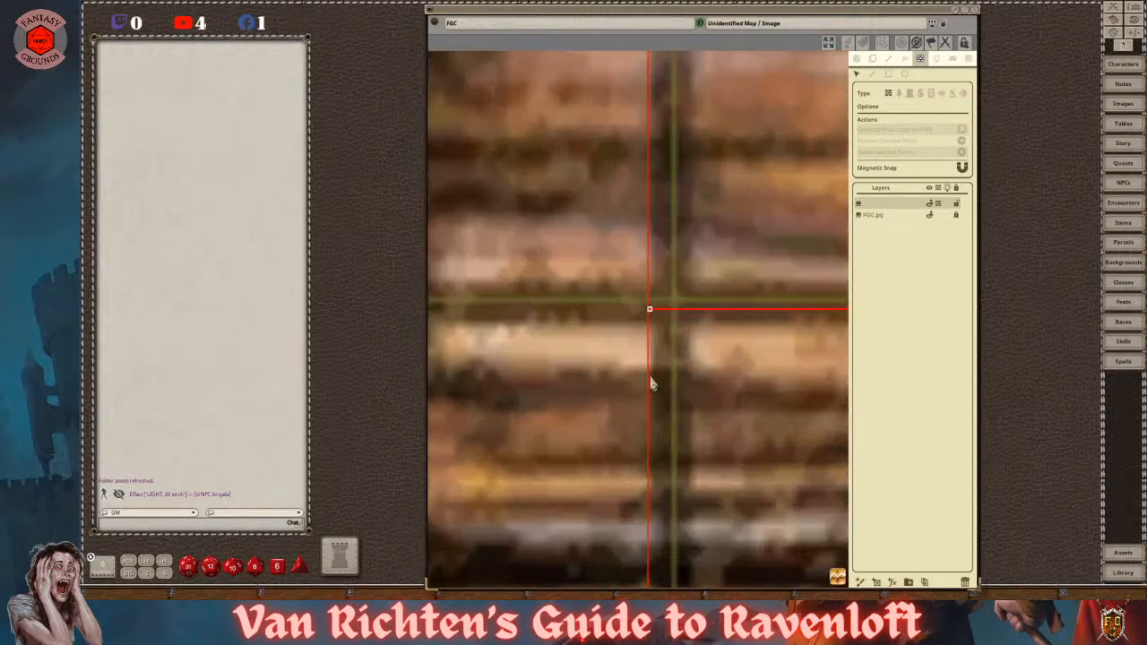
{"action": "scroll", "coordinate": [651, 341], "scroll_direction": "up", "scroll_amount": 5}
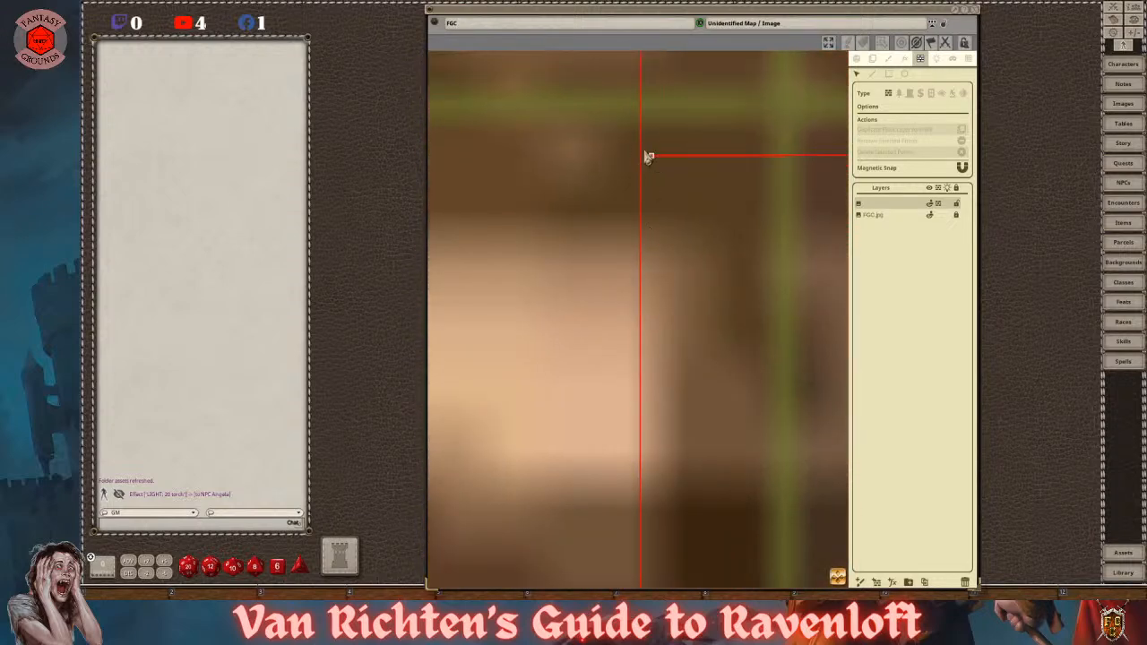
{"action": "left_click", "coordinate": [651, 157]}
{"action": "left_click", "coordinate": [651, 158]}
{"action": "scroll", "coordinate": [733, 328], "scroll_direction": "down", "scroll_amount": 1}
{"action": "scroll", "coordinate": [733, 328], "scroll_direction": "down", "scroll_amount": 4}
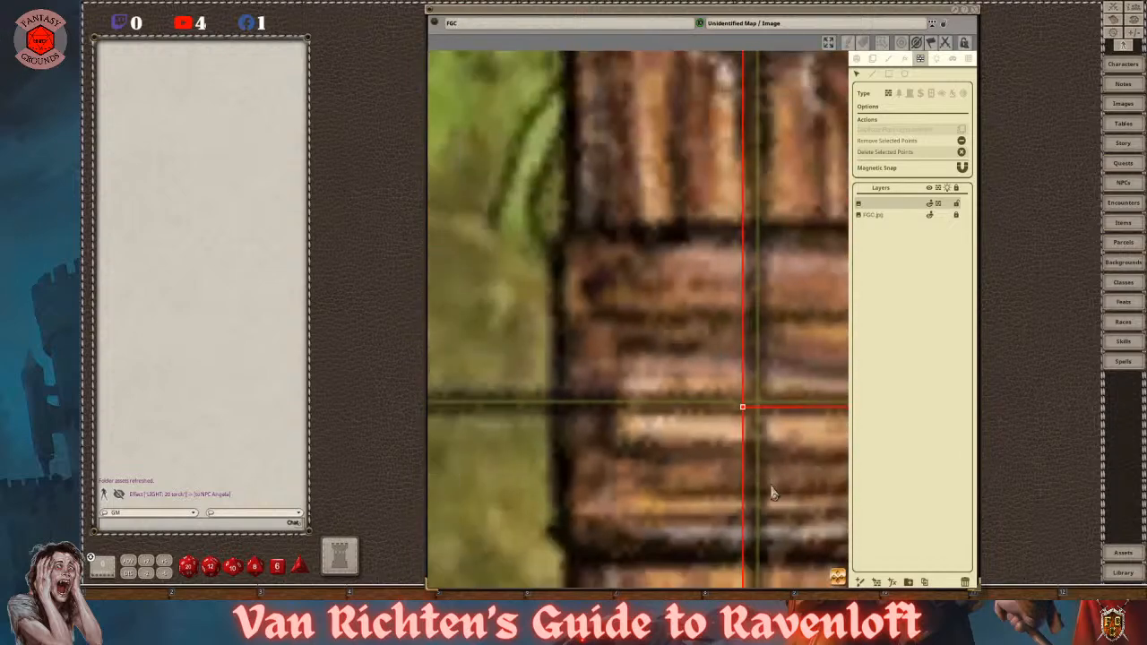
- Select the interior wall occluder's surplus end point beyond the east outer wall and remove it
{"action": "scroll", "coordinate": [771, 493], "scroll_direction": "up", "scroll_amount": 2}
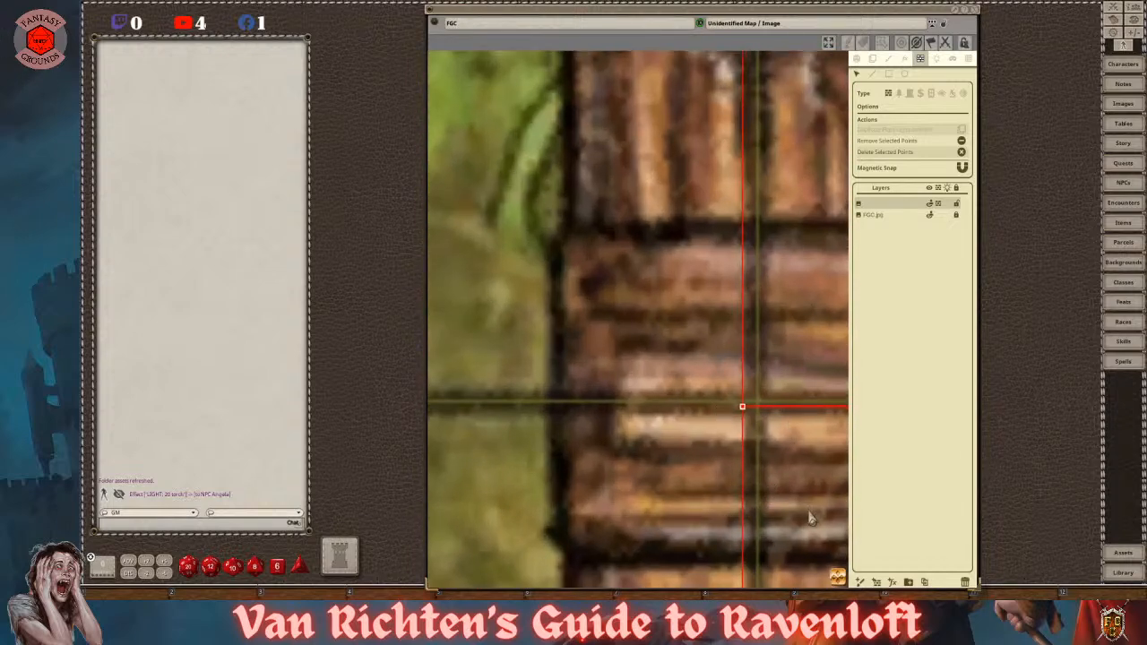
{"action": "scroll", "coordinate": [784, 420], "scroll_direction": "up", "scroll_amount": 5}
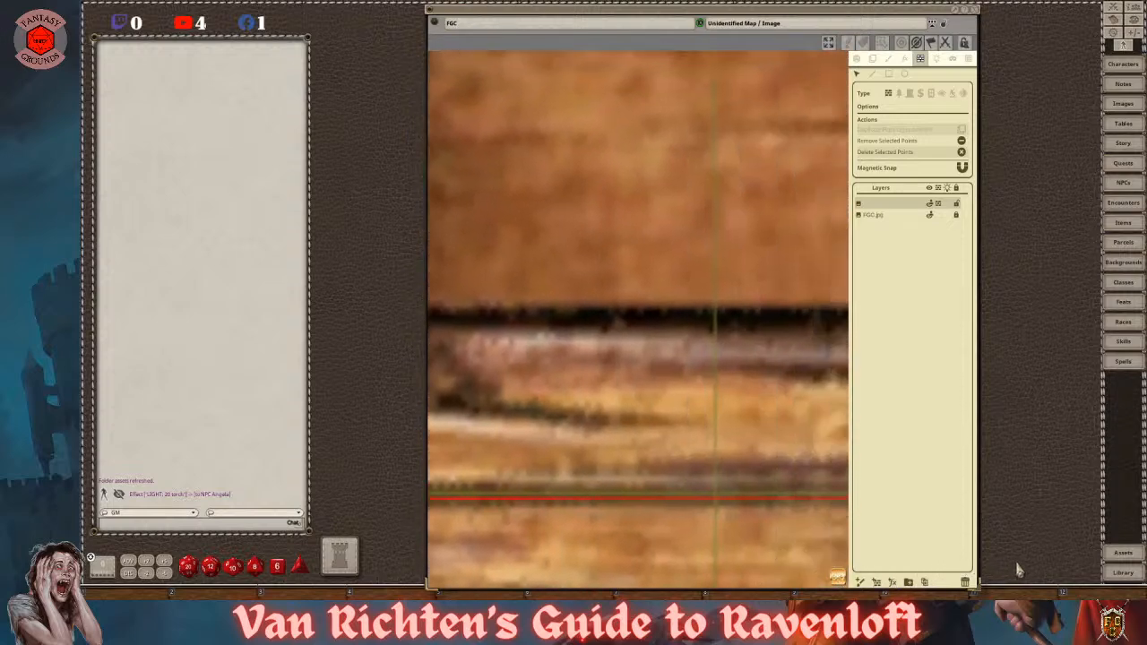
{"action": "scroll", "coordinate": [789, 457], "scroll_direction": "down", "scroll_amount": 6}
{"action": "left_click_drag", "start_coordinate": [843, 566], "coordinate": [495, 576]}
{"action": "left_click_drag", "start_coordinate": [1064, 589], "coordinate": [1100, 584]}
{"action": "scroll", "coordinate": [792, 571], "scroll_direction": "down", "scroll_amount": 3}
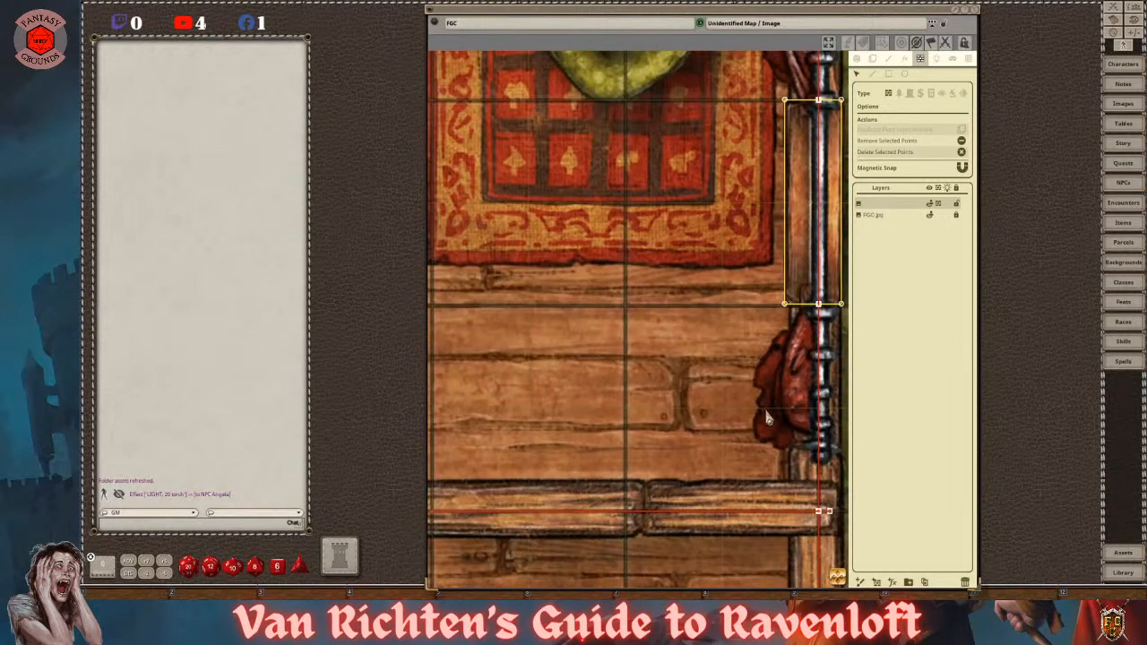
{"action": "left_click", "coordinate": [744, 391]}
{"action": "left_click", "coordinate": [828, 515]}
{"action": "scroll", "coordinate": [815, 526], "scroll_direction": "up", "scroll_amount": 7}
{"action": "scroll", "coordinate": [838, 527], "scroll_direction": "down", "scroll_amount": 2}
{"action": "scroll", "coordinate": [838, 527], "scroll_direction": "down", "scroll_amount": 3}
- Extend the interior wall occluder from the toggleable section's west edge toward the west outer wall
{"action": "left_click_drag", "start_coordinate": [501, 566], "coordinate": [803, 510]}
{"action": "mouse_move", "coordinate": [441, 529]}
{"action": "left_mouse_down"}
{"action": "mouse_move", "coordinate": [557, 581]}
{"action": "mouse_move", "coordinate": [820, 545]}
{"action": "left_mouse_up"}
{"action": "left_click_drag", "start_coordinate": [448, 556], "coordinate": [800, 521]}
{"action": "mouse_move", "coordinate": [449, 538]}
{"action": "left_mouse_down"}
{"action": "mouse_move", "coordinate": [629, 556]}
{"action": "mouse_move", "coordinate": [795, 550]}
{"action": "left_mouse_up"}
{"action": "mouse_move", "coordinate": [448, 540]}
{"action": "left_mouse_down"}
{"action": "mouse_move", "coordinate": [549, 582]}
{"action": "mouse_move", "coordinate": [812, 619]}
{"action": "mouse_move", "coordinate": [973, 617]}
{"action": "mouse_move", "coordinate": [709, 590]}
{"action": "left_mouse_up"}
{"action": "left_click_drag", "start_coordinate": [708, 443], "coordinate": [841, 588]}
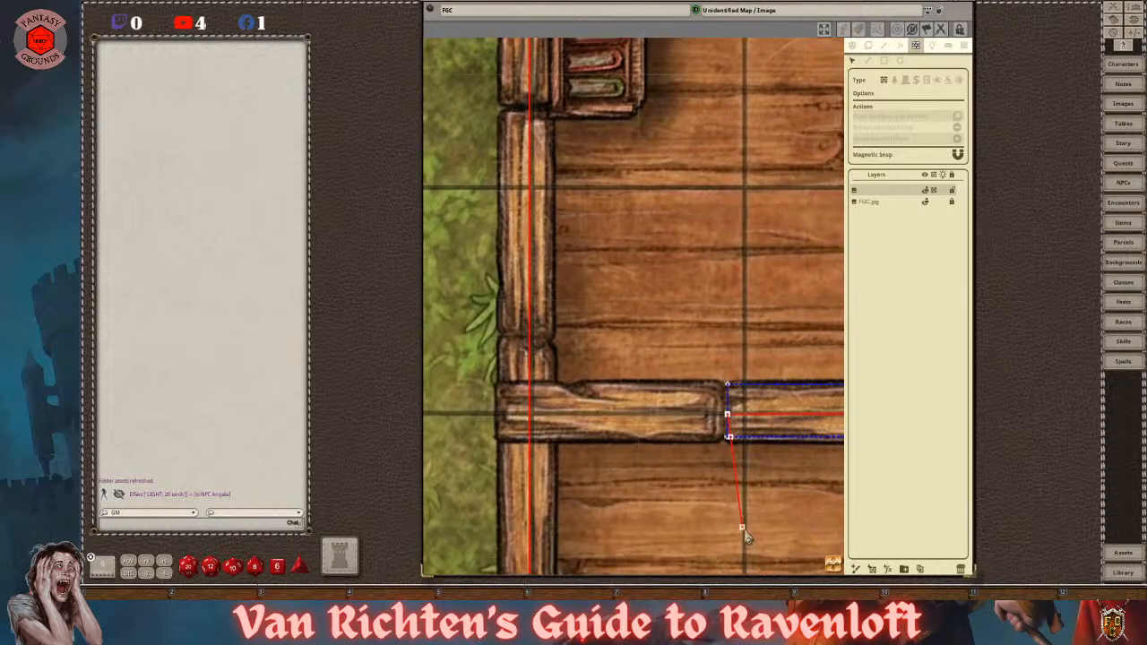
{"action": "left_click_drag", "start_coordinate": [743, 535], "coordinate": [536, 449]}
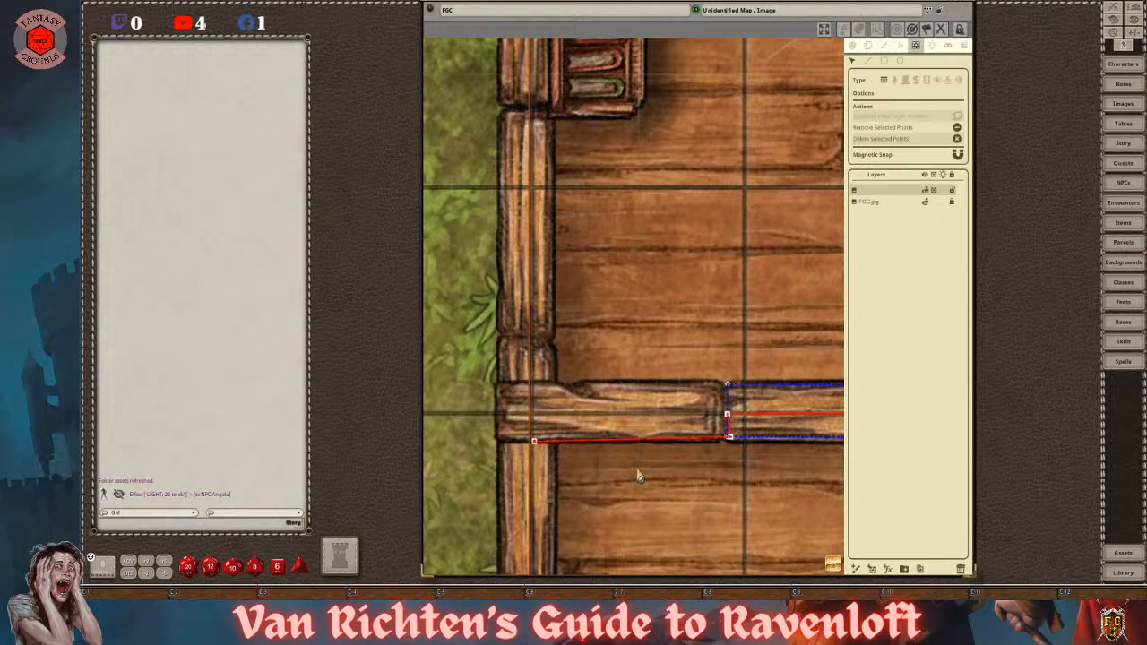
- Move the points of the interior wall's westernmost occluder segment onto the plank's center line, reaching across the west outer wall
{"action": "scroll", "coordinate": [652, 456], "scroll_direction": "up", "scroll_amount": 5}
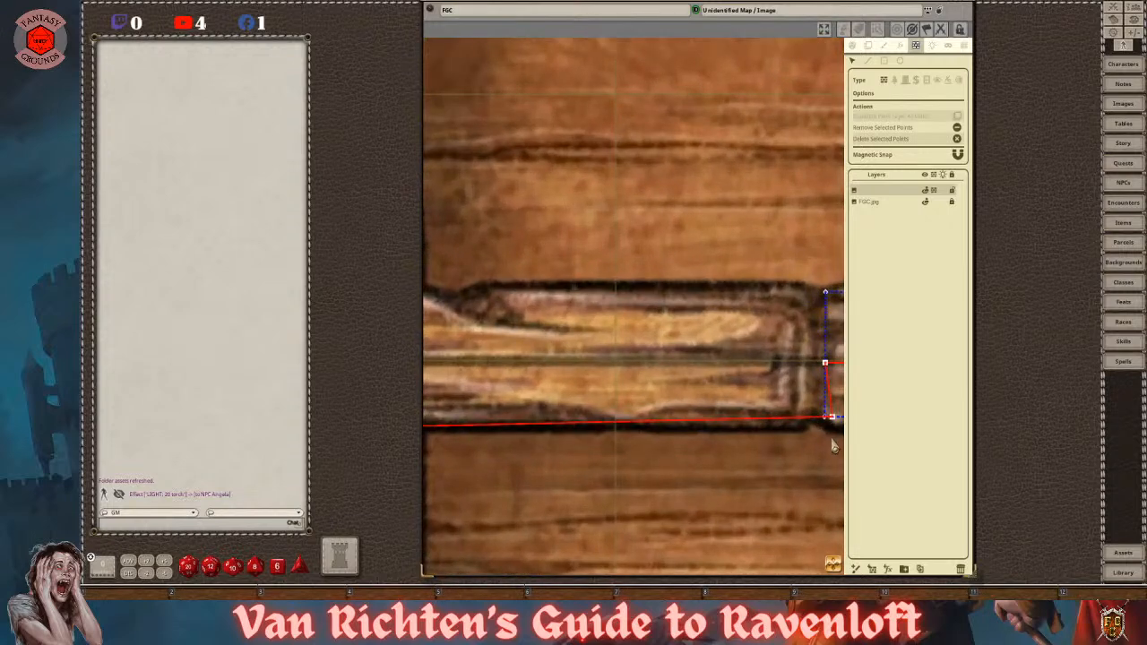
{"action": "left_click_drag", "start_coordinate": [831, 421], "coordinate": [740, 364]}
{"action": "left_click_drag", "start_coordinate": [833, 569], "coordinate": [773, 584]}
{"action": "left_click_drag", "start_coordinate": [575, 369], "coordinate": [531, 305]}
{"action": "scroll", "coordinate": [691, 389], "scroll_direction": "down", "scroll_amount": 5}
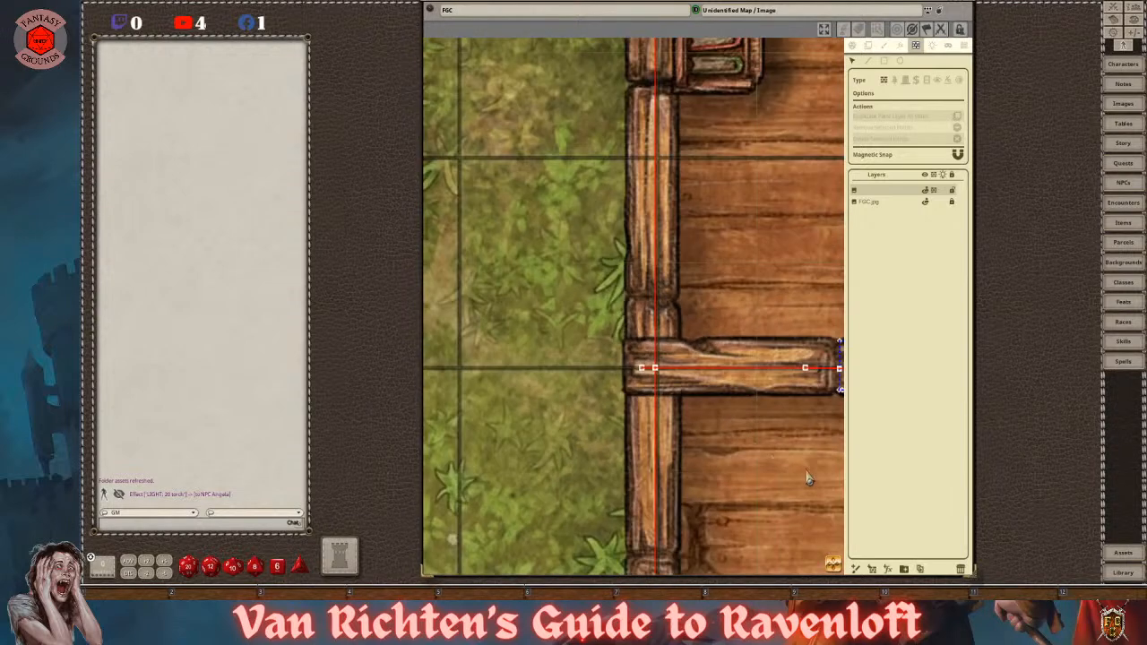
- Remove the surplus points on the interior wall's west segment, including the one beyond the outer wall occluder
{"action": "scroll", "coordinate": [807, 479], "scroll_direction": "up", "scroll_amount": 3}
{"action": "left_click", "coordinate": [803, 292]}
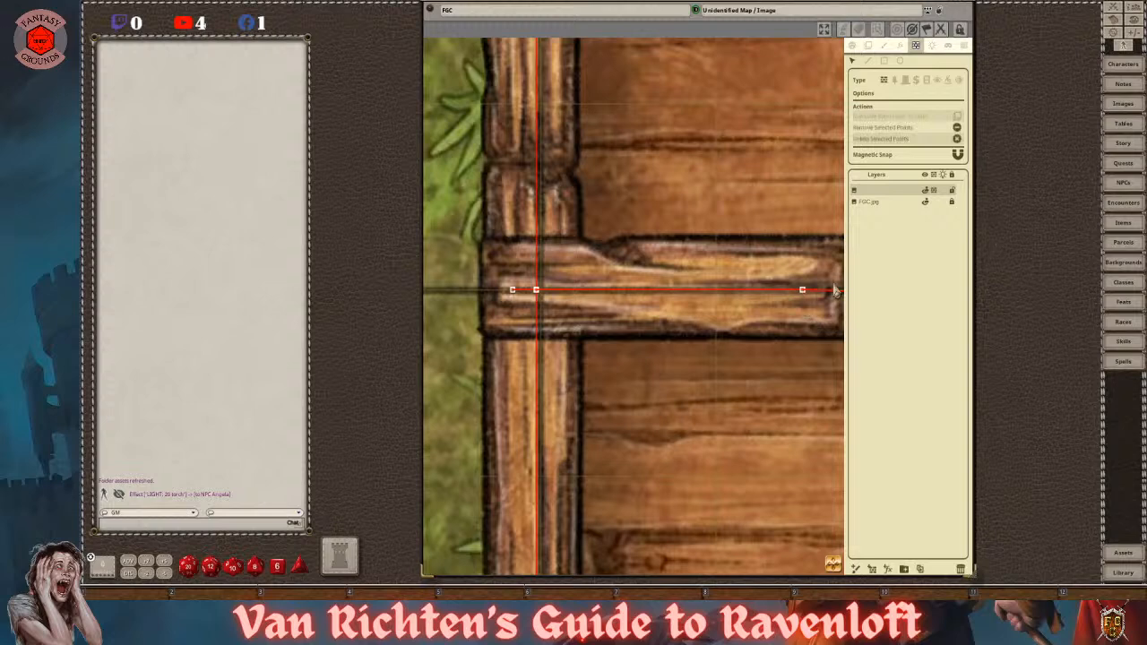
{"action": "scroll", "coordinate": [524, 304], "scroll_direction": "up", "scroll_amount": 2}
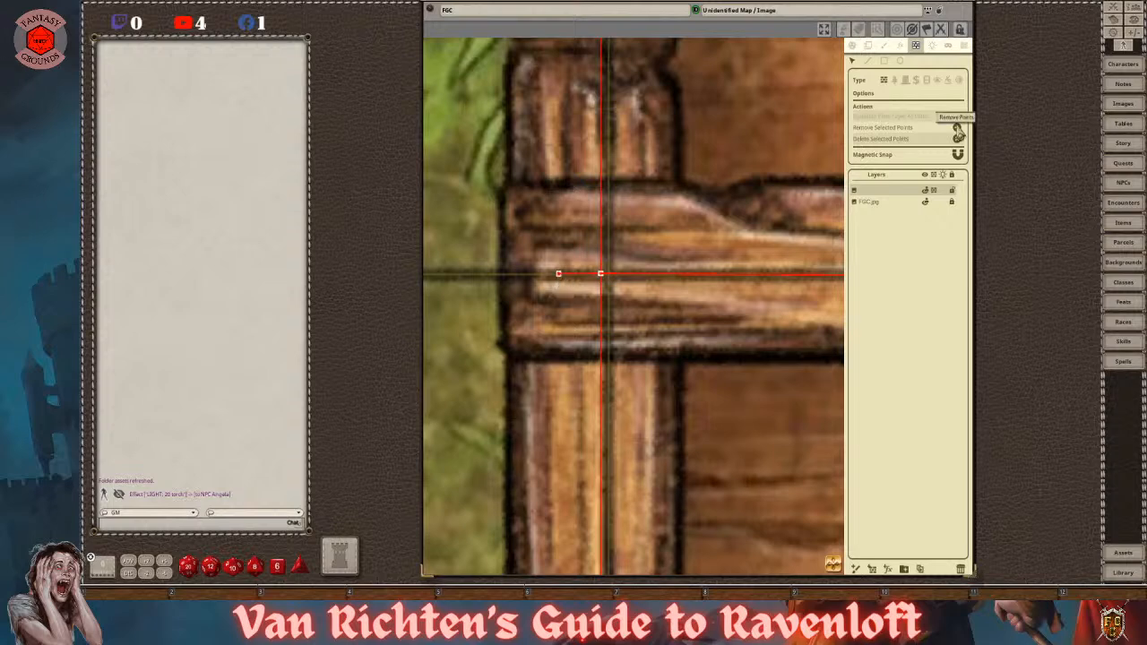
{"action": "left_click", "coordinate": [957, 131]}
{"action": "scroll", "coordinate": [811, 563], "scroll_direction": "down", "scroll_amount": 4}
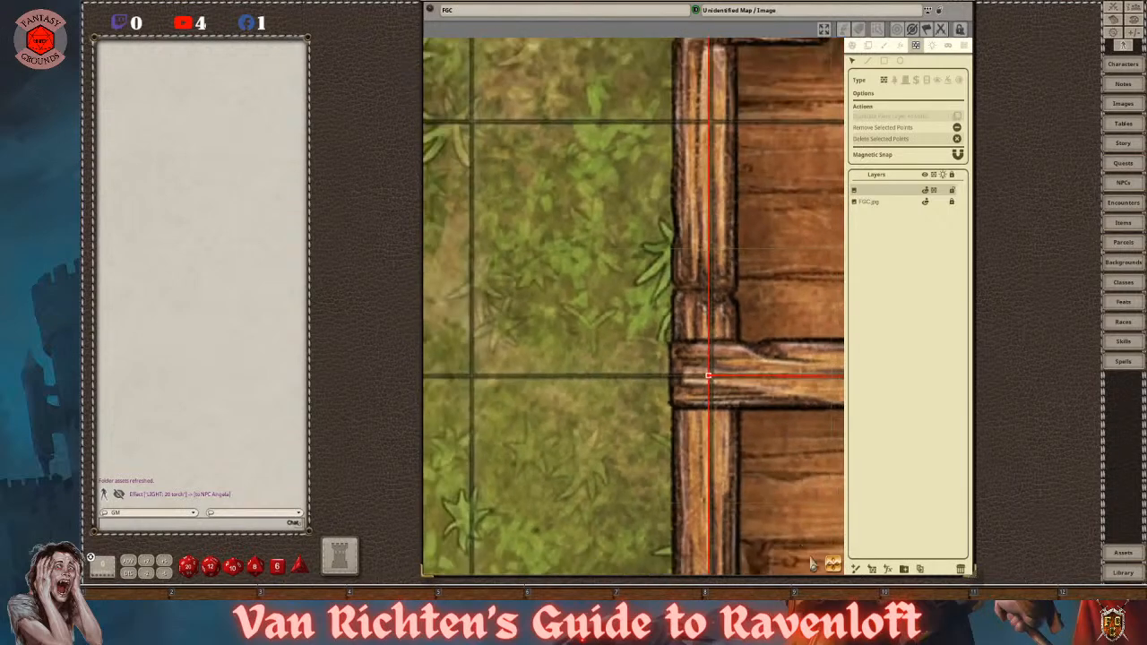
- Examine the wall occluder along the toggleable section and select its junction point at the east outer wall to check the alignment
{"action": "left_click_drag", "start_coordinate": [832, 566], "coordinate": [841, 530]}
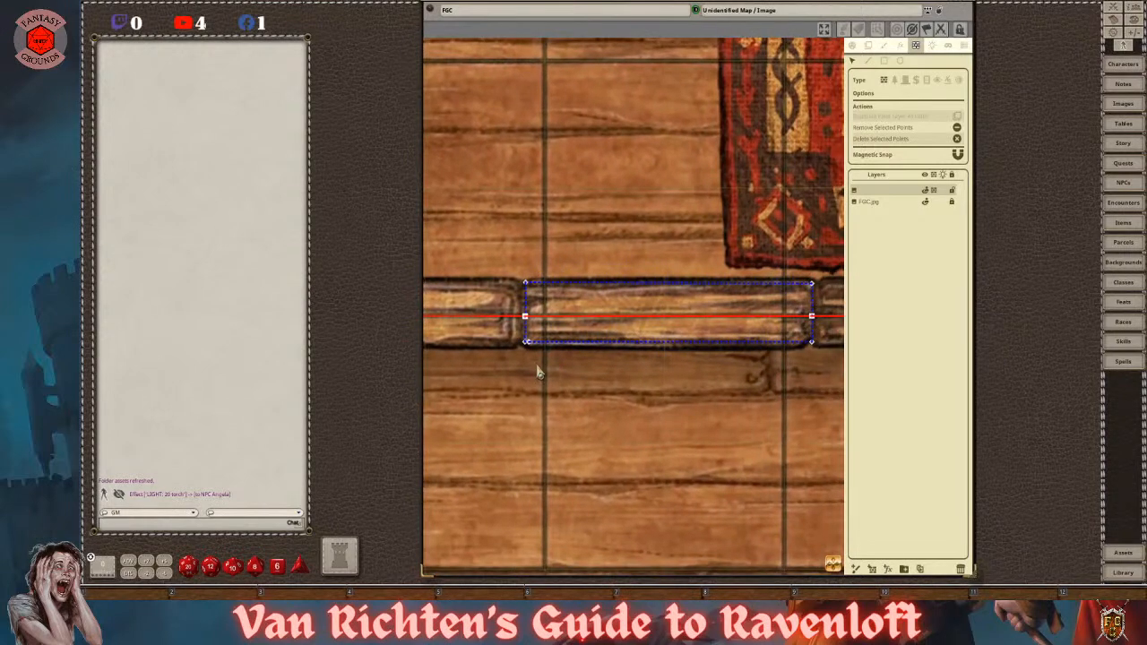
{"action": "scroll", "coordinate": [545, 380], "scroll_direction": "up", "scroll_amount": 1}
{"action": "scroll", "coordinate": [556, 385], "scroll_direction": "down", "scroll_amount": 5}
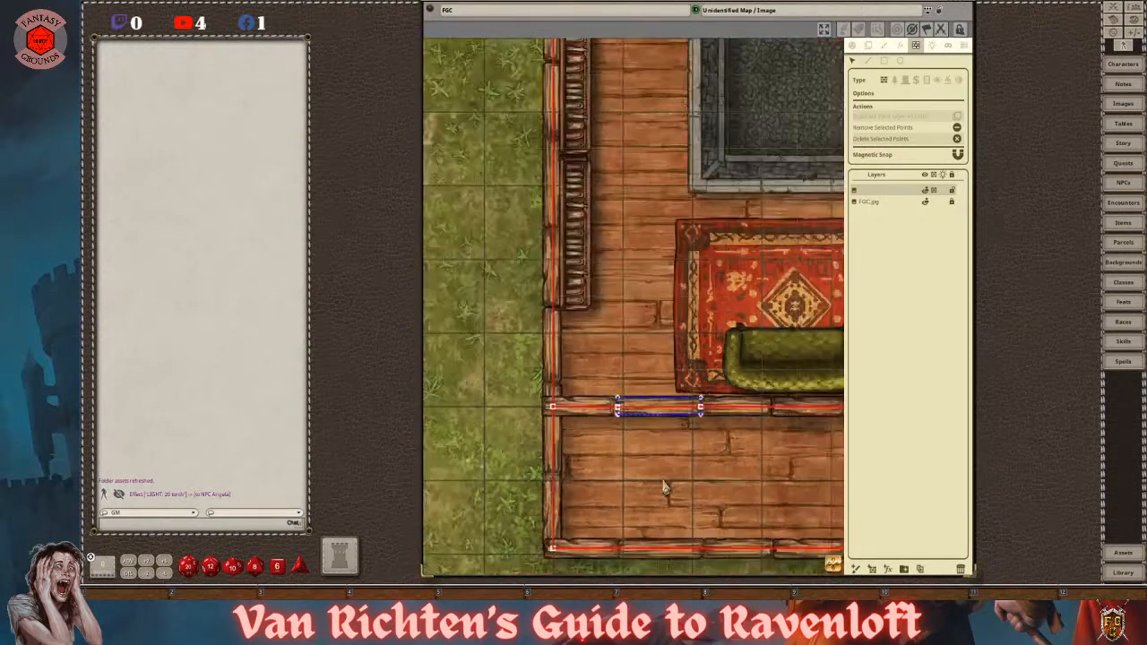
{"action": "left_click_drag", "start_coordinate": [833, 564], "coordinate": [961, 578]}
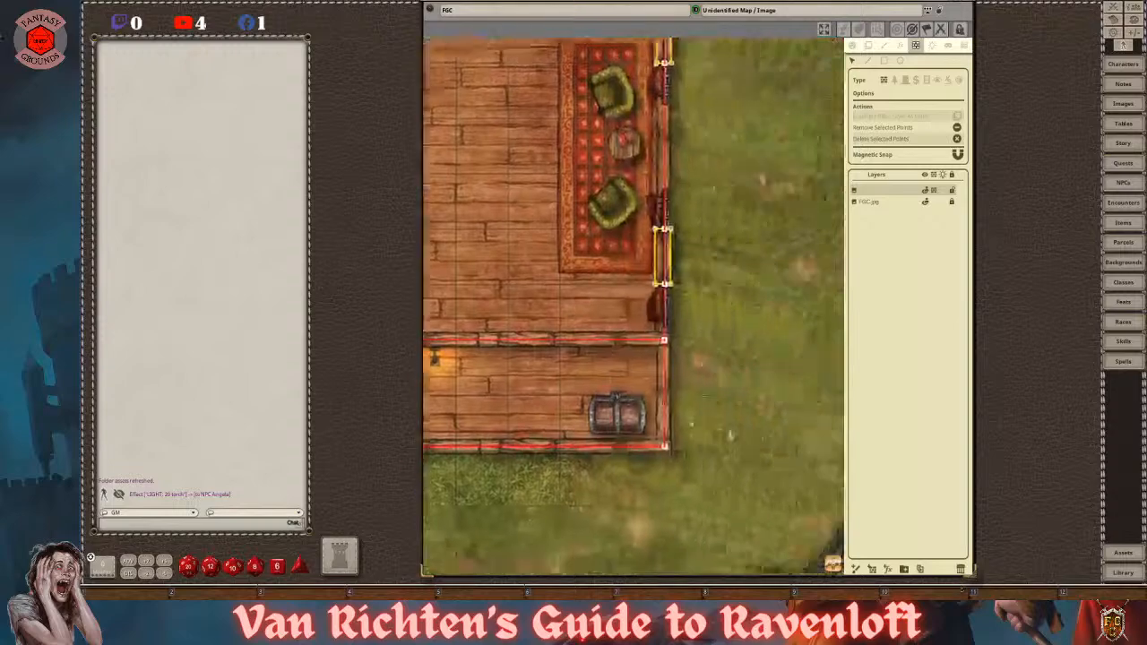
{"action": "scroll", "coordinate": [652, 372], "scroll_direction": "up", "scroll_amount": 6}
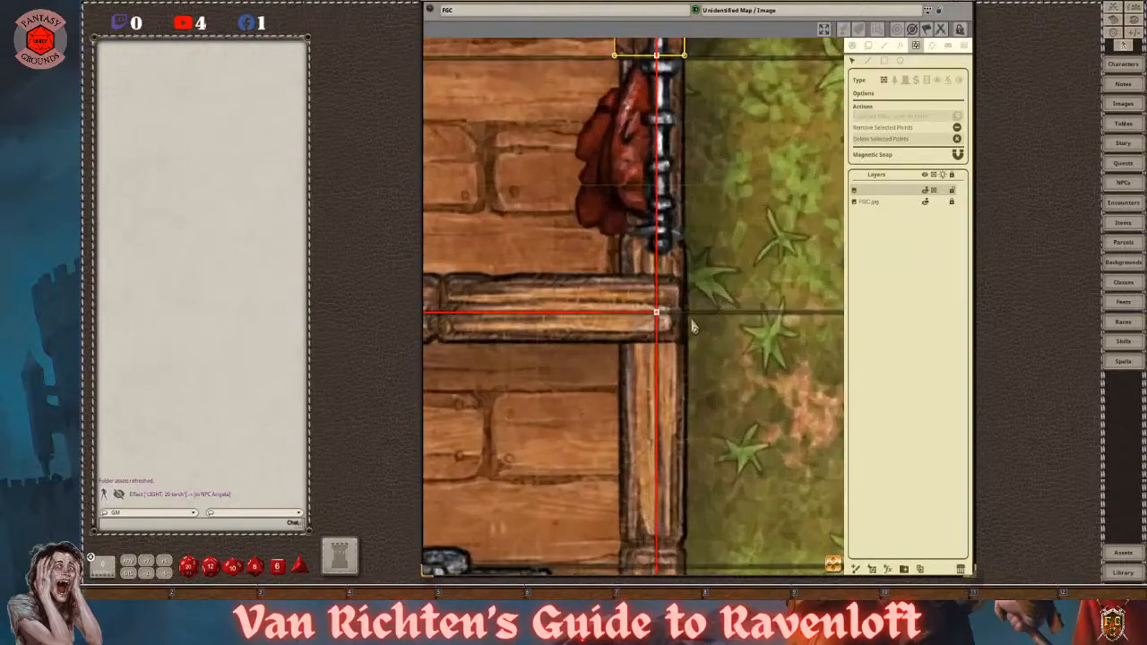
{"action": "scroll", "coordinate": [658, 325], "scroll_direction": "up", "scroll_amount": 2}
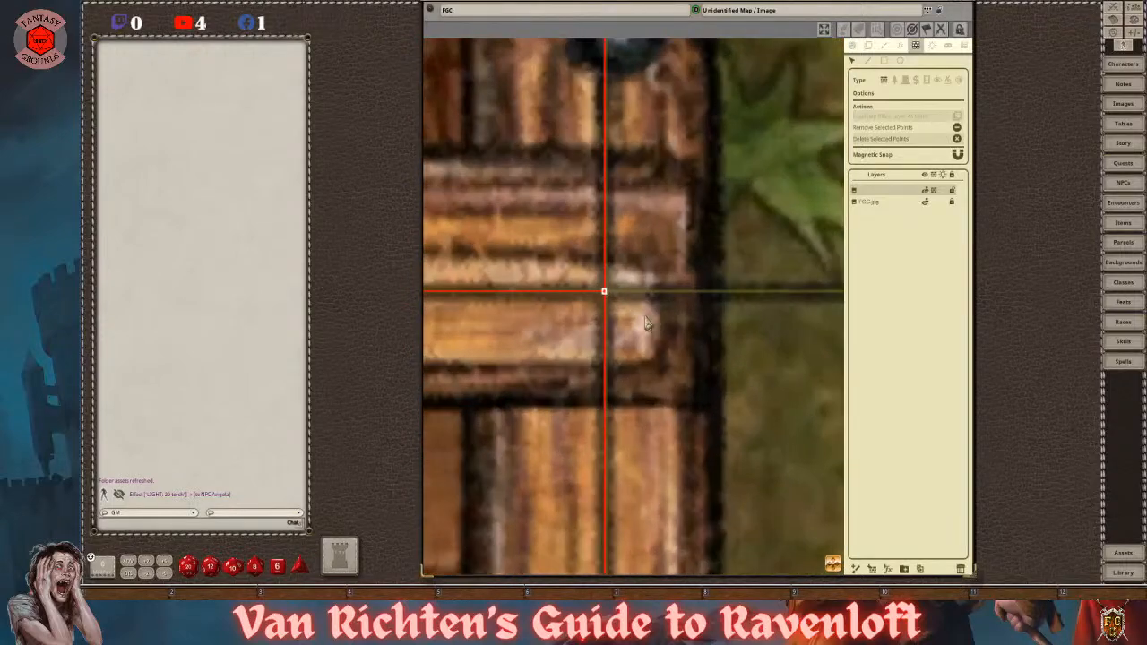
{"action": "left_click", "coordinate": [605, 296]}
{"action": "scroll", "coordinate": [692, 417], "scroll_direction": "down", "scroll_amount": 1}
{"action": "scroll", "coordinate": [668, 368], "scroll_direction": "up", "scroll_amount": 1}
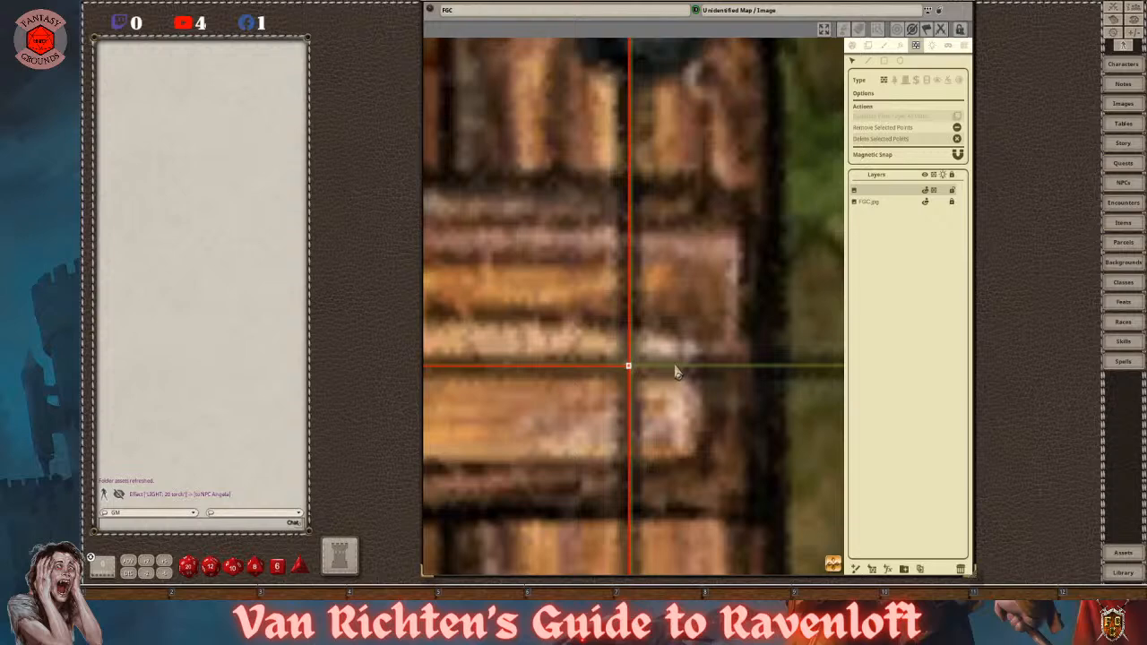
- Draw a short wall segment across the wall occluder inside the southern window on the east wall, creating an intersection point
{"action": "scroll", "coordinate": [448, 358], "scroll_direction": "down", "scroll_amount": 3}
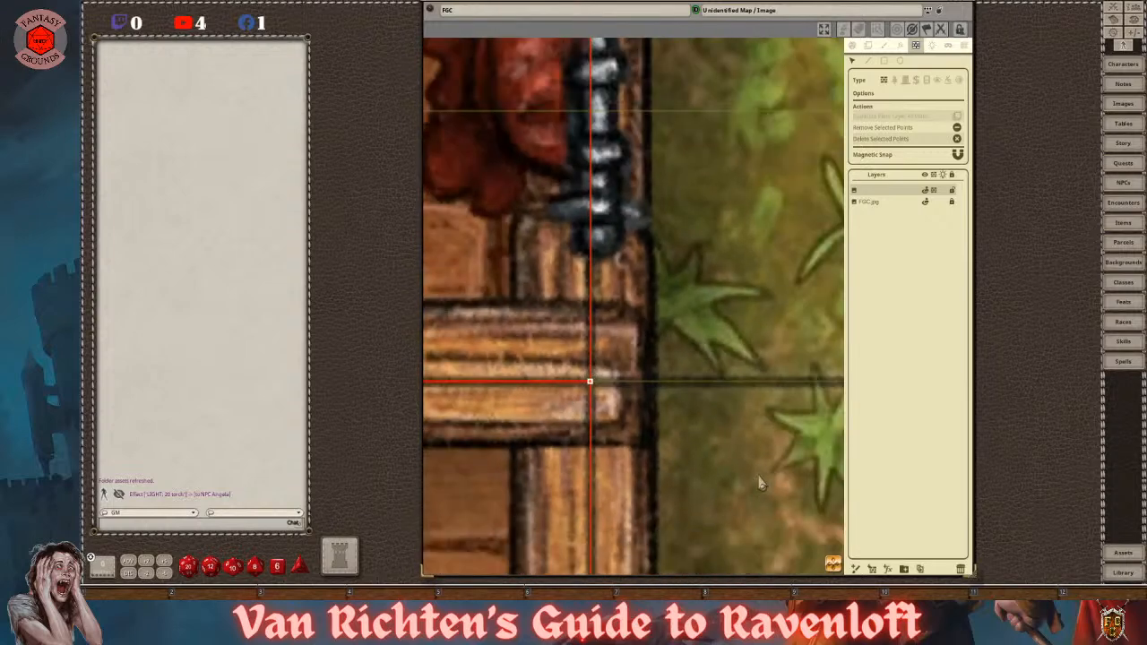
{"action": "scroll", "coordinate": [751, 467], "scroll_direction": "down", "scroll_amount": 1}
{"action": "left_click_drag", "start_coordinate": [528, 574], "coordinate": [661, 530]}
{"action": "left_click_drag", "start_coordinate": [484, 533], "coordinate": [829, 574]}
{"action": "left_click_drag", "start_coordinate": [534, 583], "coordinate": [696, 521]}
{"action": "scroll", "coordinate": [694, 515], "scroll_direction": "down", "scroll_amount": 8}
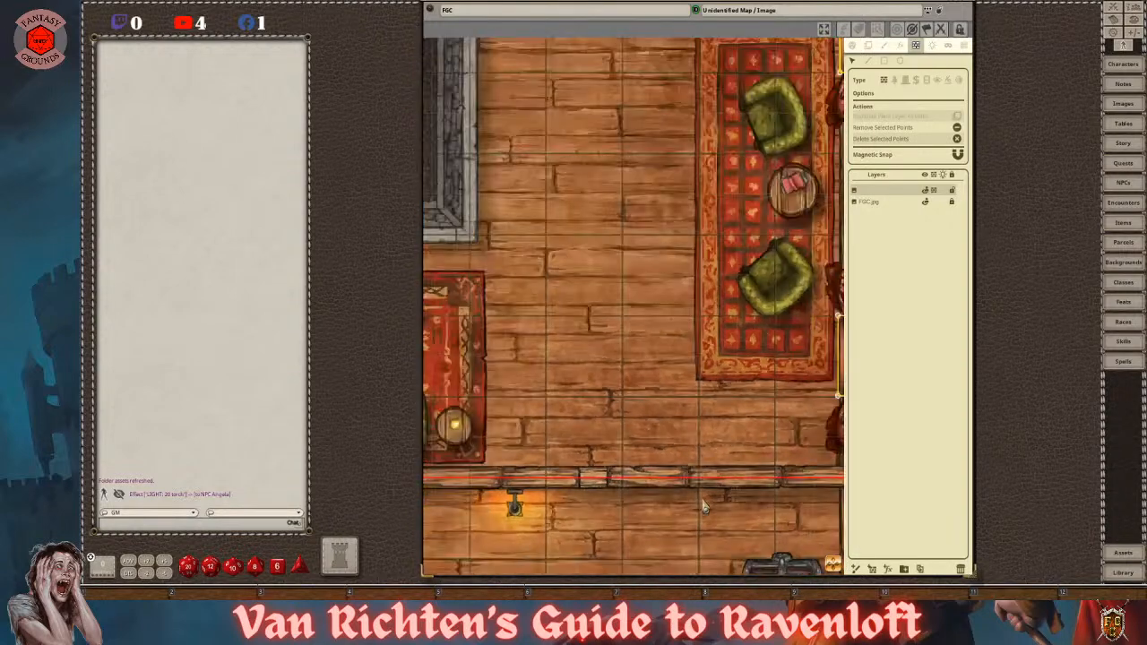
{"action": "scroll", "coordinate": [705, 508], "scroll_direction": "up", "scroll_amount": 8}
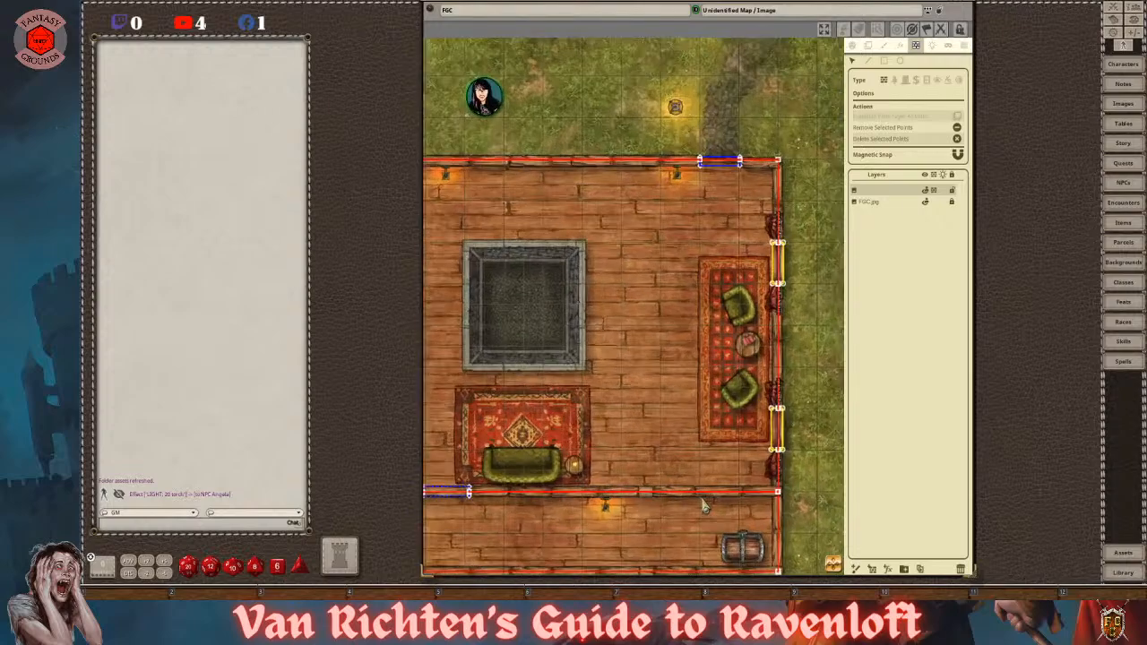
{"action": "left_click_drag", "start_coordinate": [832, 566], "coordinate": [880, 564]}
{"action": "scroll", "coordinate": [634, 361], "scroll_direction": "up", "scroll_amount": 6}
{"action": "scroll", "coordinate": [635, 361], "scroll_direction": "up", "scroll_amount": 3}
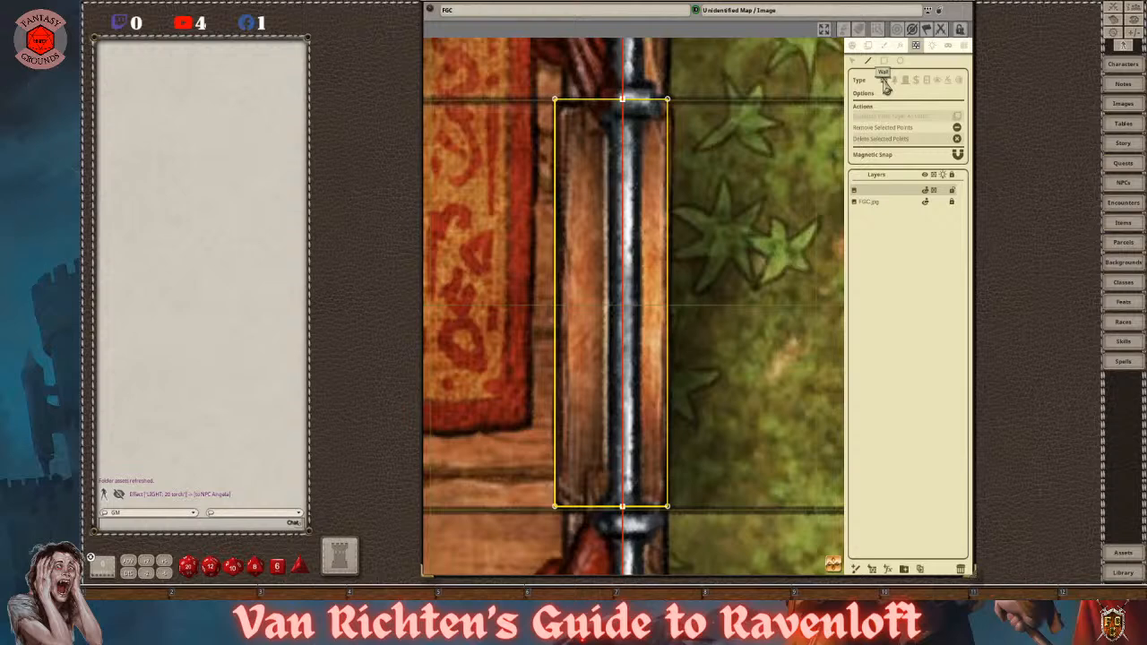
{"action": "left_click", "coordinate": [591, 343]}
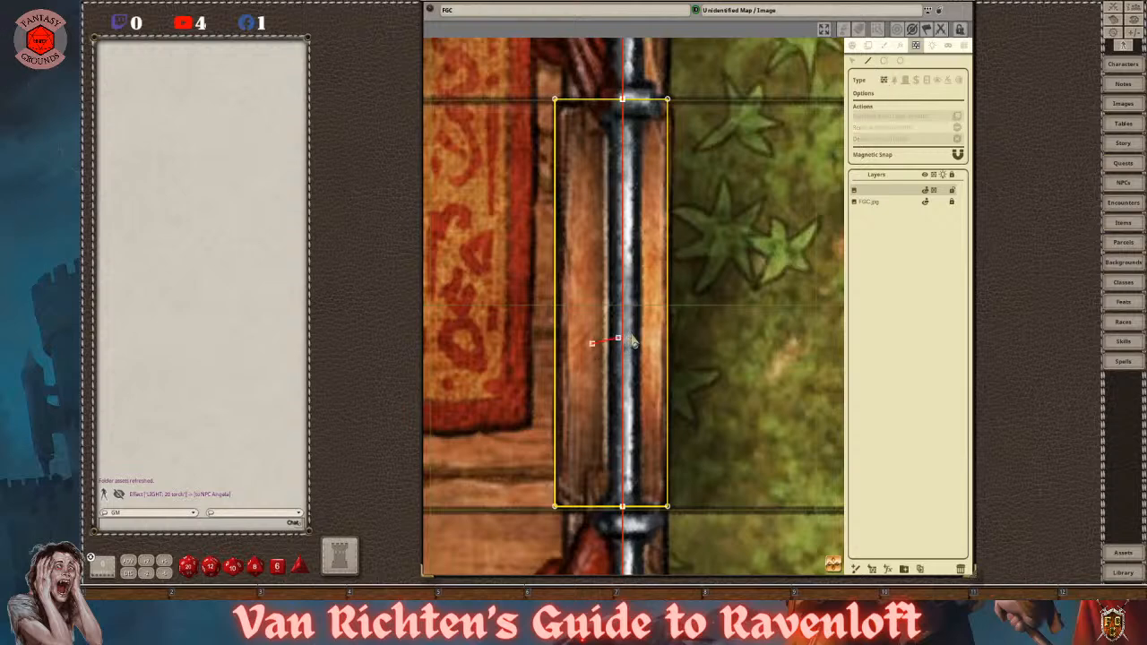
{"action": "left_click", "coordinate": [641, 331]}
- Draw short wall segments across the wall occluder inside the northern east-wall window and inside the front door
{"action": "scroll", "coordinate": [655, 334], "scroll_direction": "down", "scroll_amount": 5}
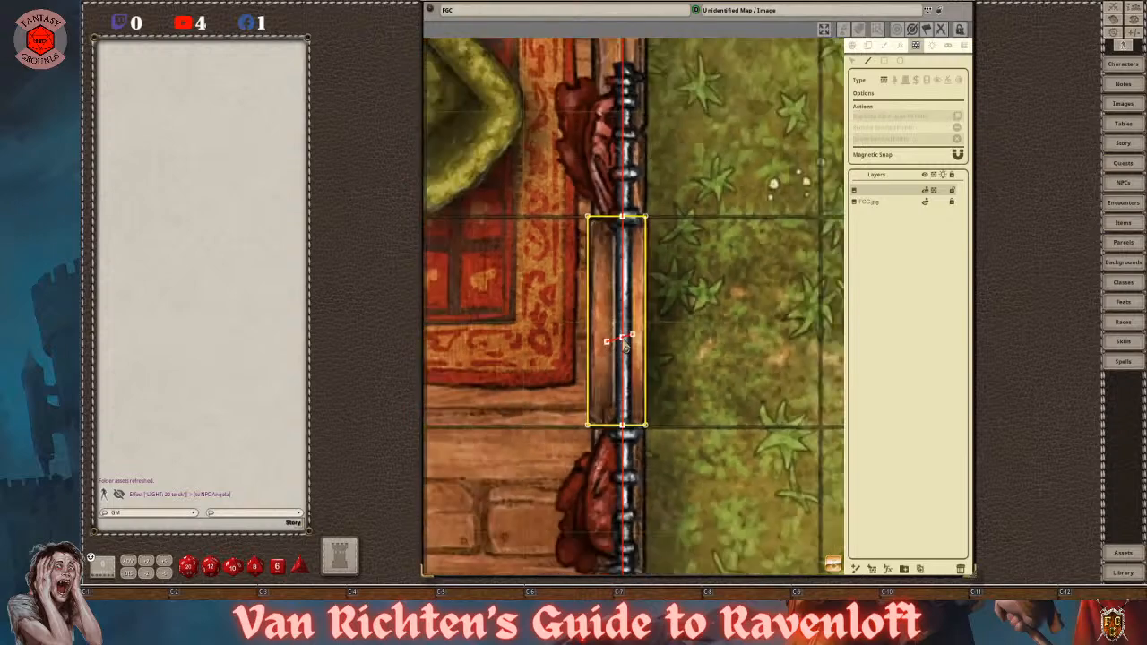
{"action": "left_click_drag", "start_coordinate": [836, 568], "coordinate": [807, 376]}
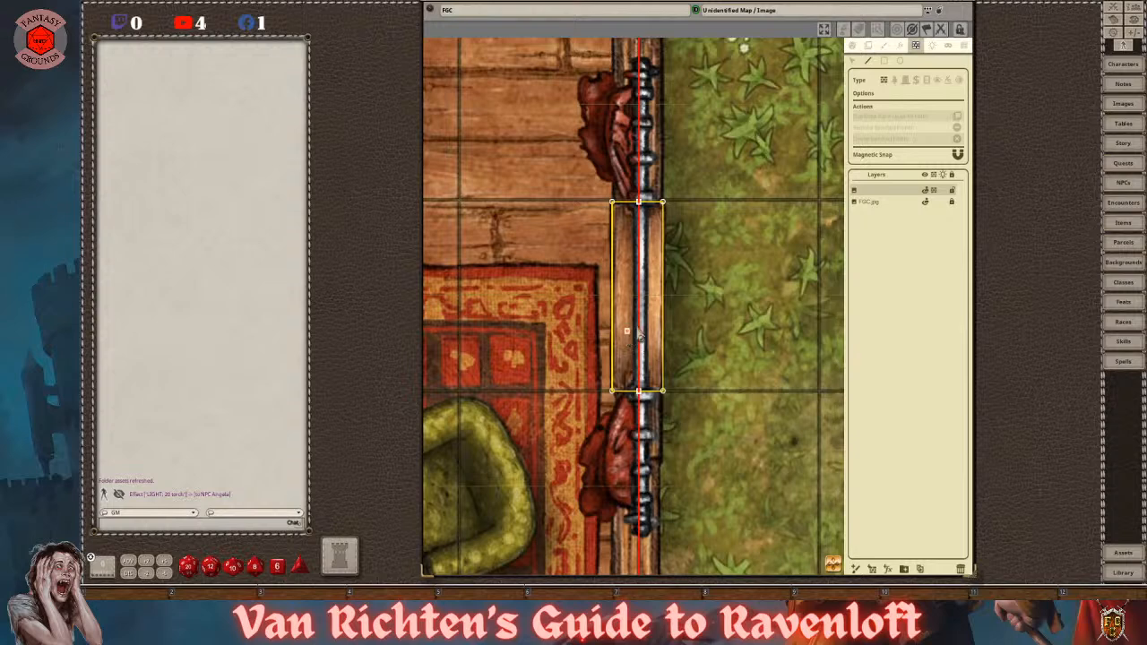
{"action": "left_click_drag", "start_coordinate": [835, 566], "coordinate": [579, 356]}
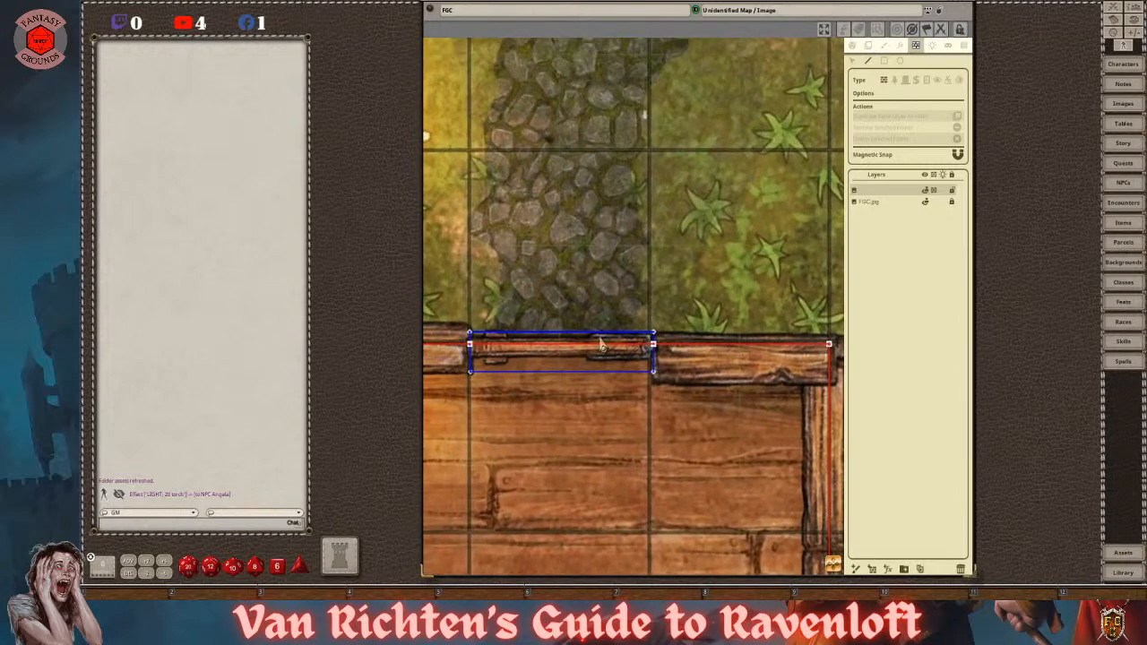
{"action": "scroll", "coordinate": [667, 399], "scroll_direction": "down", "scroll_amount": 5}
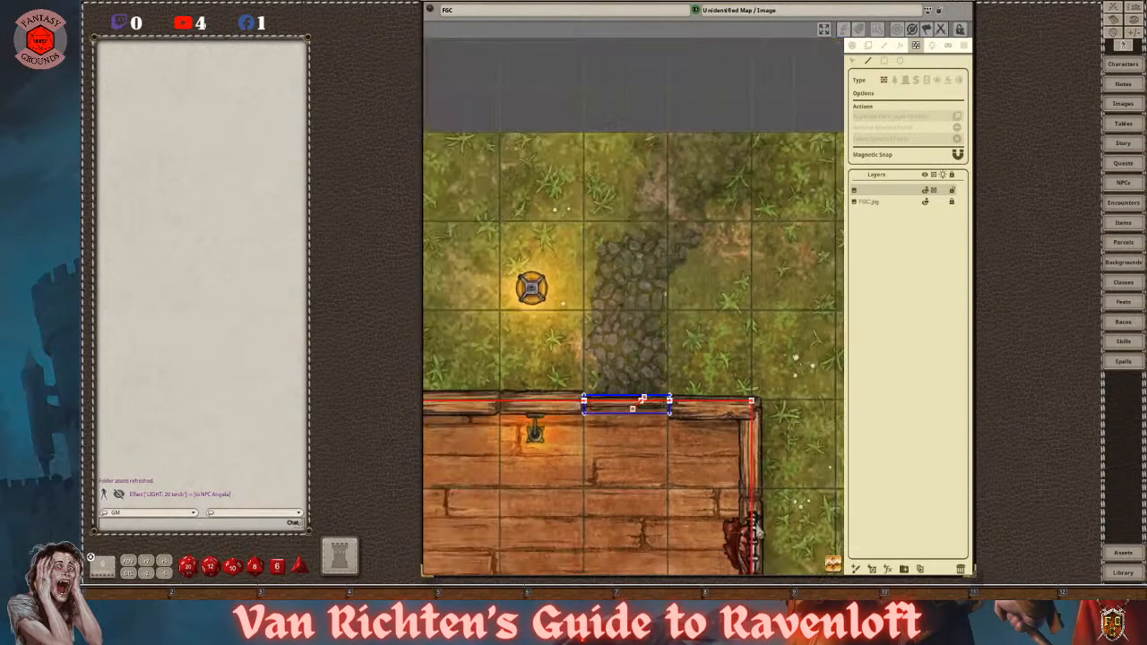
- Draw short crossing wall segments over the wall occluder inside the interior wall's toggleable section
{"action": "left_click_drag", "start_coordinate": [835, 566], "coordinate": [823, 619]}
{"action": "left_click_drag", "start_coordinate": [640, 354], "coordinate": [646, 318]}
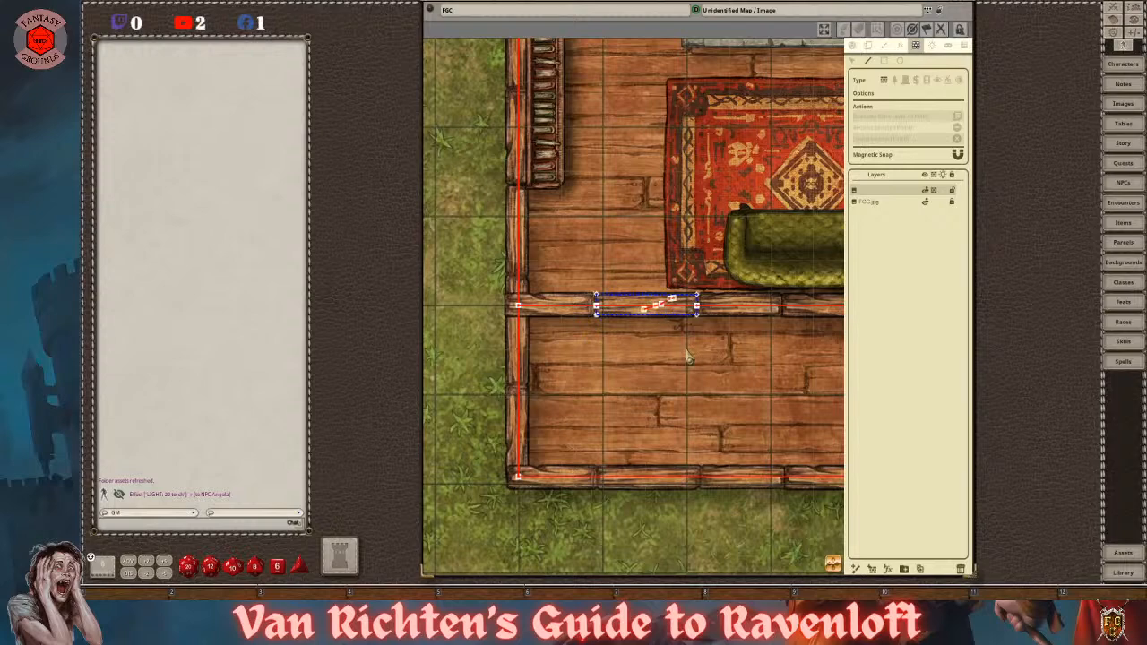
{"action": "scroll", "coordinate": [689, 357], "scroll_direction": "up", "scroll_amount": 5}
{"action": "scroll", "coordinate": [686, 358], "scroll_direction": "down", "scroll_amount": 4}
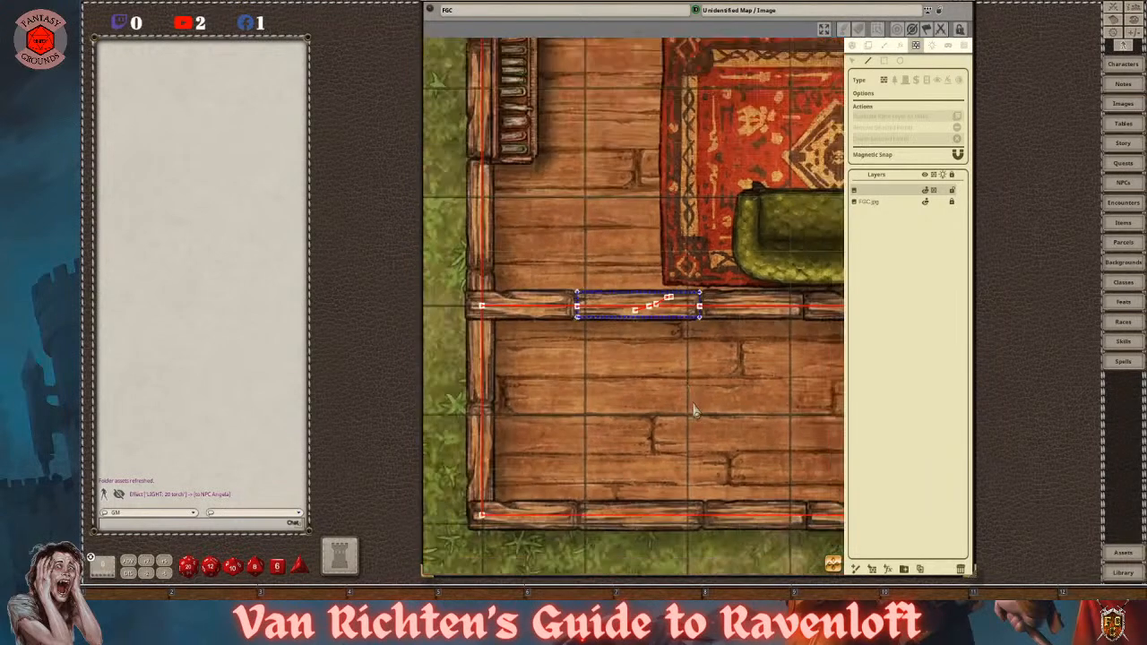
{"action": "scroll", "coordinate": [691, 403], "scroll_direction": "down", "scroll_amount": 1}
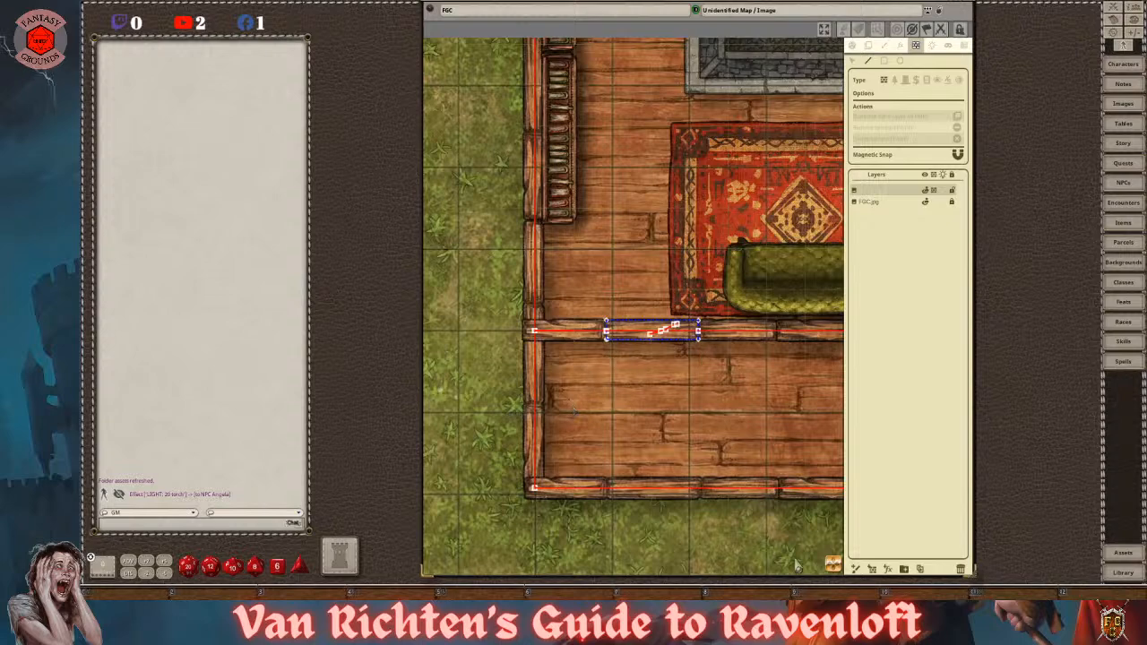
- Delete the crossing points inside the southern east-wall window together with the wall occluder running through it
{"action": "left_click_drag", "start_coordinate": [833, 573], "coordinate": [914, 545]}
{"action": "scroll", "coordinate": [619, 385], "scroll_direction": "down", "scroll_amount": 4}
{"action": "left_click_drag", "start_coordinate": [836, 569], "coordinate": [823, 507]}
{"action": "scroll", "coordinate": [659, 495], "scroll_direction": "up", "scroll_amount": 5}
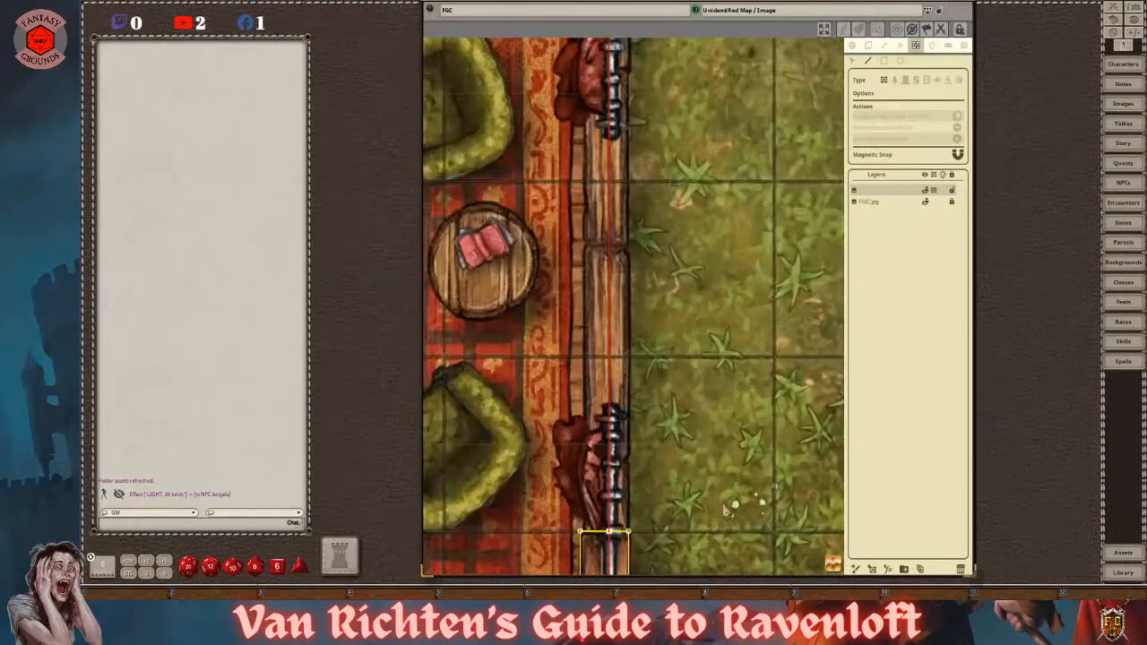
{"action": "left_click_drag", "start_coordinate": [832, 566], "coordinate": [839, 589]}
{"action": "scroll", "coordinate": [527, 424], "scroll_direction": "up", "scroll_amount": 1}
{"action": "scroll", "coordinate": [558, 433], "scroll_direction": "up", "scroll_amount": 3}
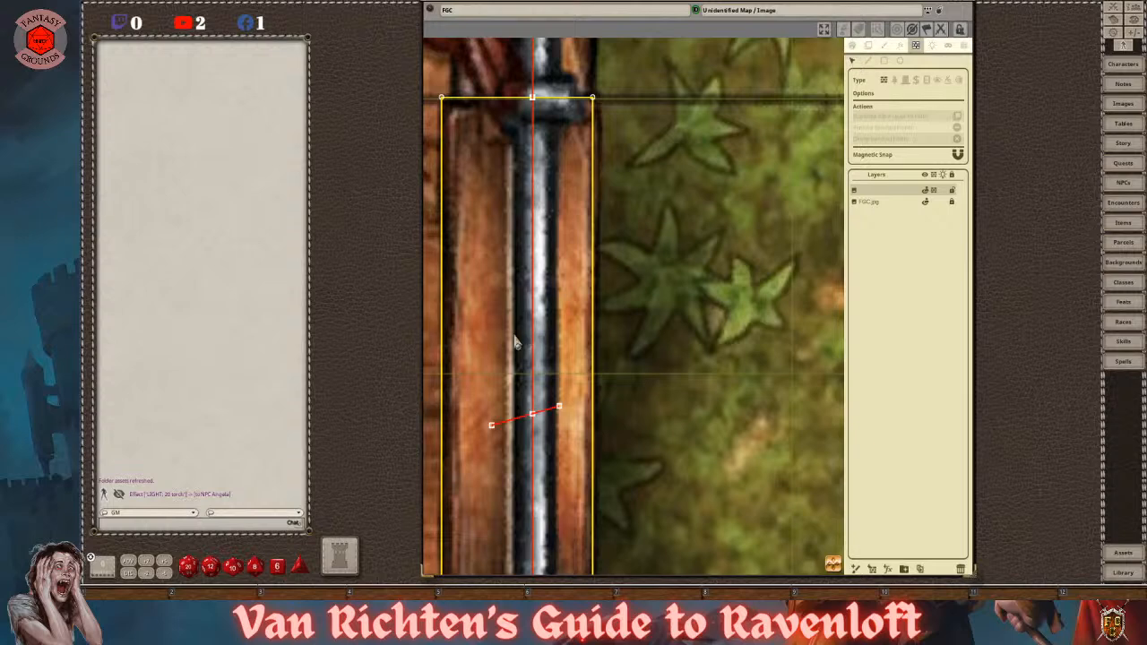
{"action": "left_click_drag", "start_coordinate": [481, 342], "coordinate": [574, 462]}
{"action": "key", "text": "Delete"}
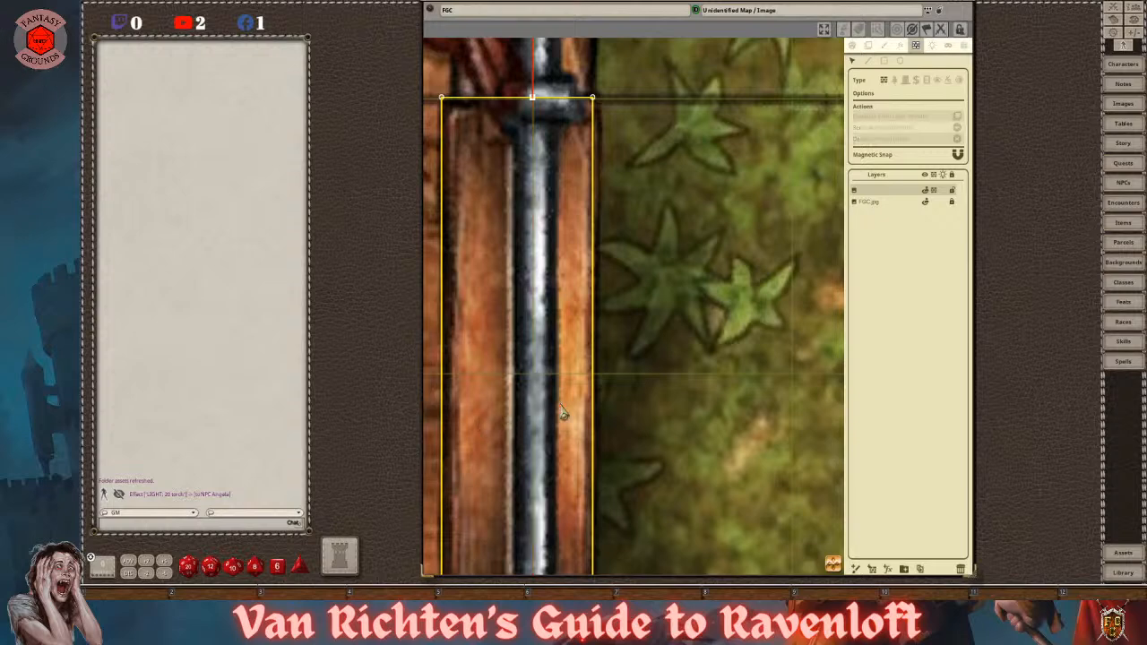
- Delete the crossing points and the wall occluder running through the northern east-wall window
{"action": "scroll", "coordinate": [563, 414], "scroll_direction": "down", "scroll_amount": 3}
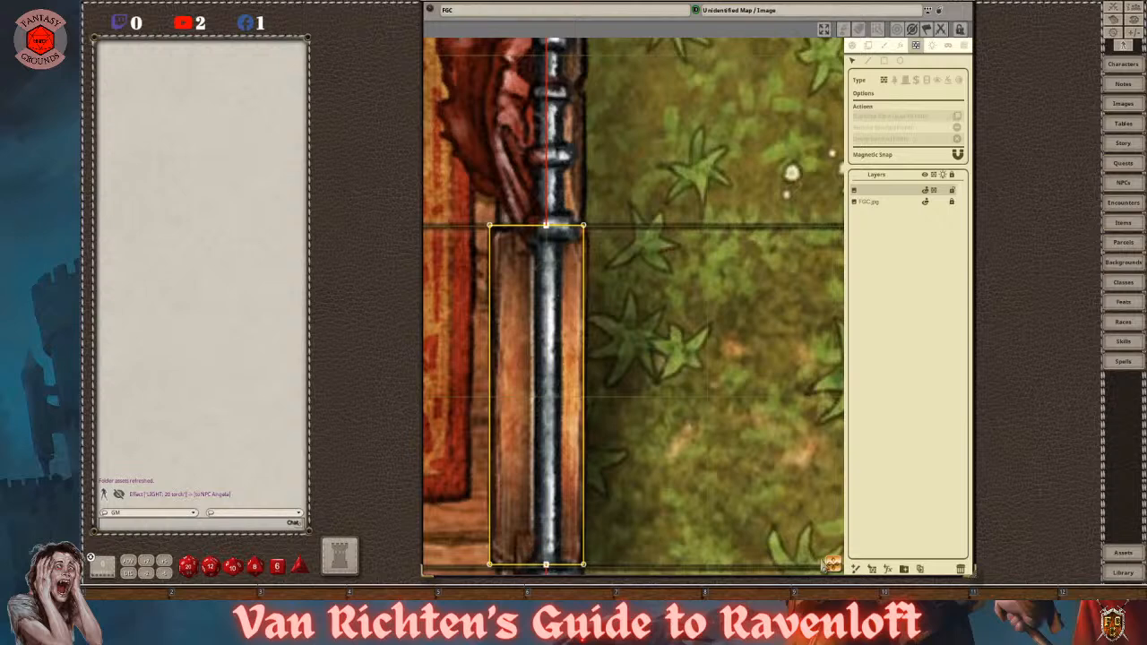
{"action": "left_click_drag", "start_coordinate": [834, 564], "coordinate": [825, 392]}
{"action": "left_click_drag", "start_coordinate": [598, 269], "coordinate": [659, 375]}
{"action": "key", "text": "Delete"}
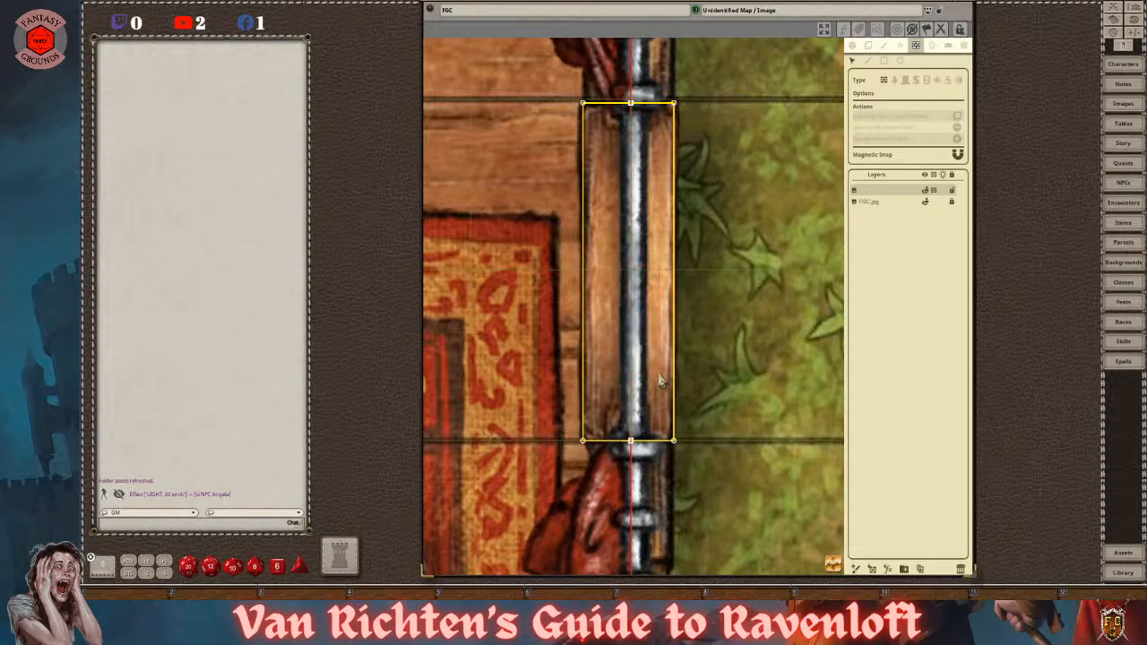
- Select the crossing points inside the front door and delete them along with the wall occluder running through it
{"action": "scroll", "coordinate": [680, 390], "scroll_direction": "down", "scroll_amount": 3}
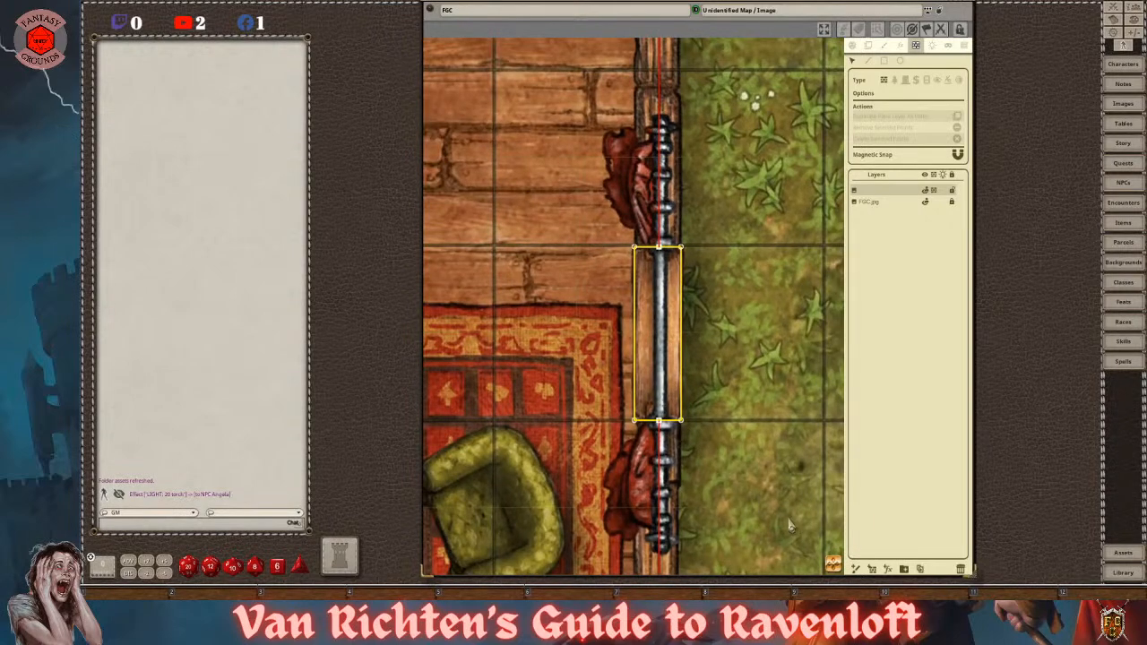
{"action": "left_click_drag", "start_coordinate": [832, 562], "coordinate": [742, 447]}
{"action": "scroll", "coordinate": [742, 443], "scroll_direction": "up", "scroll_amount": 1}
{"action": "scroll", "coordinate": [697, 376], "scroll_direction": "up", "scroll_amount": 2}
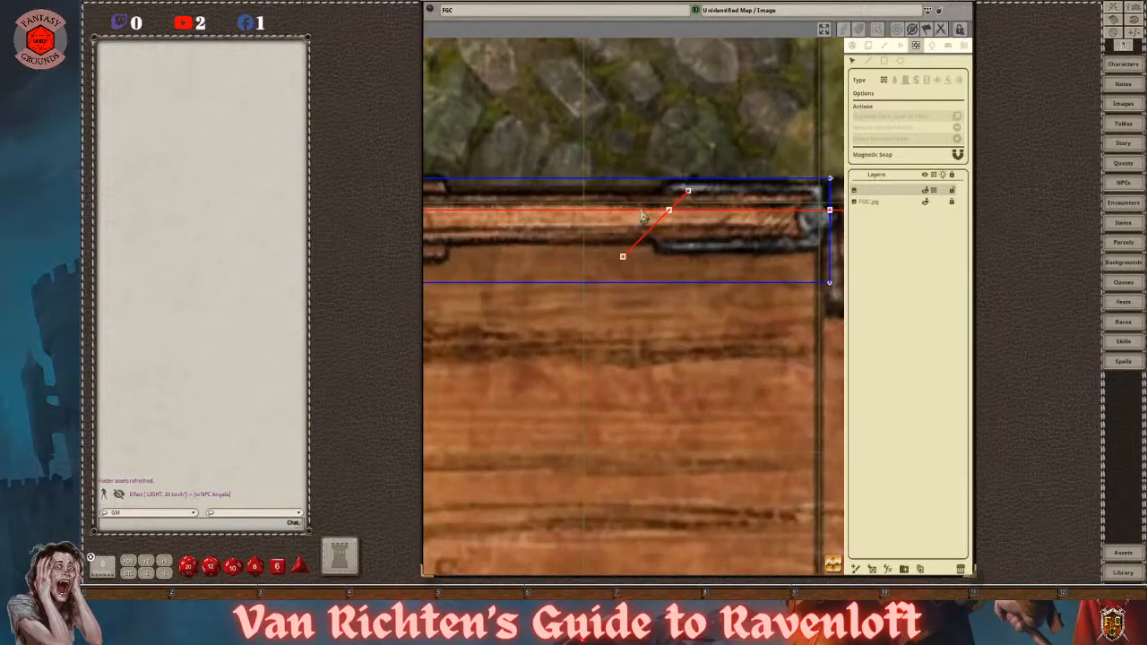
{"action": "left_click_drag", "start_coordinate": [637, 194], "coordinate": [618, 260]}
{"action": "left_click", "coordinate": [587, 237]}
{"action": "left_click_drag", "start_coordinate": [576, 193], "coordinate": [711, 273]}
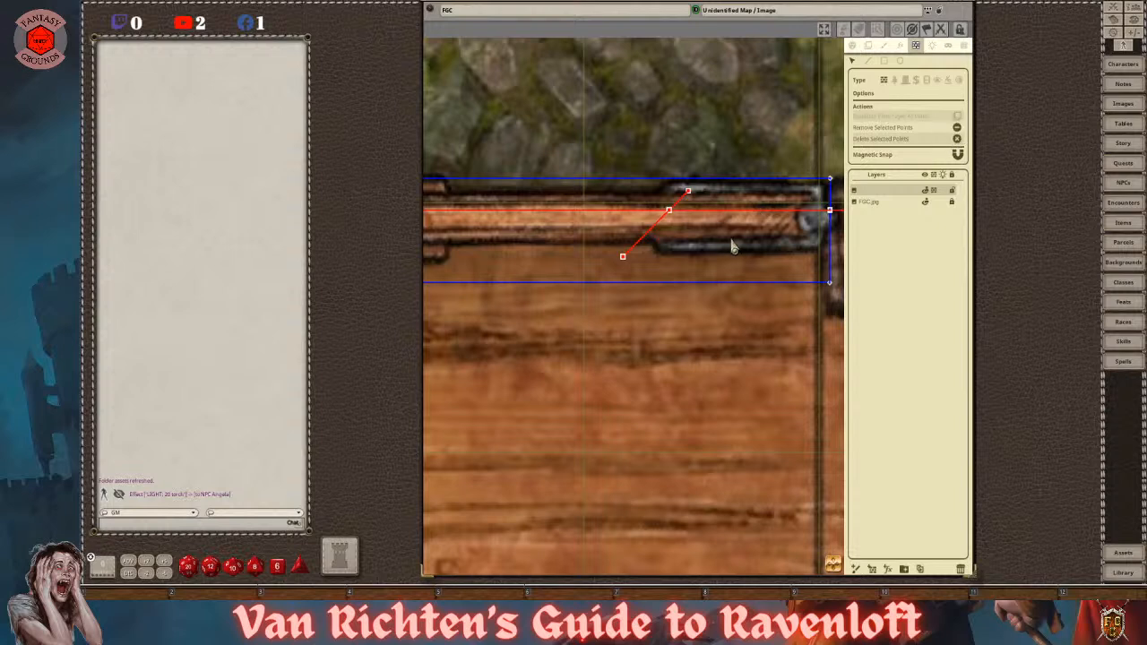
{"action": "key", "text": "Delete"}
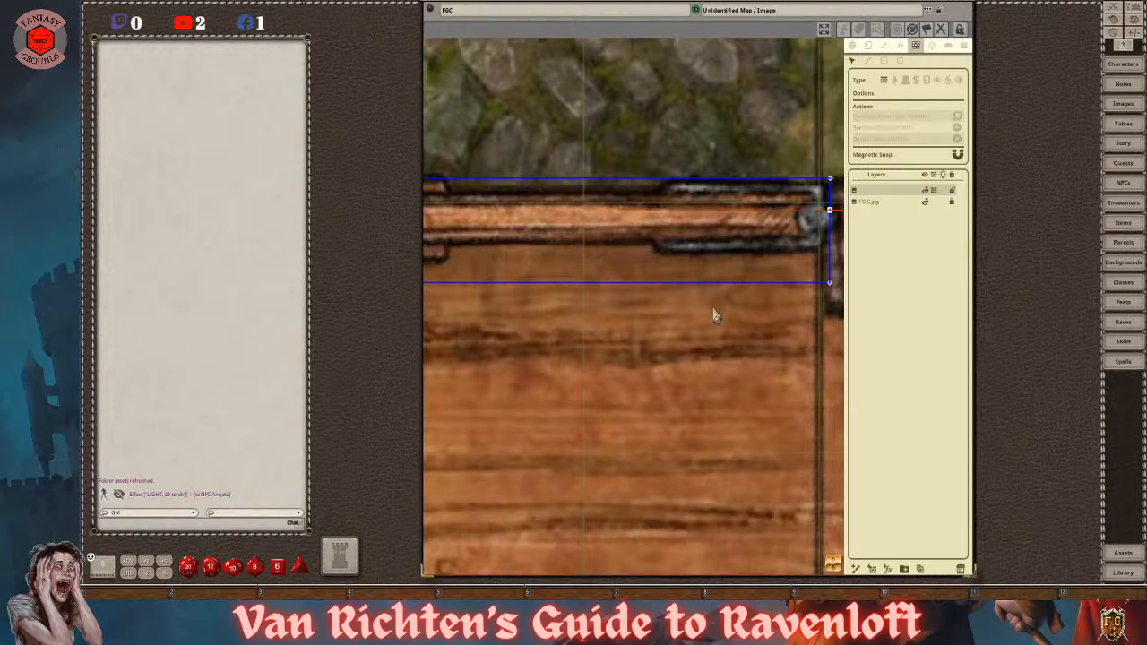
- Delete the crossing points and the wall occluder running through the interior wall's toggleable section
{"action": "scroll", "coordinate": [712, 314], "scroll_direction": "down", "scroll_amount": 6}
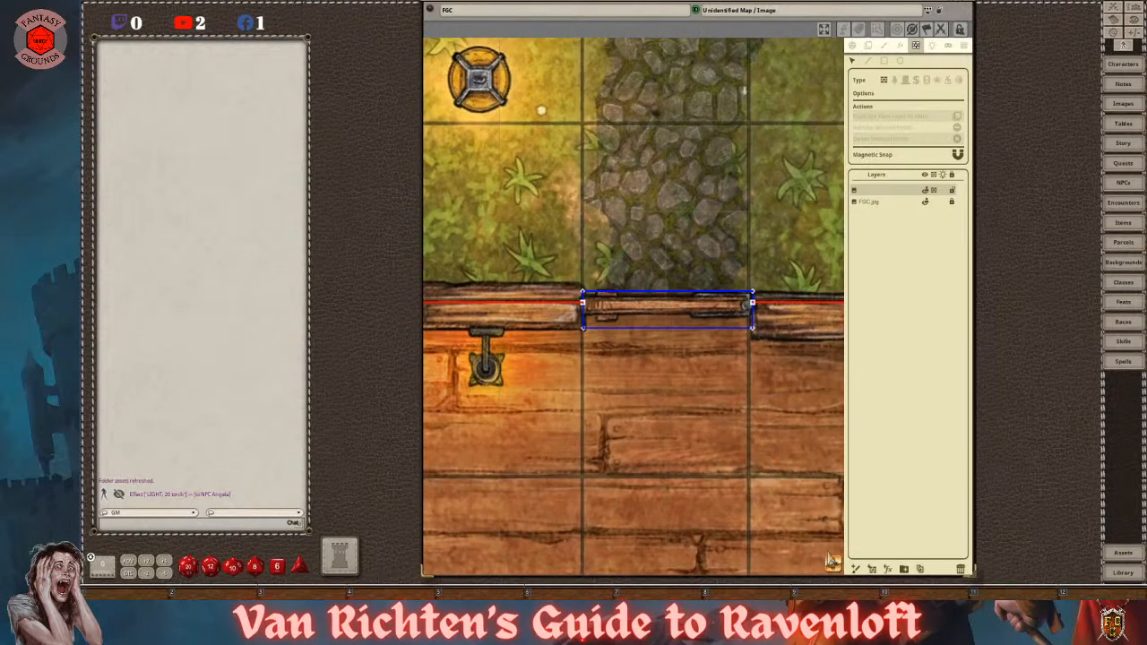
{"action": "scroll", "coordinate": [782, 542], "scroll_direction": "down", "scroll_amount": 5}
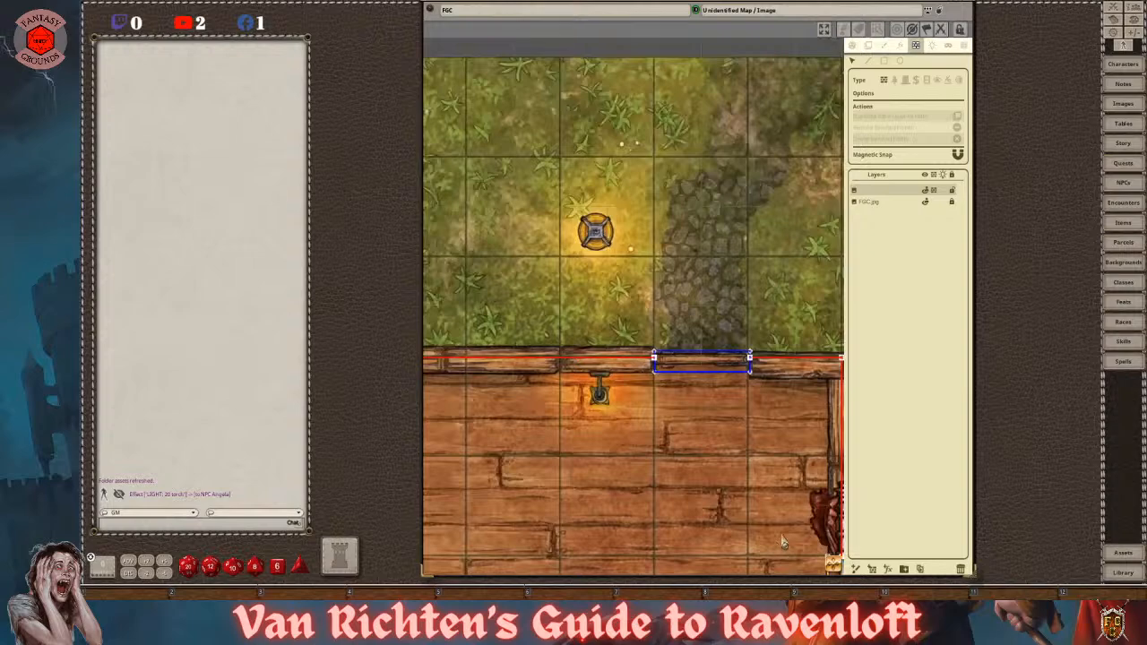
{"action": "scroll", "coordinate": [782, 541], "scroll_direction": "down", "scroll_amount": 2}
{"action": "left_click_drag", "start_coordinate": [782, 542], "coordinate": [720, 254]}
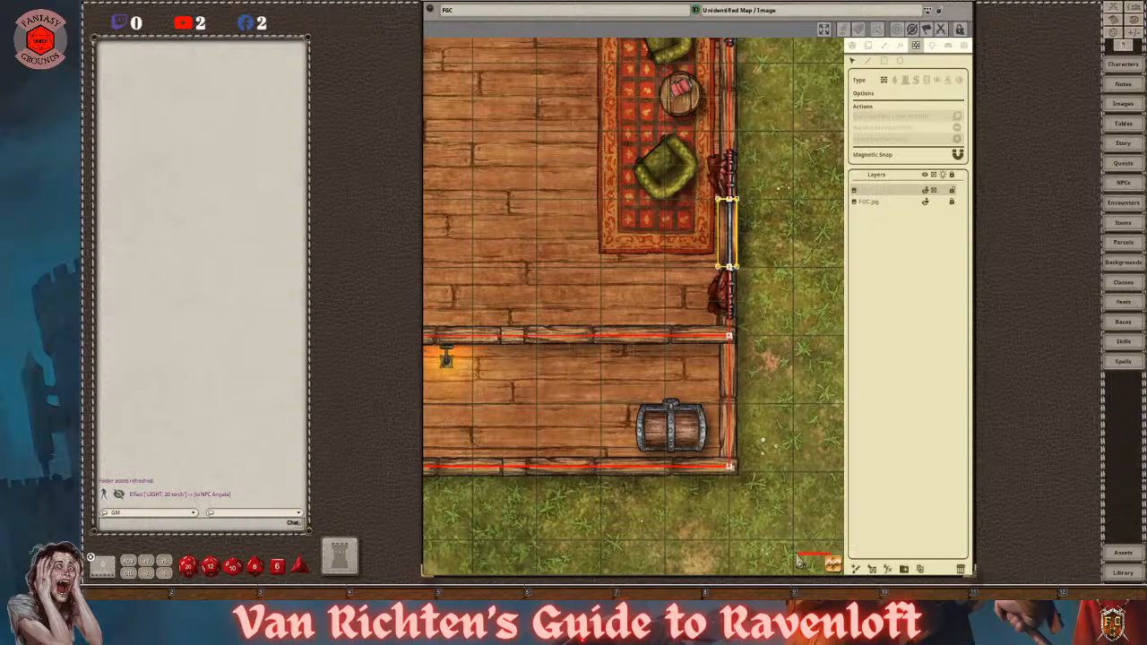
{"action": "left_click_drag", "start_coordinate": [502, 421], "coordinate": [711, 442]}
{"action": "left_click_drag", "start_coordinate": [463, 428], "coordinate": [706, 454]}
{"action": "scroll", "coordinate": [706, 455], "scroll_direction": "up", "scroll_amount": 3}
{"action": "scroll", "coordinate": [678, 379], "scroll_direction": "up", "scroll_amount": 6}
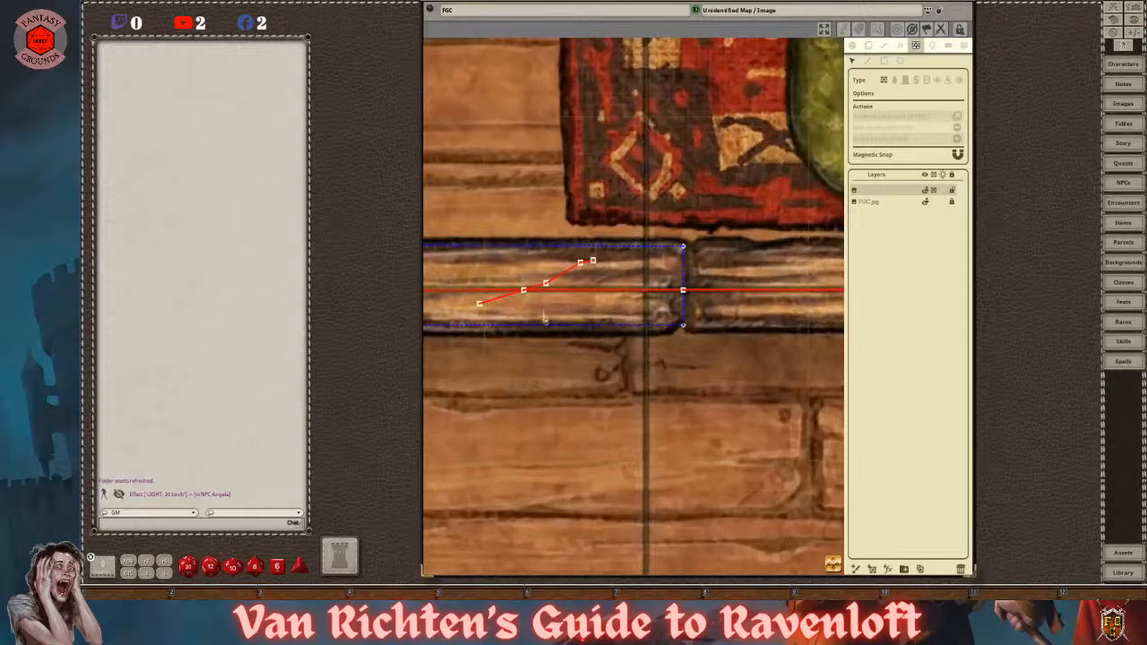
{"action": "left_click_drag", "start_coordinate": [447, 254], "coordinate": [620, 313]}
{"action": "key", "text": "Delete"}
- Examine the wall, door and window occluders around the whole cabin and the bookcases along the west wall
{"action": "scroll", "coordinate": [673, 348], "scroll_direction": "down", "scroll_amount": 2}
{"action": "scroll", "coordinate": [675, 354], "scroll_direction": "down", "scroll_amount": 4}
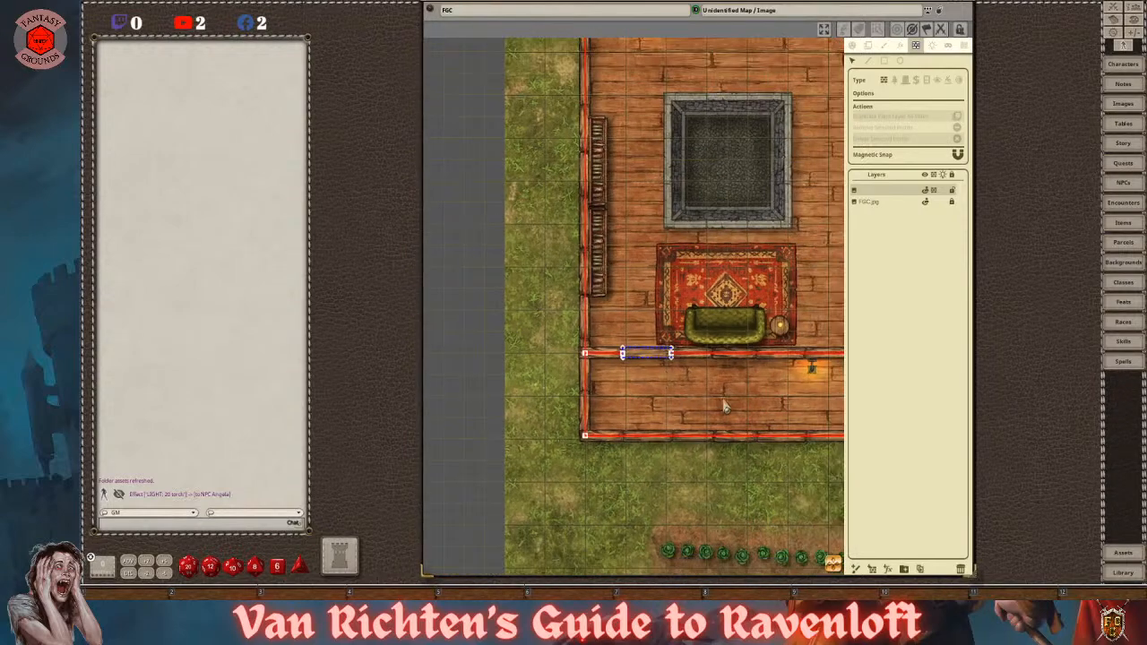
{"action": "scroll", "coordinate": [622, 269], "scroll_direction": "up", "scroll_amount": 2}
{"action": "scroll", "coordinate": [619, 261], "scroll_direction": "down", "scroll_amount": 3}
{"action": "scroll", "coordinate": [620, 262], "scroll_direction": "down", "scroll_amount": 2}
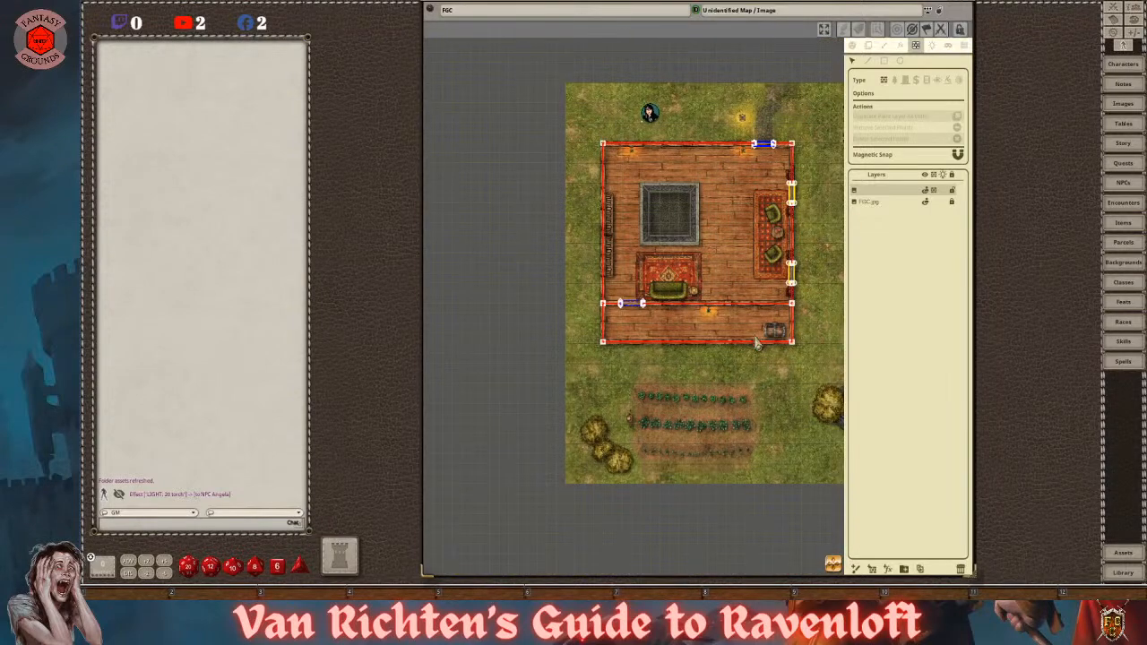
{"action": "scroll", "coordinate": [756, 339], "scroll_direction": "up", "scroll_amount": 3}
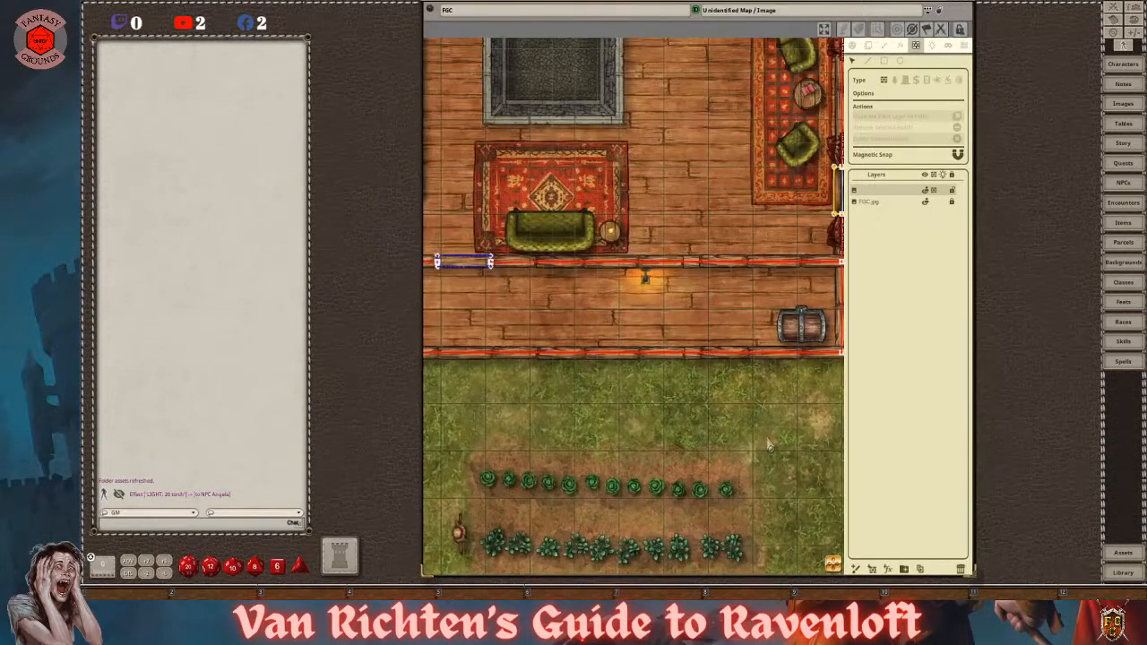
{"action": "left_click_drag", "start_coordinate": [832, 561], "coordinate": [719, 336]}
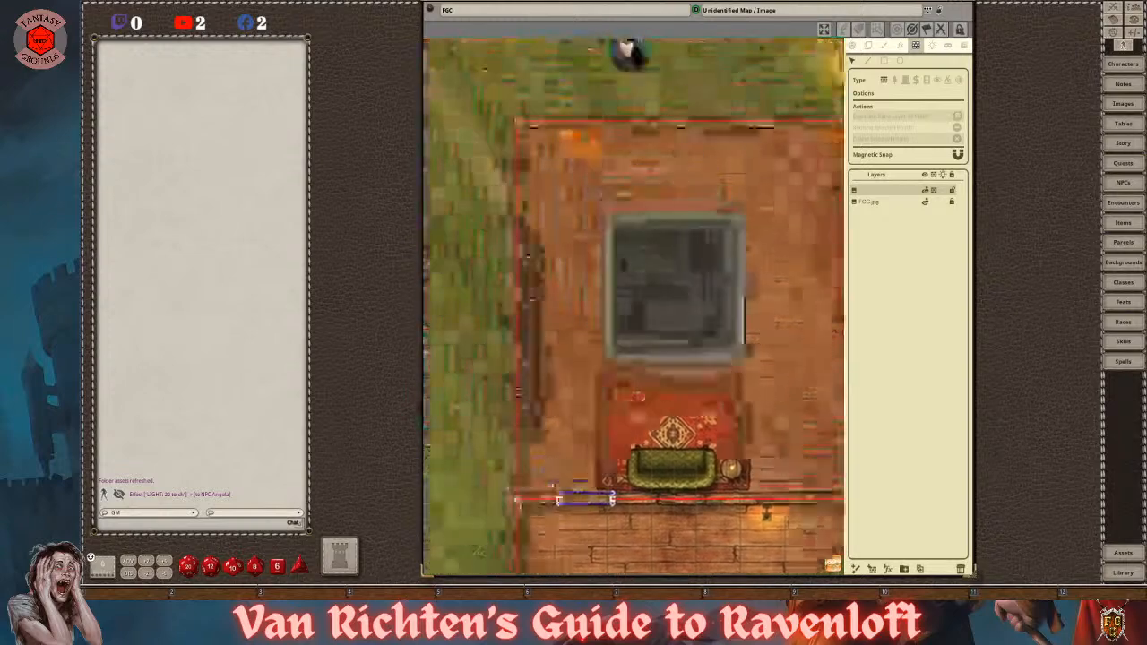
{"action": "scroll", "coordinate": [625, 389], "scroll_direction": "up", "scroll_amount": 3}
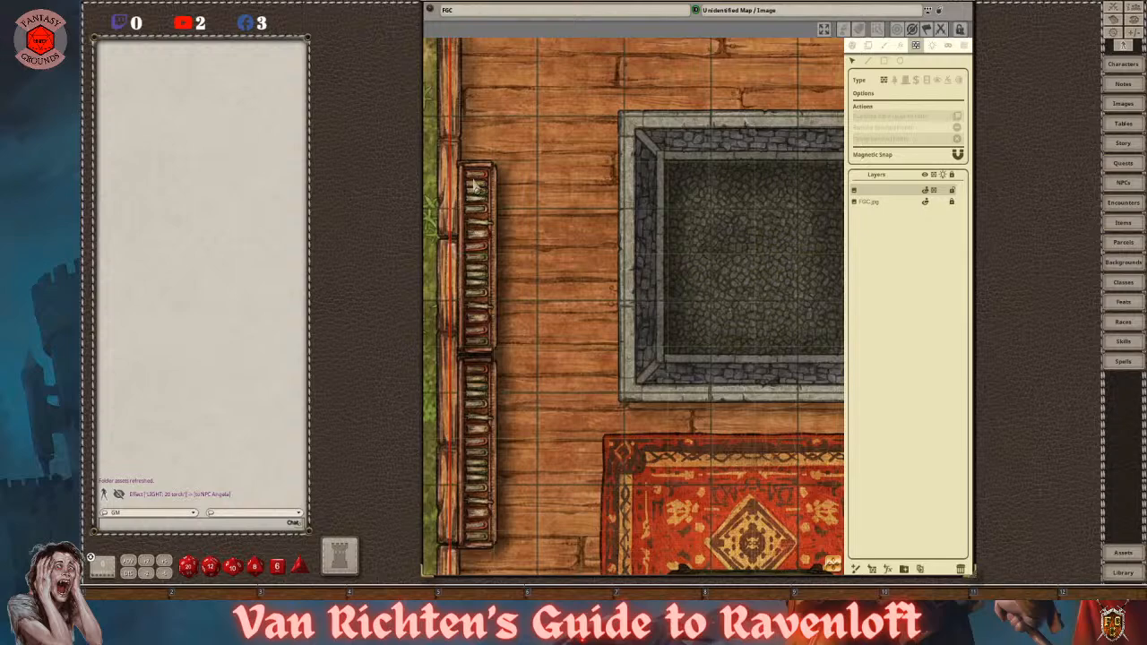
{"action": "scroll", "coordinate": [475, 310], "scroll_direction": "down", "scroll_amount": 3}
{"action": "scroll", "coordinate": [475, 309], "scroll_direction": "up", "scroll_amount": 3}
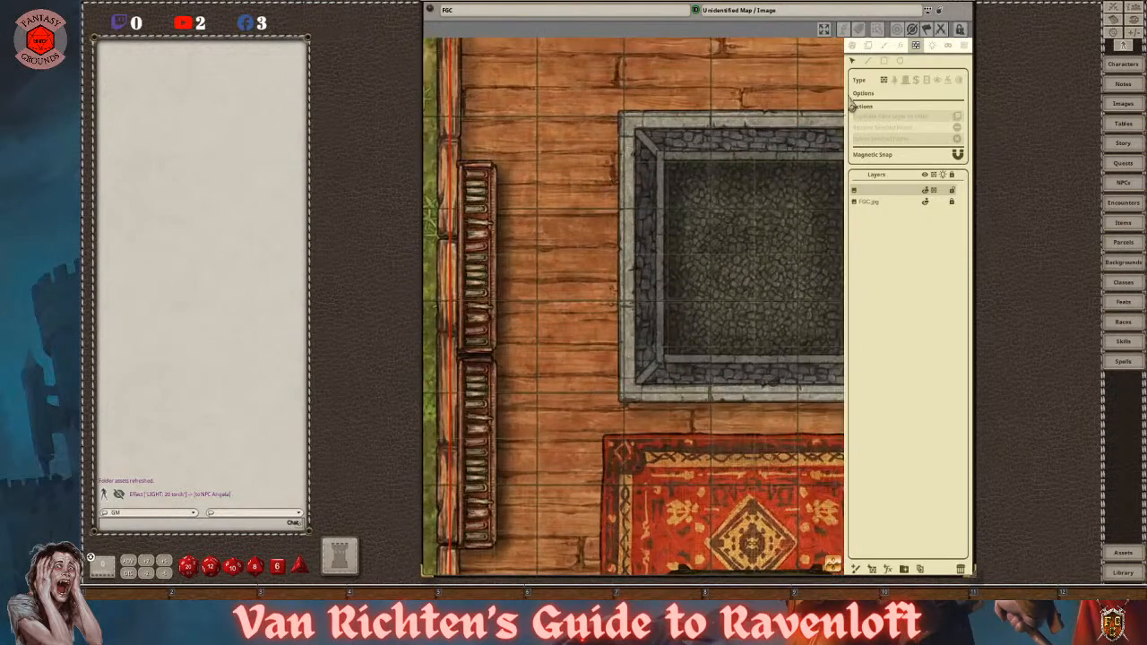
- Draw a rectangular terrain occluder over the northern bookcase along the west wall
{"action": "left_click", "coordinate": [895, 81]}
{"action": "left_click", "coordinate": [885, 61]}
{"action": "scroll", "coordinate": [480, 208], "scroll_direction": "up", "scroll_amount": 1}
{"action": "scroll", "coordinate": [464, 238], "scroll_direction": "up", "scroll_amount": 1}
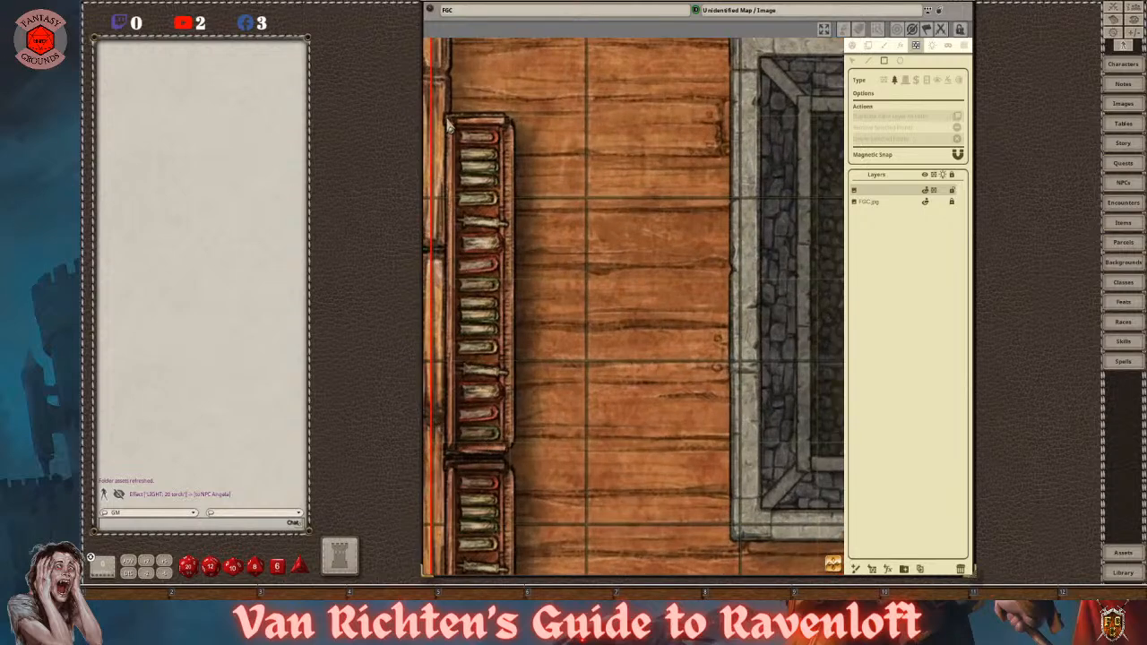
{"action": "left_click_drag", "start_coordinate": [449, 124], "coordinate": [508, 446]}
- Draw a rectangular terrain occluder over the southern bookcase along the west wall
{"action": "scroll", "coordinate": [529, 445], "scroll_direction": "down", "scroll_amount": 3}
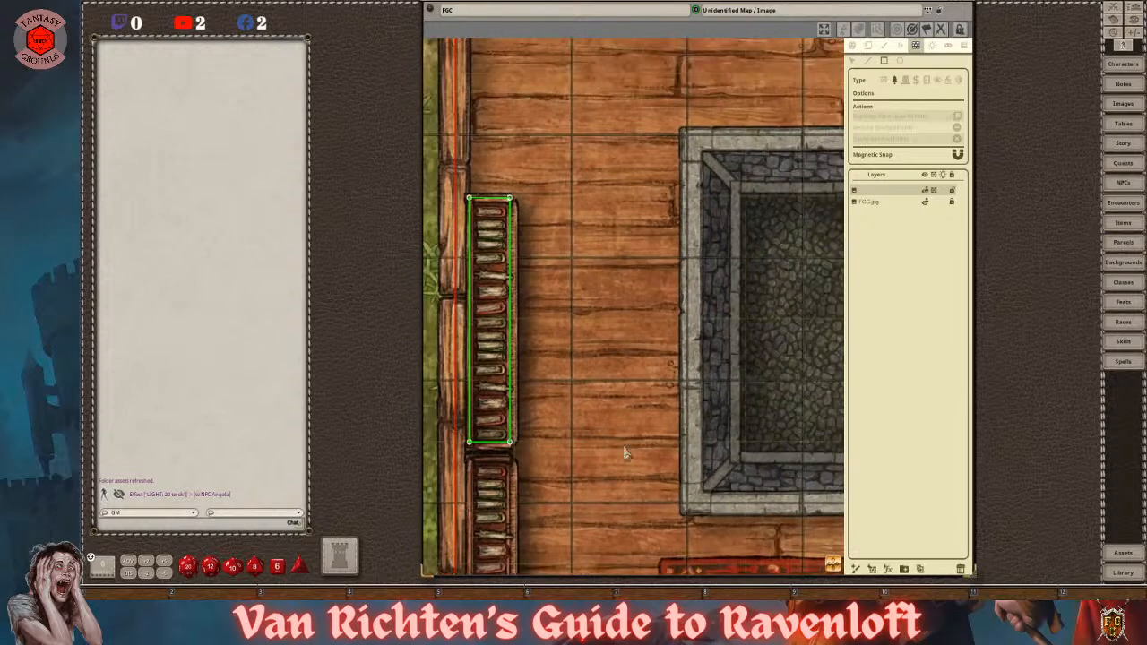
{"action": "mouse_move", "coordinate": [830, 569]}
{"action": "left_mouse_down"}
{"action": "mouse_move", "coordinate": [835, 582]}
{"action": "mouse_move", "coordinate": [819, 591]}
{"action": "mouse_move", "coordinate": [814, 581]}
{"action": "left_mouse_up"}
{"action": "scroll", "coordinate": [606, 364], "scroll_direction": "up", "scroll_amount": 1}
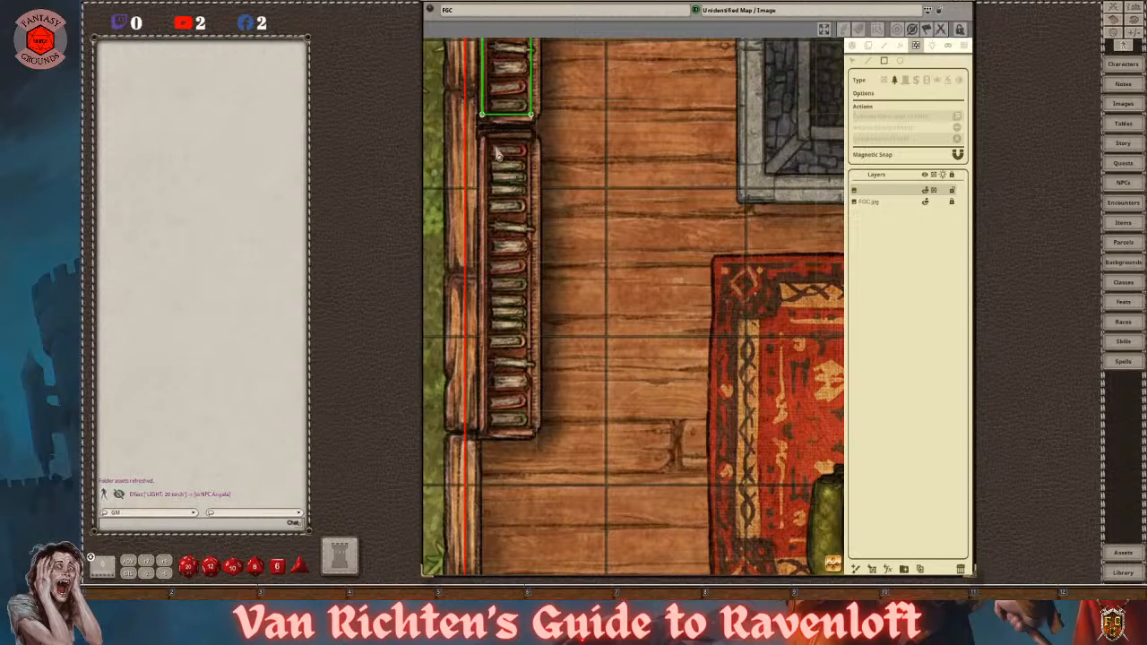
{"action": "left_click_drag", "start_coordinate": [489, 141], "coordinate": [531, 432]}
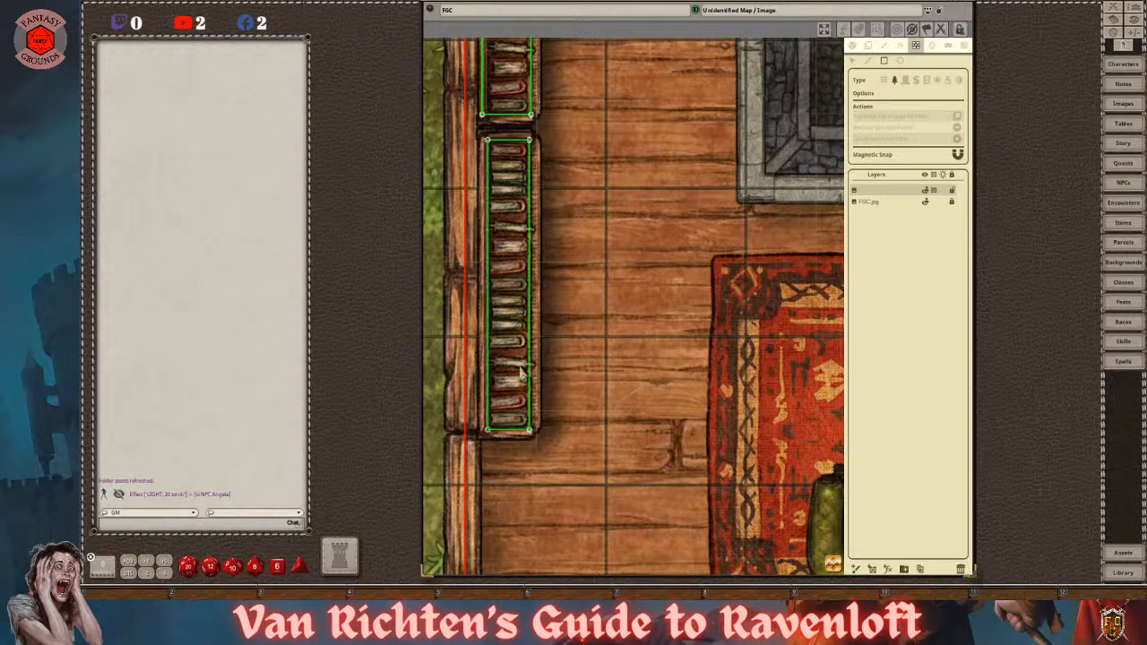
- Nudge the northwest corner of the southern bookcase's terrain occluder onto the inside corner of the bookcase frame
{"action": "scroll", "coordinate": [510, 318], "scroll_direction": "down", "scroll_amount": 5}
{"action": "scroll", "coordinate": [511, 321], "scroll_direction": "up", "scroll_amount": 5}
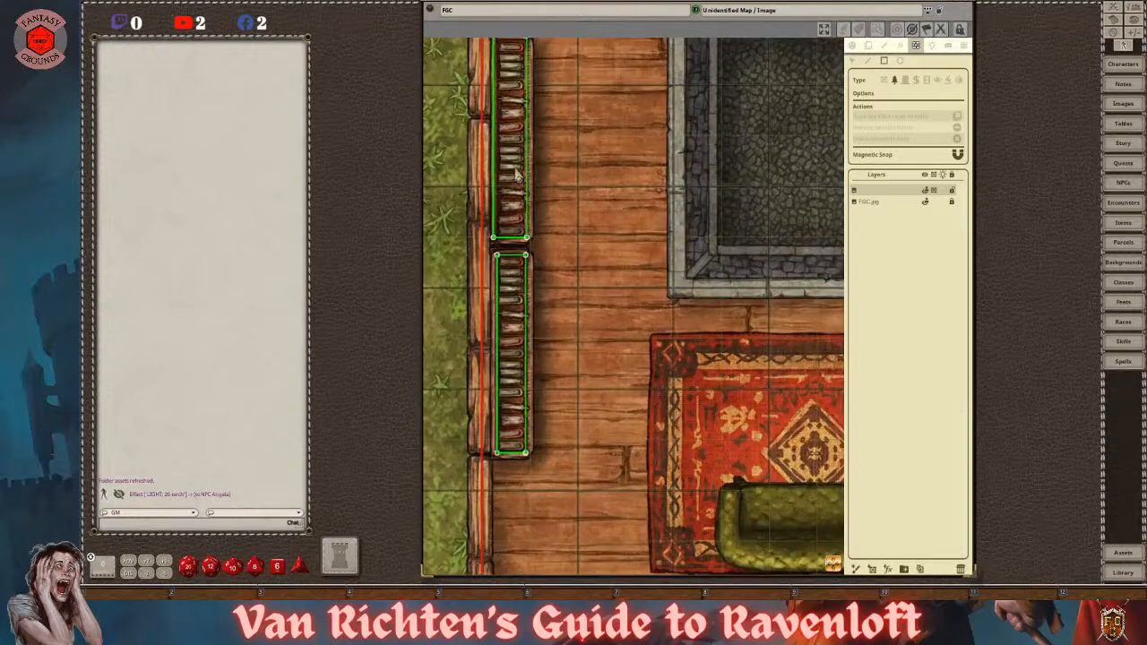
{"action": "scroll", "coordinate": [536, 216], "scroll_direction": "down", "scroll_amount": 3}
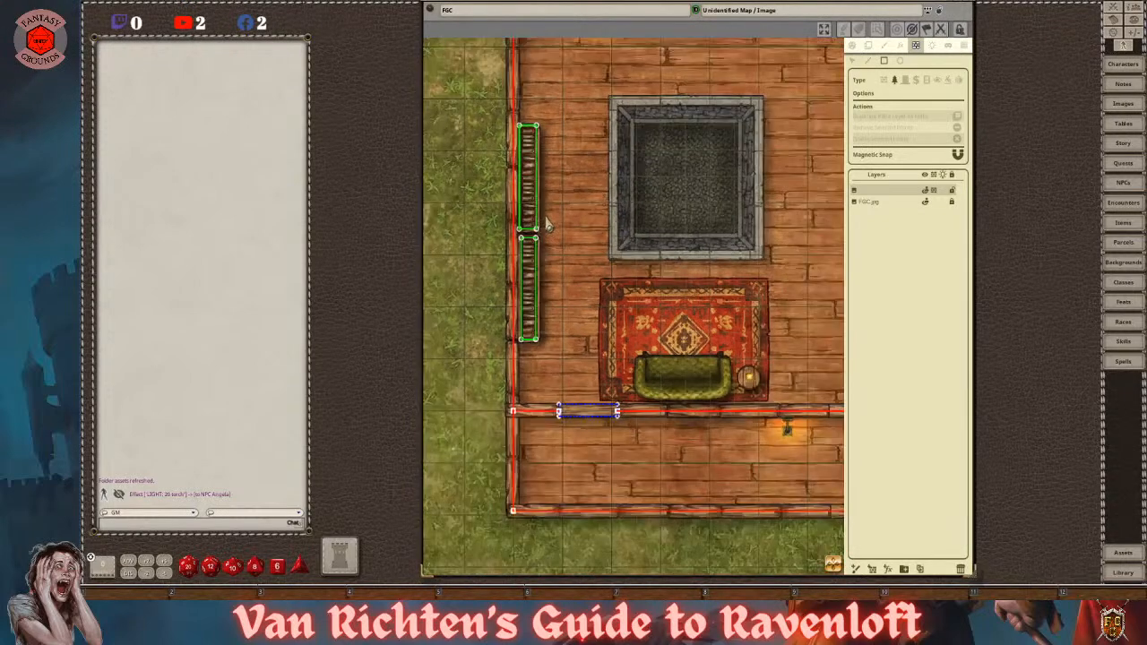
{"action": "scroll", "coordinate": [538, 247], "scroll_direction": "up", "scroll_amount": 6}
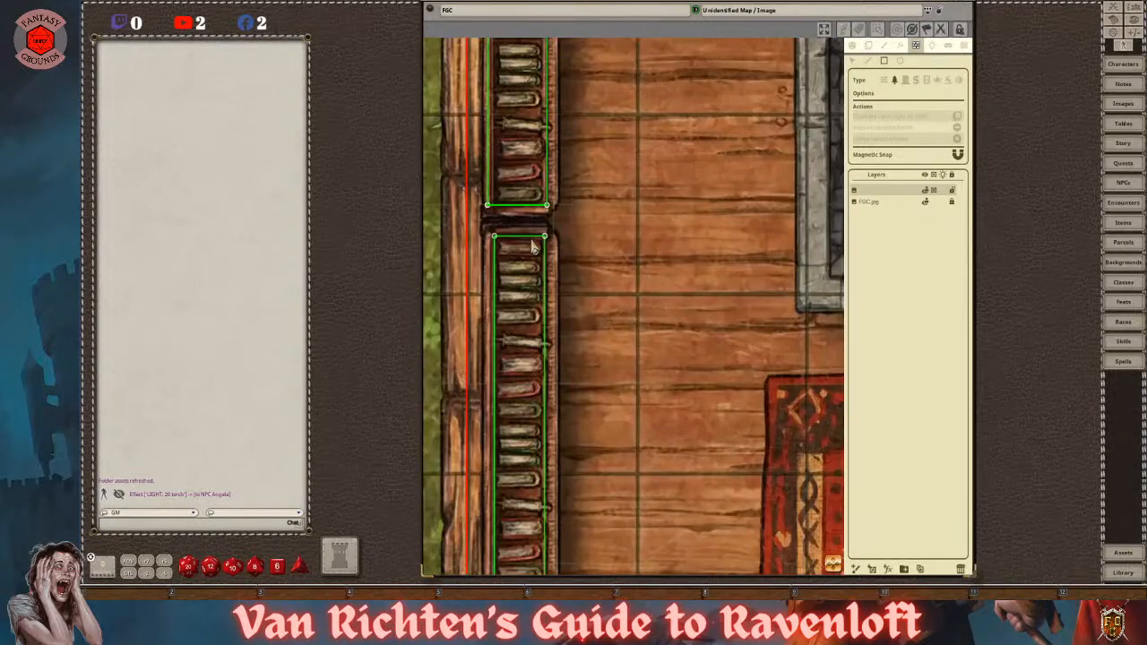
{"action": "scroll", "coordinate": [534, 249], "scroll_direction": "up", "scroll_amount": 3}
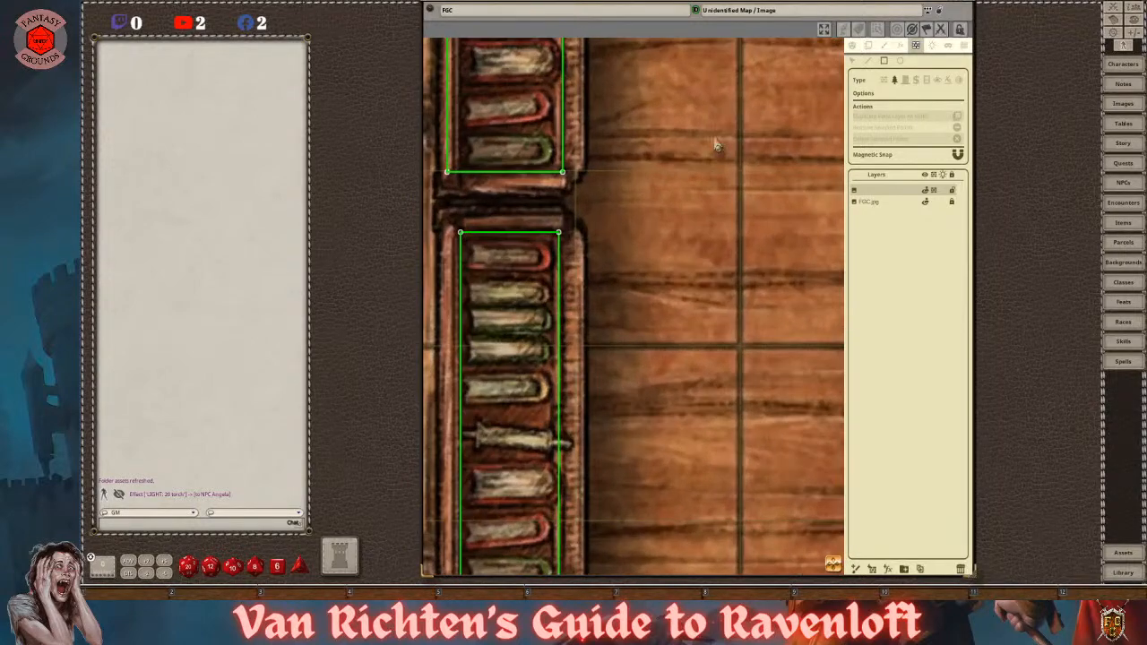
{"action": "scroll", "coordinate": [555, 256], "scroll_direction": "up", "scroll_amount": 4}
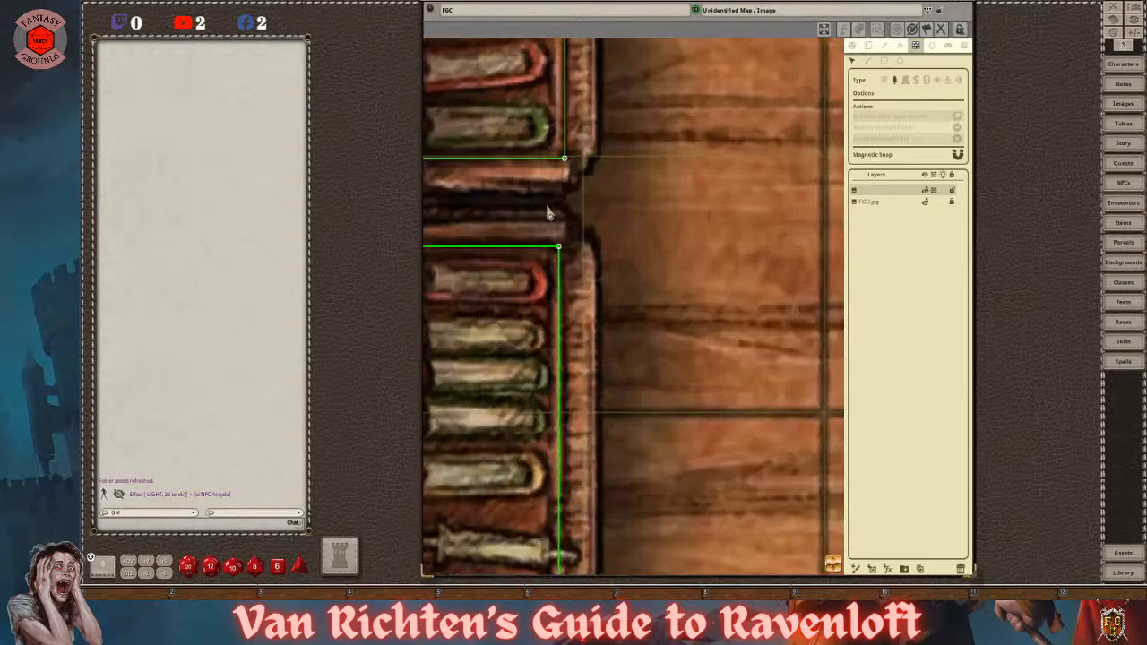
{"action": "left_click_drag", "start_coordinate": [570, 264], "coordinate": [832, 250]}
{"action": "scroll", "coordinate": [626, 259], "scroll_direction": "up", "scroll_amount": 2}
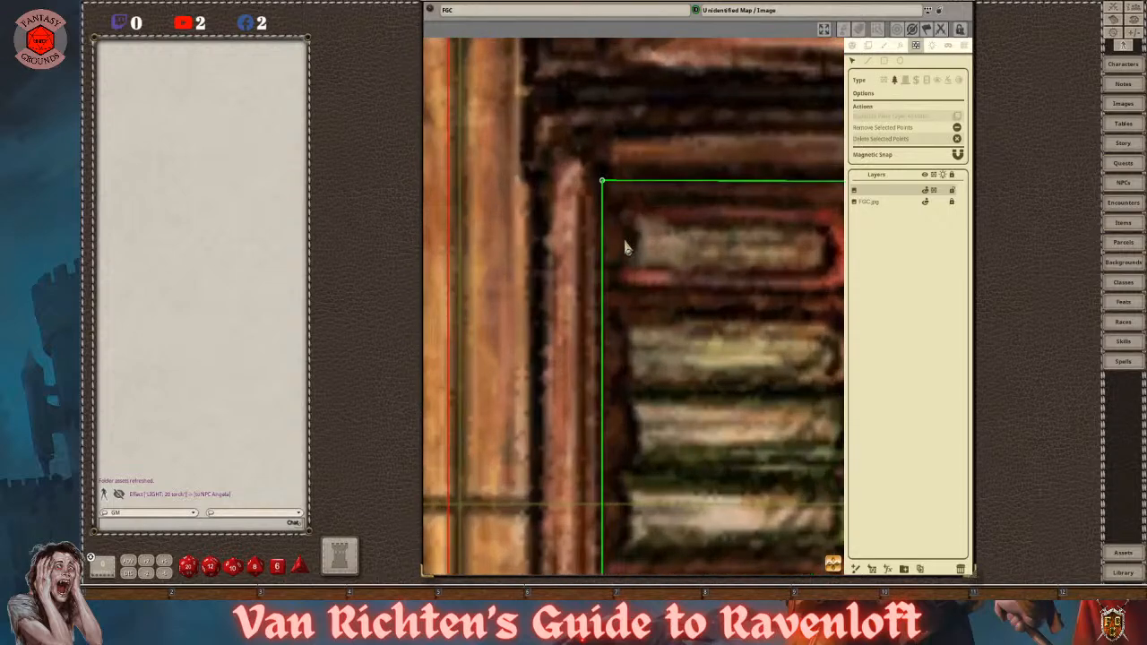
{"action": "left_click_drag", "start_coordinate": [603, 186], "coordinate": [604, 191]}
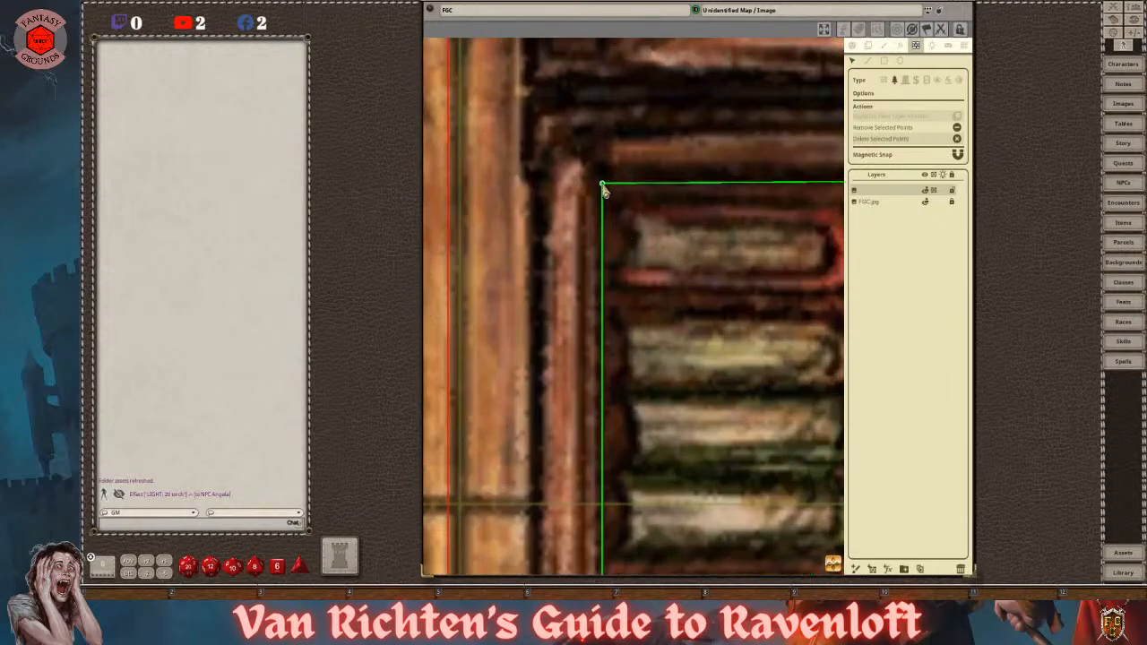
- Align the two south corners of the southern bookcase's terrain occluder with the inside edge of the bookcase frame
{"action": "scroll", "coordinate": [753, 375], "scroll_direction": "down", "scroll_amount": 2}
{"action": "left_click", "coordinate": [839, 576]}
{"action": "left_click_drag", "start_coordinate": [832, 564], "coordinate": [767, 201]}
{"action": "left_click_drag", "start_coordinate": [762, 520], "coordinate": [678, 69]}
{"action": "left_click_drag", "start_coordinate": [717, 538], "coordinate": [740, 67]}
{"action": "left_click_drag", "start_coordinate": [703, 477], "coordinate": [709, 422]}
{"action": "scroll", "coordinate": [709, 422], "scroll_direction": "up", "scroll_amount": 4}
{"action": "left_click_drag", "start_coordinate": [735, 300], "coordinate": [749, 301]}
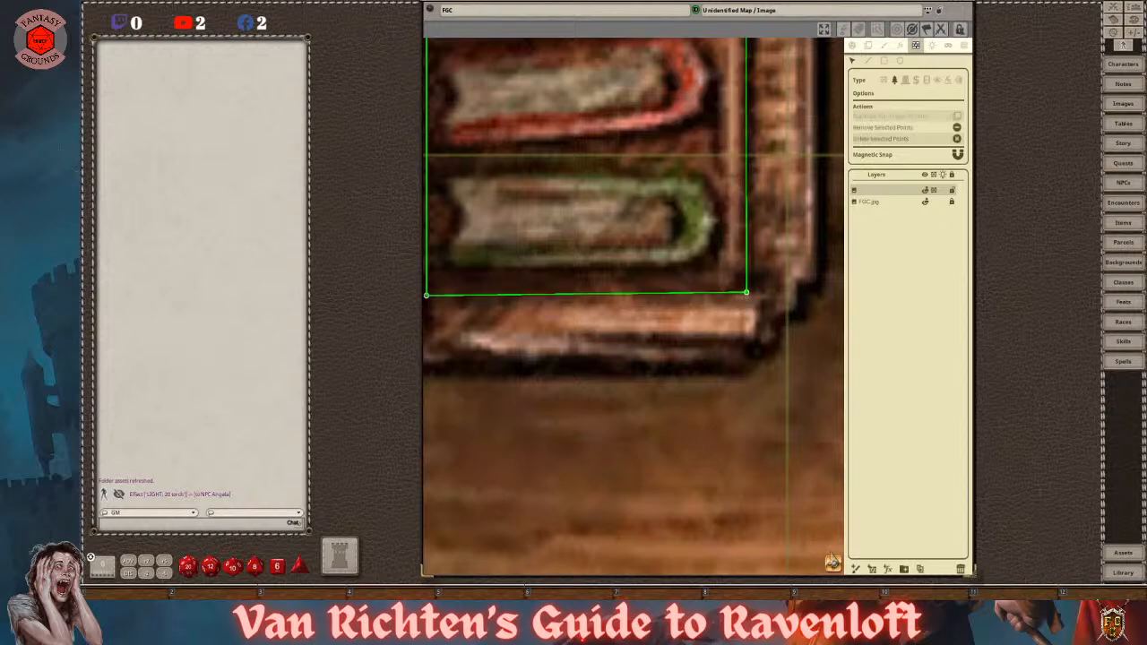
{"action": "left_click_drag", "start_coordinate": [608, 530], "coordinate": [832, 565]}
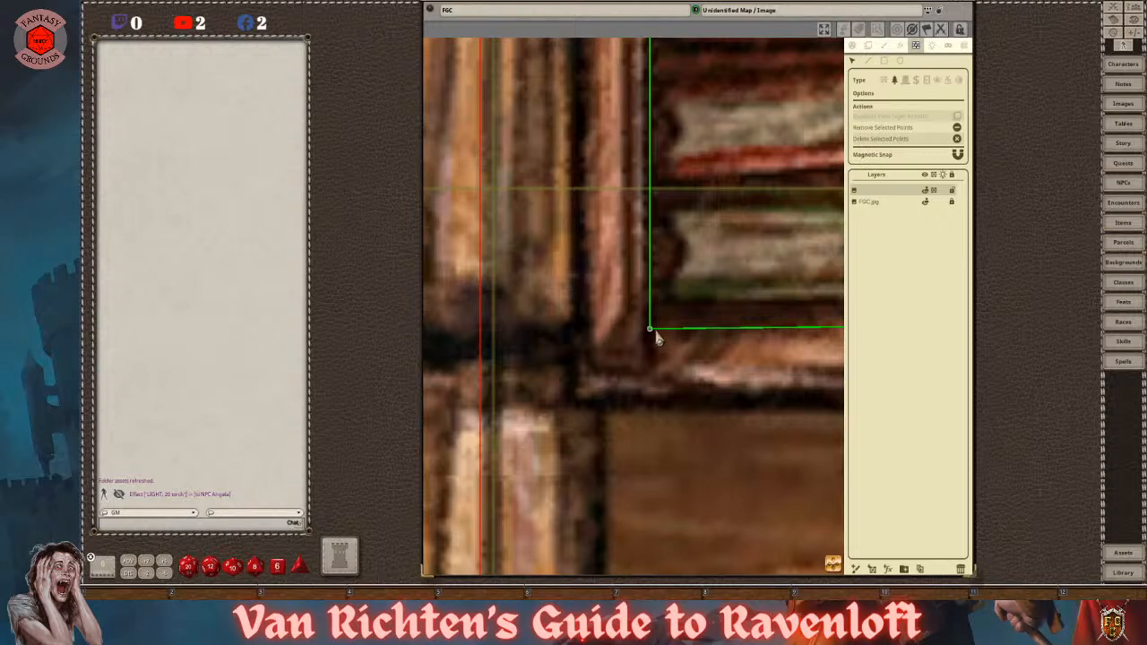
{"action": "left_click_drag", "start_coordinate": [651, 332], "coordinate": [648, 330]}
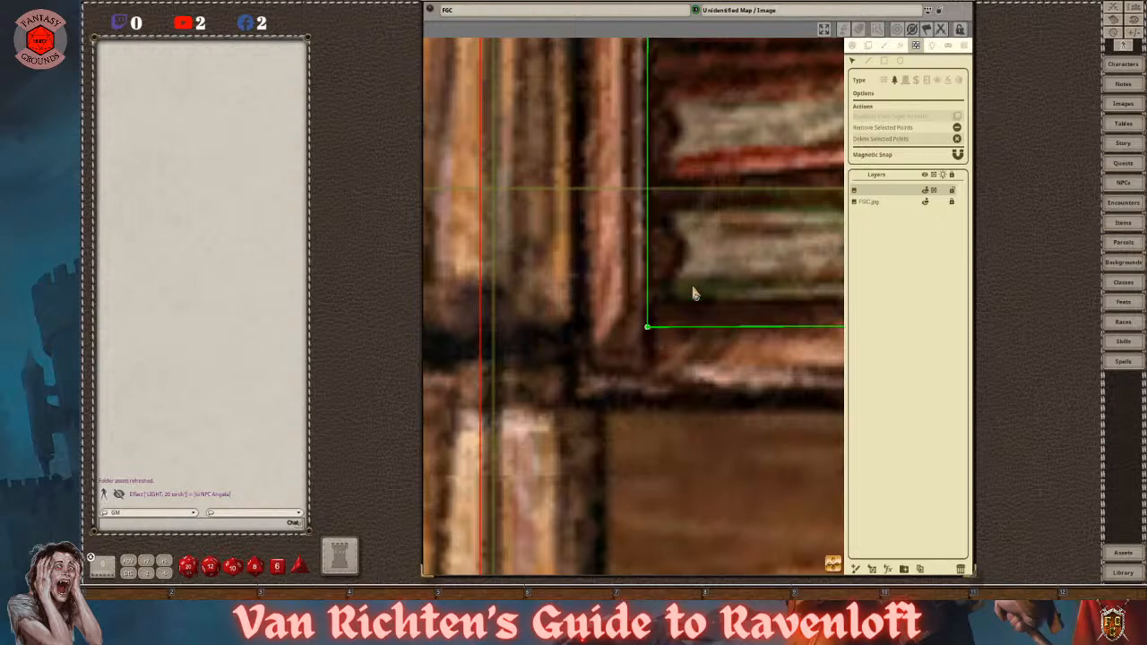
- Examine the two bookcase occluders along the west wall and the rug, sofa and stone pit beside them
{"action": "scroll", "coordinate": [791, 401], "scroll_direction": "down", "scroll_amount": 5}
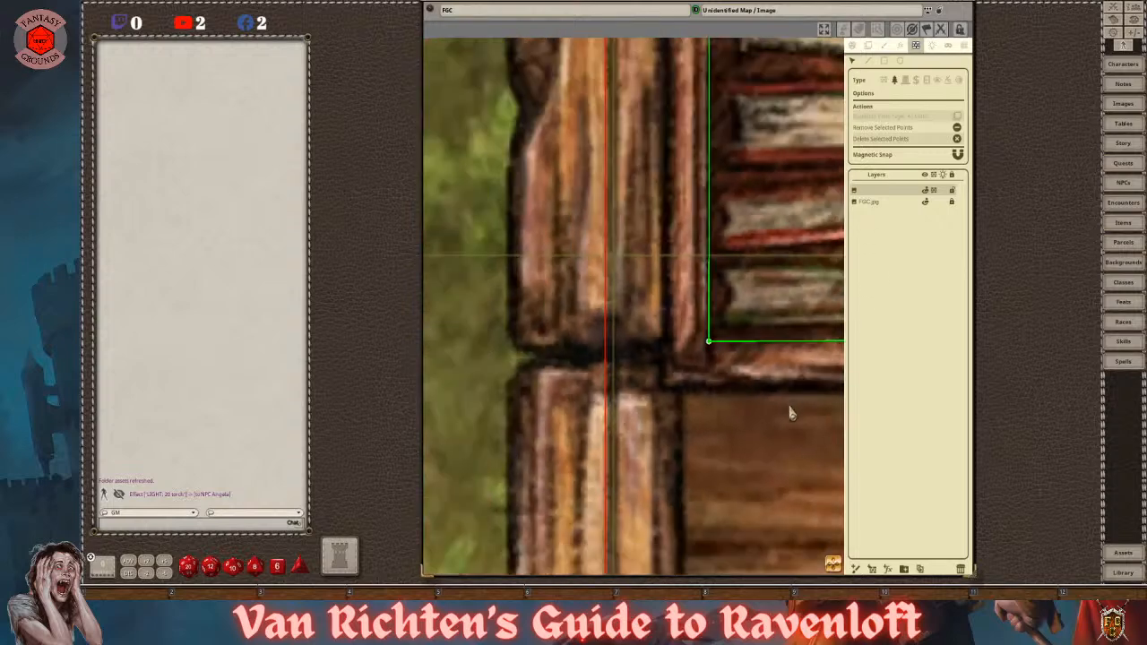
{"action": "scroll", "coordinate": [782, 448], "scroll_direction": "down", "scroll_amount": 2}
{"action": "left_click_drag", "start_coordinate": [802, 476], "coordinate": [575, 472]}
{"action": "scroll", "coordinate": [578, 472], "scroll_direction": "down", "scroll_amount": 4}
{"action": "scroll", "coordinate": [779, 476], "scroll_direction": "down", "scroll_amount": 3}
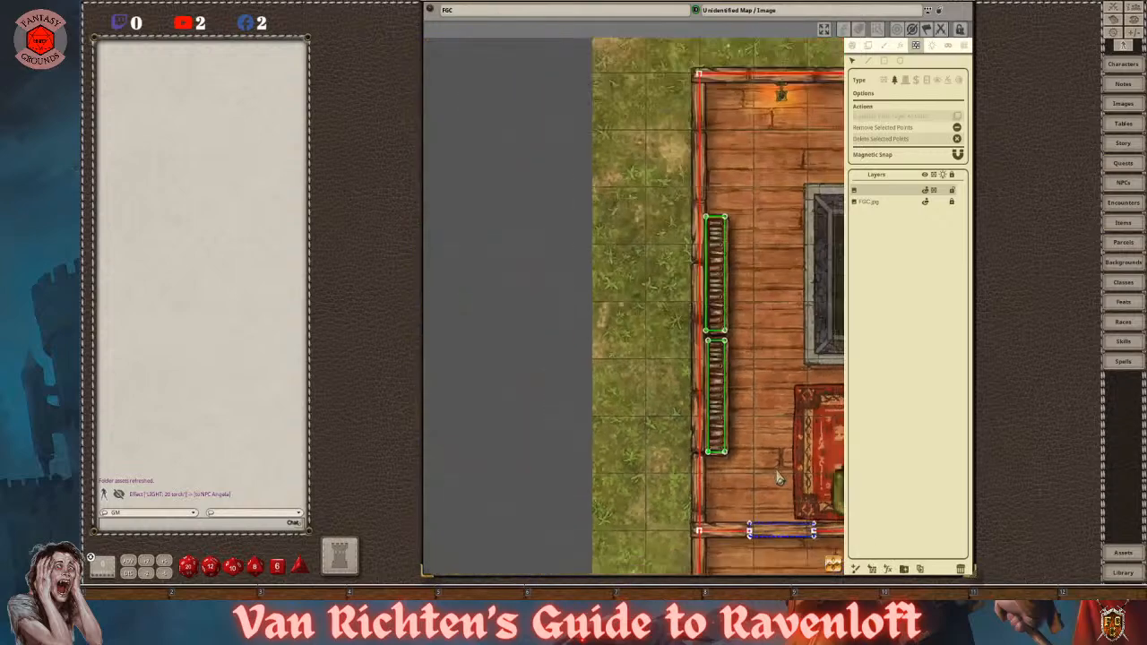
{"action": "scroll", "coordinate": [786, 518], "scroll_direction": "up", "scroll_amount": 3}
{"action": "left_click_drag", "start_coordinate": [838, 573], "coordinate": [804, 533]}
{"action": "scroll", "coordinate": [802, 532], "scroll_direction": "up", "scroll_amount": 1}
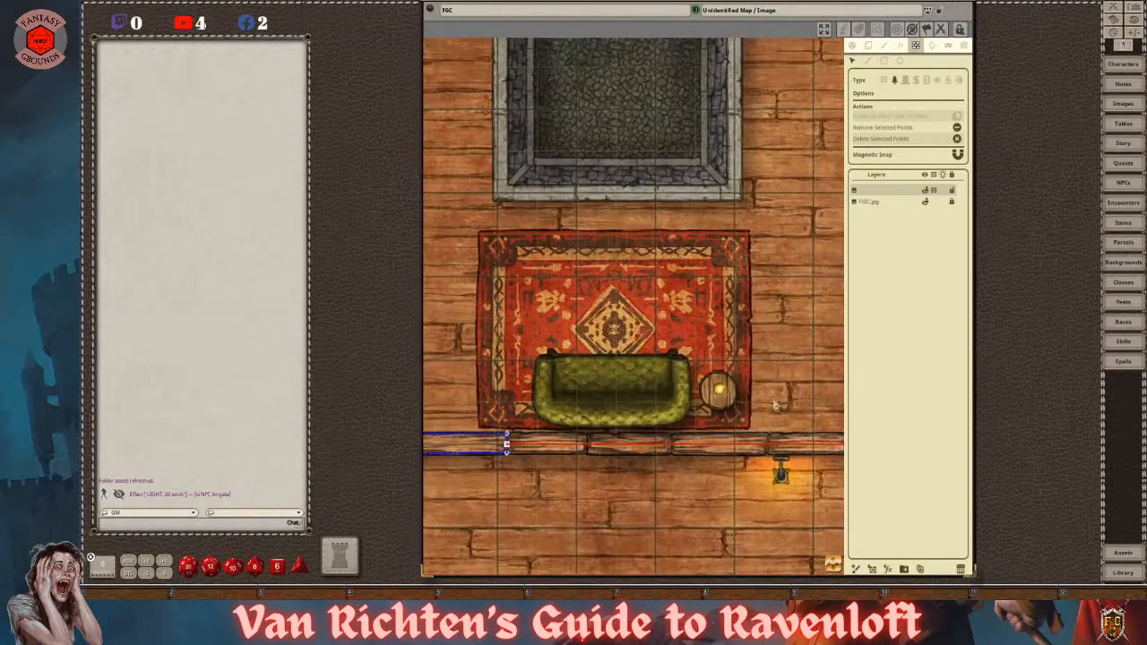
{"action": "left_click_drag", "start_coordinate": [835, 572], "coordinate": [829, 524]}
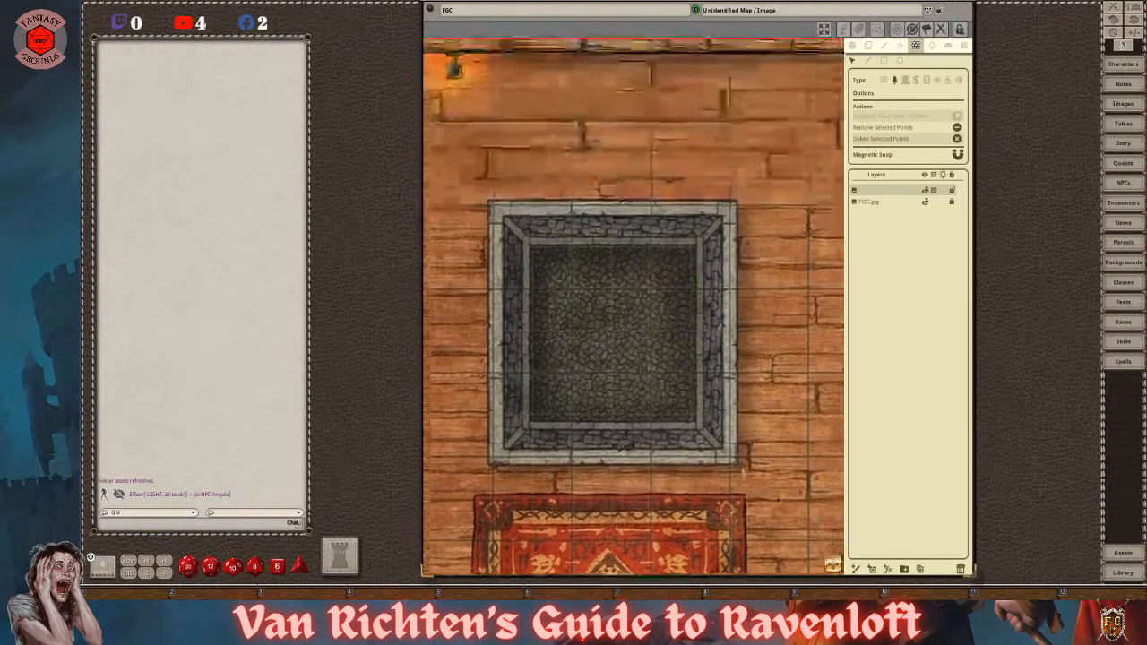
- Draw a rectangular pit occluder along the inner edge of the light stone rim around the square stone pit
{"action": "scroll", "coordinate": [686, 421], "scroll_direction": "up", "scroll_amount": 3}
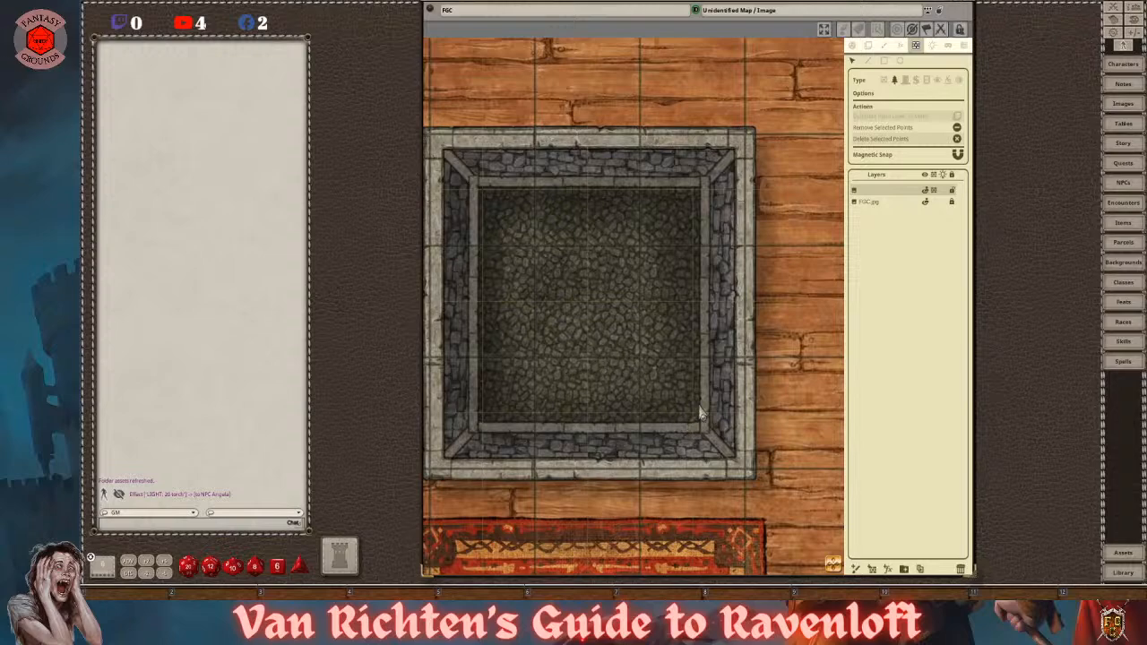
{"action": "scroll", "coordinate": [727, 506], "scroll_direction": "down", "scroll_amount": 4}
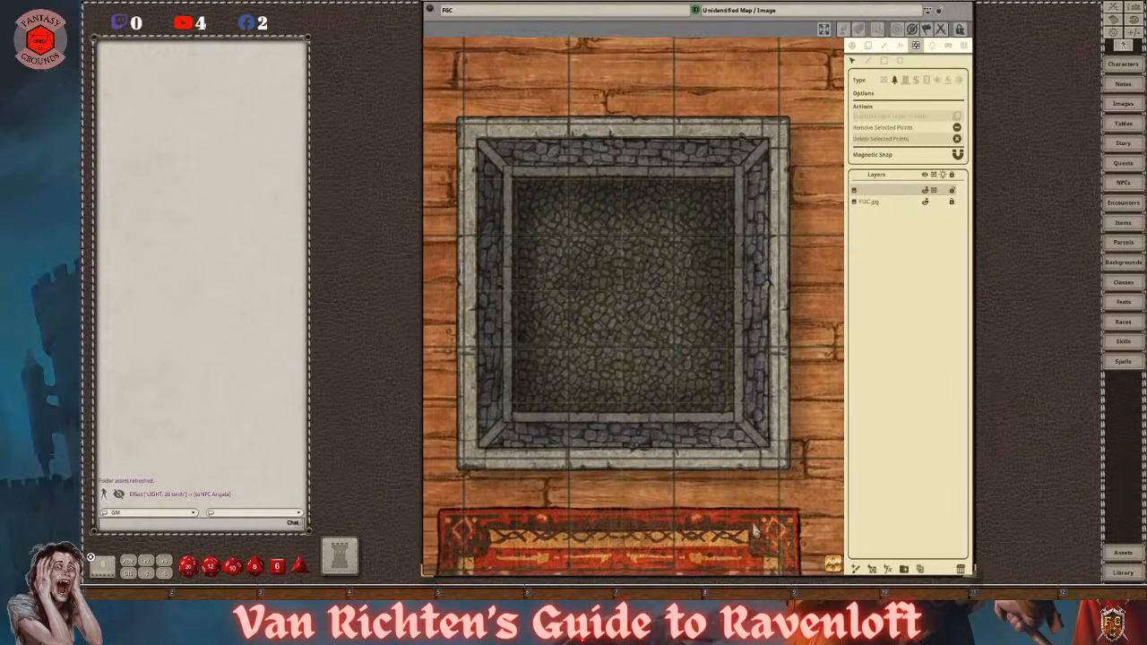
{"action": "scroll", "coordinate": [723, 527], "scroll_direction": "up", "scroll_amount": 3}
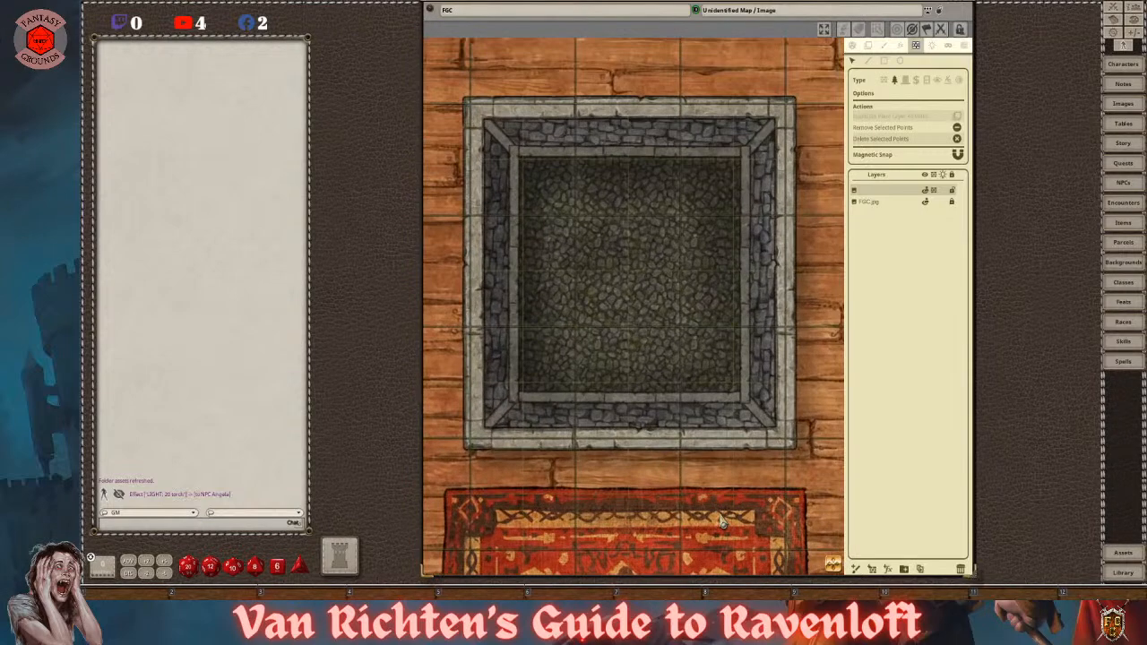
{"action": "scroll", "coordinate": [606, 328], "scroll_direction": "down", "scroll_amount": 1}
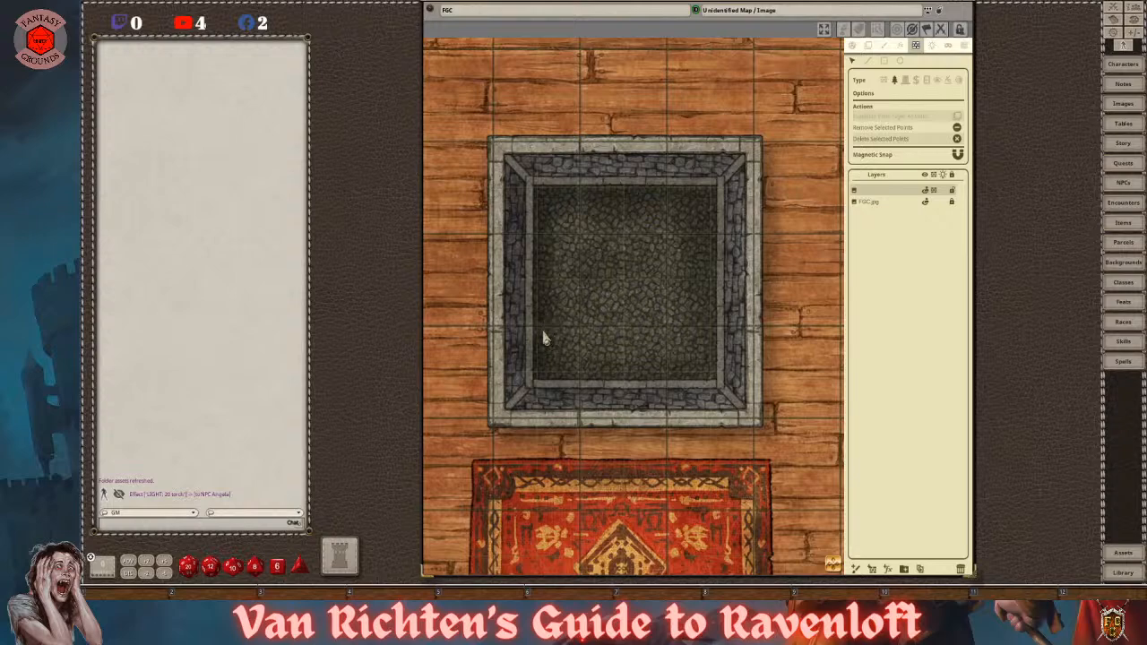
{"action": "scroll", "coordinate": [550, 324], "scroll_direction": "down", "scroll_amount": 2}
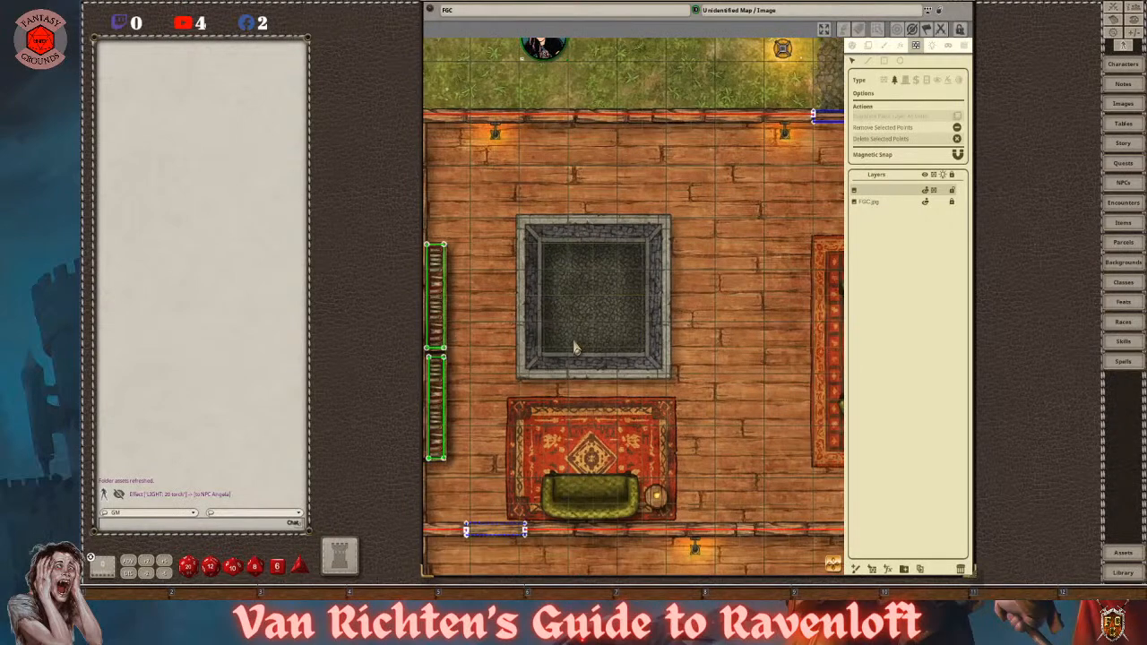
{"action": "scroll", "coordinate": [576, 348], "scroll_direction": "up", "scroll_amount": 2}
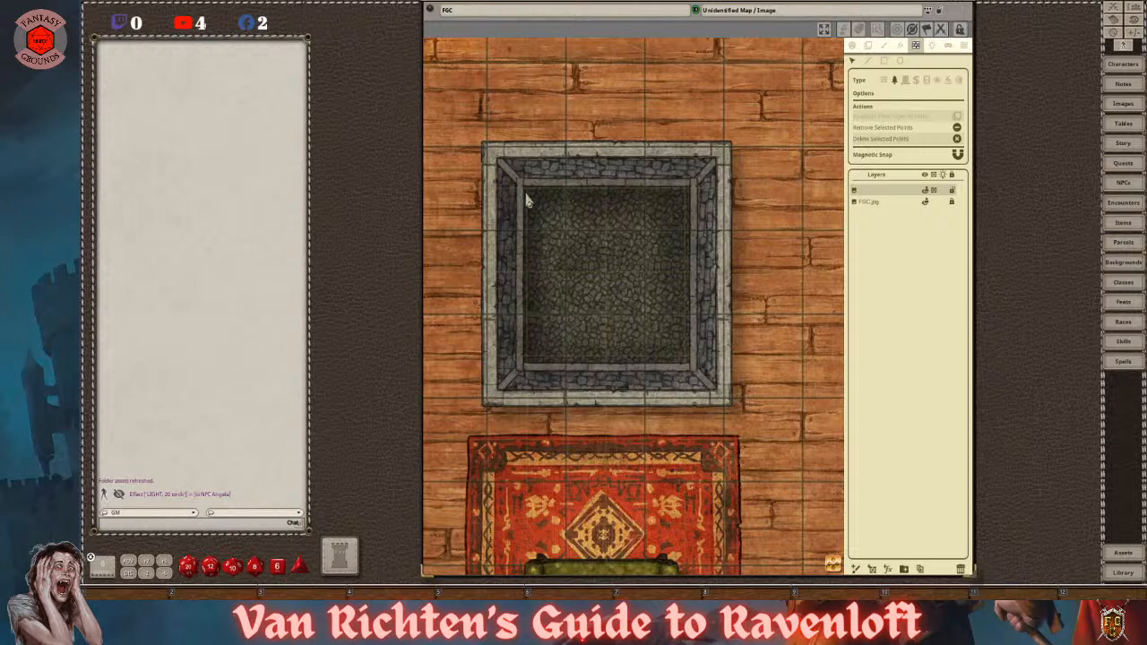
{"action": "scroll", "coordinate": [525, 199], "scroll_direction": "up", "scroll_amount": 2}
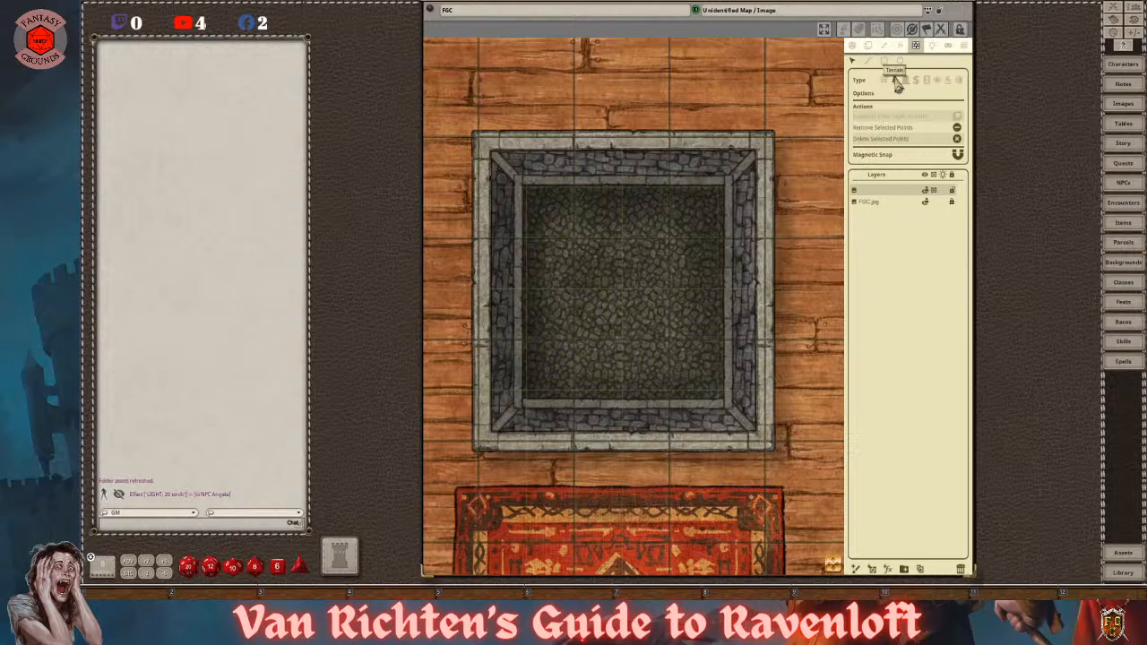
{"action": "left_click", "coordinate": [952, 86]}
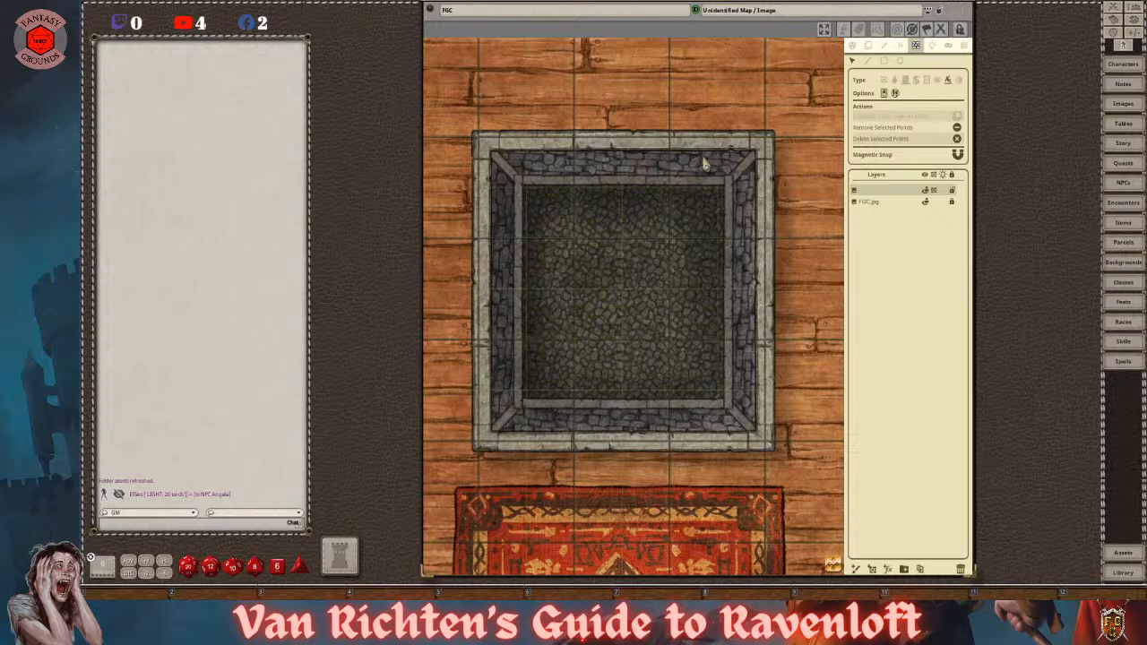
{"action": "scroll", "coordinate": [553, 210], "scroll_direction": "up", "scroll_amount": 1}
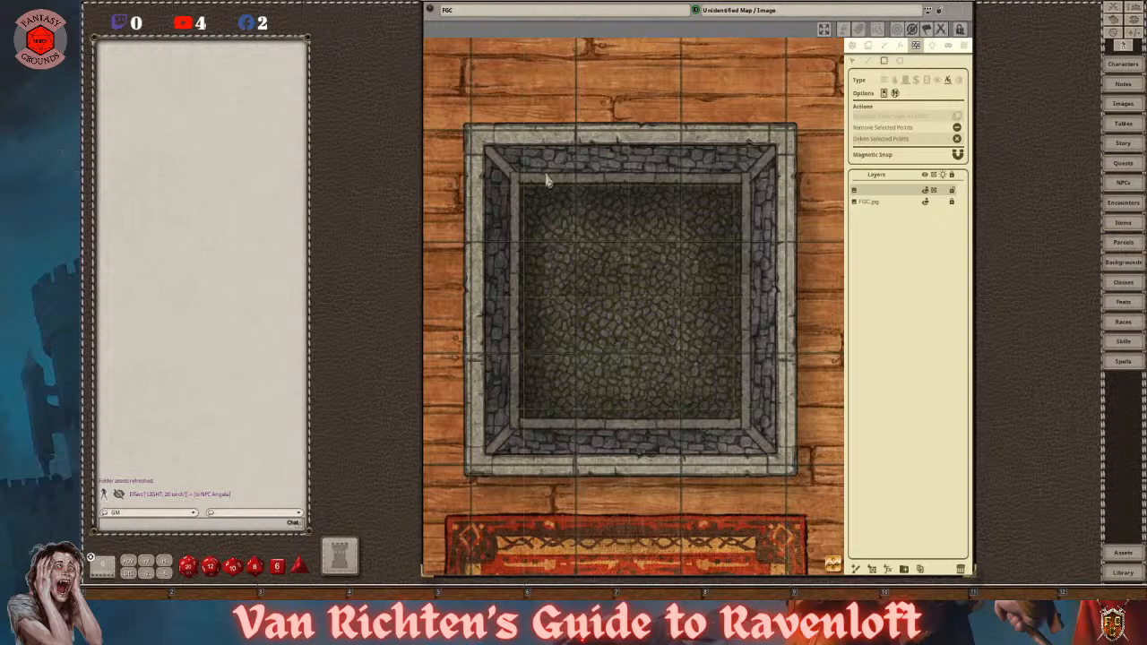
{"action": "left_click_drag", "start_coordinate": [484, 146], "coordinate": [780, 464]}
{"action": "scroll", "coordinate": [771, 453], "scroll_direction": "down", "scroll_amount": 5}
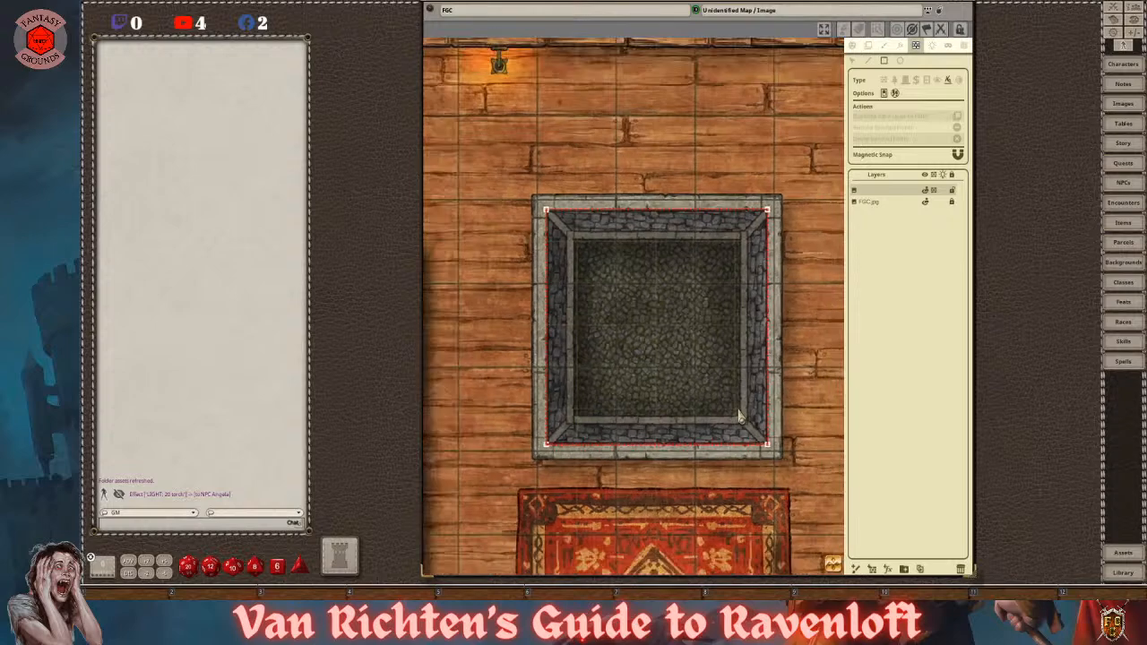
{"action": "scroll", "coordinate": [739, 417], "scroll_direction": "up", "scroll_amount": 2}
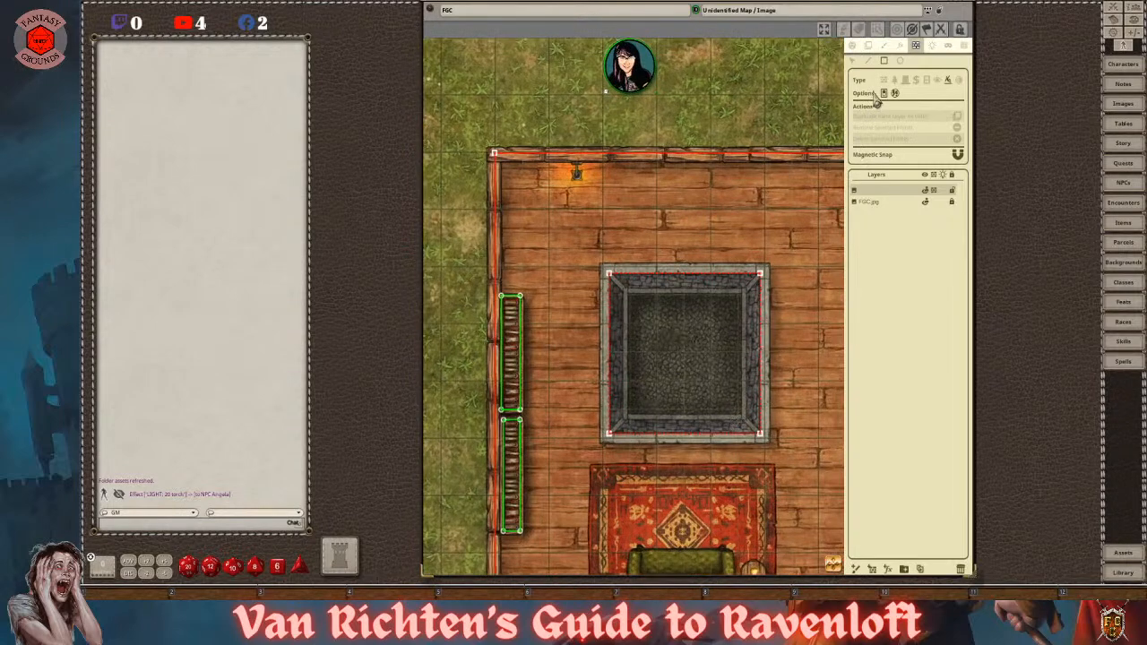
- Leave occluder editing and enable line of sight for the whole map
{"action": "left_click", "coordinate": [852, 59]}
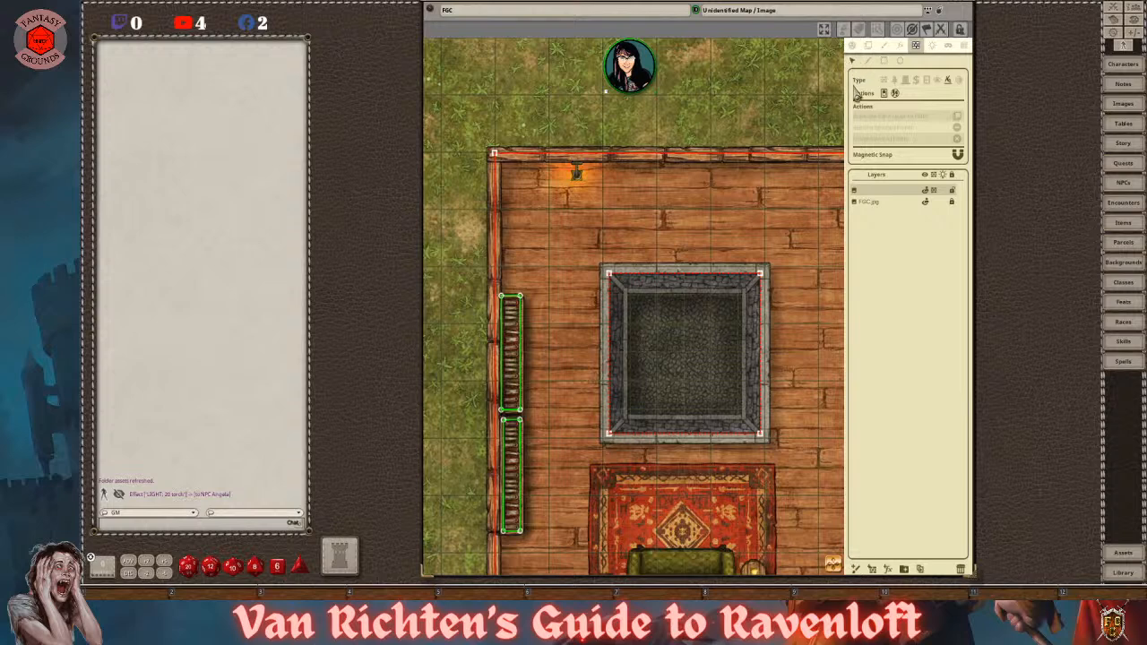
{"action": "left_click", "coordinate": [852, 45]}
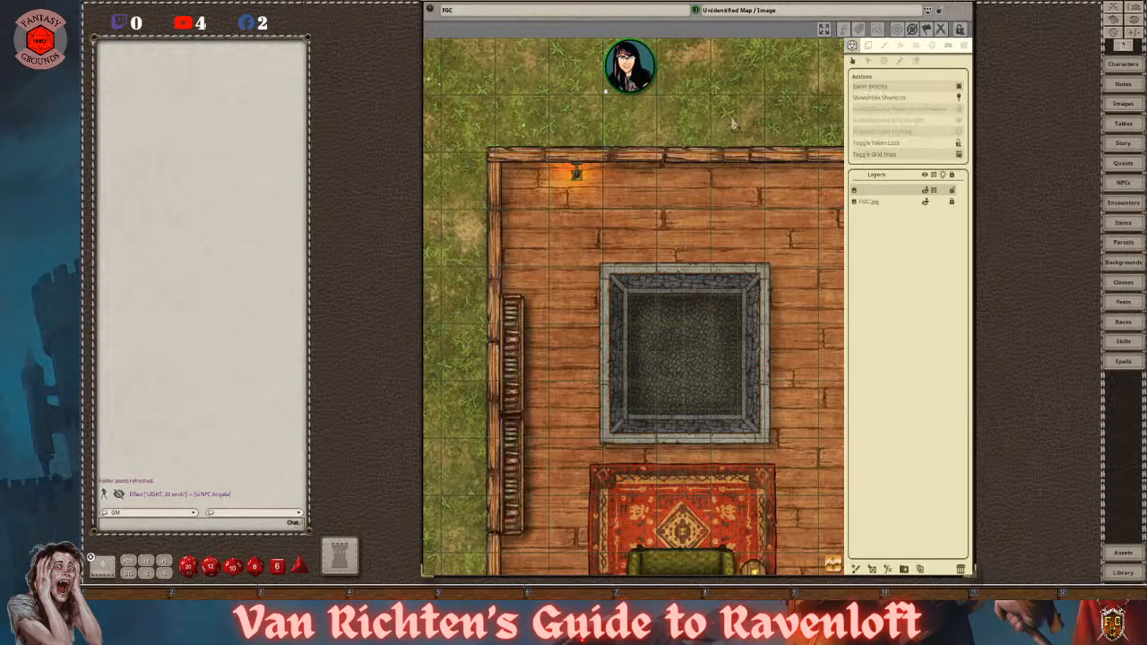
{"action": "left_click", "coordinate": [958, 121]}
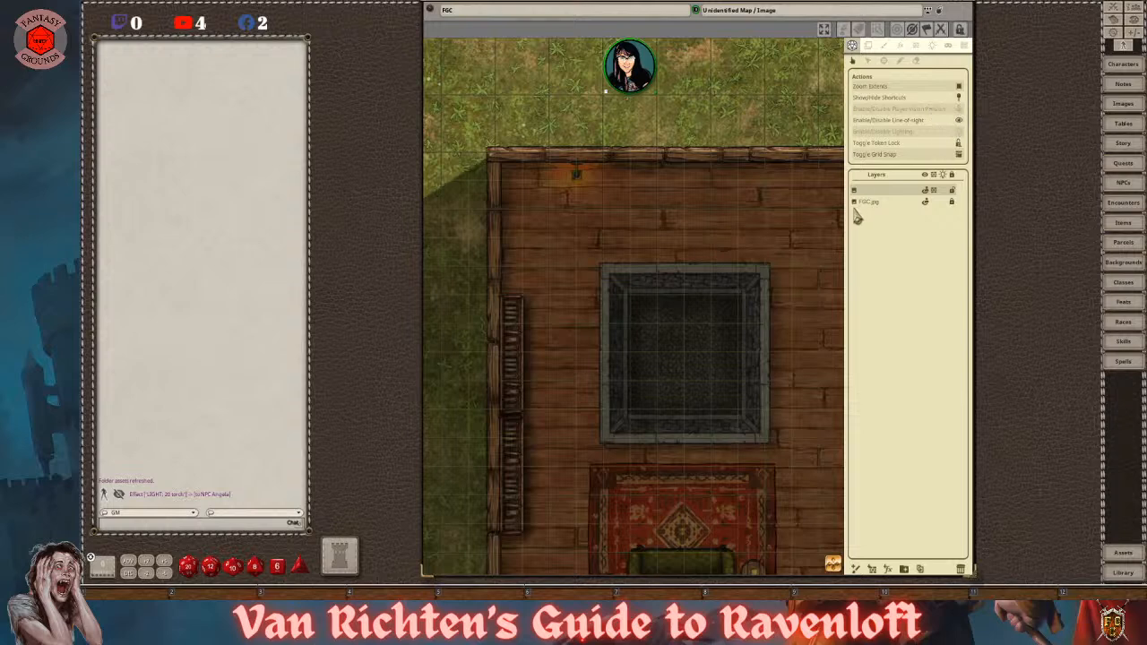
{"action": "scroll", "coordinate": [798, 452], "scroll_direction": "down", "scroll_amount": 3}
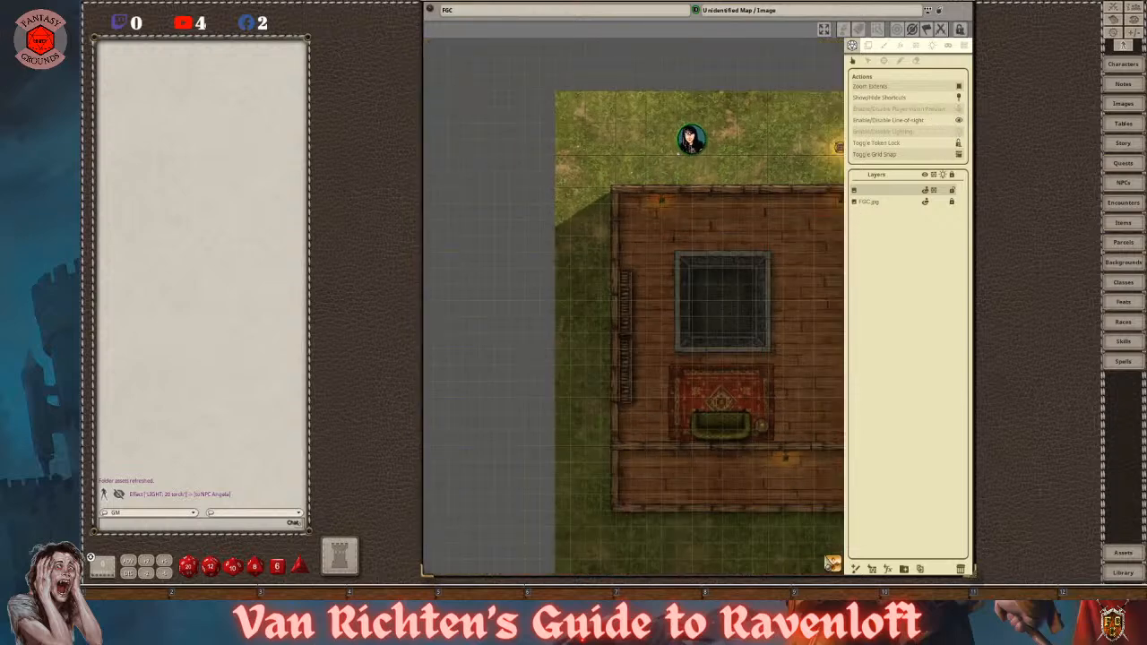
{"action": "left_click_drag", "start_coordinate": [832, 560], "coordinate": [670, 471]}
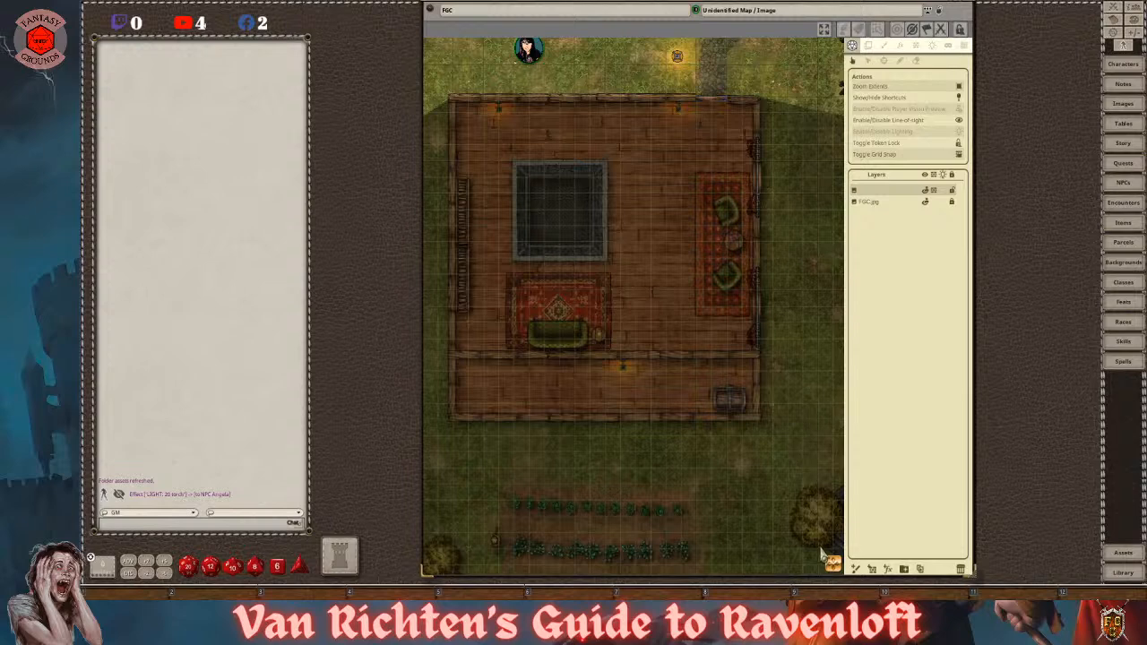
{"action": "left_click_drag", "start_coordinate": [835, 563], "coordinate": [844, 504]}
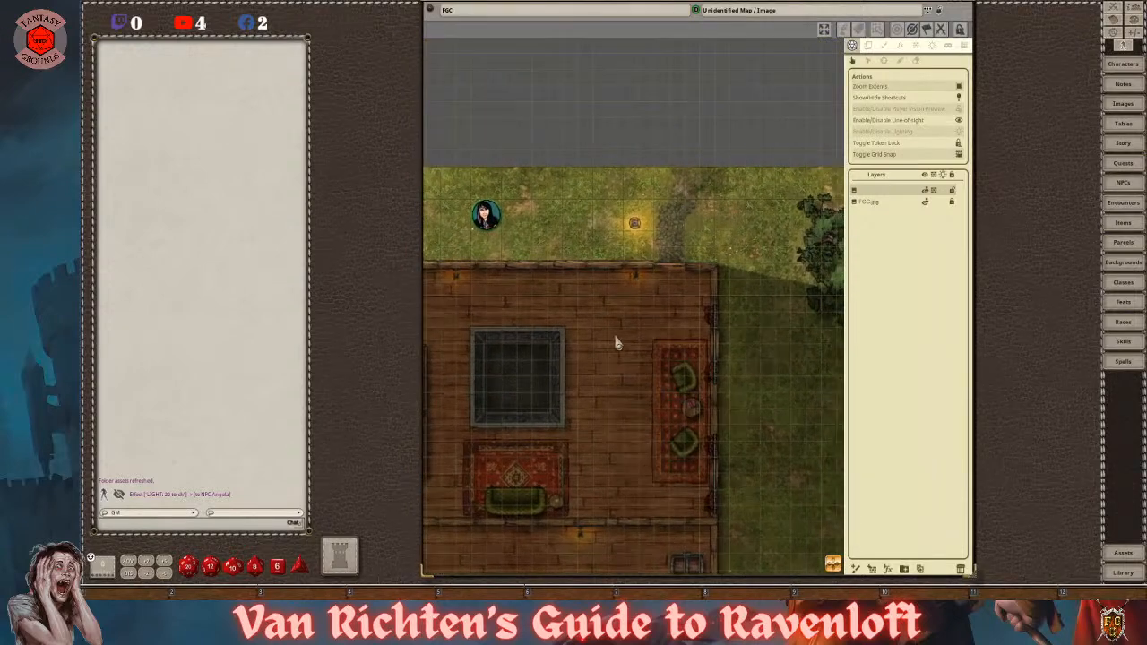
- Move the NPC token east along the grass to the stone path in front of the cabin's front door
{"action": "left_click", "coordinate": [493, 220]}
{"action": "mouse_move", "coordinate": [488, 218]}
{"action": "left_mouse_down"}
{"action": "mouse_move", "coordinate": [661, 205]}
{"action": "mouse_move", "coordinate": [666, 239]}
{"action": "mouse_move", "coordinate": [668, 214]}
{"action": "left_mouse_up"}
{"action": "scroll", "coordinate": [701, 281], "scroll_direction": "down", "scroll_amount": 3}
{"action": "scroll", "coordinate": [662, 314], "scroll_direction": "up", "scroll_amount": 1}
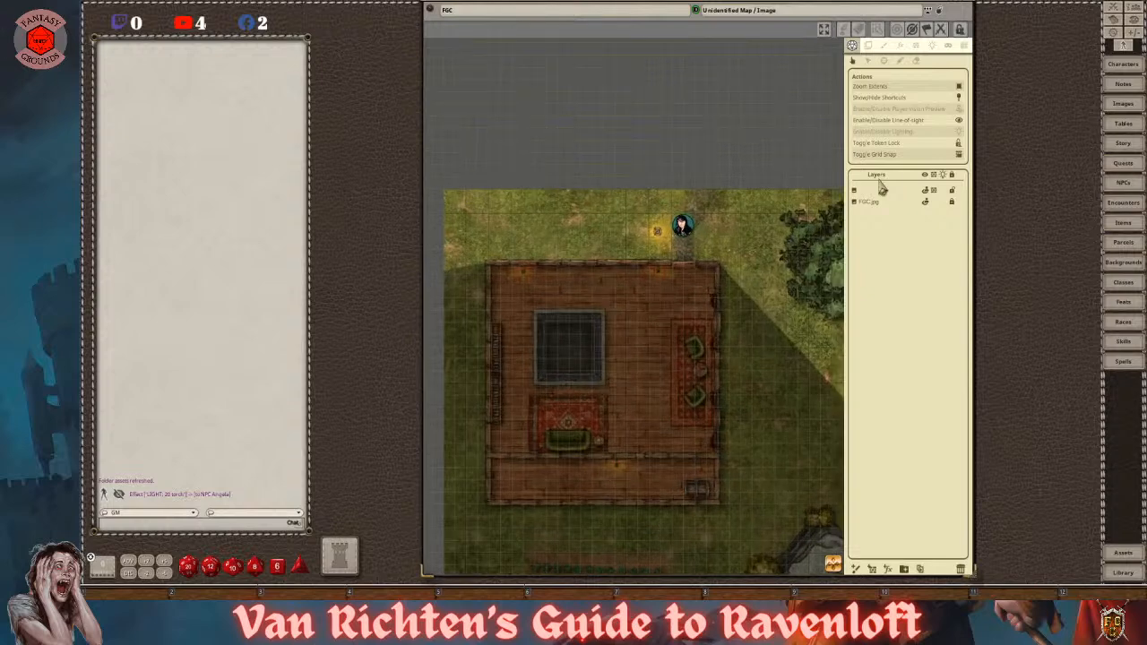
- Enable the player vision preview and check what the NPC token reveals from the path by the front door
{"action": "left_click", "coordinate": [958, 109]}
{"action": "scroll", "coordinate": [767, 267], "scroll_direction": "up", "scroll_amount": 1}
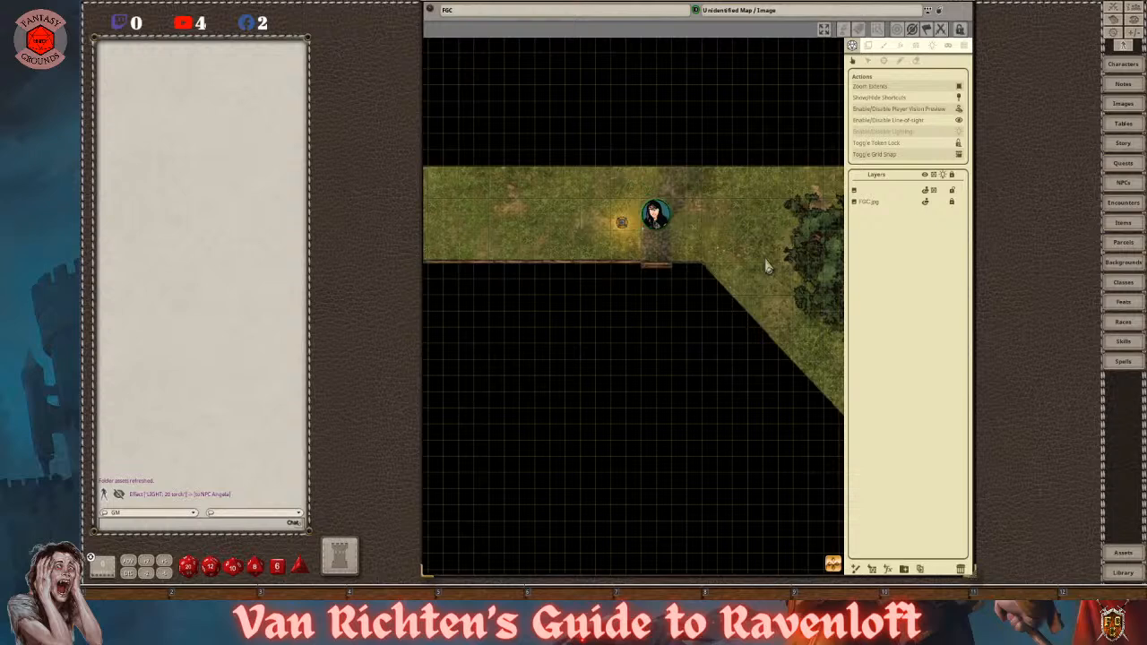
{"action": "mouse_move", "coordinate": [661, 220]}
{"action": "left_mouse_down"}
{"action": "mouse_move", "coordinate": [762, 222]}
{"action": "mouse_move", "coordinate": [784, 333]}
{"action": "mouse_move", "coordinate": [779, 295]}
{"action": "mouse_move", "coordinate": [713, 221]}
{"action": "mouse_move", "coordinate": [686, 232]}
{"action": "mouse_move", "coordinate": [655, 220]}
{"action": "mouse_move", "coordinate": [658, 235]}
{"action": "mouse_move", "coordinate": [655, 211]}
{"action": "left_mouse_up"}
{"action": "scroll", "coordinate": [697, 271], "scroll_direction": "down", "scroll_amount": 4}
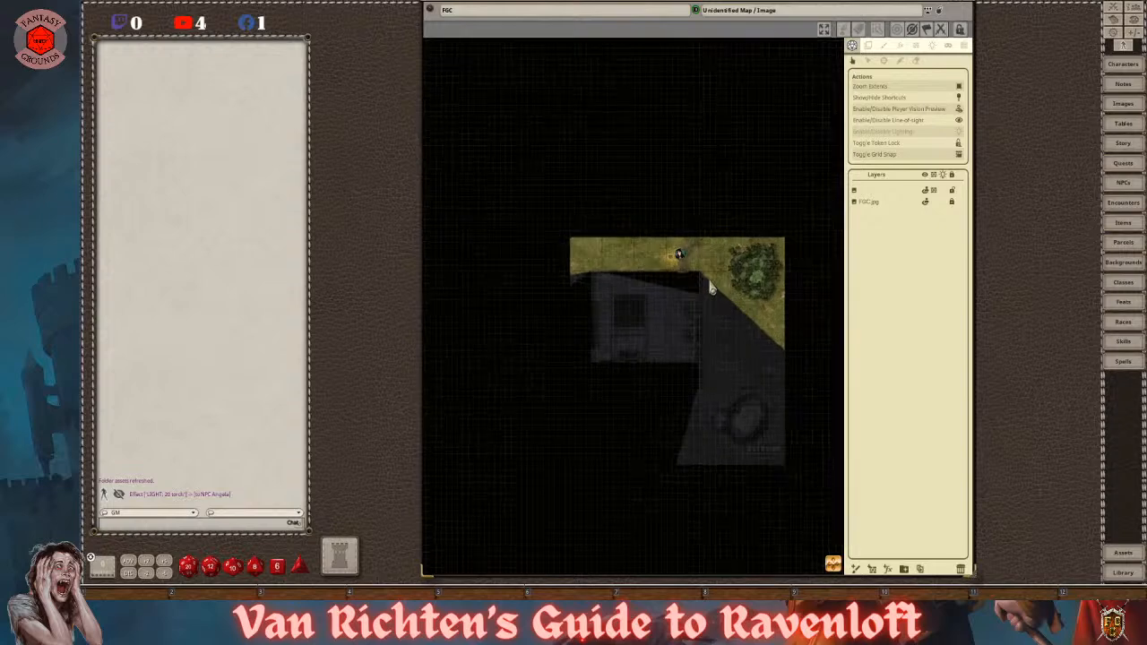
{"action": "scroll", "coordinate": [703, 285], "scroll_direction": "up", "scroll_amount": 2}
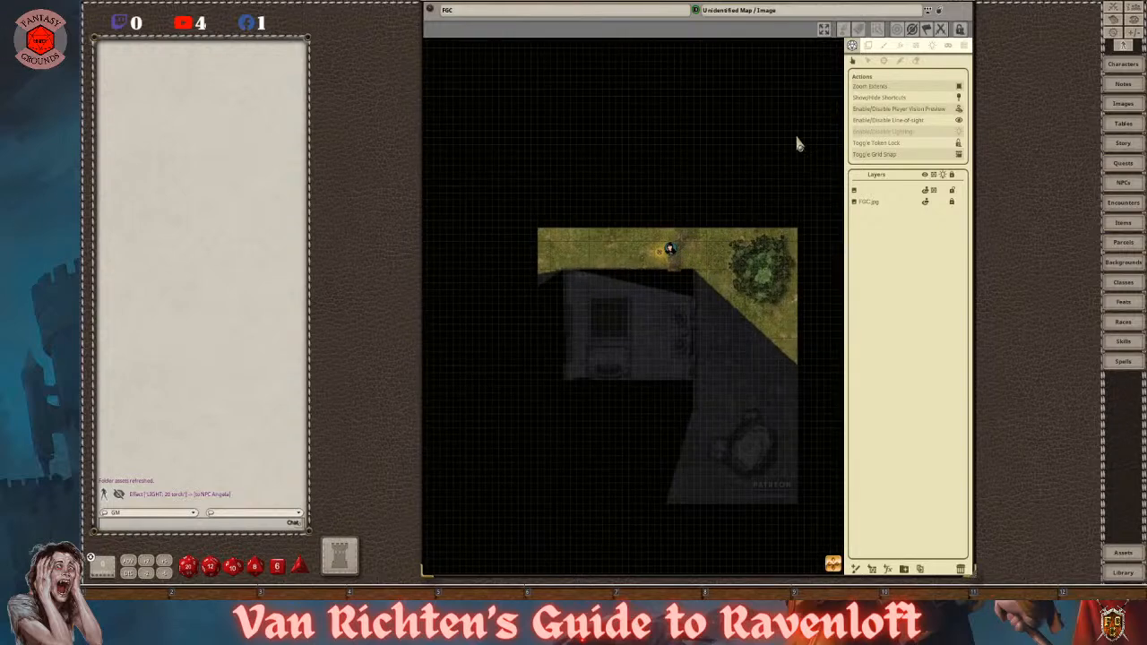
- Disable the player vision preview and turn off line of sight so the whole map is shown
{"action": "scroll", "coordinate": [701, 363], "scroll_direction": "up", "scroll_amount": 3}
{"action": "scroll", "coordinate": [699, 358], "scroll_direction": "down", "scroll_amount": 2}
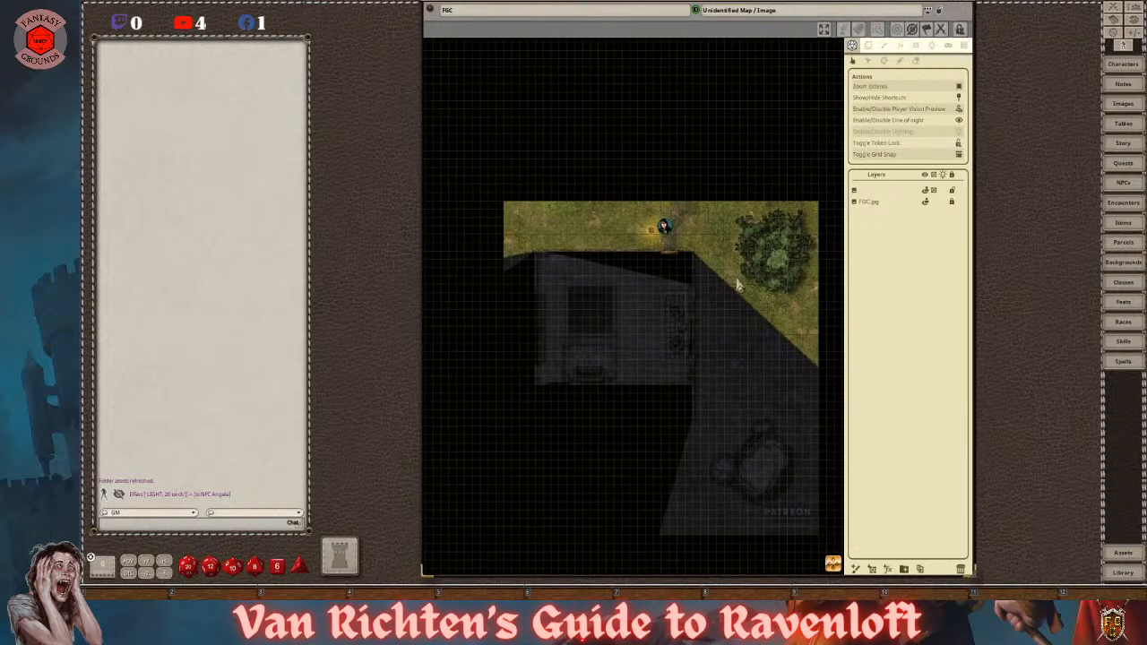
{"action": "scroll", "coordinate": [739, 378], "scroll_direction": "up", "scroll_amount": 2}
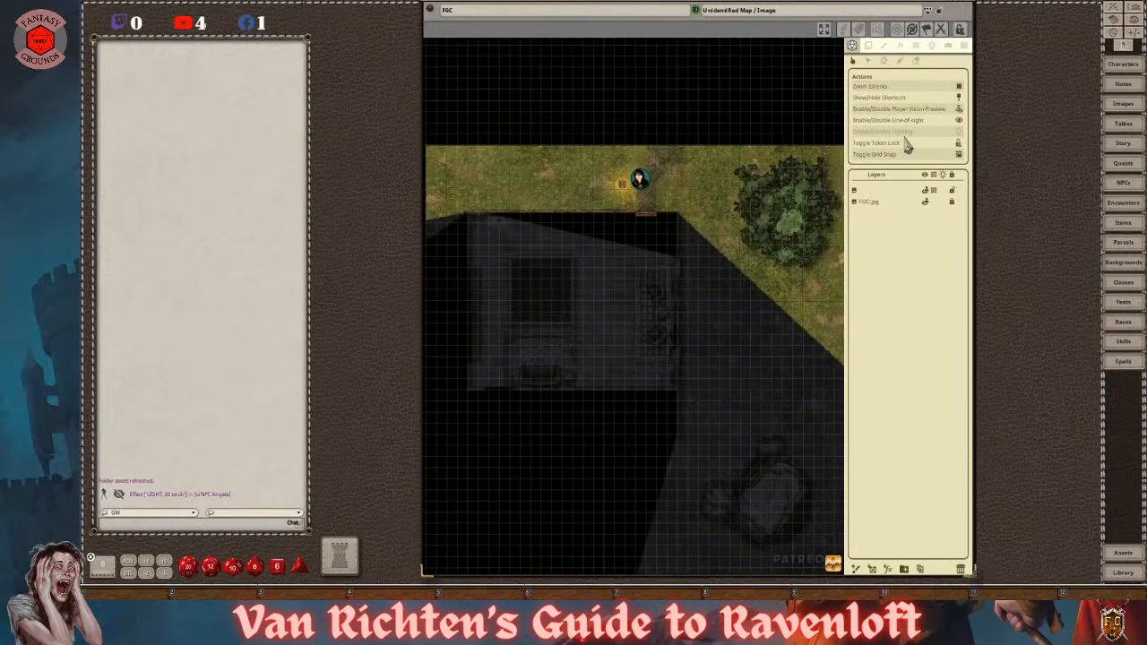
{"action": "left_click", "coordinate": [959, 112]}
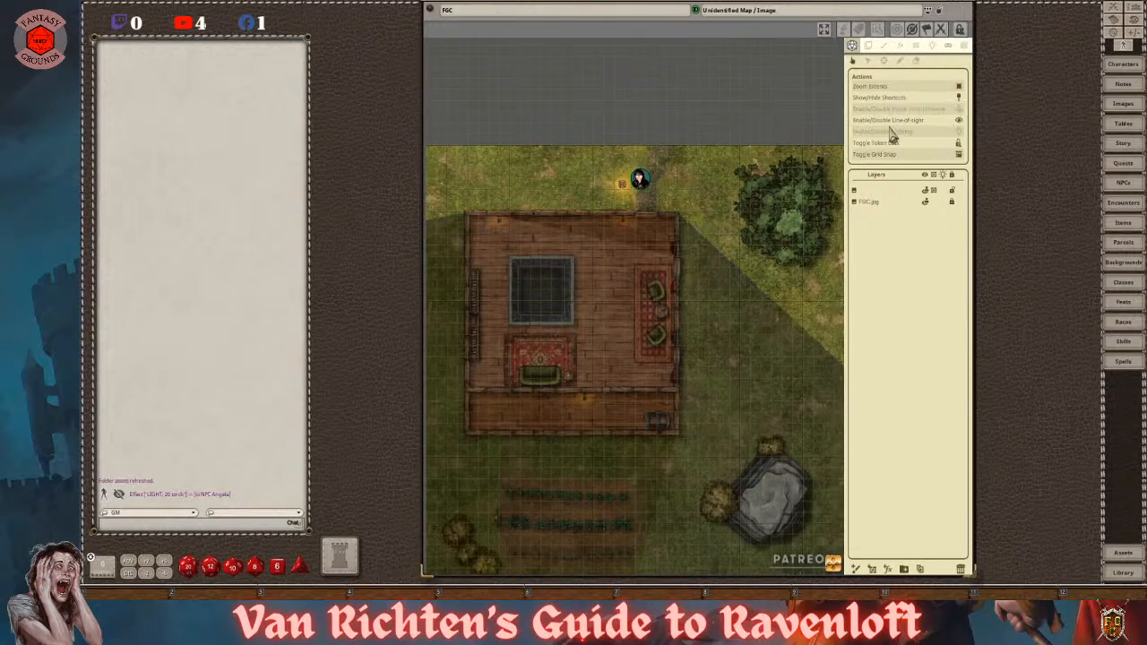
{"action": "left_click", "coordinate": [959, 130]}
{"action": "scroll", "coordinate": [782, 332], "scroll_direction": "down", "scroll_amount": 1}
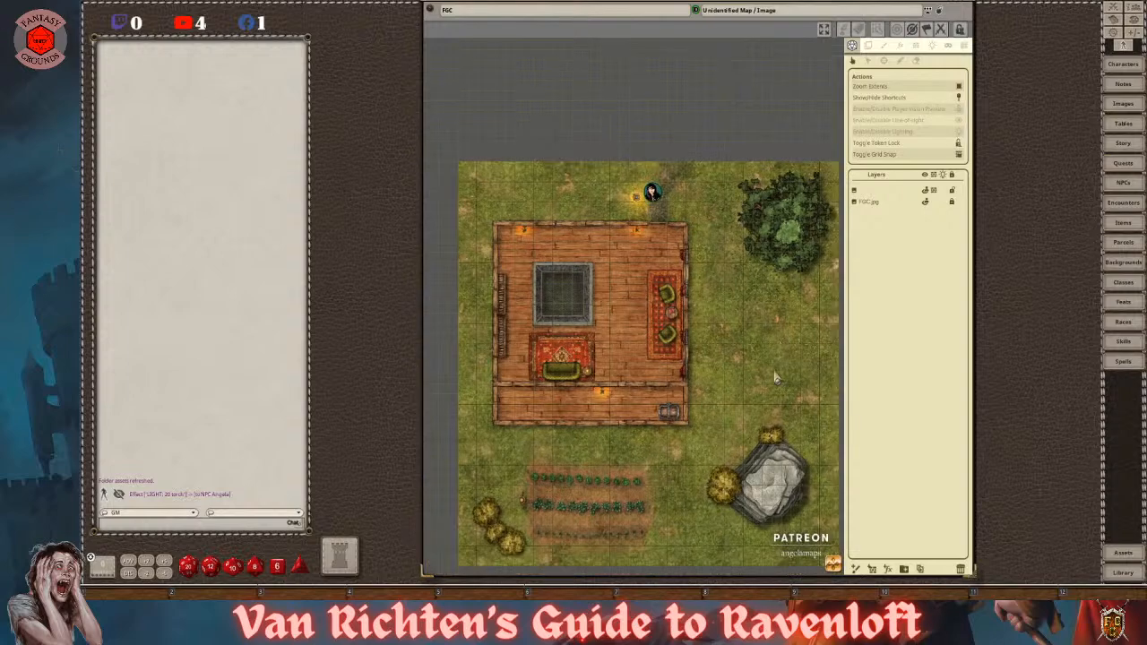
- Draw a closed terrain occluder around the light stone top of the large boulder in the map's southeast corner
{"action": "scroll", "coordinate": [838, 572], "scroll_direction": "up", "scroll_amount": 5}
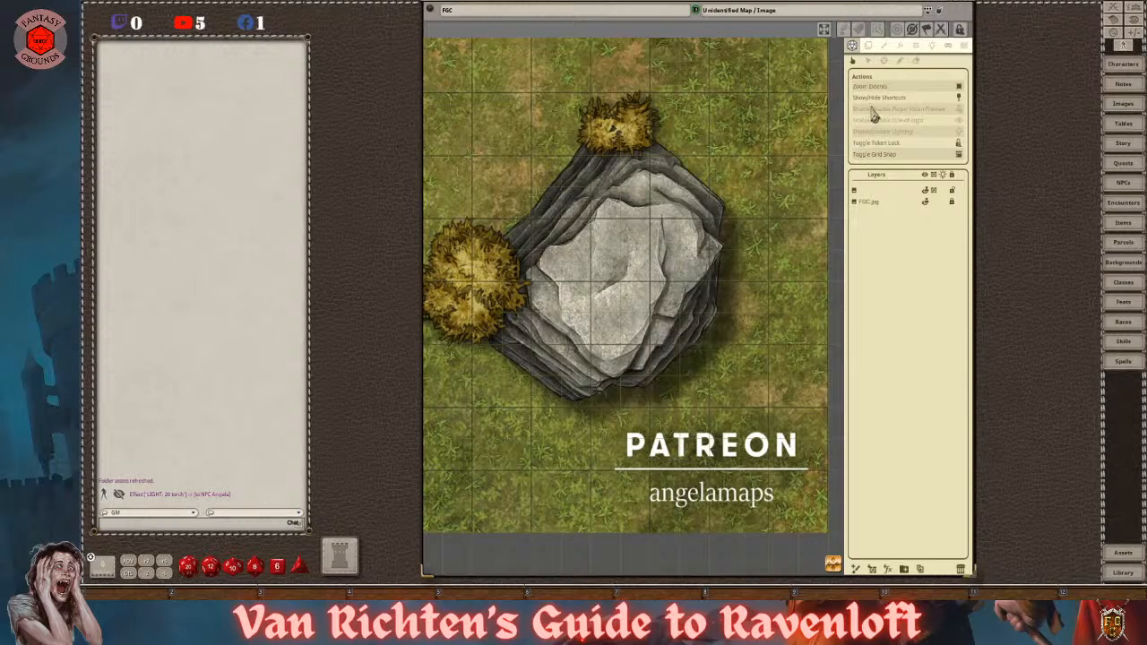
{"action": "left_click", "coordinate": [915, 45]}
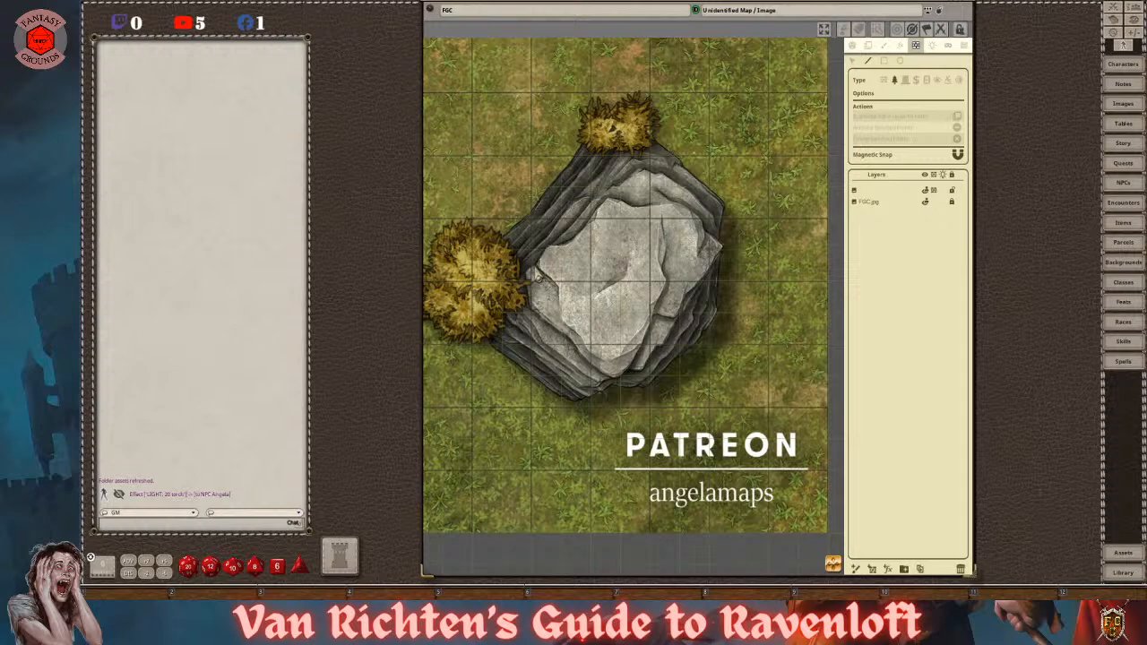
{"action": "left_click", "coordinate": [538, 278]}
{"action": "left_click", "coordinate": [530, 288]}
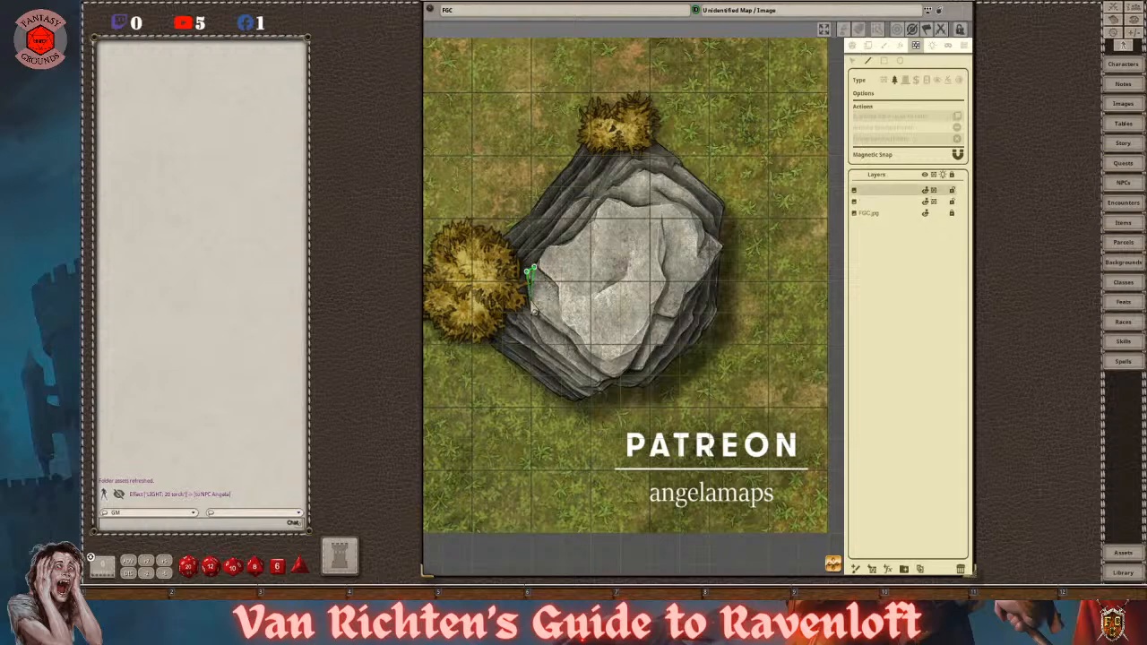
{"action": "left_click", "coordinate": [531, 309]}
{"action": "left_click", "coordinate": [586, 361]}
{"action": "left_click", "coordinate": [622, 370]}
{"action": "left_click", "coordinate": [639, 368]}
{"action": "left_click", "coordinate": [653, 346]}
{"action": "left_click", "coordinate": [661, 345]}
{"action": "left_click", "coordinate": [675, 318]}
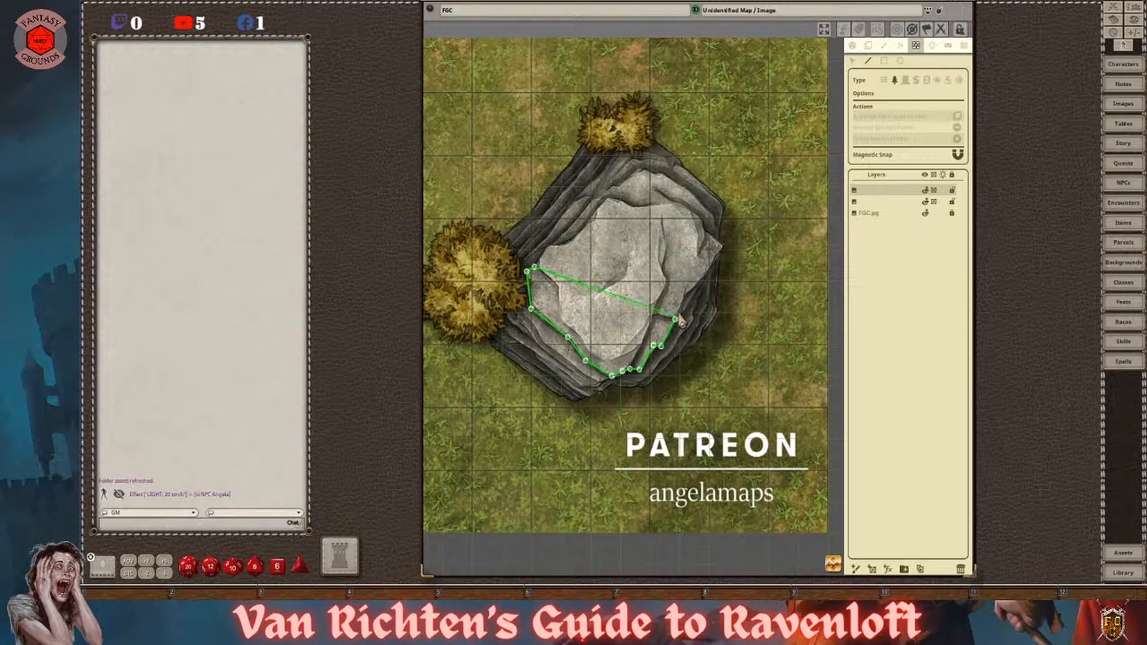
{"action": "left_click", "coordinate": [685, 294]}
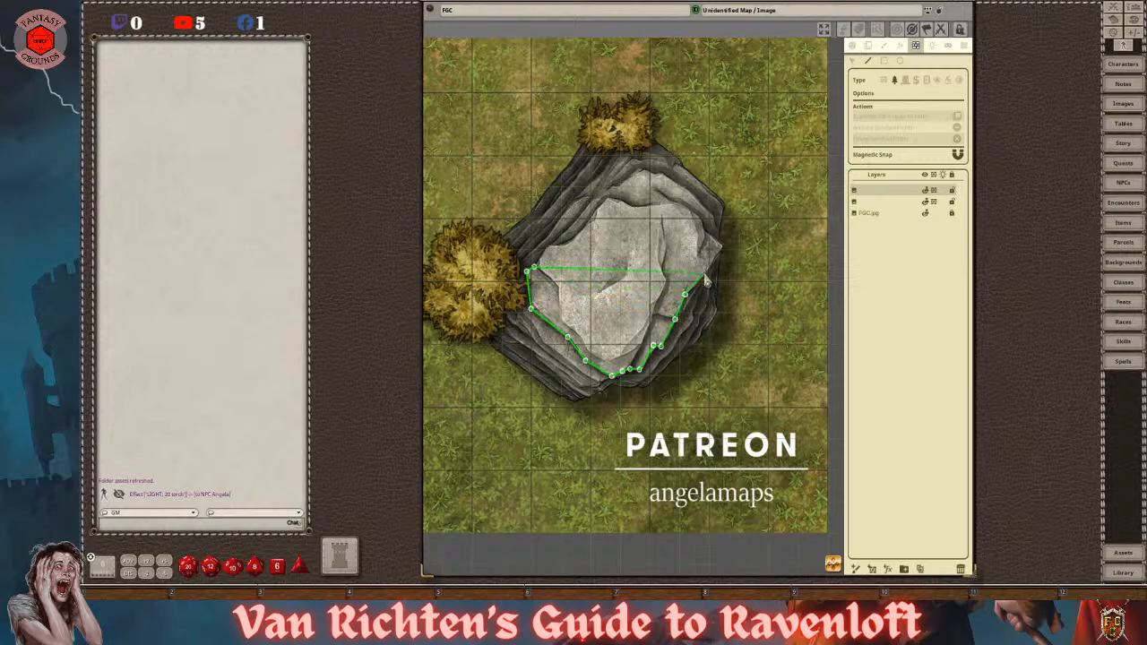
{"action": "left_click", "coordinate": [715, 254]}
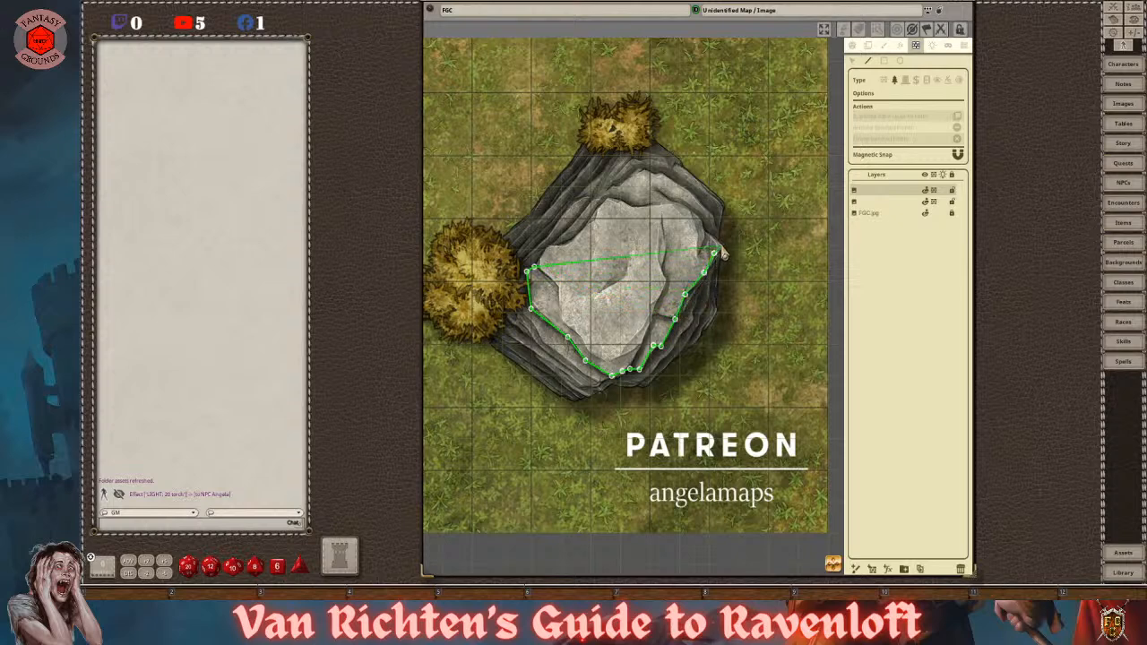
{"action": "left_click", "coordinate": [720, 243]}
{"action": "left_click", "coordinate": [688, 210]}
{"action": "left_click", "coordinate": [673, 201]}
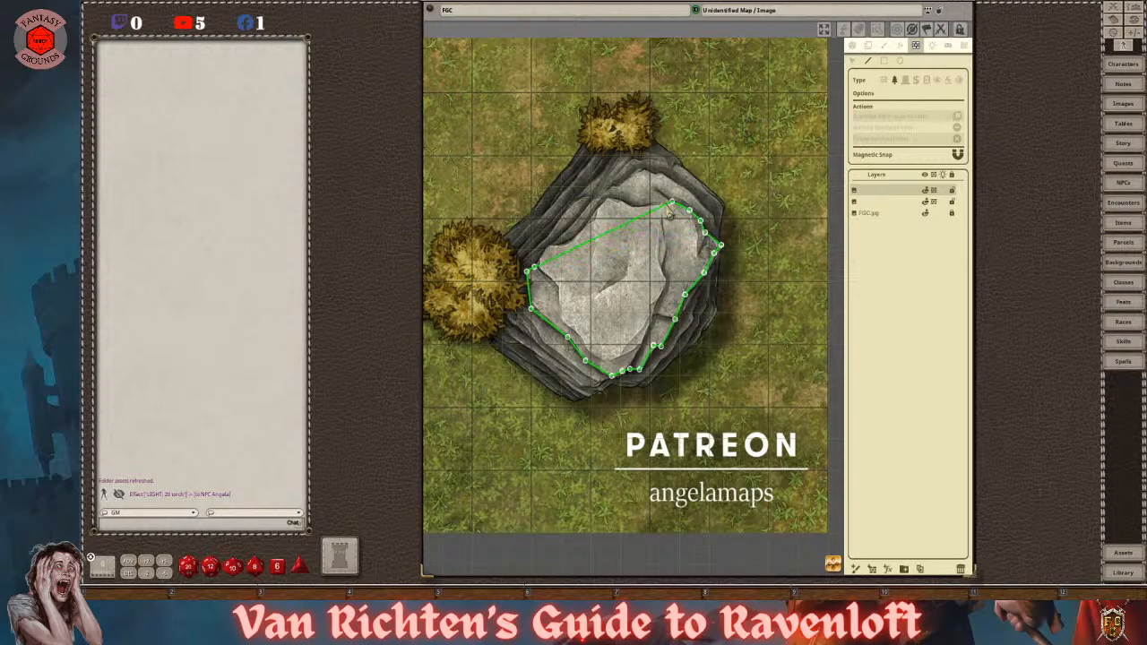
{"action": "left_click", "coordinate": [649, 206]}
{"action": "left_click", "coordinate": [617, 202]}
{"action": "left_click", "coordinate": [591, 217]}
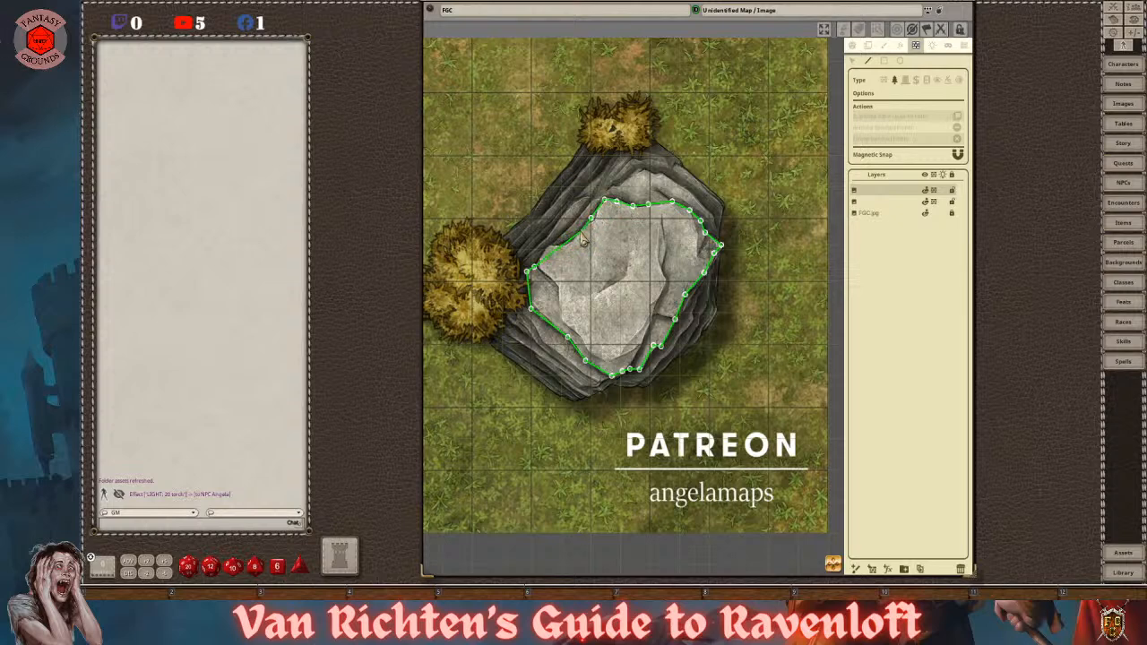
{"action": "left_click", "coordinate": [571, 241]}
{"action": "left_click", "coordinate": [552, 246]}
{"action": "scroll", "coordinate": [650, 303], "scroll_direction": "down", "scroll_amount": 3}
{"action": "scroll", "coordinate": [621, 318], "scroll_direction": "up", "scroll_amount": 1}
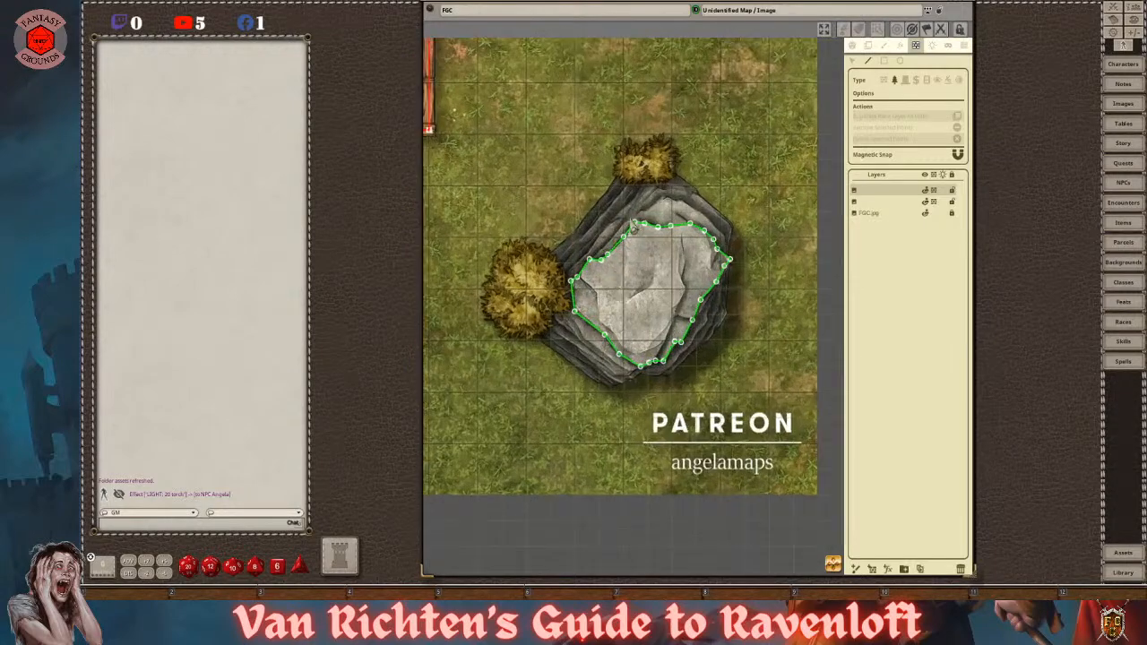
- Draw a closed terrain occluder just inside the edge of the yellow bush on the boulder's west side
{"action": "scroll", "coordinate": [541, 308], "scroll_direction": "up", "scroll_amount": 3}
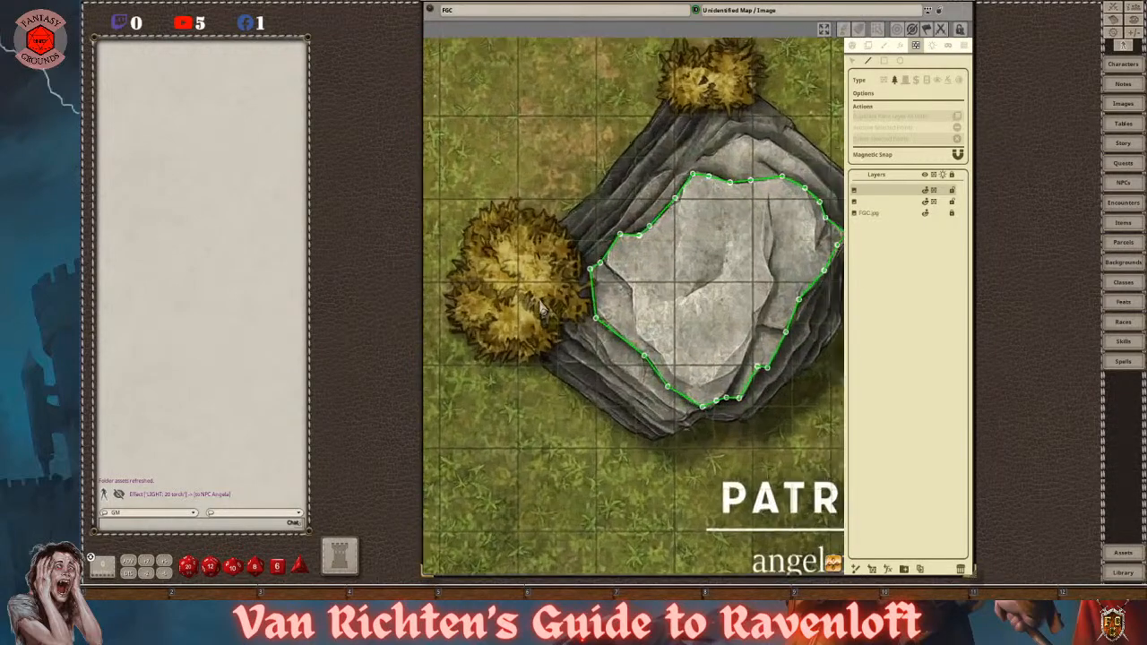
{"action": "scroll", "coordinate": [588, 222], "scroll_direction": "down", "scroll_amount": 2}
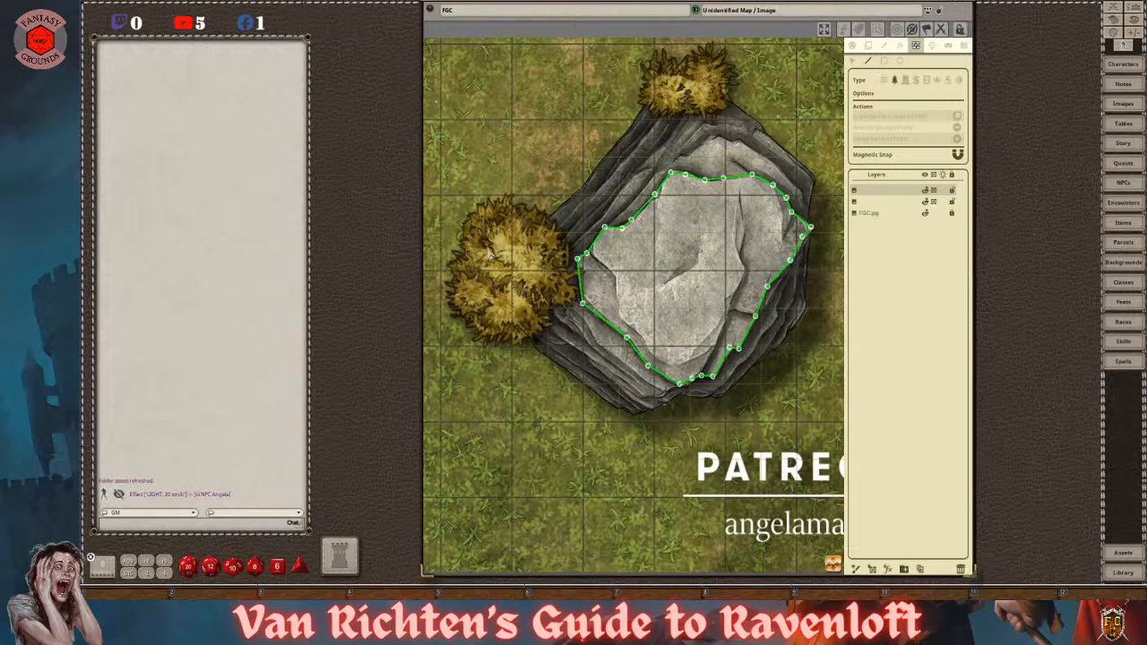
{"action": "left_click", "coordinate": [484, 245]}
{"action": "left_click", "coordinate": [475, 258]}
{"action": "left_click", "coordinate": [469, 276]}
{"action": "left_click", "coordinate": [460, 272]}
{"action": "left_click", "coordinate": [462, 288]}
{"action": "left_click", "coordinate": [473, 308]}
{"action": "left_click", "coordinate": [489, 314]}
{"action": "left_click", "coordinate": [508, 319]}
{"action": "left_click", "coordinate": [524, 319]}
{"action": "left_click", "coordinate": [538, 310]}
{"action": "left_click", "coordinate": [547, 299]}
{"action": "left_click", "coordinate": [556, 287]}
{"action": "left_click", "coordinate": [558, 273]}
{"action": "left_click", "coordinate": [556, 260]}
{"action": "left_click", "coordinate": [546, 240]}
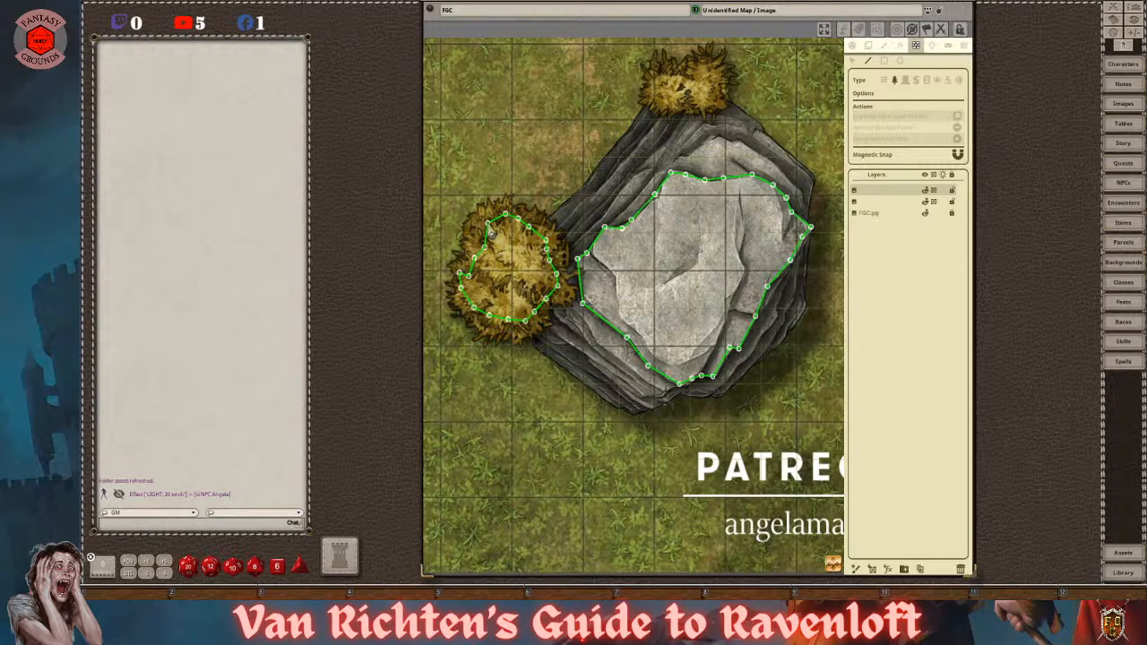
- Draw an irregular closed terrain occluder around the inner foliage of the large tree in the map's northeast corner
{"action": "scroll", "coordinate": [506, 250], "scroll_direction": "down", "scroll_amount": 3}
{"action": "scroll", "coordinate": [509, 269], "scroll_direction": "up", "scroll_amount": 2}
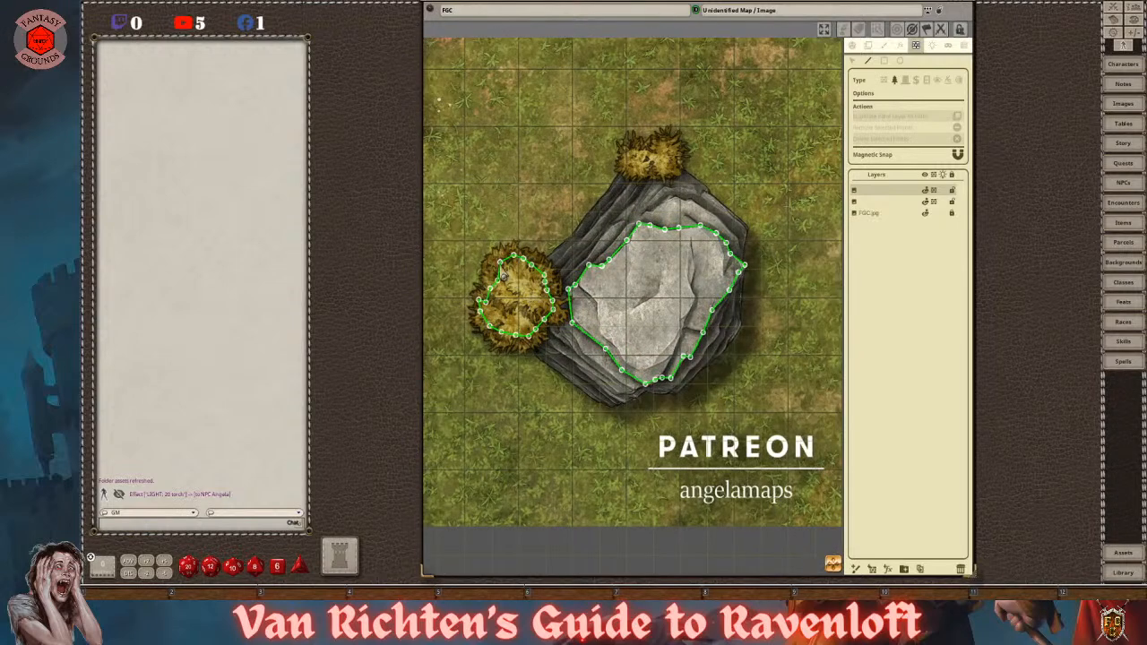
{"action": "scroll", "coordinate": [526, 263], "scroll_direction": "down", "scroll_amount": 3}
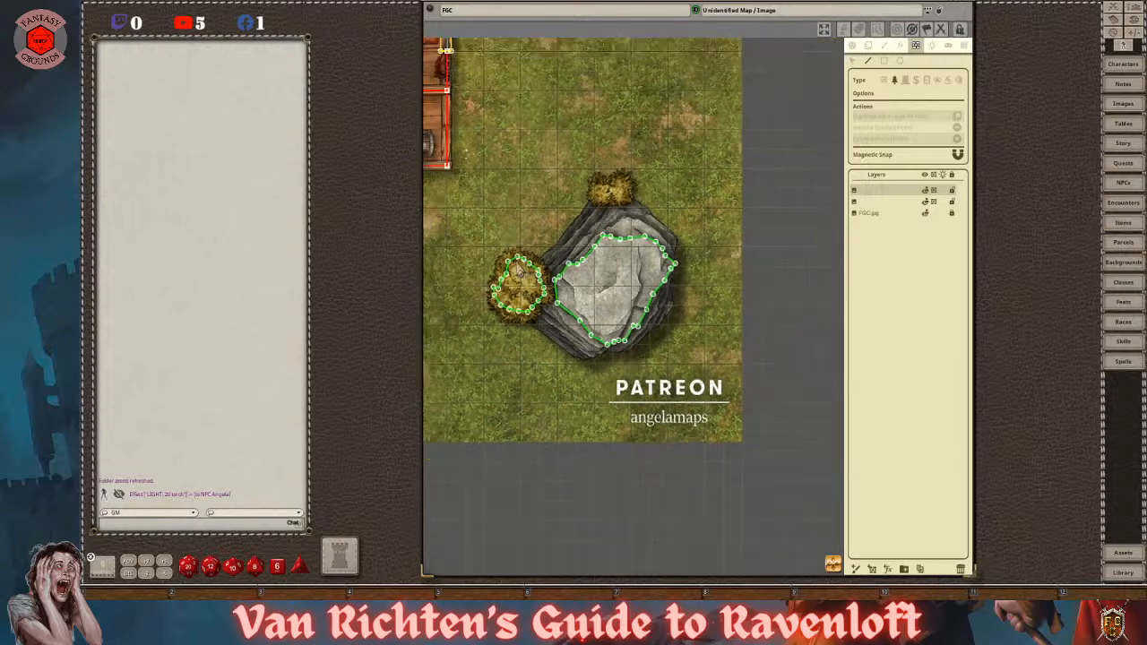
{"action": "scroll", "coordinate": [619, 385], "scroll_direction": "down", "scroll_amount": 2}
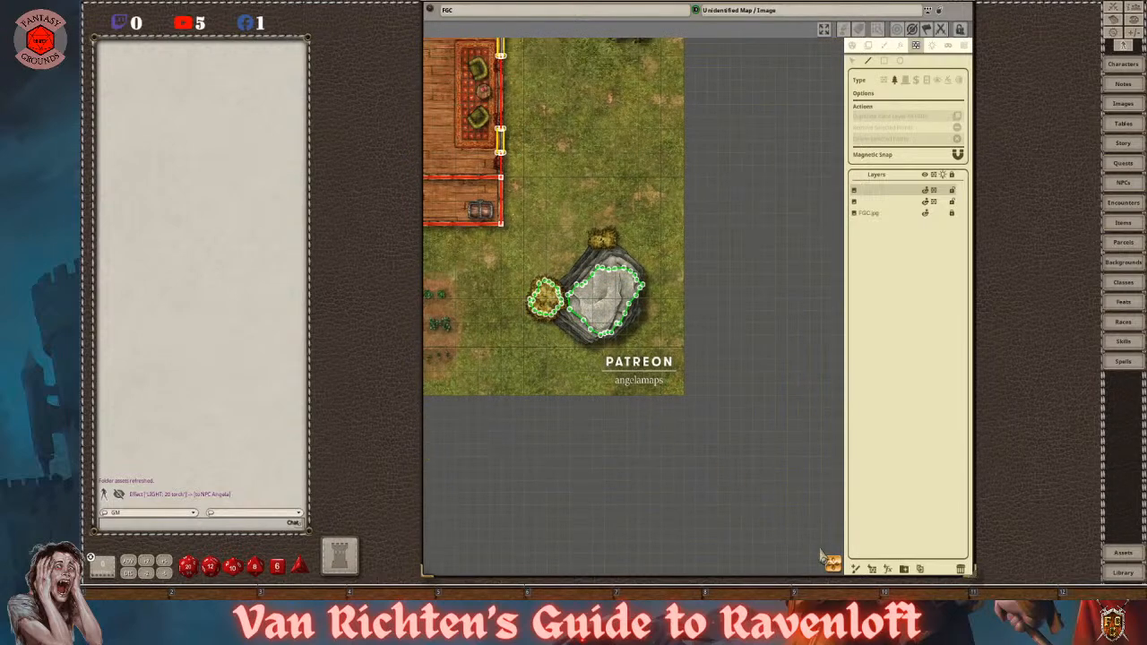
{"action": "left_click_drag", "start_coordinate": [832, 563], "coordinate": [878, 538]}
{"action": "scroll", "coordinate": [661, 381], "scroll_direction": "up", "scroll_amount": 4}
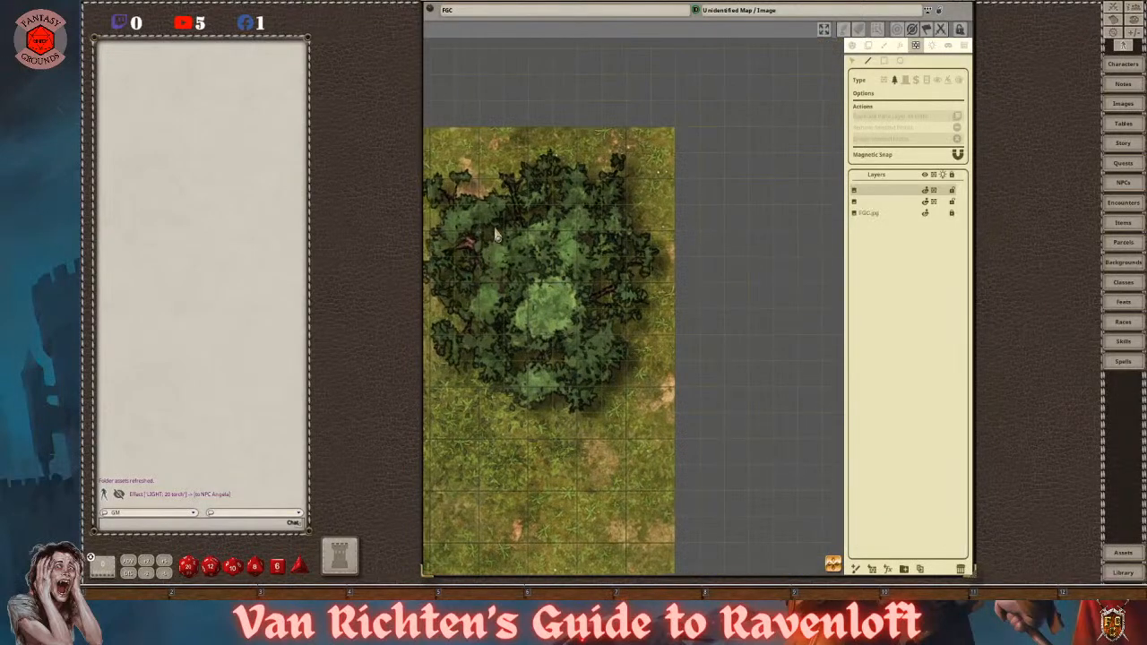
{"action": "scroll", "coordinate": [533, 325], "scroll_direction": "down", "scroll_amount": 1}
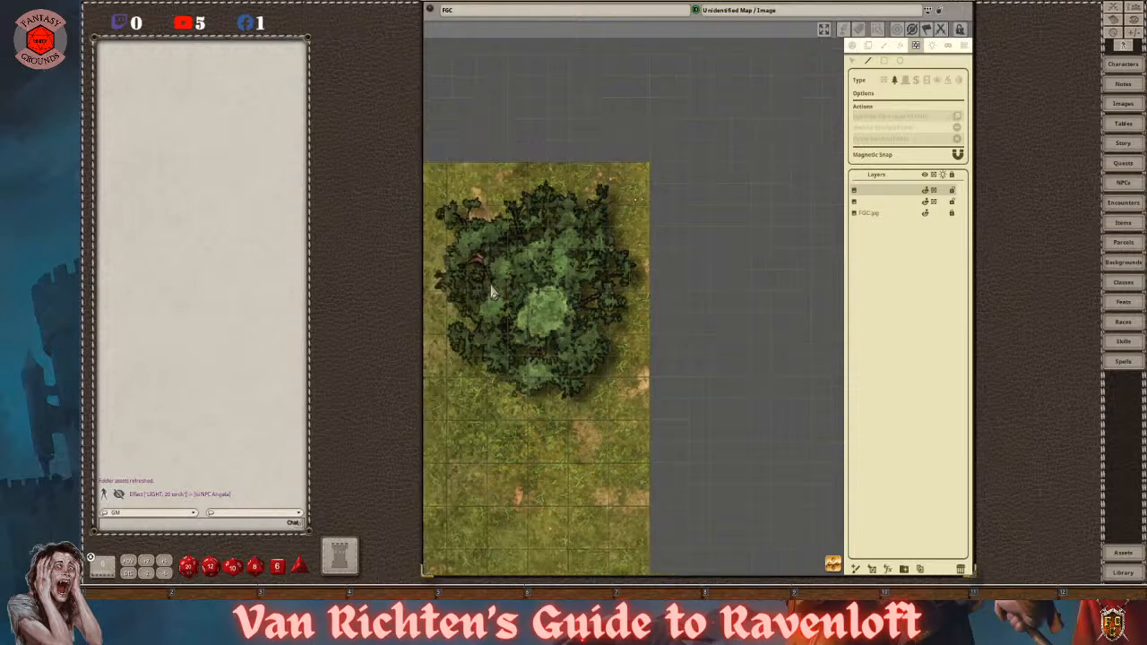
{"action": "scroll", "coordinate": [529, 354], "scroll_direction": "up", "scroll_amount": 1}
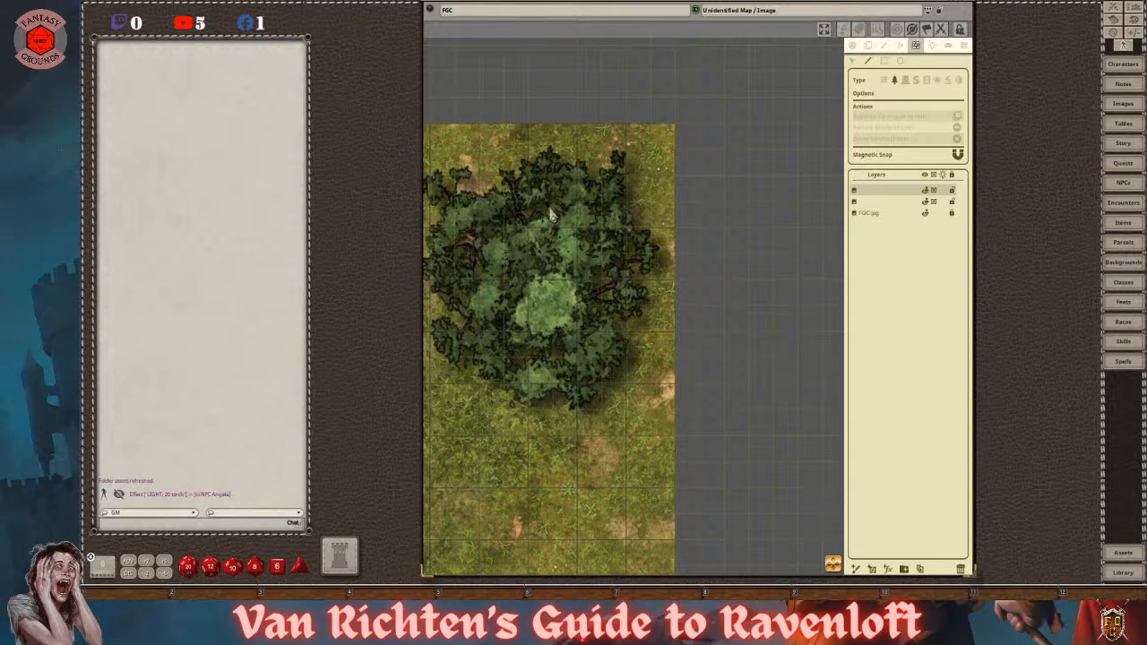
{"action": "left_click", "coordinate": [545, 217]}
{"action": "left_click", "coordinate": [531, 226]}
{"action": "left_click", "coordinate": [510, 241]}
{"action": "left_click", "coordinate": [495, 238]}
{"action": "left_click", "coordinate": [482, 245]}
{"action": "left_click", "coordinate": [482, 259]}
{"action": "left_click", "coordinate": [484, 275]}
{"action": "left_click", "coordinate": [479, 292]}
{"action": "left_click", "coordinate": [468, 310]}
{"action": "left_click", "coordinate": [482, 317]}
{"action": "left_click", "coordinate": [491, 316]}
{"action": "left_click", "coordinate": [502, 309]}
{"action": "left_click", "coordinate": [509, 312]}
{"action": "left_click", "coordinate": [508, 324]}
{"action": "left_click", "coordinate": [514, 337]}
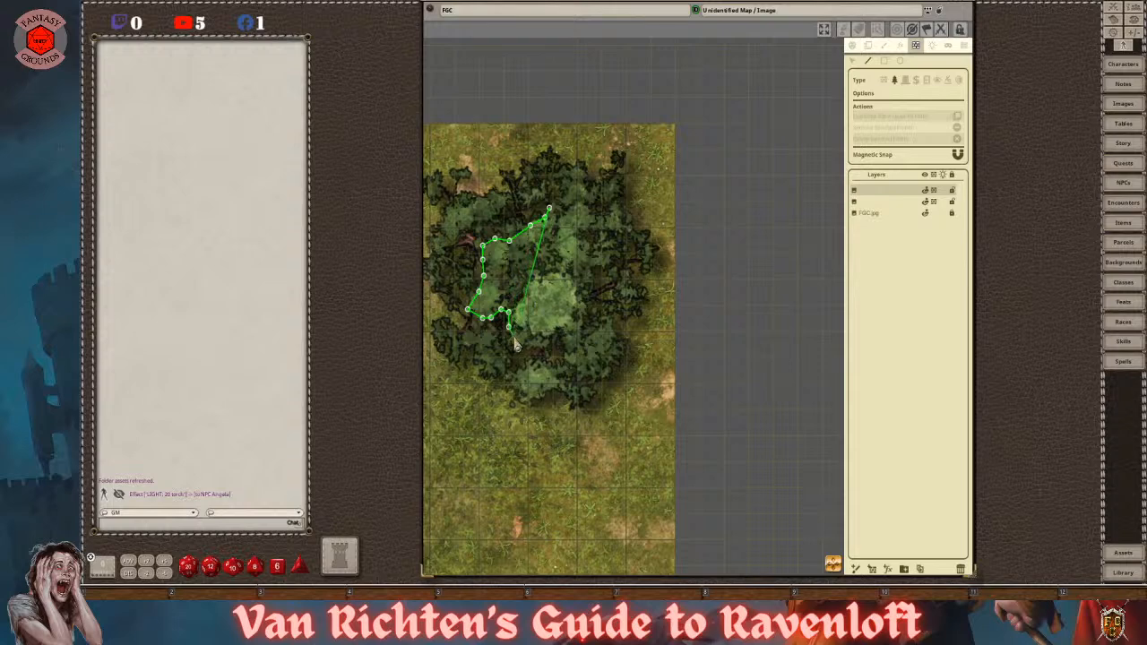
{"action": "left_click", "coordinate": [526, 340]}
{"action": "left_click", "coordinate": [538, 344]}
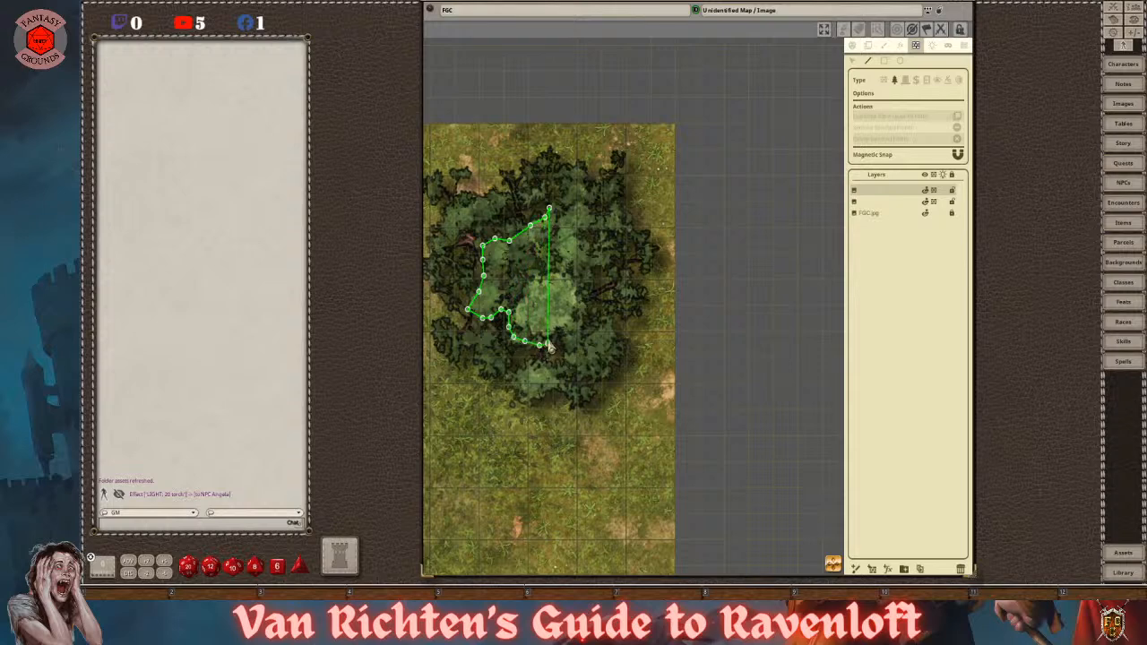
{"action": "left_click", "coordinate": [548, 337]}
{"action": "left_click", "coordinate": [553, 328]}
{"action": "left_click", "coordinate": [565, 331]}
{"action": "left_click", "coordinate": [578, 325]}
{"action": "left_click", "coordinate": [580, 314]}
{"action": "left_click", "coordinate": [578, 302]}
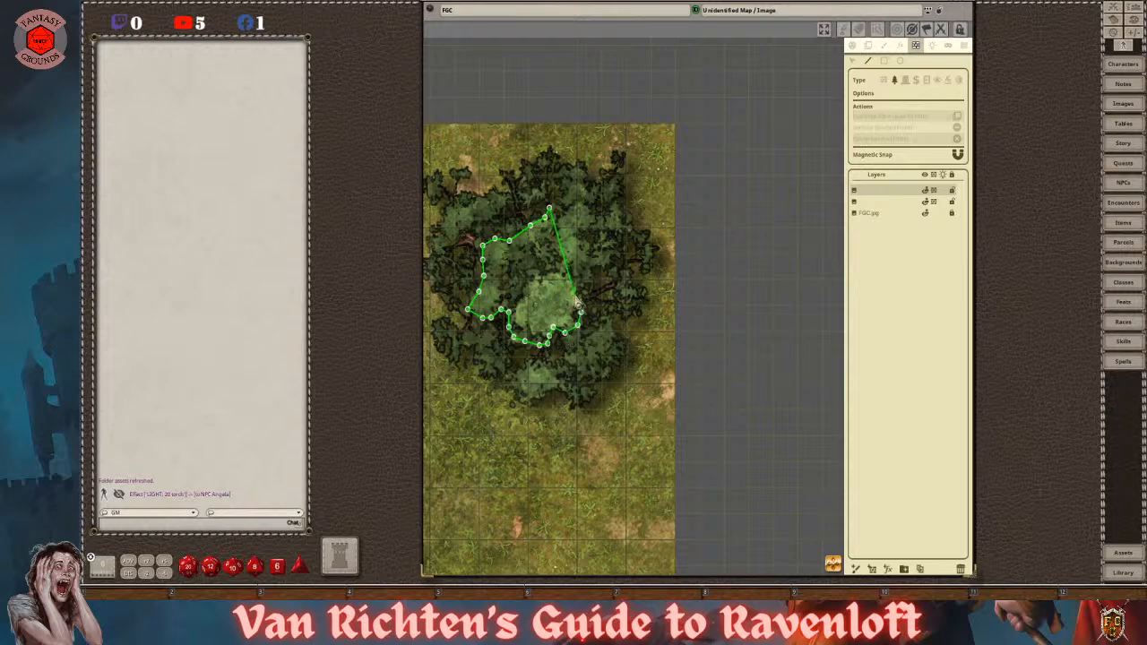
{"action": "left_click", "coordinate": [576, 282]}
{"action": "left_click", "coordinate": [589, 264]}
{"action": "left_click", "coordinate": [602, 261]}
{"action": "left_click", "coordinate": [619, 255]}
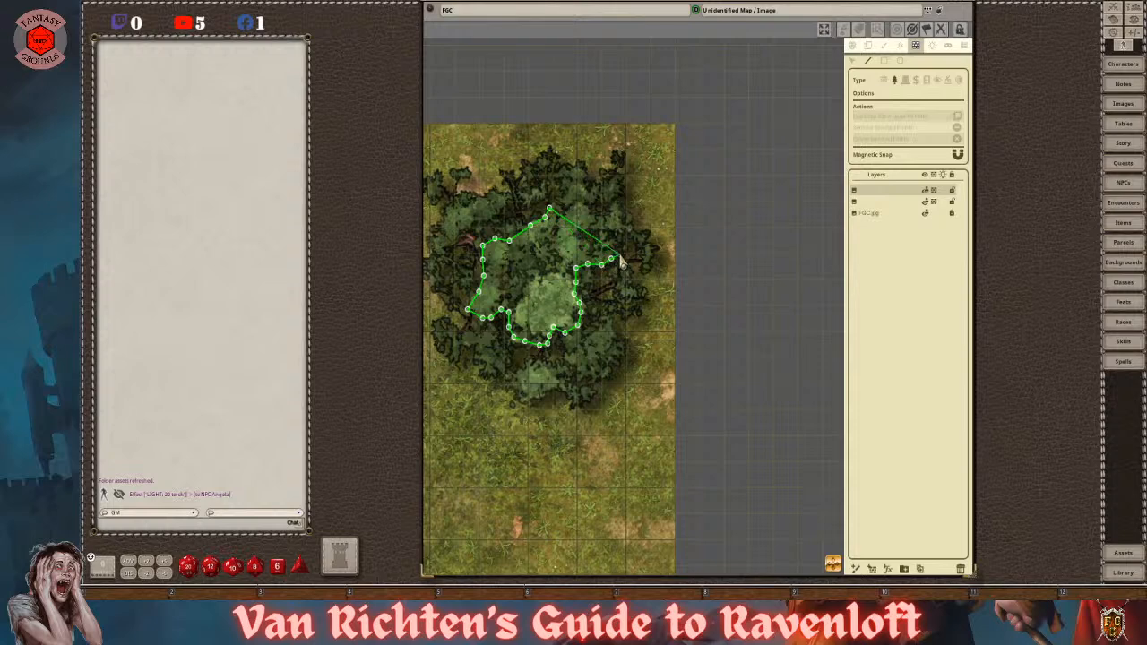
{"action": "left_click", "coordinate": [602, 249]}
{"action": "left_click", "coordinate": [588, 247]}
{"action": "left_click", "coordinate": [581, 235]}
{"action": "left_click", "coordinate": [588, 223]}
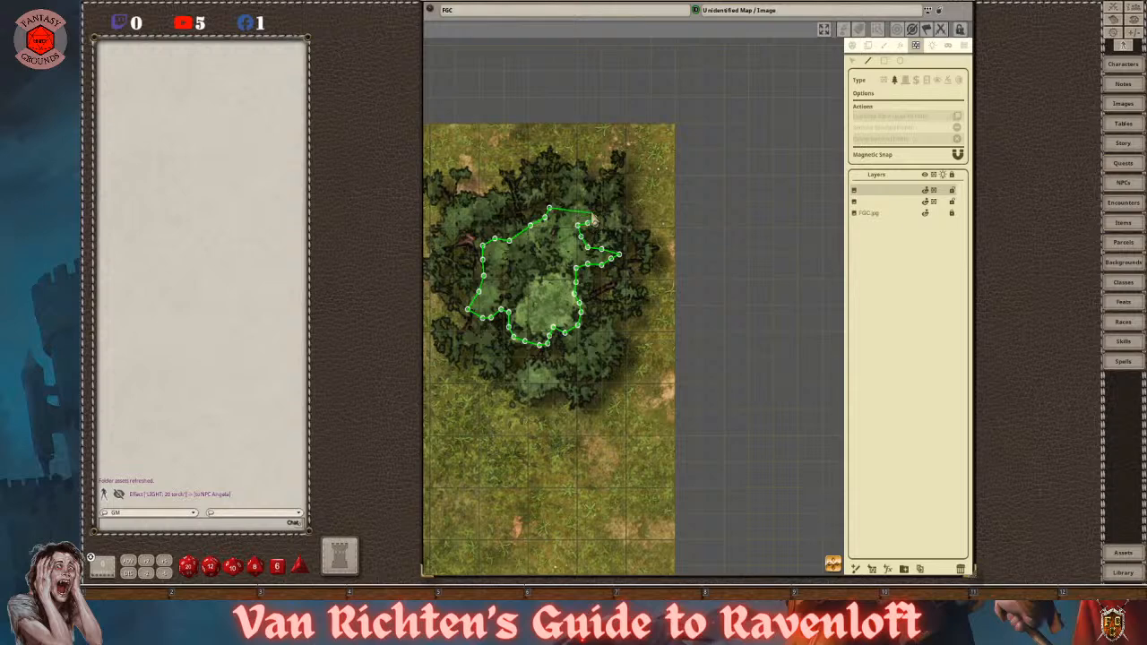
{"action": "left_click", "coordinate": [593, 217]}
{"action": "left_click", "coordinate": [582, 204]}
{"action": "scroll", "coordinate": [577, 235], "scroll_direction": "down", "scroll_amount": 3}
{"action": "scroll", "coordinate": [540, 312], "scroll_direction": "up", "scroll_amount": 4}
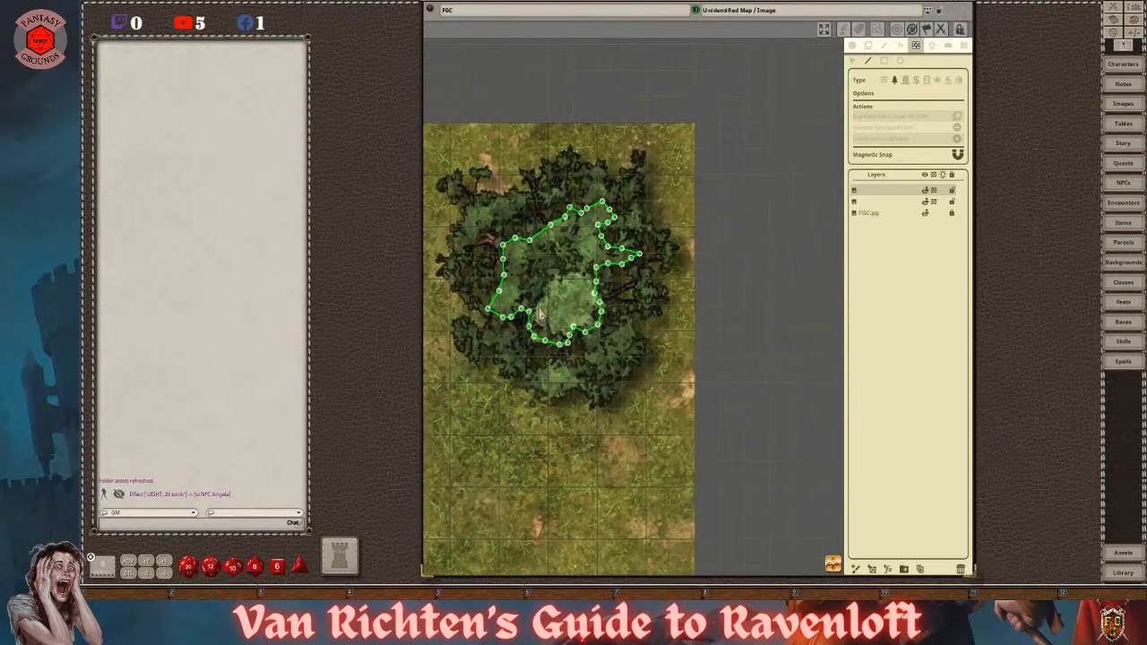
- Delete the stray terrain occluder points lying off the map, below the southern edge near the garden
{"action": "scroll", "coordinate": [627, 394], "scroll_direction": "down", "scroll_amount": 3}
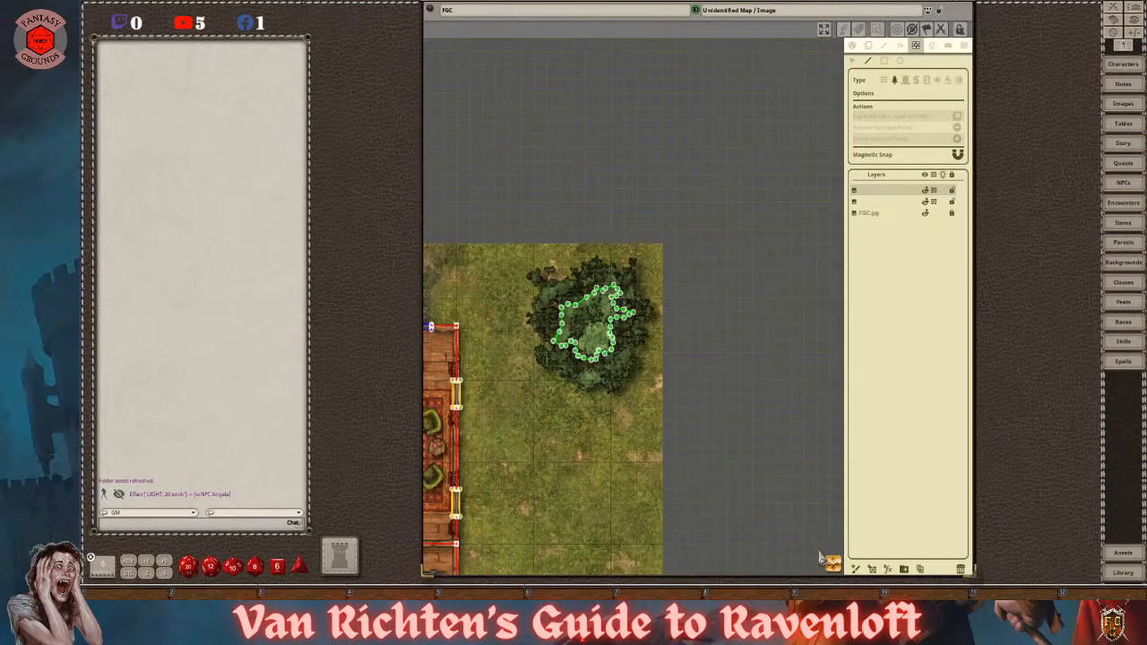
{"action": "left_click_drag", "start_coordinate": [832, 569], "coordinate": [802, 587]}
{"action": "scroll", "coordinate": [594, 458], "scroll_direction": "up", "scroll_amount": 3}
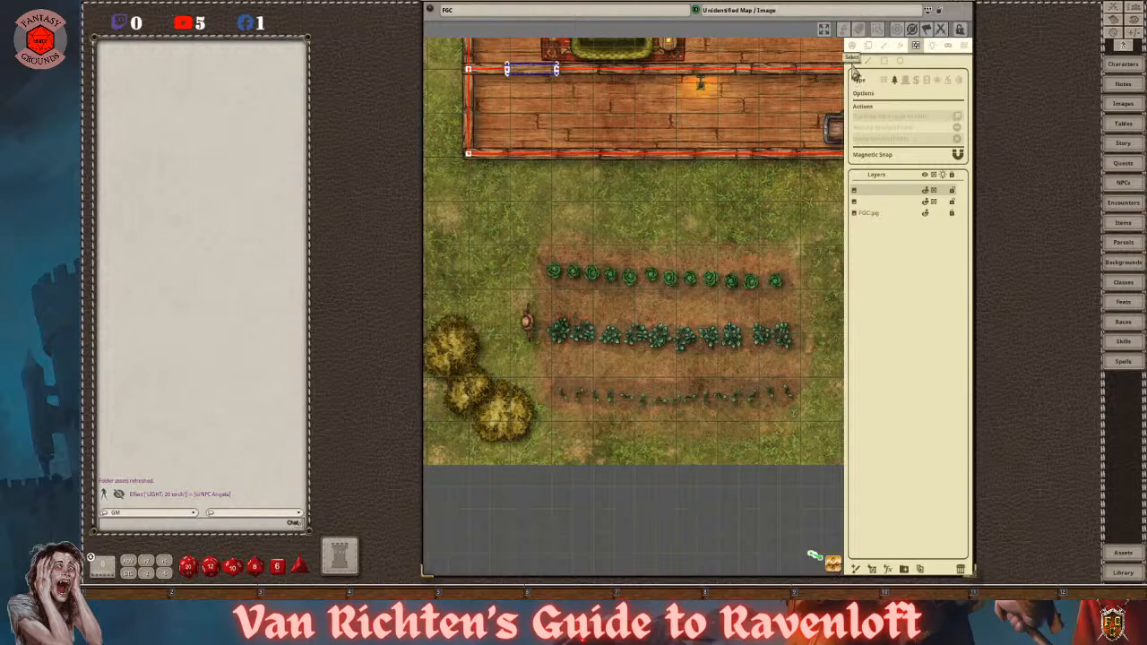
{"action": "left_click_drag", "start_coordinate": [813, 557], "coordinate": [720, 449]}
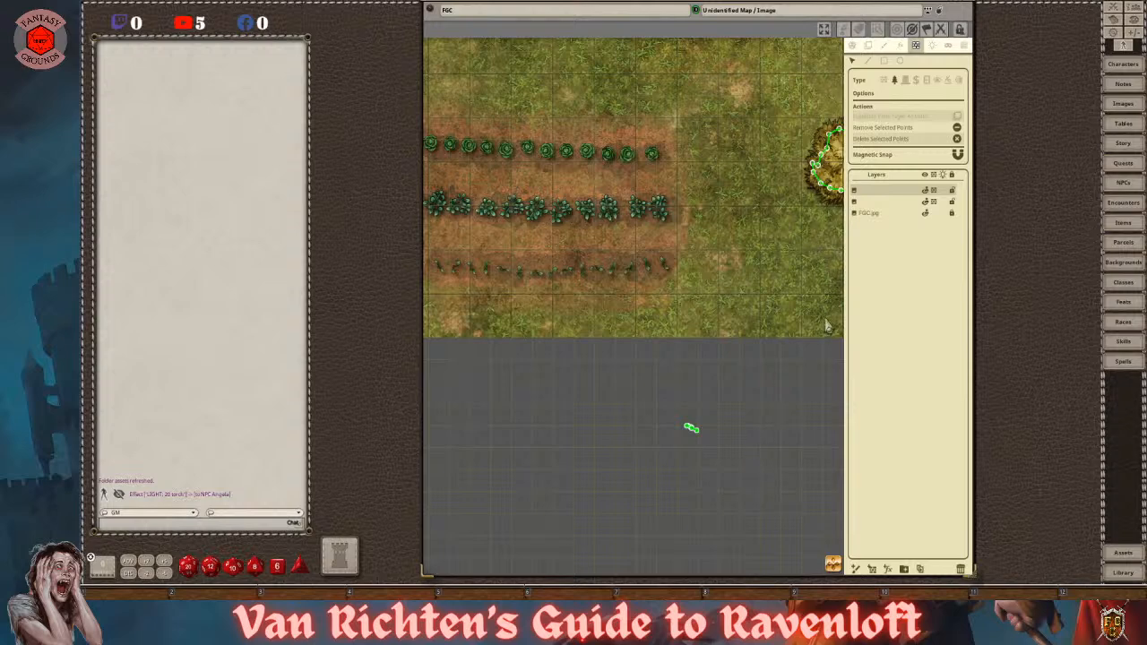
{"action": "key", "text": "Delete"}
{"action": "scroll", "coordinate": [760, 478], "scroll_direction": "down", "scroll_amount": 5}
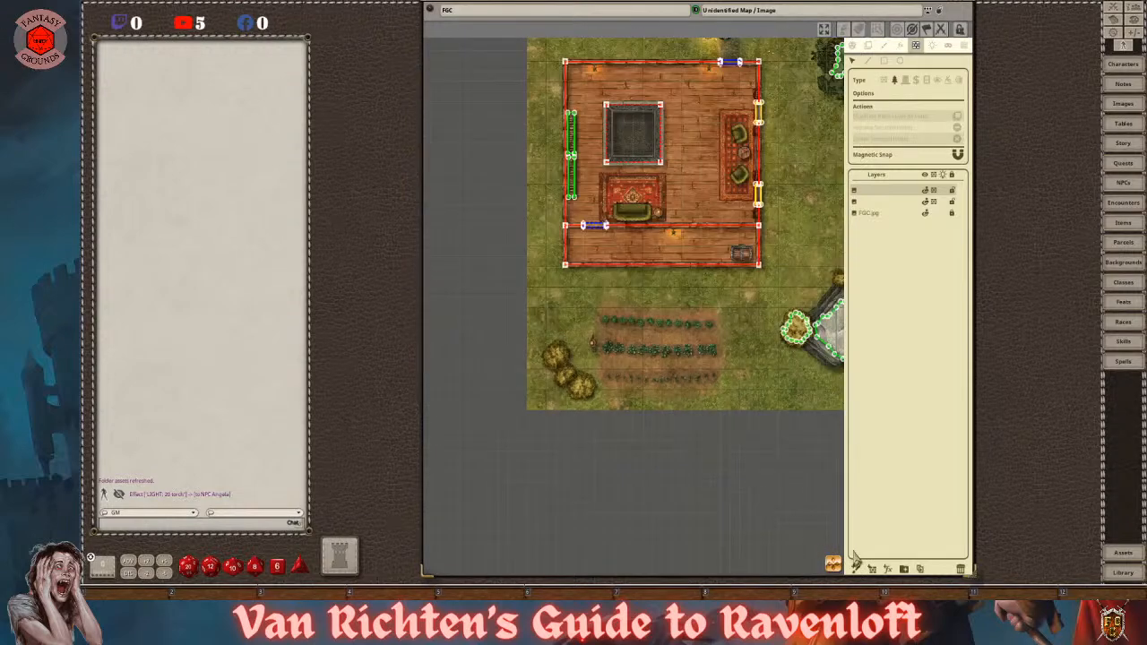
{"action": "left_click_drag", "start_coordinate": [838, 566], "coordinate": [859, 544]}
{"action": "scroll", "coordinate": [723, 447], "scroll_direction": "down", "scroll_amount": 1}
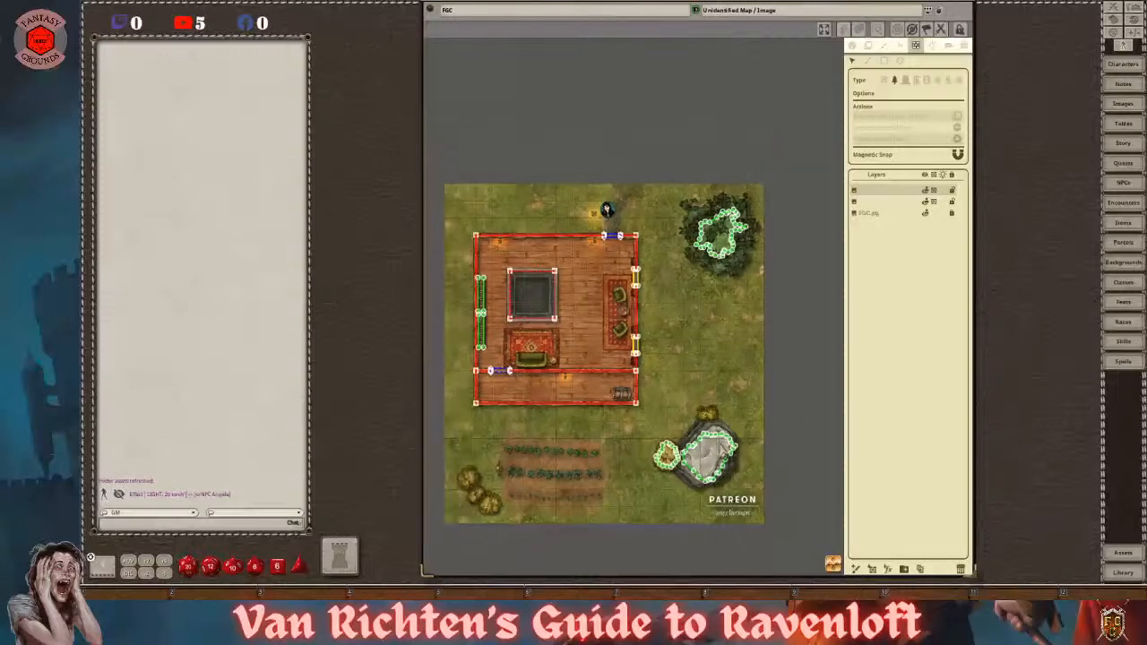
- Look over the house, the rock area and the chest in the lower room to check the existing occluder outlines
{"action": "scroll", "coordinate": [667, 441], "scroll_direction": "up", "scroll_amount": 1}
{"action": "scroll", "coordinate": [674, 430], "scroll_direction": "up", "scroll_amount": 2}
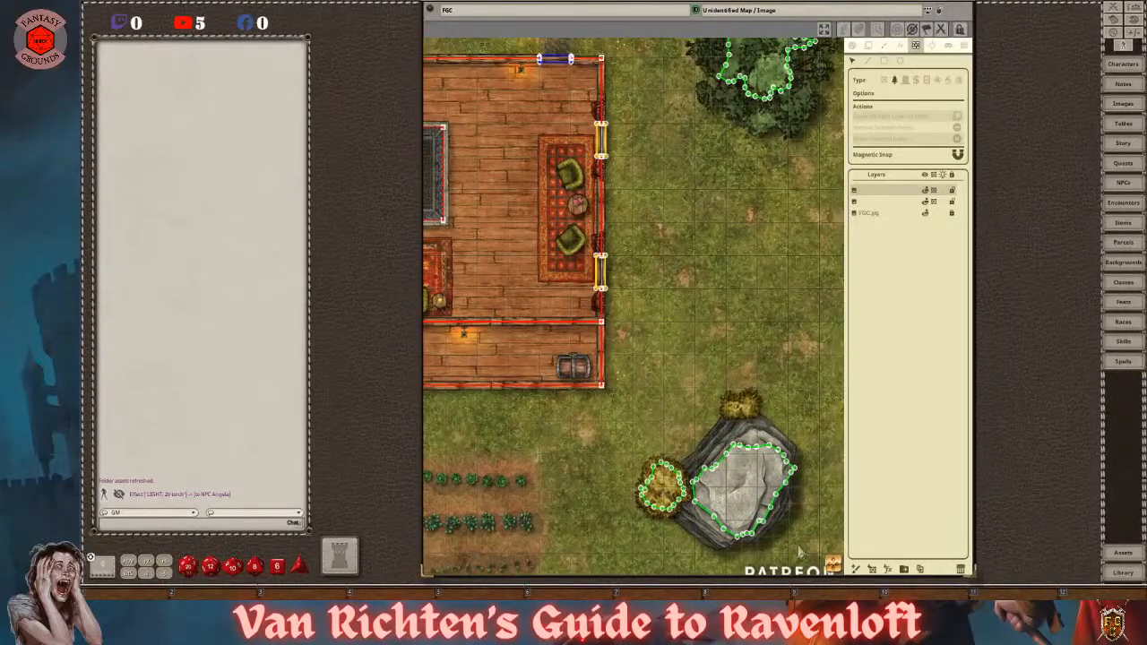
{"action": "left_click_drag", "start_coordinate": [832, 564], "coordinate": [645, 505]}
{"action": "scroll", "coordinate": [694, 450], "scroll_direction": "up", "scroll_amount": 2}
{"action": "scroll", "coordinate": [696, 451], "scroll_direction": "up", "scroll_amount": 1}
{"action": "scroll", "coordinate": [697, 454], "scroll_direction": "down", "scroll_amount": 2}
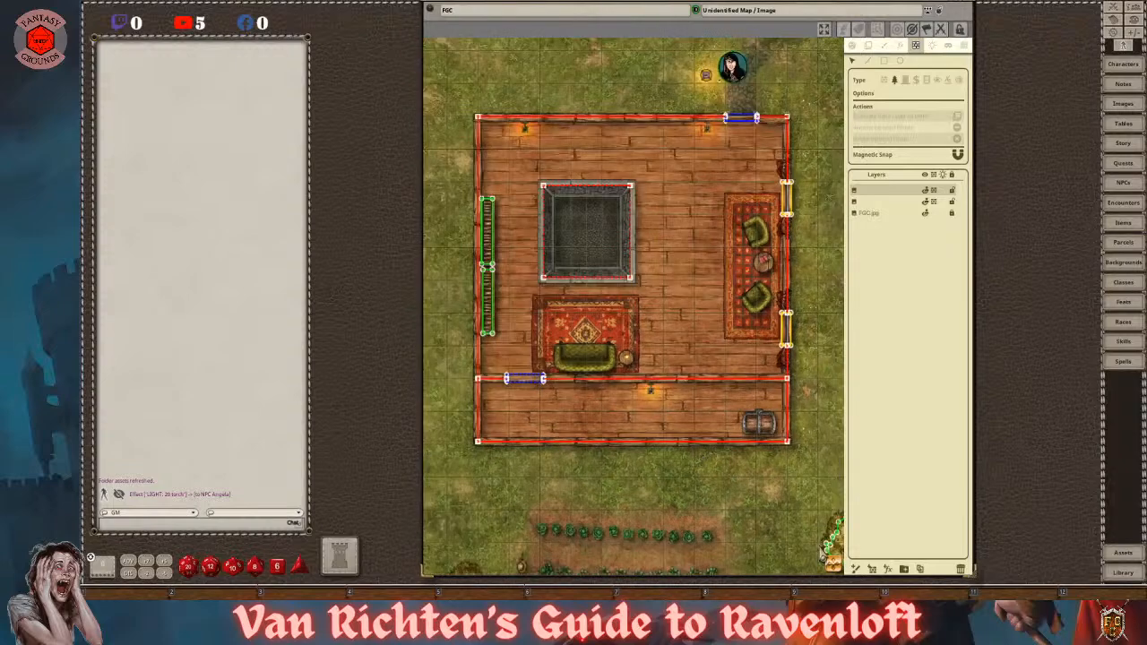
{"action": "left_click_drag", "start_coordinate": [832, 564], "coordinate": [786, 569]}
{"action": "scroll", "coordinate": [717, 439], "scroll_direction": "up", "scroll_amount": 4}
{"action": "scroll", "coordinate": [715, 440], "scroll_direction": "up", "scroll_amount": 1}
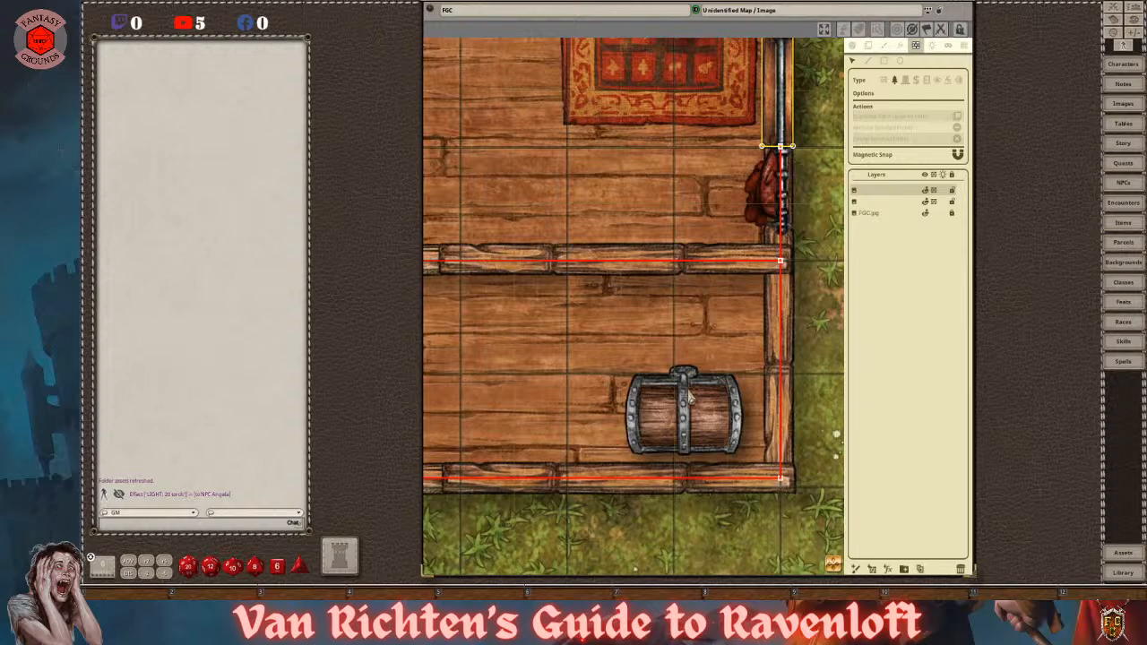
{"action": "scroll", "coordinate": [700, 385], "scroll_direction": "down", "scroll_amount": 2}
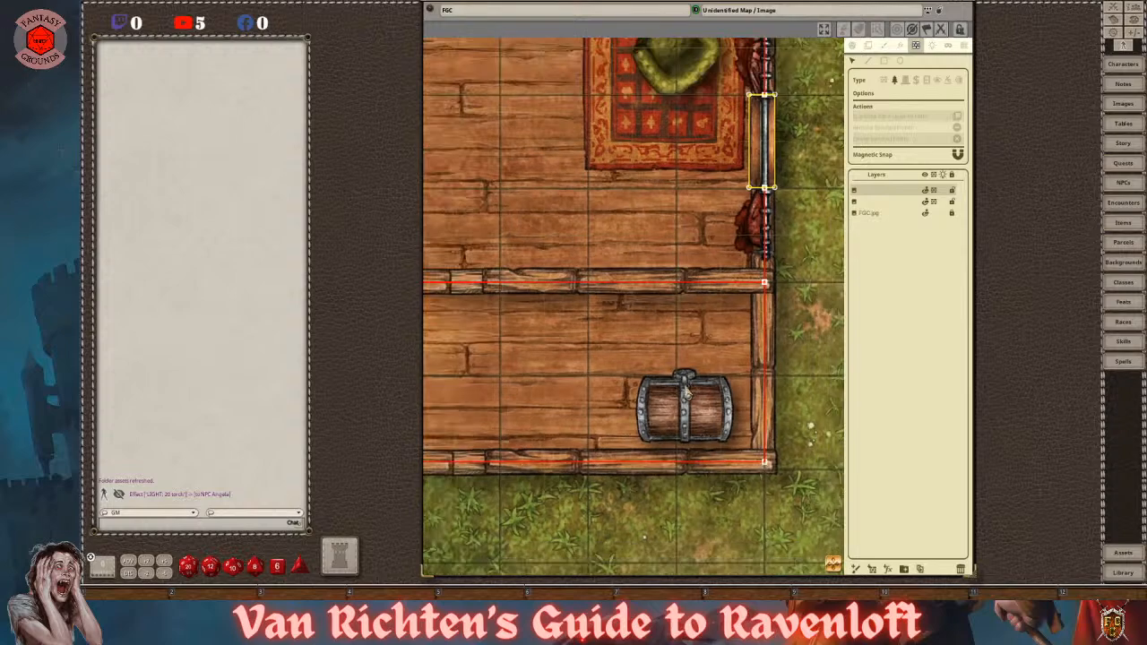
{"action": "scroll", "coordinate": [696, 408], "scroll_direction": "down", "scroll_amount": 2}
{"action": "scroll", "coordinate": [681, 385], "scroll_direction": "up", "scroll_amount": 3}
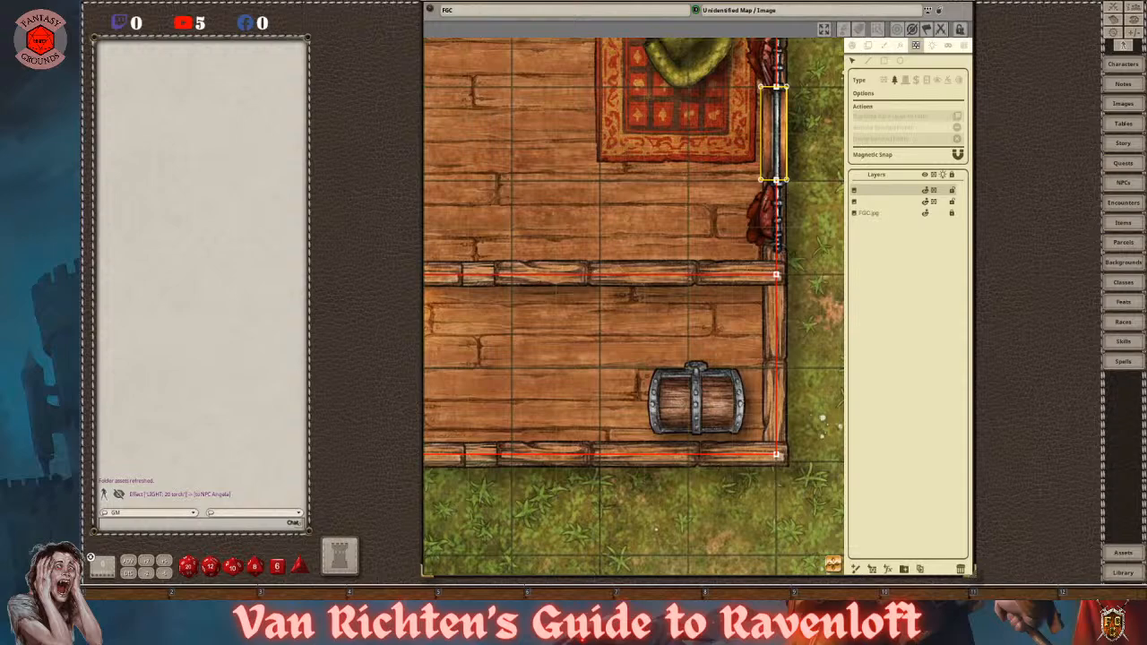
{"action": "scroll", "coordinate": [712, 507], "scroll_direction": "down", "scroll_amount": 3}
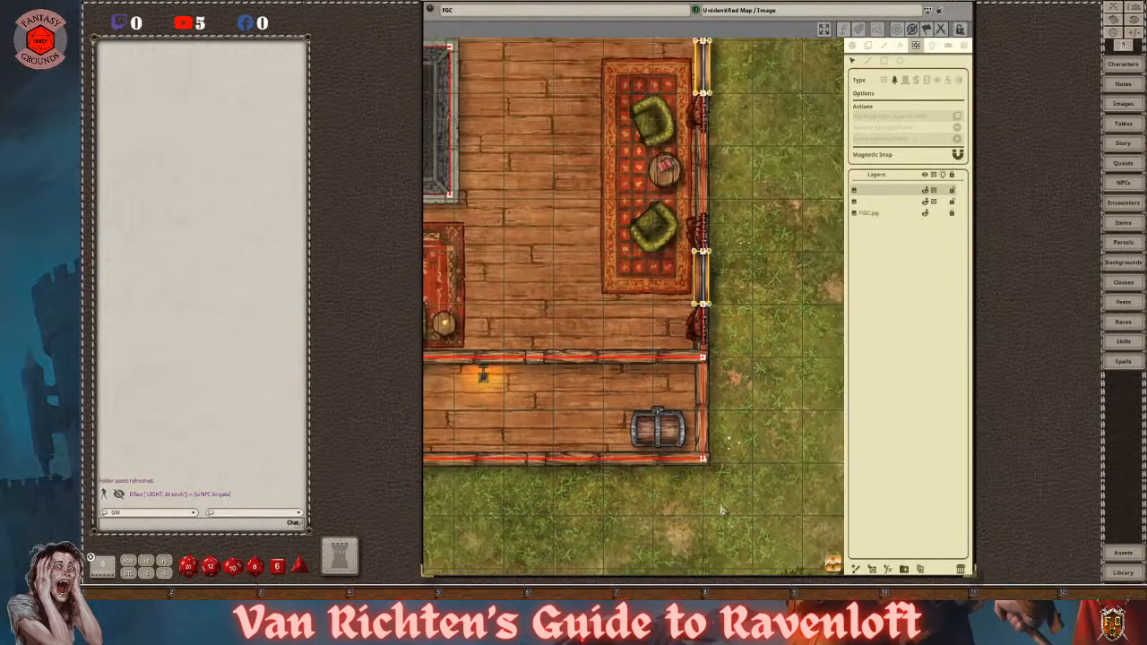
- Draw a closed polygonal terrain occluder around the head of the scarecrow beside the vegetable garden
{"action": "left_click_drag", "start_coordinate": [834, 563], "coordinate": [861, 512]}
{"action": "scroll", "coordinate": [724, 538], "scroll_direction": "down", "scroll_amount": 3}
{"action": "scroll", "coordinate": [635, 525], "scroll_direction": "up", "scroll_amount": 5}
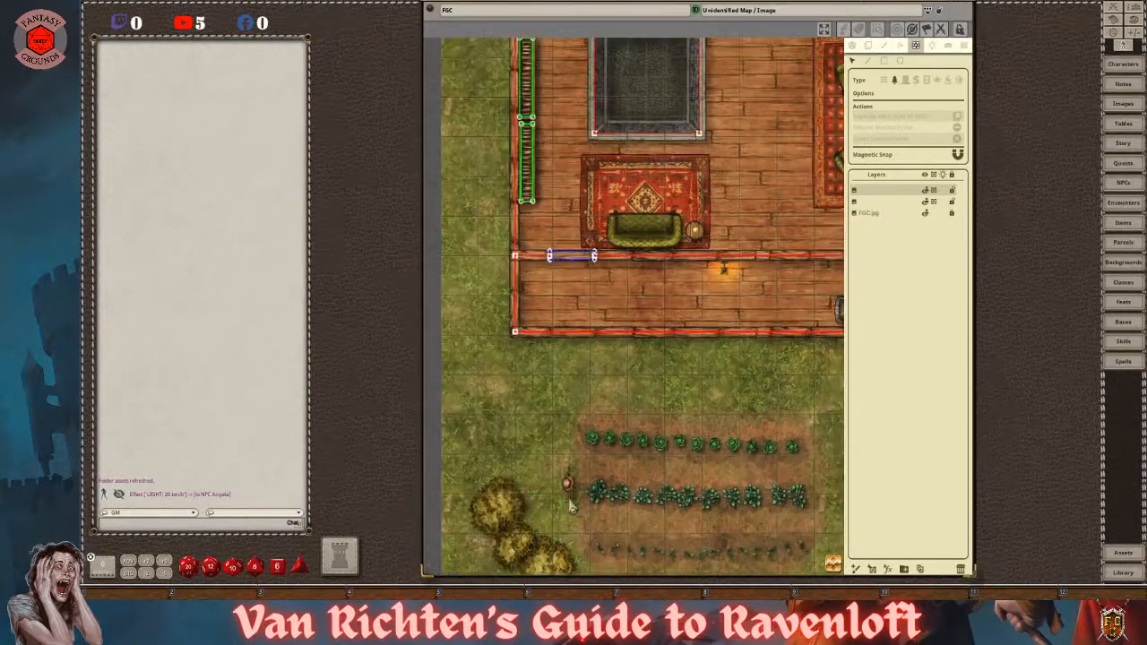
{"action": "scroll", "coordinate": [560, 515], "scroll_direction": "up", "scroll_amount": 6}
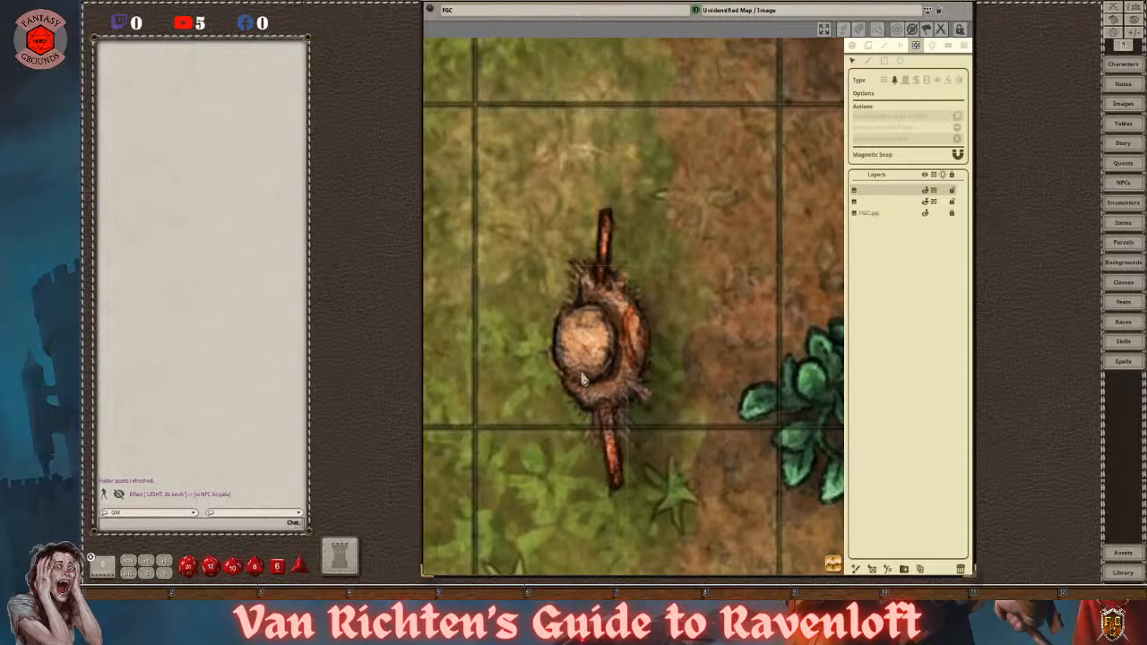
{"action": "scroll", "coordinate": [612, 399], "scroll_direction": "down", "scroll_amount": 2}
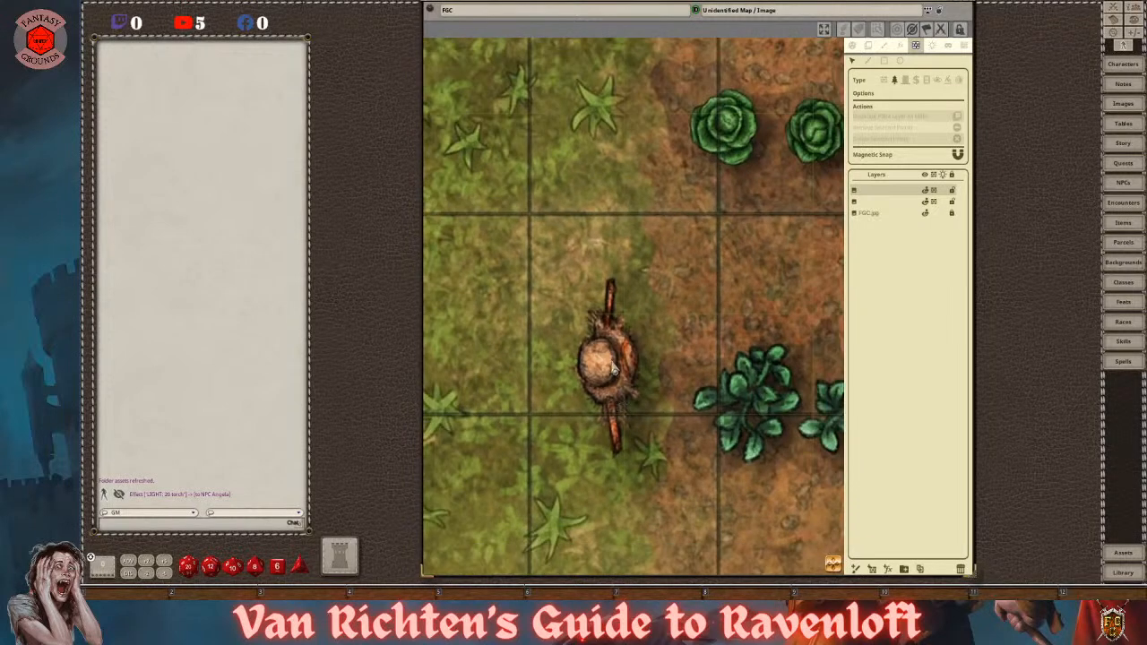
{"action": "scroll", "coordinate": [667, 329], "scroll_direction": "down", "scroll_amount": 2}
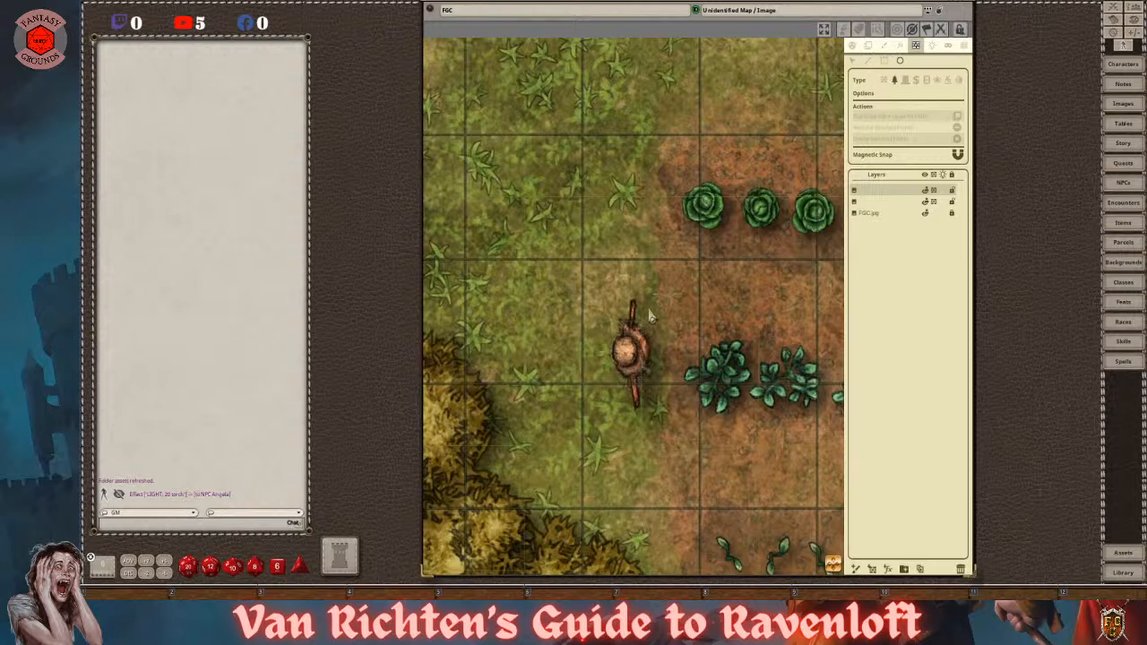
{"action": "scroll", "coordinate": [661, 318], "scroll_direction": "down", "scroll_amount": 5}
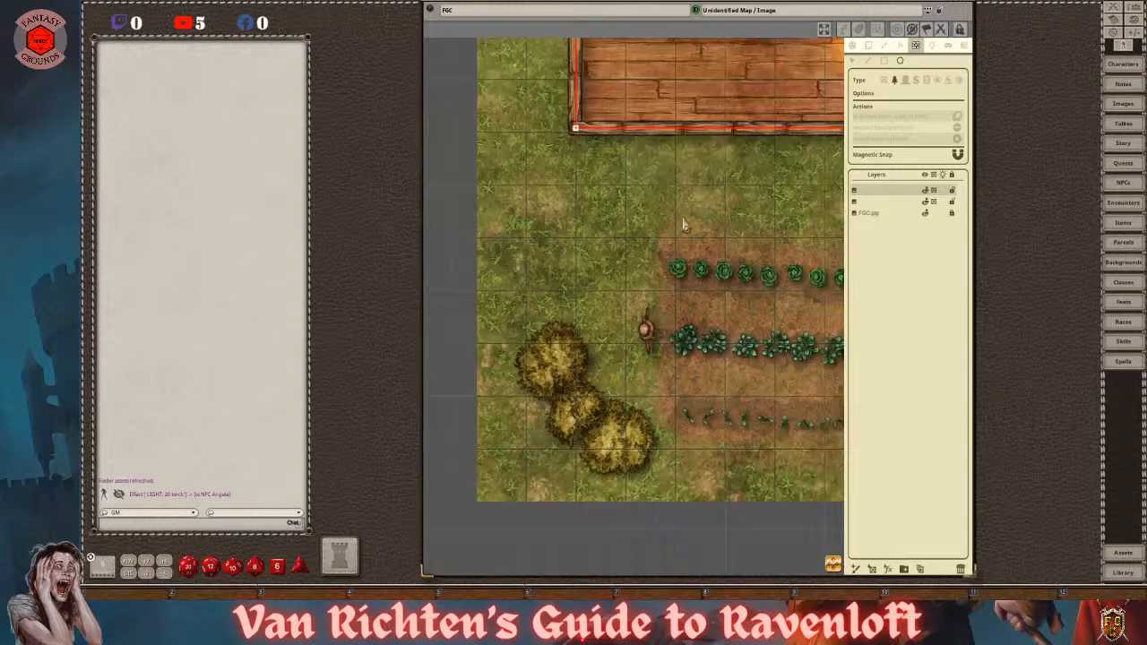
{"action": "scroll", "coordinate": [644, 345], "scroll_direction": "up", "scroll_amount": 6}
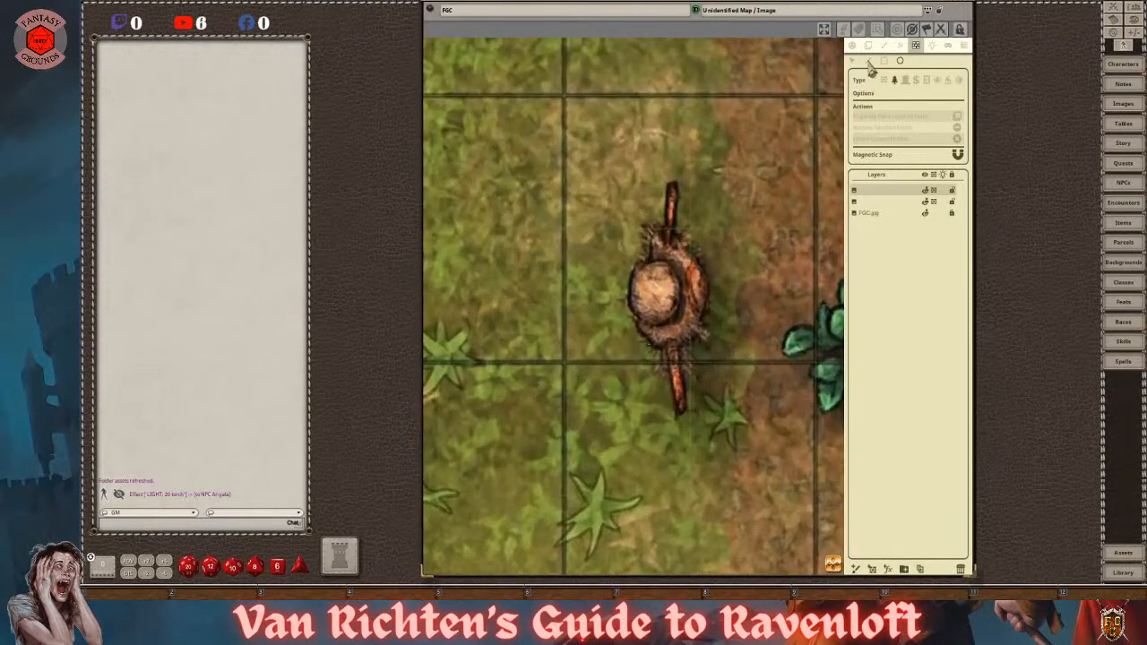
{"action": "left_click", "coordinate": [638, 270]}
{"action": "left_click", "coordinate": [631, 301]}
{"action": "left_click", "coordinate": [644, 320]}
{"action": "left_click", "coordinate": [660, 319]}
{"action": "left_click", "coordinate": [675, 313]}
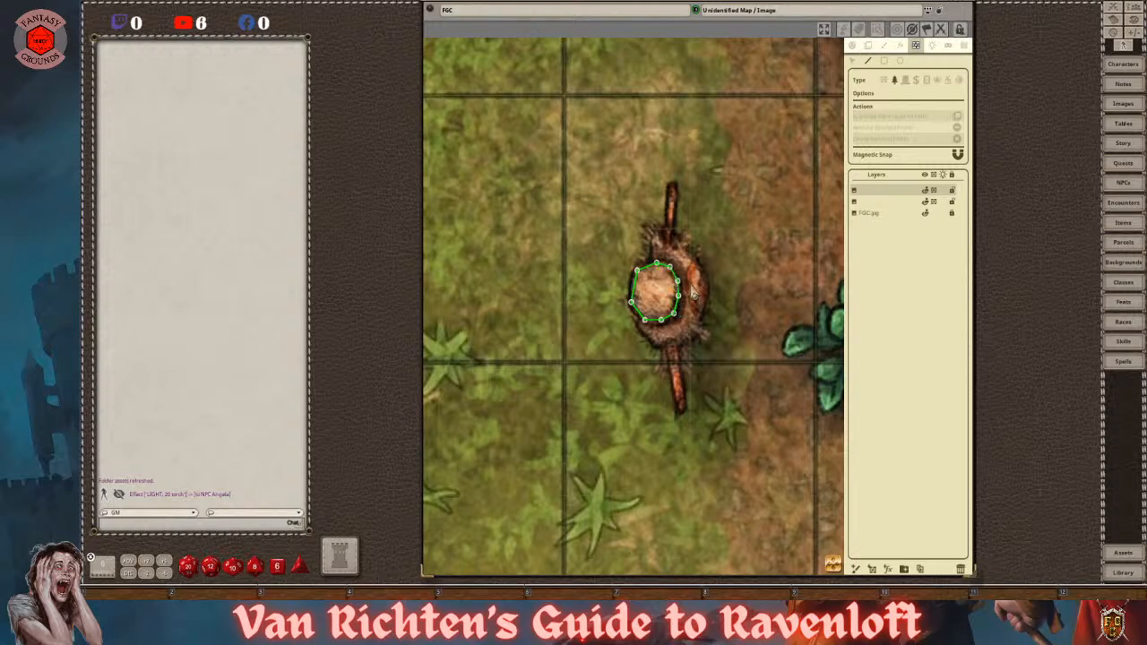
- Trace a closed terrain occluder around the inner foliage of the upper-left yellow bush, west of the garden
{"action": "scroll", "coordinate": [682, 317], "scroll_direction": "down", "scroll_amount": 5}
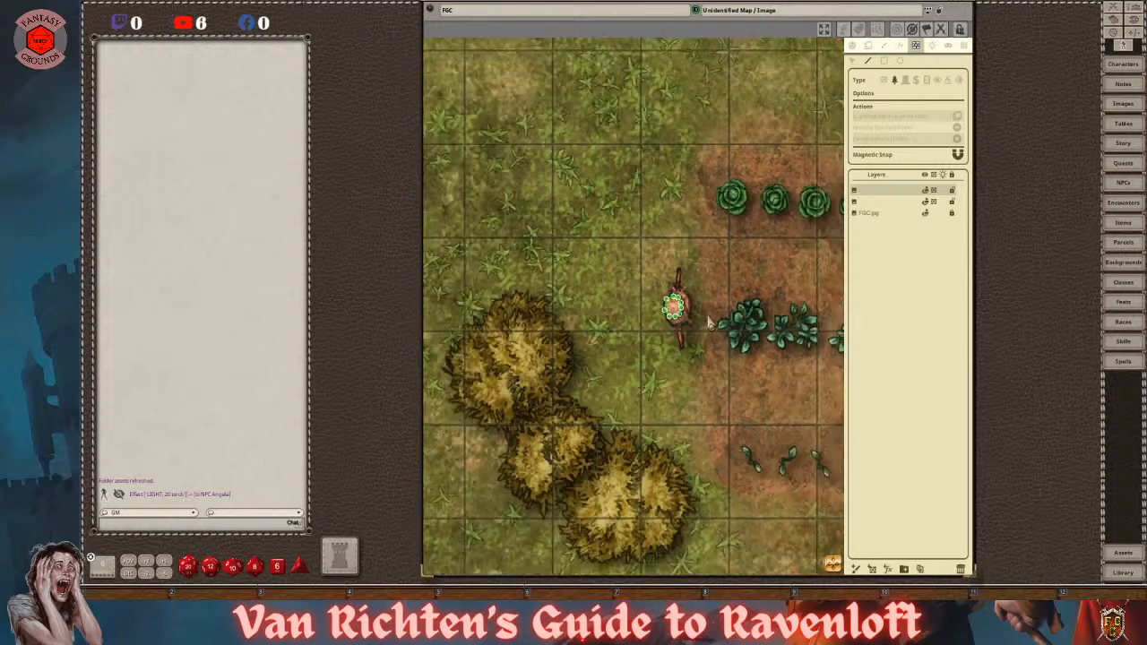
{"action": "scroll", "coordinate": [708, 332], "scroll_direction": "down", "scroll_amount": 5}
{"action": "scroll", "coordinate": [722, 359], "scroll_direction": "up", "scroll_amount": 3}
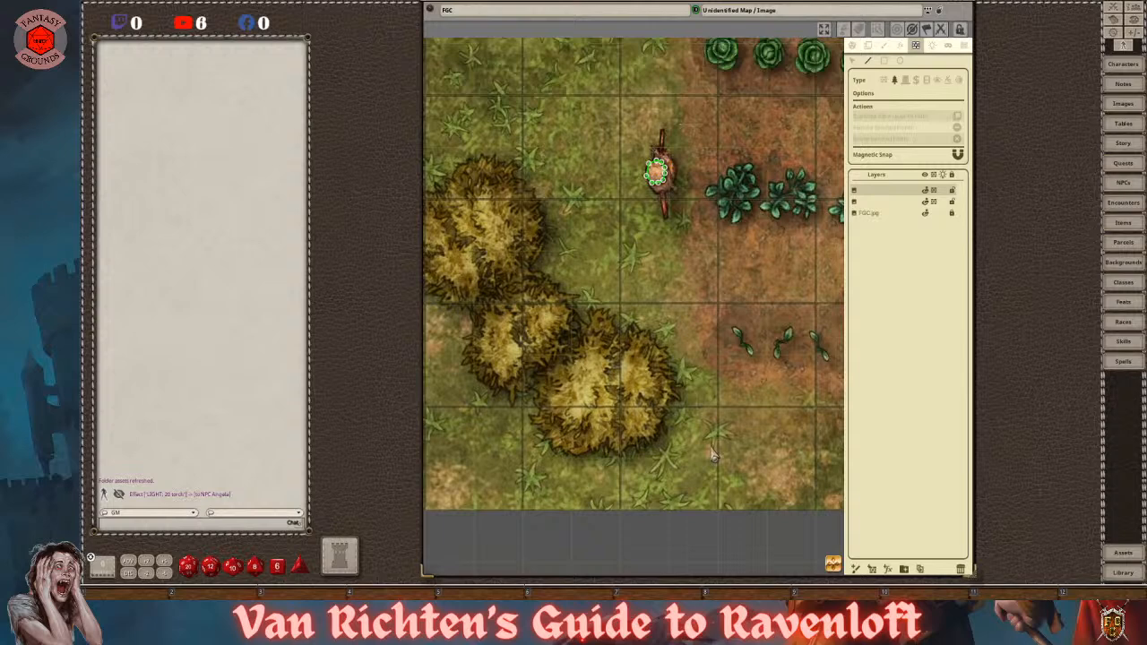
{"action": "scroll", "coordinate": [563, 346], "scroll_direction": "up", "scroll_amount": 1}
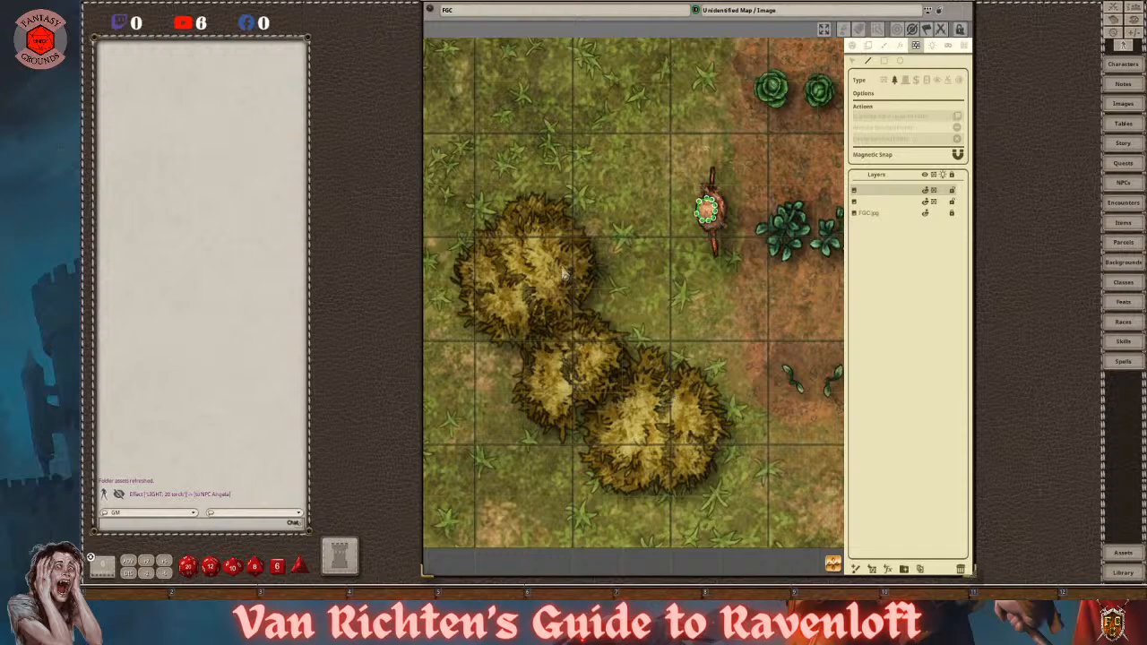
{"action": "left_click", "coordinate": [469, 251]}
{"action": "left_click", "coordinate": [467, 279]}
{"action": "left_click", "coordinate": [483, 300]}
{"action": "left_click", "coordinate": [505, 320]}
{"action": "left_click", "coordinate": [533, 324]}
{"action": "left_click", "coordinate": [540, 303]}
{"action": "left_click", "coordinate": [560, 304]}
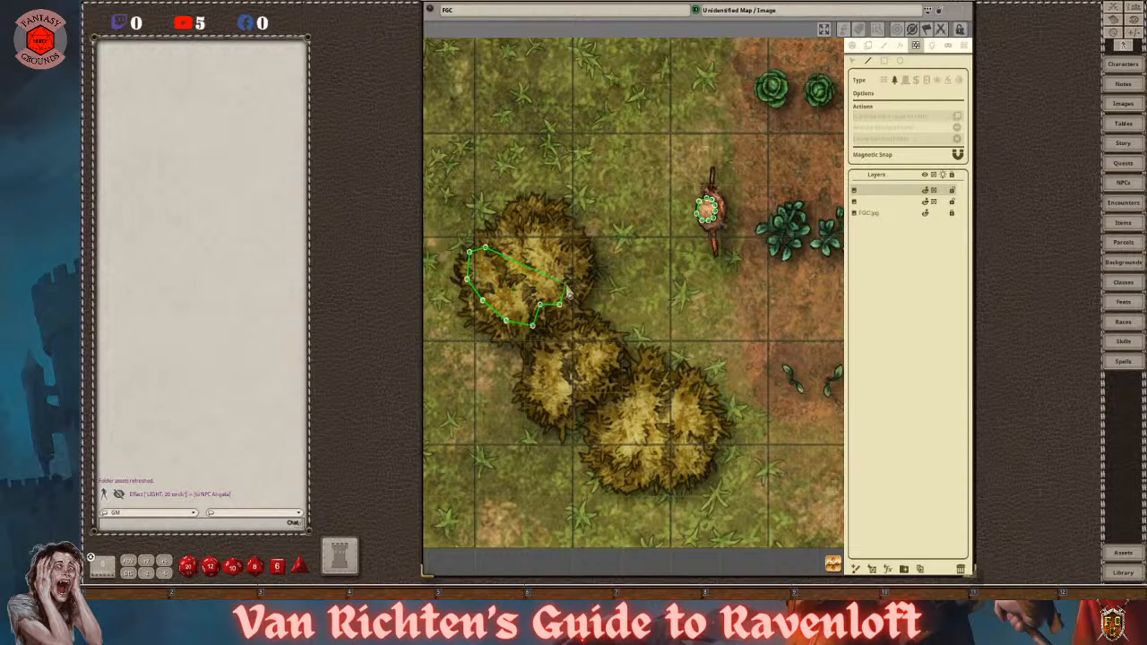
{"action": "left_click", "coordinate": [570, 283]}
{"action": "left_click", "coordinate": [574, 259]}
{"action": "left_click", "coordinate": [560, 242]}
{"action": "left_click", "coordinate": [554, 227]}
{"action": "left_click", "coordinate": [535, 219]}
{"action": "left_click", "coordinate": [520, 212]}
{"action": "left_click", "coordinate": [514, 227]}
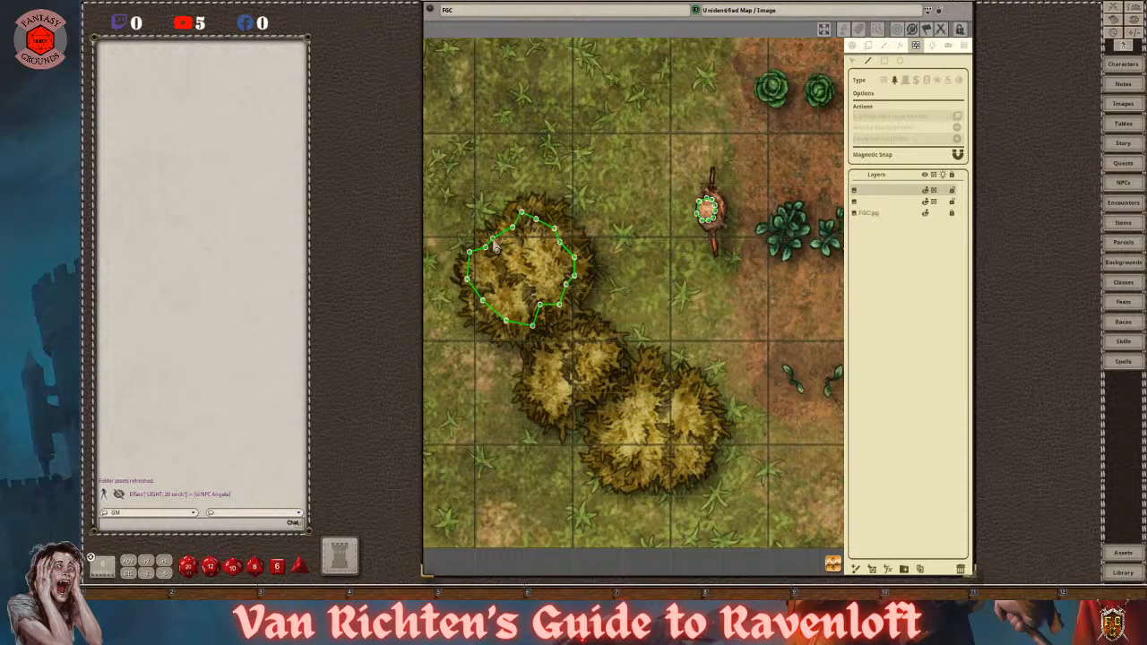
- Trace a closed terrain occluder around the inner foliage of the lower-right yellow bush in the same cluster
{"action": "scroll", "coordinate": [620, 368], "scroll_direction": "down", "scroll_amount": 3}
{"action": "scroll", "coordinate": [655, 403], "scroll_direction": "up", "scroll_amount": 6}
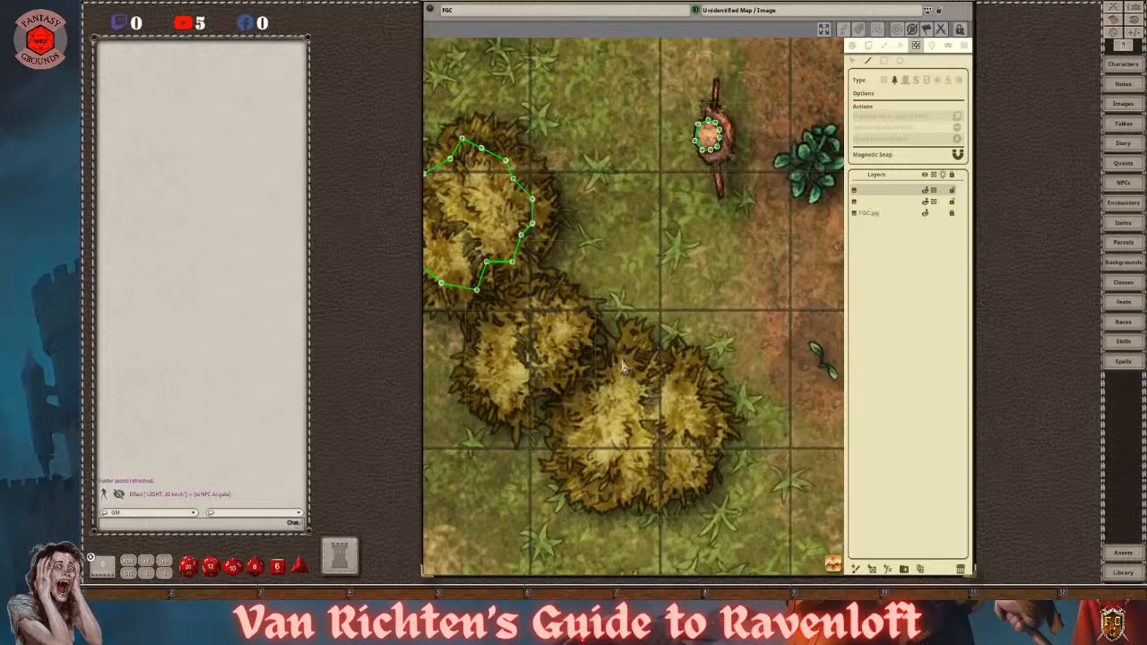
{"action": "left_click", "coordinate": [599, 384]}
{"action": "left_click", "coordinate": [583, 408]}
{"action": "left_click", "coordinate": [573, 434]}
{"action": "left_click", "coordinate": [581, 464]}
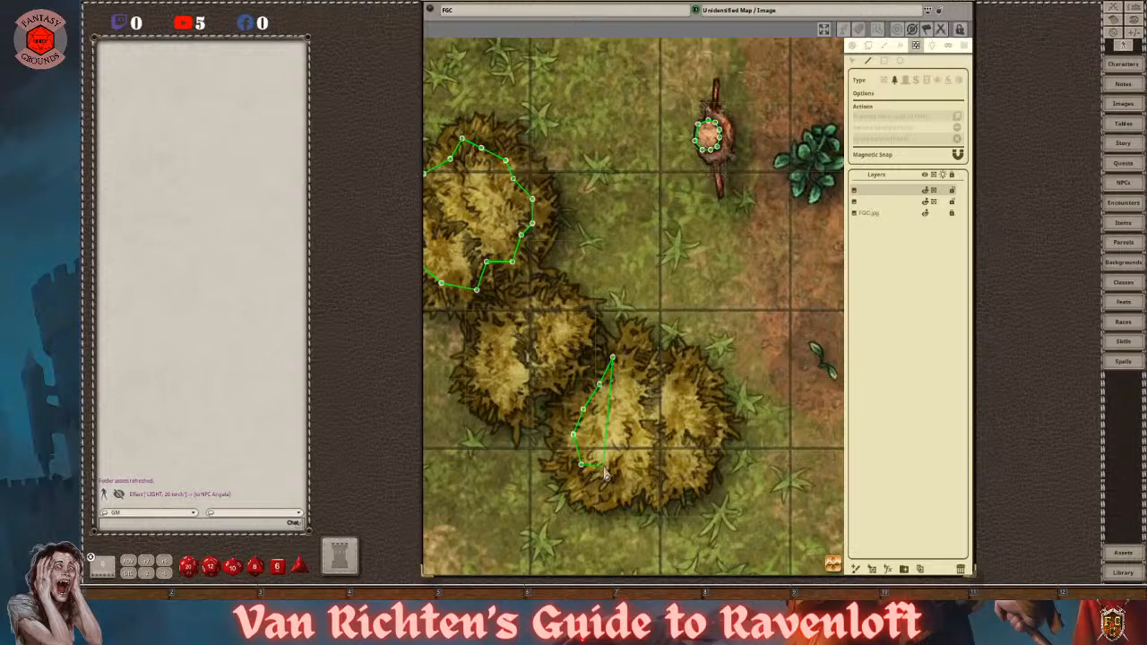
{"action": "left_click", "coordinate": [609, 466]}
{"action": "left_click", "coordinate": [637, 485]}
{"action": "left_click", "coordinate": [660, 488]}
{"action": "left_click", "coordinate": [680, 482]}
{"action": "left_click", "coordinate": [690, 482]}
{"action": "left_click", "coordinate": [701, 467]}
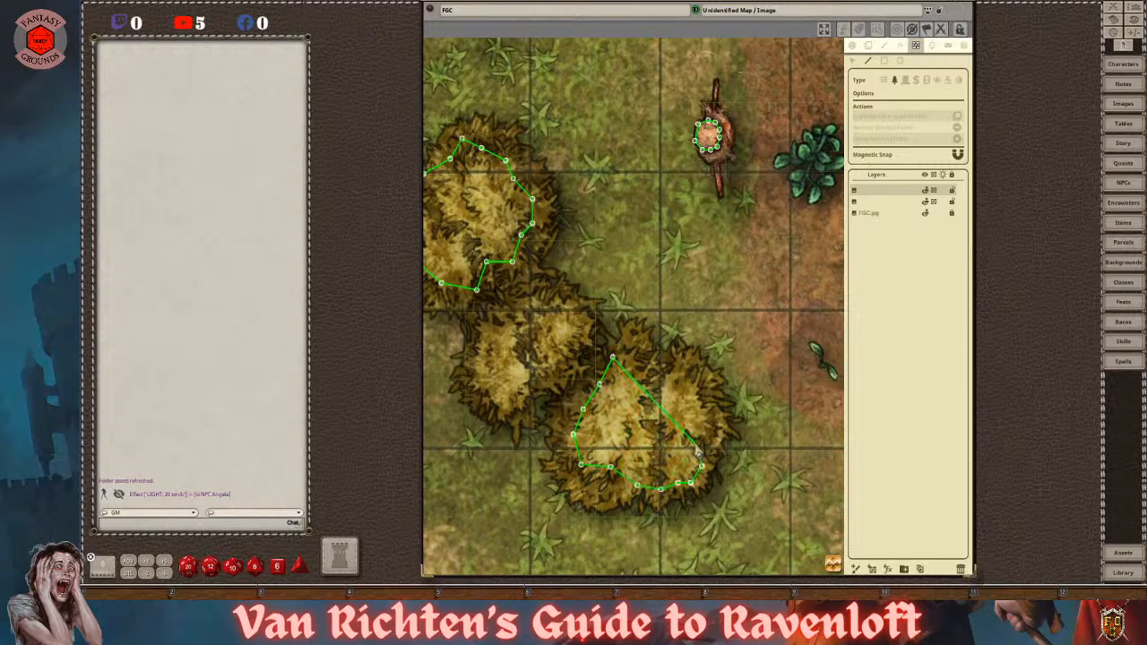
{"action": "left_click", "coordinate": [695, 441]}
{"action": "left_click", "coordinate": [705, 408]}
{"action": "left_click", "coordinate": [692, 381]}
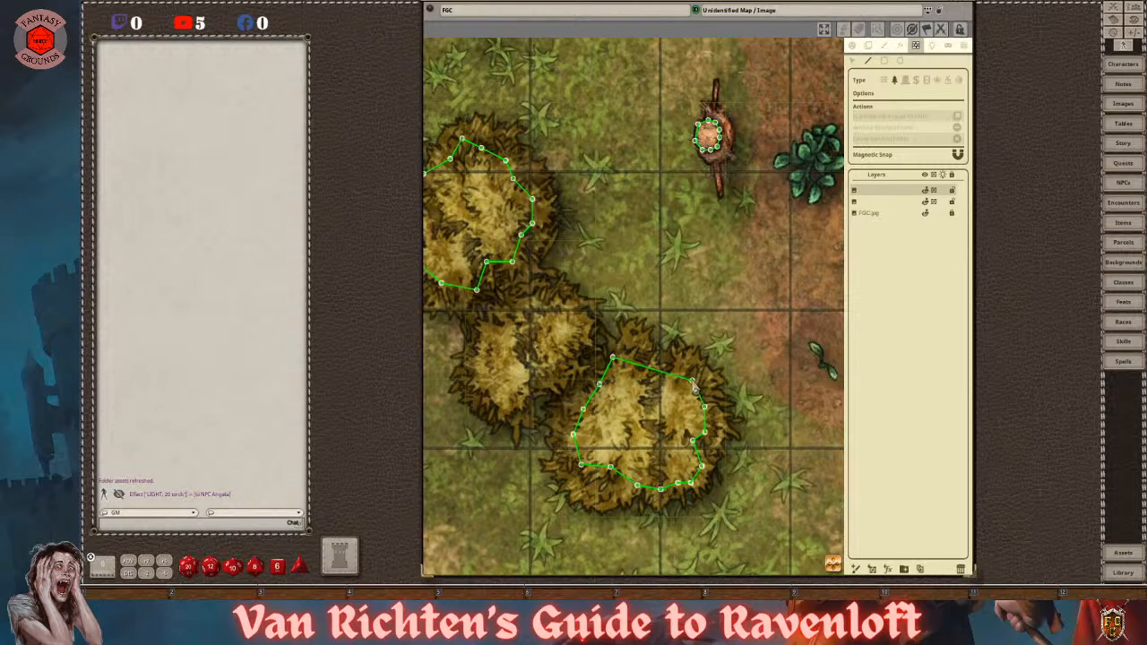
{"action": "left_click", "coordinate": [675, 367]}
{"action": "left_click", "coordinate": [655, 382]}
- Review the outlined bushes, the house furniture and the two bookshelf occluders along the west wall
{"action": "scroll", "coordinate": [664, 415], "scroll_direction": "down", "scroll_amount": 5}
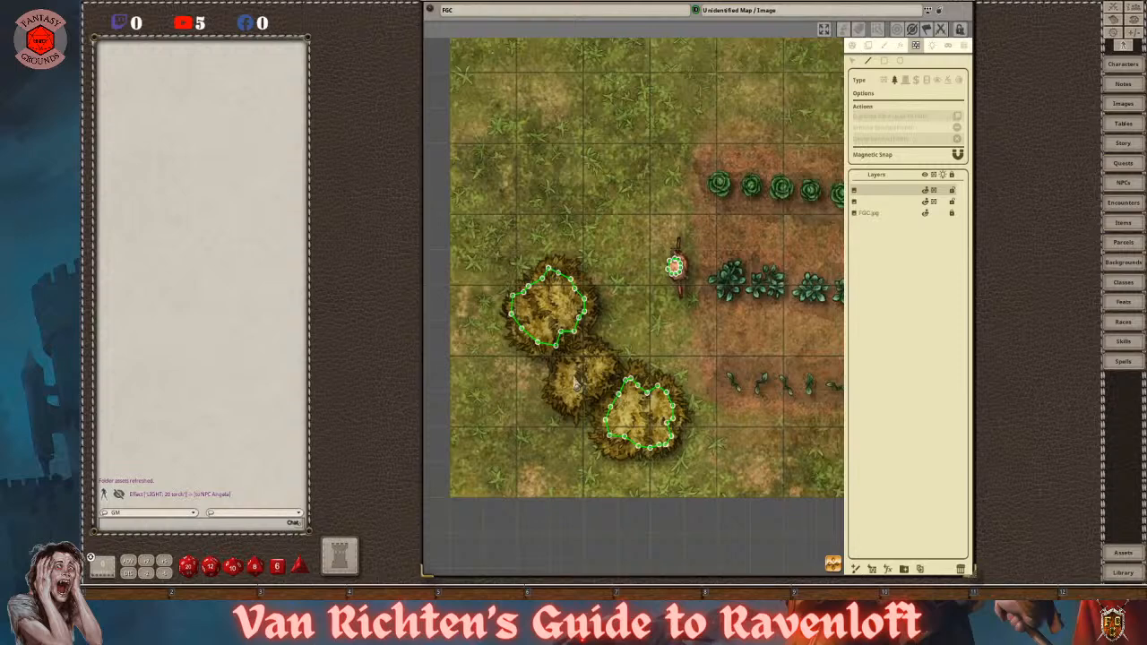
{"action": "scroll", "coordinate": [578, 378], "scroll_direction": "up", "scroll_amount": 2}
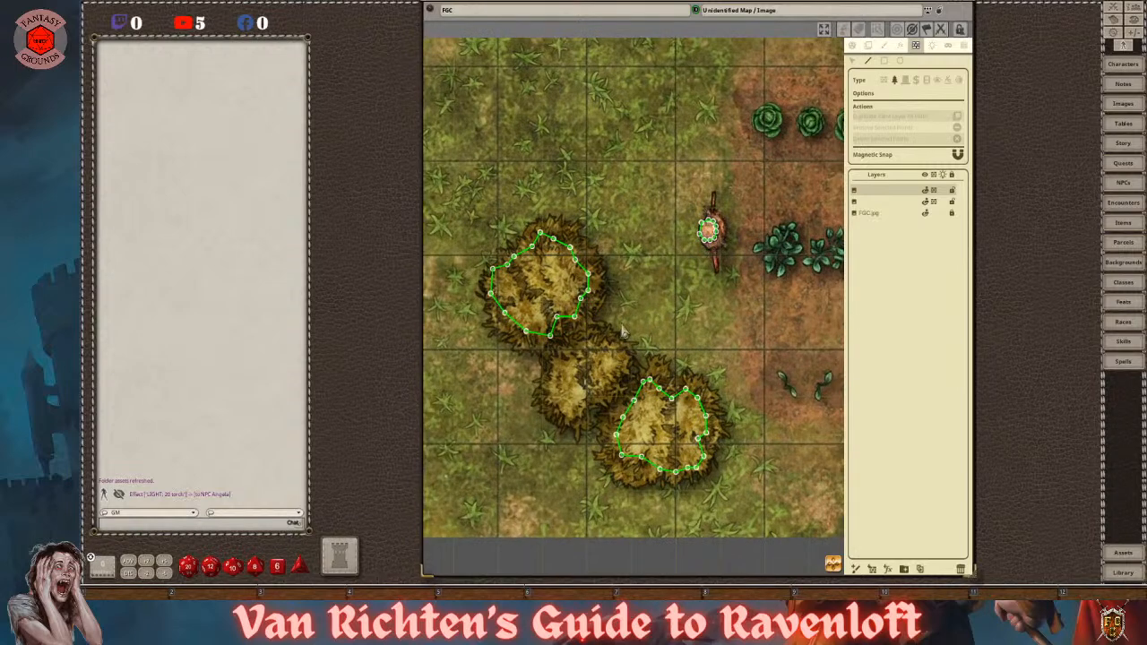
{"action": "scroll", "coordinate": [627, 386], "scroll_direction": "down", "scroll_amount": 8}
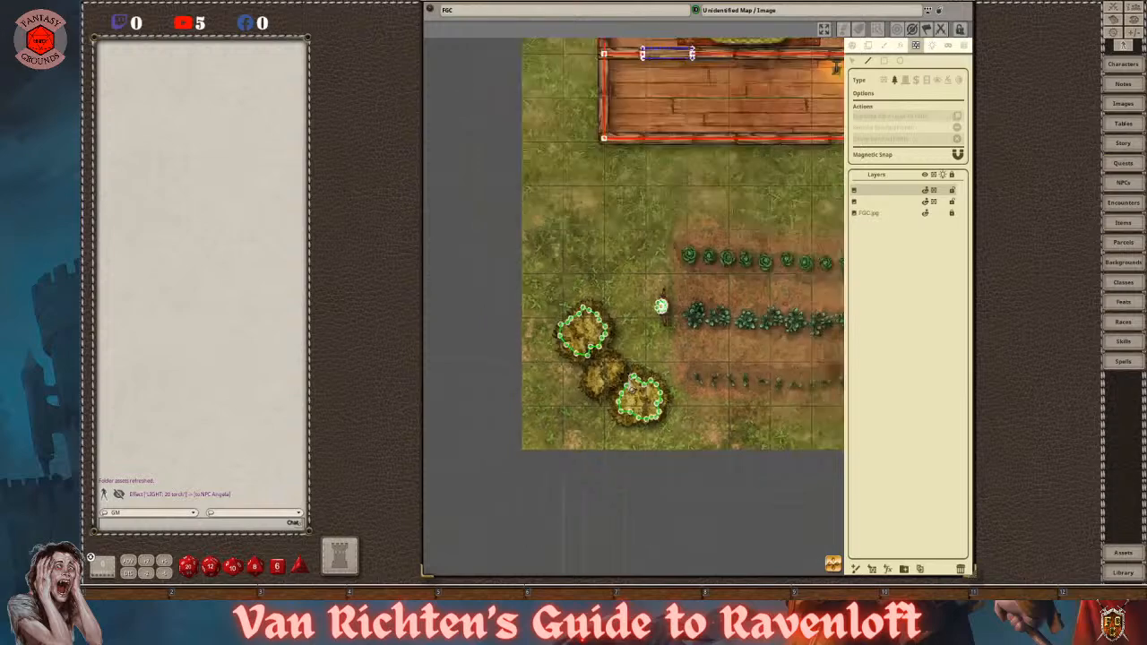
{"action": "left_click_drag", "start_coordinate": [833, 563], "coordinate": [869, 542]}
{"action": "scroll", "coordinate": [678, 385], "scroll_direction": "down", "scroll_amount": 3}
{"action": "scroll", "coordinate": [679, 390], "scroll_direction": "up", "scroll_amount": 5}
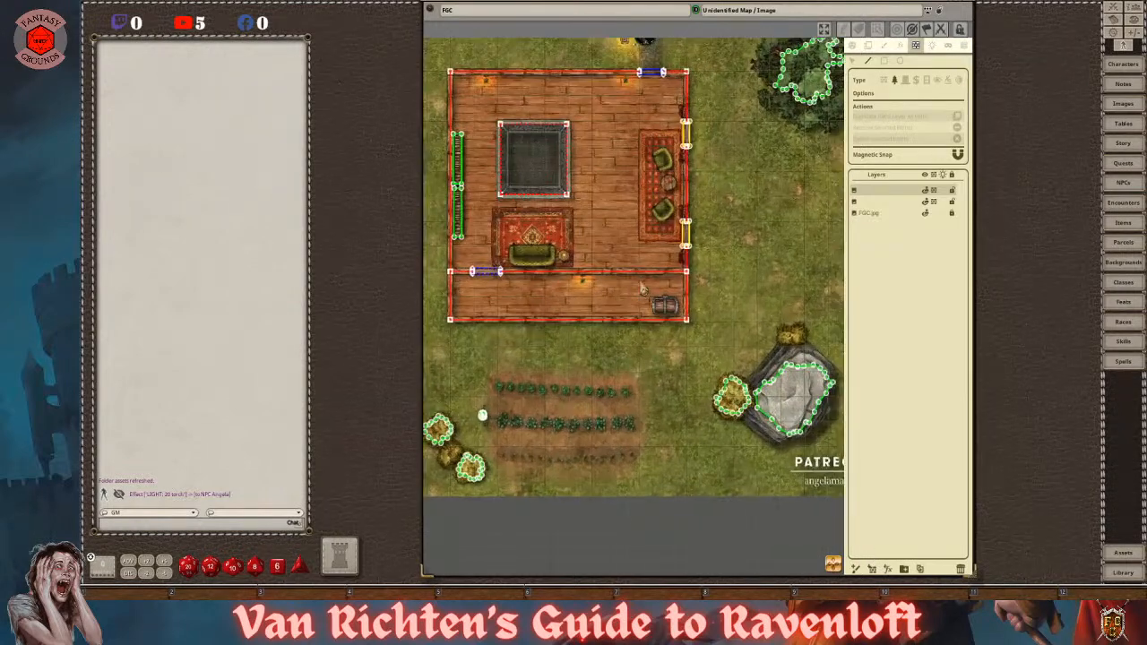
{"action": "left_click_drag", "start_coordinate": [838, 566], "coordinate": [834, 531]}
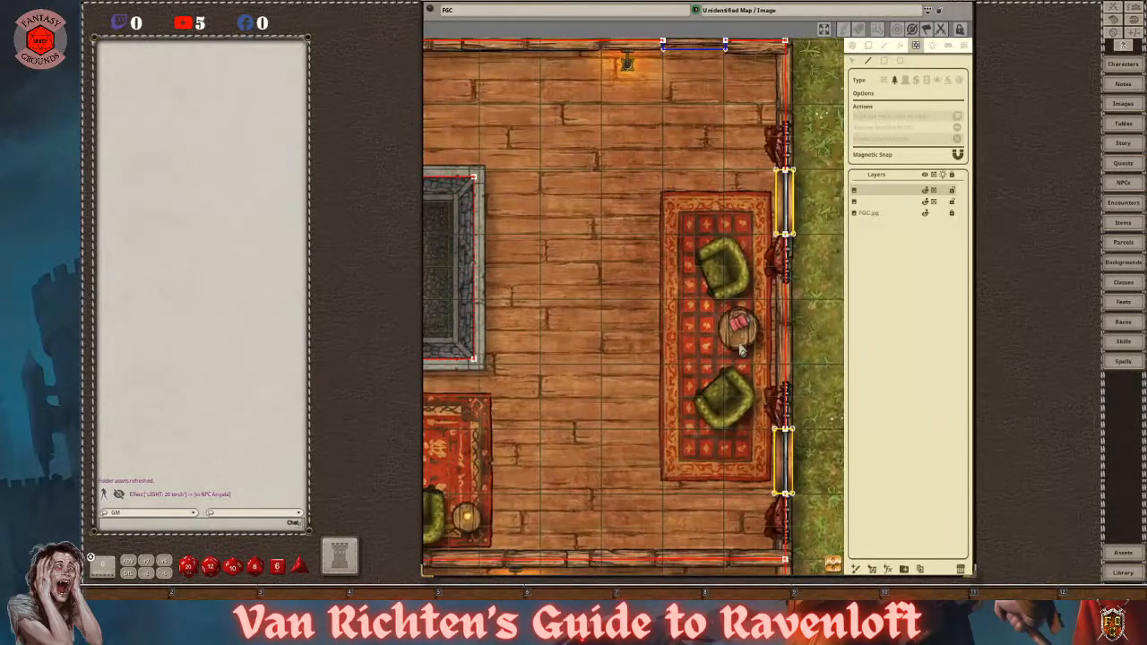
{"action": "scroll", "coordinate": [719, 381], "scroll_direction": "down", "scroll_amount": 2}
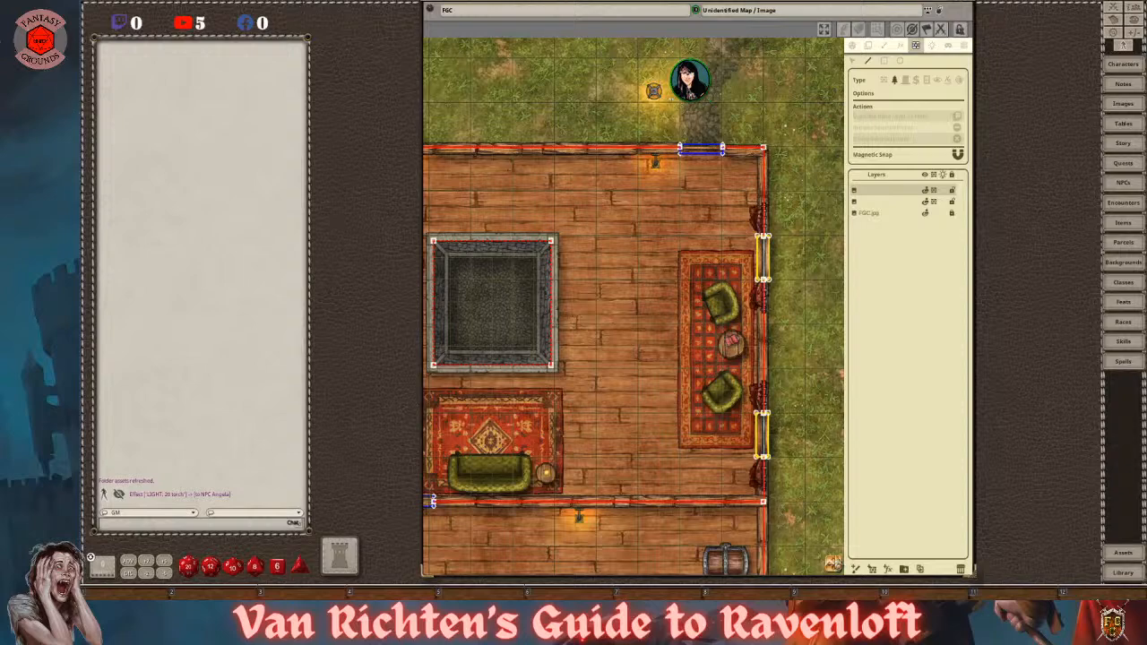
{"action": "left_click_drag", "start_coordinate": [590, 487], "coordinate": [698, 480]}
{"action": "scroll", "coordinate": [698, 481], "scroll_direction": "up", "scroll_amount": 2}
{"action": "scroll", "coordinate": [698, 481], "scroll_direction": "down", "scroll_amount": 3}
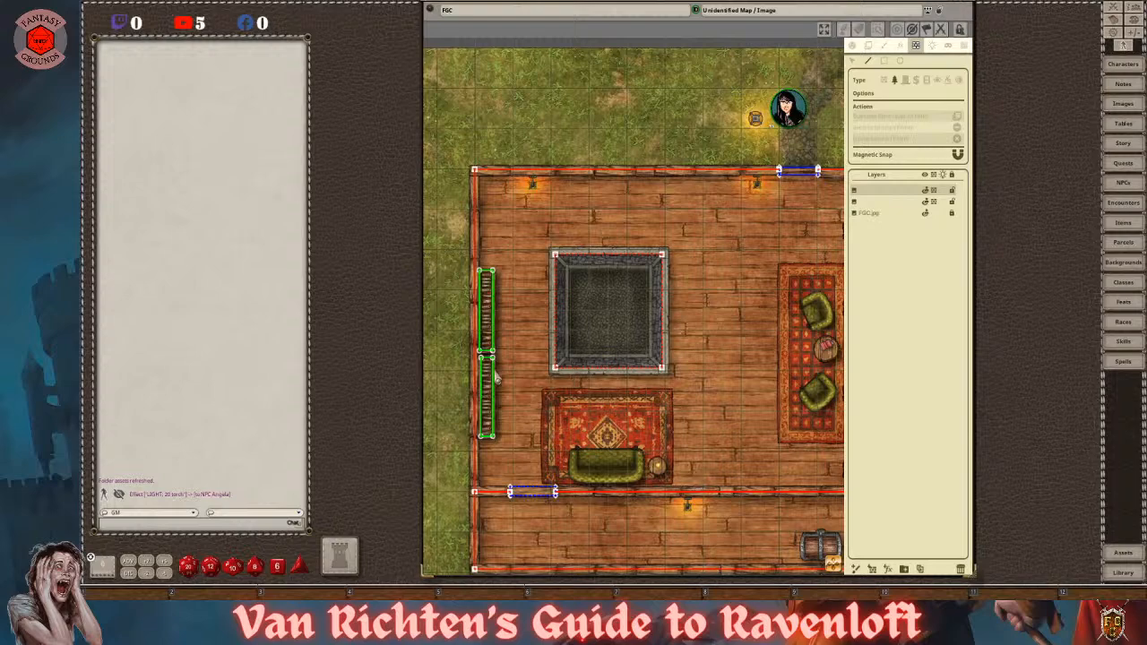
{"action": "scroll", "coordinate": [508, 380], "scroll_direction": "up", "scroll_amount": 4}
{"action": "scroll", "coordinate": [484, 305], "scroll_direction": "down", "scroll_amount": 3}
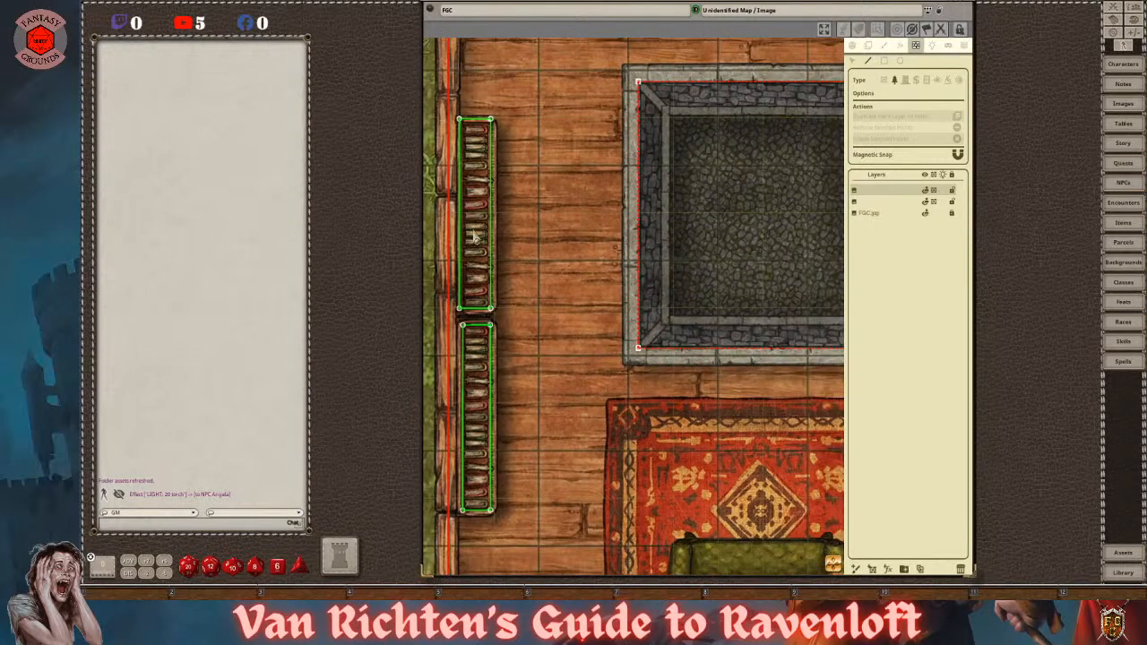
{"action": "scroll", "coordinate": [636, 272], "scroll_direction": "down", "scroll_amount": 6}
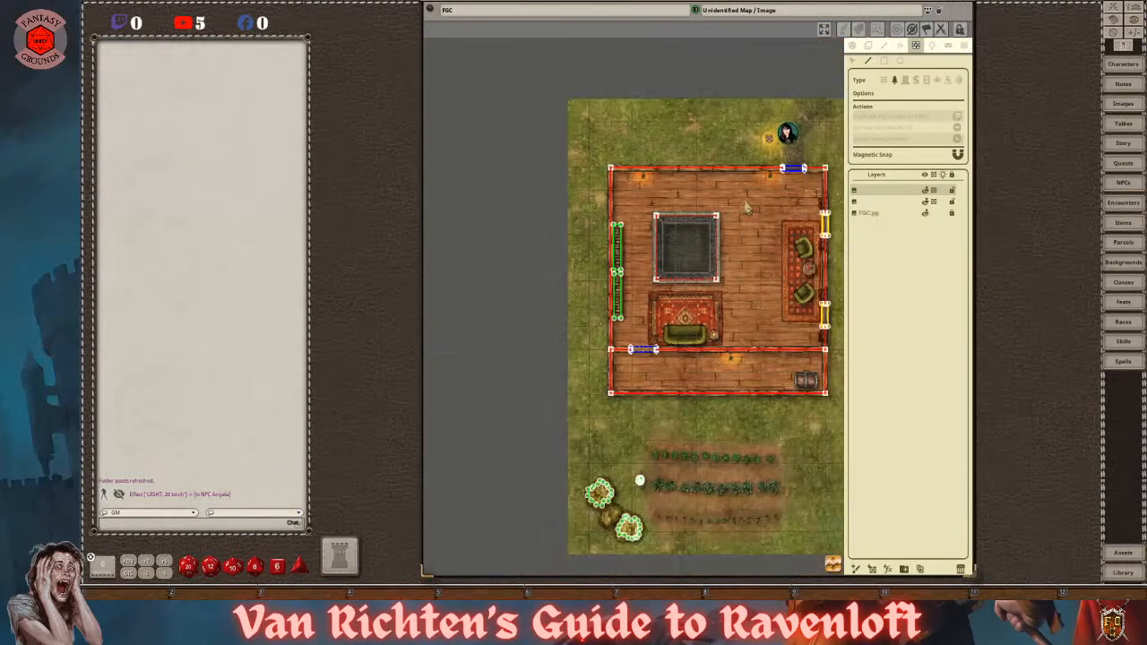
- Enable line of sight and lighting on the map and move the NPC token next to the house's north door
{"action": "left_click", "coordinate": [856, 56]}
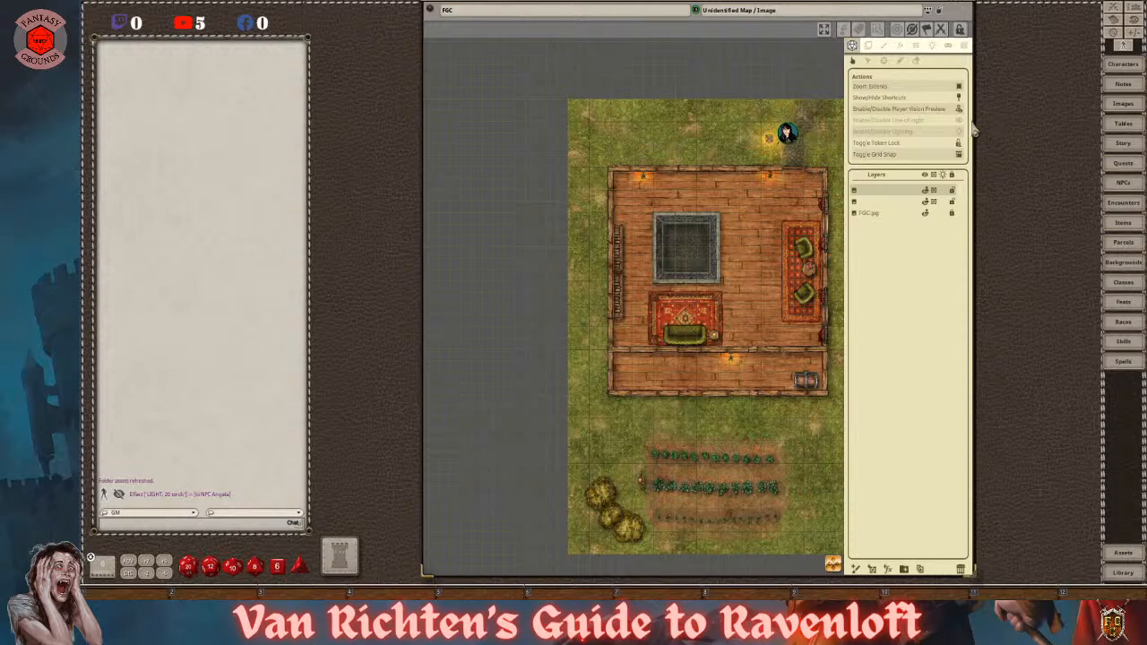
{"action": "left_click", "coordinate": [959, 131]}
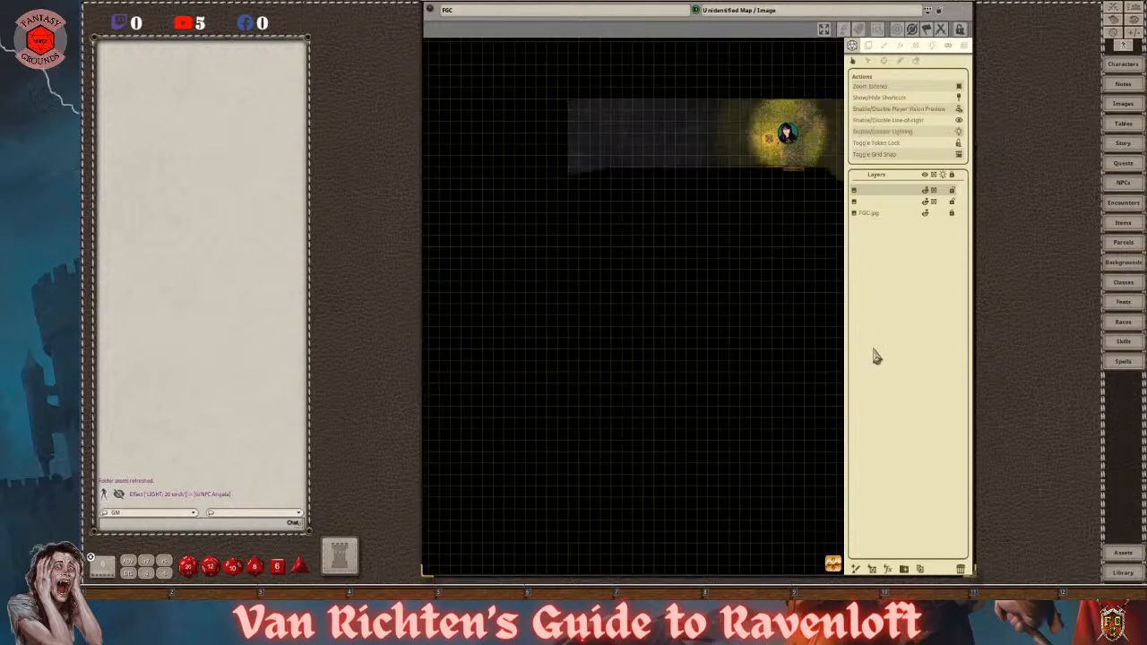
{"action": "left_click_drag", "start_coordinate": [834, 564], "coordinate": [882, 532]}
{"action": "left_click", "coordinate": [531, 306]}
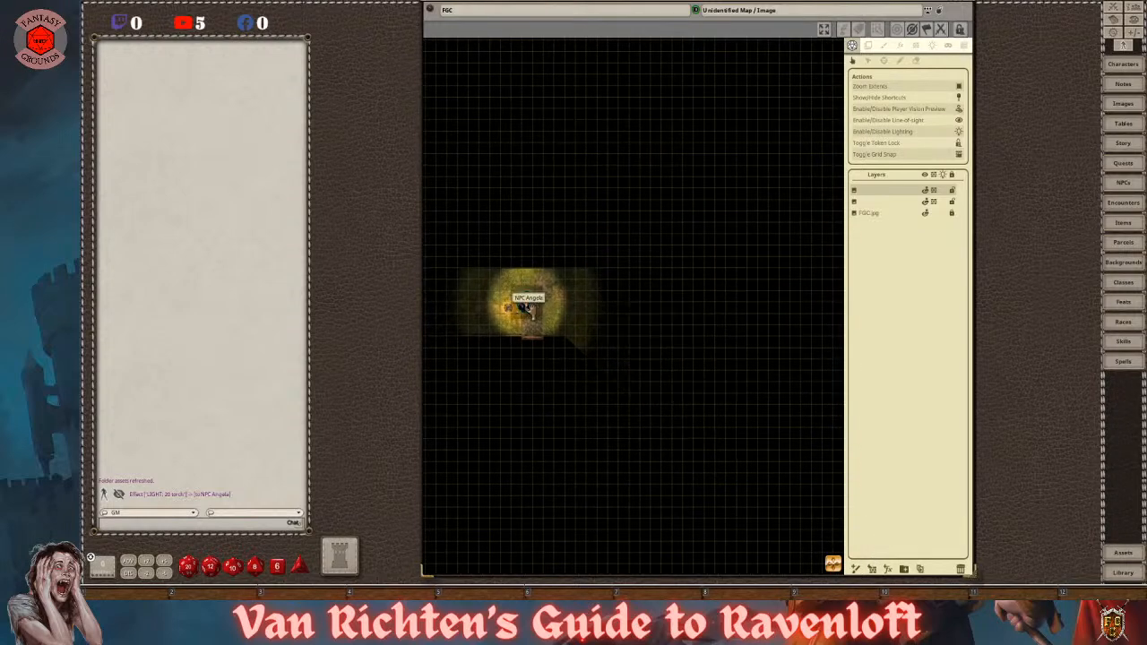
{"action": "mouse_move", "coordinate": [530, 305]}
{"action": "left_mouse_down"}
{"action": "mouse_move", "coordinate": [562, 307]}
{"action": "mouse_move", "coordinate": [604, 341]}
{"action": "mouse_move", "coordinate": [656, 385]}
{"action": "mouse_move", "coordinate": [655, 409]}
{"action": "mouse_move", "coordinate": [679, 334]}
{"action": "mouse_move", "coordinate": [640, 366]}
{"action": "mouse_move", "coordinate": [622, 409]}
{"action": "mouse_move", "coordinate": [622, 529]}
{"action": "mouse_move", "coordinate": [627, 487]}
{"action": "mouse_move", "coordinate": [600, 374]}
{"action": "mouse_move", "coordinate": [541, 319]}
{"action": "left_mouse_up"}
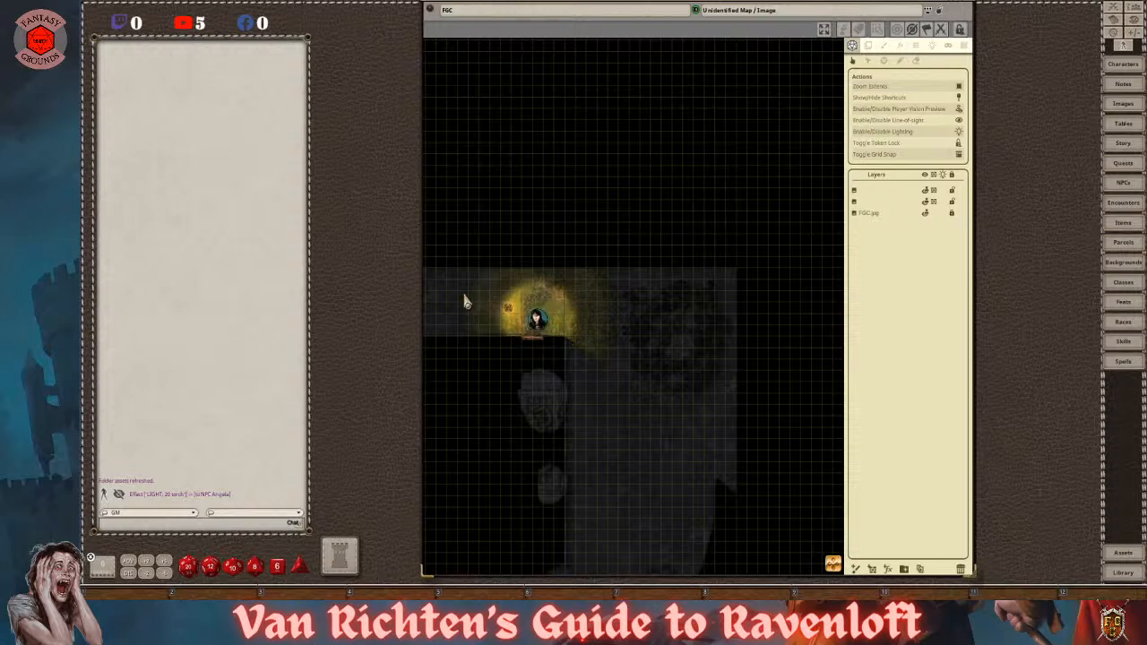
- Switch lighting and line of sight off and back on in turn to compare what the NPC token sees
{"action": "scroll", "coordinate": [462, 323], "scroll_direction": "up", "scroll_amount": 2}
{"action": "scroll", "coordinate": [461, 322], "scroll_direction": "up", "scroll_amount": 1}
{"action": "scroll", "coordinate": [461, 323], "scroll_direction": "down", "scroll_amount": 2}
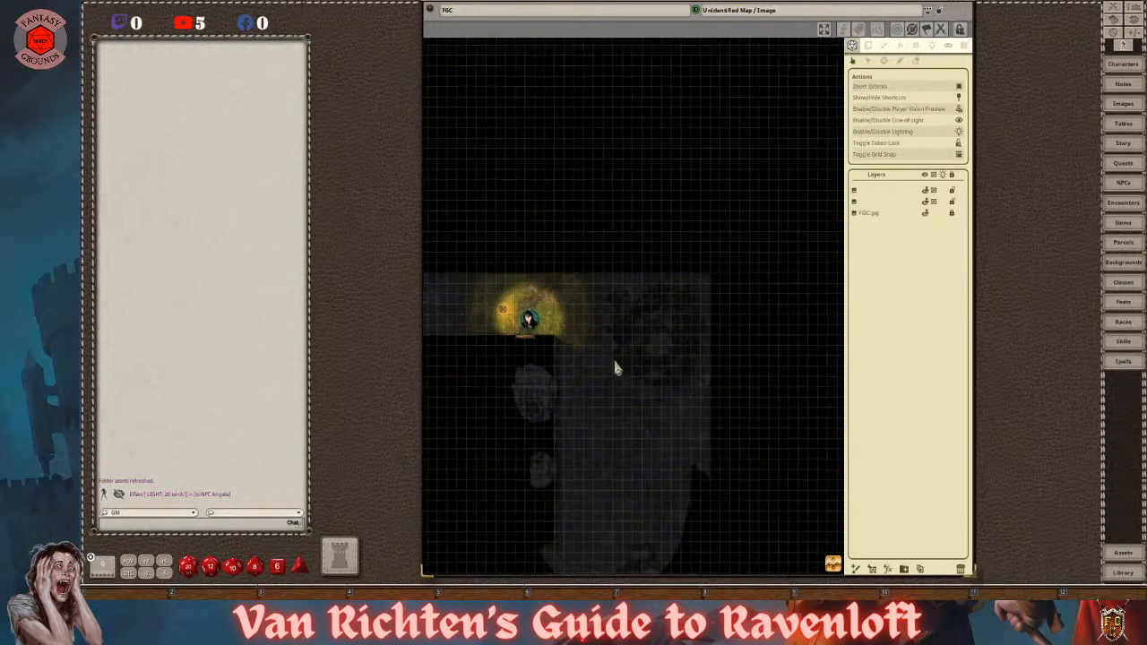
{"action": "scroll", "coordinate": [549, 403], "scroll_direction": "down", "scroll_amount": 2}
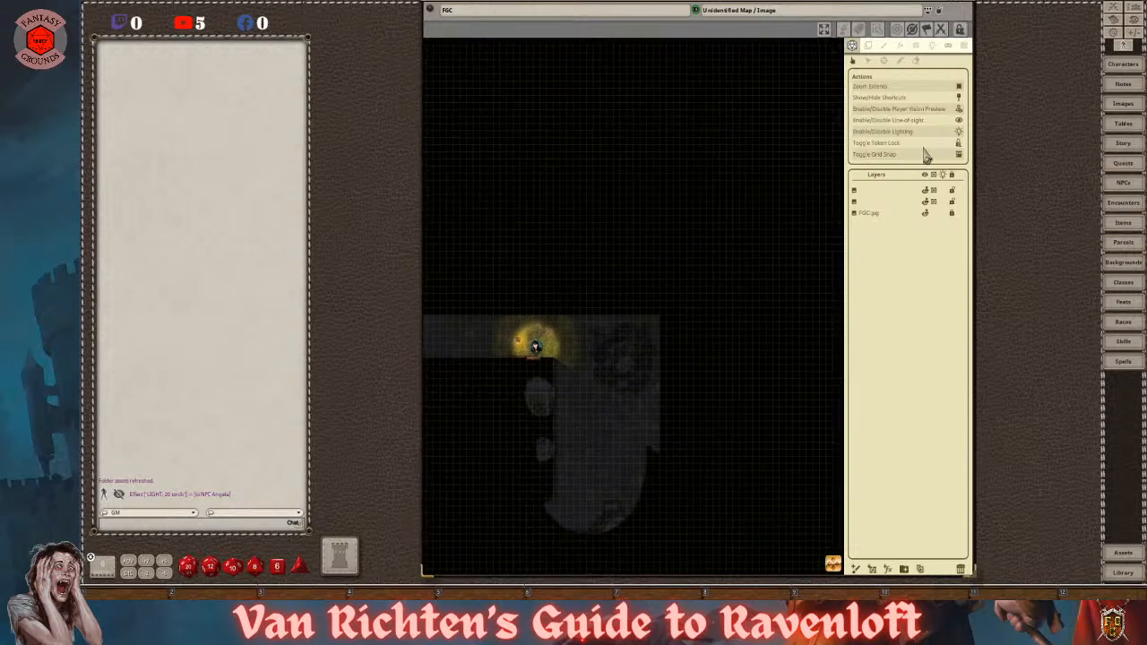
{"action": "left_click", "coordinate": [960, 132]}
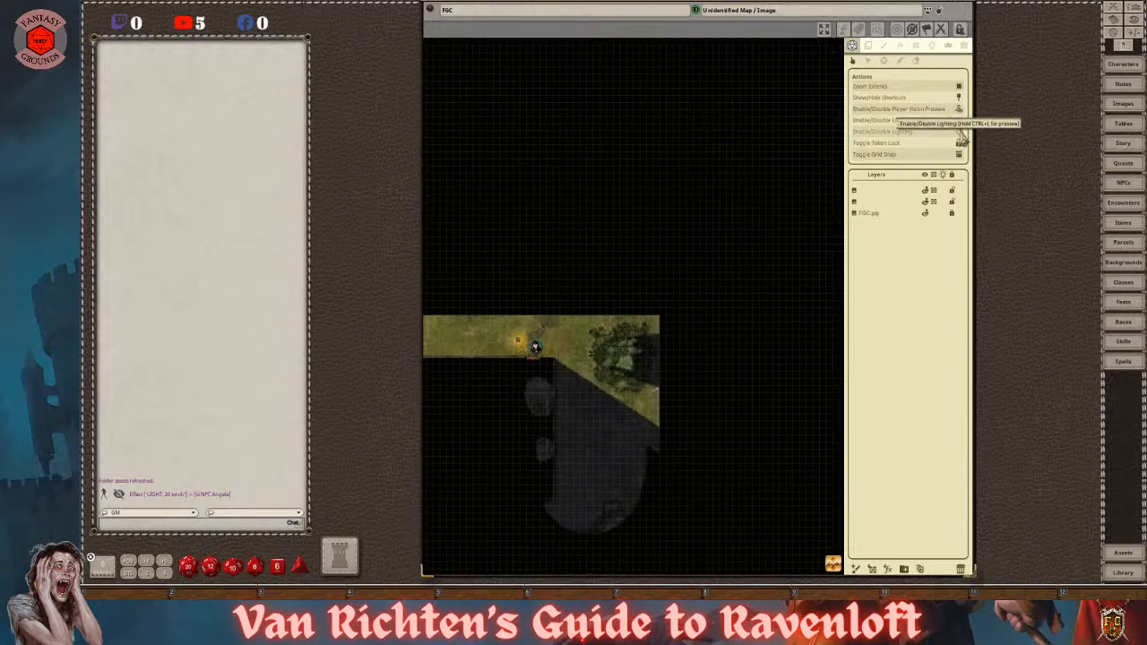
{"action": "left_click", "coordinate": [961, 134]}
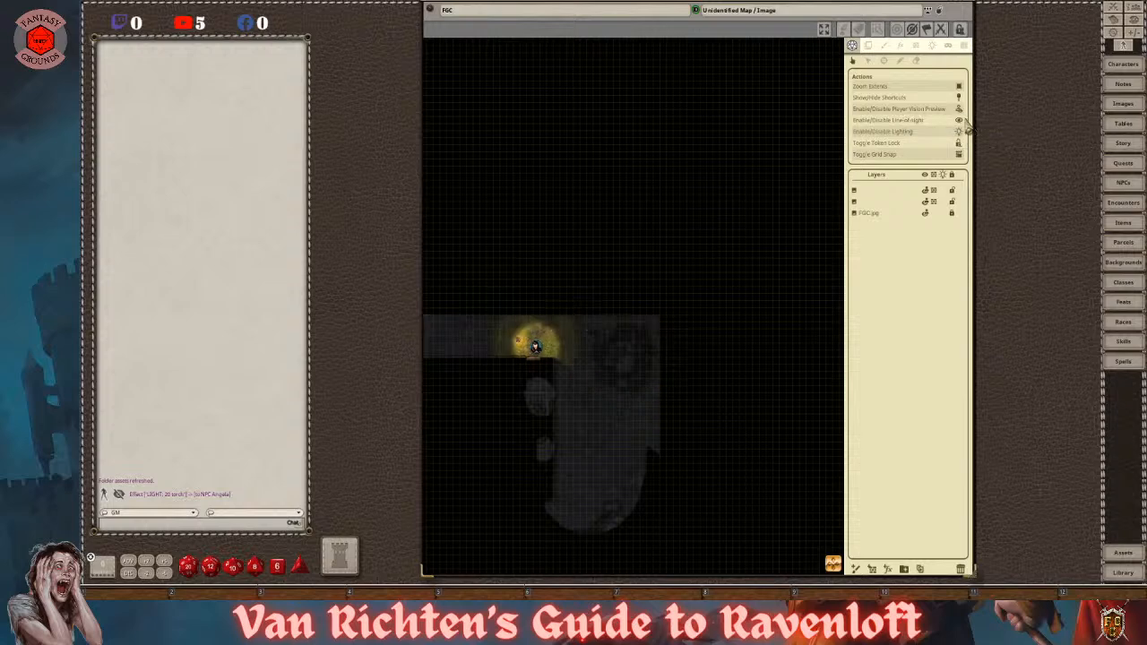
{"action": "left_click", "coordinate": [960, 120]}
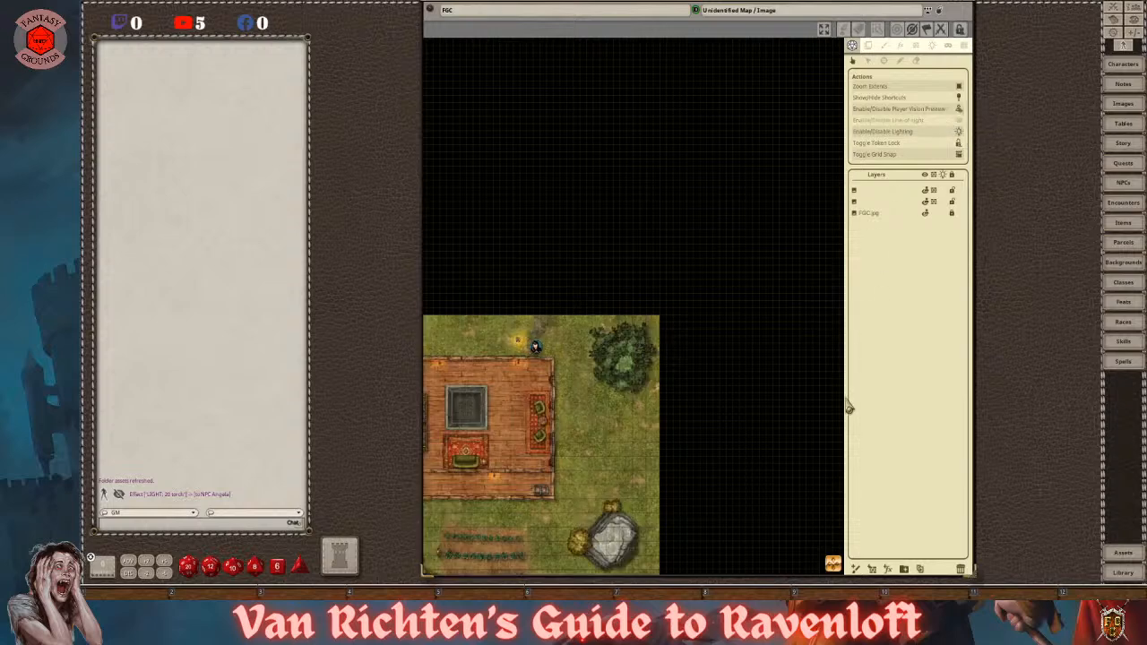
{"action": "scroll", "coordinate": [836, 572], "scroll_direction": "up", "scroll_amount": 5}
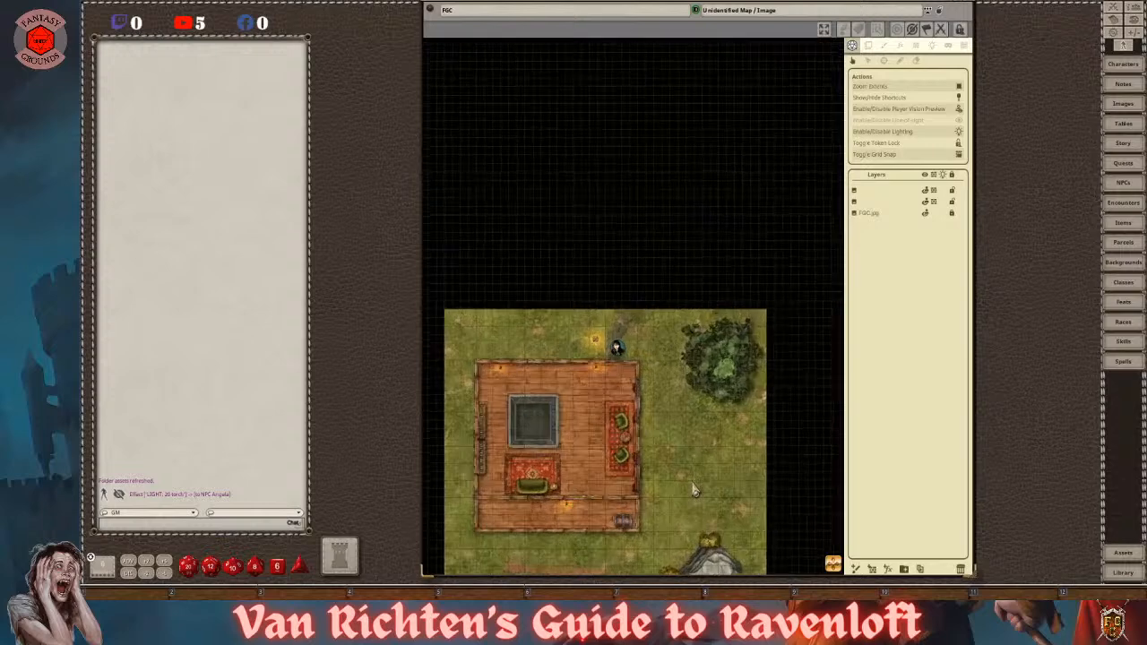
{"action": "left_click", "coordinate": [959, 121]}
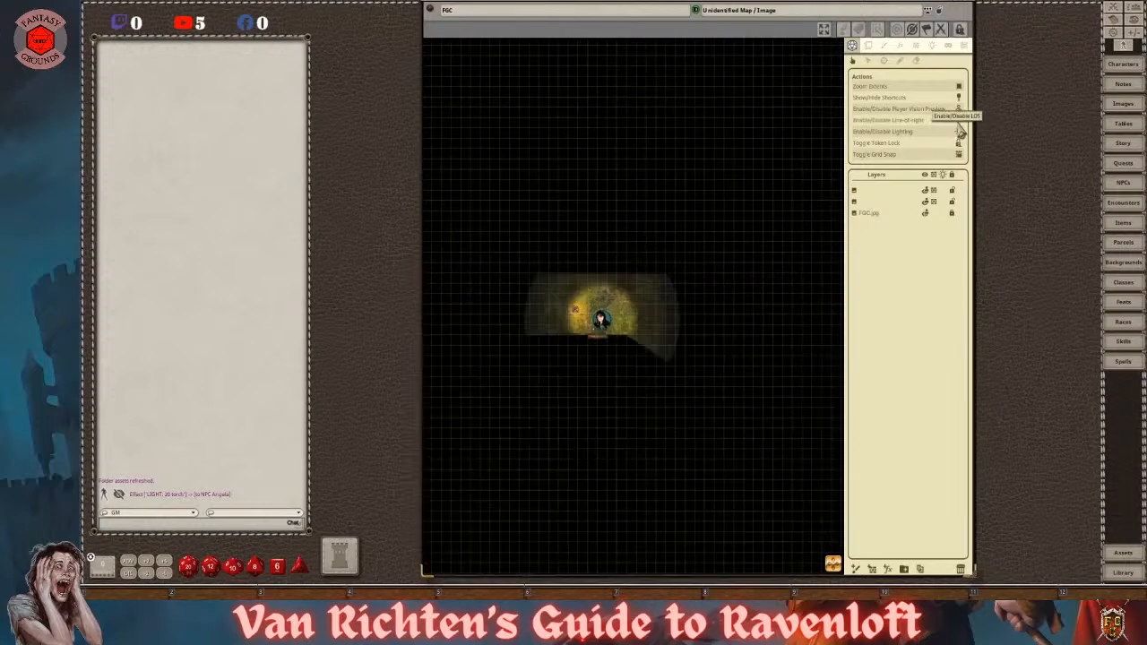
- Disable the player vision preview and apply the Moonlight ambient light preset to the map
{"action": "left_click", "coordinate": [959, 109]}
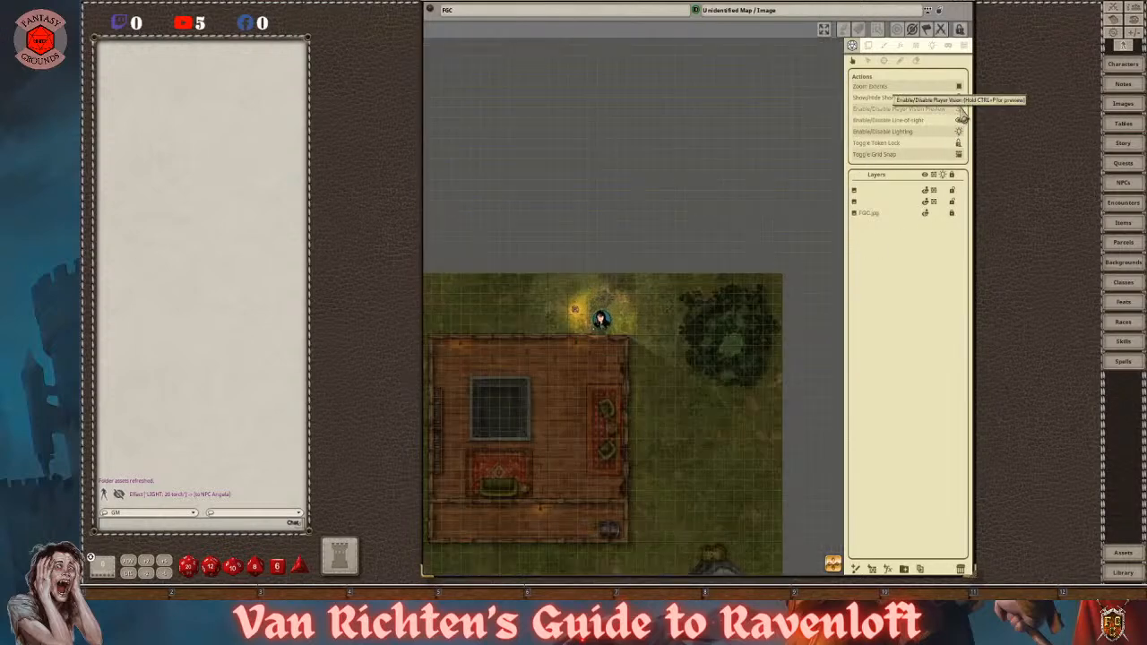
{"action": "scroll", "coordinate": [715, 480], "scroll_direction": "down", "scroll_amount": 2}
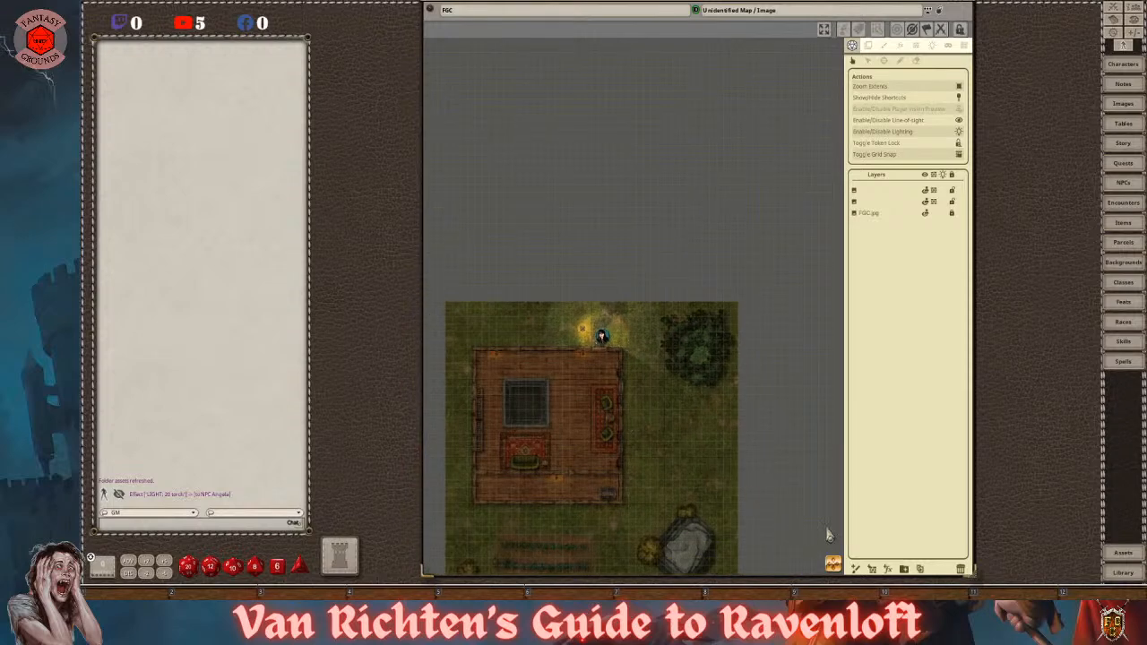
{"action": "left_click", "coordinate": [931, 47]}
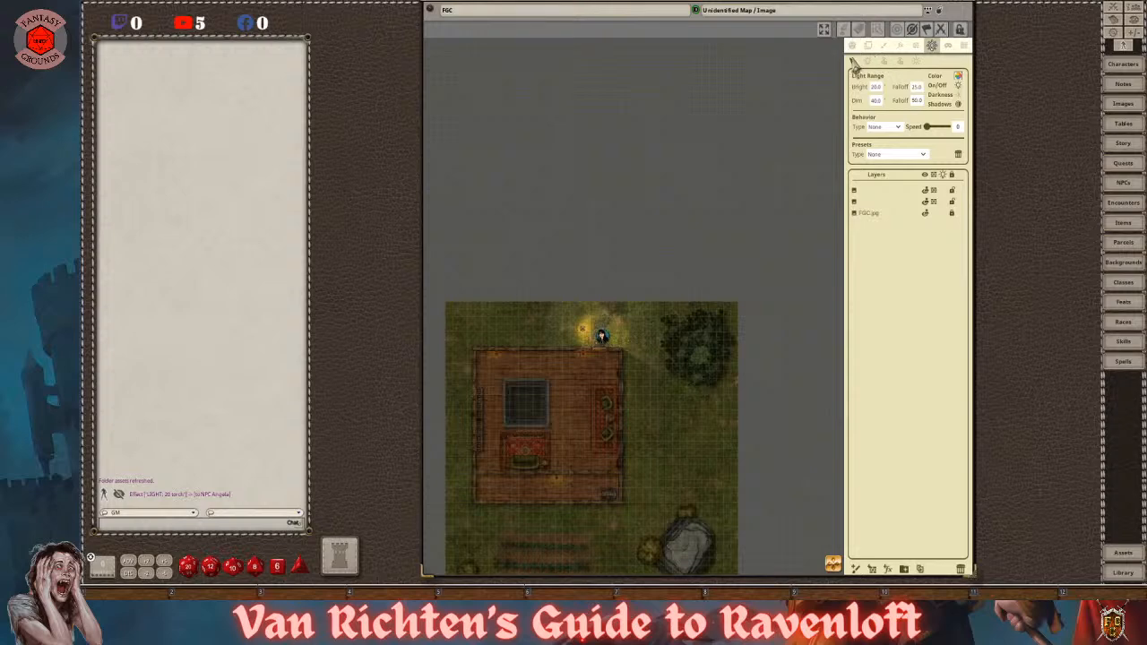
{"action": "left_click", "coordinate": [916, 60]}
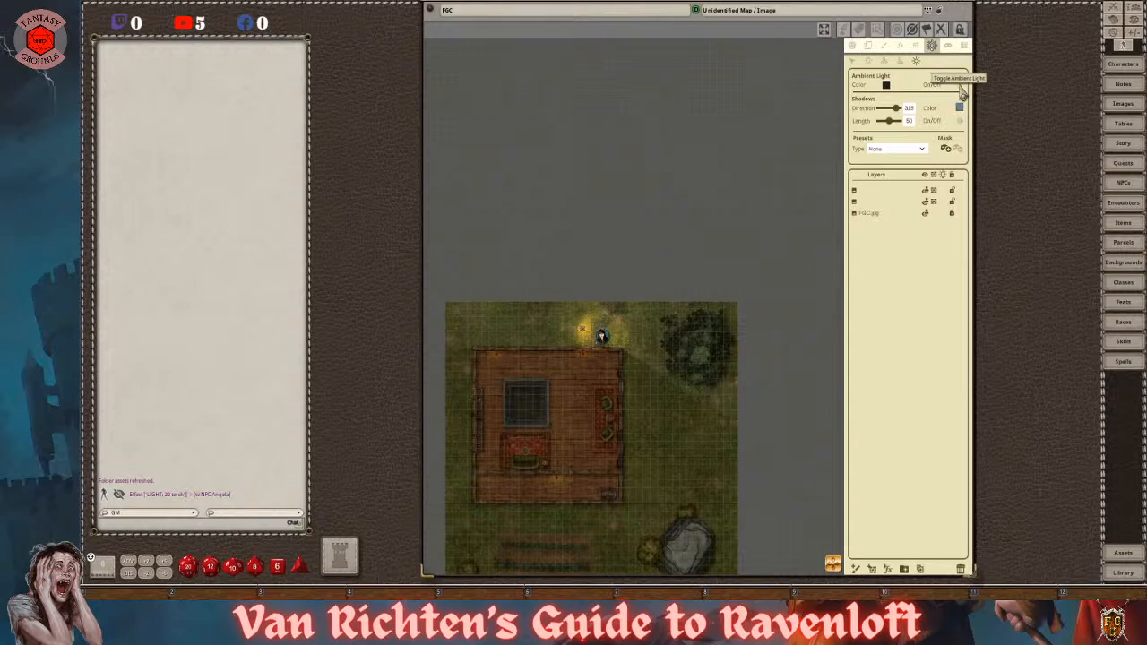
{"action": "left_click", "coordinate": [921, 148]}
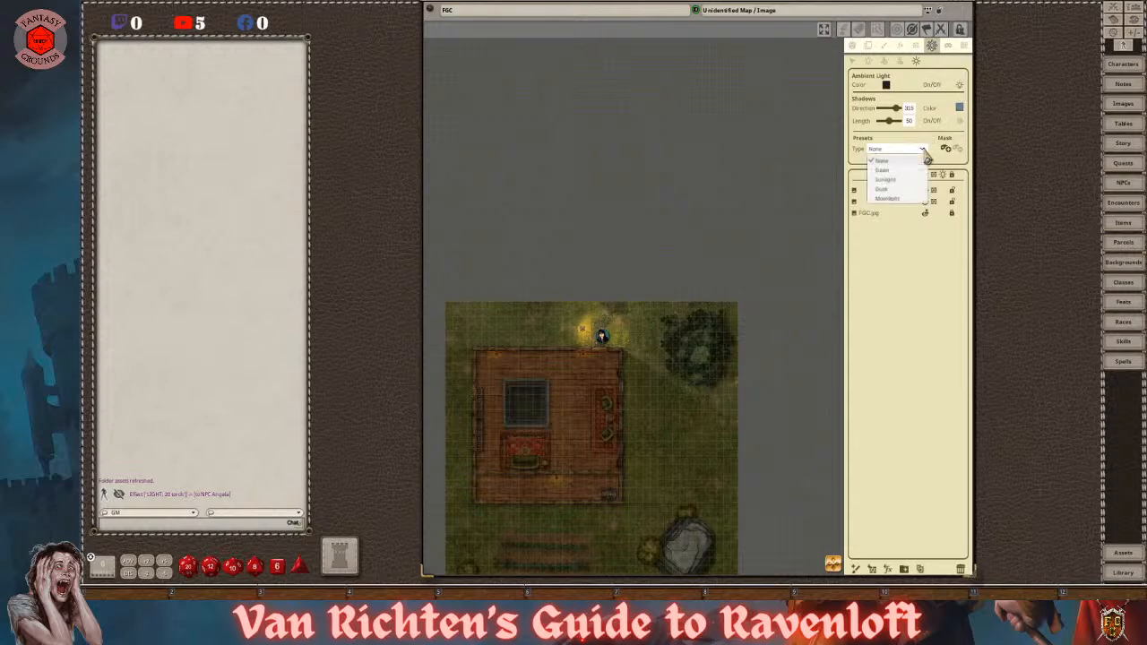
{"action": "left_click", "coordinate": [895, 198]}
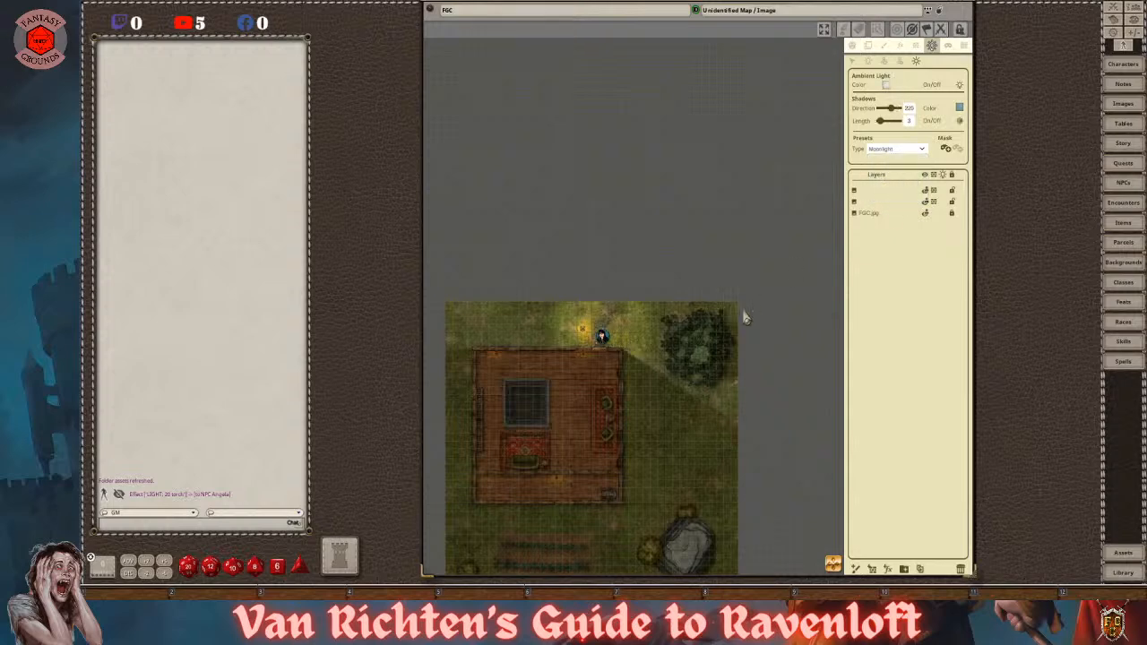
- Add an ambient light mask to the map and mask out a rectangle covering the whole house
{"action": "scroll", "coordinate": [522, 401], "scroll_direction": "up", "scroll_amount": 1}
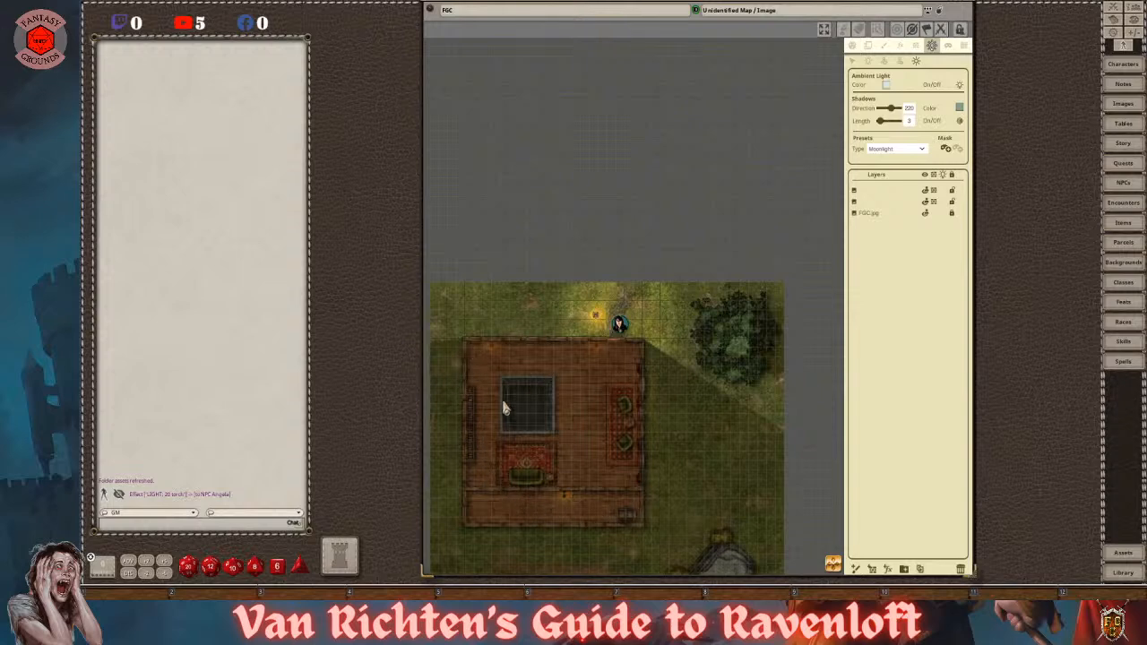
{"action": "left_click", "coordinate": [947, 154]}
{"action": "left_click", "coordinate": [949, 61]}
{"action": "left_click_drag", "start_coordinate": [465, 345], "coordinate": [646, 536]}
{"action": "scroll", "coordinate": [615, 494], "scroll_direction": "up", "scroll_amount": 3}
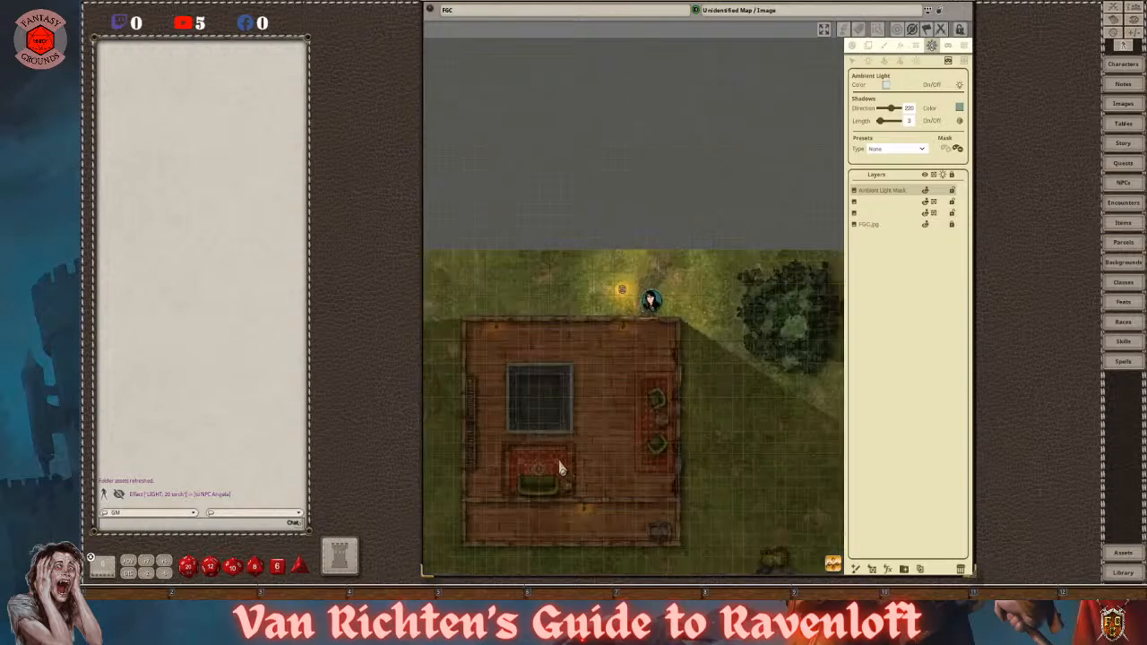
{"action": "scroll", "coordinate": [563, 468], "scroll_direction": "up", "scroll_amount": 2}
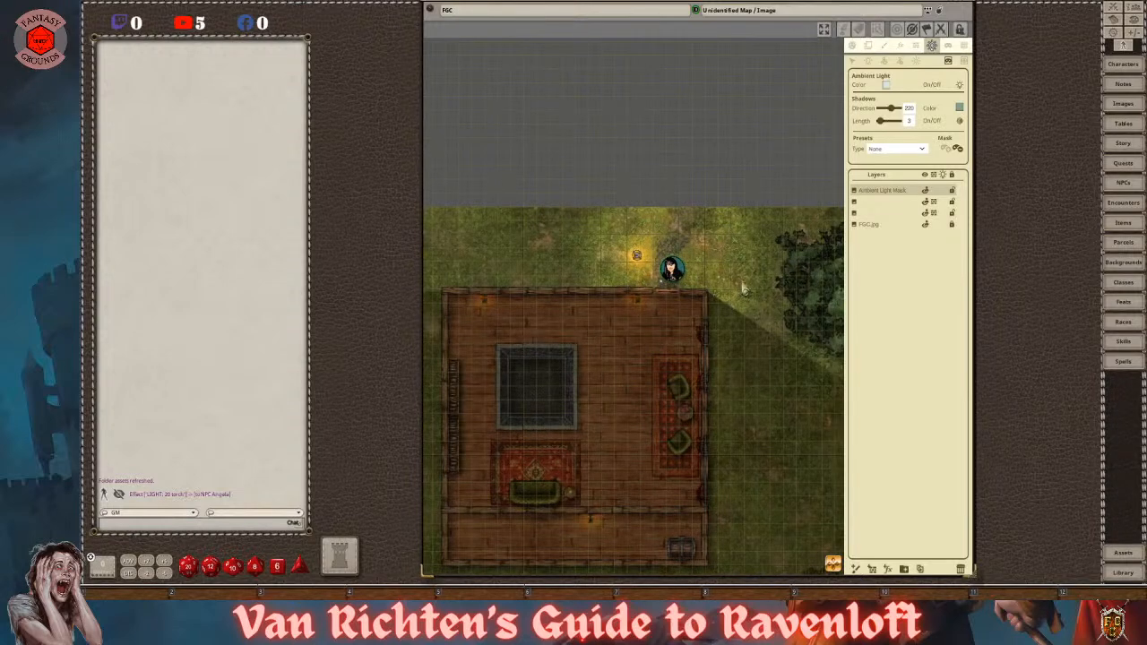
{"action": "scroll", "coordinate": [746, 309], "scroll_direction": "down", "scroll_amount": 5}
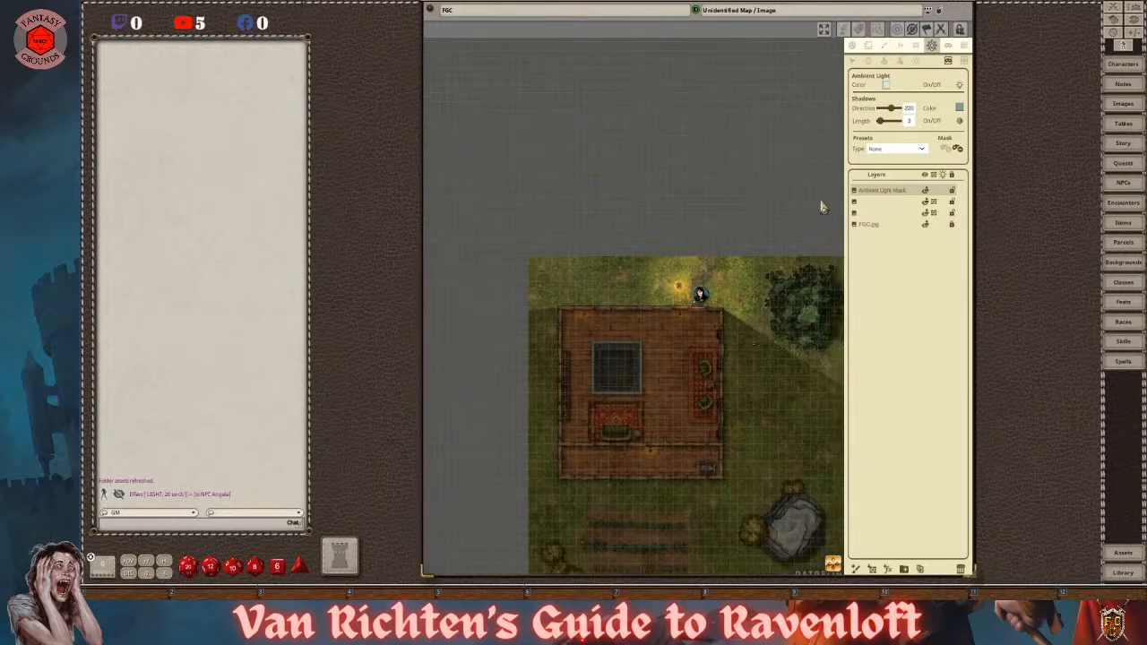
{"action": "scroll", "coordinate": [823, 212], "scroll_direction": "up", "scroll_amount": 2}
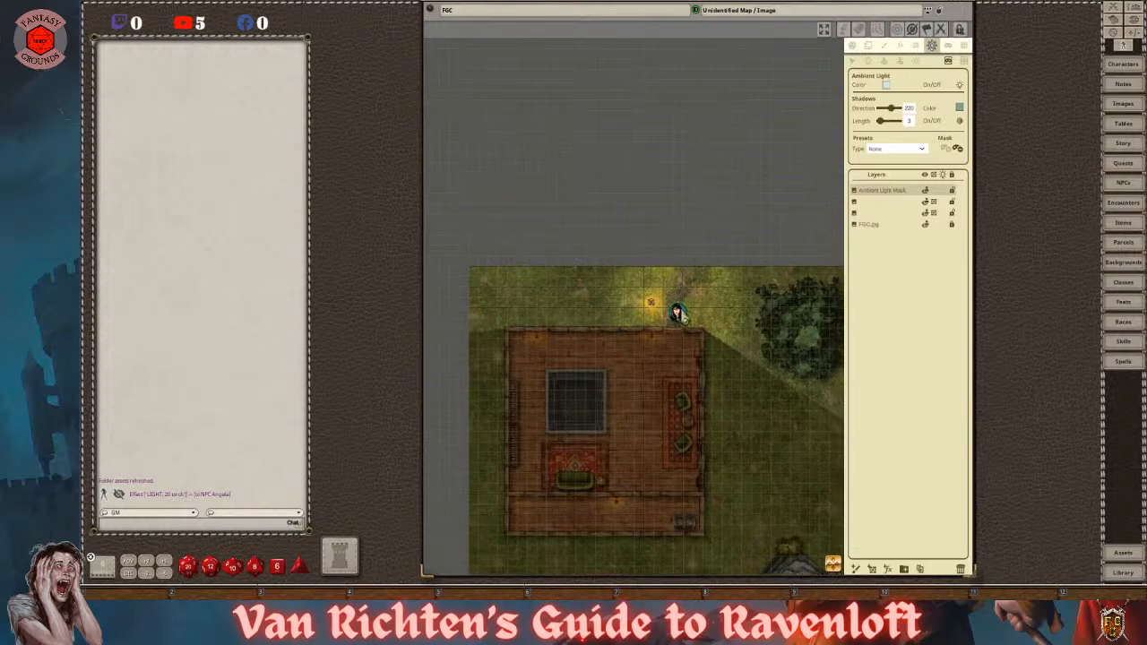
- Move the NPC token from the house's north door to the northwest corner of the map
{"action": "left_click", "coordinate": [852, 45]}
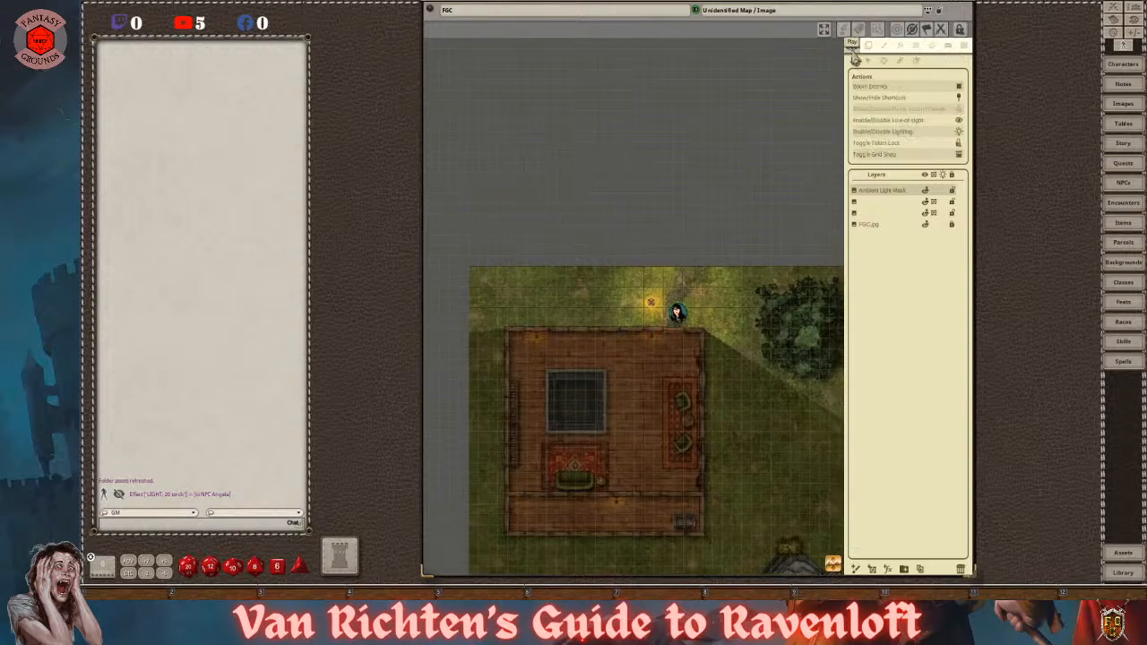
{"action": "left_click_drag", "start_coordinate": [686, 320], "coordinate": [479, 285]}
{"action": "scroll", "coordinate": [663, 354], "scroll_direction": "up", "scroll_amount": 1}
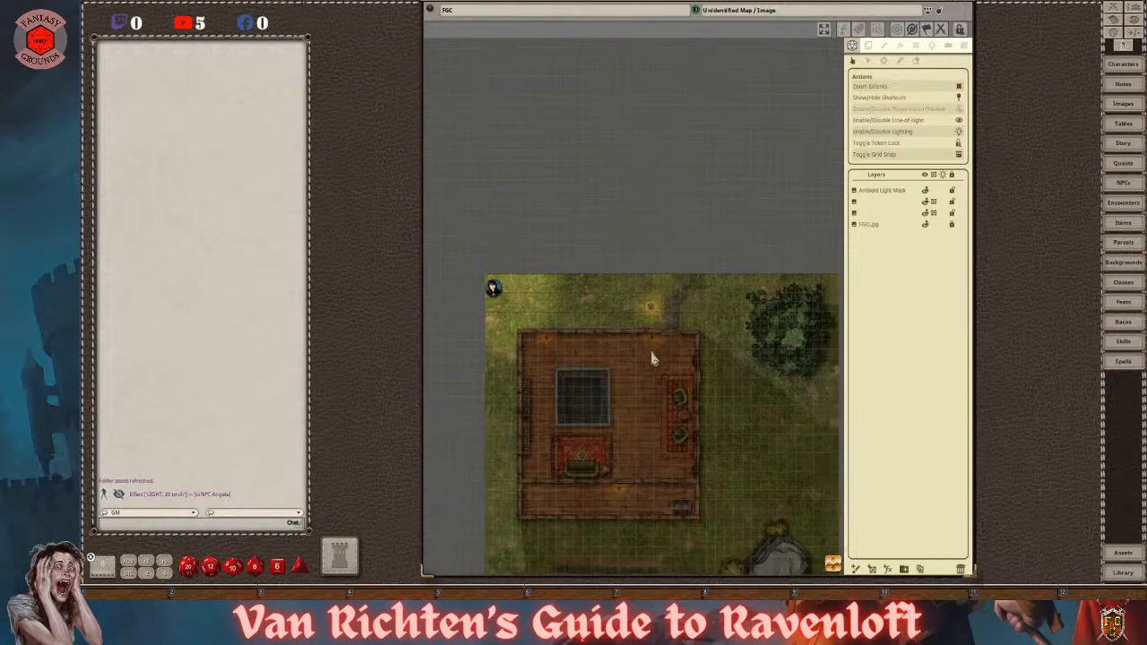
- Set the ambient light's shadow direction to 0 and shadow length to 20, with the ambient light mask layer selected
{"action": "left_click", "coordinate": [932, 45]}
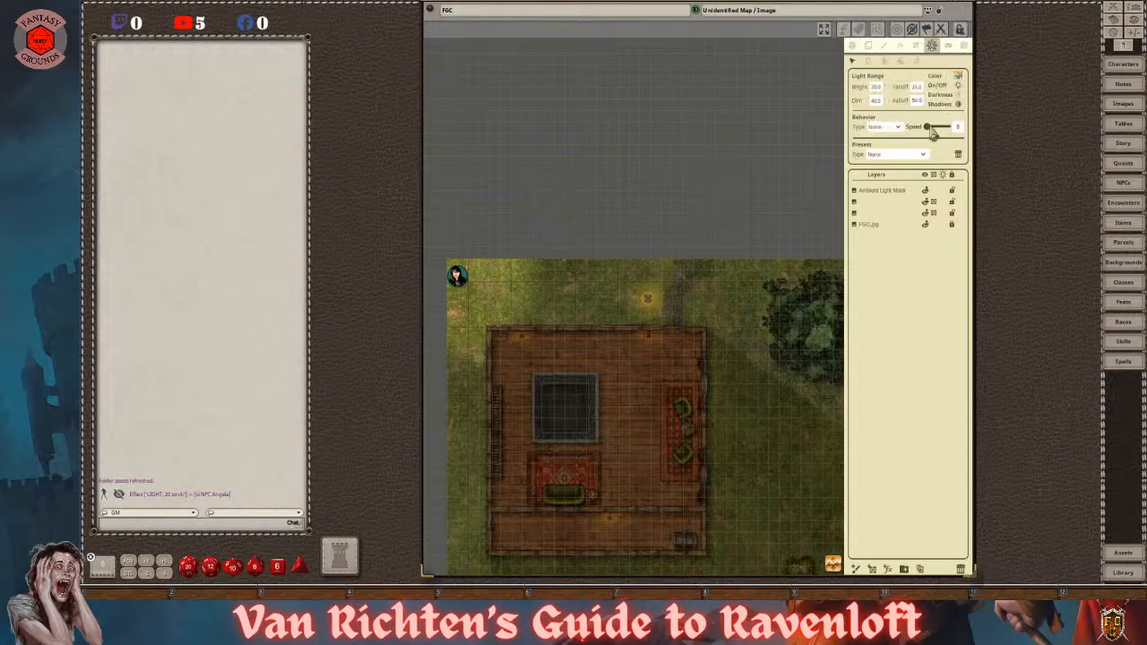
{"action": "left_click", "coordinate": [880, 195]}
{"action": "left_click", "coordinate": [916, 60]}
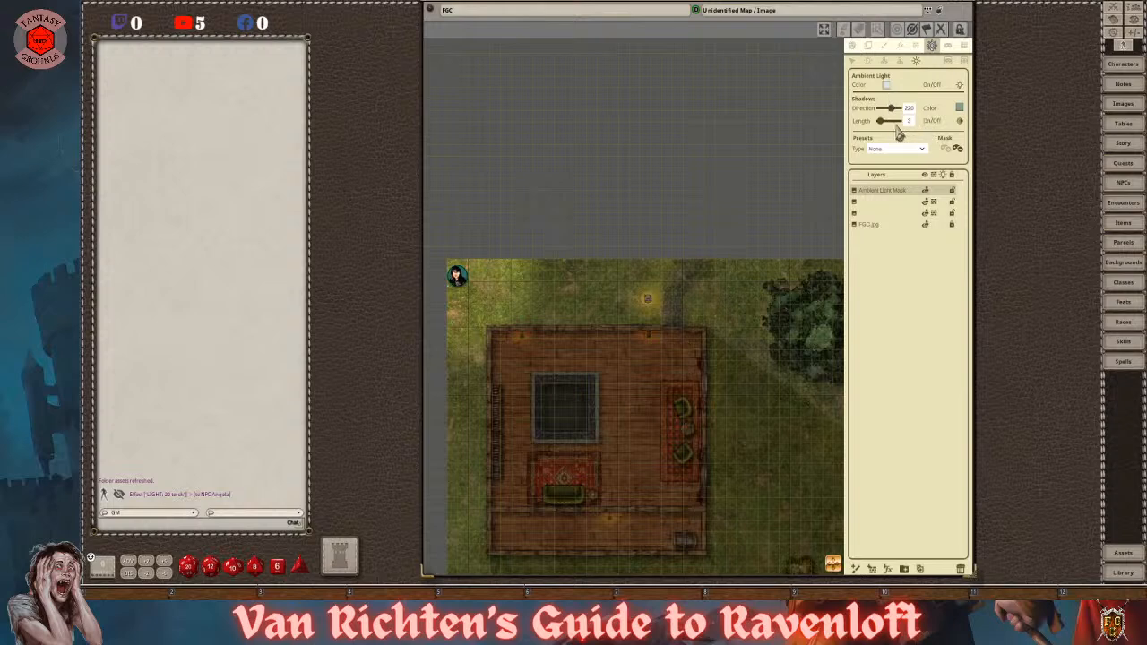
{"action": "left_click_drag", "start_coordinate": [885, 128], "coordinate": [886, 129]}
{"action": "mouse_move", "coordinate": [887, 130]}
{"action": "left_mouse_down"}
{"action": "mouse_move", "coordinate": [869, 136]}
{"action": "mouse_move", "coordinate": [896, 132]}
{"action": "left_mouse_up"}
{"action": "mouse_move", "coordinate": [886, 130]}
{"action": "left_mouse_down"}
{"action": "mouse_move", "coordinate": [894, 133]}
{"action": "mouse_move", "coordinate": [881, 136]}
{"action": "left_mouse_up"}
{"action": "left_click_drag", "start_coordinate": [894, 108], "coordinate": [872, 125]}
{"action": "mouse_move", "coordinate": [872, 124]}
{"action": "left_mouse_down"}
{"action": "mouse_move", "coordinate": [908, 126]}
{"action": "mouse_move", "coordinate": [878, 129]}
{"action": "left_mouse_up"}
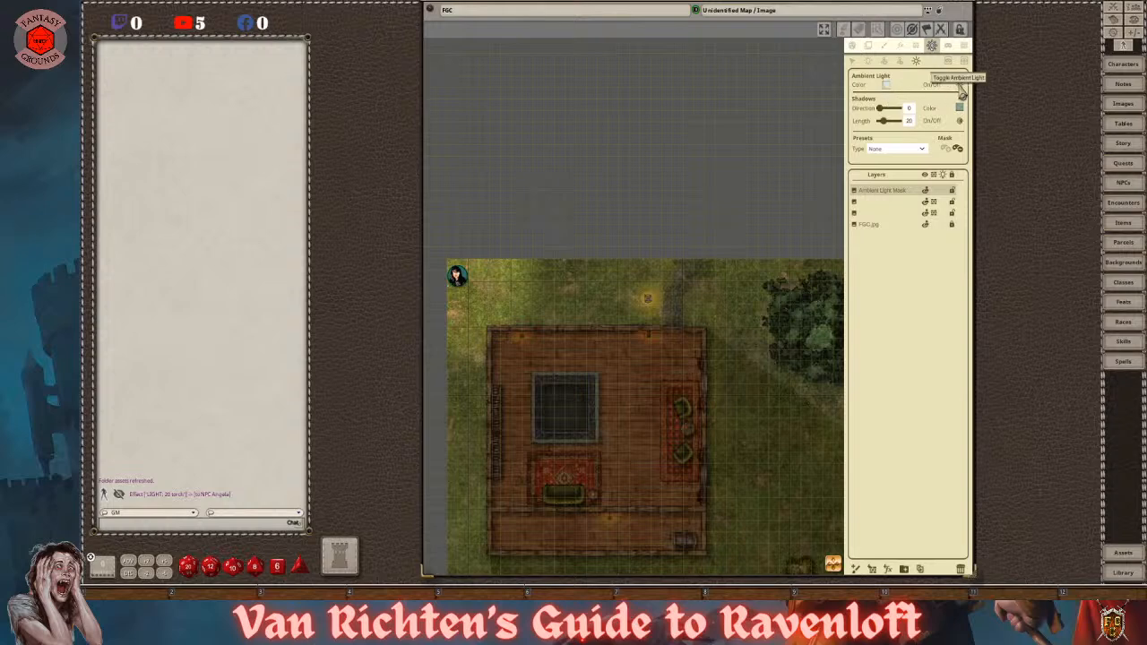
{"action": "left_click", "coordinate": [961, 89]}
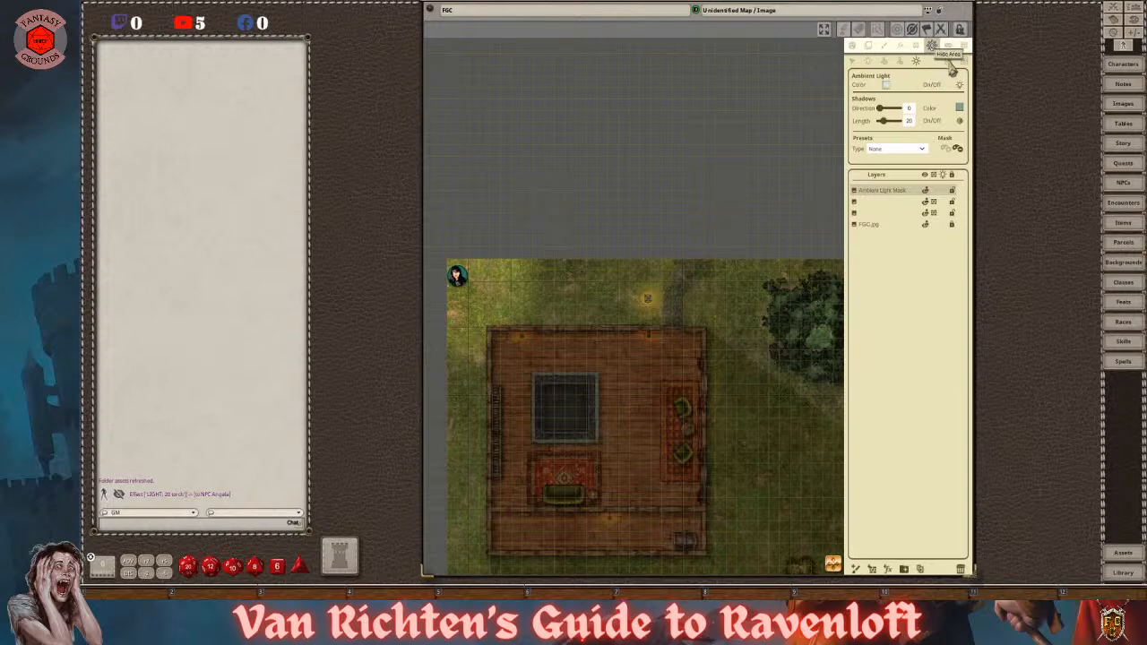
- Enable the player vision preview and move the NPC token east along the north side of the house, near the glowing brazier
{"action": "left_click", "coordinate": [853, 47]}
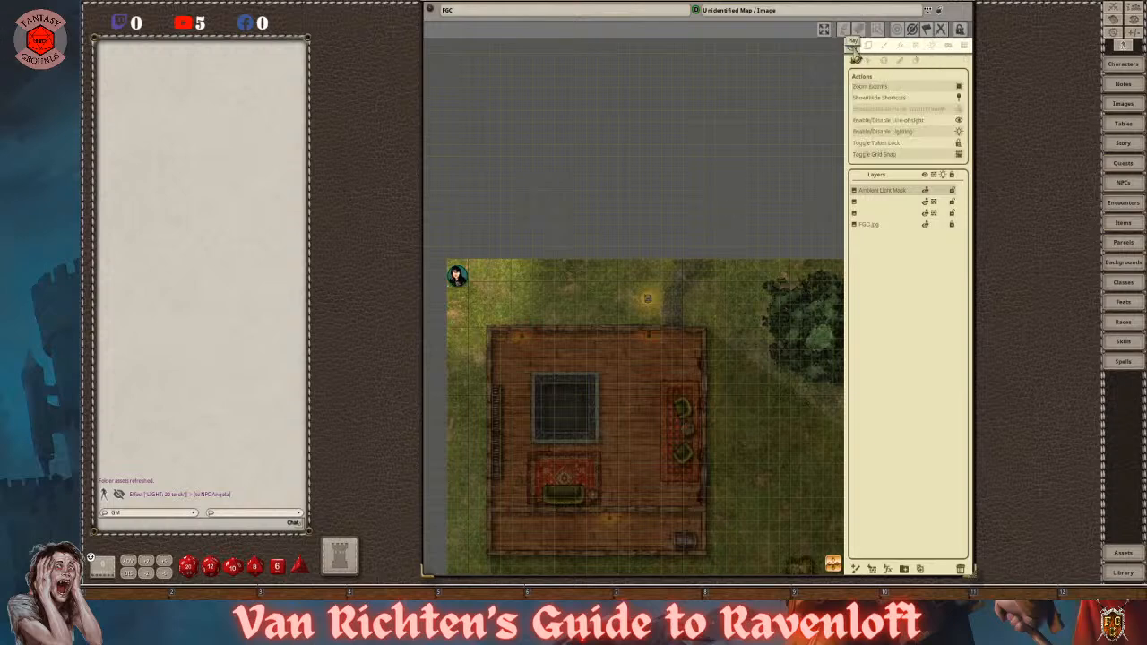
{"action": "left_click", "coordinate": [958, 109]}
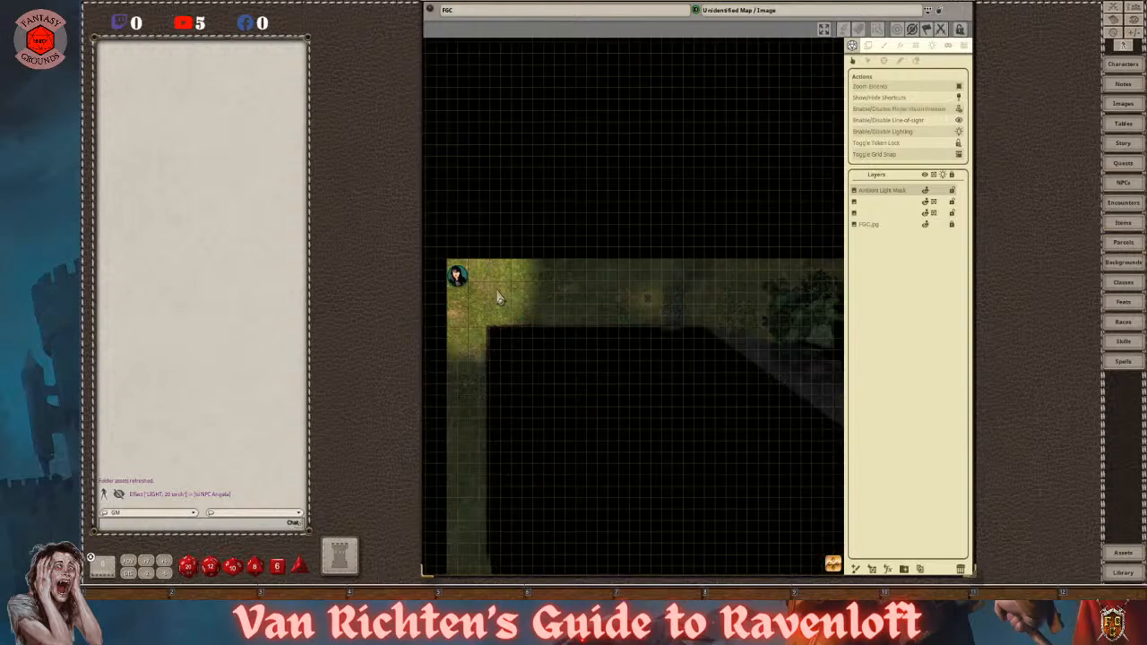
{"action": "left_click_drag", "start_coordinate": [473, 289], "coordinate": [584, 299]}
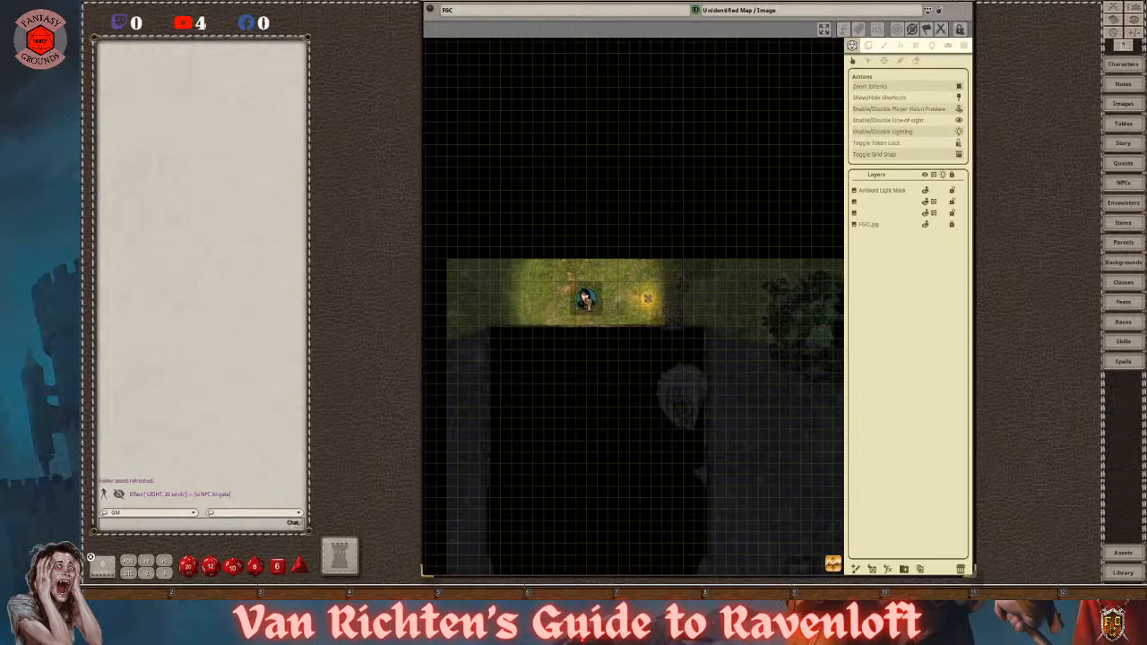
{"action": "scroll", "coordinate": [599, 312], "scroll_direction": "up", "scroll_amount": 5}
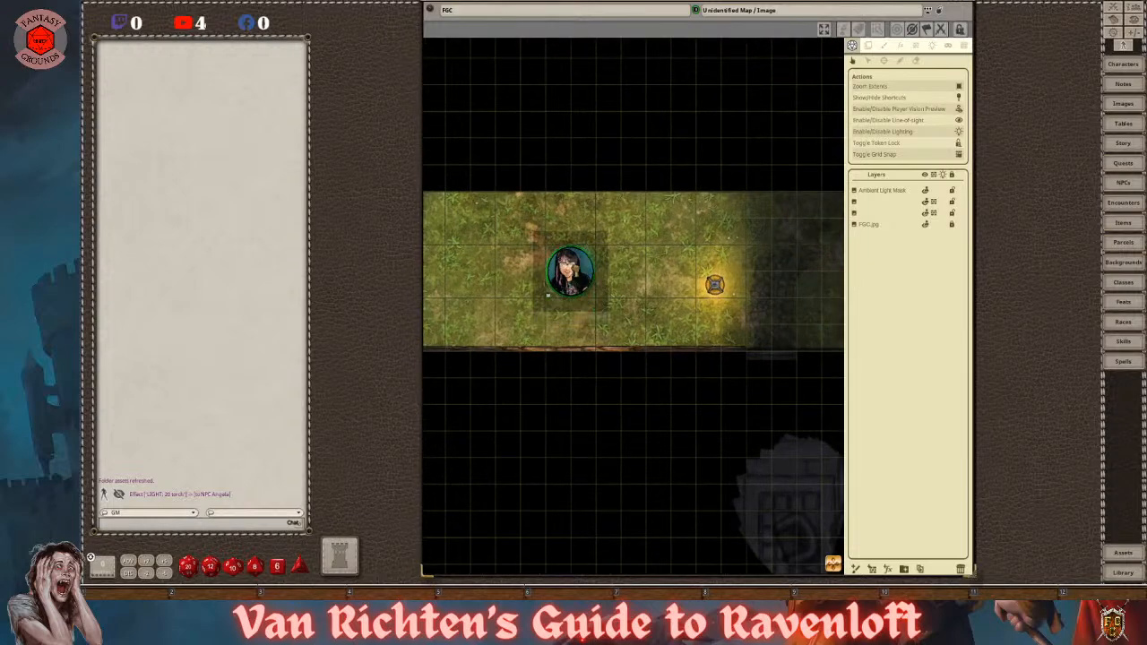
{"action": "mouse_move", "coordinate": [548, 307]}
{"action": "left_mouse_down"}
{"action": "mouse_move", "coordinate": [545, 381]}
{"action": "mouse_move", "coordinate": [548, 281]}
{"action": "mouse_move", "coordinate": [549, 295]}
{"action": "left_mouse_up"}
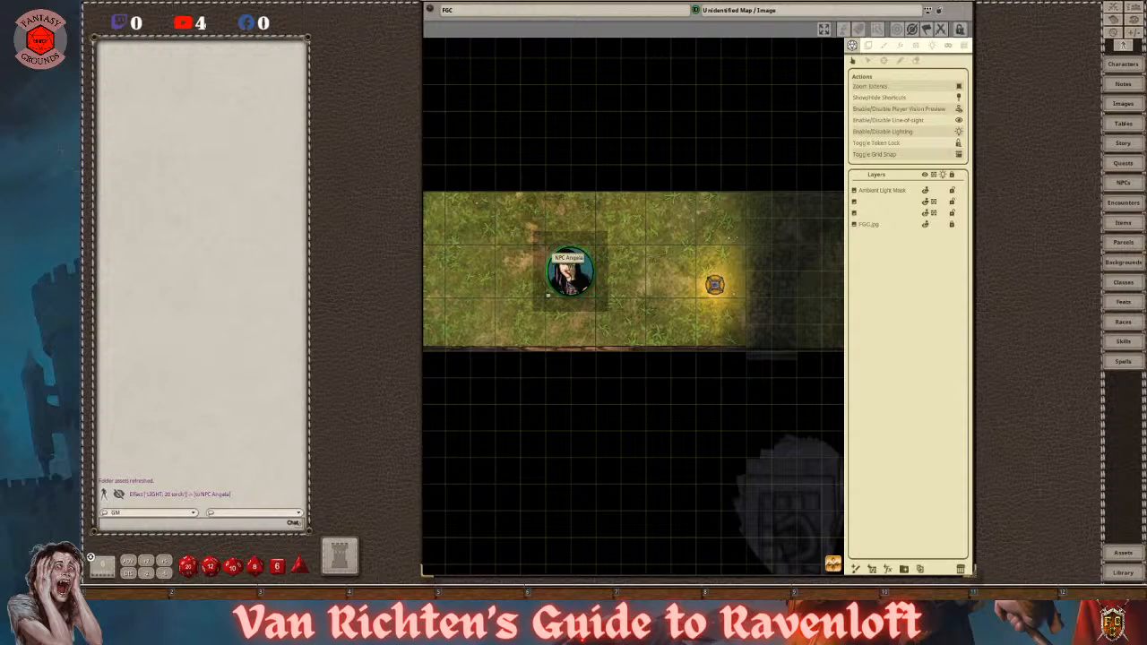
{"action": "mouse_move", "coordinate": [548, 294]}
{"action": "left_mouse_down"}
{"action": "mouse_move", "coordinate": [559, 423]}
{"action": "mouse_move", "coordinate": [545, 372]}
{"action": "mouse_move", "coordinate": [561, 281]}
{"action": "left_mouse_up"}
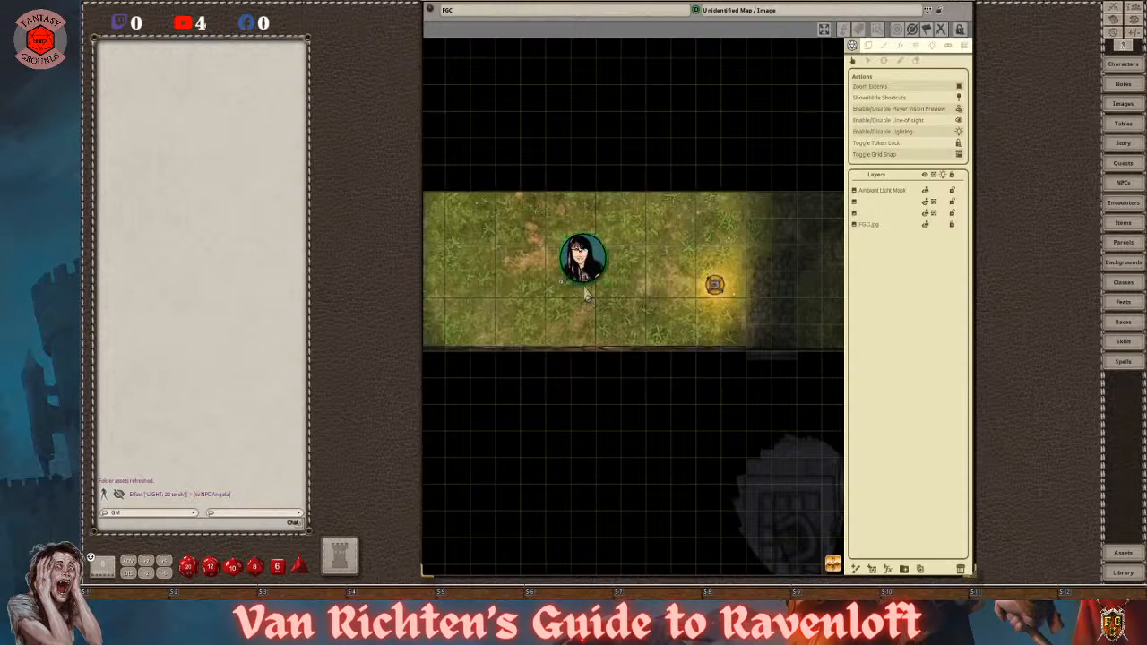
- Open the map's grid settings and compare the grid lines with the printed squares around the NPC token
{"action": "scroll", "coordinate": [589, 301], "scroll_direction": "up", "scroll_amount": 5}
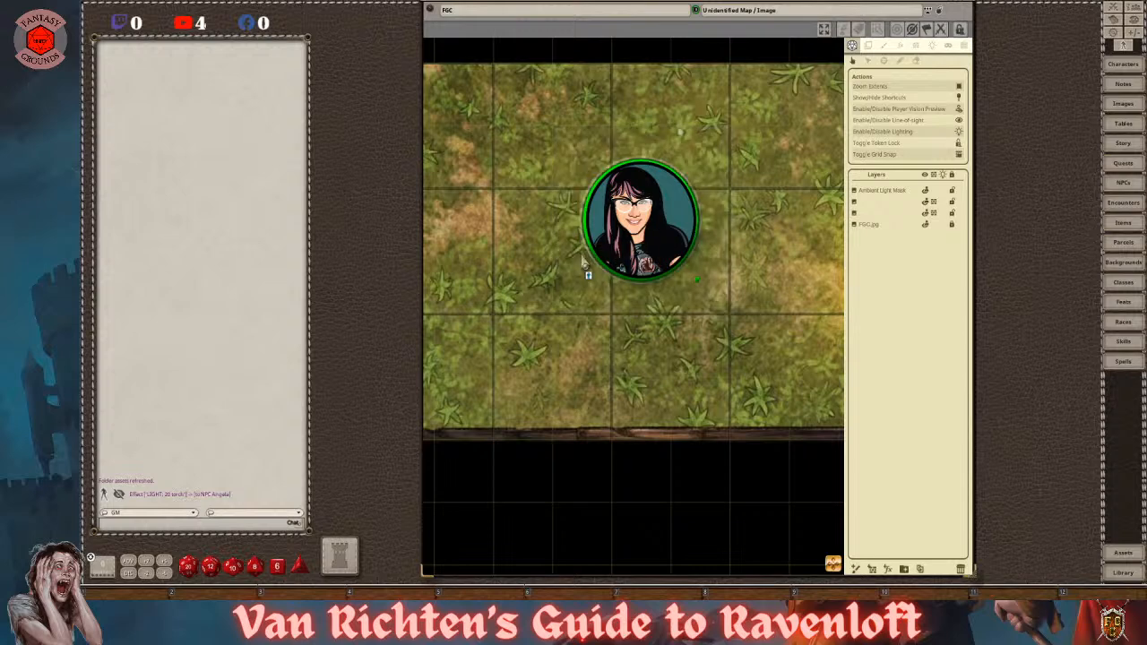
{"action": "scroll", "coordinate": [585, 270], "scroll_direction": "down", "scroll_amount": 2}
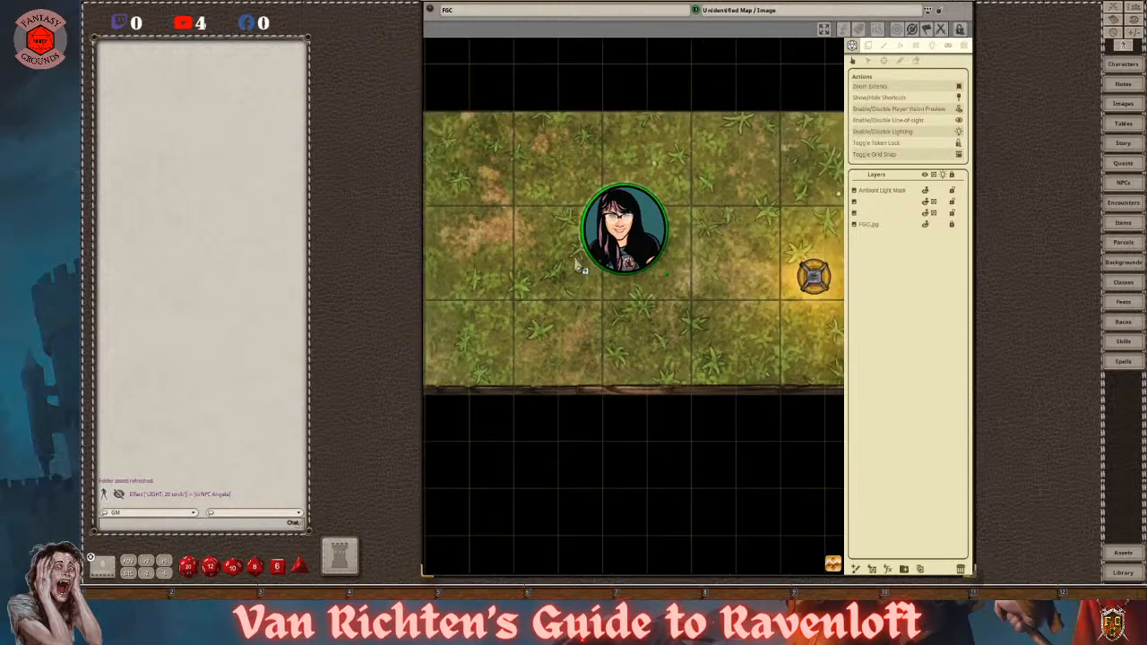
{"action": "left_click", "coordinate": [964, 45]}
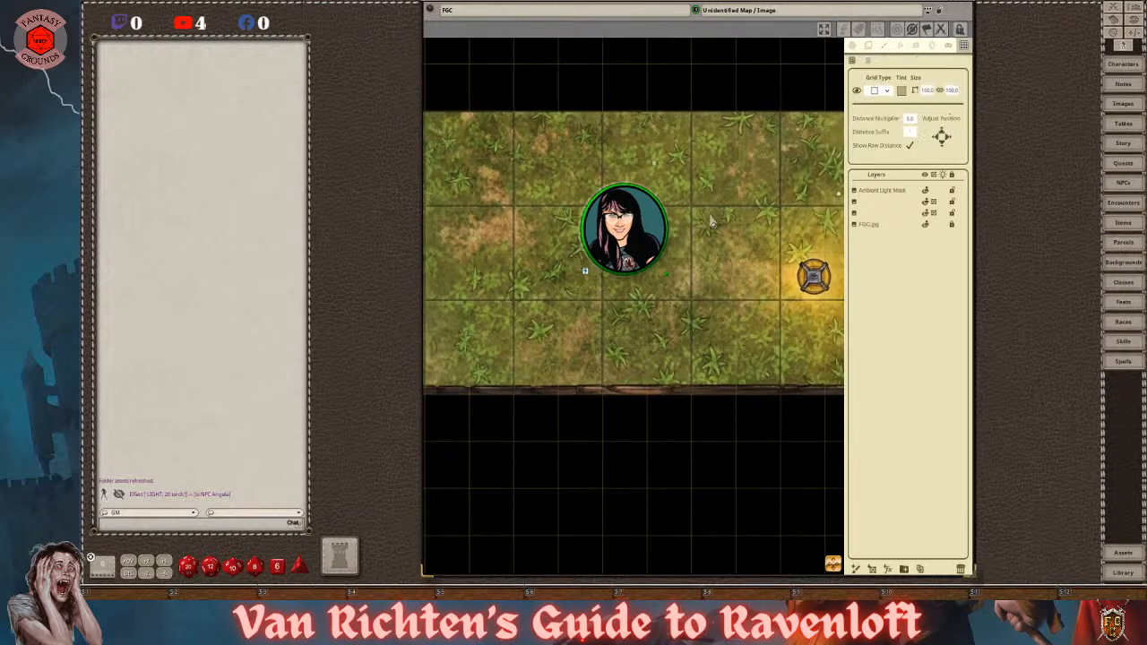
{"action": "scroll", "coordinate": [711, 224], "scroll_direction": "up", "scroll_amount": 2}
{"action": "scroll", "coordinate": [711, 224], "scroll_direction": "up", "scroll_amount": 1}
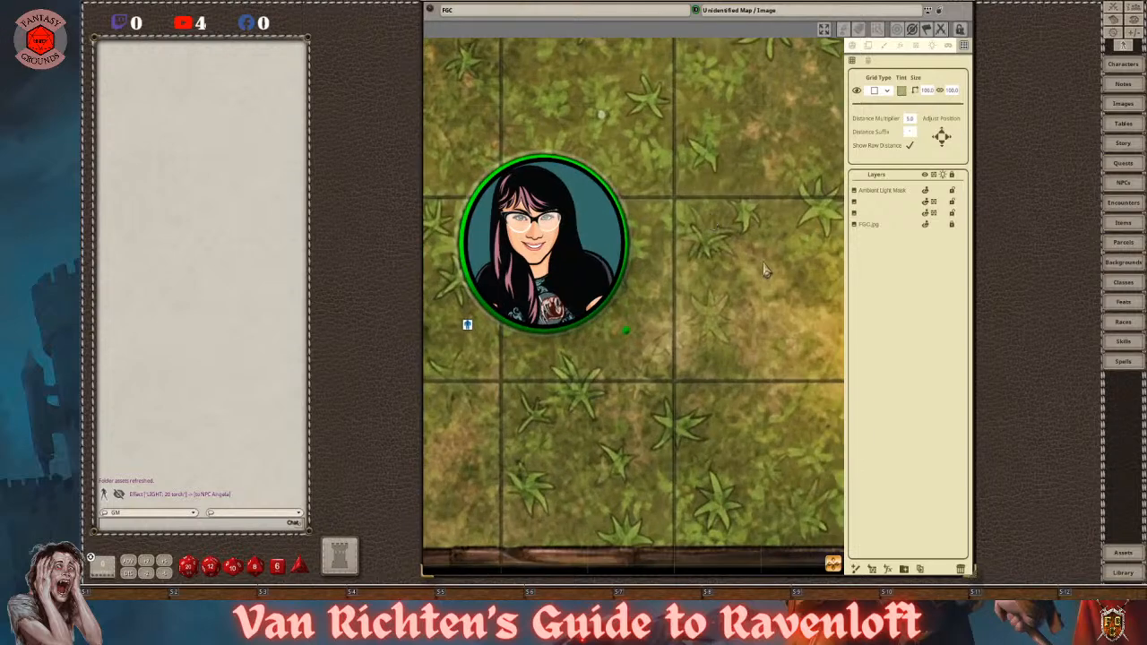
{"action": "scroll", "coordinate": [763, 269], "scroll_direction": "up", "scroll_amount": 3}
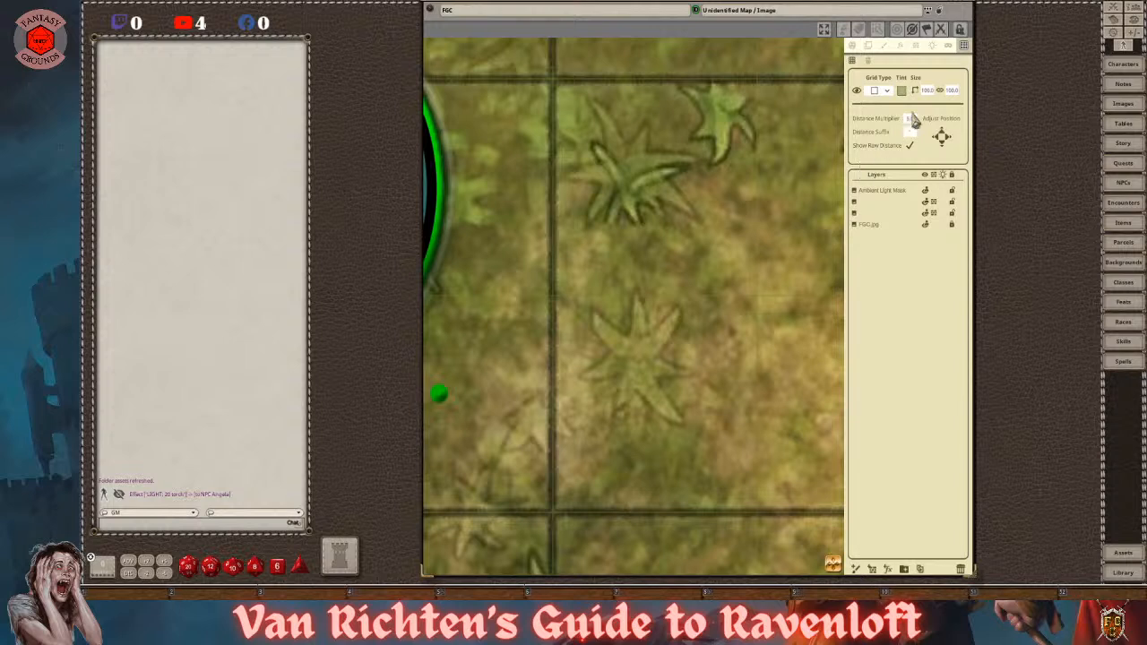
- Try a smaller grid size on the map
{"action": "left_click", "coordinate": [927, 90]}
{"action": "type", "text": "10"}
{"action": "left_click", "coordinate": [954, 93]}
{"action": "scroll", "coordinate": [538, 297], "scroll_direction": "down", "scroll_amount": 3}
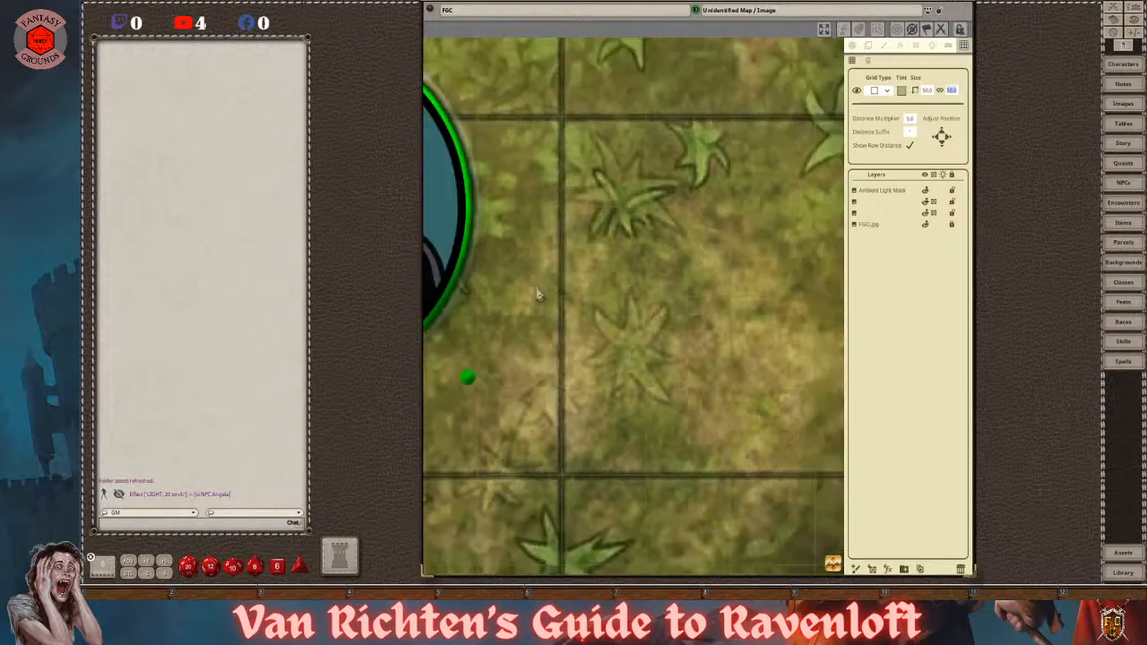
{"action": "scroll", "coordinate": [592, 291], "scroll_direction": "up", "scroll_amount": 3}
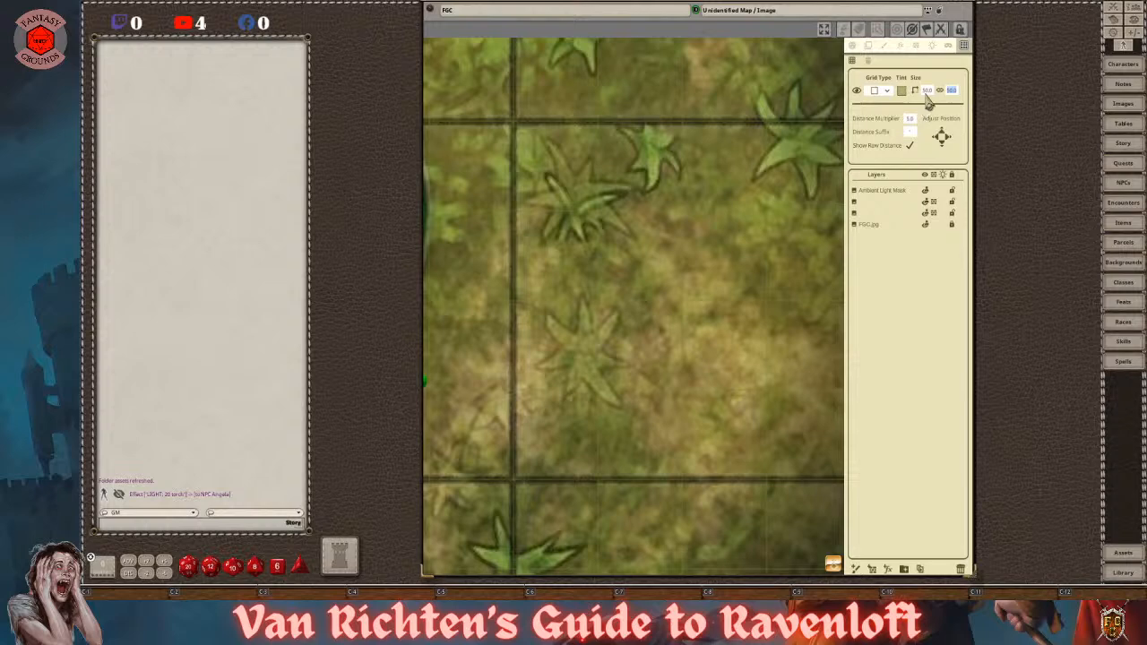
- Set the map's grid size to 200 and return to the general map actions
{"action": "left_click", "coordinate": [928, 91]}
{"action": "type", "text": "200"}
{"action": "left_click", "coordinate": [952, 92]}
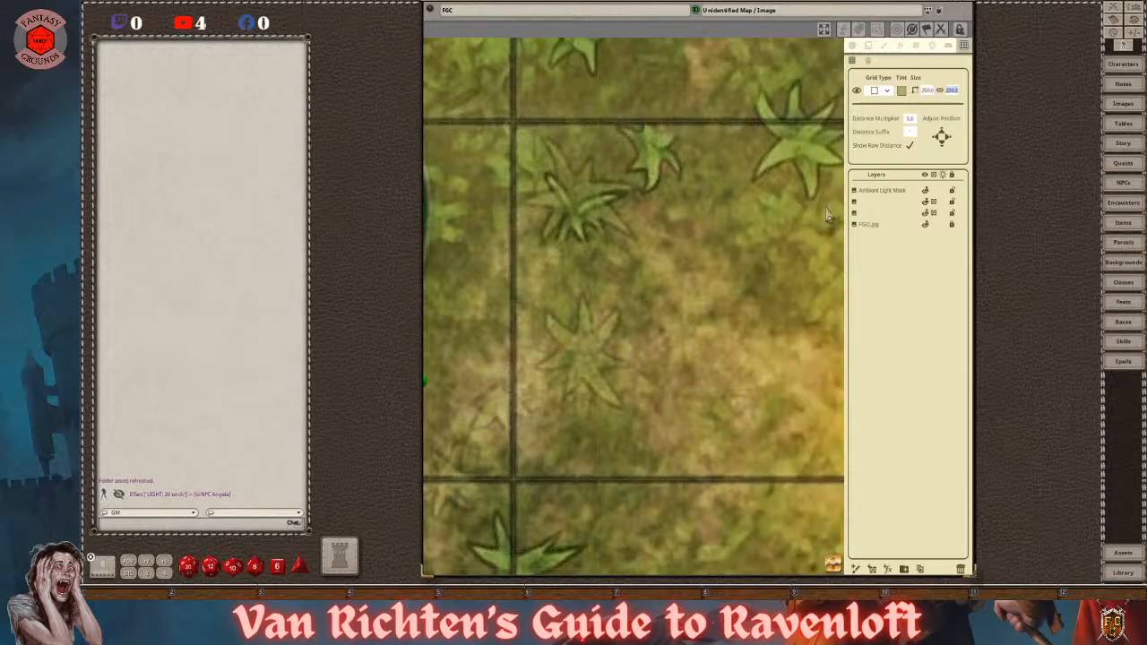
{"action": "scroll", "coordinate": [785, 264], "scroll_direction": "down", "scroll_amount": 1}
{"action": "scroll", "coordinate": [778, 275], "scroll_direction": "down", "scroll_amount": 3}
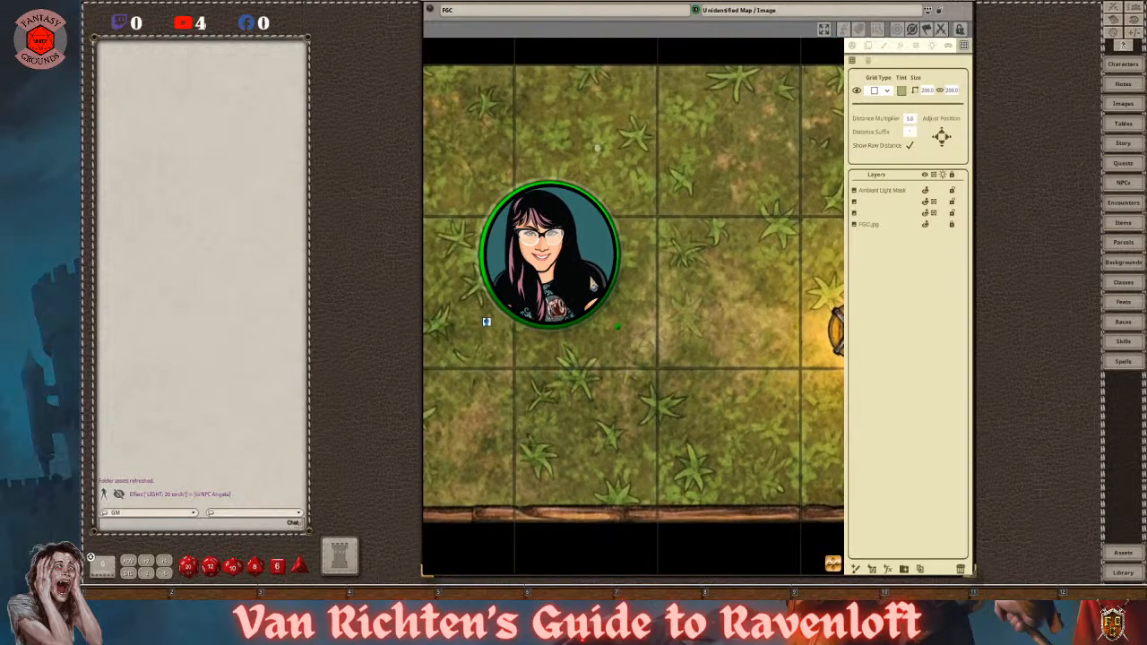
{"action": "scroll", "coordinate": [665, 260], "scroll_direction": "down", "scroll_amount": 1}
{"action": "left_click", "coordinate": [852, 45]}
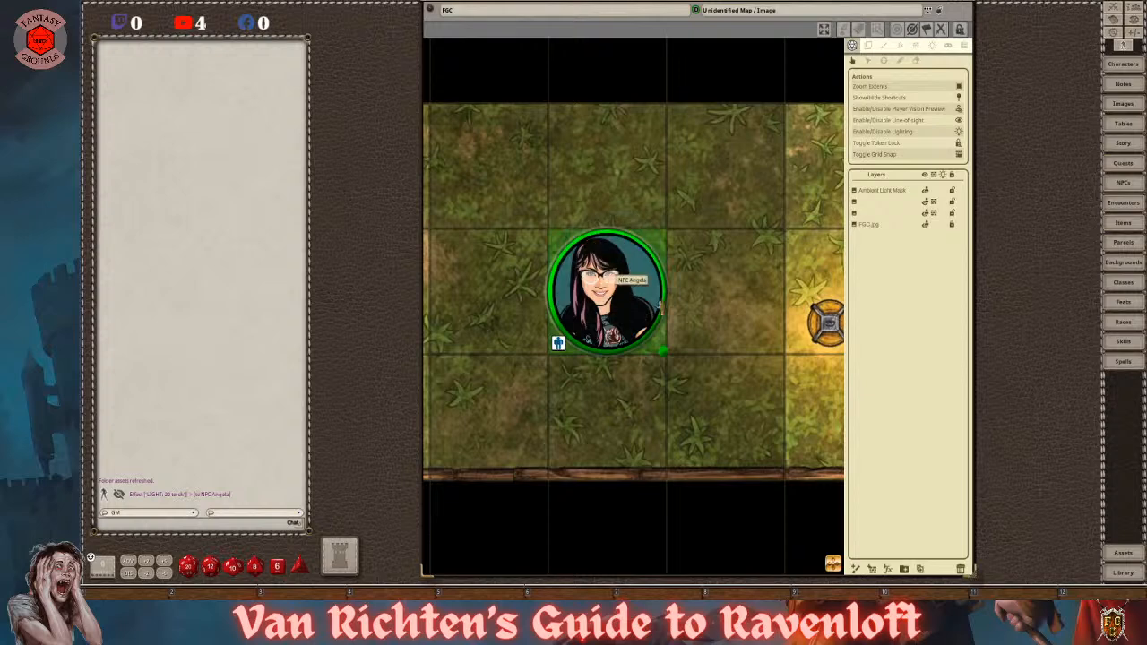
- Examine the player vision preview across the map, including the brazier's glow, the lit grass and the shadowed areas around the house
{"action": "scroll", "coordinate": [709, 341], "scroll_direction": "down", "scroll_amount": 1}
{"action": "scroll", "coordinate": [708, 345], "scroll_direction": "down", "scroll_amount": 4}
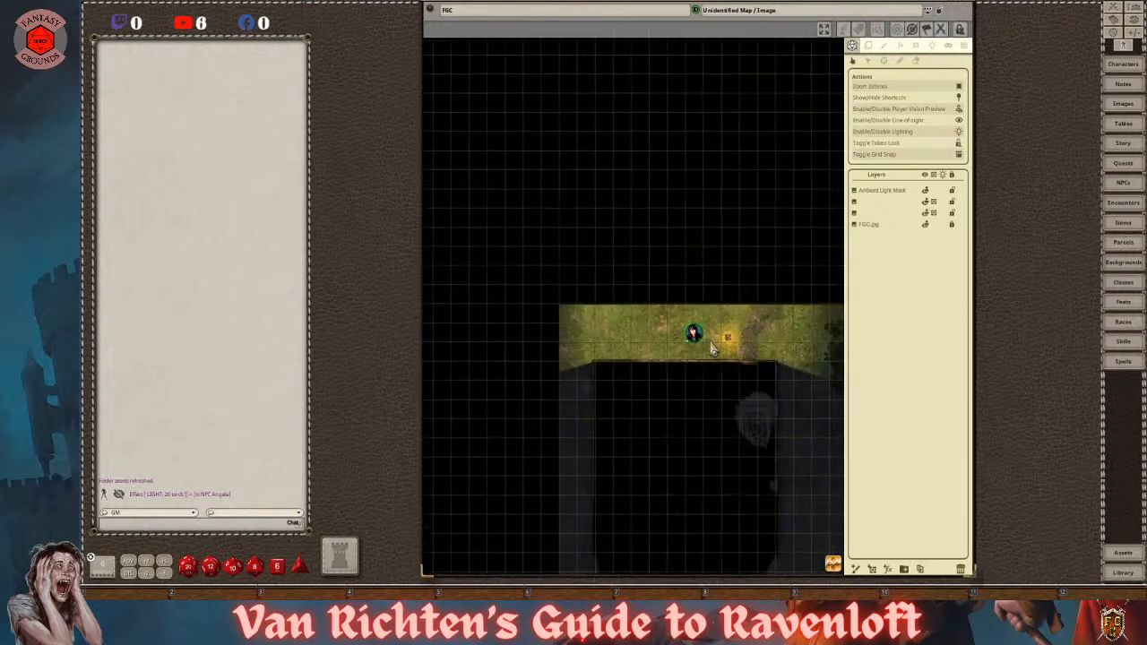
{"action": "scroll", "coordinate": [683, 344], "scroll_direction": "up", "scroll_amount": 2}
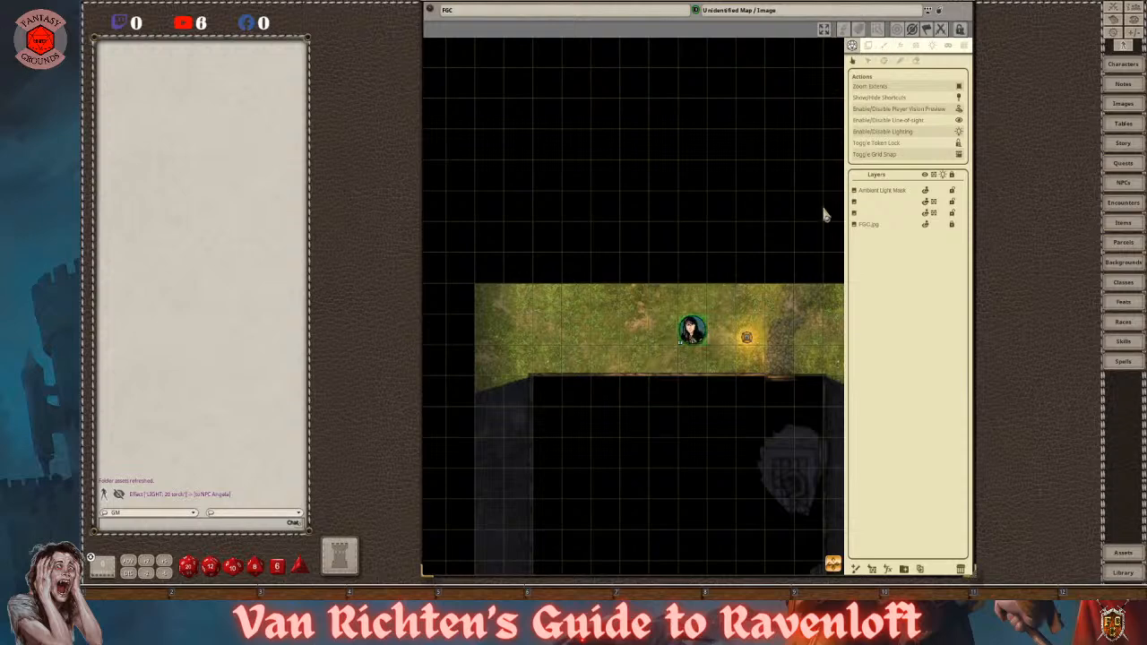
{"action": "scroll", "coordinate": [715, 348], "scroll_direction": "up", "scroll_amount": 1}
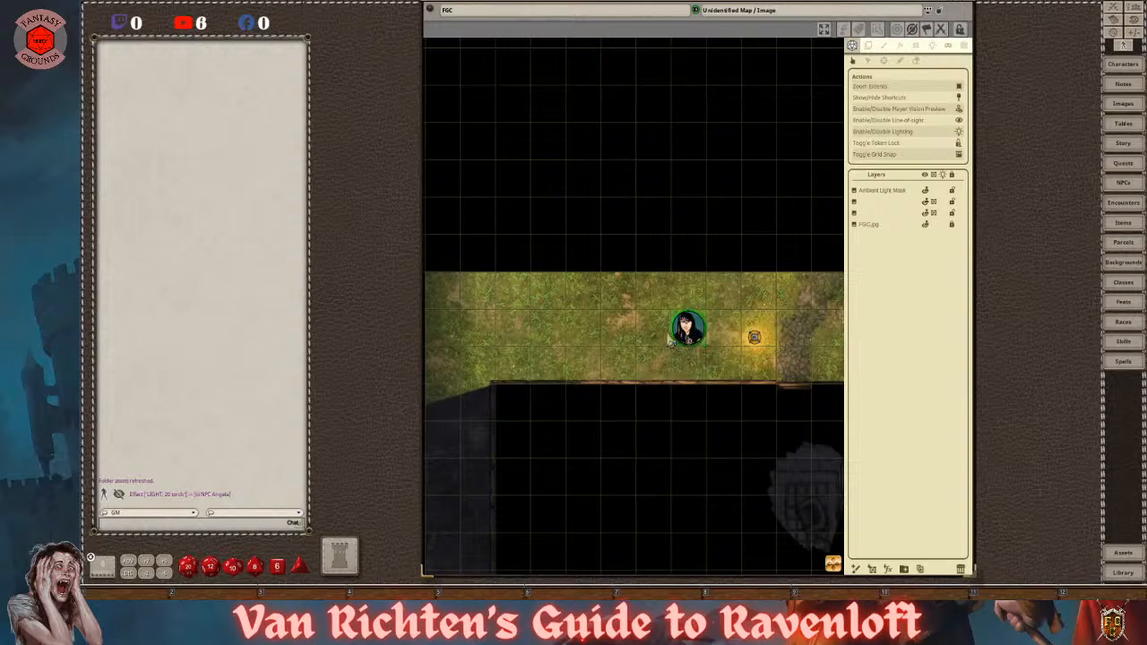
{"action": "scroll", "coordinate": [749, 361], "scroll_direction": "up", "scroll_amount": 1}
{"action": "scroll", "coordinate": [751, 362], "scroll_direction": "up", "scroll_amount": 3}
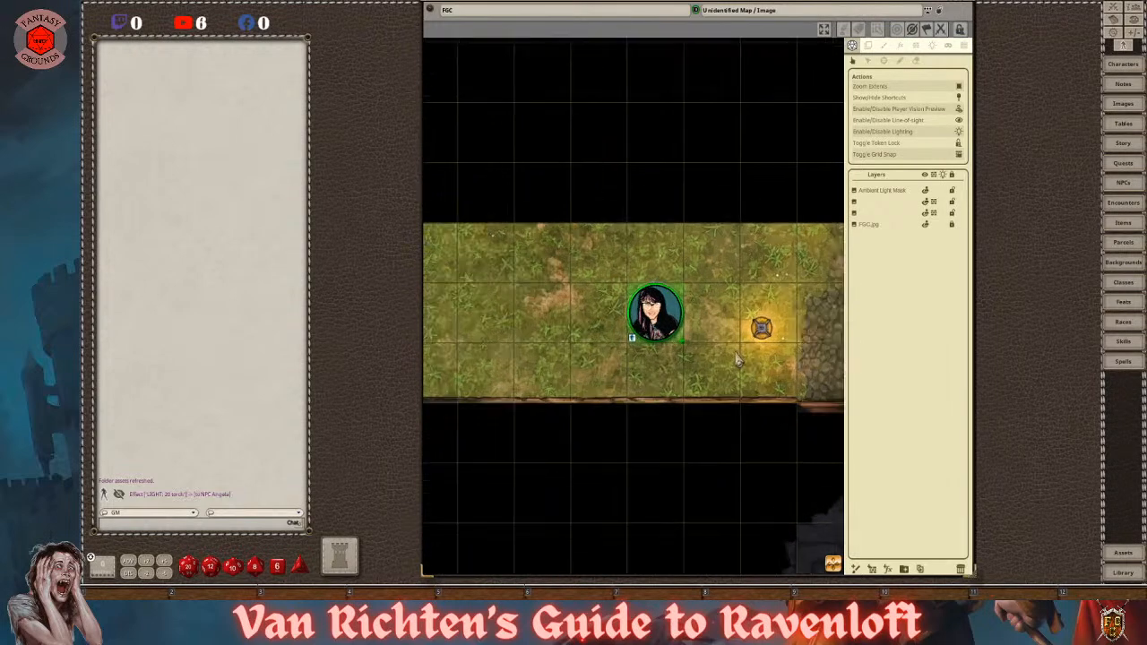
{"action": "scroll", "coordinate": [735, 356], "scroll_direction": "up", "scroll_amount": 2}
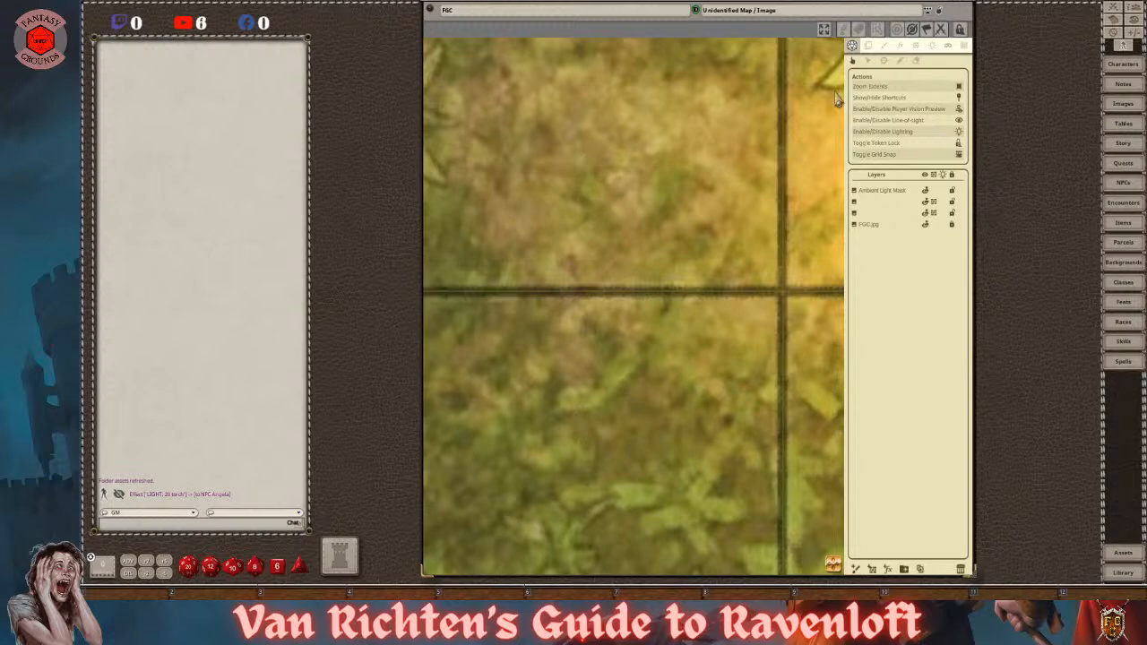
{"action": "scroll", "coordinate": [661, 243], "scroll_direction": "down", "scroll_amount": 5}
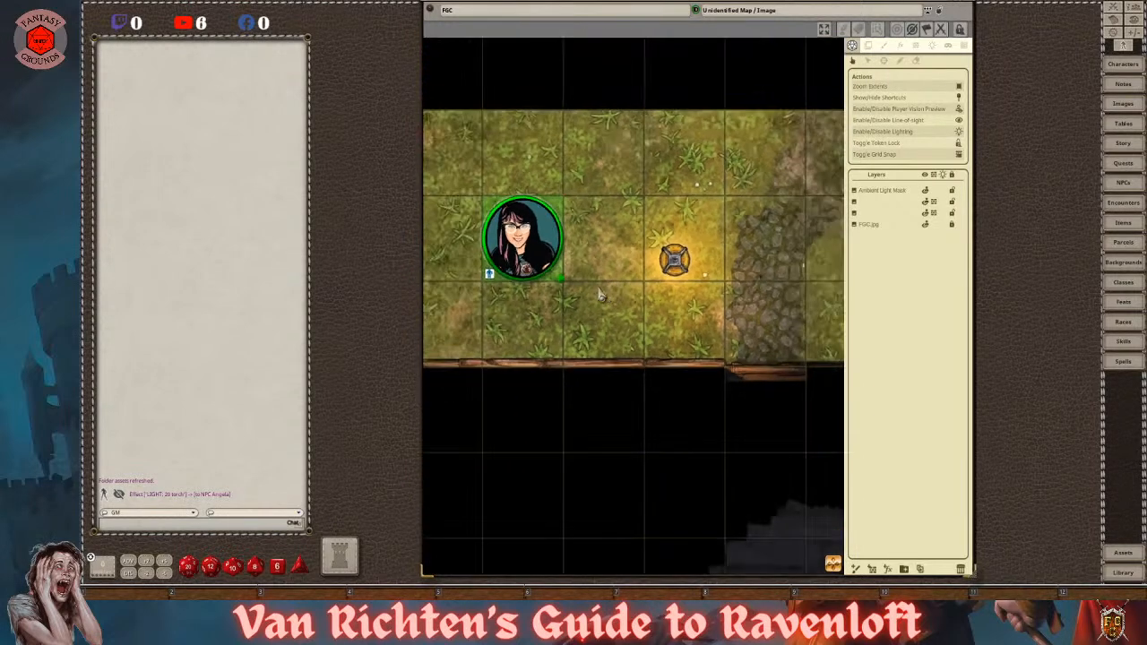
{"action": "scroll", "coordinate": [627, 341], "scroll_direction": "down", "scroll_amount": 4}
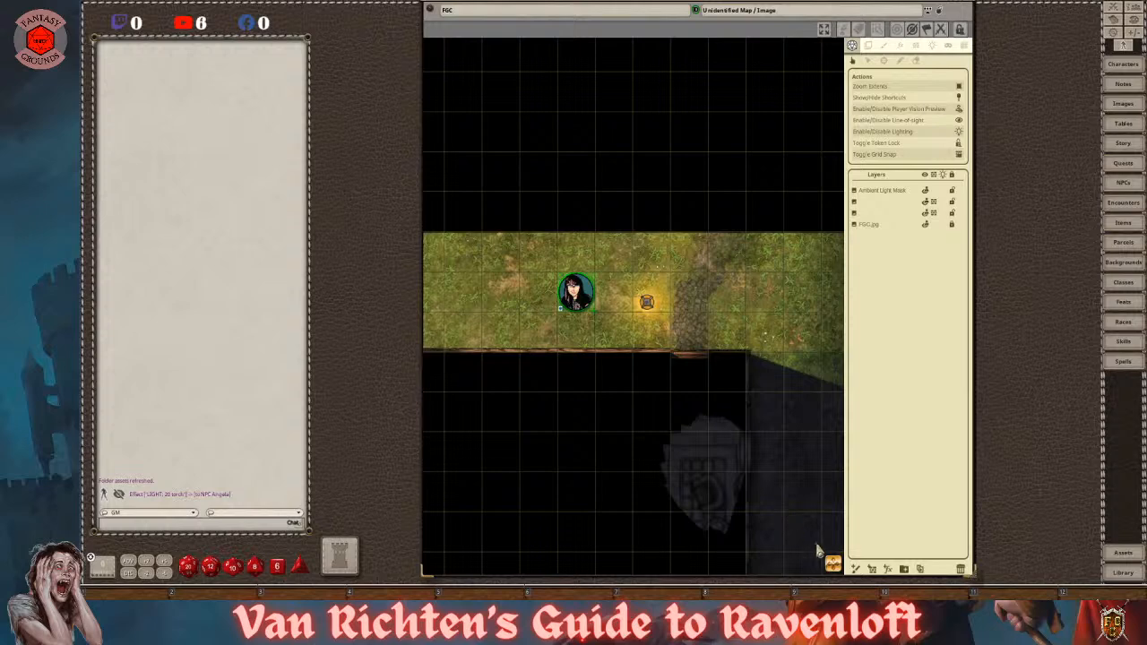
{"action": "left_click_drag", "start_coordinate": [831, 563], "coordinate": [708, 417]}
{"action": "scroll", "coordinate": [708, 421], "scroll_direction": "down", "scroll_amount": 3}
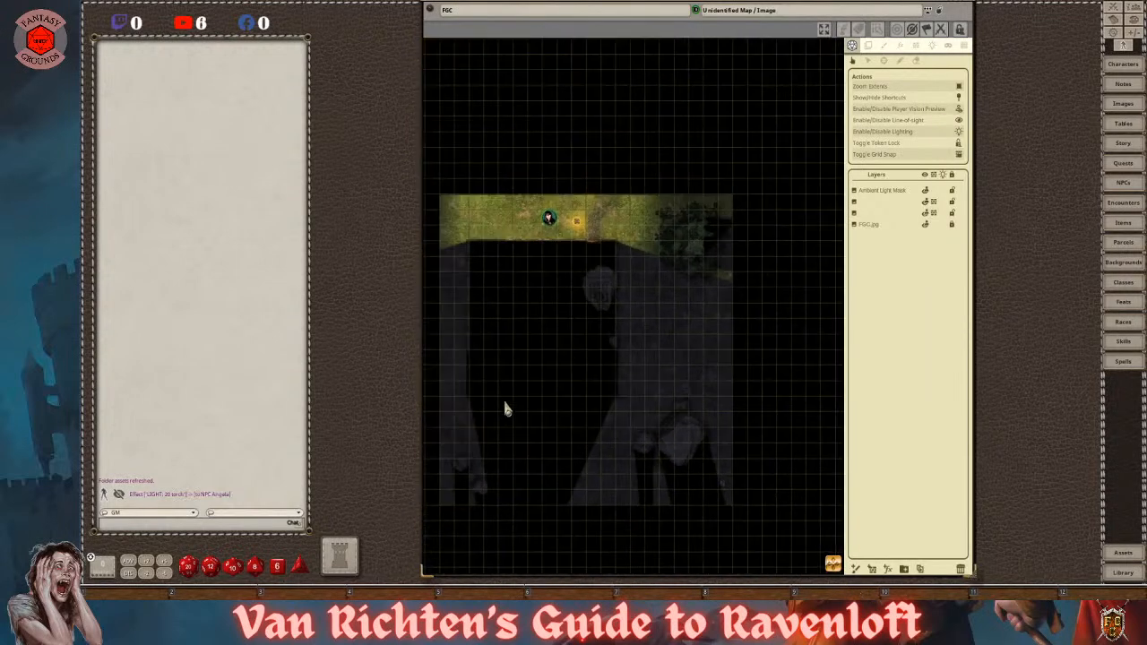
{"action": "left_click_drag", "start_coordinate": [834, 563], "coordinate": [789, 535]}
{"action": "scroll", "coordinate": [713, 434], "scroll_direction": "up", "scroll_amount": 3}
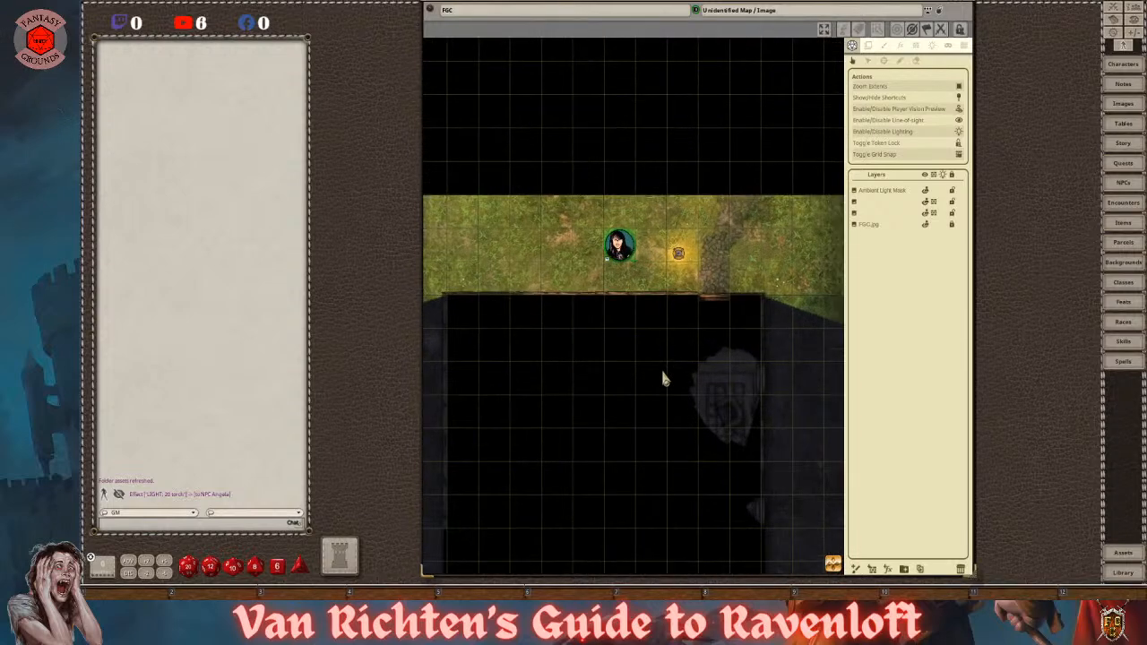
{"action": "scroll", "coordinate": [664, 379], "scroll_direction": "up", "scroll_amount": 2}
{"action": "scroll", "coordinate": [663, 379], "scroll_direction": "down", "scroll_amount": 3}
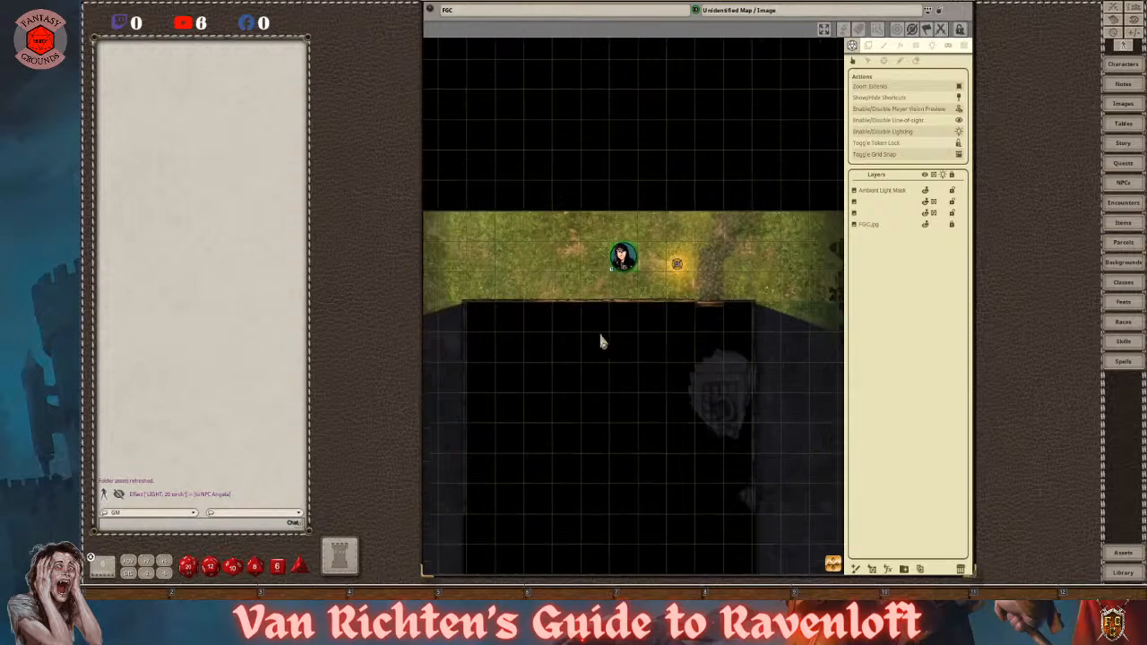
{"action": "scroll", "coordinate": [623, 306], "scroll_direction": "up", "scroll_amount": 3}
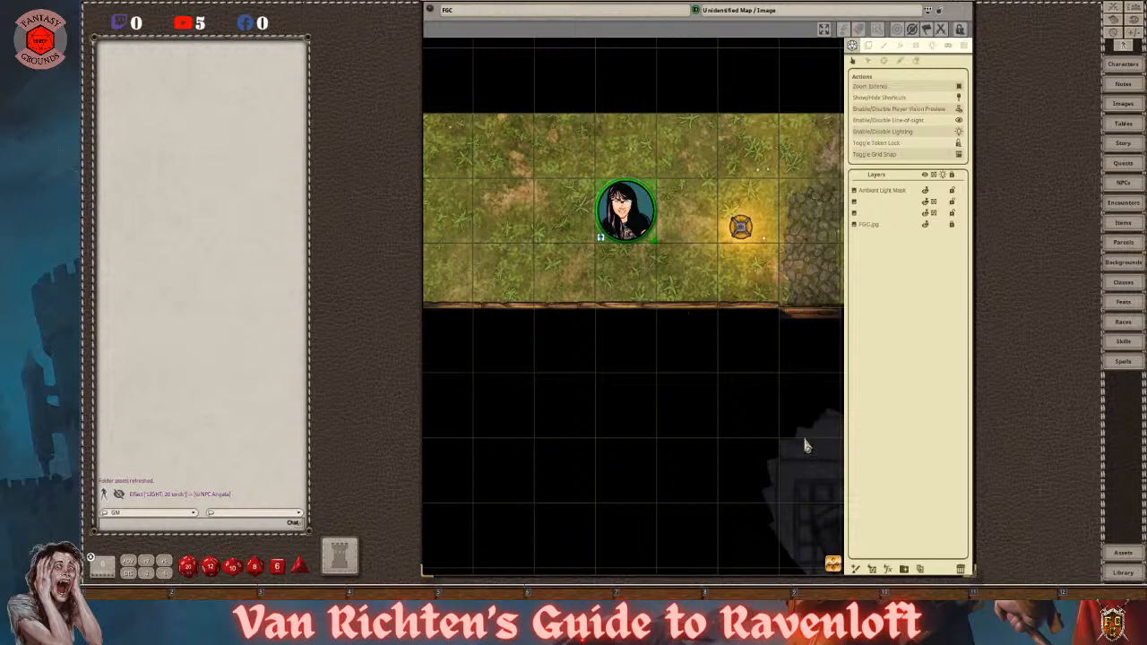
- Move the NPC token east past the brazier onto the stone path in front of the house's north door
{"action": "left_click_drag", "start_coordinate": [829, 468], "coordinate": [606, 483]}
{"action": "scroll", "coordinate": [632, 368], "scroll_direction": "up", "scroll_amount": 5}
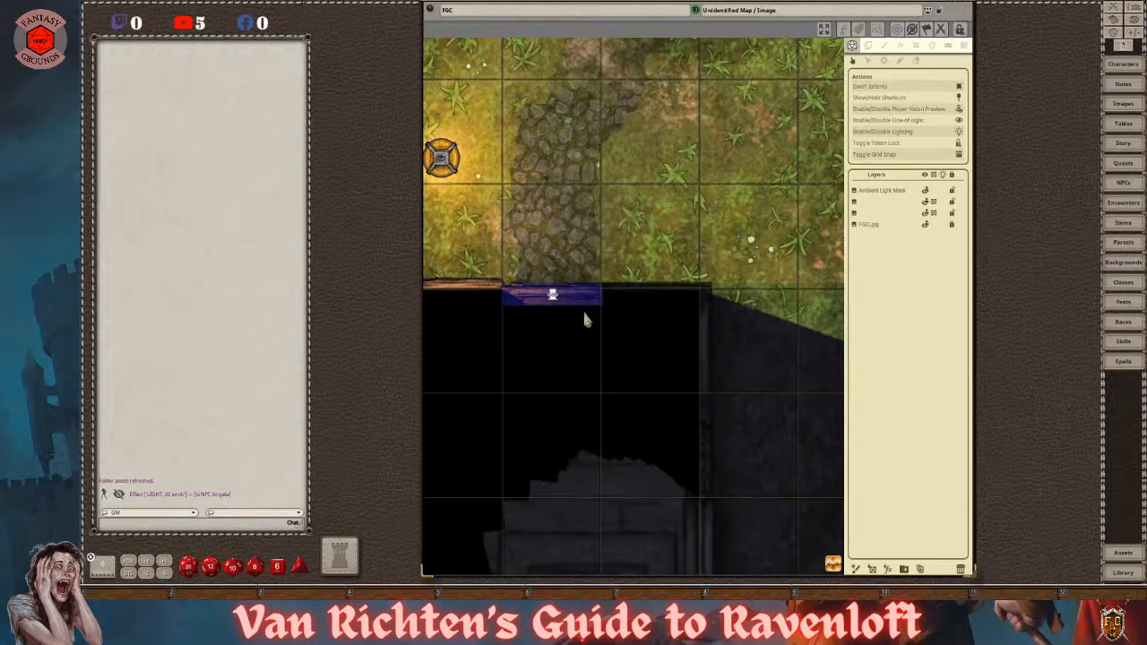
{"action": "scroll", "coordinate": [569, 297], "scroll_direction": "down", "scroll_amount": 5}
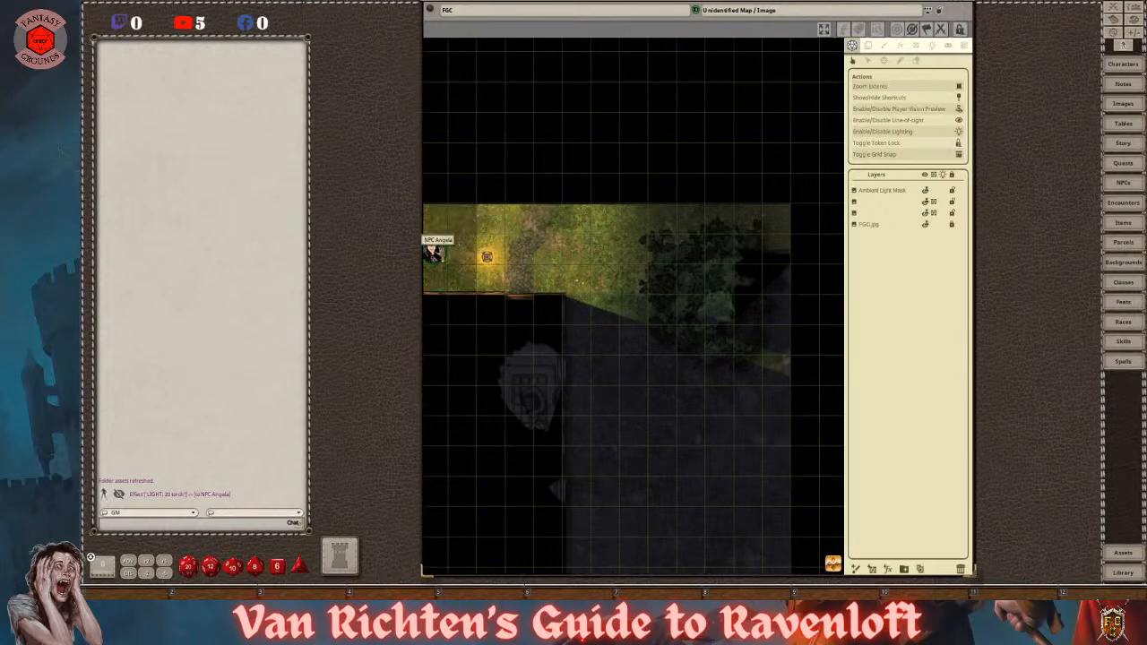
{"action": "left_click_drag", "start_coordinate": [438, 252], "coordinate": [520, 252]}
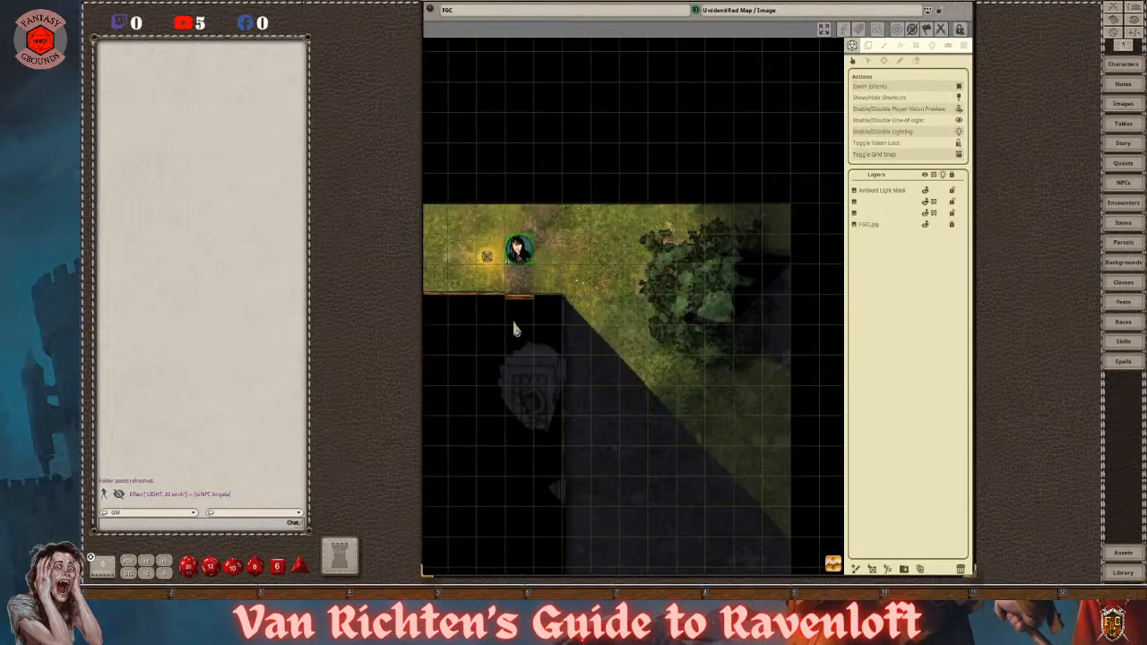
- Open the house's north door and inspect the part of the room seen through the doorway
{"action": "scroll", "coordinate": [518, 299], "scroll_direction": "up", "scroll_amount": 5}
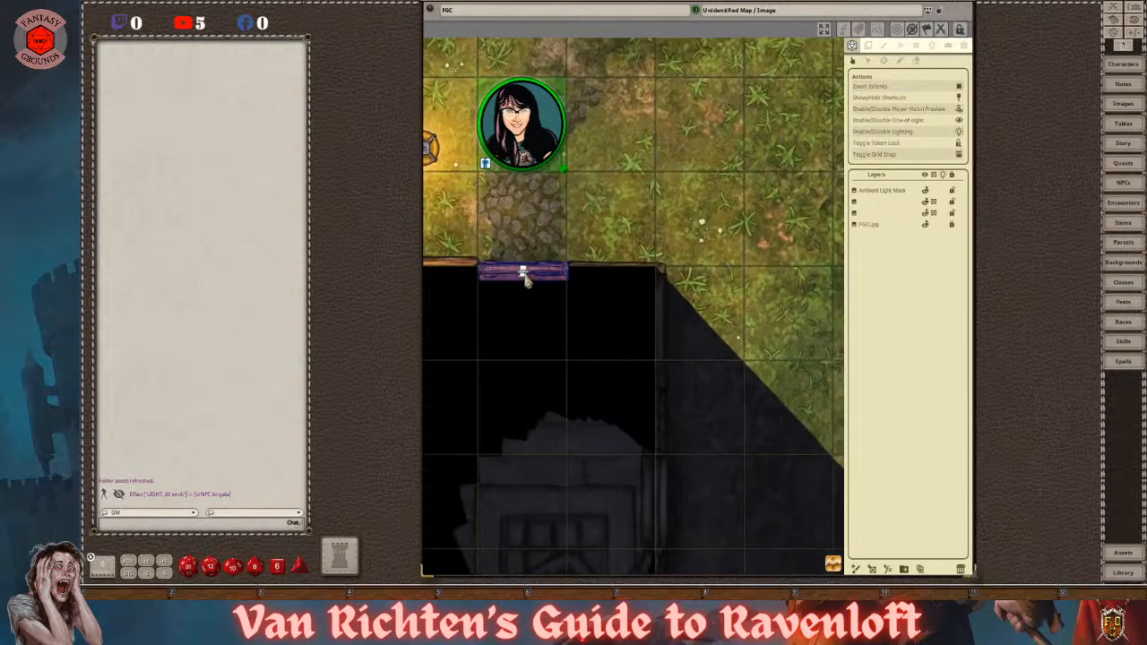
{"action": "double_click", "coordinate": [525, 273]}
{"action": "scroll", "coordinate": [538, 340], "scroll_direction": "down", "scroll_amount": 5}
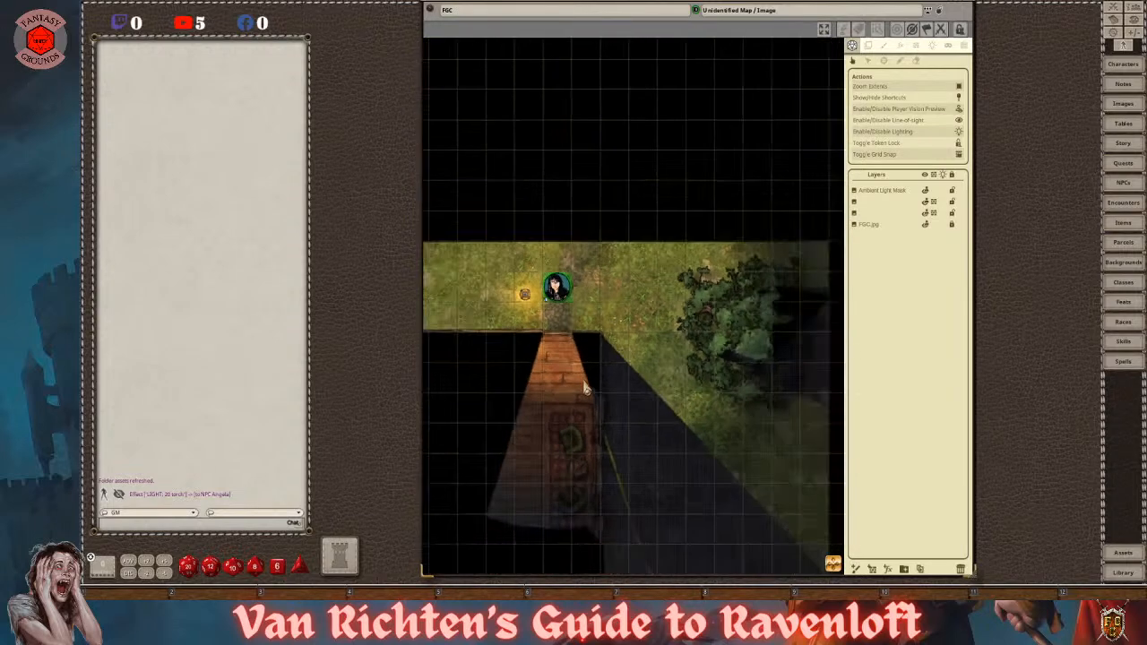
{"action": "left_click_drag", "start_coordinate": [603, 568], "coordinate": [720, 432]}
{"action": "scroll", "coordinate": [708, 324], "scroll_direction": "up", "scroll_amount": 7}
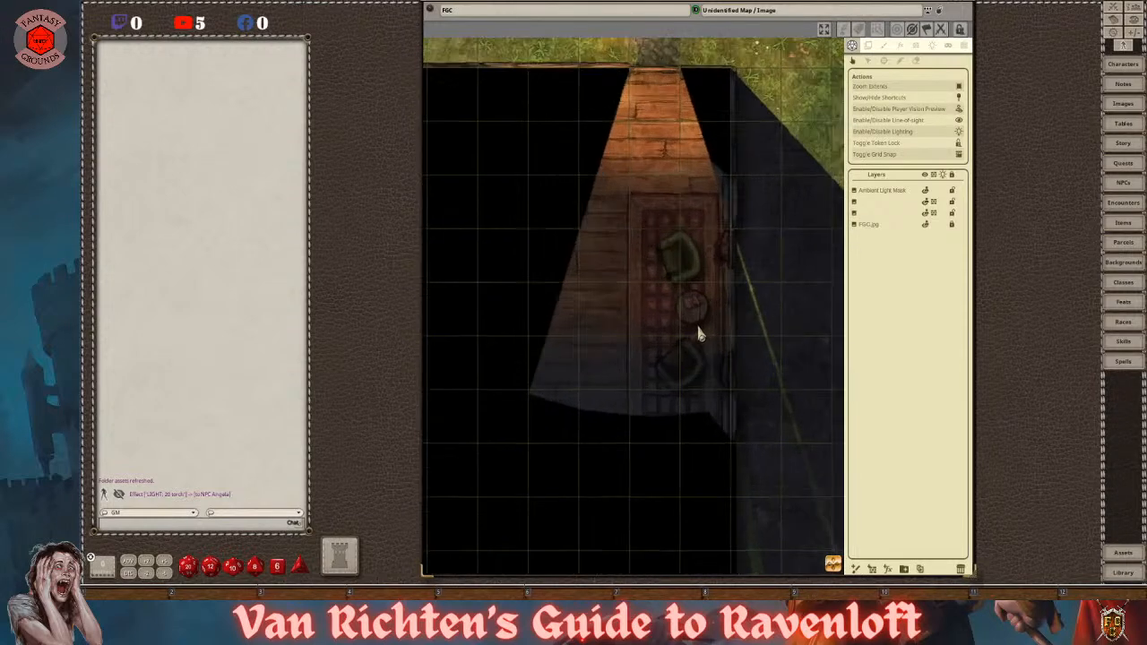
{"action": "scroll", "coordinate": [697, 336], "scroll_direction": "down", "scroll_amount": 5}
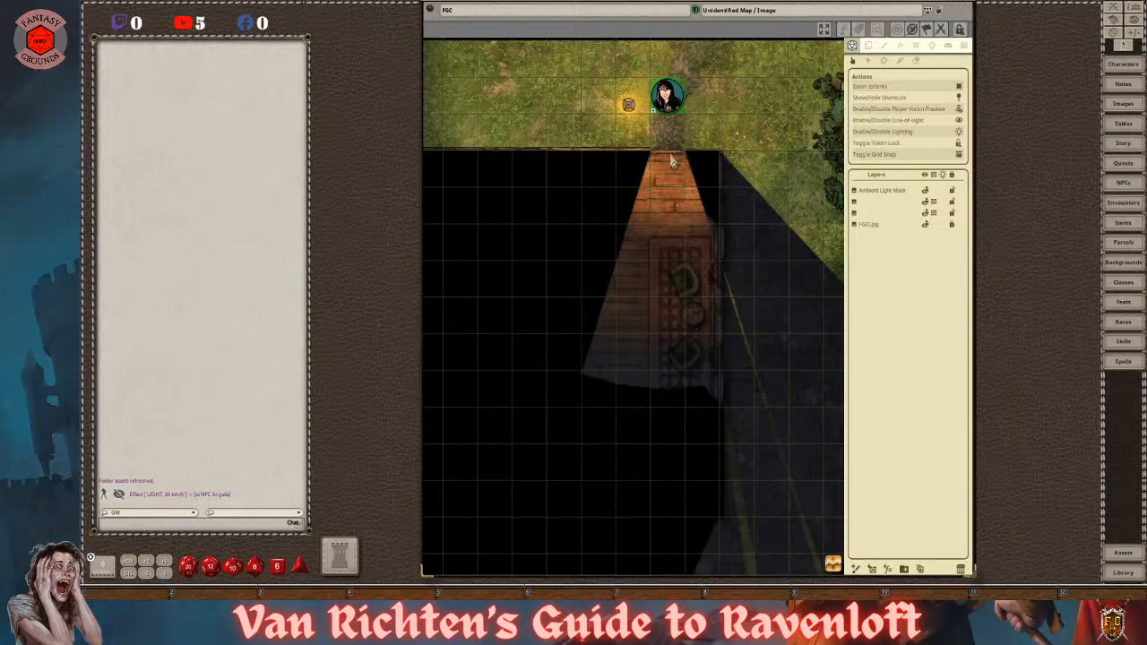
- Move the NPC token through the north door and farther into the room, beside the rug with the two armchairs
{"action": "left_click_drag", "start_coordinate": [668, 97], "coordinate": [666, 171]}
{"action": "scroll", "coordinate": [509, 335], "scroll_direction": "down", "scroll_amount": 1}
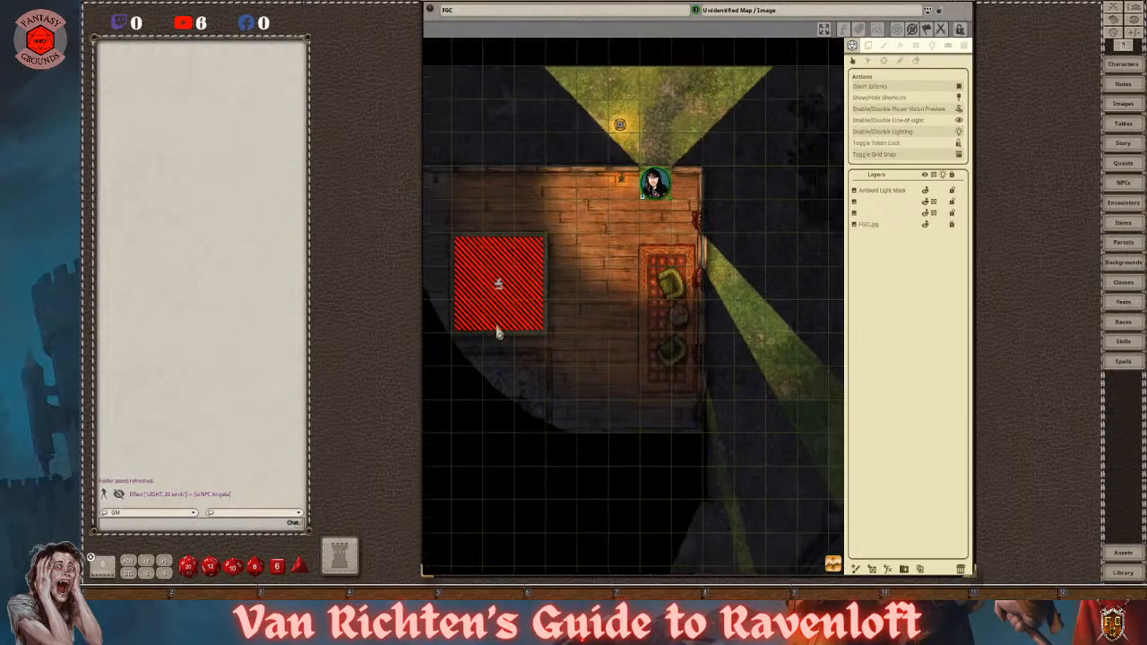
{"action": "left_click_drag", "start_coordinate": [643, 196], "coordinate": [628, 266]}
{"action": "scroll", "coordinate": [584, 409], "scroll_direction": "down", "scroll_amount": 3}
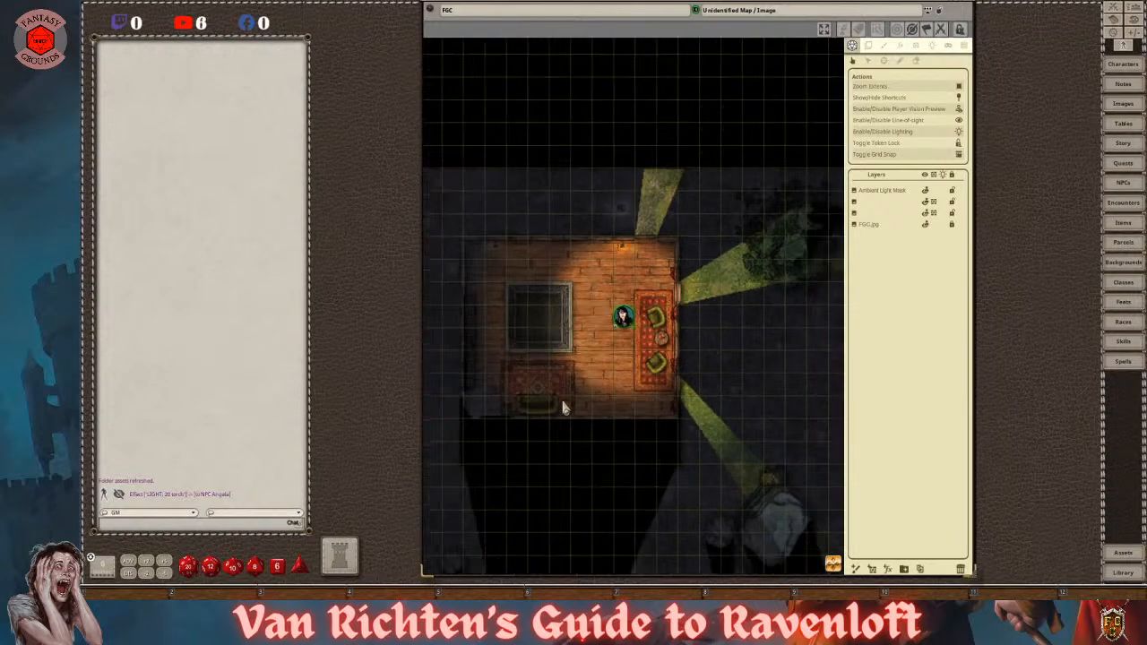
- Move the NPC token west to the rug with the green sofa, and back east beside the southern armchair
{"action": "scroll", "coordinate": [535, 400], "scroll_direction": "up", "scroll_amount": 2}
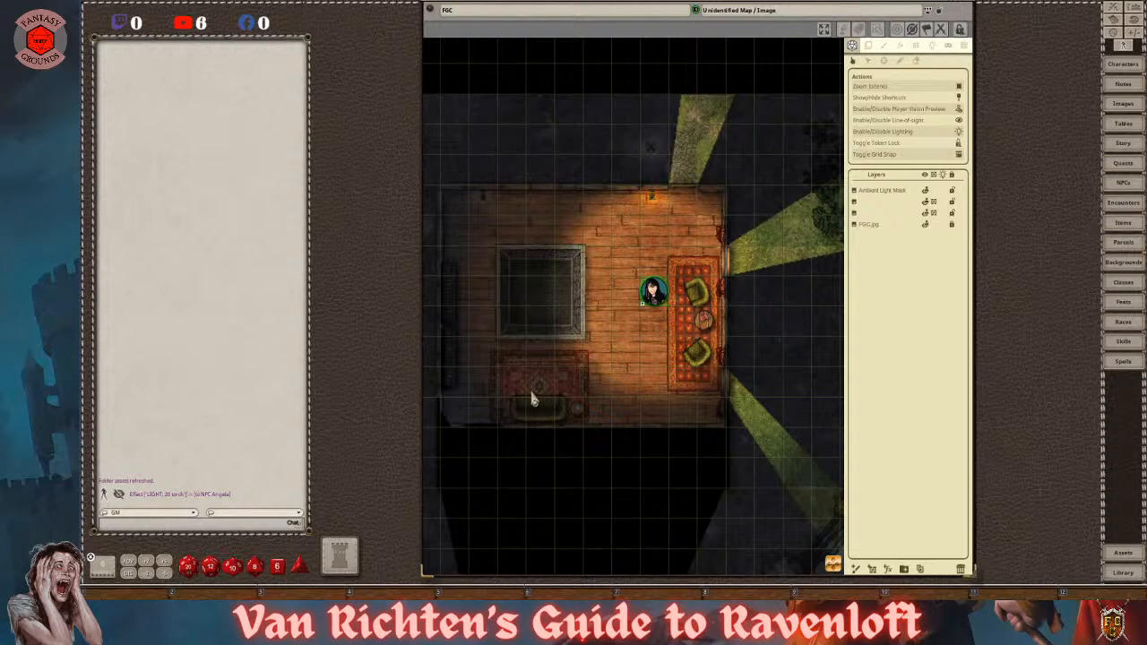
{"action": "scroll", "coordinate": [532, 400], "scroll_direction": "down", "scroll_amount": 1}
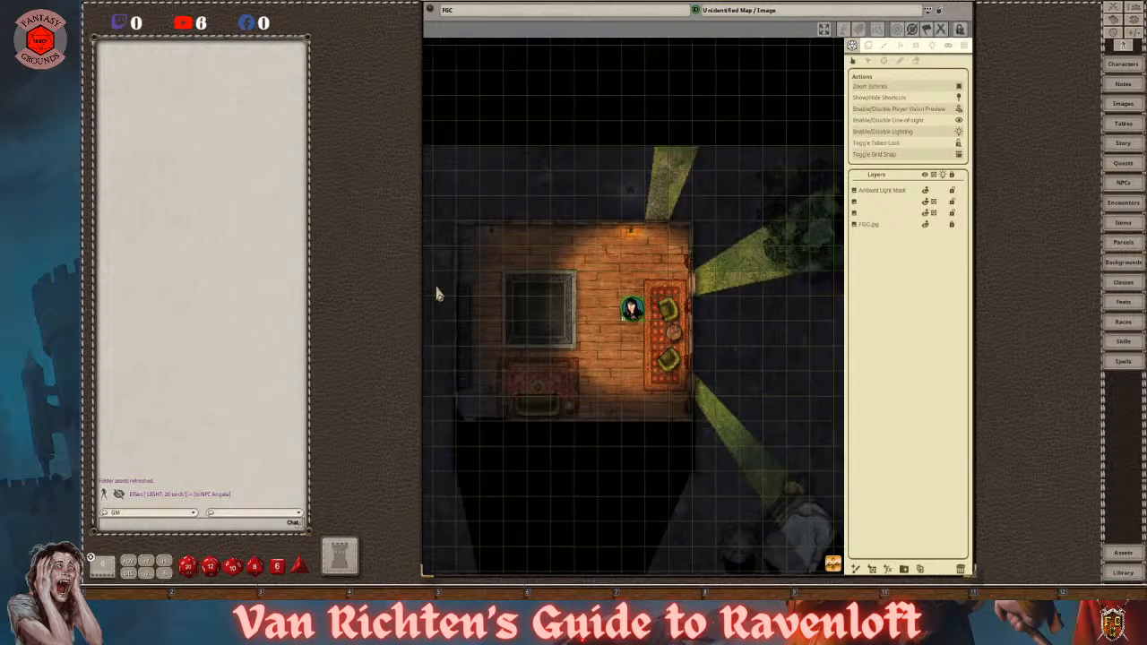
{"action": "scroll", "coordinate": [457, 346], "scroll_direction": "up", "scroll_amount": 1}
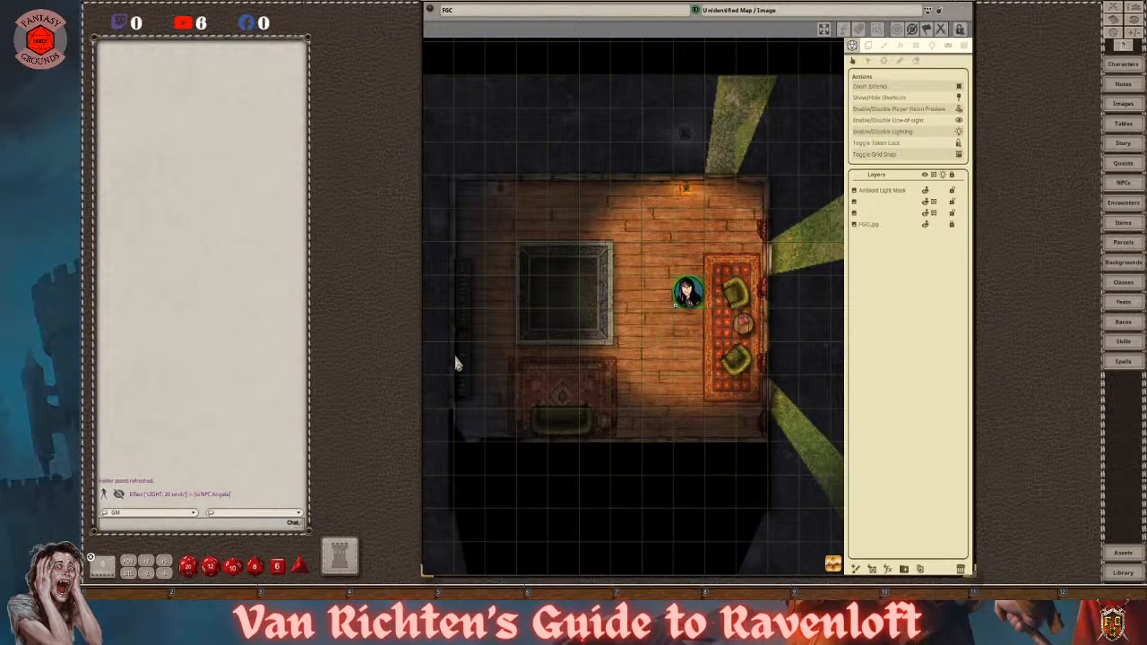
{"action": "left_click_drag", "start_coordinate": [687, 293], "coordinate": [561, 358]}
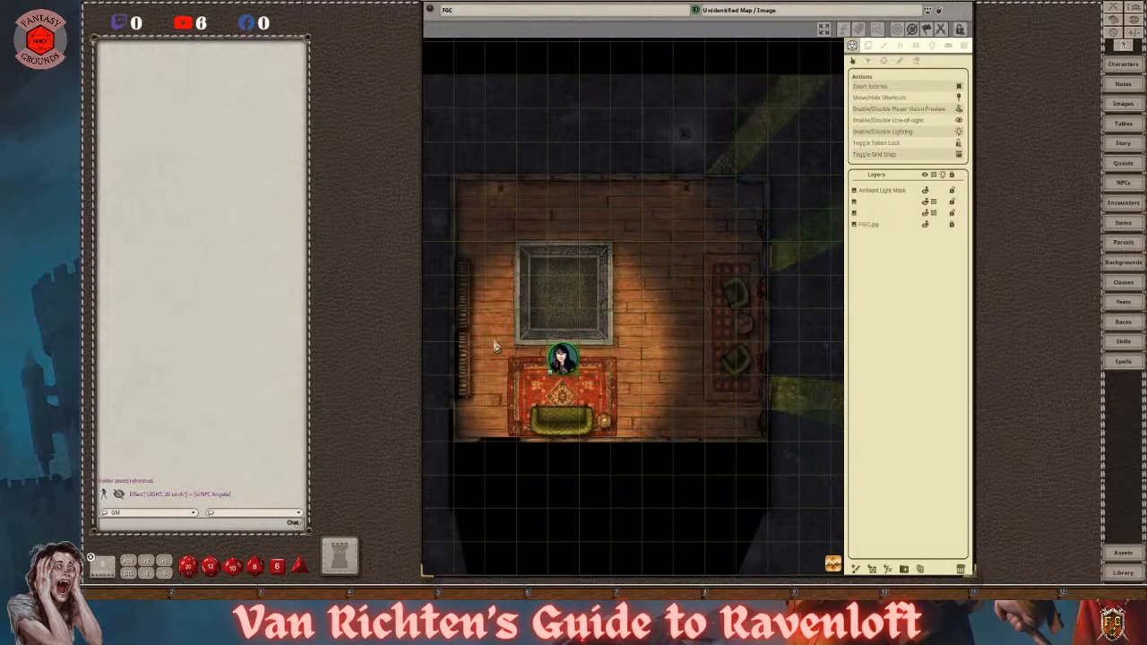
{"action": "left_click_drag", "start_coordinate": [561, 359], "coordinate": [688, 359]}
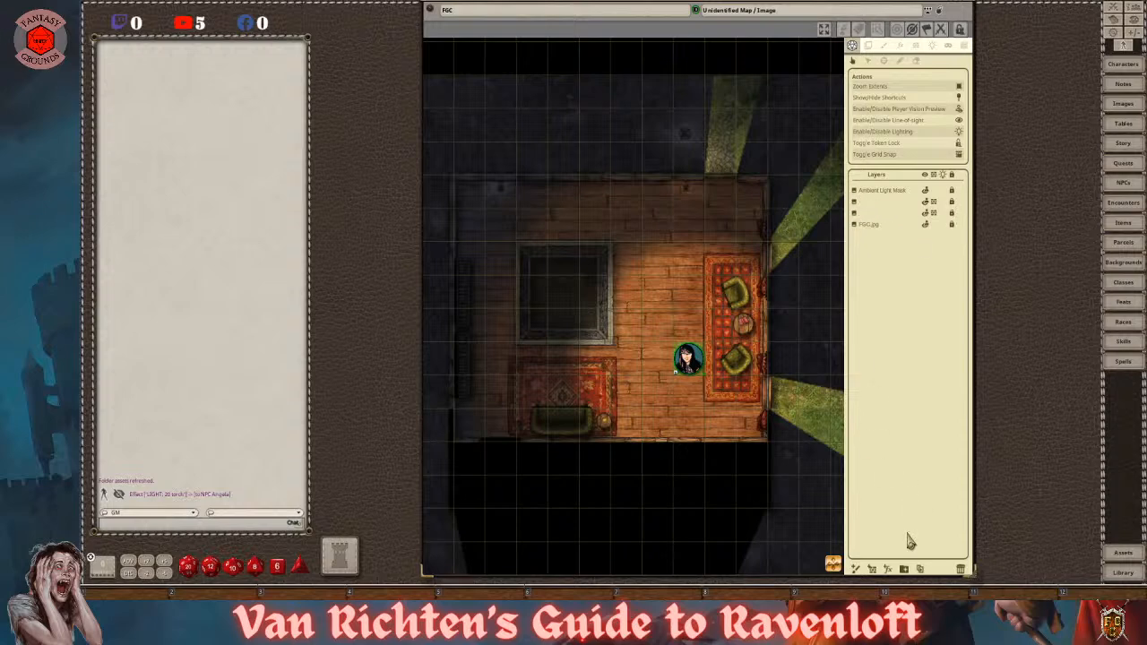
- Add a layer folder named "LoS & Ambient" and move the two unnamed layers and the Ambient Light Mask layer into it
{"action": "left_click", "coordinate": [906, 570]}
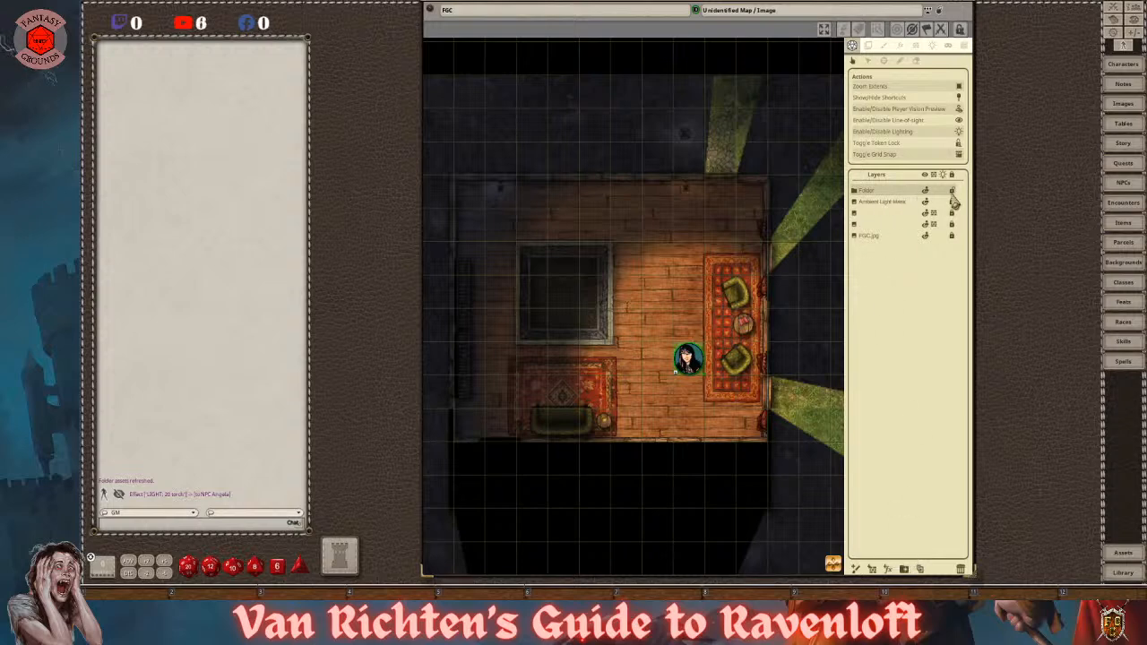
{"action": "double_click", "coordinate": [874, 191]}
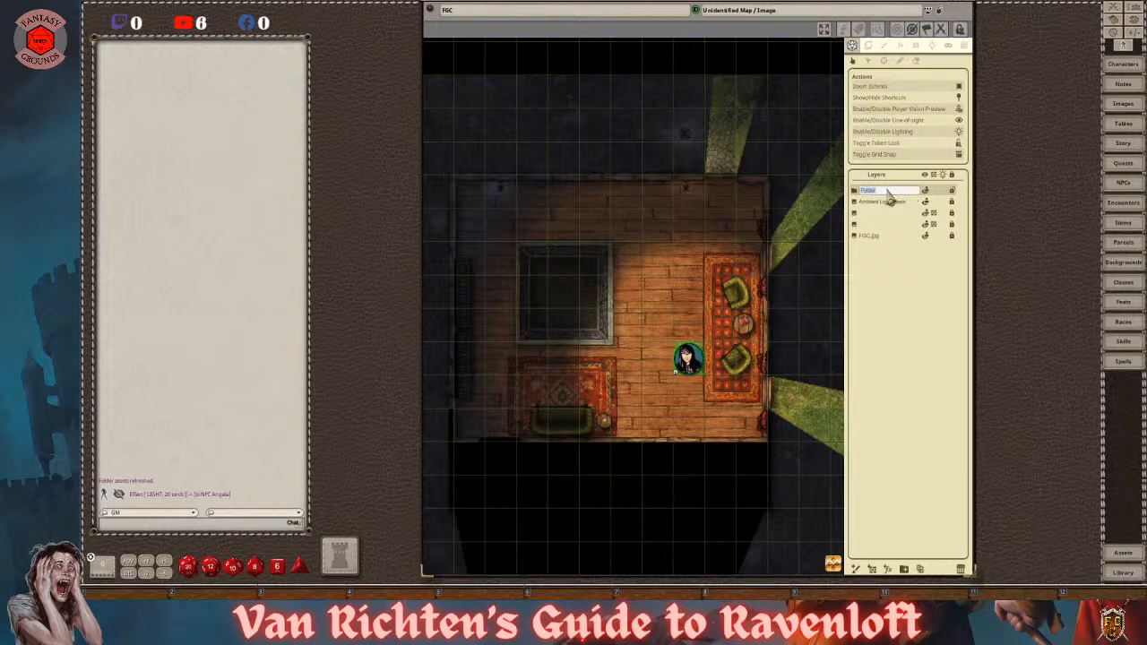
{"action": "type", "text": "LoS"}
{"action": "type", "text": " &"}
{"action": "type", "text": " Mas"}
{"action": "key", "text": "BackSpace"}
{"action": "key", "text": "BackSpace"}
{"action": "type", "text": "Am"}
{"action": "key", "text": "Return"}
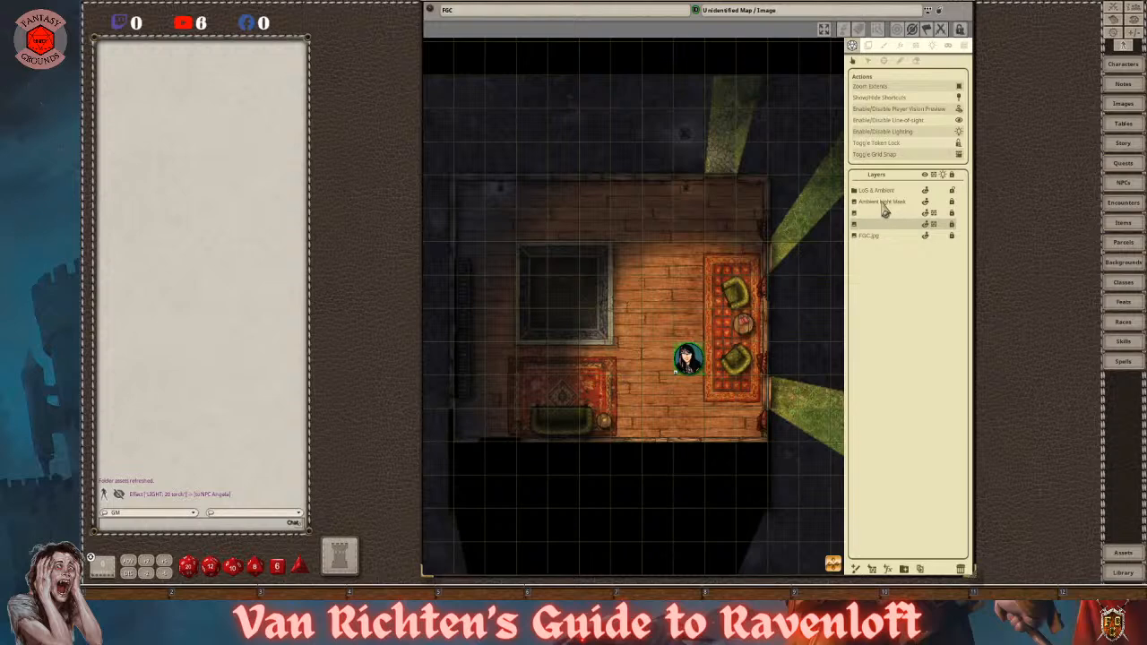
{"action": "mouse_move", "coordinate": [884, 208]}
{"action": "left_mouse_down"}
{"action": "mouse_move", "coordinate": [884, 191]}
{"action": "mouse_move", "coordinate": [864, 205]}
{"action": "mouse_move", "coordinate": [882, 219]}
{"action": "left_mouse_up"}
{"action": "left_click", "coordinate": [951, 201]}
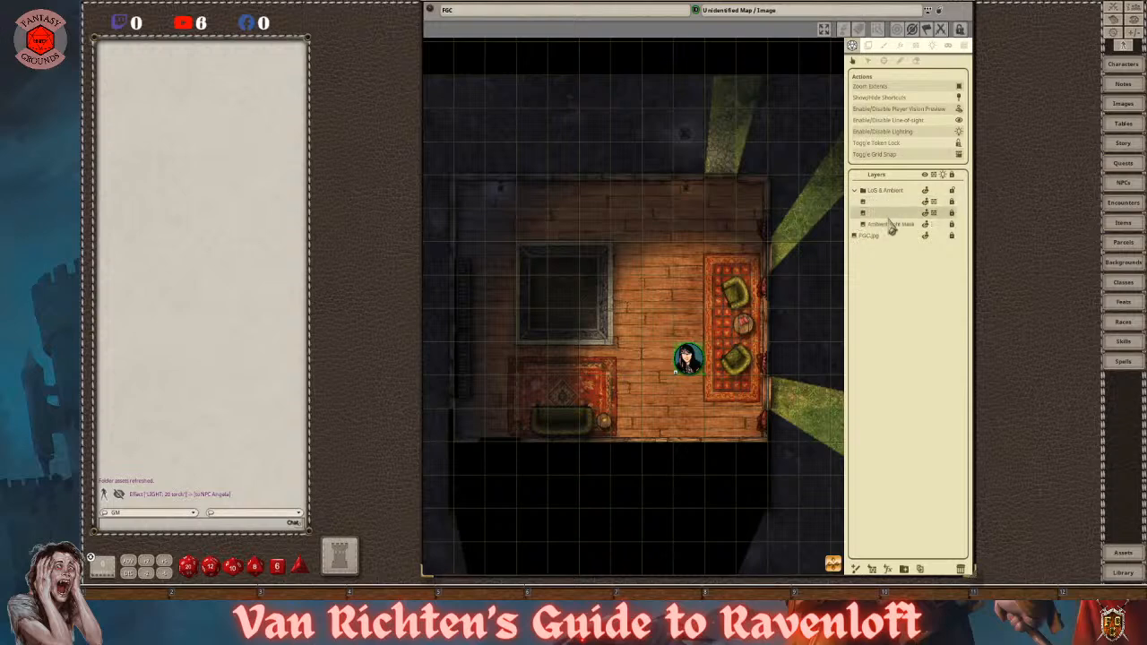
- Close the house's north door and inspect the line of sight around the room
{"action": "scroll", "coordinate": [730, 315], "scroll_direction": "down", "scroll_amount": 5}
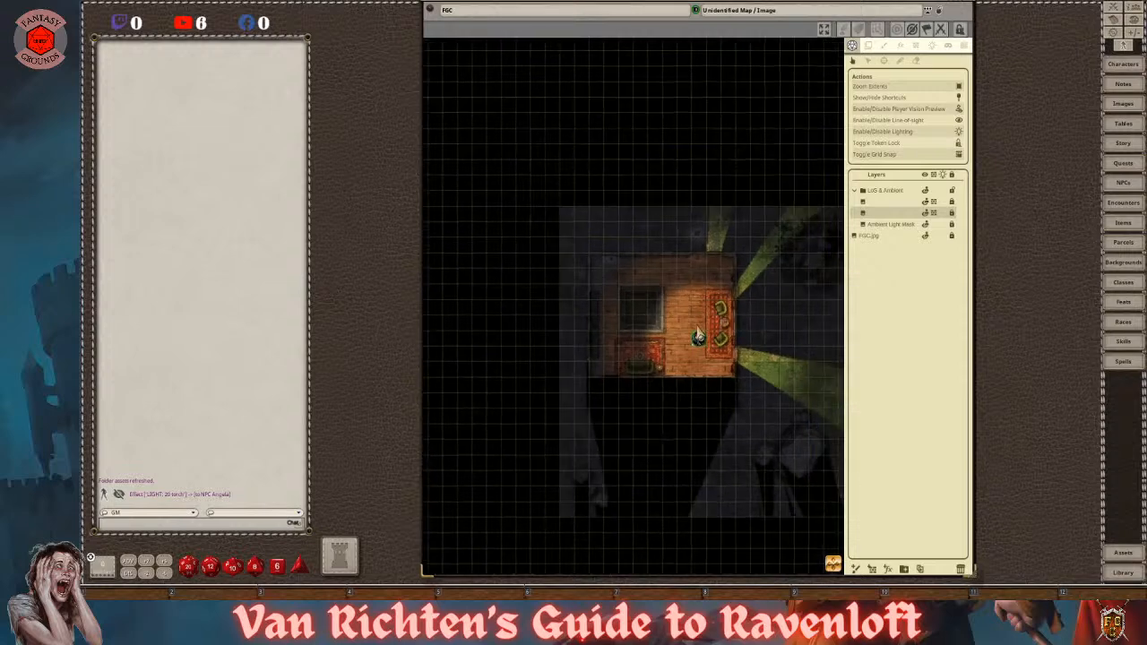
{"action": "scroll", "coordinate": [697, 334], "scroll_direction": "up", "scroll_amount": 2}
{"action": "scroll", "coordinate": [697, 333], "scroll_direction": "up", "scroll_amount": 2}
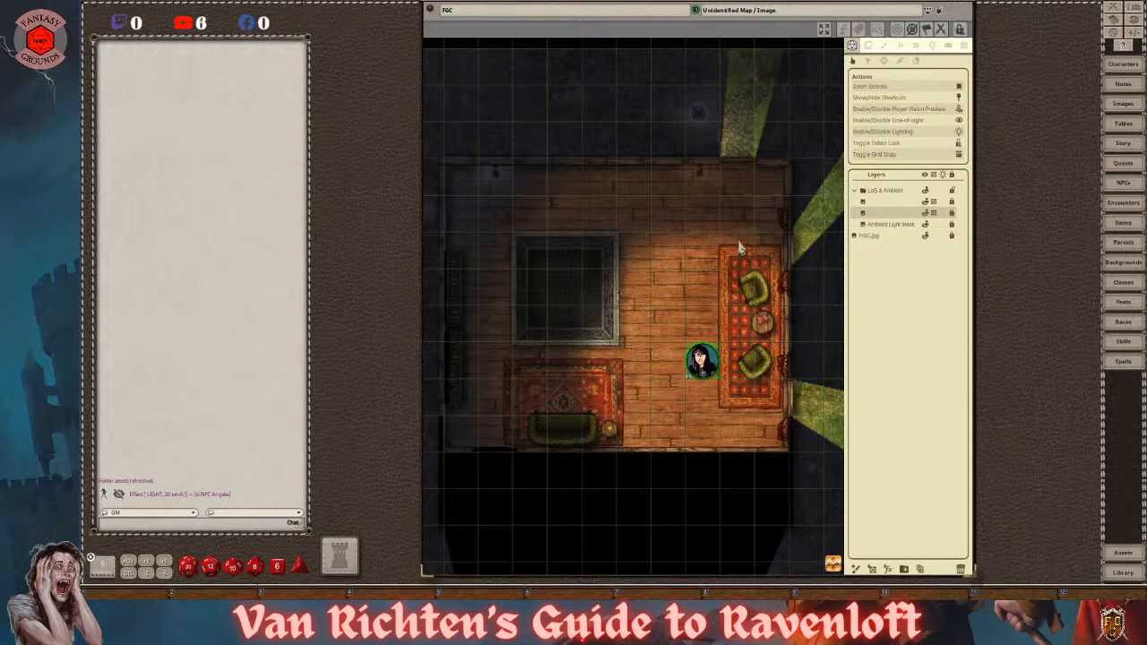
{"action": "left_click", "coordinate": [739, 164]}
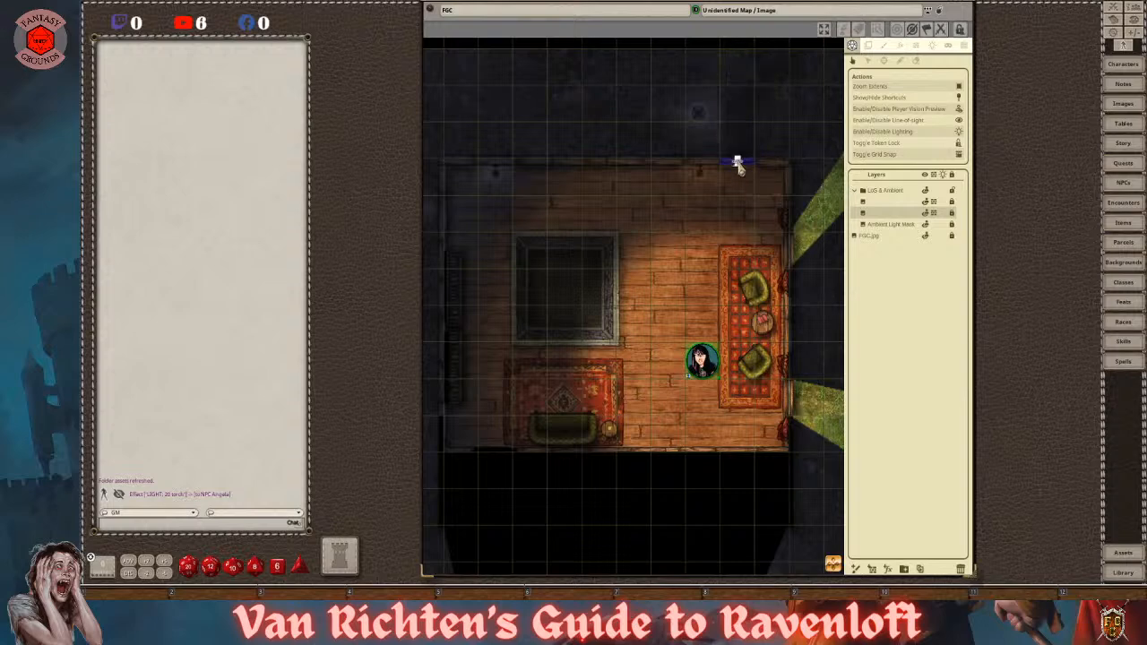
{"action": "scroll", "coordinate": [699, 270], "scroll_direction": "down", "scroll_amount": 3}
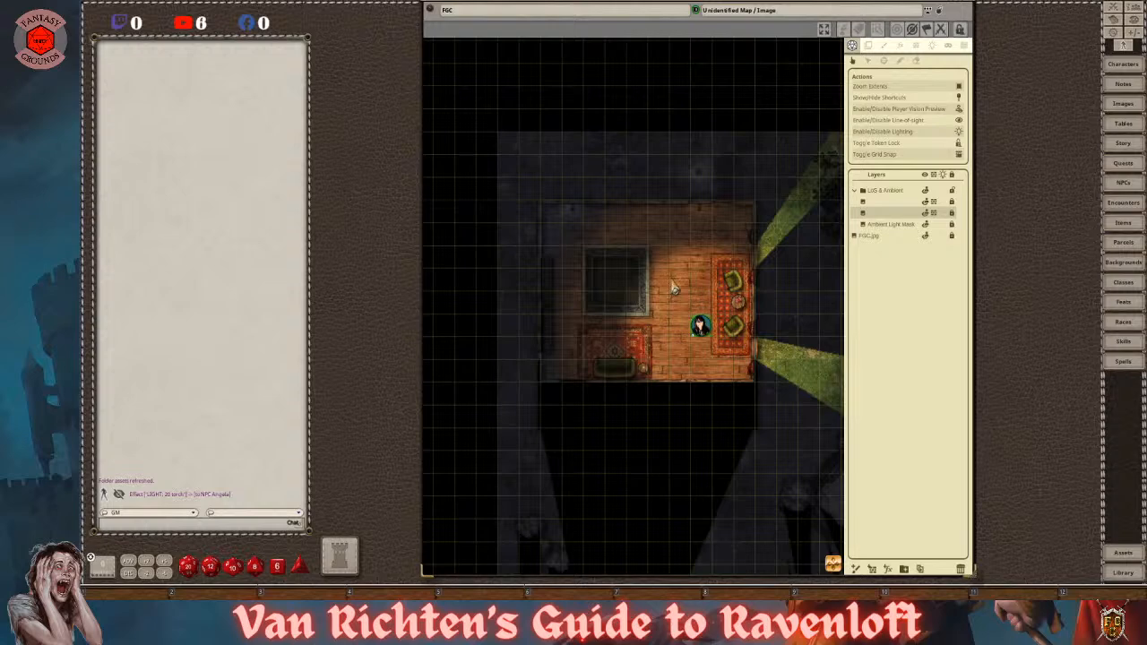
{"action": "scroll", "coordinate": [674, 287], "scroll_direction": "up", "scroll_amount": 1}
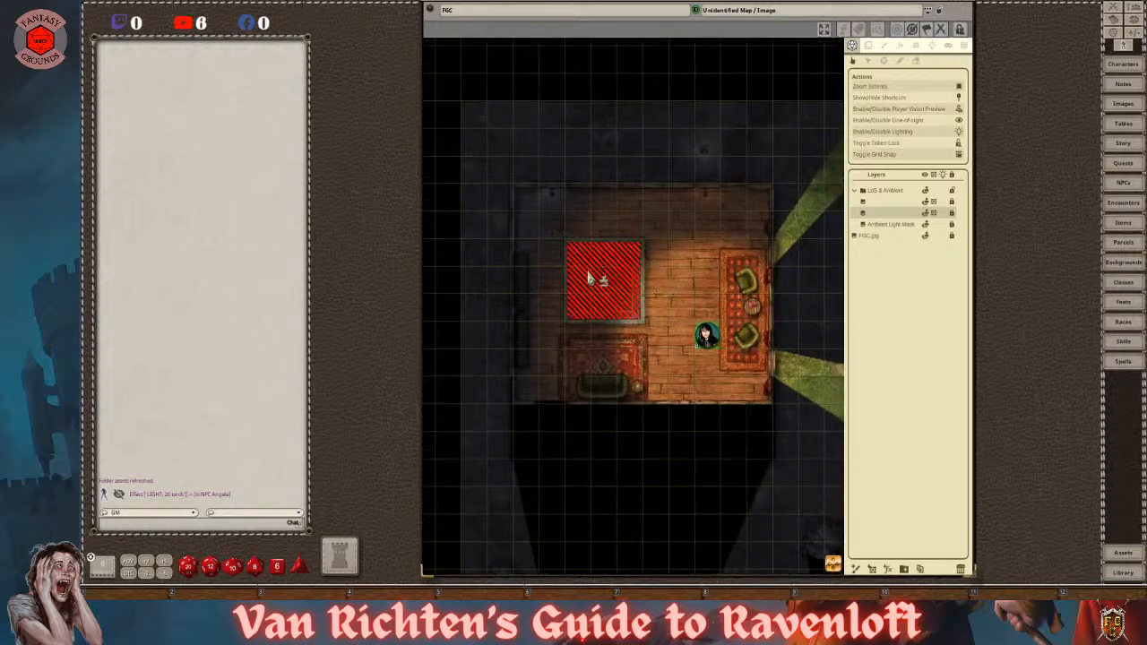
- Move the NPC token northwest to the east edge of the stone pit and inspect the pit's terrain occluder
{"action": "left_click_drag", "start_coordinate": [707, 334], "coordinate": [655, 281]}
{"action": "scroll", "coordinate": [597, 290], "scroll_direction": "up", "scroll_amount": 5}
{"action": "scroll", "coordinate": [594, 294], "scroll_direction": "down", "scroll_amount": 2}
{"action": "scroll", "coordinate": [594, 295], "scroll_direction": "down", "scroll_amount": 3}
{"action": "scroll", "coordinate": [606, 303], "scroll_direction": "up", "scroll_amount": 5}
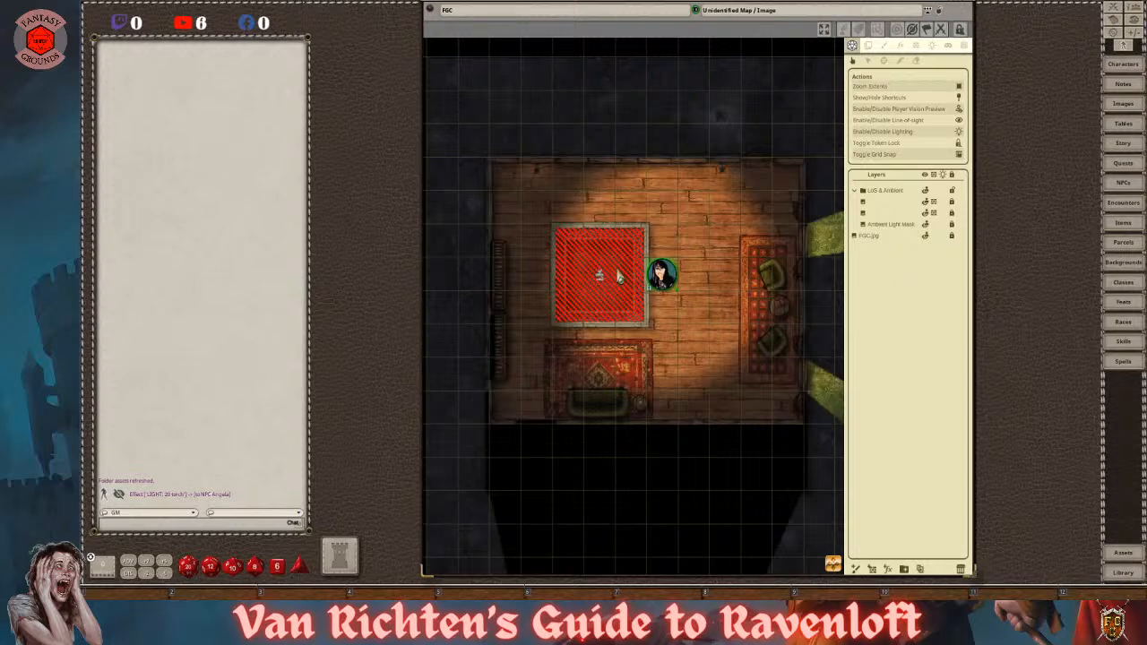
{"action": "scroll", "coordinate": [640, 313], "scroll_direction": "up", "scroll_amount": 3}
- Move the NPC token east beside the northern armchair and inspect the room's lighting
{"action": "left_click_drag", "start_coordinate": [651, 279], "coordinate": [758, 276]}
{"action": "scroll", "coordinate": [690, 287], "scroll_direction": "down", "scroll_amount": 5}
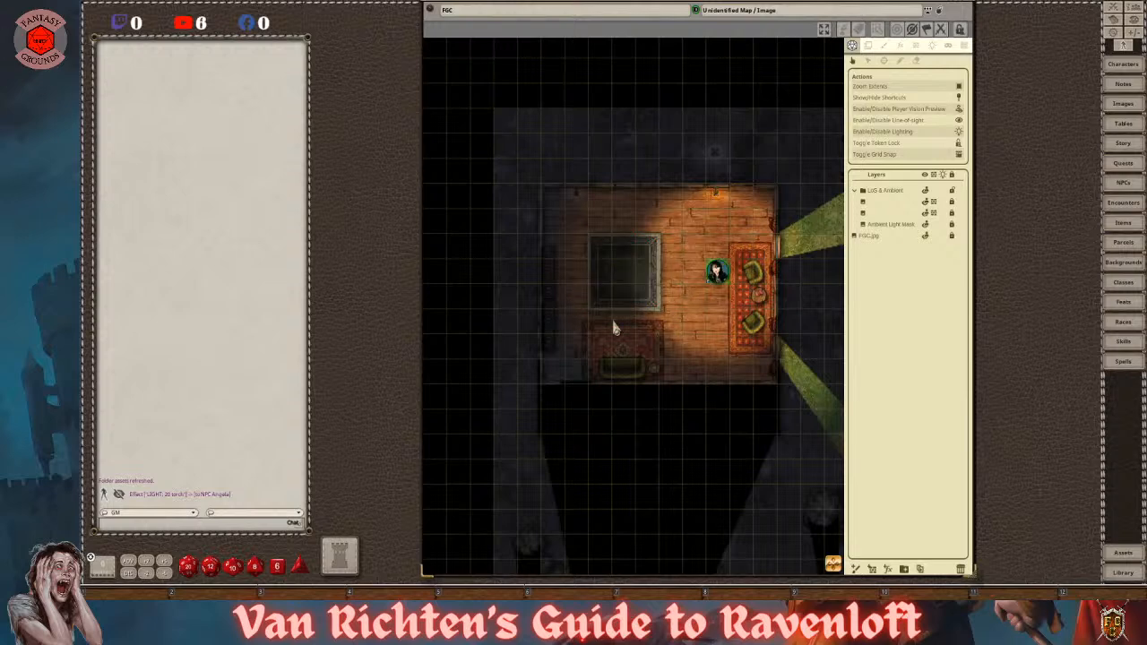
{"action": "scroll", "coordinate": [610, 327], "scroll_direction": "up", "scroll_amount": 3}
{"action": "scroll", "coordinate": [681, 352], "scroll_direction": "down", "scroll_amount": 3}
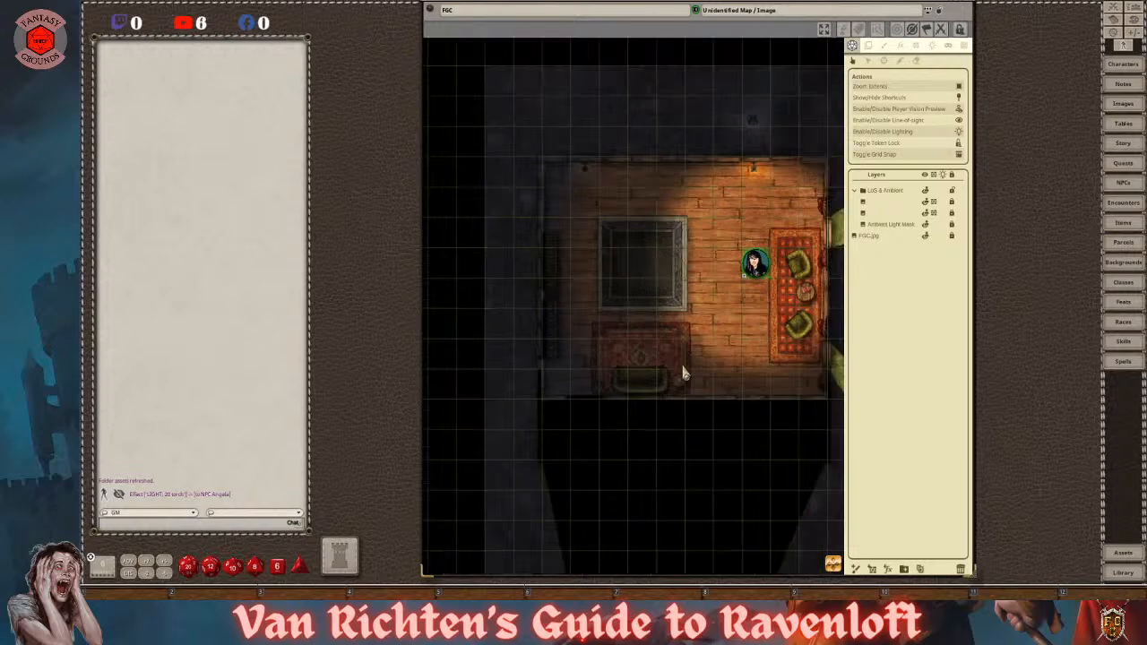
- Move the NPC token to the room's southwest corner beside the sofa rug, and open and close the south door there
{"action": "scroll", "coordinate": [616, 399], "scroll_direction": "up", "scroll_amount": 3}
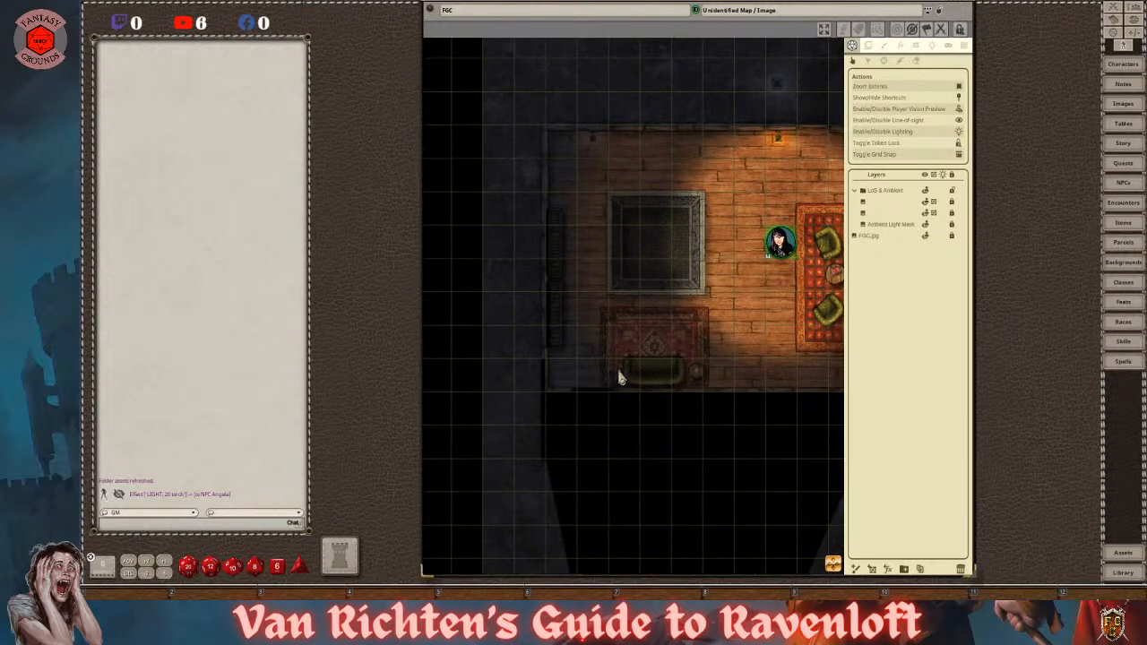
{"action": "left_click_drag", "start_coordinate": [780, 242], "coordinate": [593, 412]}
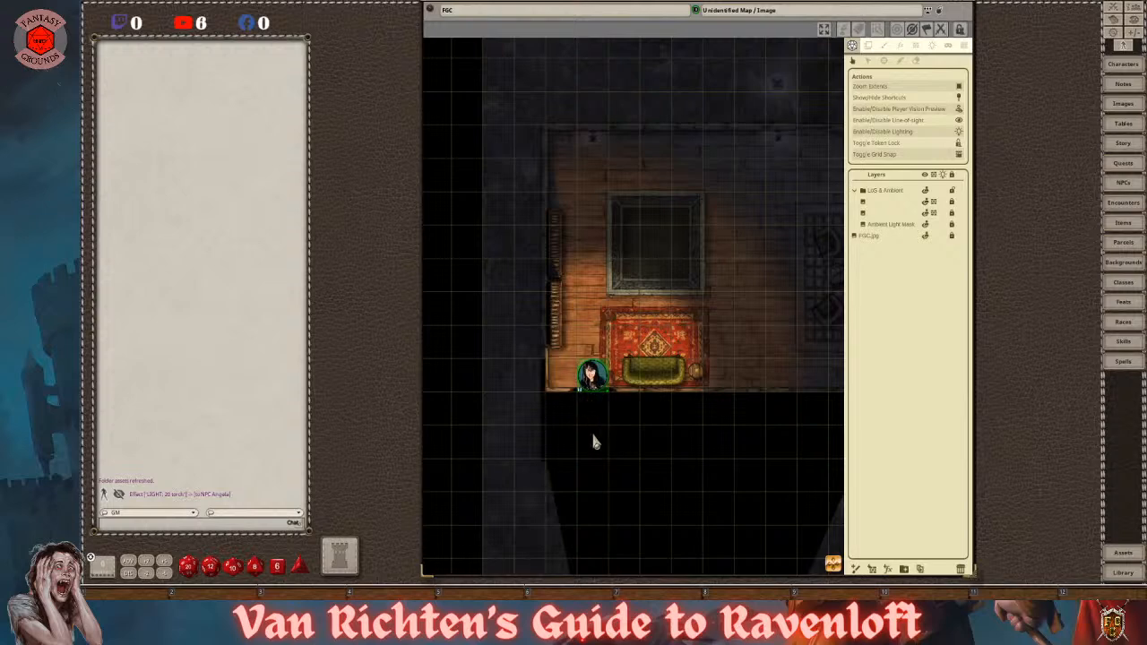
{"action": "scroll", "coordinate": [600, 431], "scroll_direction": "up", "scroll_amount": 4}
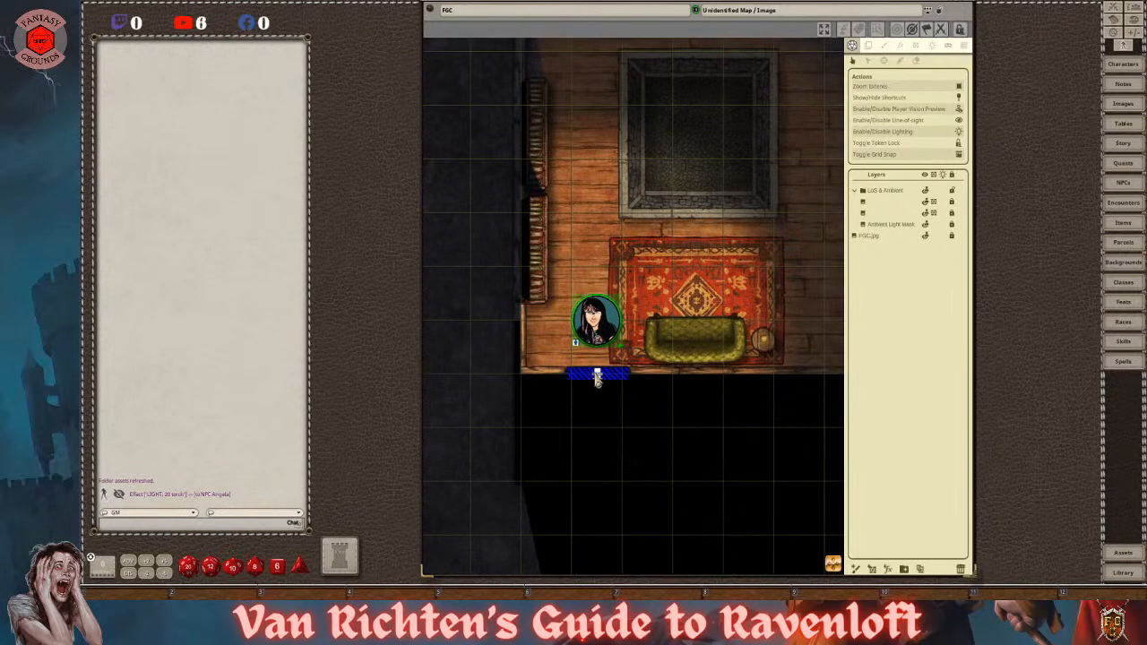
{"action": "double_click", "coordinate": [597, 376]}
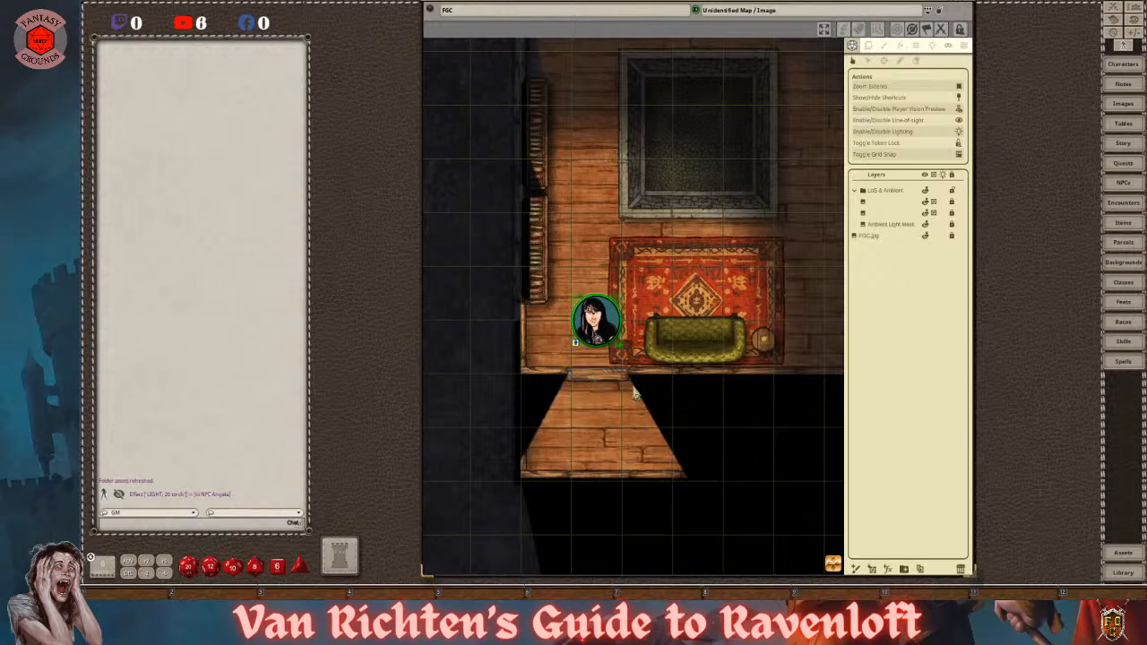
{"action": "double_click", "coordinate": [599, 377]}
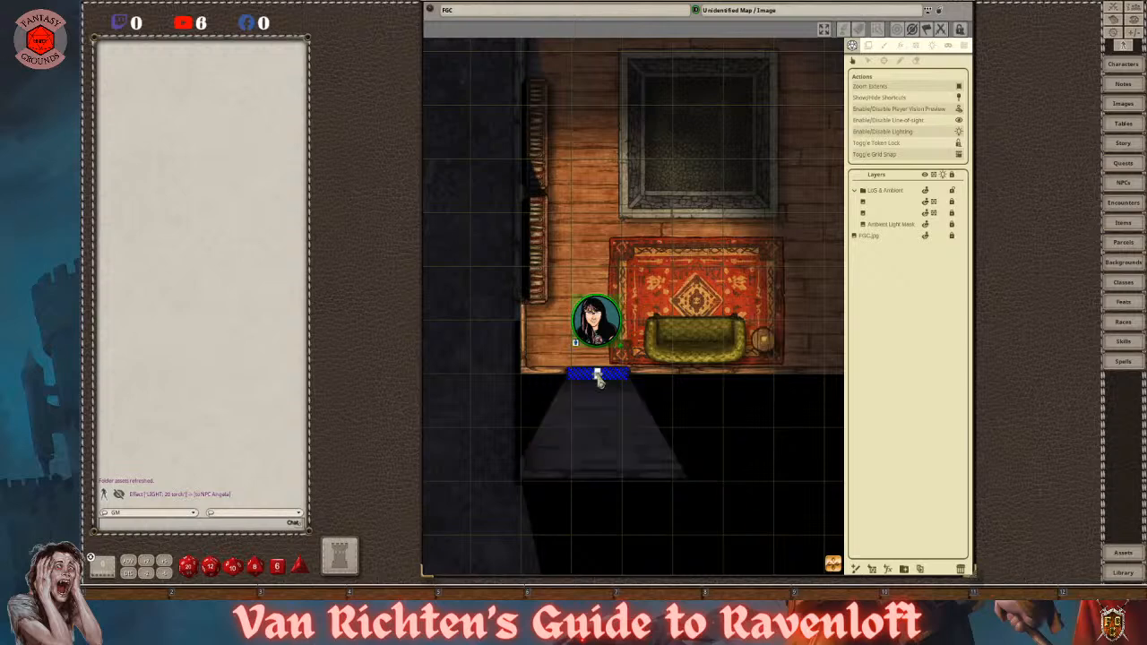
{"action": "left_click", "coordinate": [599, 378]}
{"action": "left_click", "coordinate": [598, 378]}
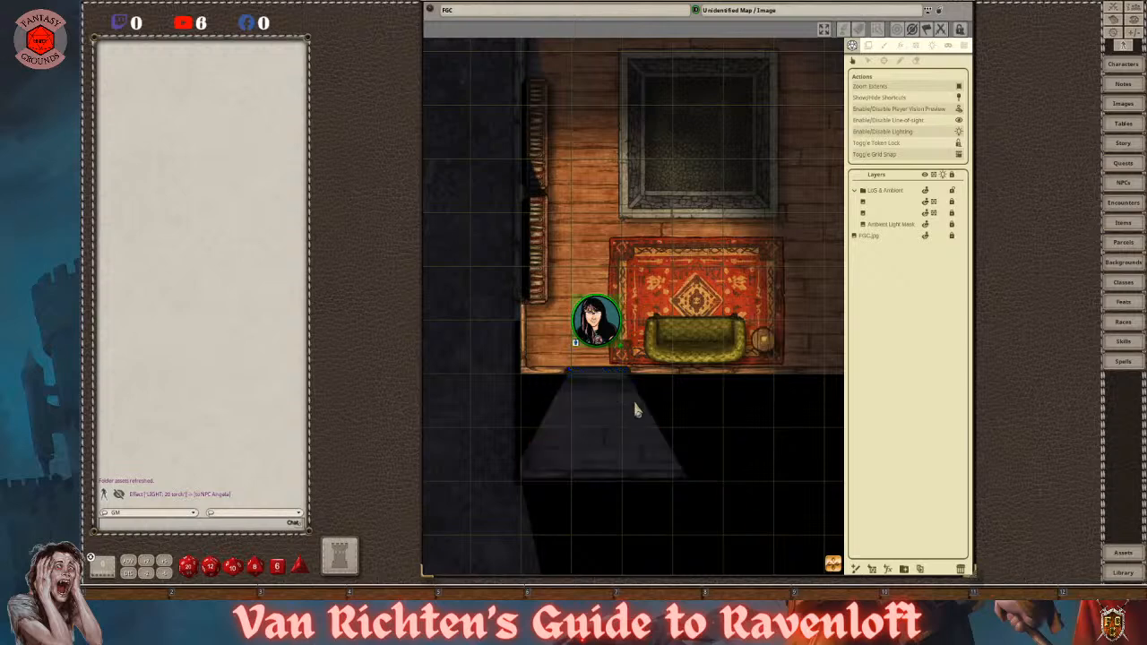
- Move the NPC token slightly north of the south door and reopen that door to light the room beyond
{"action": "left_click_drag", "start_coordinate": [596, 321], "coordinate": [596, 293]}
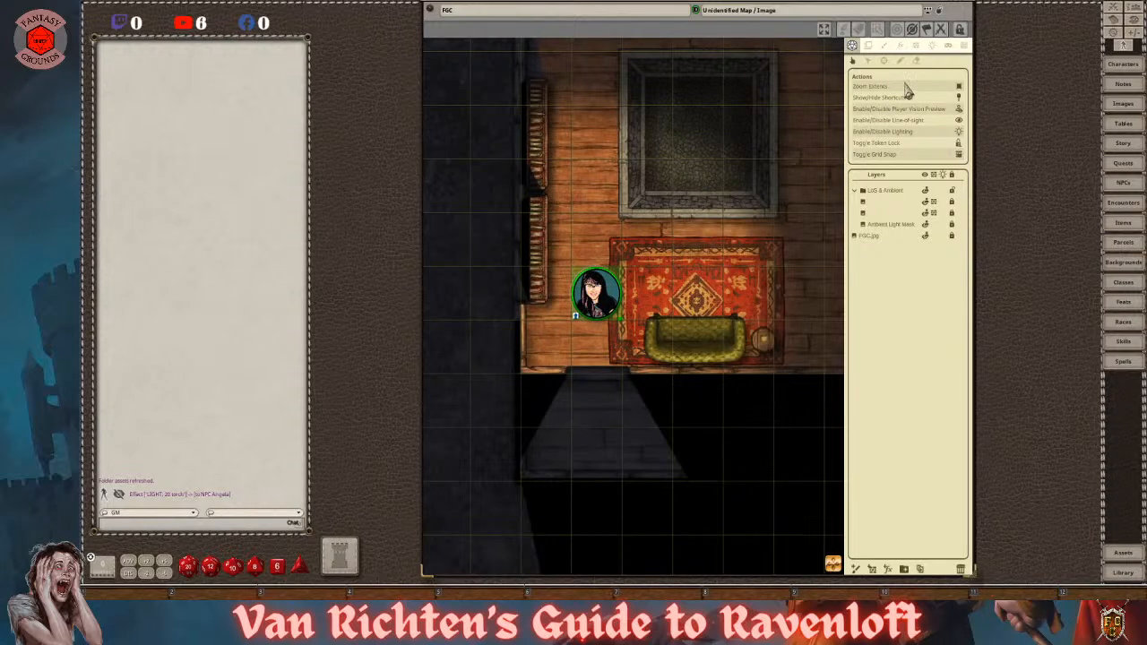
{"action": "scroll", "coordinate": [645, 318], "scroll_direction": "up", "scroll_amount": 3}
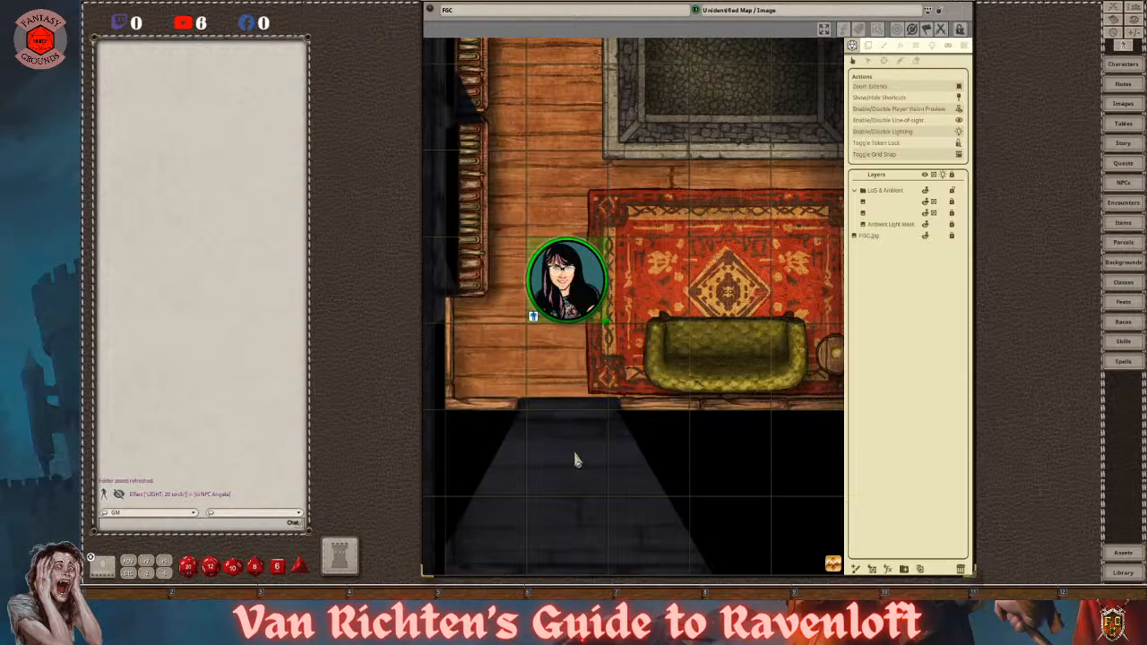
{"action": "scroll", "coordinate": [577, 459], "scroll_direction": "down", "scroll_amount": 3}
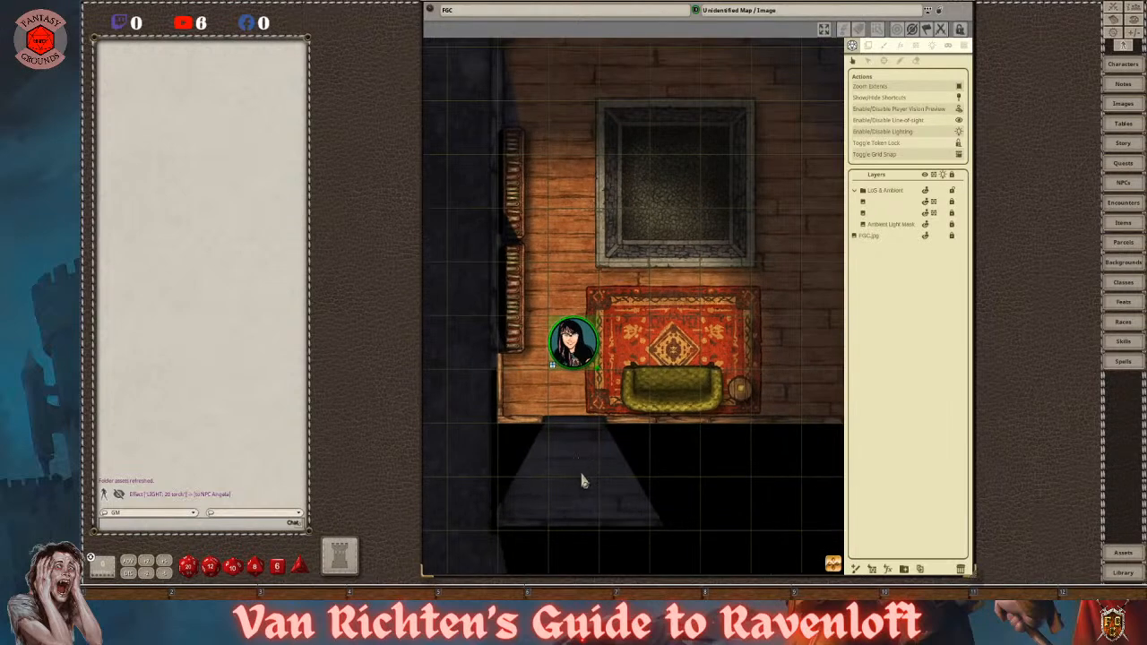
{"action": "scroll", "coordinate": [580, 472], "scroll_direction": "down", "scroll_amount": 1}
{"action": "left_click_drag", "start_coordinate": [832, 566], "coordinate": [663, 592]}
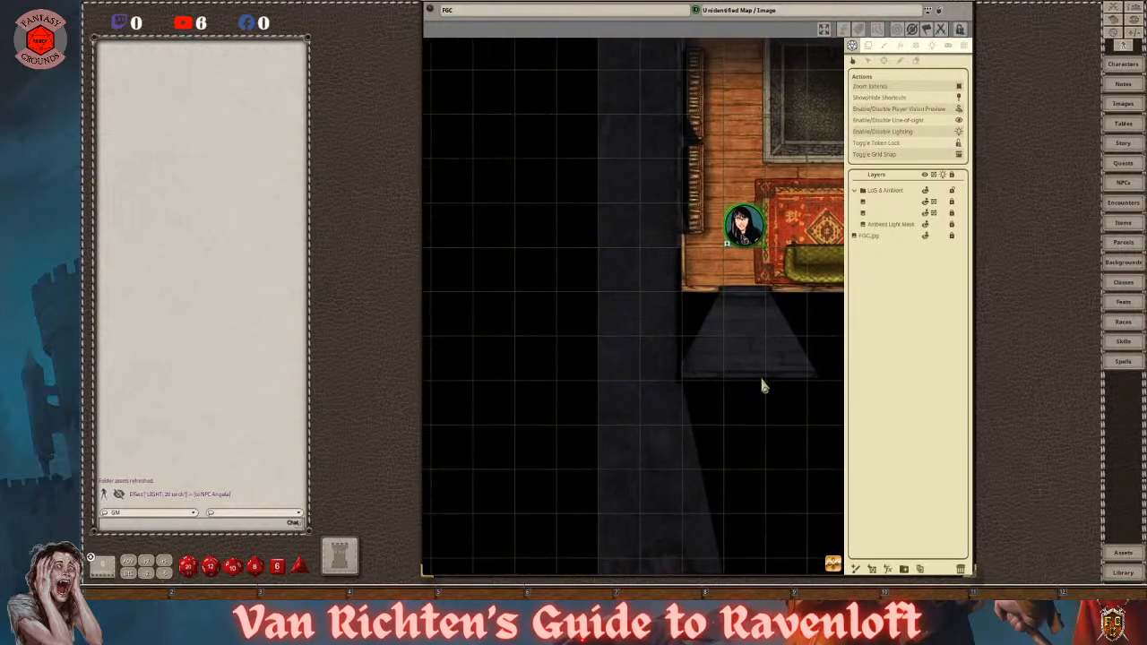
{"action": "double_click", "coordinate": [749, 297]}
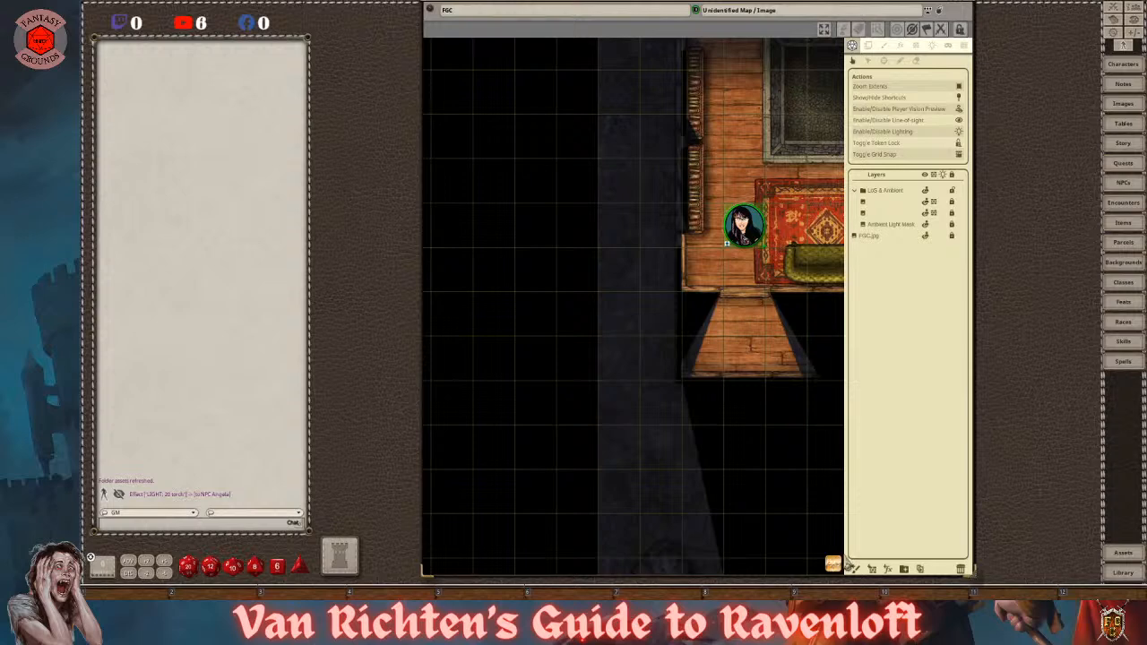
{"action": "left_click_drag", "start_coordinate": [751, 256], "coordinate": [527, 332]}
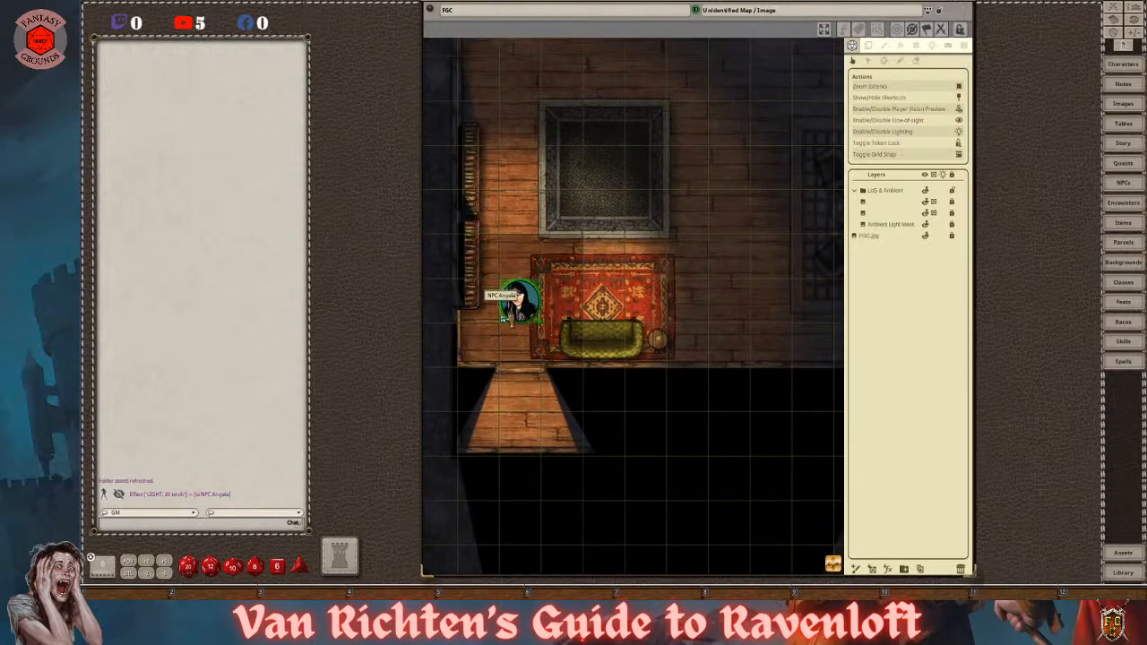
- Move the NPC token slightly west toward the bookshelves to change its view through the open south door
{"action": "scroll", "coordinate": [534, 394], "scroll_direction": "down", "scroll_amount": 3}
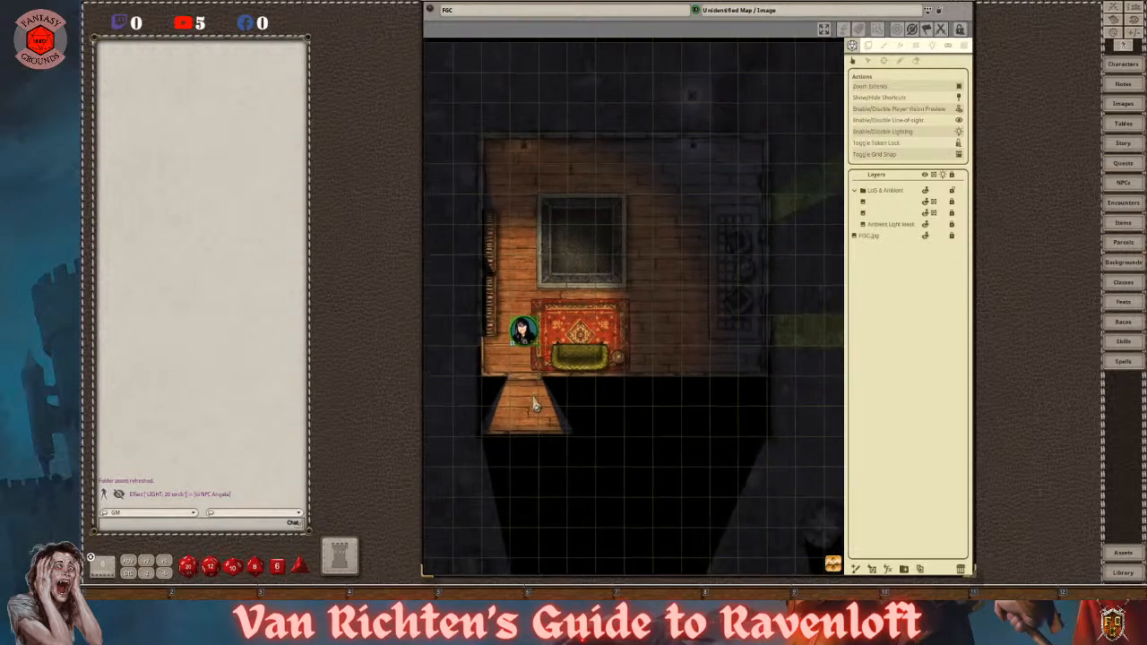
{"action": "mouse_move", "coordinate": [523, 330]}
{"action": "left_mouse_down"}
{"action": "mouse_move", "coordinate": [520, 405]}
{"action": "mouse_move", "coordinate": [704, 404]}
{"action": "mouse_move", "coordinate": [556, 394]}
{"action": "mouse_move", "coordinate": [543, 348]}
{"action": "mouse_move", "coordinate": [510, 330]}
{"action": "left_mouse_up"}
{"action": "scroll", "coordinate": [545, 399], "scroll_direction": "up", "scroll_amount": 3}
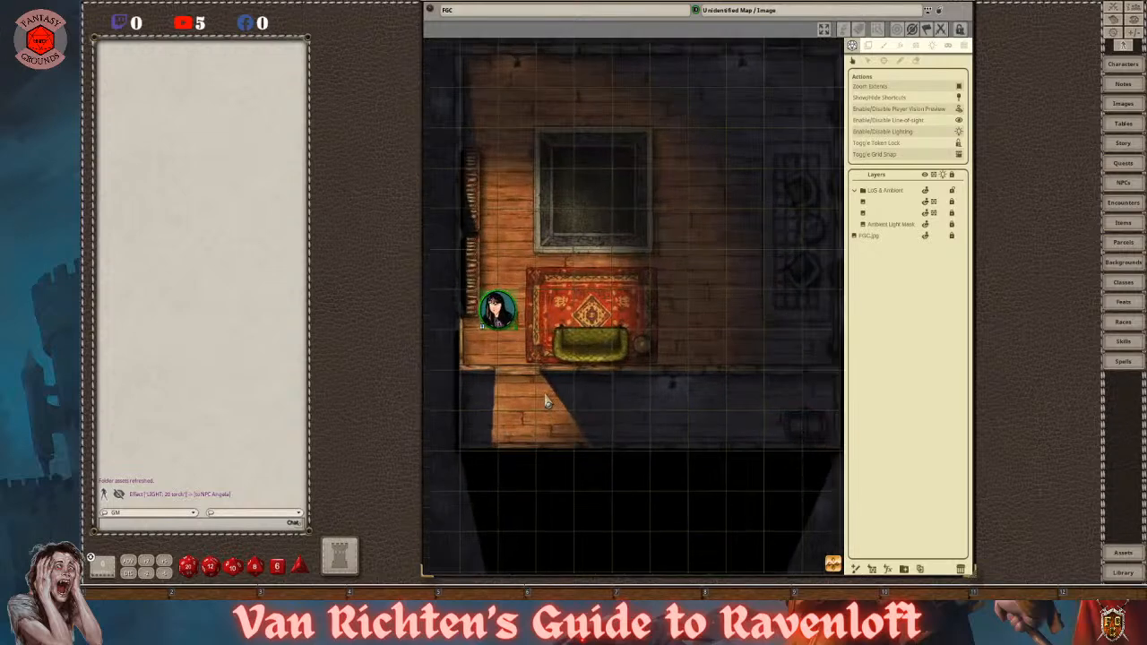
- Move the NPC token onto the green sofa and inspect the light and line of sight across the house and yard
{"action": "left_click_drag", "start_coordinate": [469, 258], "coordinate": [622, 295]}
{"action": "scroll", "coordinate": [683, 335], "scroll_direction": "down", "scroll_amount": 2}
{"action": "scroll", "coordinate": [685, 335], "scroll_direction": "down", "scroll_amount": 2}
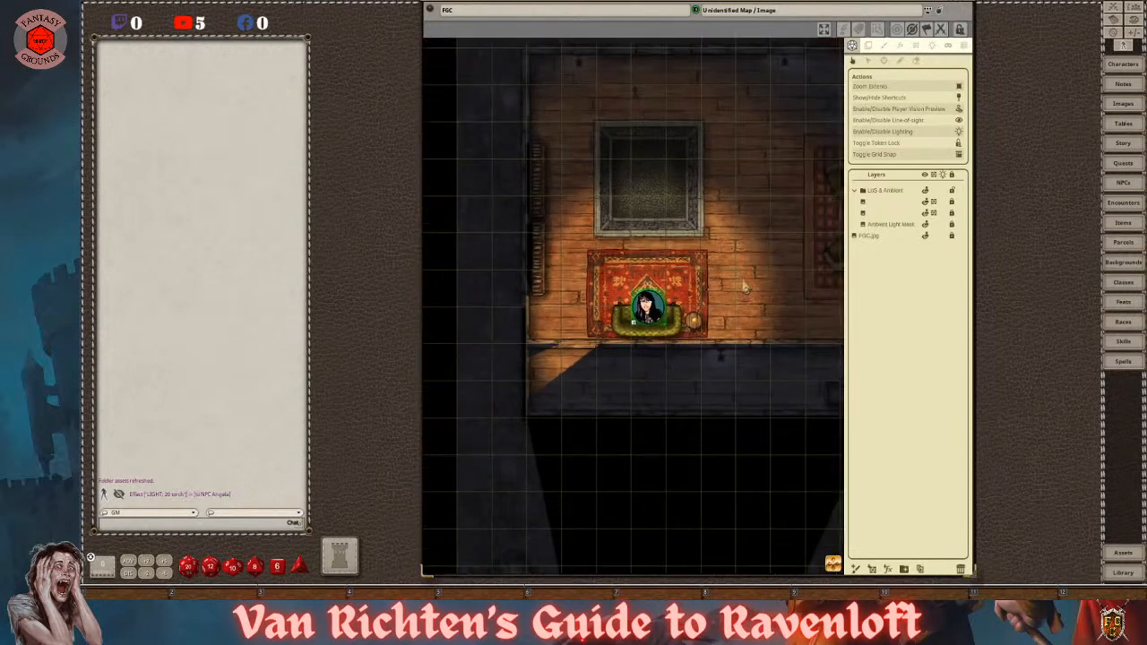
{"action": "scroll", "coordinate": [701, 237], "scroll_direction": "up", "scroll_amount": 2}
{"action": "scroll", "coordinate": [699, 269], "scroll_direction": "down", "scroll_amount": 3}
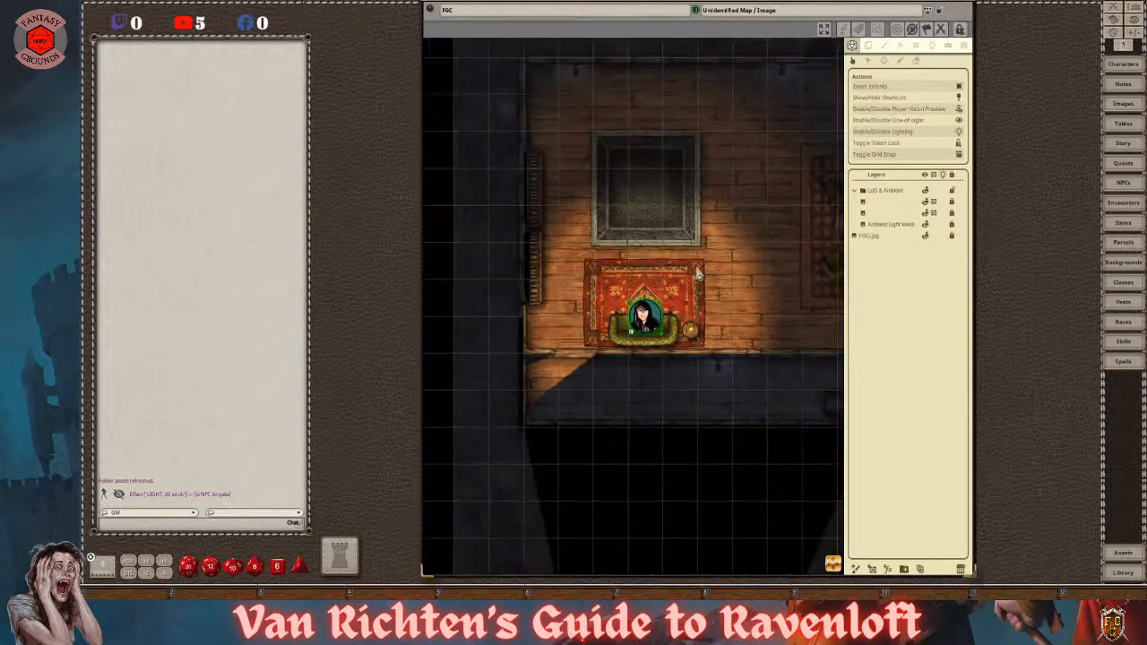
{"action": "scroll", "coordinate": [699, 288], "scroll_direction": "down", "scroll_amount": 1}
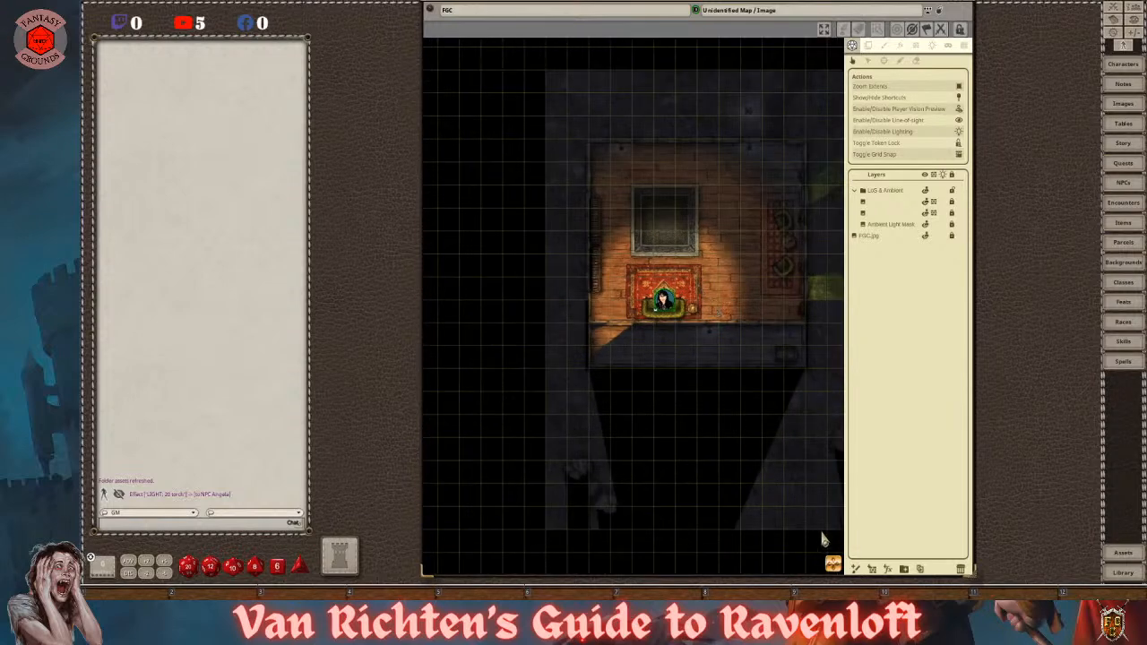
{"action": "left_click_drag", "start_coordinate": [833, 562], "coordinate": [856, 540]}
{"action": "scroll", "coordinate": [672, 412], "scroll_direction": "down", "scroll_amount": 1}
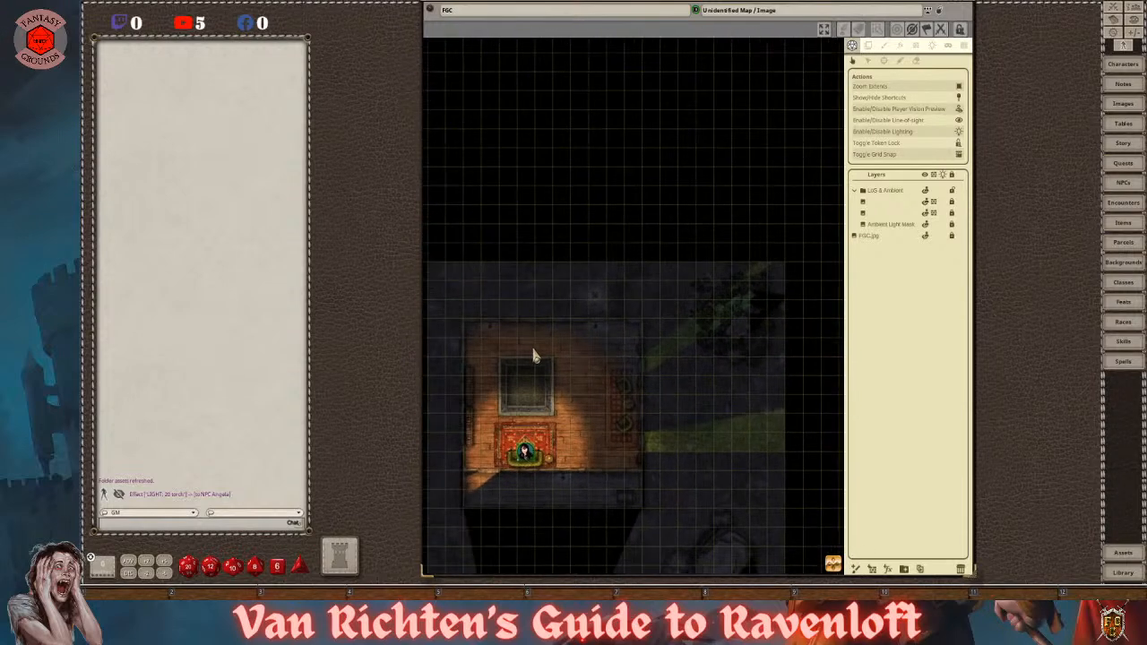
{"action": "scroll", "coordinate": [566, 323], "scroll_direction": "up", "scroll_amount": 1}
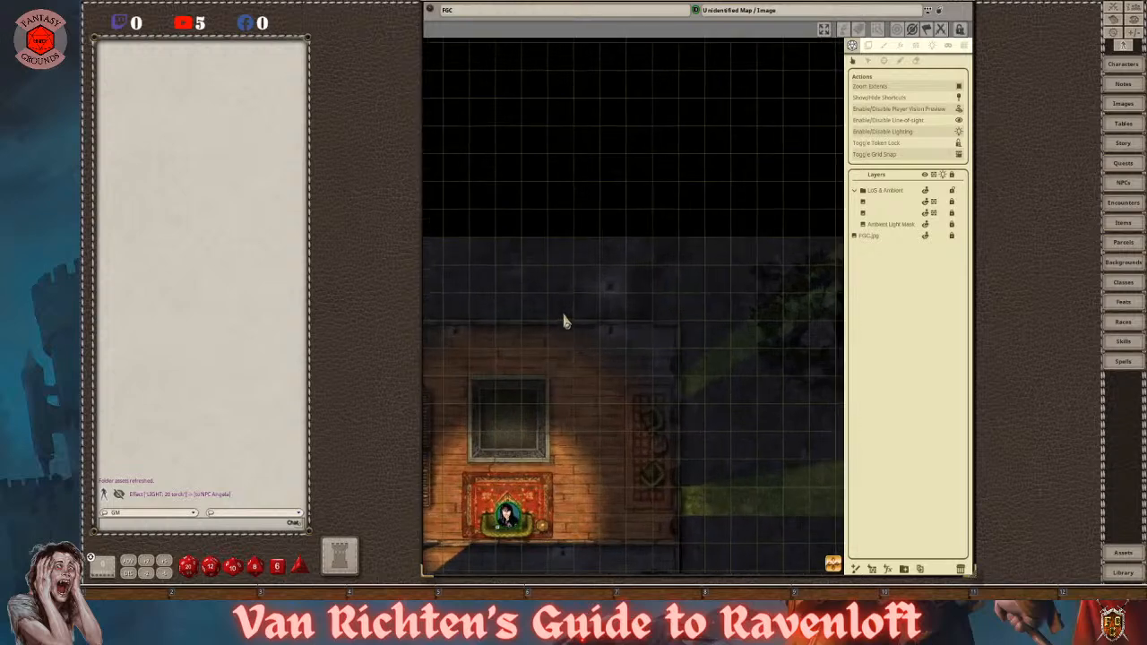
- Turn off the player vision preview and place a Lamp preset light on the brazier north of the house
{"action": "left_click", "coordinate": [959, 109]}
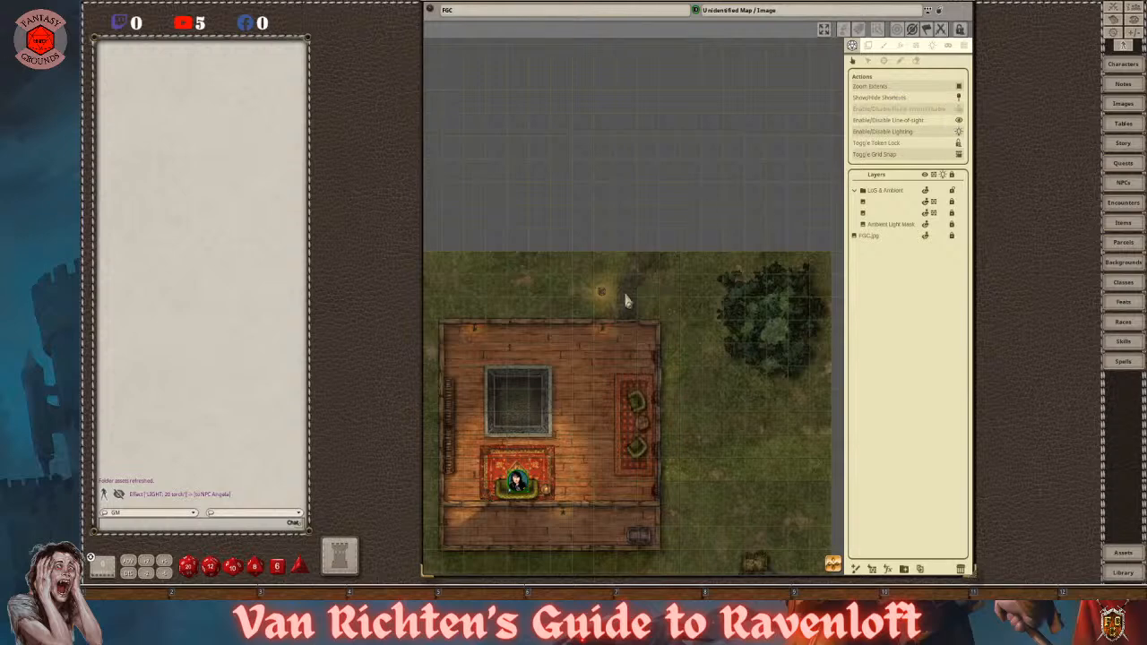
{"action": "scroll", "coordinate": [625, 305], "scroll_direction": "up", "scroll_amount": 1}
{"action": "scroll", "coordinate": [624, 305], "scroll_direction": "up", "scroll_amount": 5}
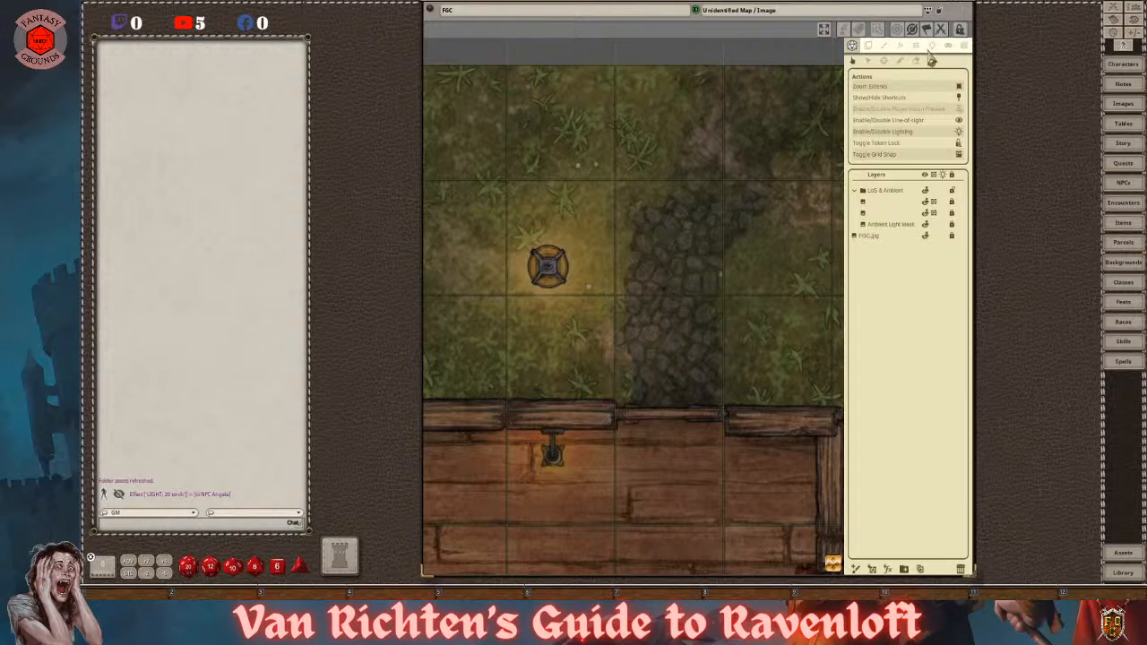
{"action": "left_click", "coordinate": [933, 46]}
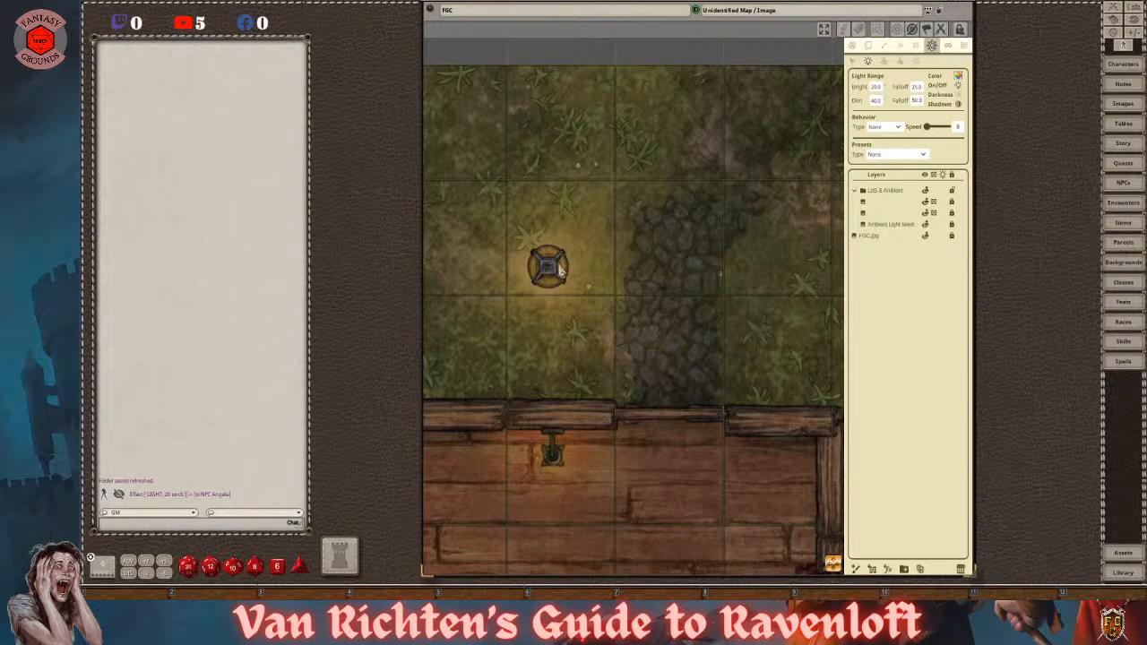
{"action": "left_click", "coordinate": [924, 154]}
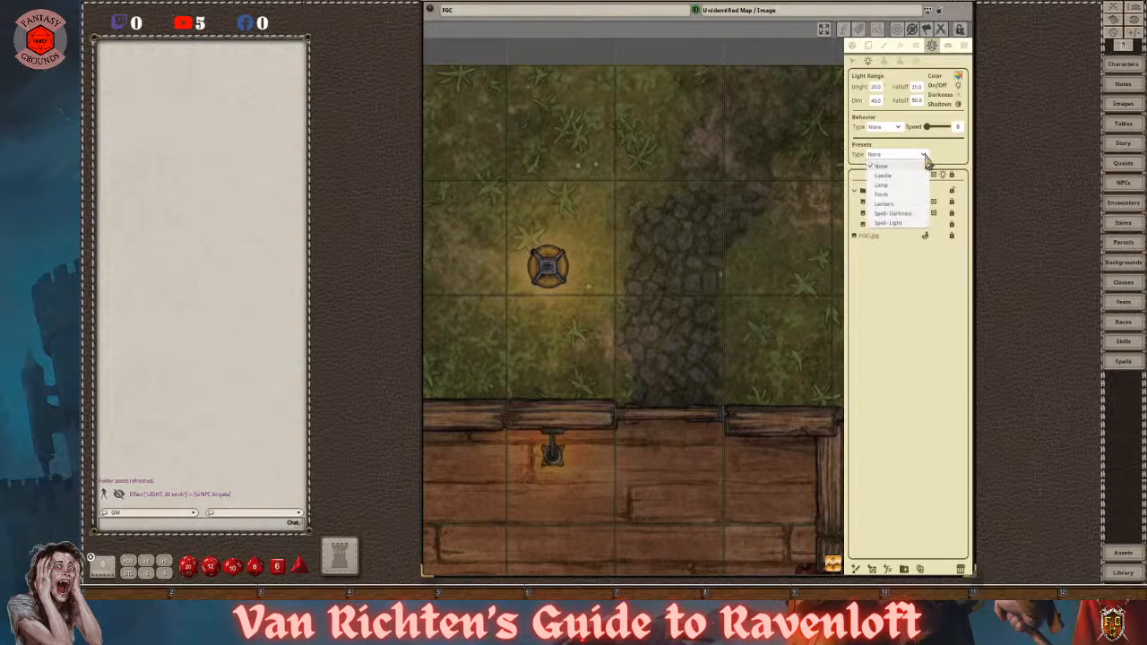
{"action": "left_click", "coordinate": [885, 186]}
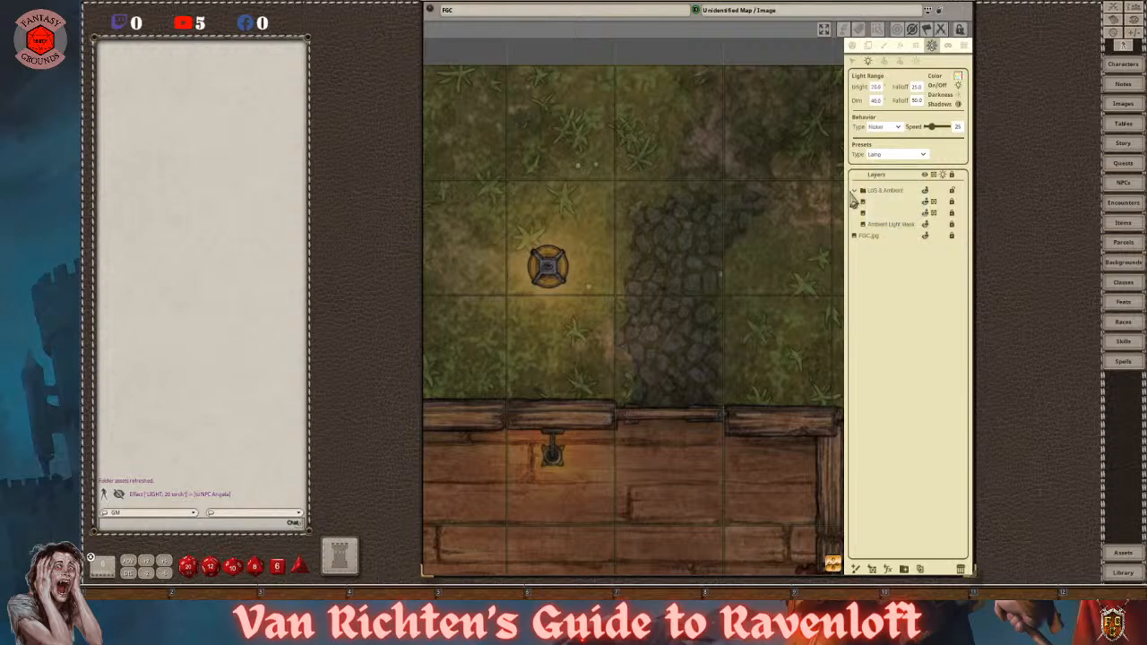
{"action": "left_click", "coordinate": [547, 273]}
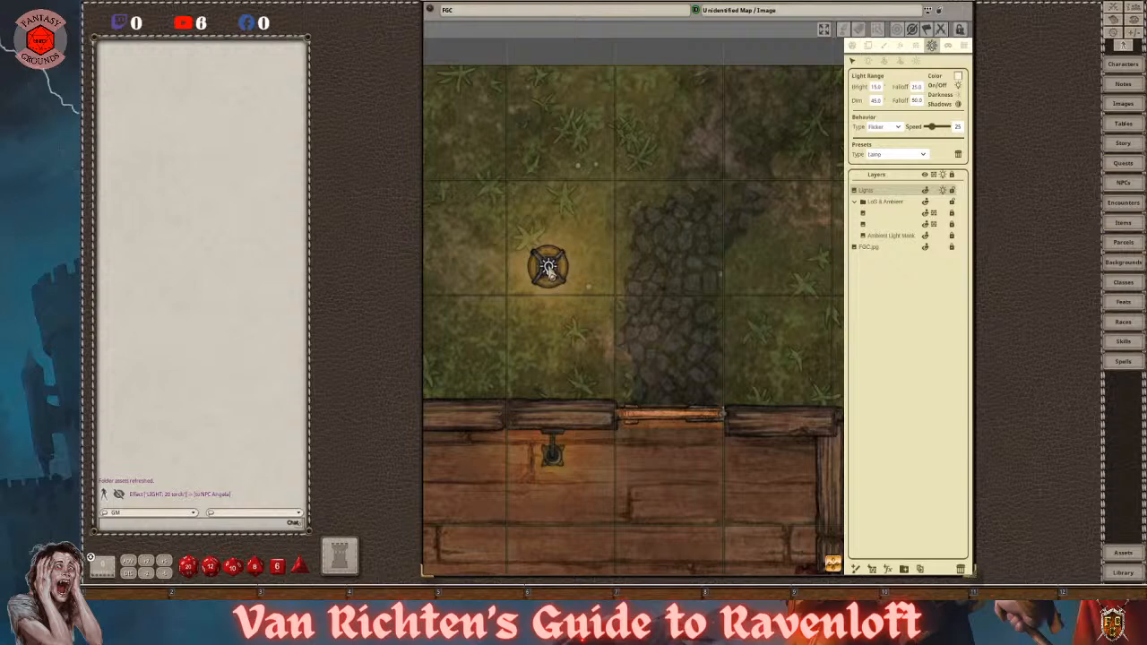
- Set the brazier light's flicker animation speed to 22
{"action": "scroll", "coordinate": [566, 288], "scroll_direction": "down", "scroll_amount": 2}
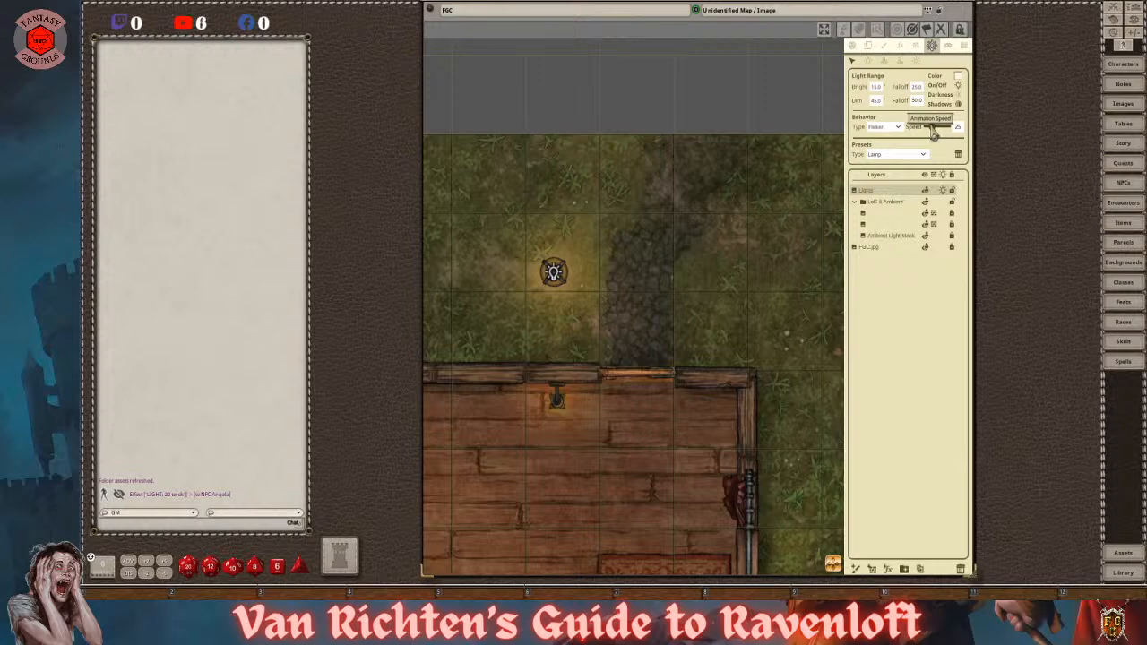
{"action": "left_click_drag", "start_coordinate": [934, 132], "coordinate": [934, 135]}
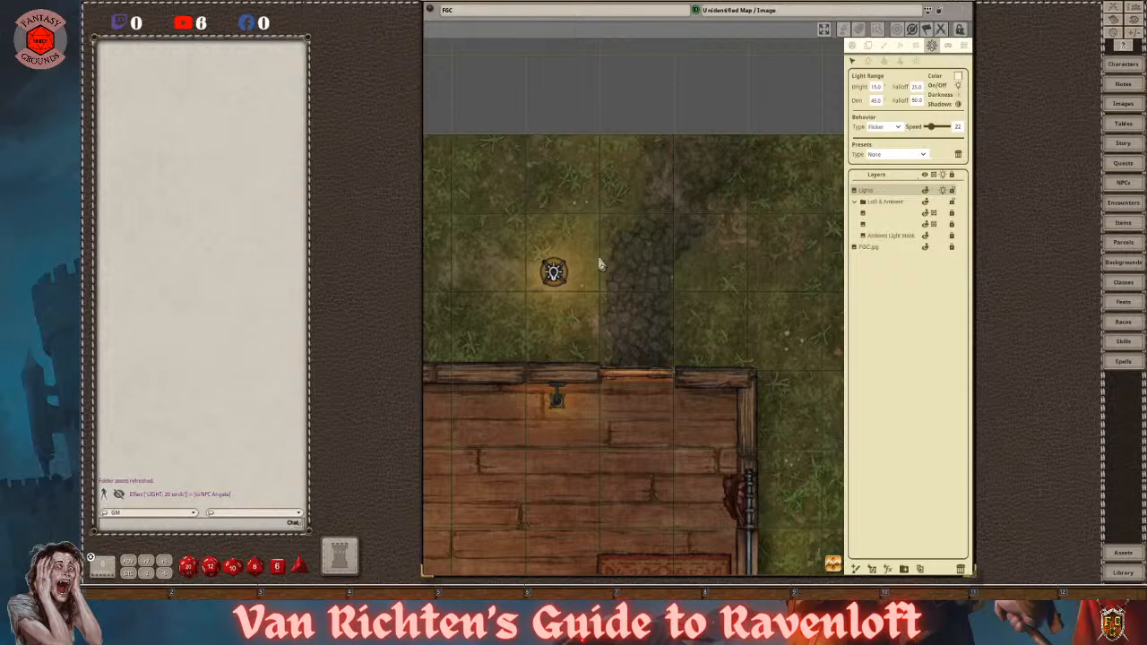
{"action": "scroll", "coordinate": [567, 280], "scroll_direction": "up", "scroll_amount": 5}
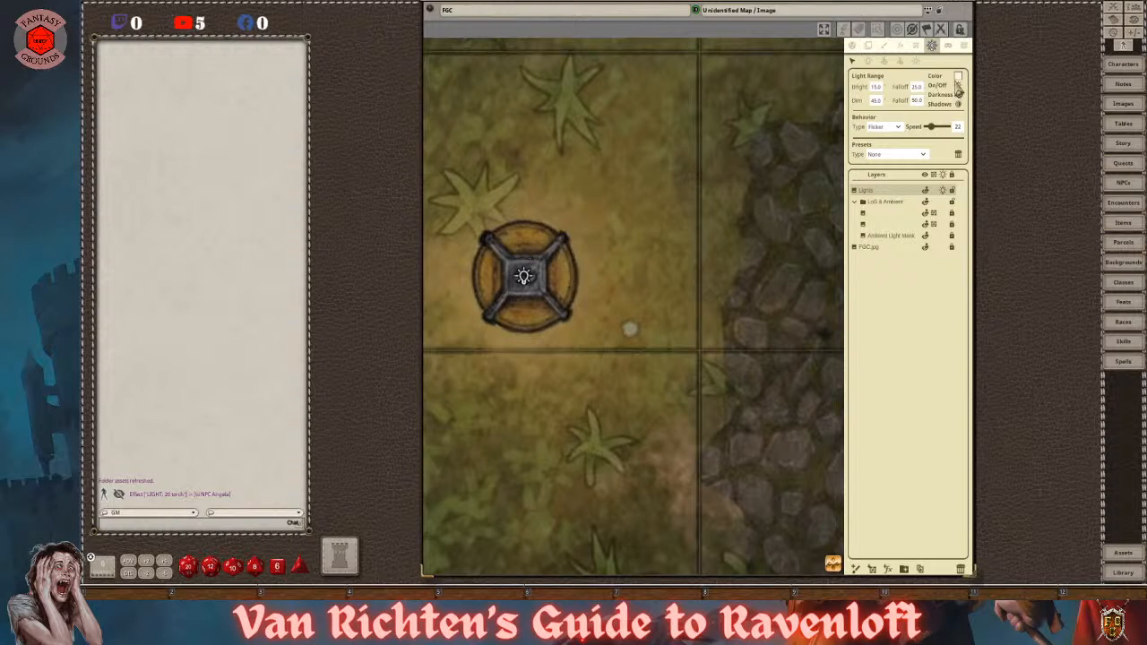
- Change the brazier light's color to a partly transparent pale yellow
{"action": "left_click", "coordinate": [958, 77]}
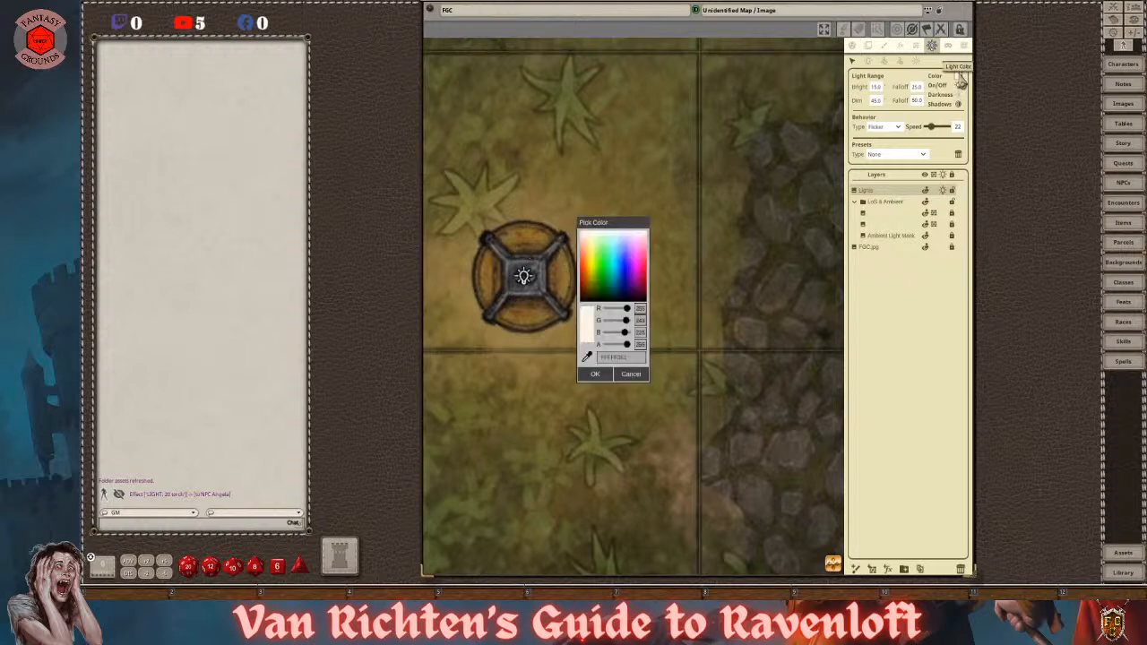
{"action": "left_click", "coordinate": [587, 357]}
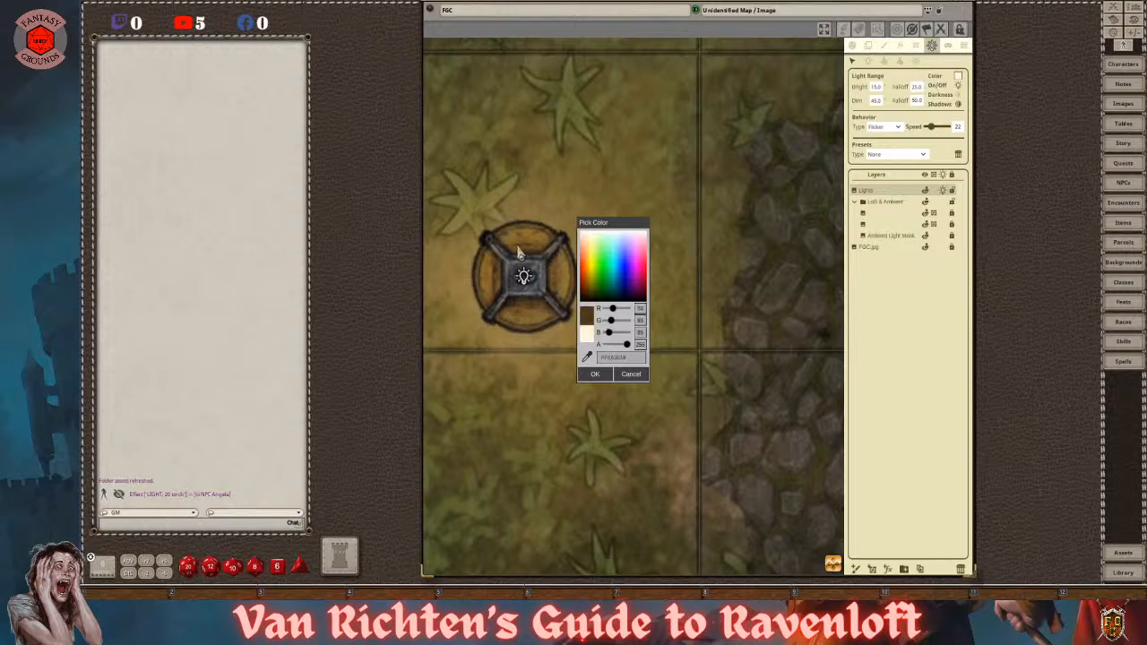
{"action": "left_click", "coordinate": [594, 262]}
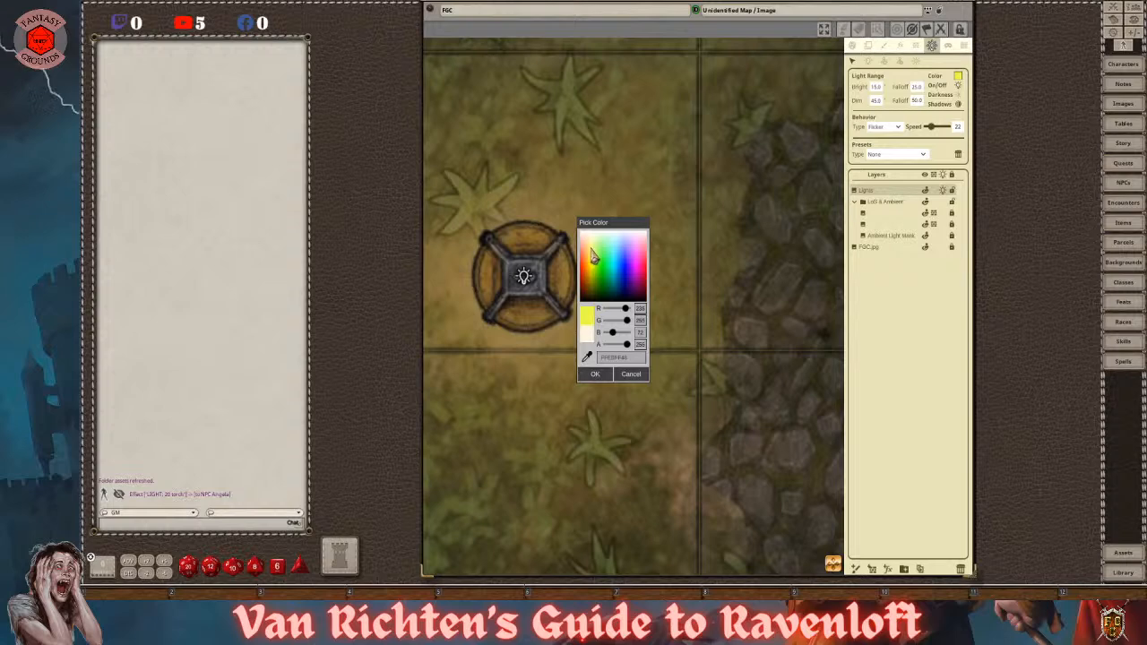
{"action": "left_click", "coordinate": [589, 259]}
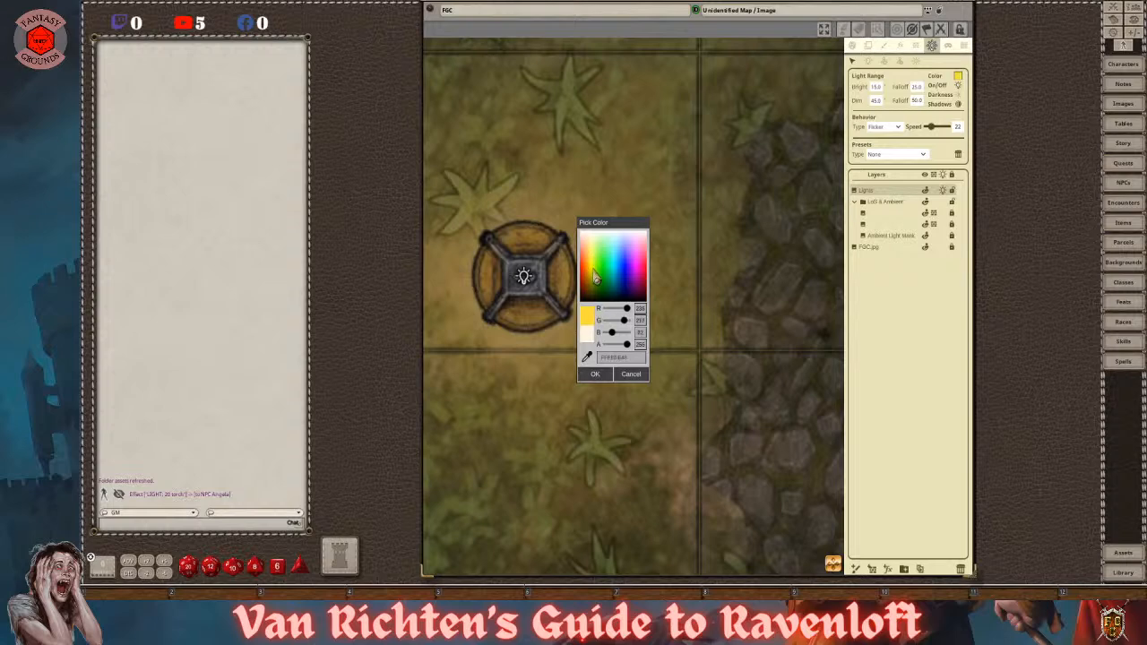
{"action": "left_click", "coordinate": [594, 256]}
{"action": "left_click_drag", "start_coordinate": [627, 345], "coordinate": [625, 345]}
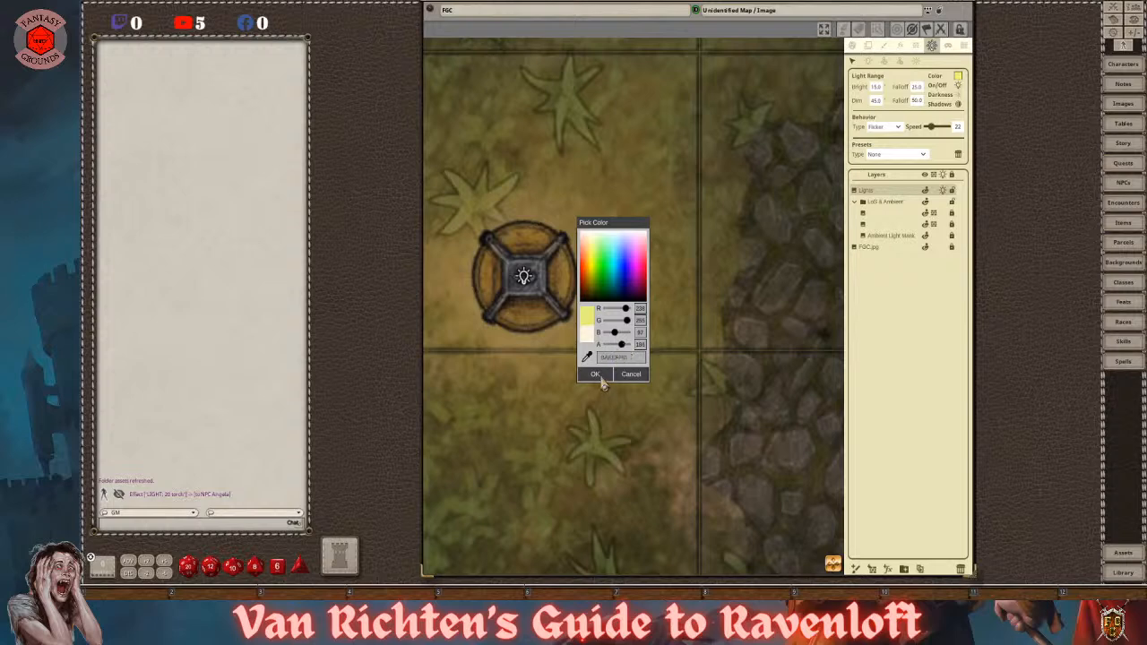
{"action": "left_click", "coordinate": [595, 374]}
{"action": "scroll", "coordinate": [627, 371], "scroll_direction": "down", "scroll_amount": 5}
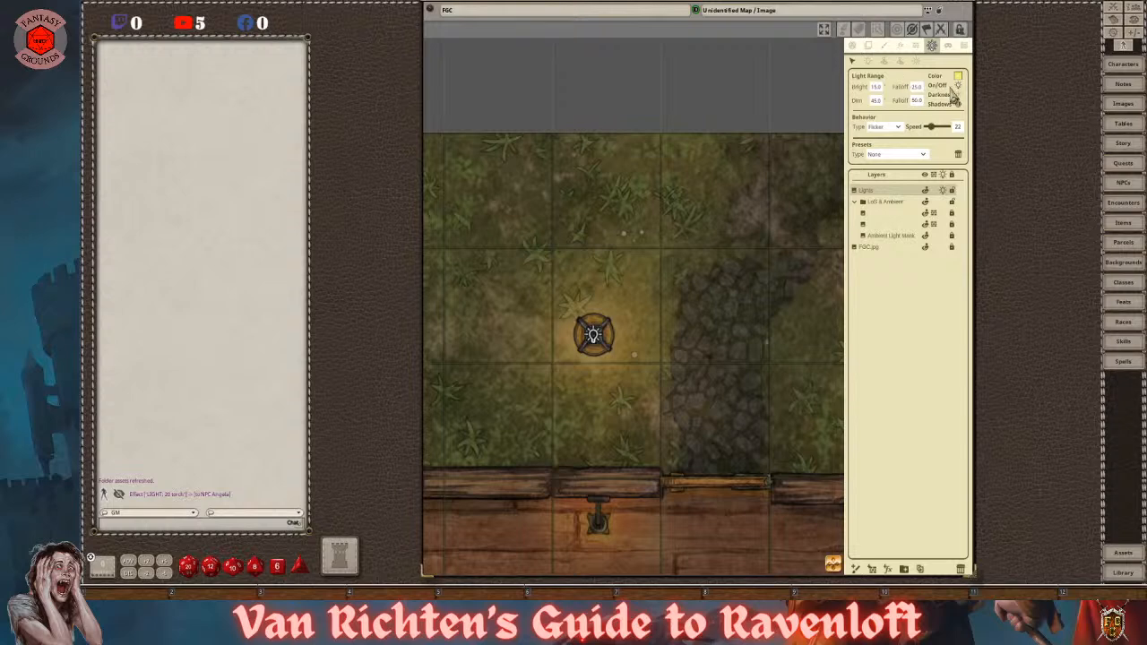
- Preview the player's vision with line of sight toggled, and recheck the brazier light's settings
{"action": "left_click", "coordinate": [853, 46]}
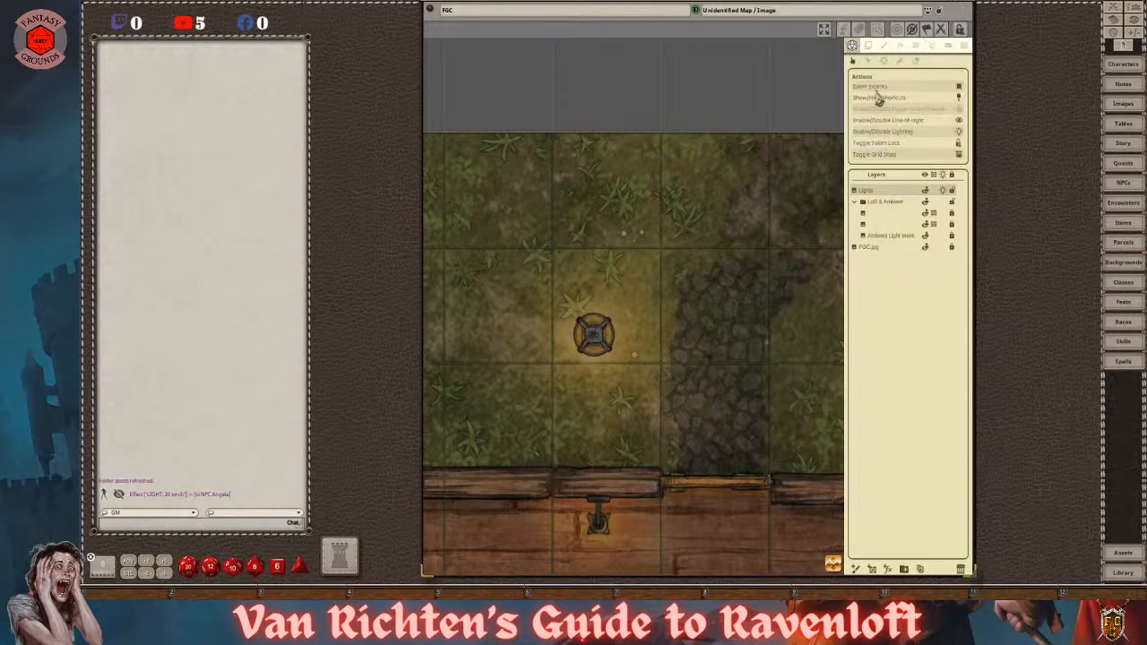
{"action": "left_click", "coordinate": [959, 108]}
{"action": "left_click", "coordinate": [959, 120]}
{"action": "left_click", "coordinate": [959, 120]}
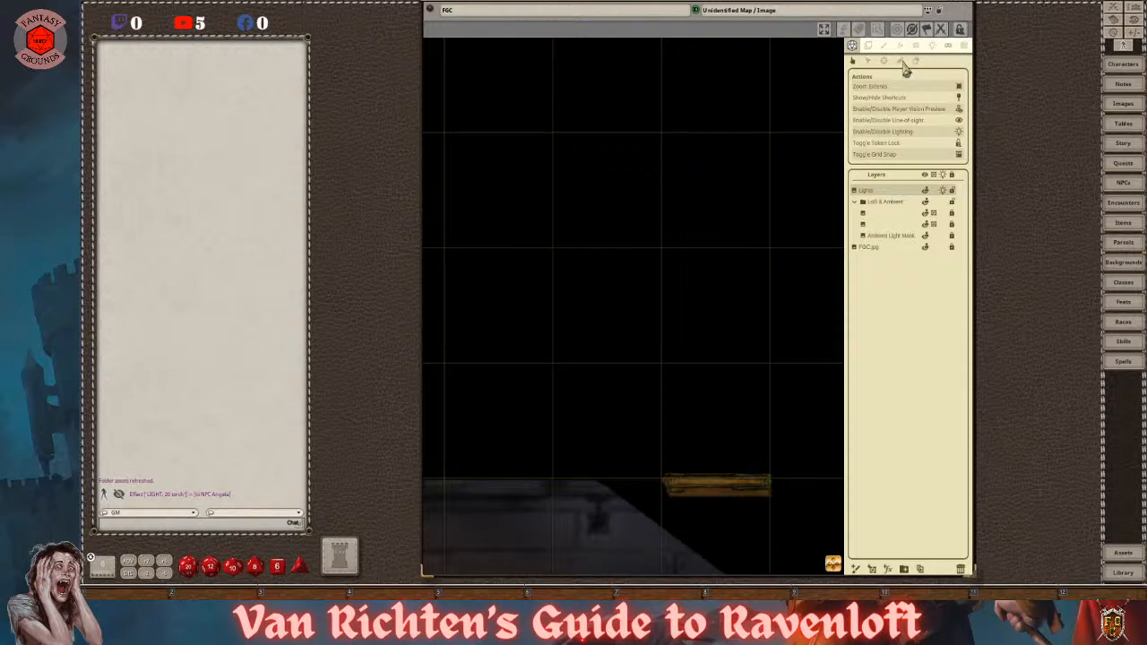
{"action": "left_click", "coordinate": [933, 47]}
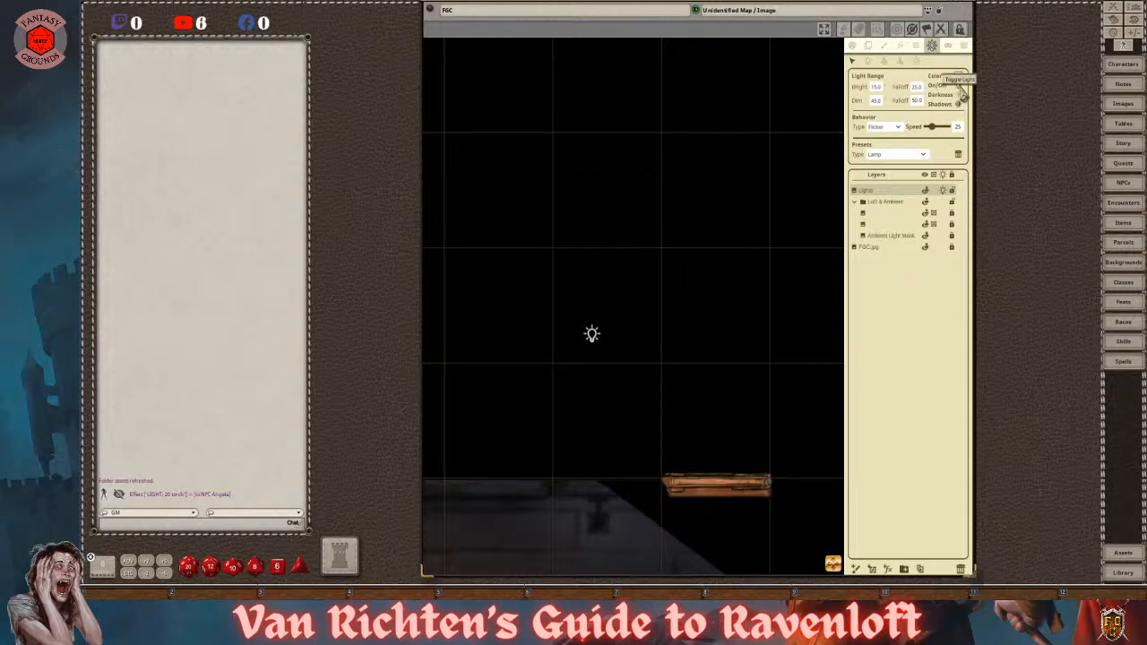
{"action": "scroll", "coordinate": [751, 303], "scroll_direction": "down", "scroll_amount": 3}
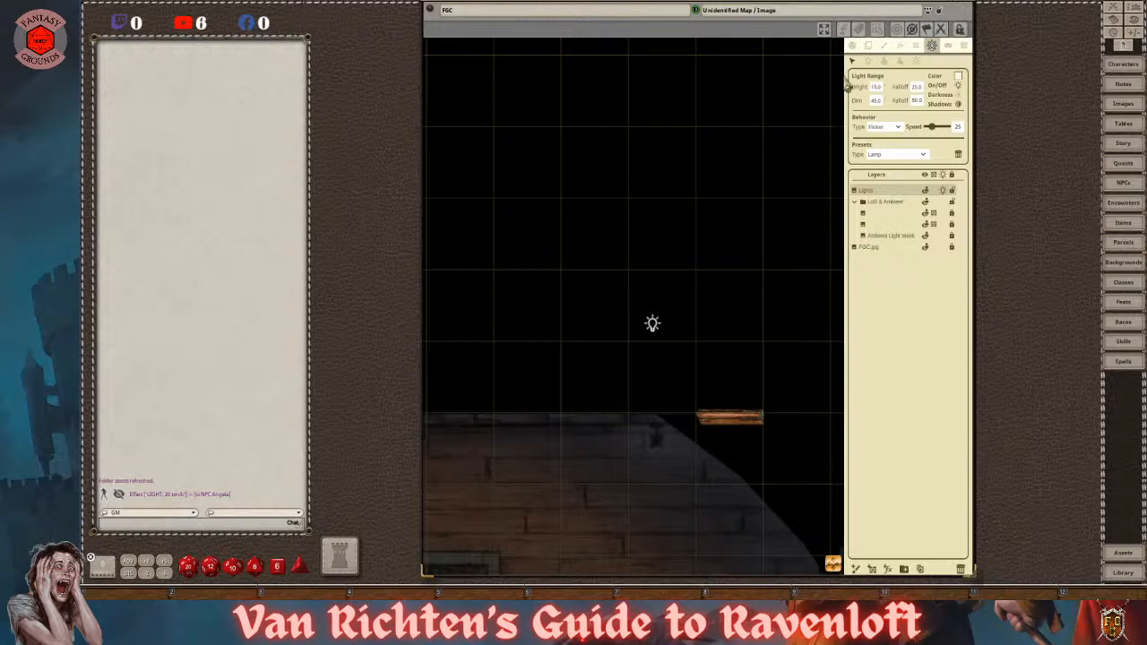
- Turn off the player vision preview and open the house's north door beside the brazier
{"action": "left_click", "coordinate": [853, 45]}
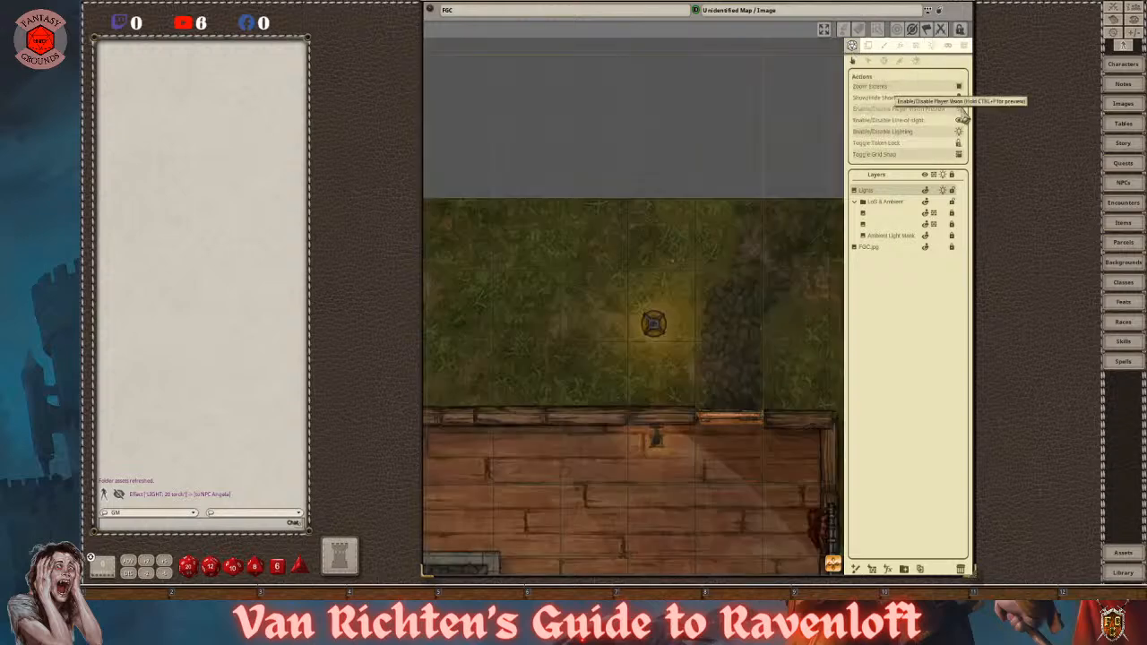
{"action": "left_click", "coordinate": [961, 113]}
{"action": "scroll", "coordinate": [780, 336], "scroll_direction": "down", "scroll_amount": 4}
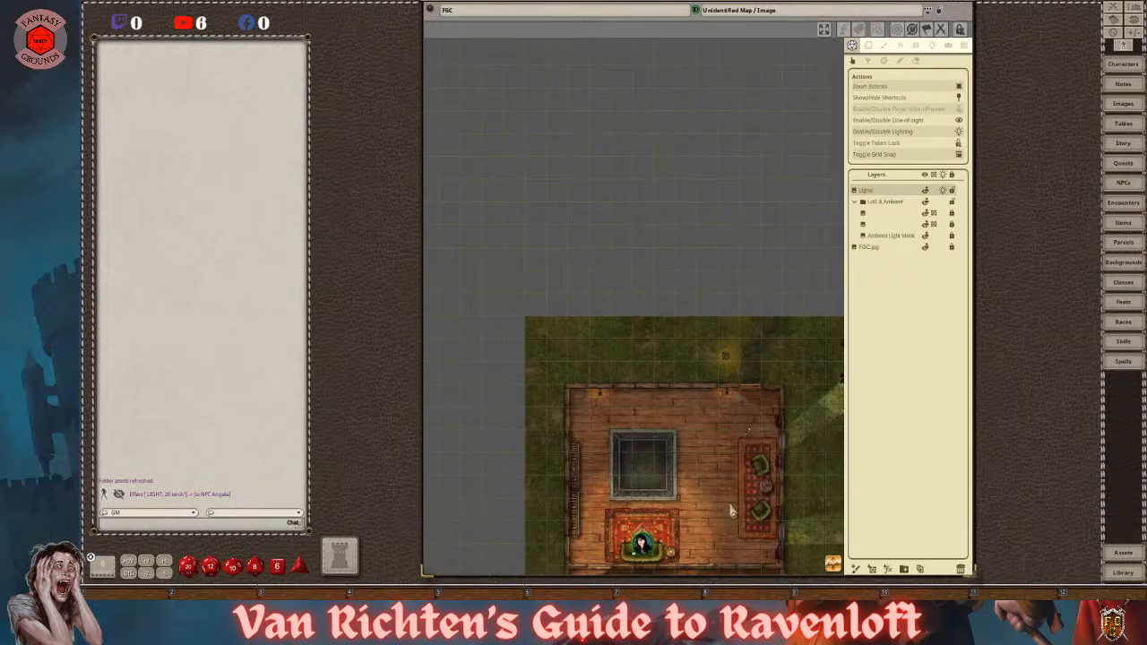
{"action": "scroll", "coordinate": [768, 467], "scroll_direction": "up", "scroll_amount": 1}
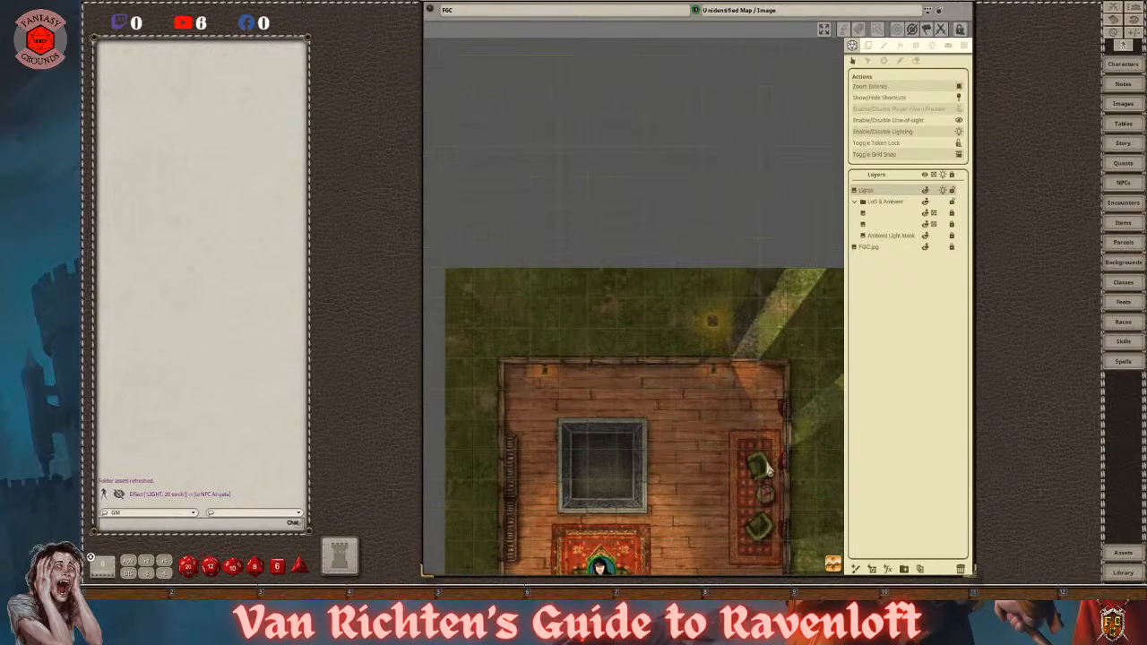
{"action": "scroll", "coordinate": [754, 411], "scroll_direction": "up", "scroll_amount": 1}
{"action": "scroll", "coordinate": [669, 509], "scroll_direction": "down", "scroll_amount": 3}
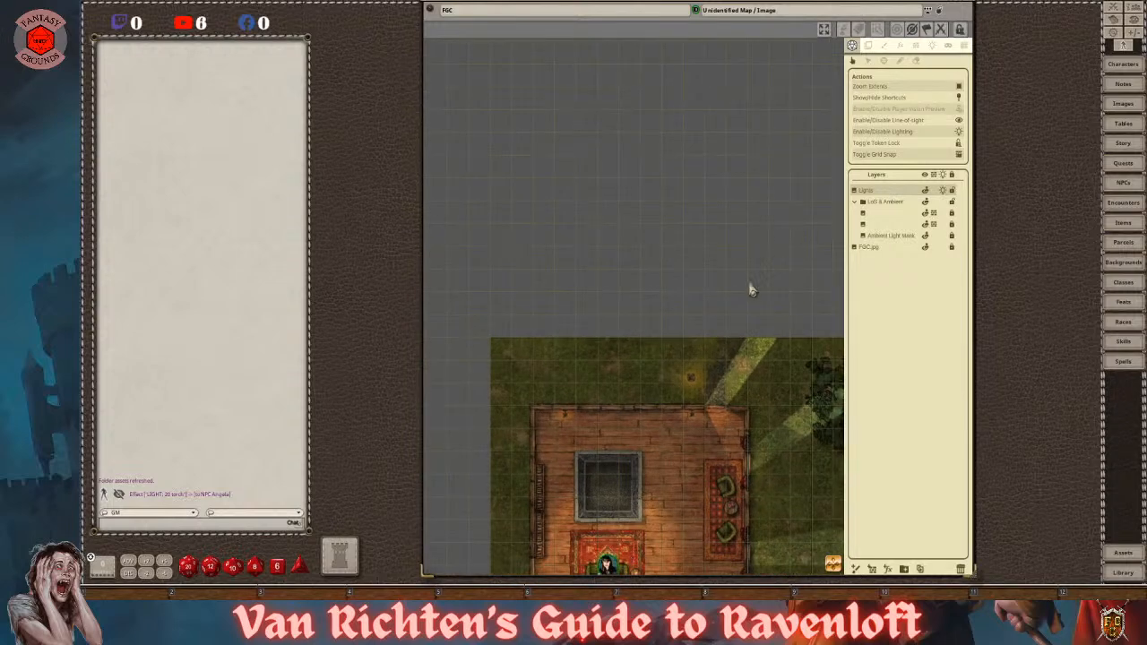
- Move the NPC token inside the stone-walled pit and turn the player vision preview back on
{"action": "left_click_drag", "start_coordinate": [613, 559], "coordinate": [618, 463]}
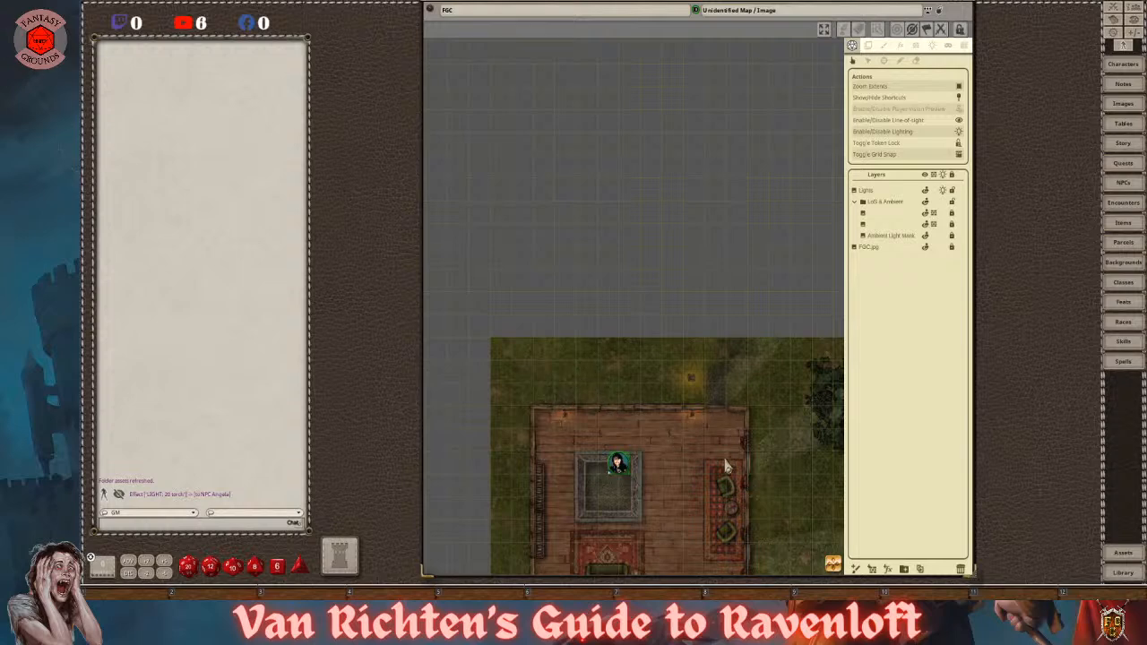
{"action": "left_click_drag", "start_coordinate": [620, 463], "coordinate": [618, 484]}
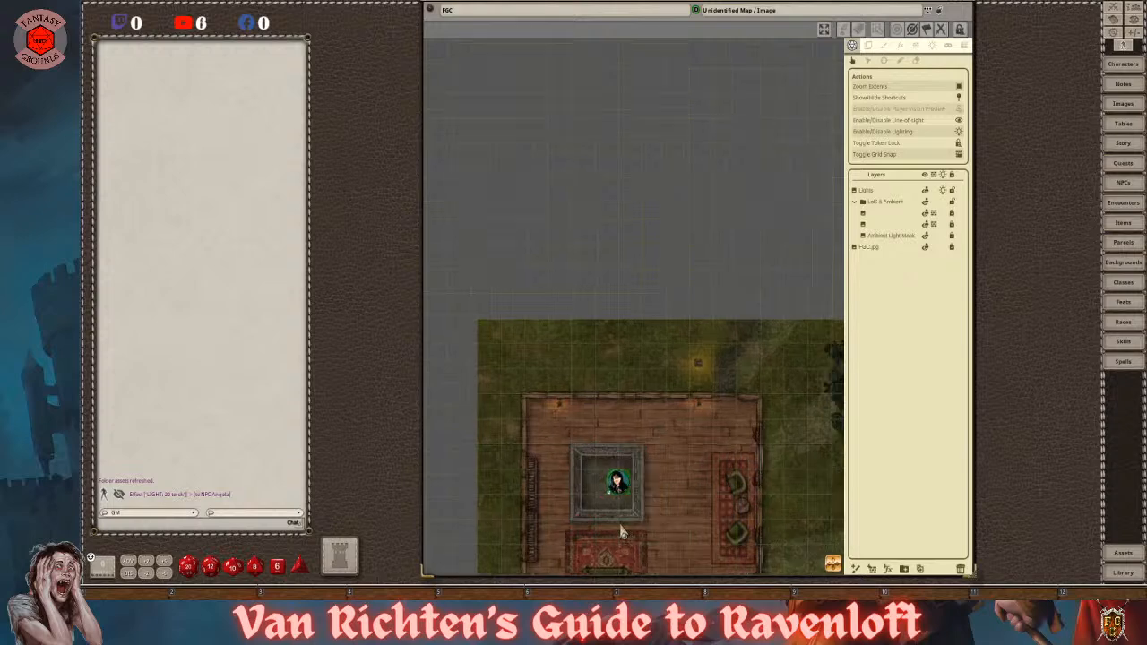
{"action": "scroll", "coordinate": [624, 520], "scroll_direction": "up", "scroll_amount": 4}
{"action": "scroll", "coordinate": [624, 520], "scroll_direction": "up", "scroll_amount": 3}
{"action": "mouse_move", "coordinate": [618, 431]}
{"action": "left_mouse_down"}
{"action": "mouse_move", "coordinate": [588, 431]}
{"action": "mouse_move", "coordinate": [557, 373]}
{"action": "mouse_move", "coordinate": [560, 405]}
{"action": "mouse_move", "coordinate": [615, 425]}
{"action": "left_mouse_up"}
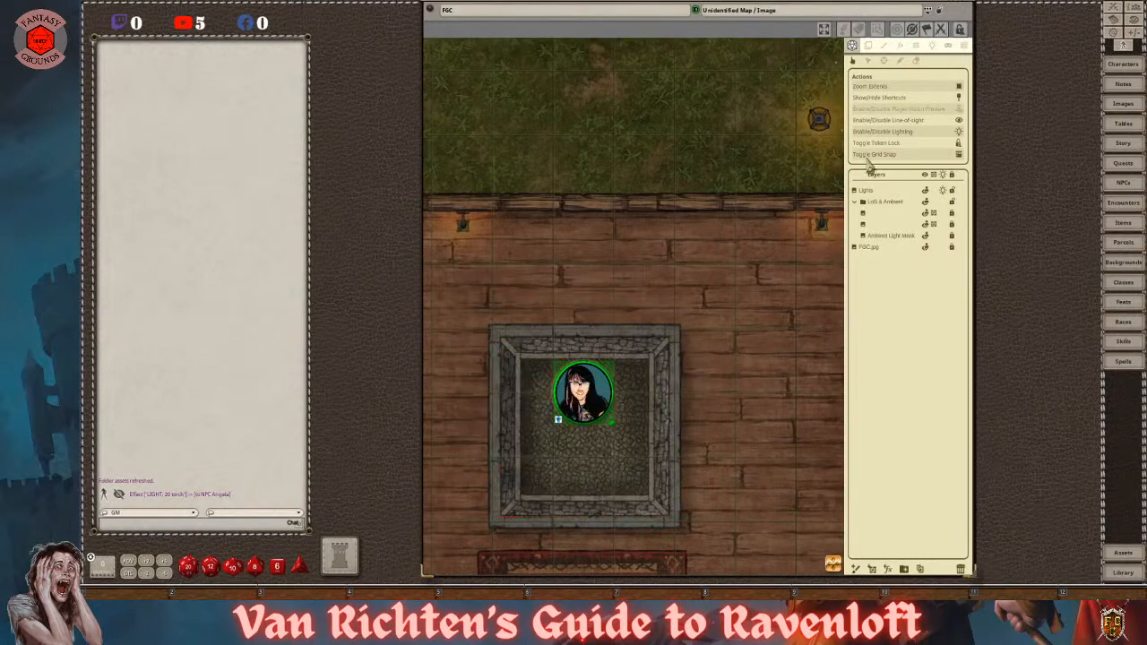
{"action": "left_click", "coordinate": [961, 113]}
{"action": "scroll", "coordinate": [587, 407], "scroll_direction": "down", "scroll_amount": 3}
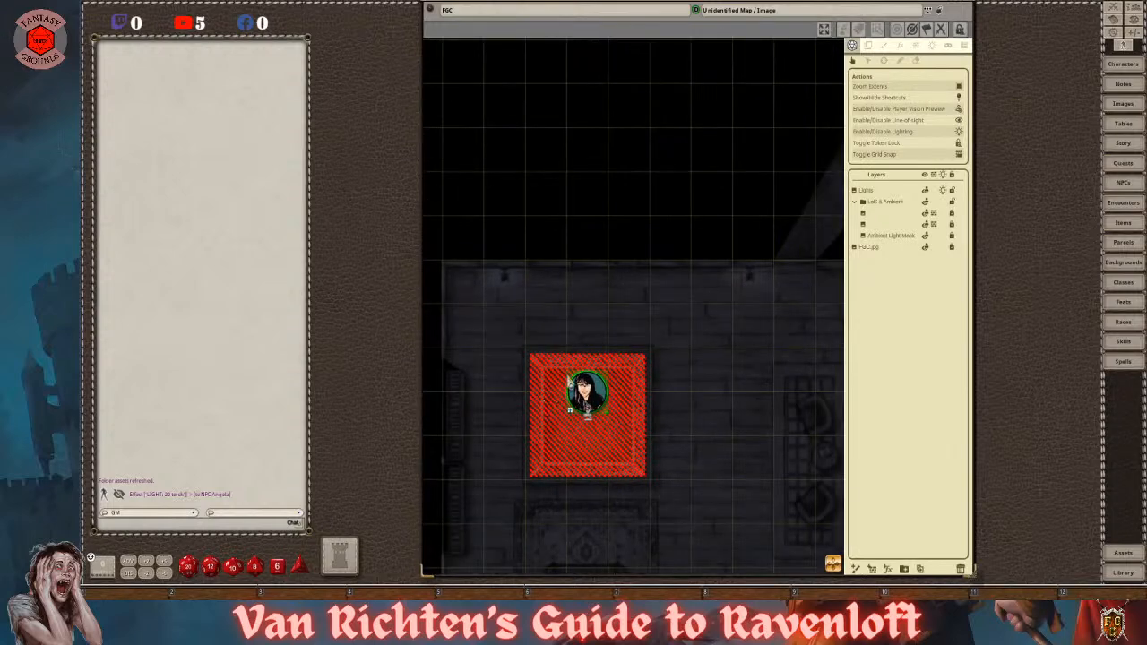
- Move the NPC token just east of the stone pit to test its view of the room and yard
{"action": "mouse_move", "coordinate": [588, 412]}
{"action": "left_mouse_down"}
{"action": "mouse_move", "coordinate": [587, 448]}
{"action": "mouse_move", "coordinate": [613, 432]}
{"action": "mouse_move", "coordinate": [587, 411]}
{"action": "mouse_move", "coordinate": [652, 392]}
{"action": "left_mouse_up"}
{"action": "scroll", "coordinate": [690, 479], "scroll_direction": "down", "scroll_amount": 3}
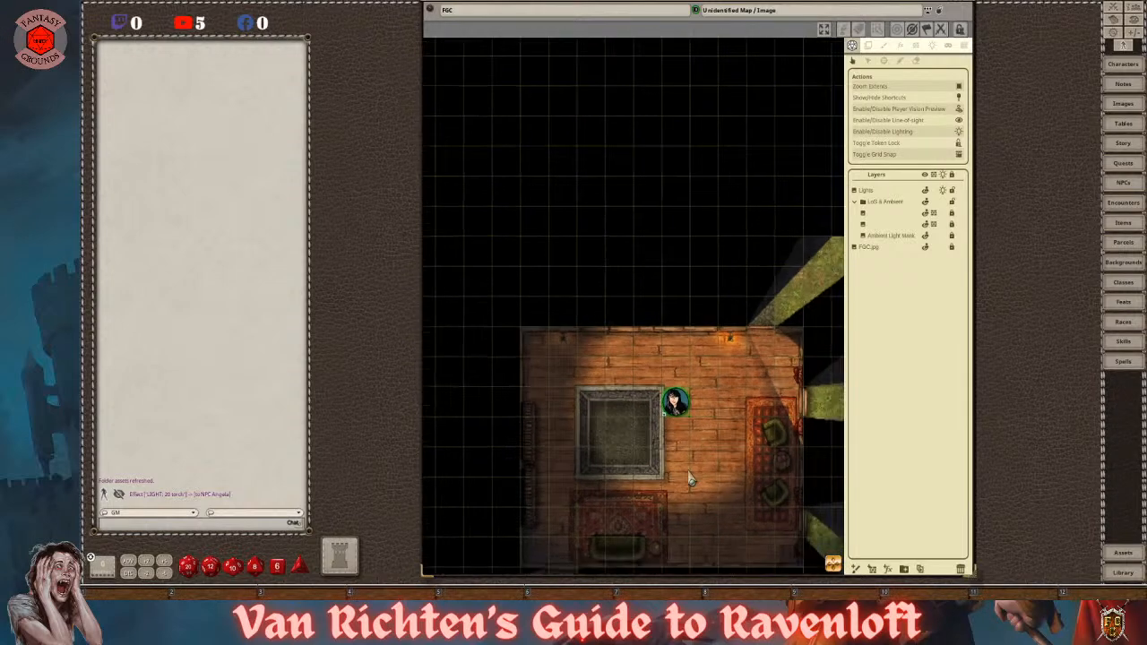
{"action": "scroll", "coordinate": [690, 478], "scroll_direction": "up", "scroll_amount": 2}
- Move the NPC token outside to the grass by the house's northwest corner and toggle the player vision preview
{"action": "left_click_drag", "start_coordinate": [671, 380], "coordinate": [437, 305]}
{"action": "scroll", "coordinate": [573, 367], "scroll_direction": "down", "scroll_amount": 5}
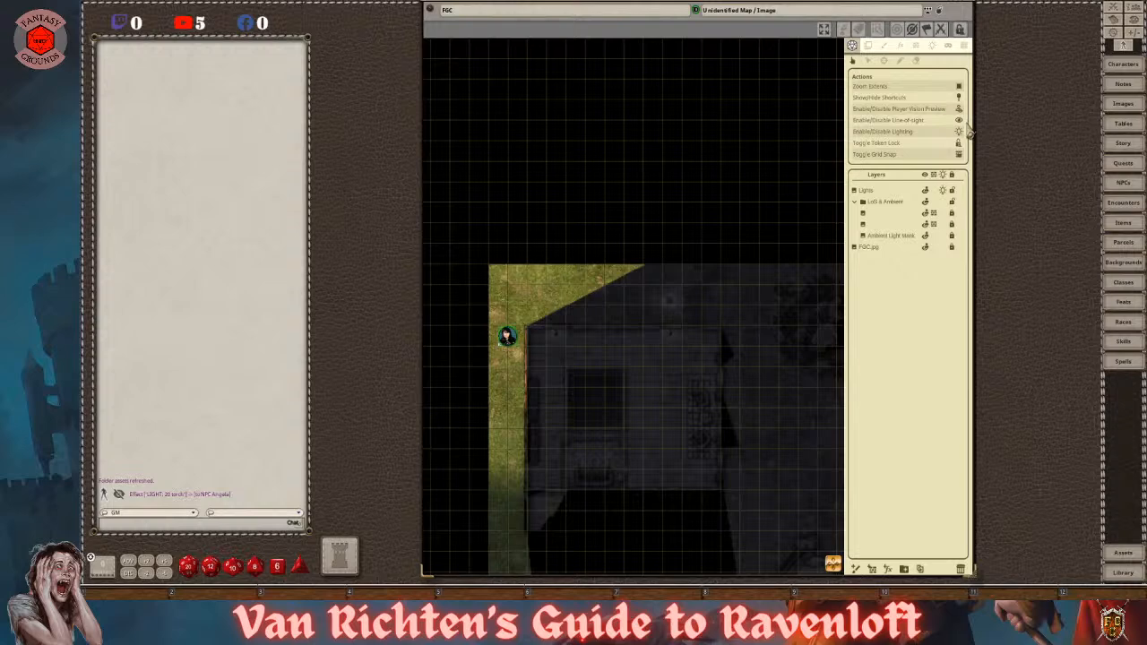
{"action": "key", "text": "ctrl+p"}
{"action": "key", "text": "ctrl+p"}
{"action": "key", "text": "ctrl+p"}
{"action": "key", "text": "ctrl+p"}
- Move the NPC token to the grass north of the house, west of the brazier, and inspect the brazier's light
{"action": "left_click_drag", "start_coordinate": [504, 323], "coordinate": [581, 285]}
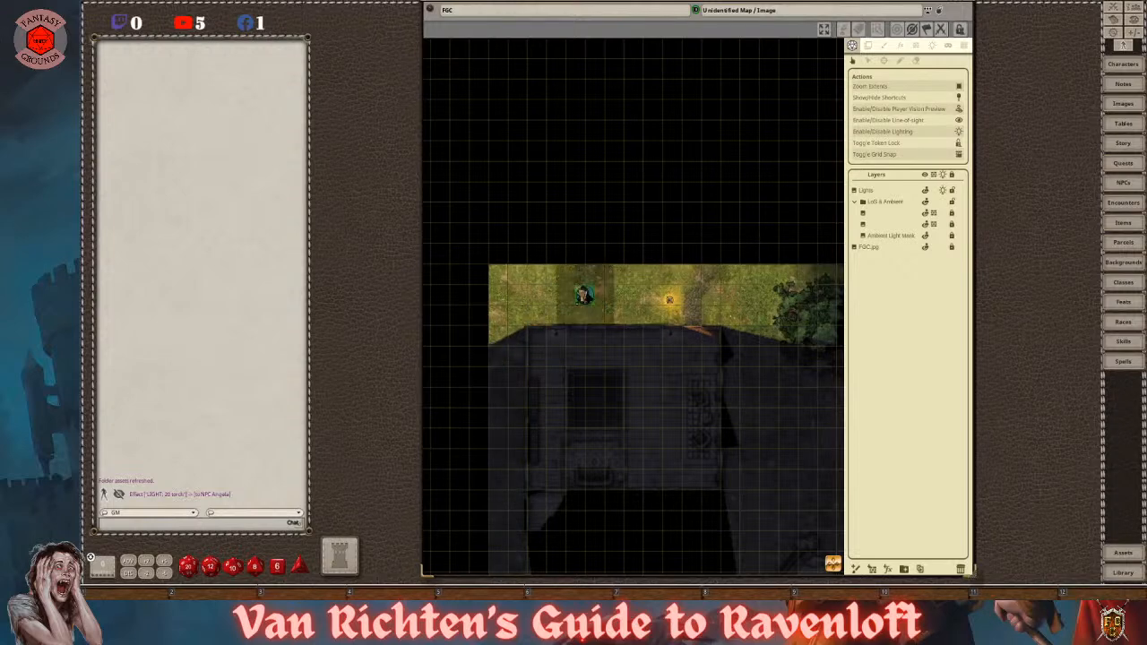
{"action": "scroll", "coordinate": [672, 329], "scroll_direction": "up", "scroll_amount": 5}
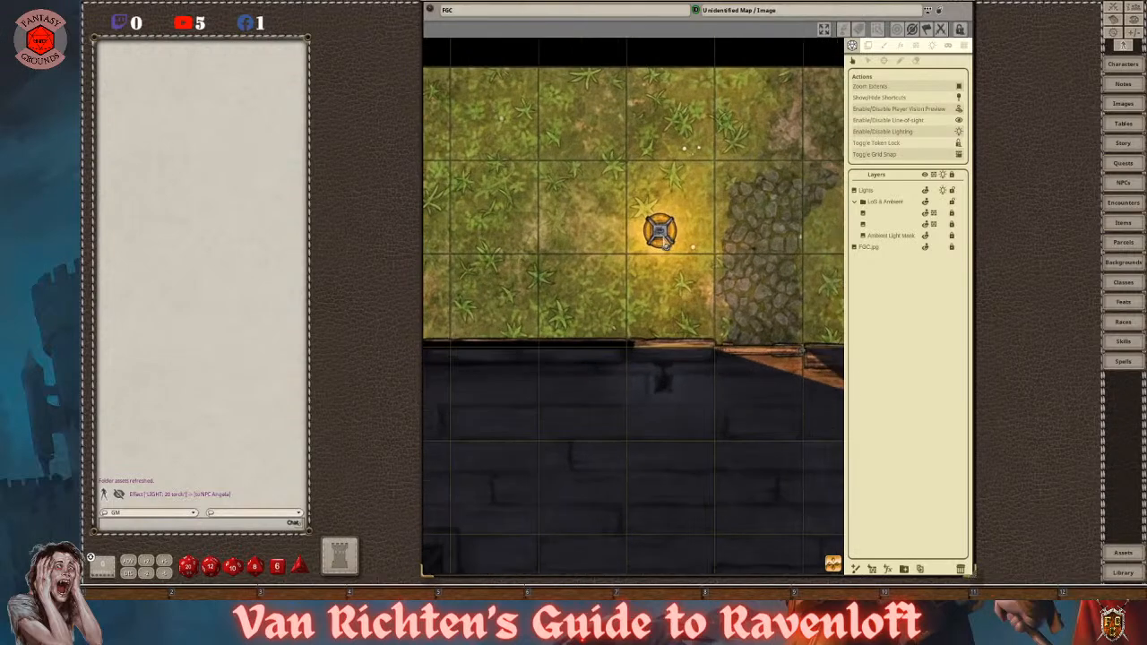
{"action": "scroll", "coordinate": [686, 247], "scroll_direction": "down", "scroll_amount": 3}
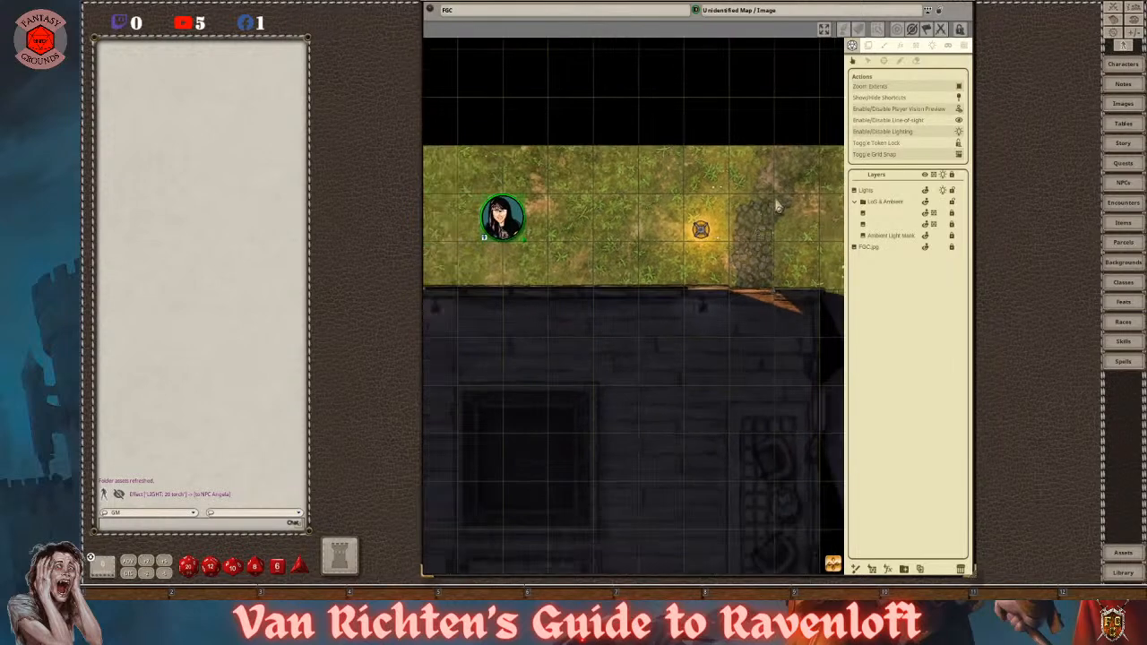
- Examine the range, flicker speed and Lamp preset settings for the brazier light north of the house
{"action": "left_click", "coordinate": [933, 45]}
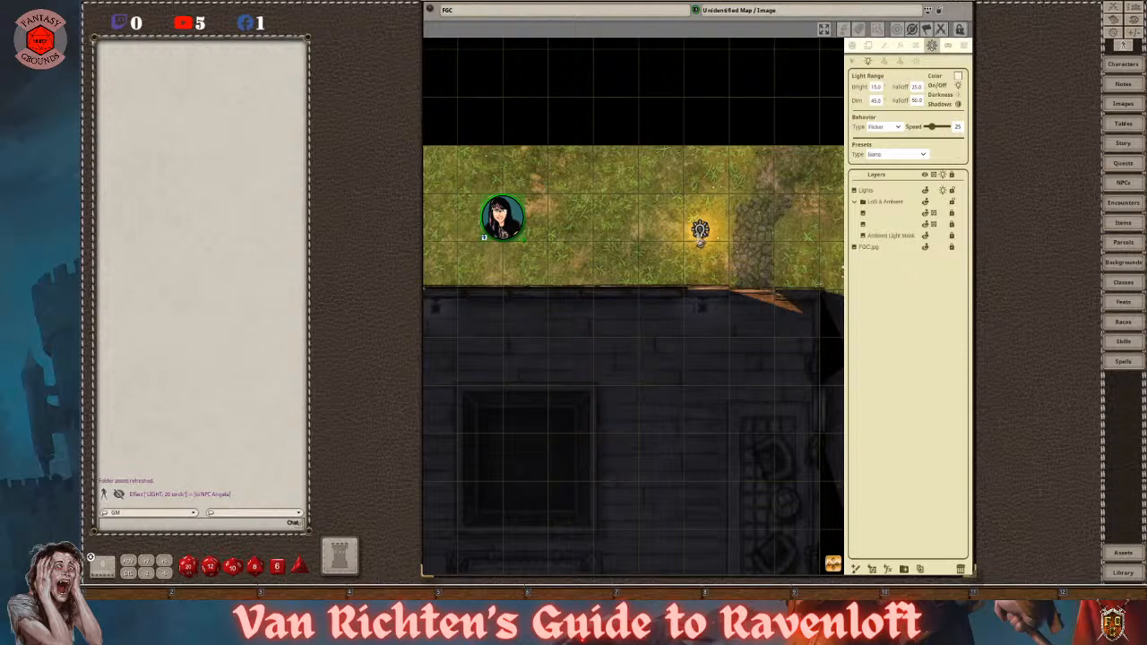
{"action": "mouse_move", "coordinate": [935, 128]}
{"action": "left_mouse_down"}
{"action": "mouse_move", "coordinate": [948, 135]}
{"action": "mouse_move", "coordinate": [932, 134]}
{"action": "left_mouse_up"}
{"action": "left_click", "coordinate": [876, 87]}
{"action": "left_click", "coordinate": [895, 245]}
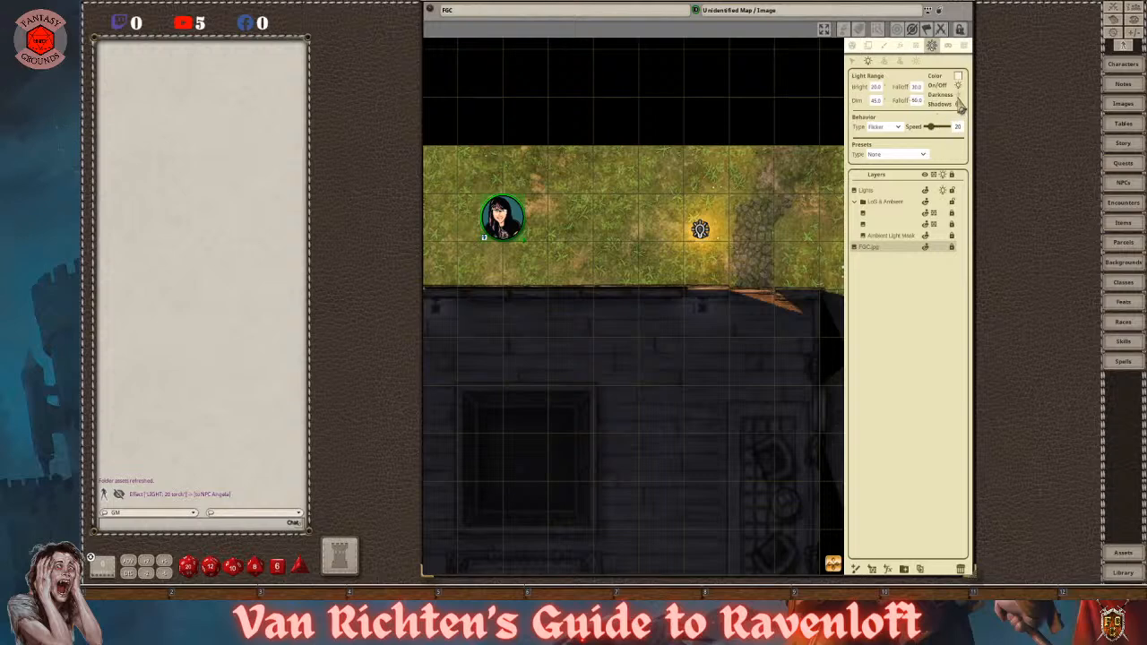
{"action": "left_click", "coordinate": [854, 60]}
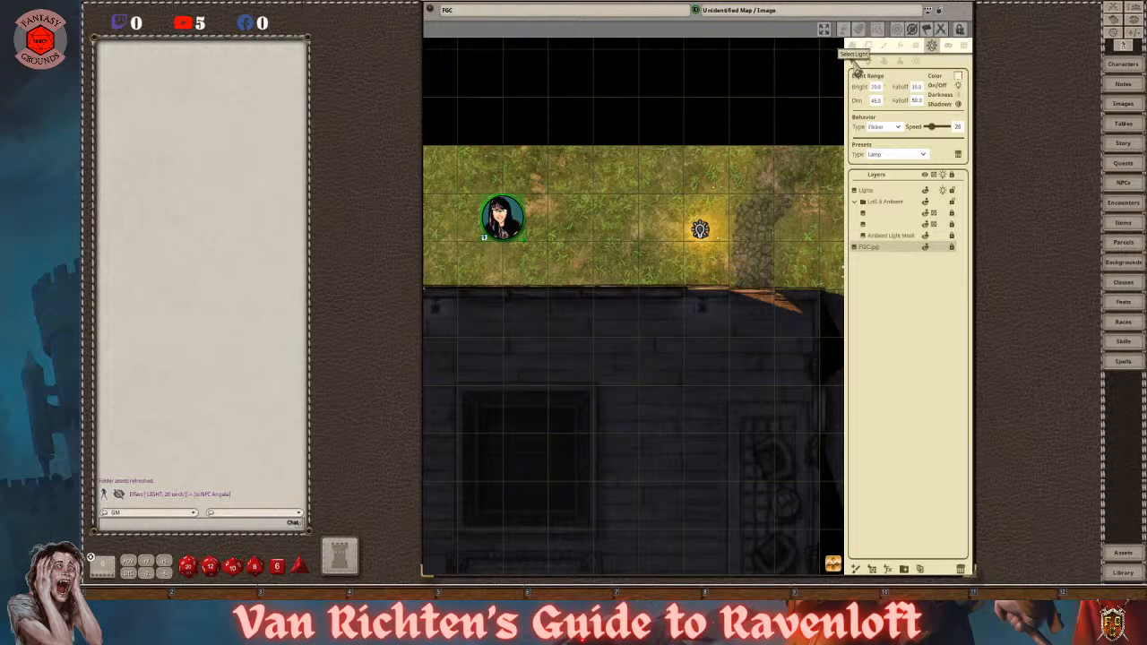
{"action": "left_click", "coordinate": [853, 45]}
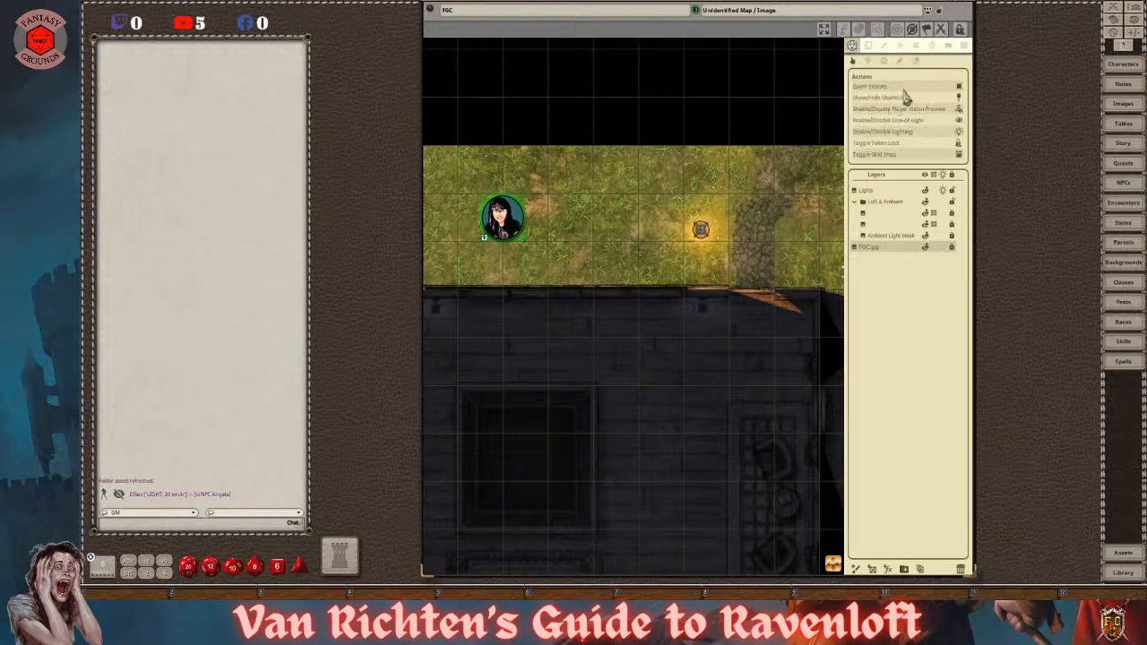
- Toggle line of sight off and on, and move the NPC token into the room beneath the torch on the north wall
{"action": "left_click", "coordinate": [959, 122]}
{"action": "left_click", "coordinate": [959, 122]}
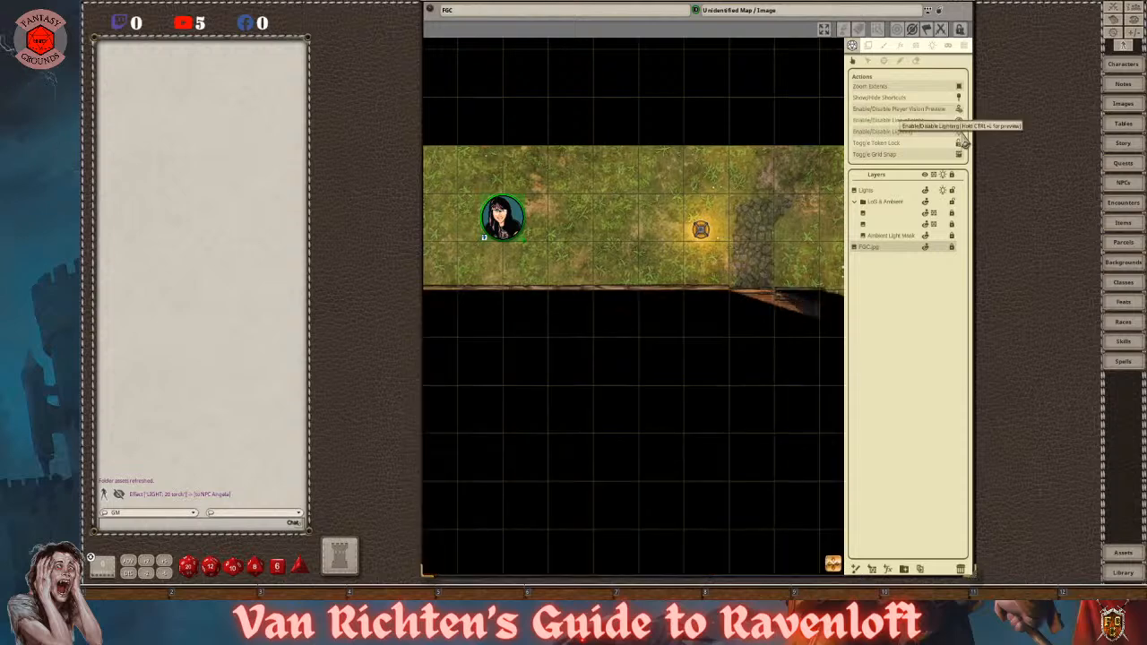
{"action": "scroll", "coordinate": [752, 249], "scroll_direction": "down", "scroll_amount": 3}
{"action": "left_click_drag", "start_coordinate": [564, 229], "coordinate": [751, 336]}
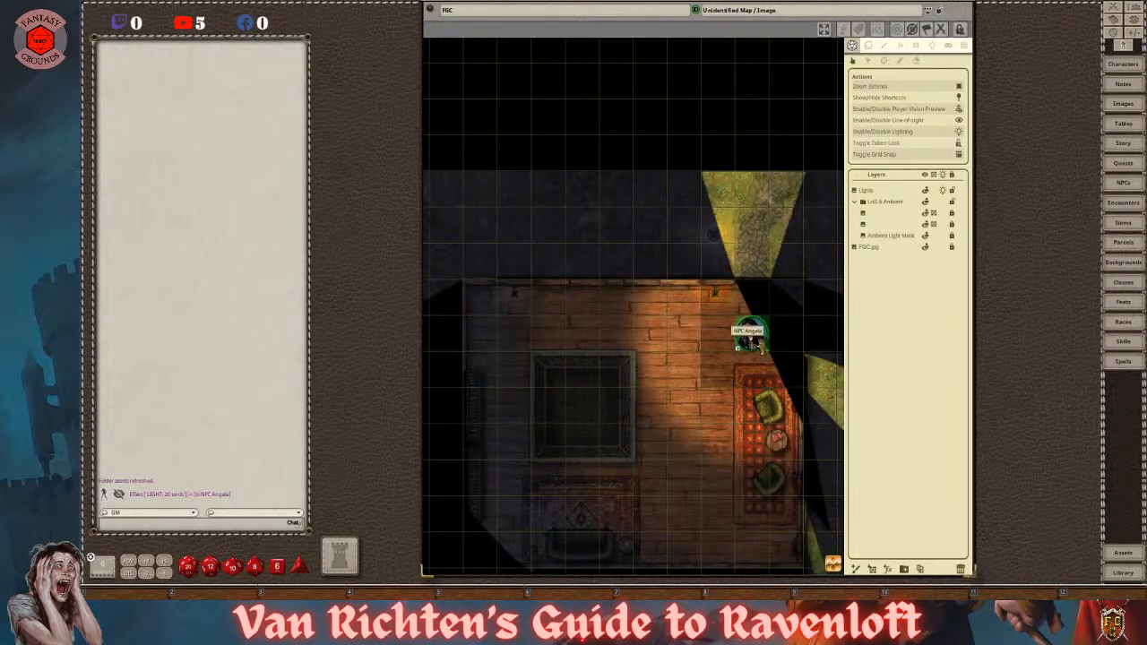
{"action": "scroll", "coordinate": [786, 332], "scroll_direction": "up", "scroll_amount": 3}
{"action": "scroll", "coordinate": [784, 334], "scroll_direction": "down", "scroll_amount": 3}
{"action": "left_click_drag", "start_coordinate": [751, 337], "coordinate": [712, 354]}
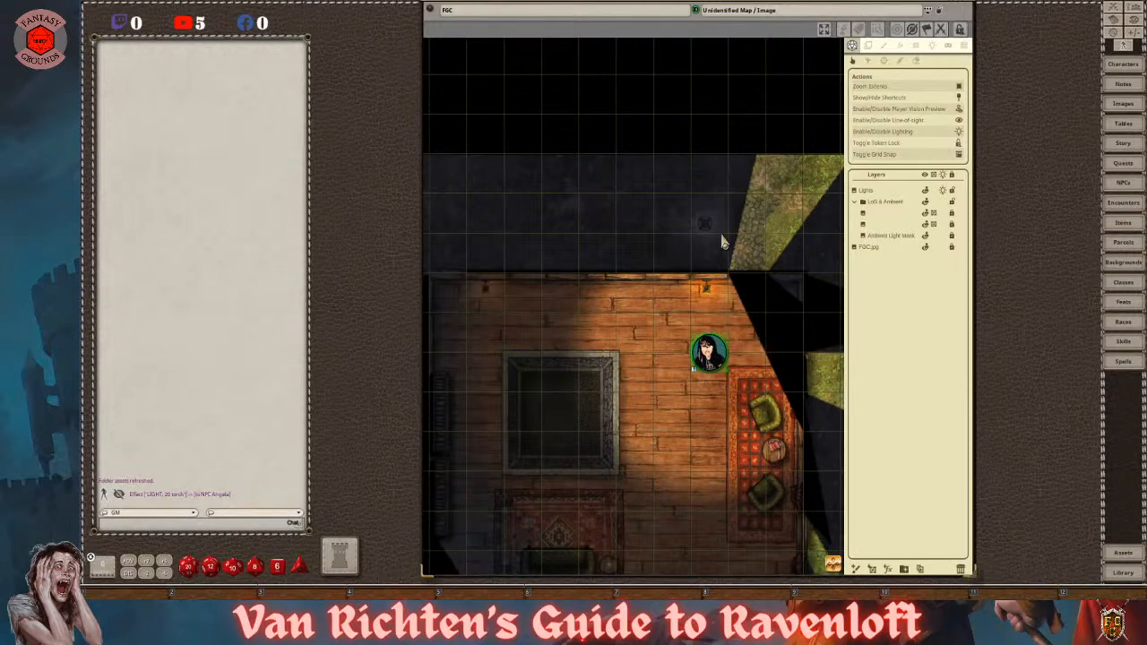
- Move the NPC token back outside to the grass by the house's northeast corner, east of the stone path
{"action": "scroll", "coordinate": [734, 260], "scroll_direction": "down", "scroll_amount": 4}
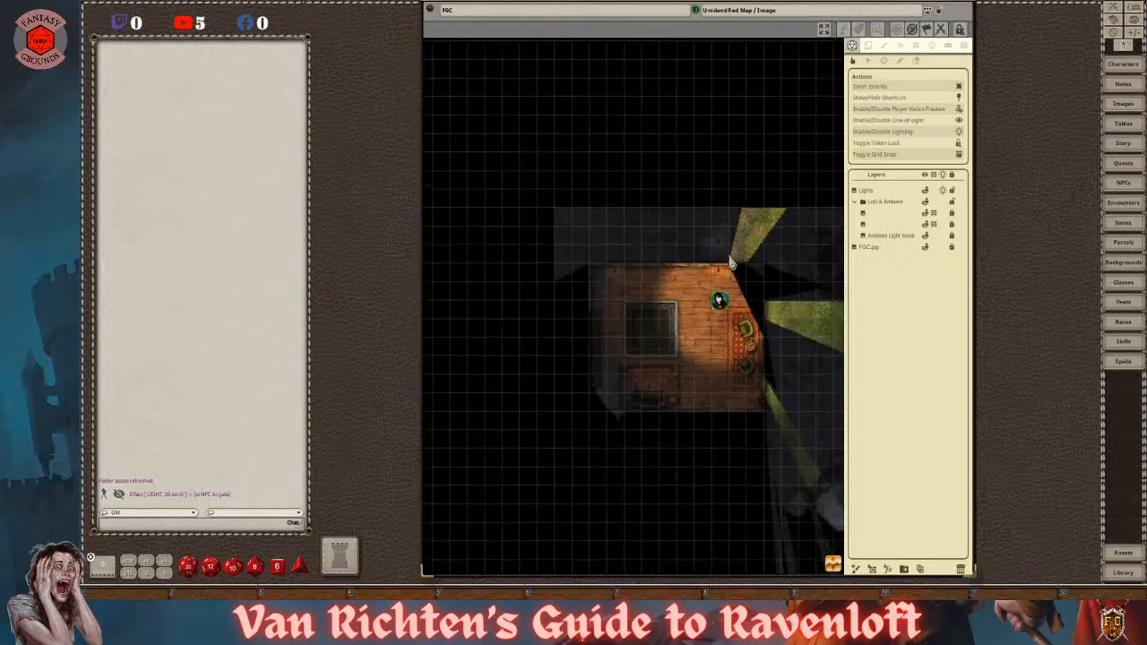
{"action": "left_click_drag", "start_coordinate": [722, 294], "coordinate": [767, 248]}
{"action": "scroll", "coordinate": [757, 249], "scroll_direction": "up", "scroll_amount": 4}
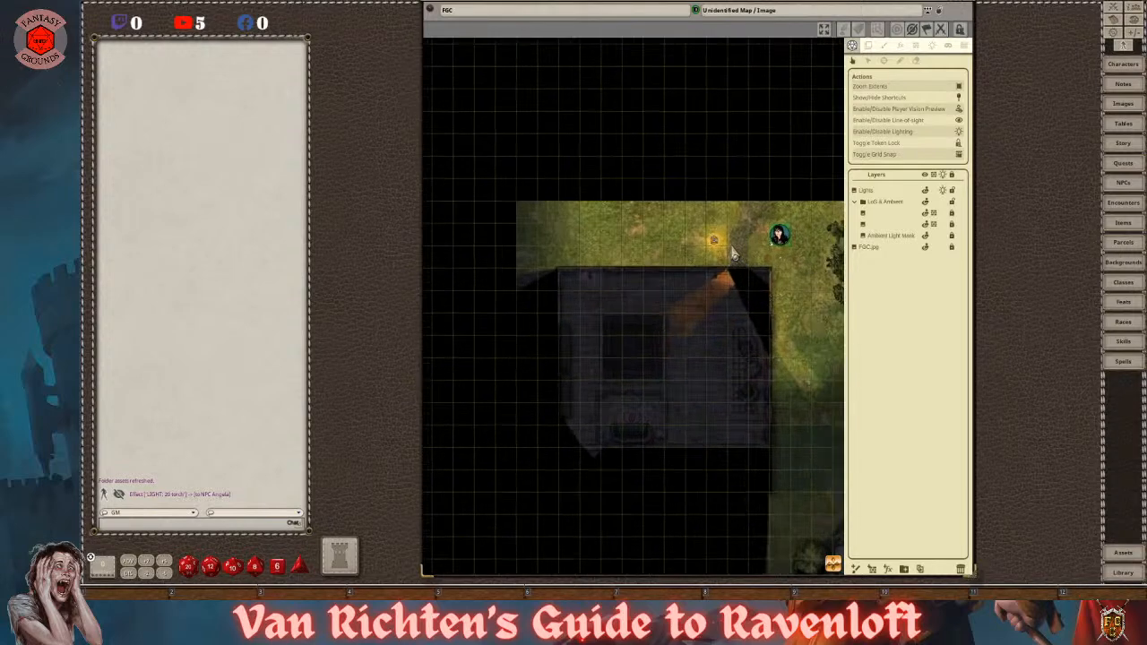
{"action": "scroll", "coordinate": [755, 249], "scroll_direction": "down", "scroll_amount": 1}
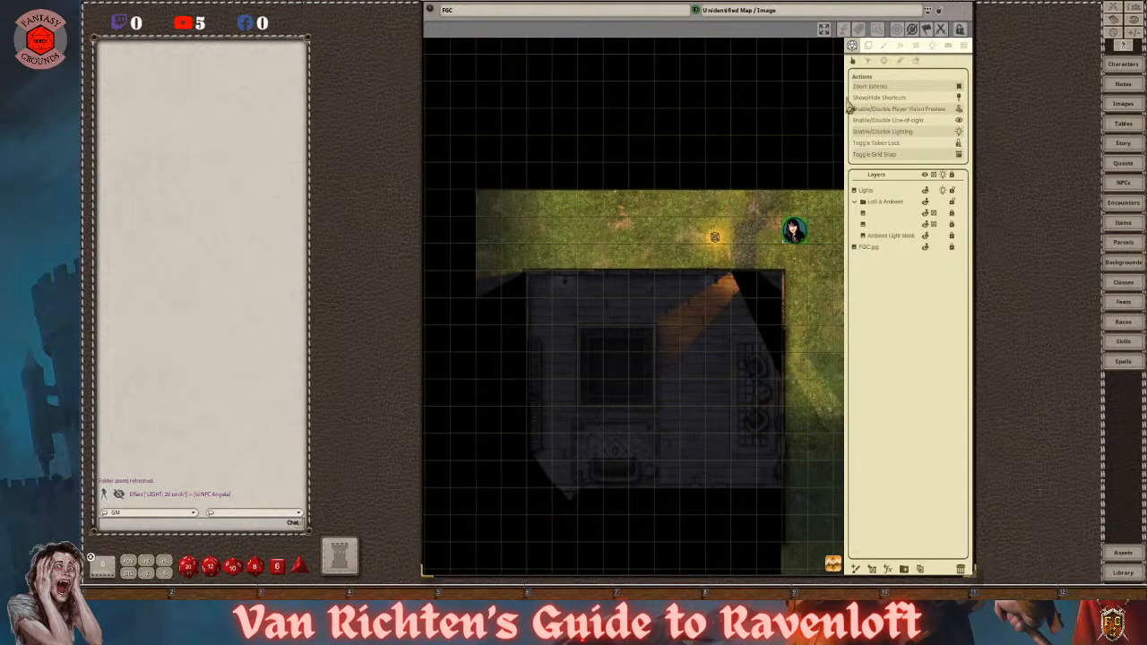
- Open the combat tracker, show the NPC's effects and switch off its torch light effect
{"action": "left_click", "coordinate": [1128, 13]}
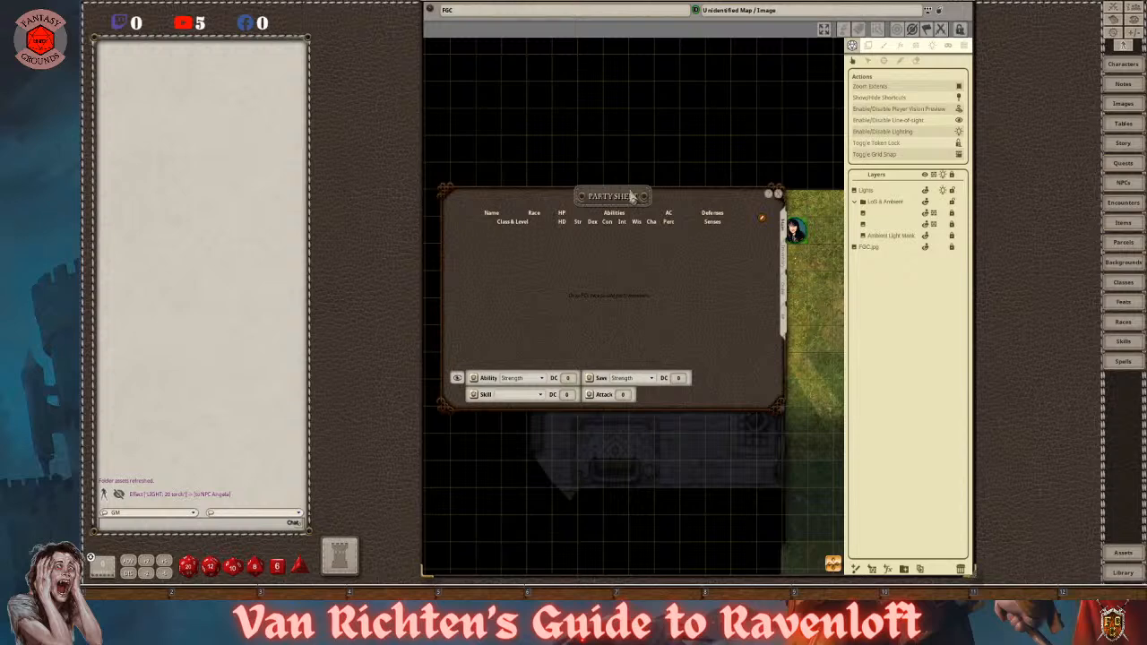
{"action": "left_click", "coordinate": [778, 195]}
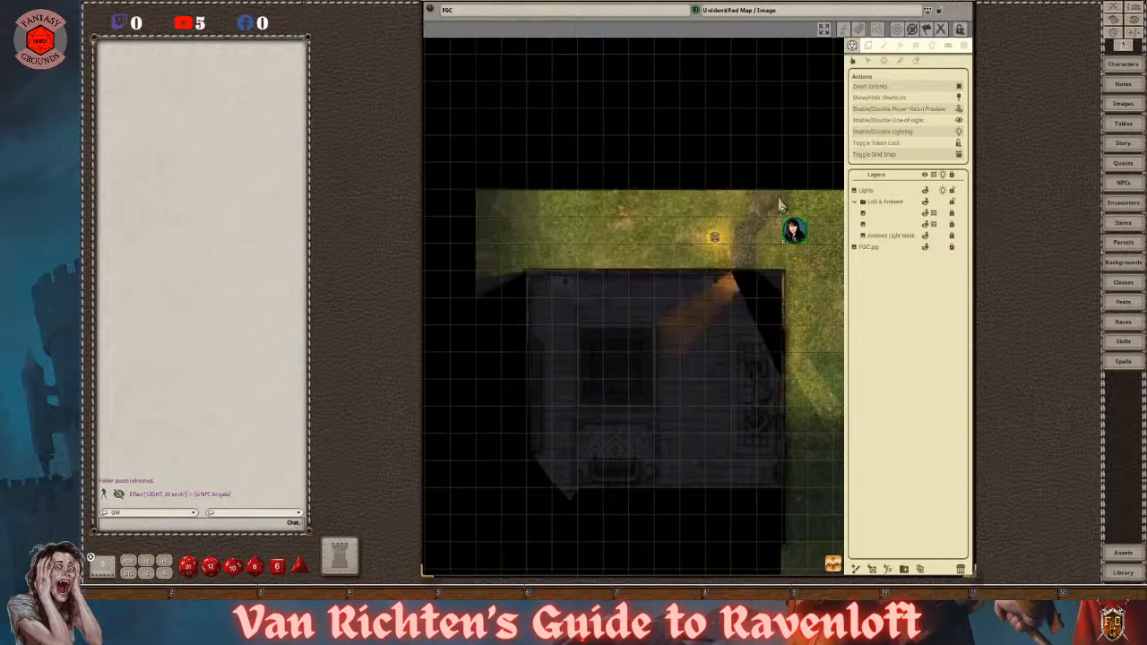
{"action": "left_click", "coordinate": [1114, 7]}
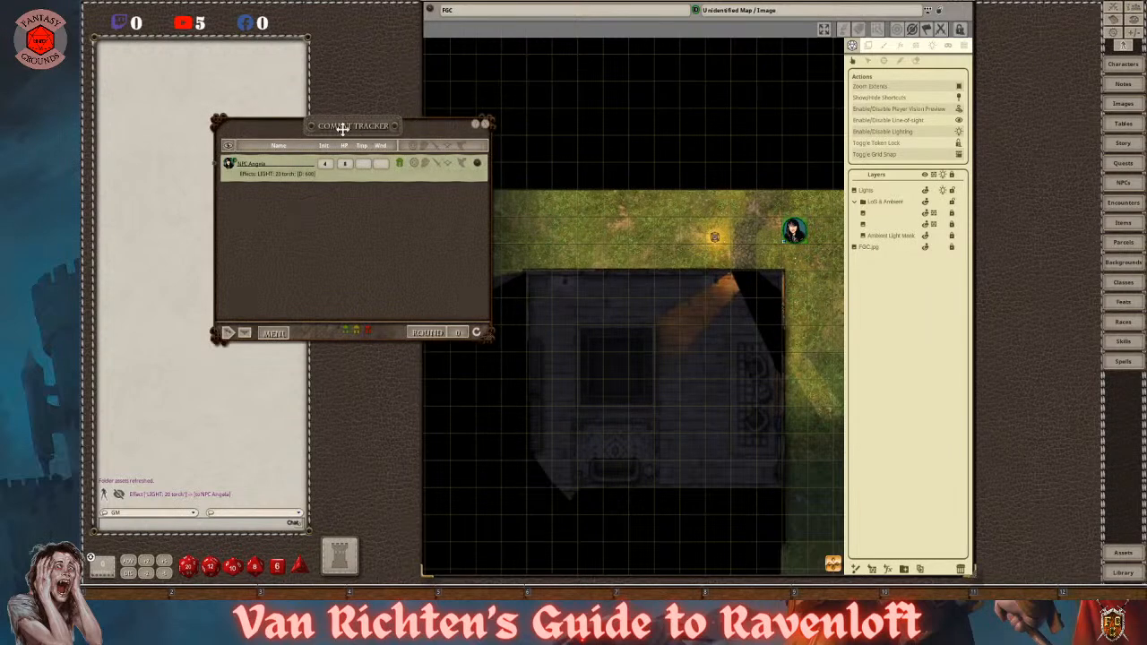
{"action": "left_click_drag", "start_coordinate": [358, 130], "coordinate": [300, 115]}
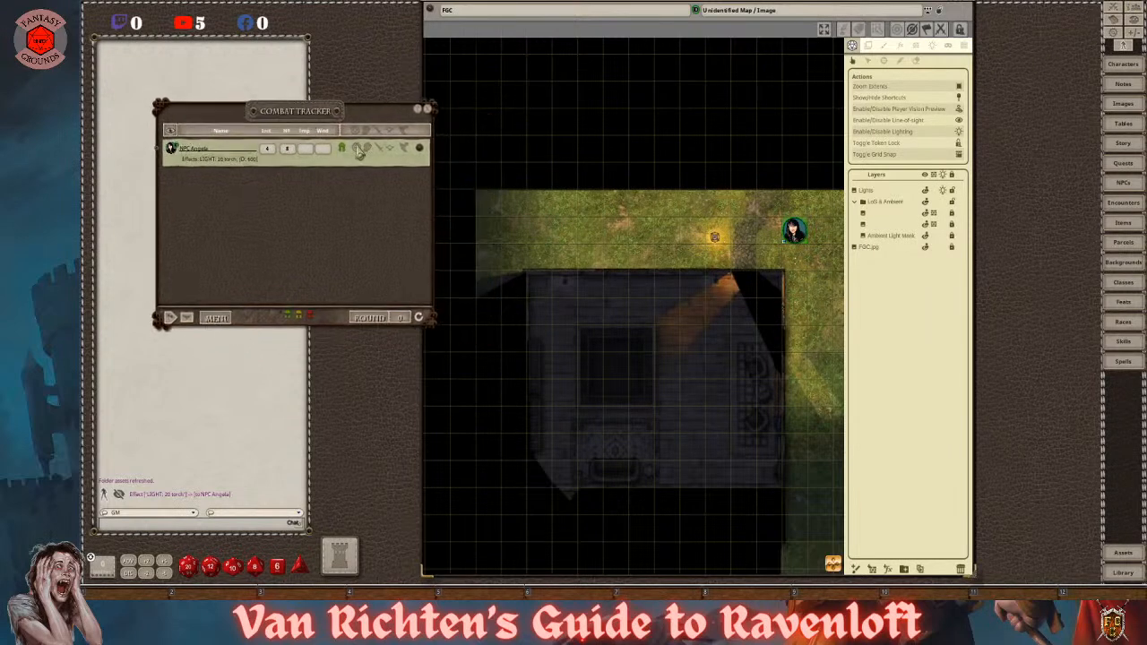
{"action": "left_click", "coordinate": [405, 150]}
{"action": "left_click", "coordinate": [203, 167]}
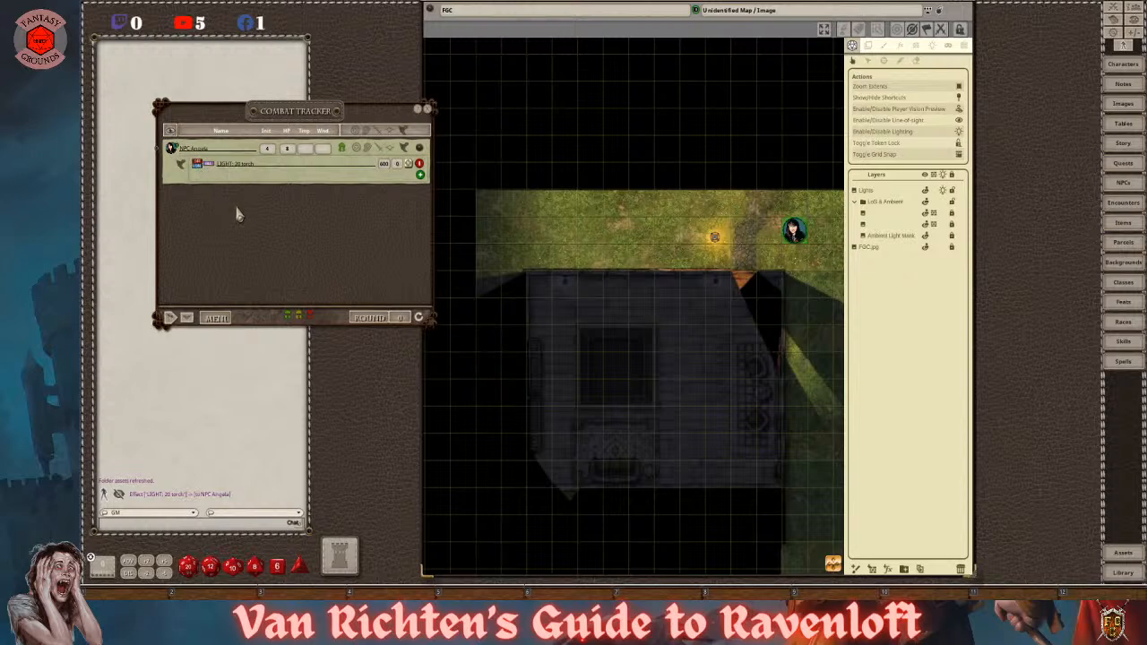
- Move the NPC token to the grass west of the brazier and set its torch light effect to Inactive
{"action": "scroll", "coordinate": [683, 222], "scroll_direction": "up", "scroll_amount": 4}
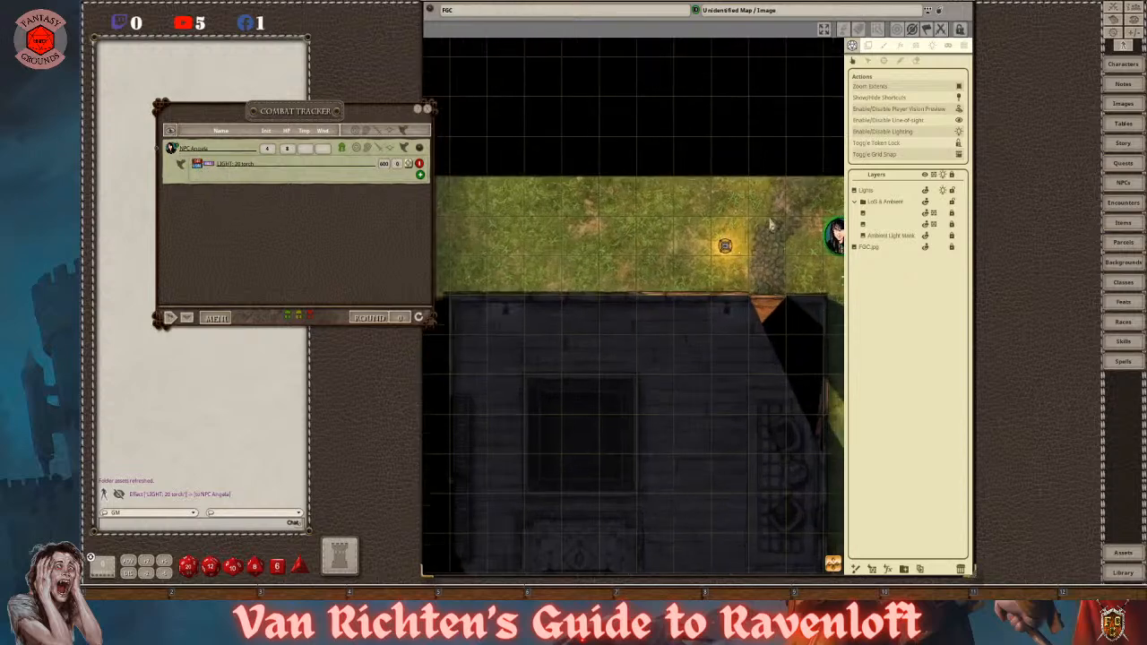
{"action": "scroll", "coordinate": [791, 249], "scroll_direction": "down", "scroll_amount": 1}
{"action": "left_click_drag", "start_coordinate": [835, 235], "coordinate": [632, 238]}
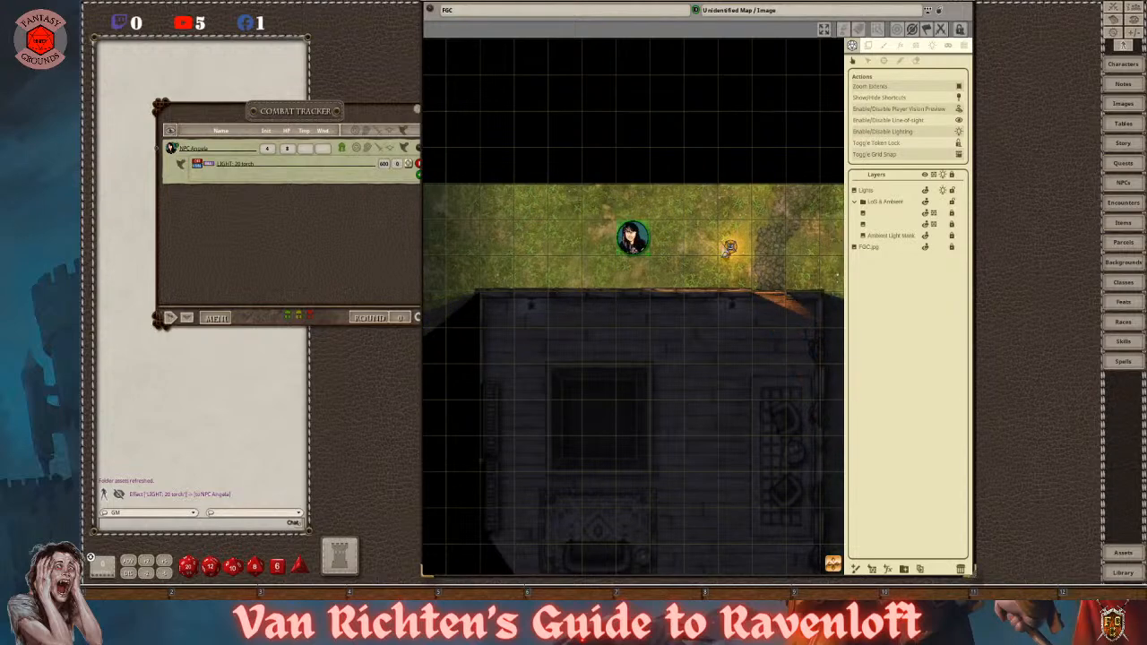
{"action": "scroll", "coordinate": [641, 242], "scroll_direction": "up", "scroll_amount": 2}
{"action": "scroll", "coordinate": [647, 249], "scroll_direction": "down", "scroll_amount": 3}
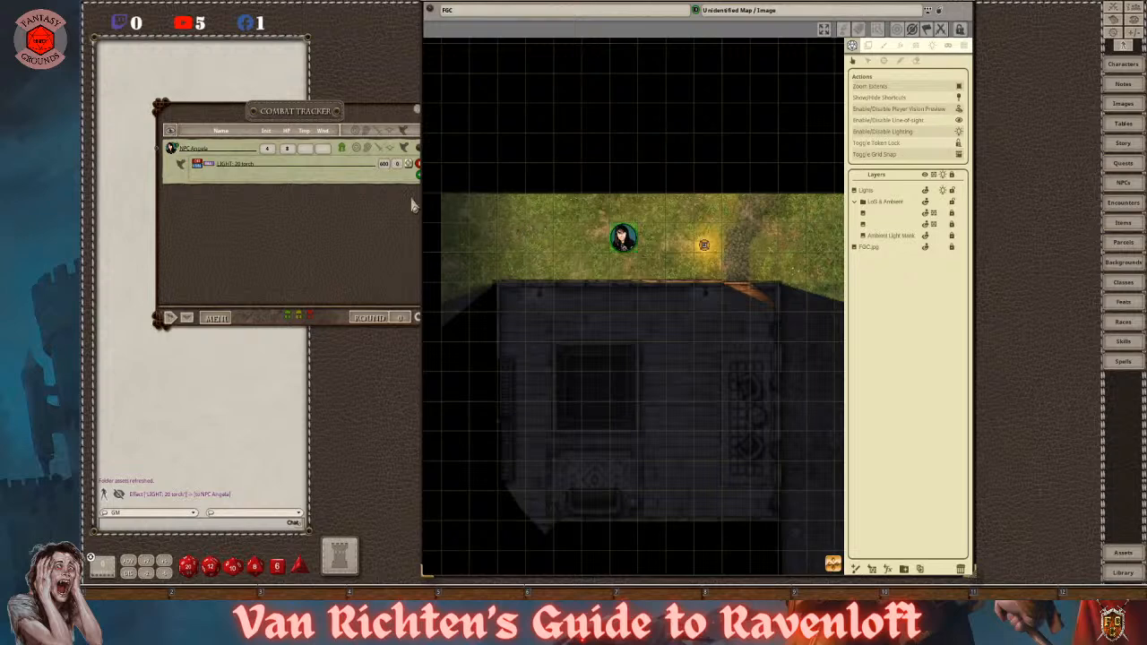
{"action": "left_click", "coordinate": [199, 164]}
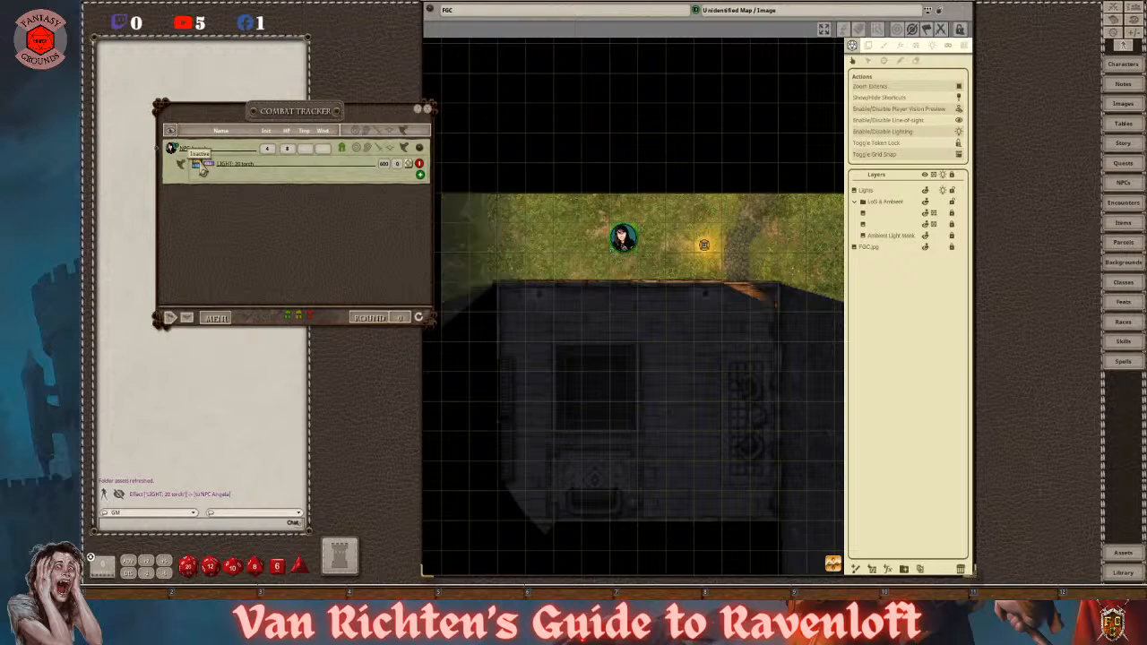
{"action": "scroll", "coordinate": [593, 242], "scroll_direction": "up", "scroll_amount": 3}
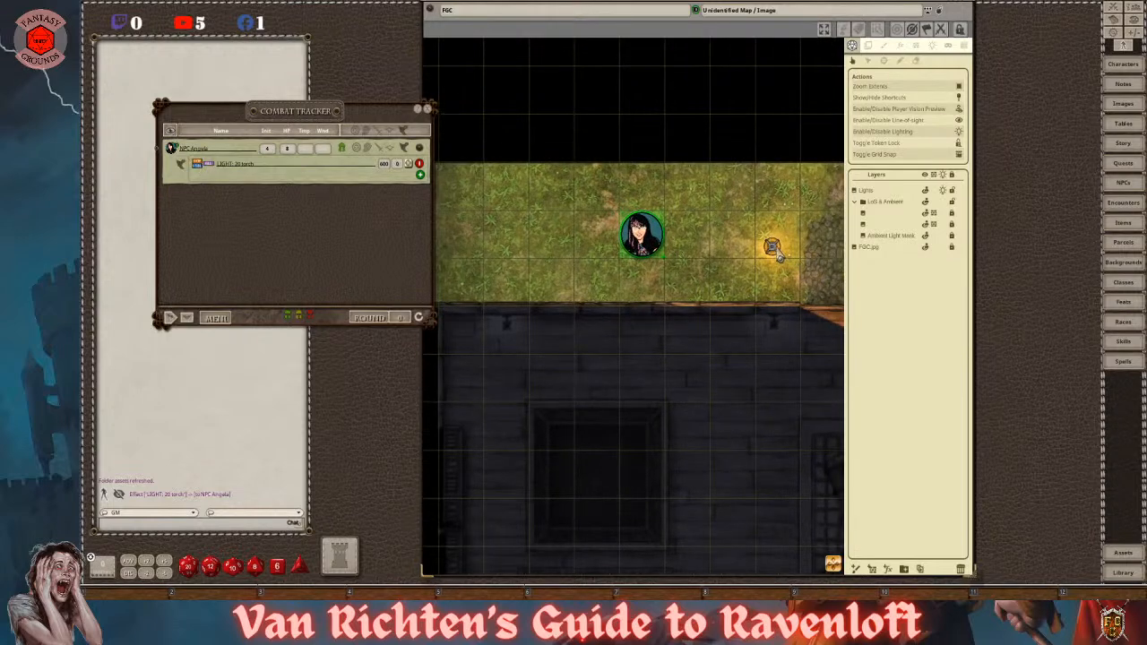
{"action": "scroll", "coordinate": [739, 254], "scroll_direction": "down", "scroll_amount": 3}
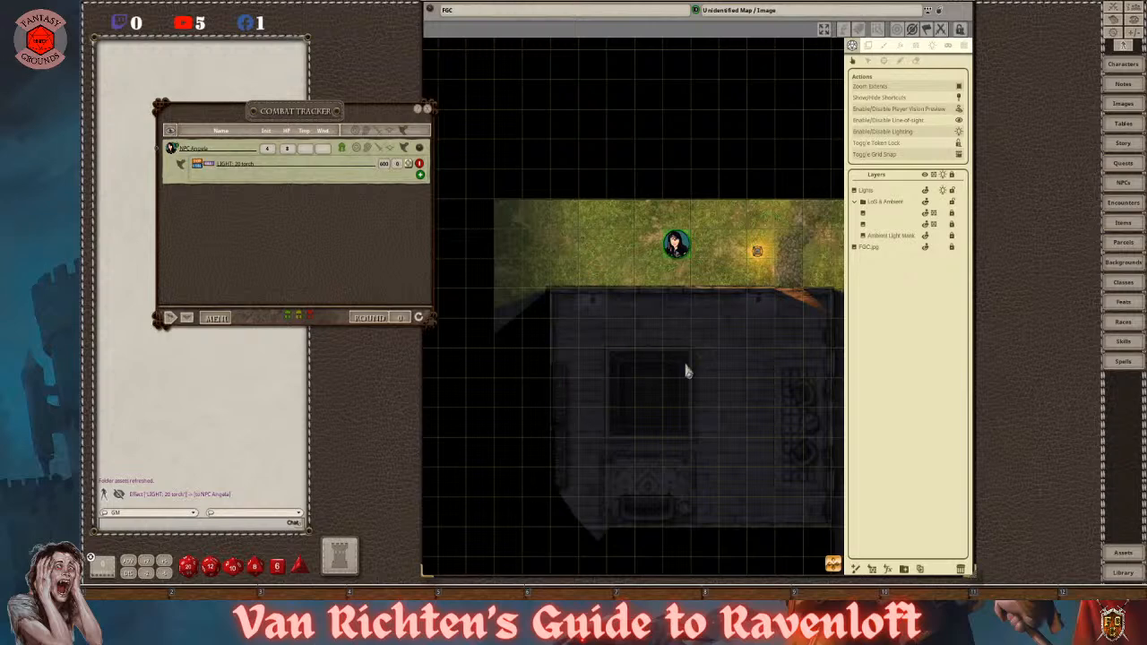
- Move the NPC token to the grass just east of the stone path and turn the player vision preview off
{"action": "left_click_drag", "start_coordinate": [679, 244], "coordinate": [816, 243]}
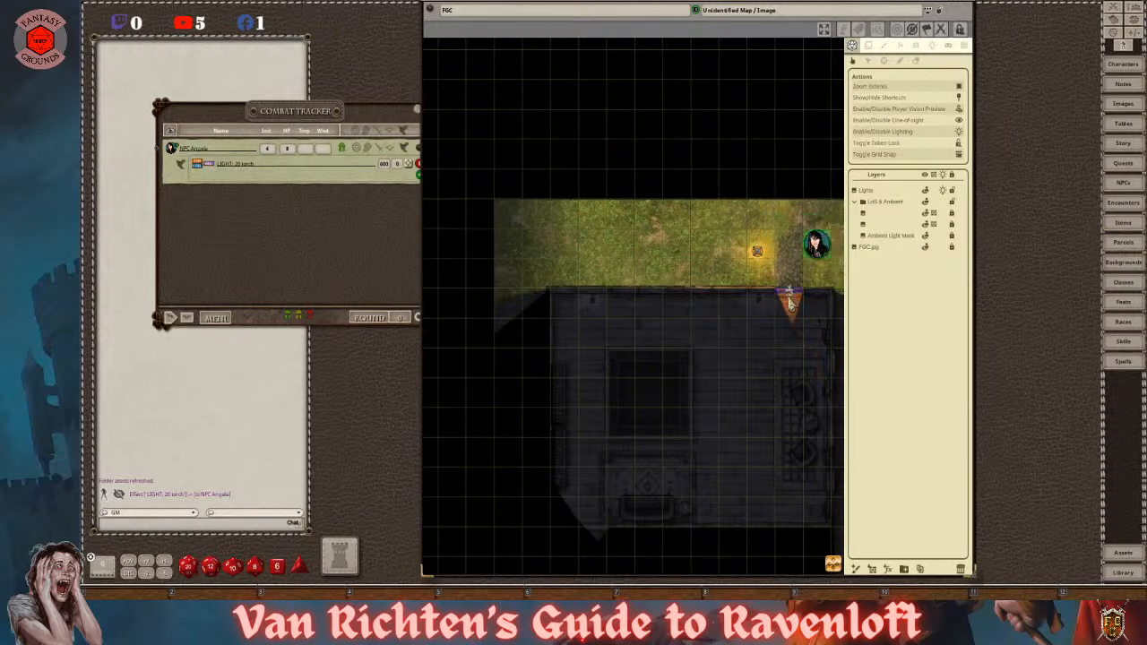
{"action": "scroll", "coordinate": [789, 292], "scroll_direction": "up", "scroll_amount": 2}
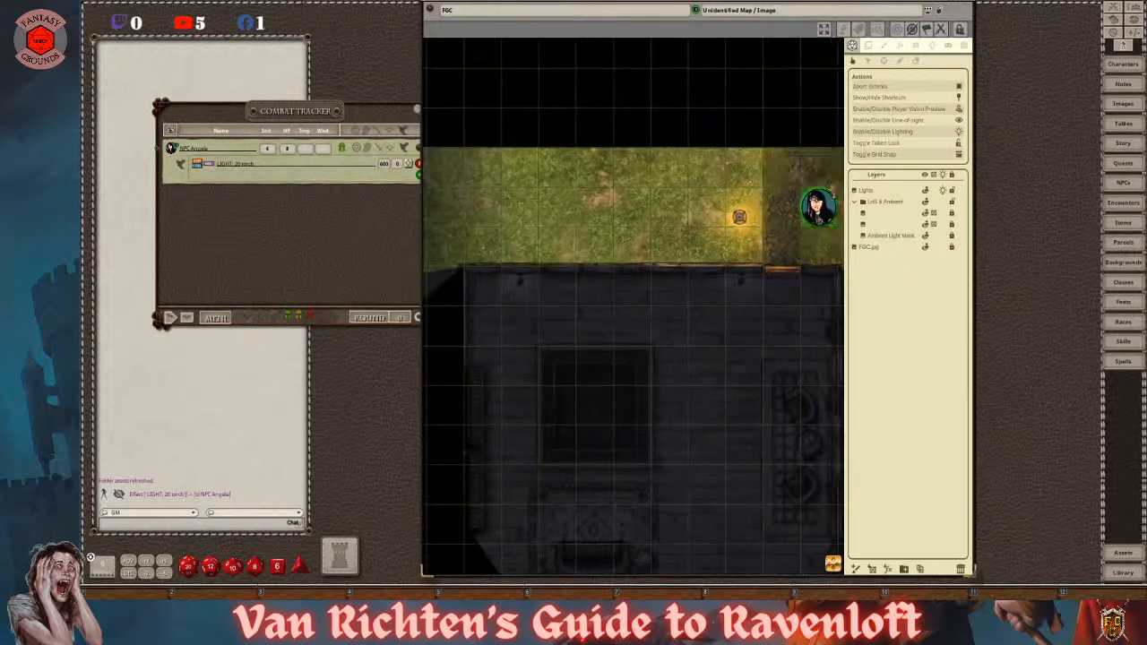
{"action": "left_click", "coordinate": [854, 46]}
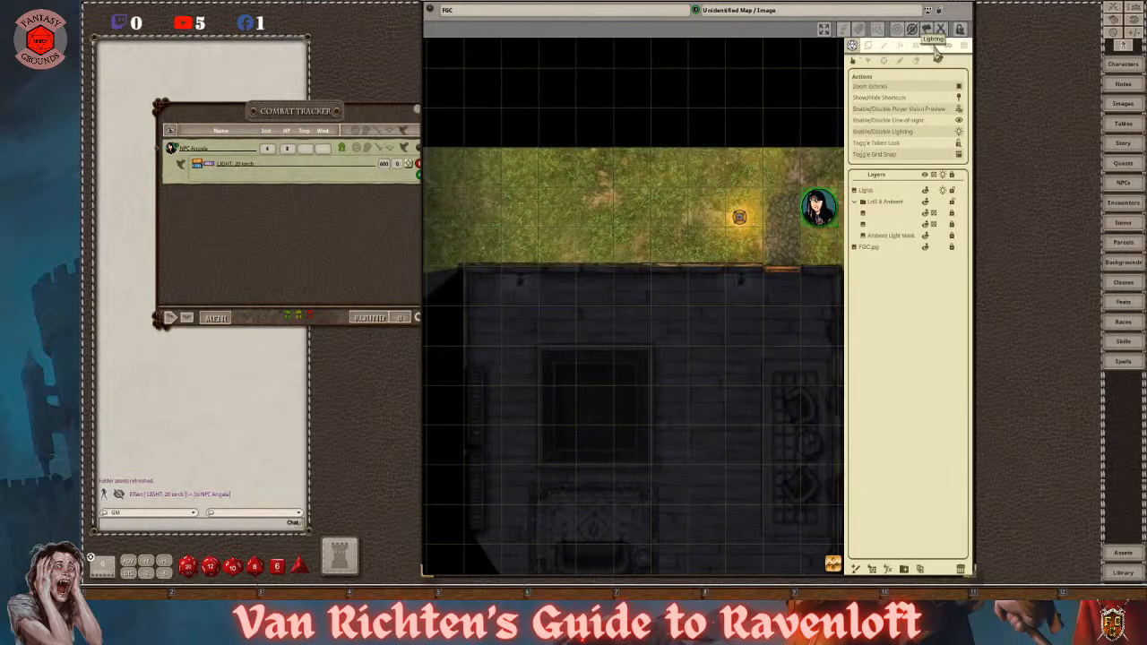
{"action": "left_click", "coordinate": [935, 47]}
{"action": "left_click", "coordinate": [932, 44]}
{"action": "left_click", "coordinate": [959, 111]}
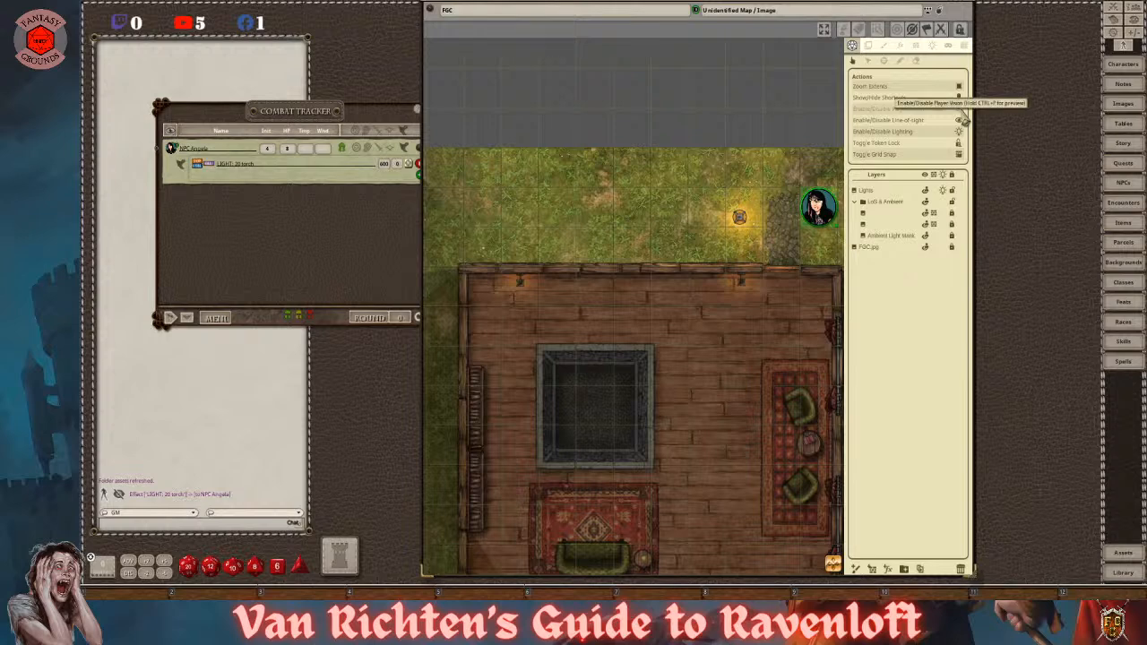
{"action": "left_click", "coordinate": [961, 111]}
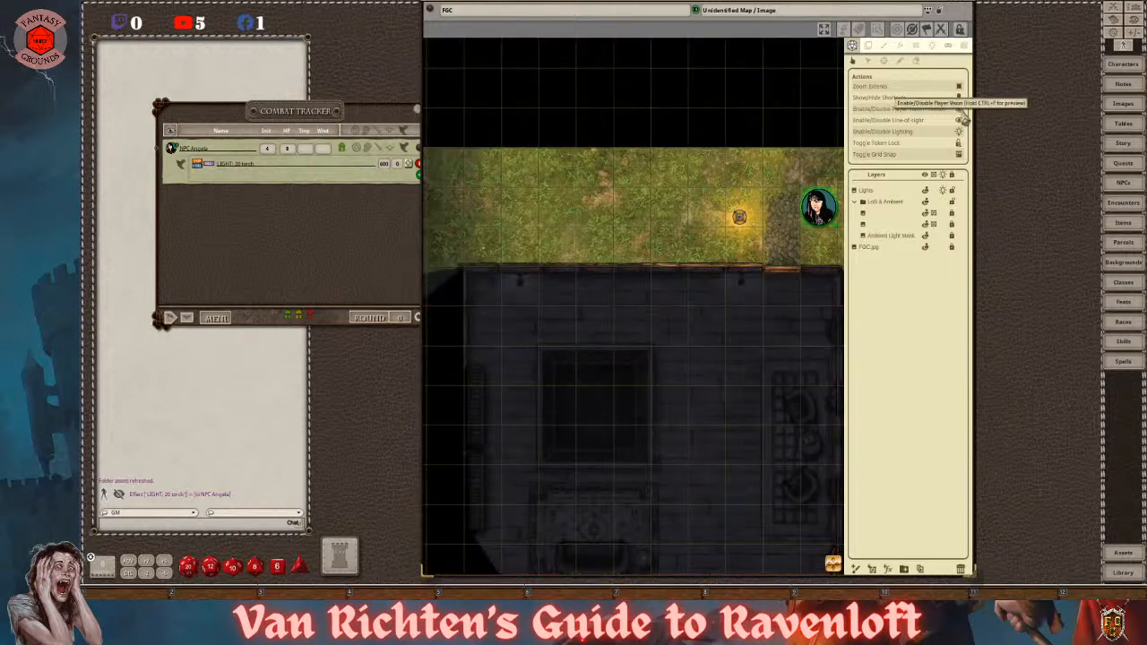
{"action": "left_click", "coordinate": [964, 119]}
- View the whole house map and briefly preview the player's vision and the lighting on it
{"action": "scroll", "coordinate": [743, 241], "scroll_direction": "down", "scroll_amount": 5}
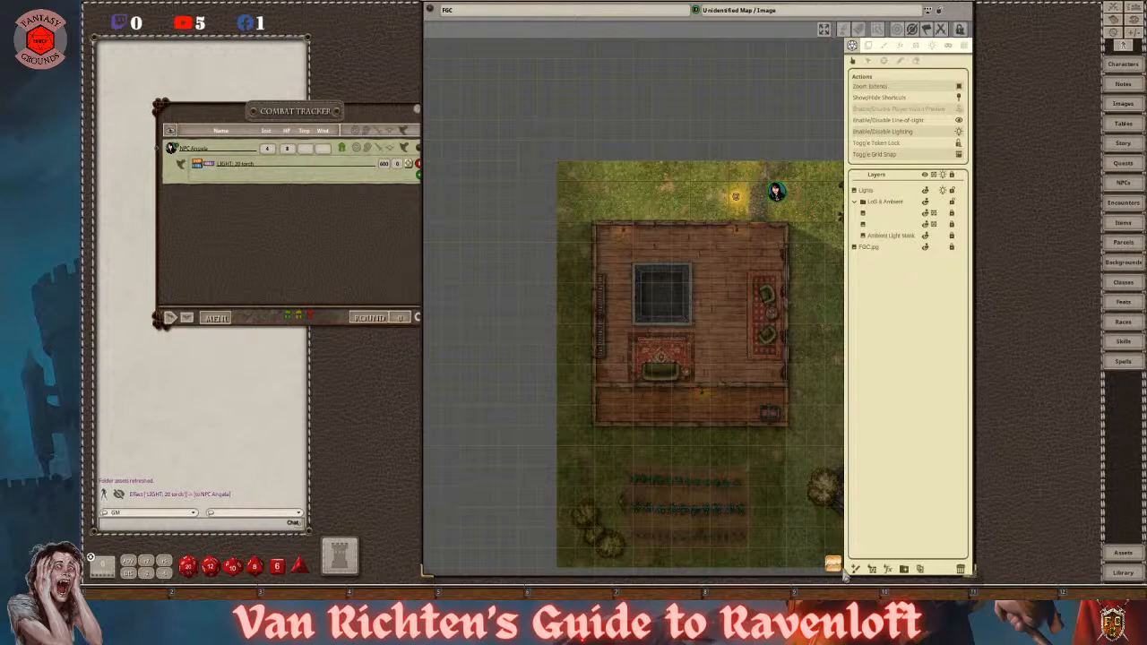
{"action": "left_click_drag", "start_coordinate": [829, 557], "coordinate": [626, 462]}
{"action": "left_click_drag", "start_coordinate": [838, 568], "coordinate": [827, 524]}
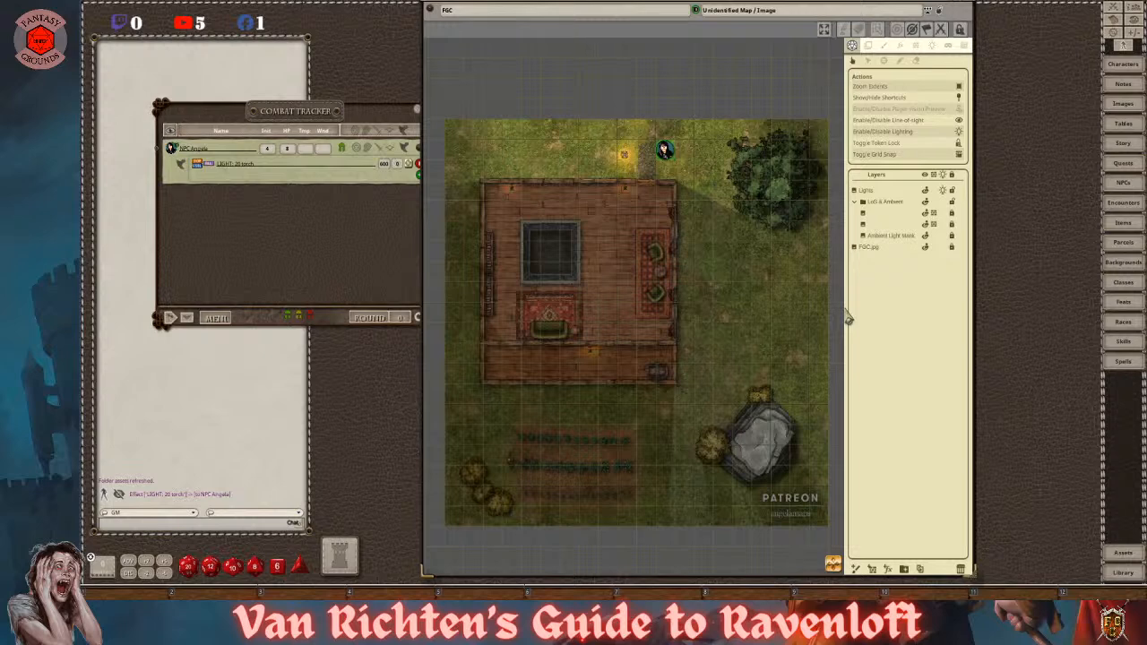
{"action": "key", "text": "ctrl"}
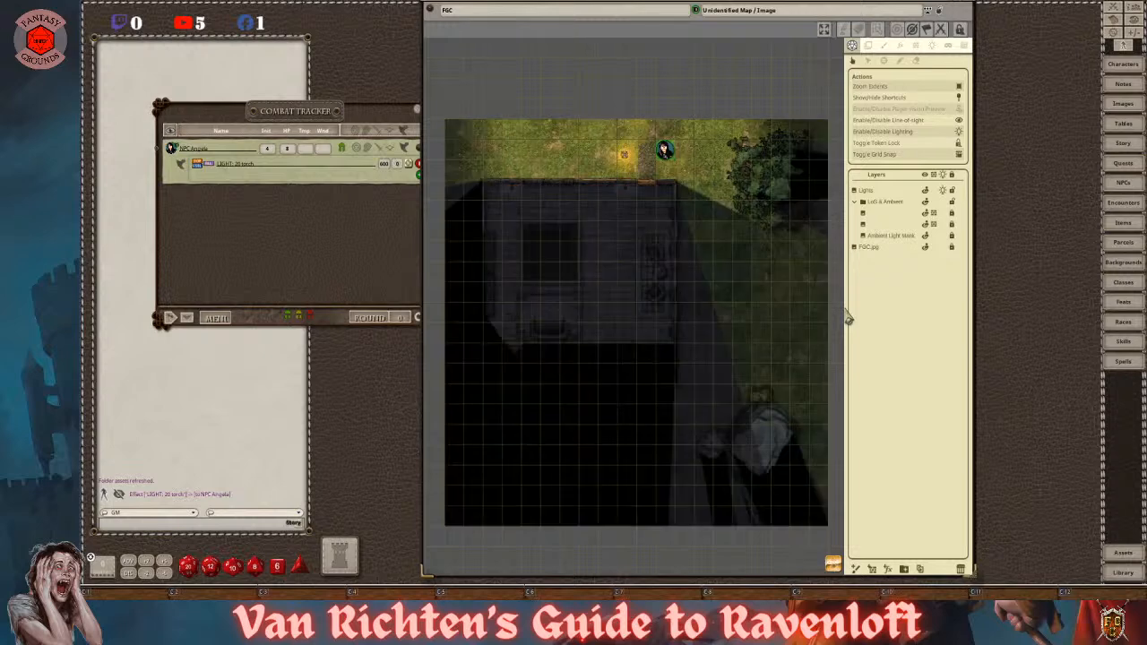
{"action": "key", "text": "ctrl+l"}
{"action": "key", "text": "ctrl+l"}
{"action": "key", "text": "ctrl+l"}
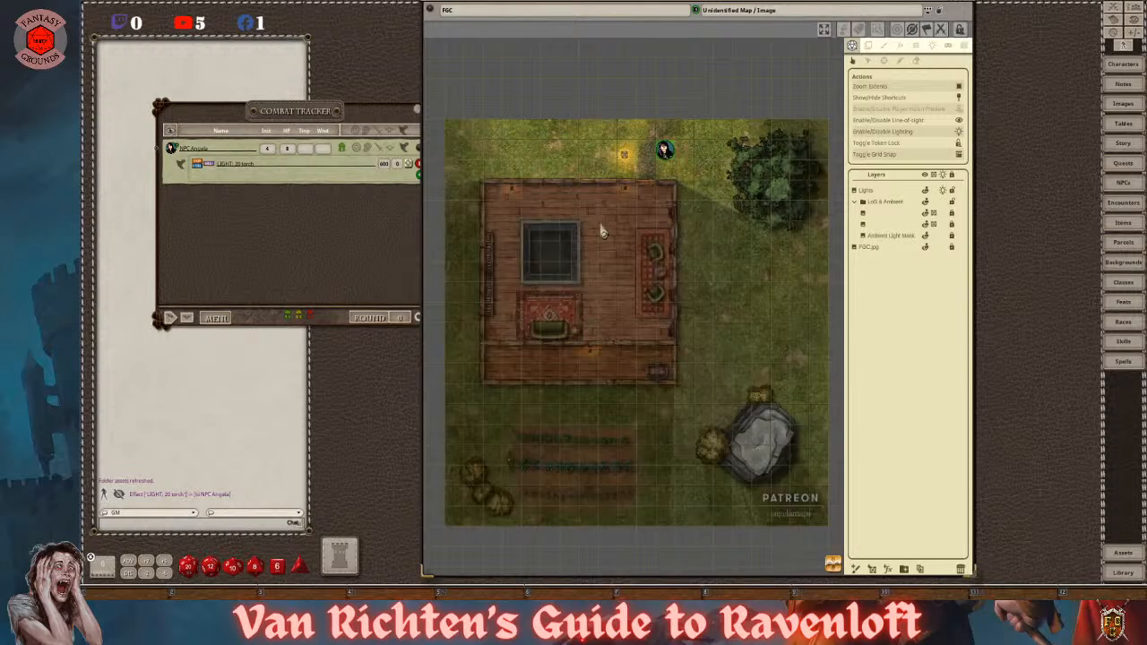
- Activate the tool for placing lights and move the Lights layer into the LoS & Ambient layer folder
{"action": "scroll", "coordinate": [521, 226], "scroll_direction": "up", "scroll_amount": 3}
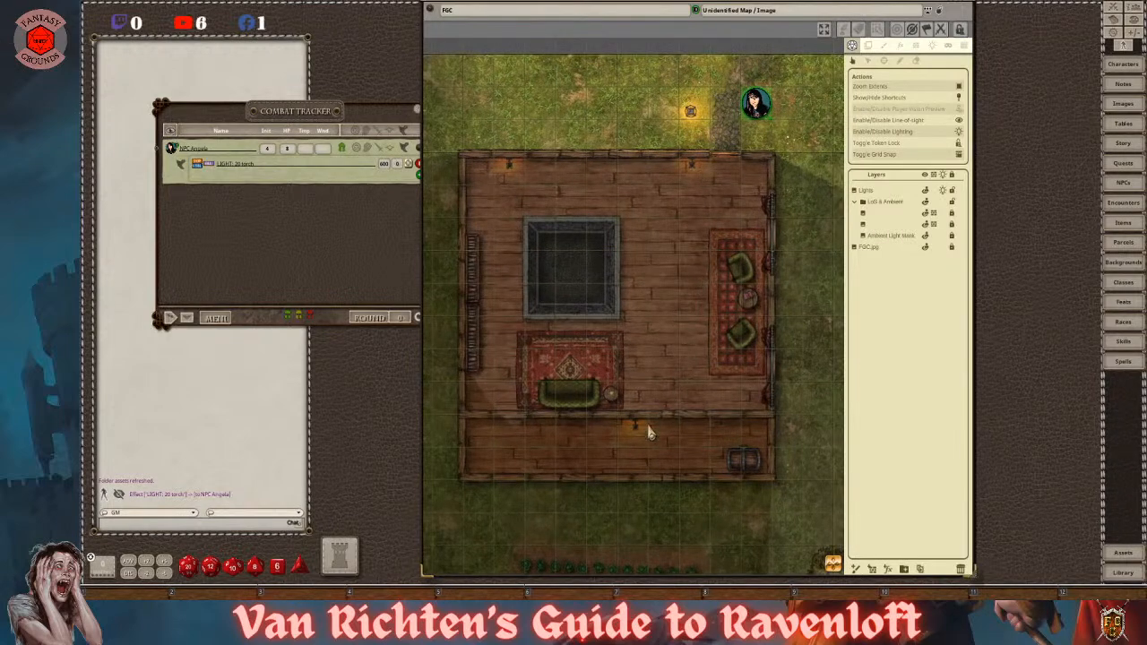
{"action": "scroll", "coordinate": [617, 399], "scroll_direction": "up", "scroll_amount": 10}
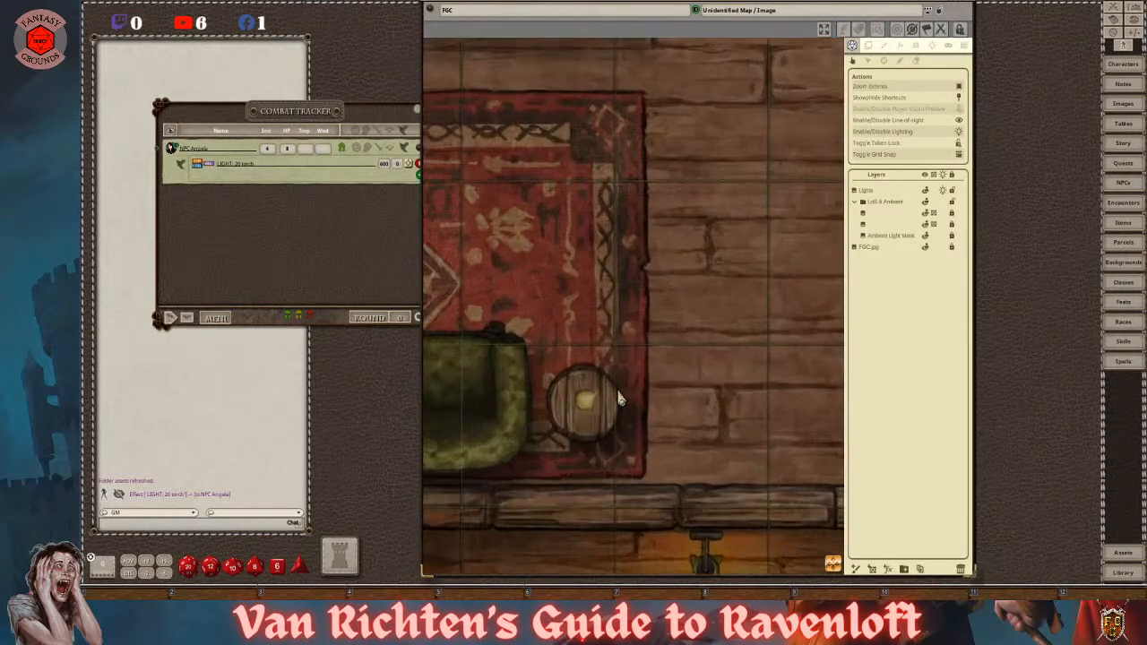
{"action": "scroll", "coordinate": [576, 416], "scroll_direction": "down", "scroll_amount": 10}
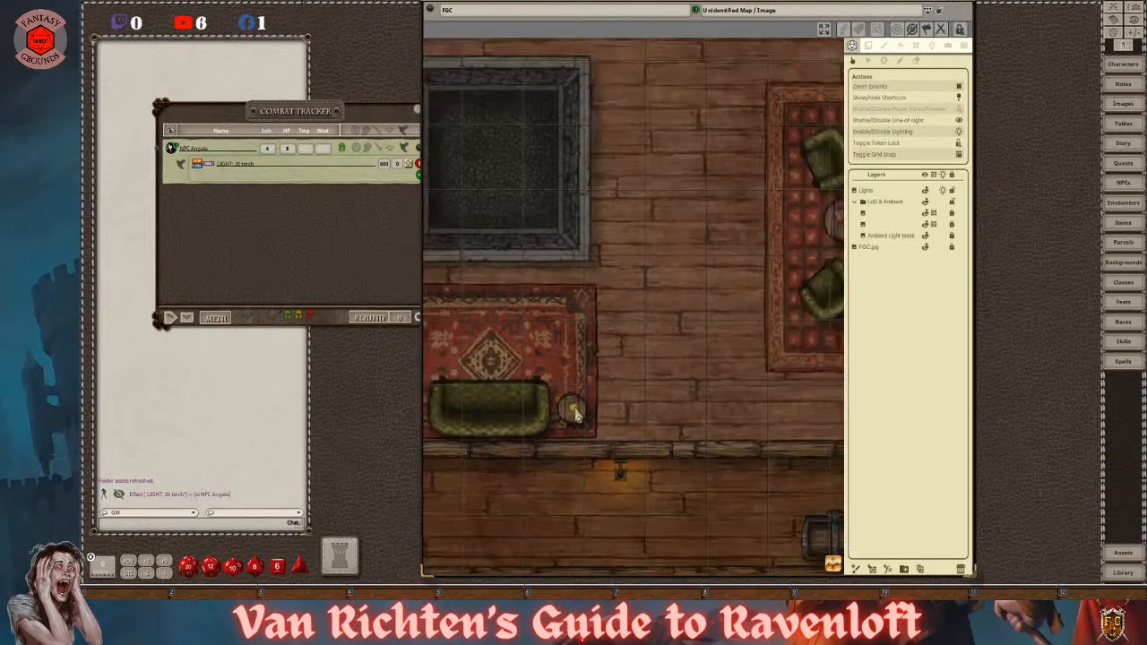
{"action": "scroll", "coordinate": [576, 417], "scroll_direction": "down", "scroll_amount": 4}
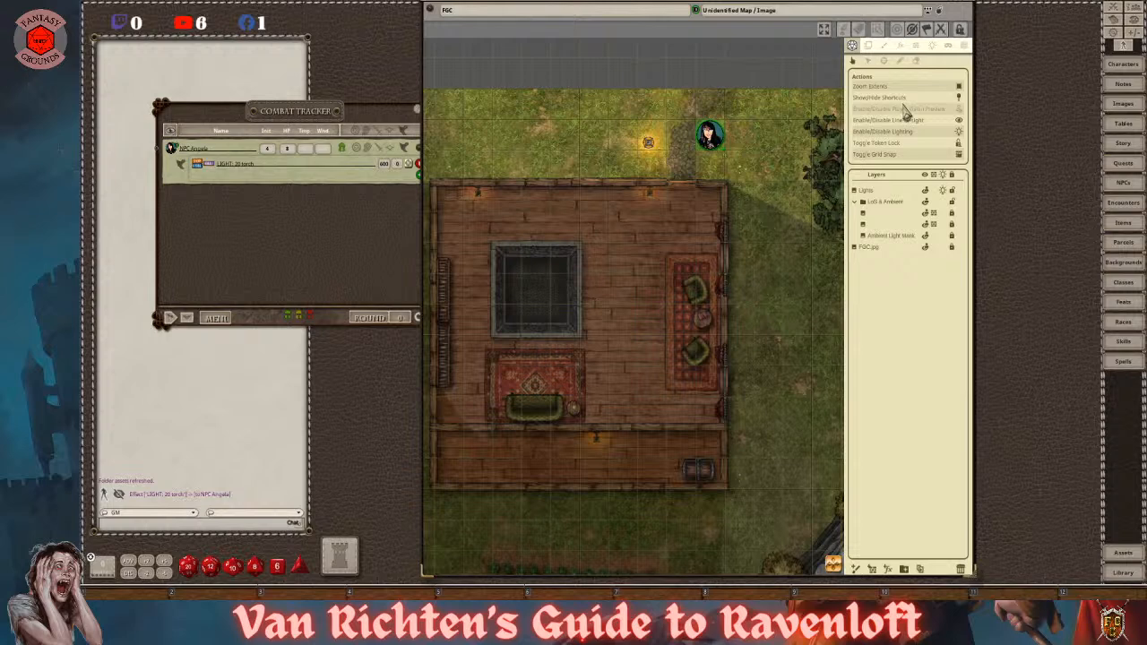
{"action": "left_click", "coordinate": [932, 46]}
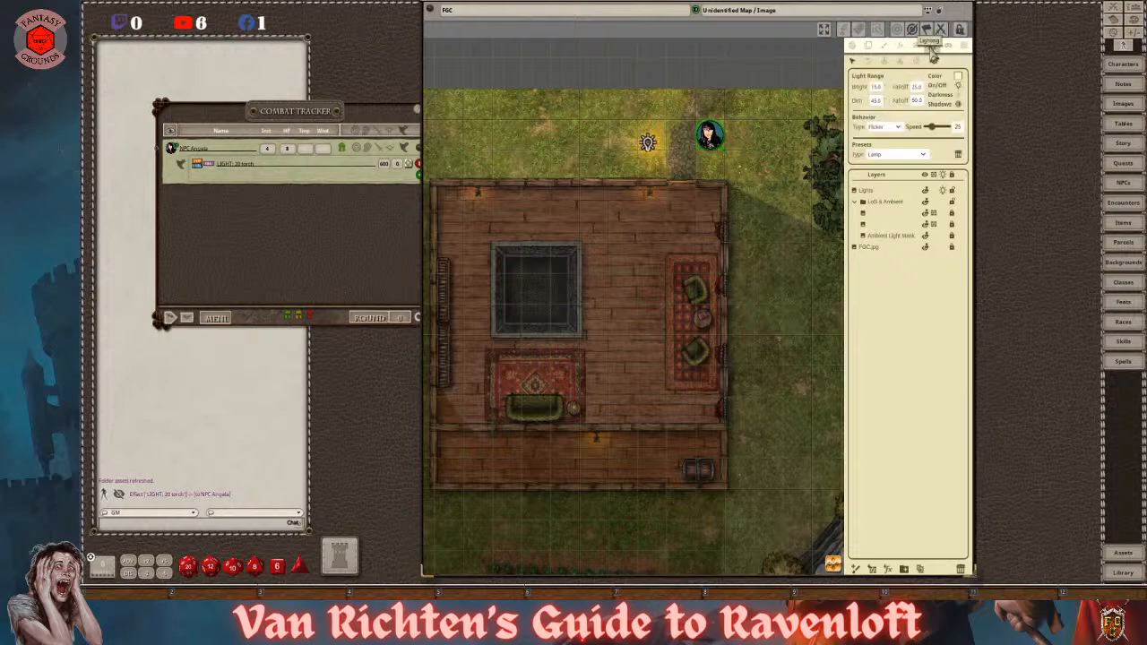
{"action": "left_click", "coordinate": [870, 61]}
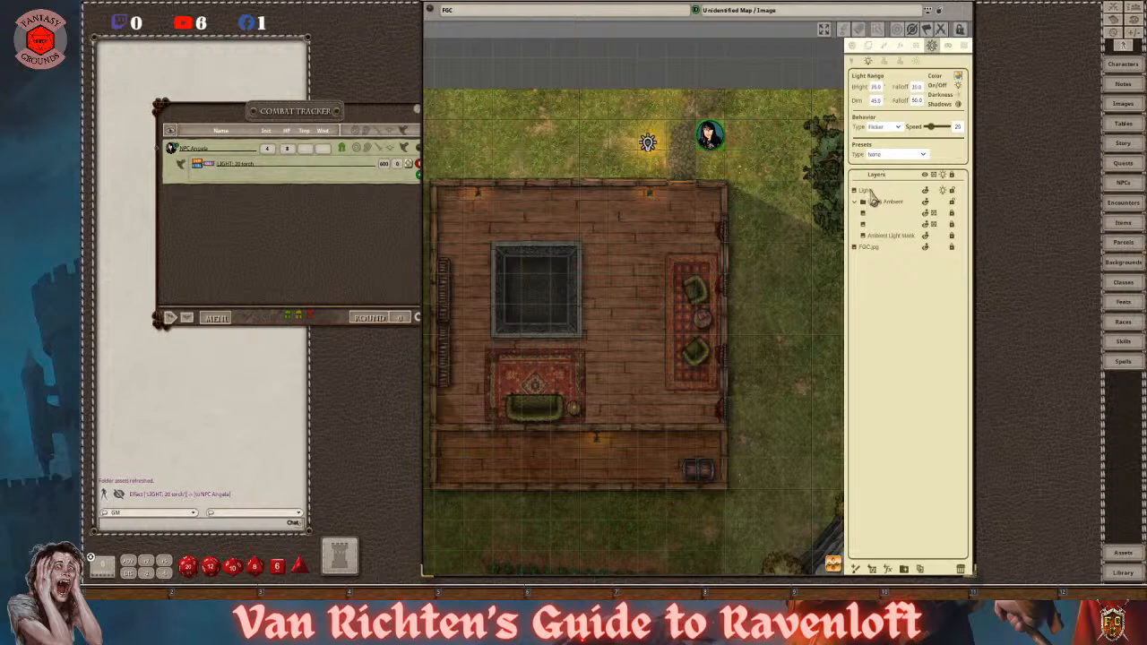
{"action": "left_click_drag", "start_coordinate": [871, 197], "coordinate": [872, 201]}
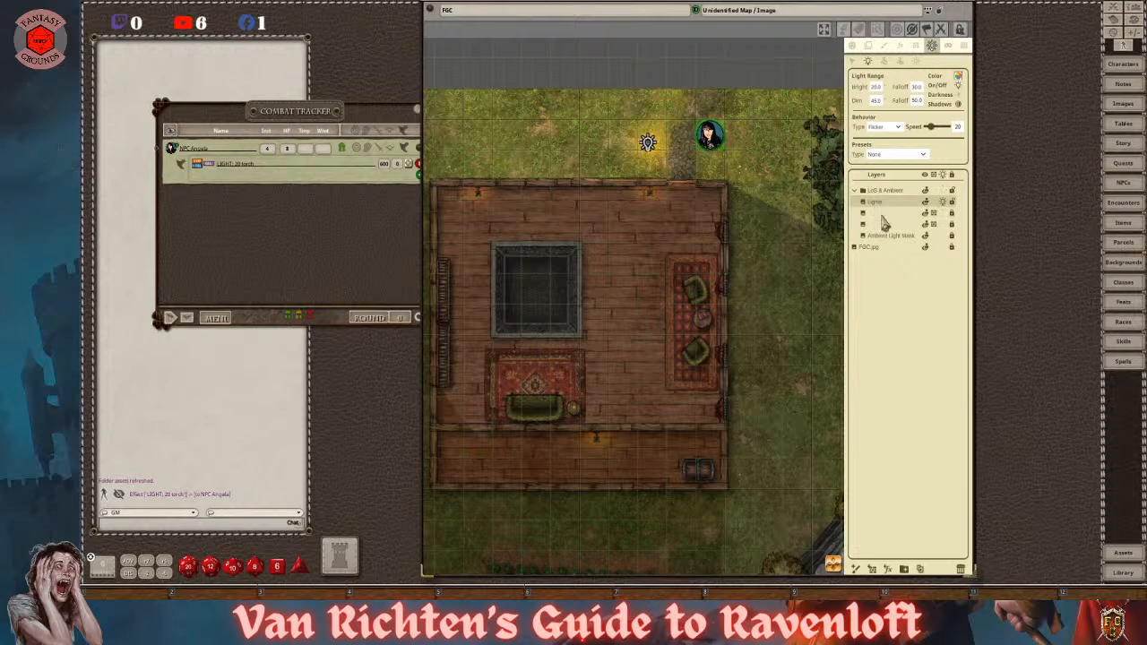
{"action": "left_click", "coordinate": [856, 191]}
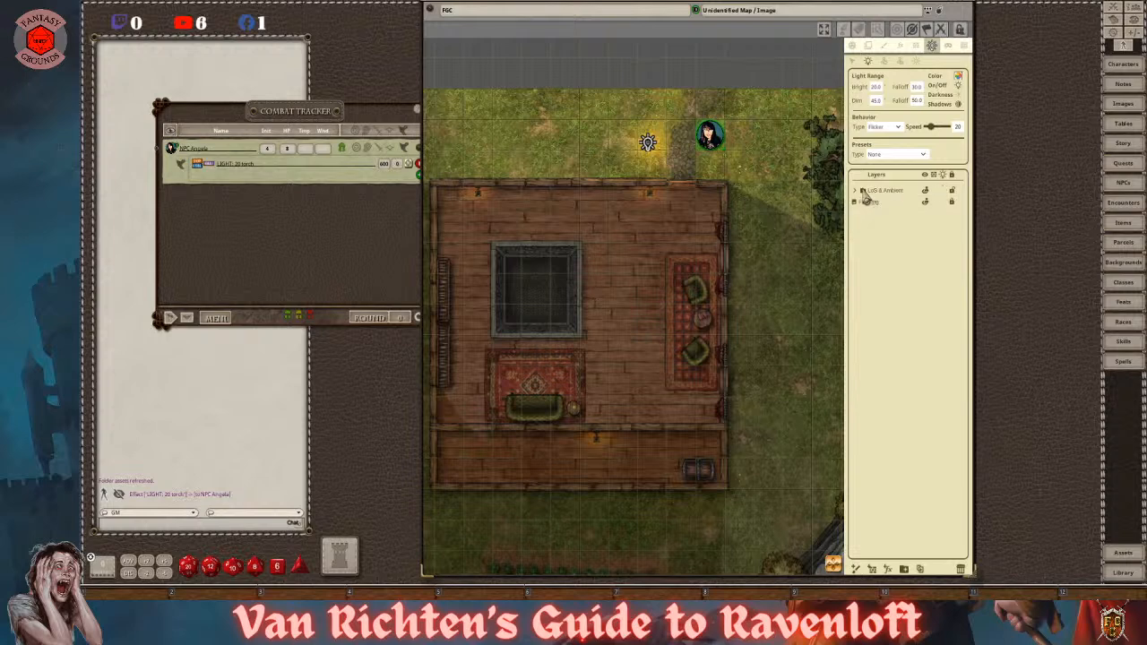
{"action": "left_click", "coordinate": [856, 191]}
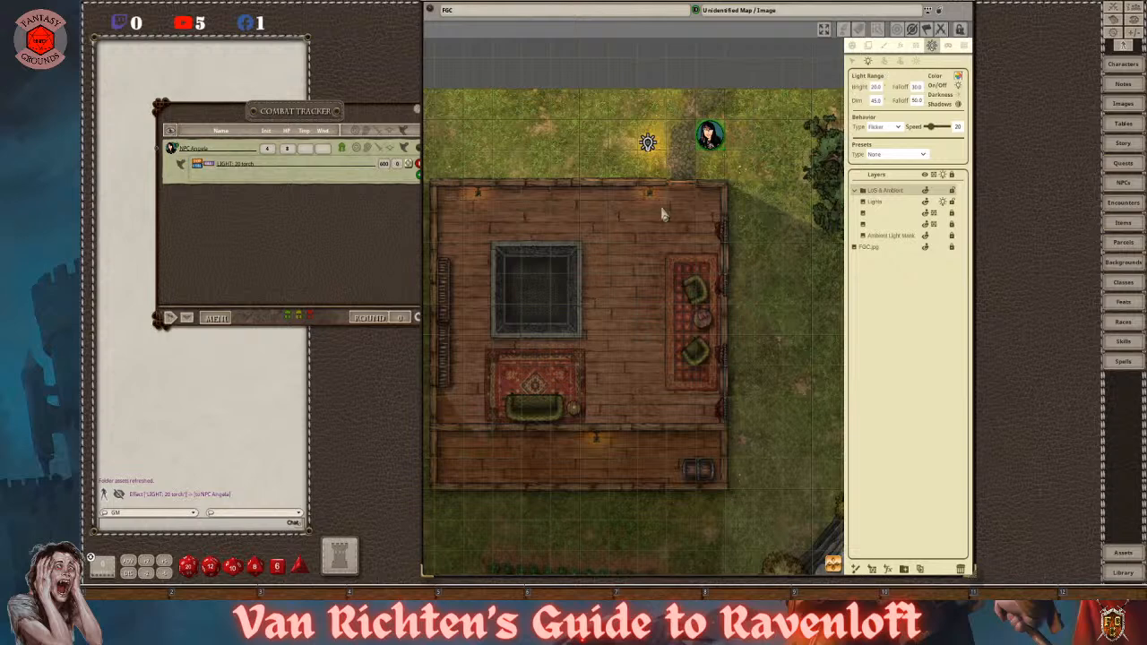
- Place Torch preset lights on the two sconces along the house's north wall and the one in the narrow south room
{"action": "scroll", "coordinate": [657, 207], "scroll_direction": "up", "scroll_amount": 2}
{"action": "scroll", "coordinate": [652, 203], "scroll_direction": "down", "scroll_amount": 1}
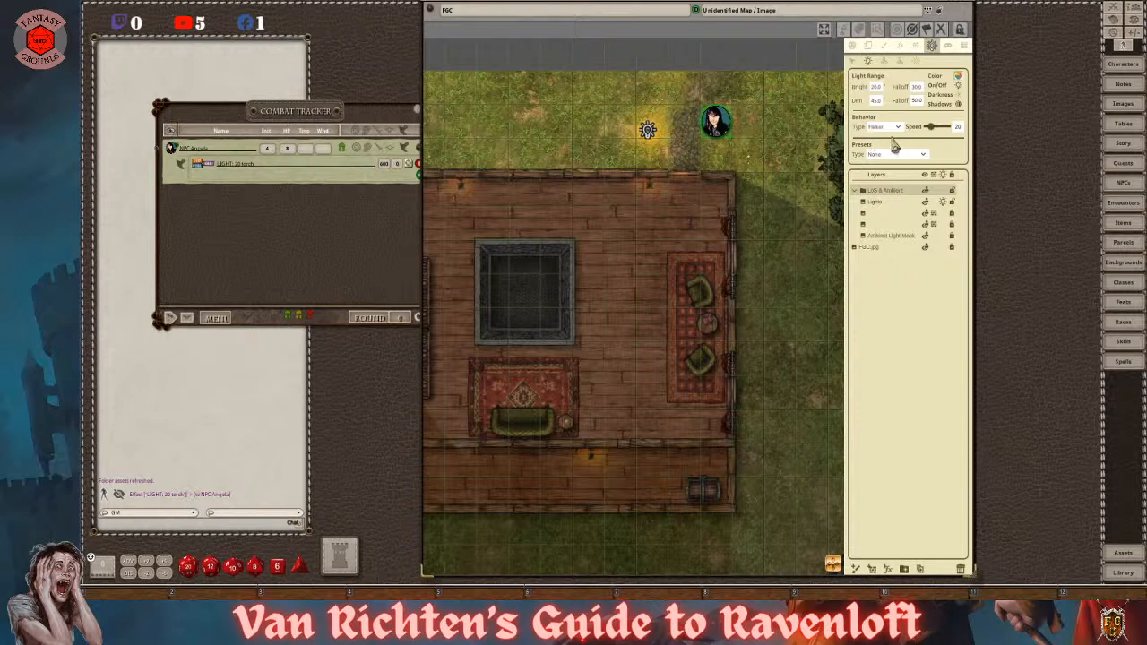
{"action": "left_click", "coordinate": [922, 154]}
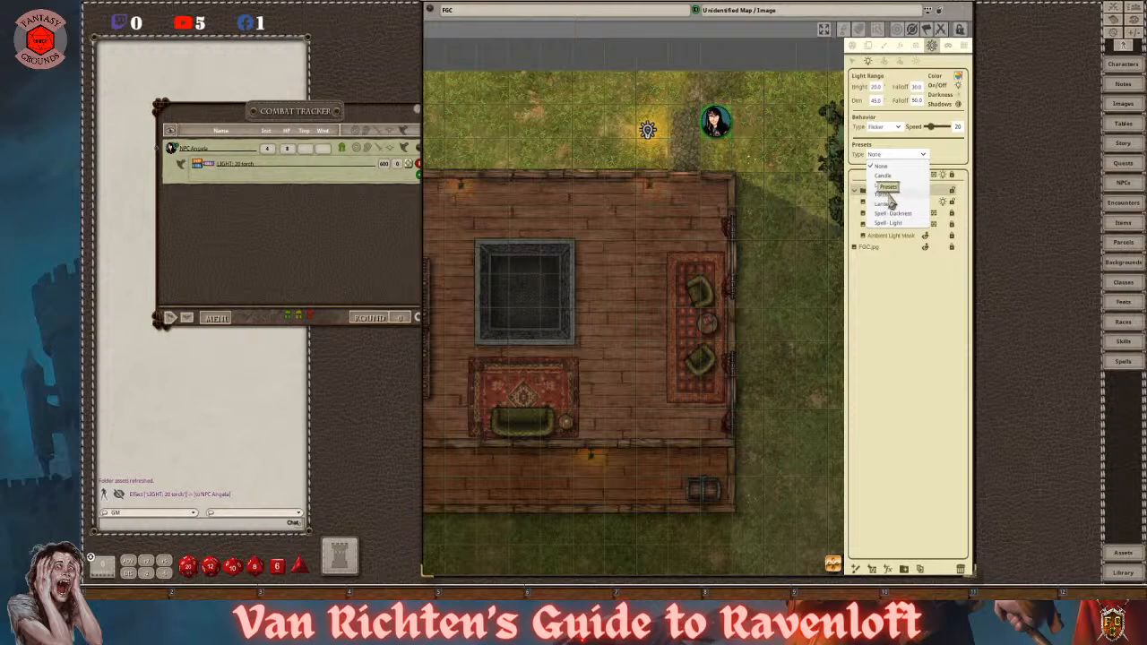
{"action": "left_click", "coordinate": [887, 195]}
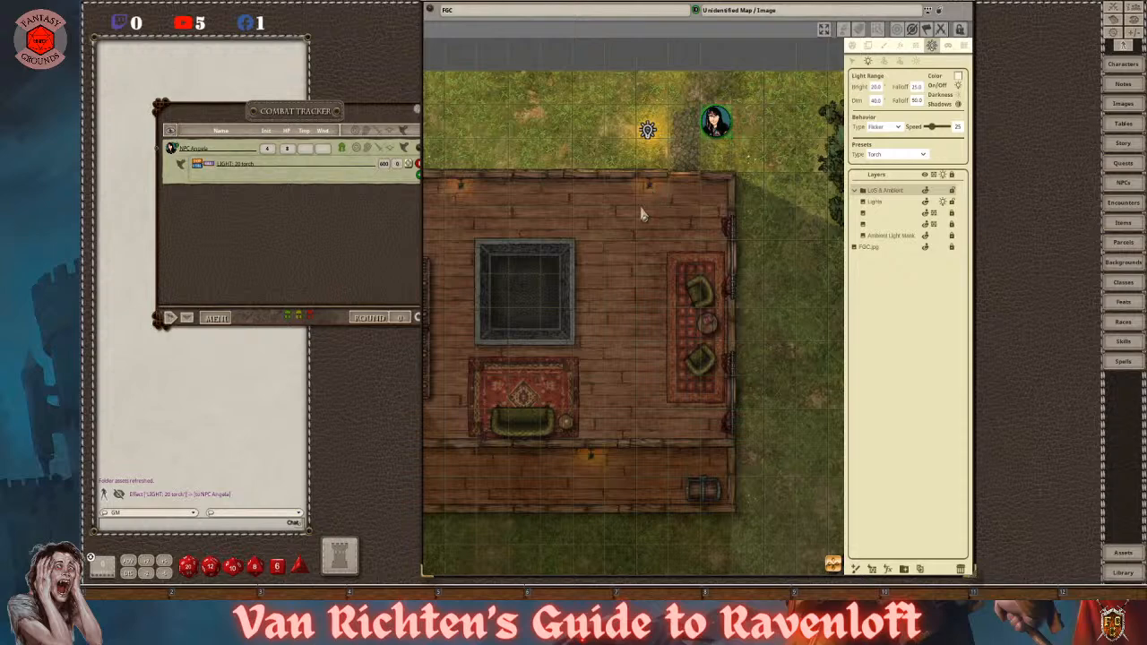
{"action": "scroll", "coordinate": [648, 208], "scroll_direction": "up", "scroll_amount": 3}
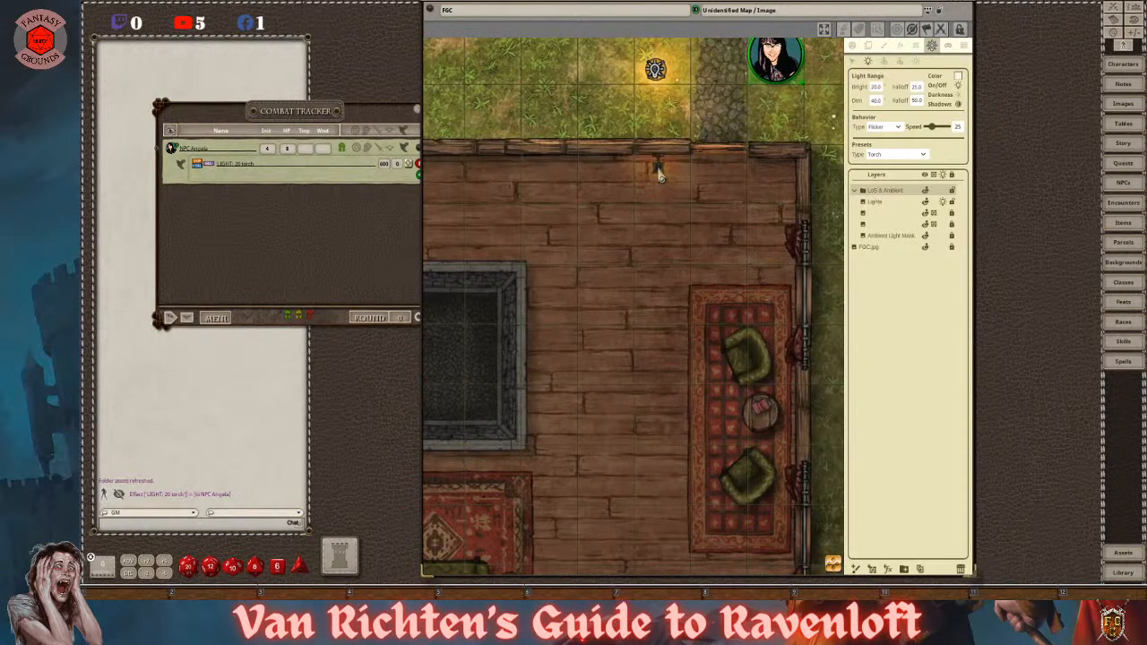
{"action": "left_click", "coordinate": [658, 173]}
{"action": "scroll", "coordinate": [671, 232], "scroll_direction": "down", "scroll_amount": 3}
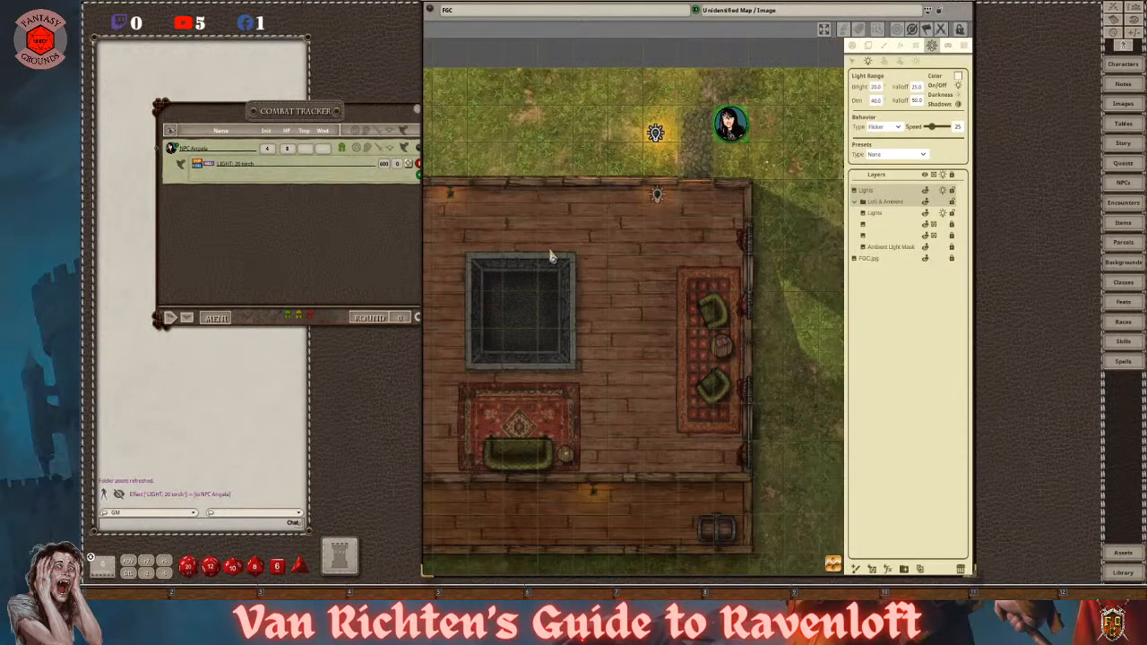
{"action": "left_click", "coordinate": [450, 201]}
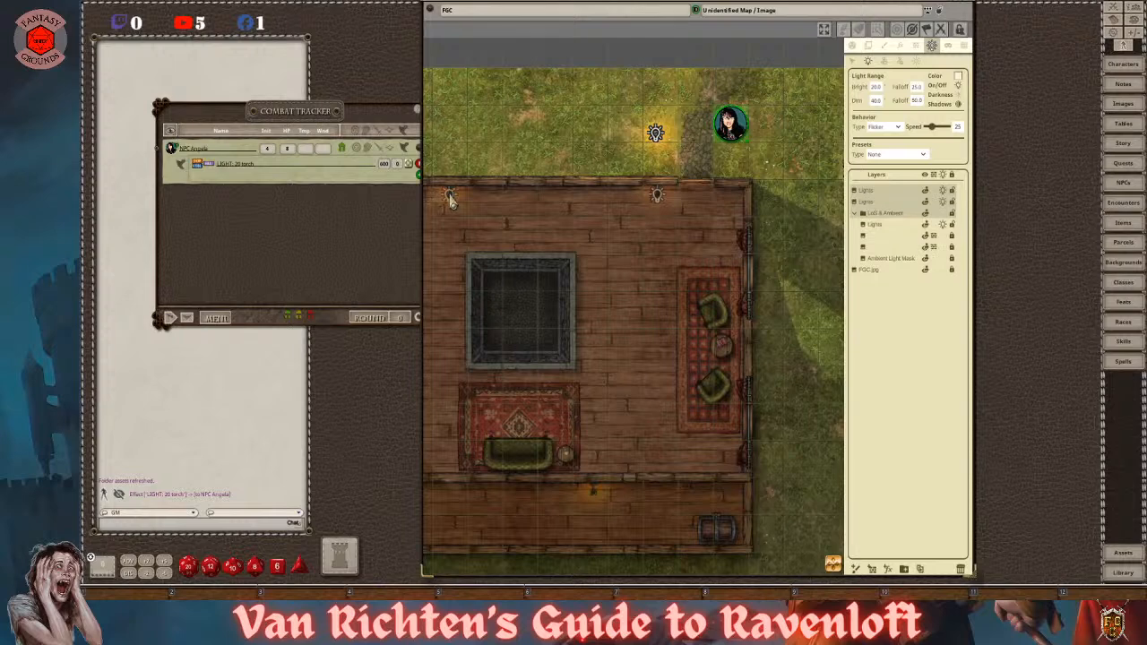
{"action": "left_click", "coordinate": [592, 498]}
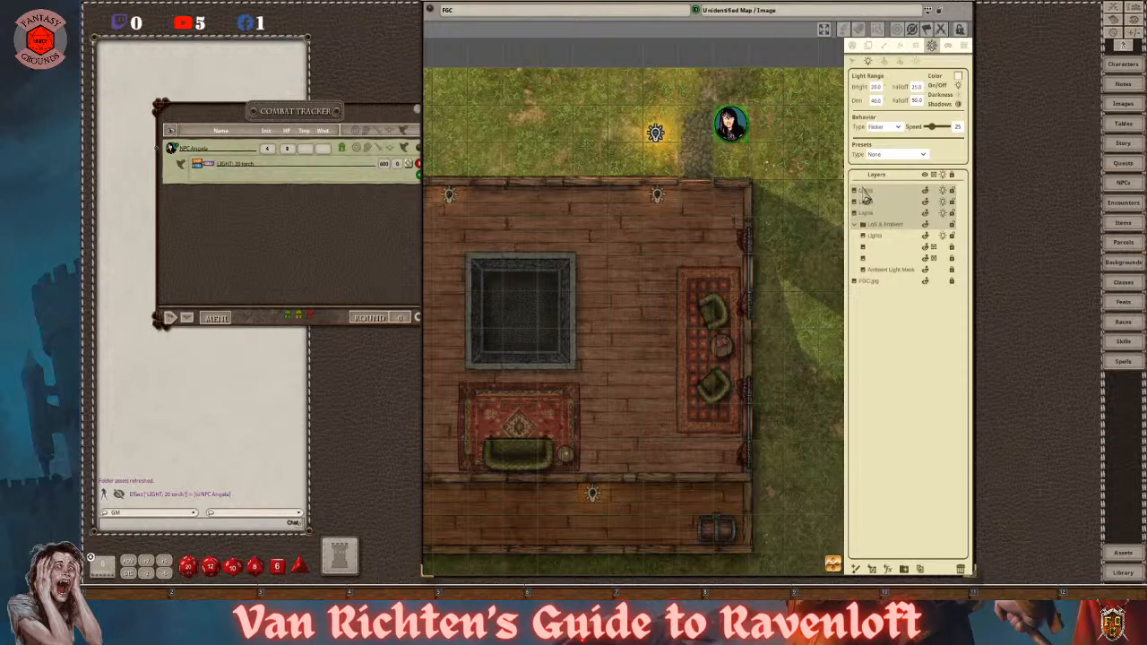
- Move the three new Lights layers into the LoS & Ambient folder and collapse the folder
{"action": "left_click_drag", "start_coordinate": [864, 190], "coordinate": [870, 214]}
{"action": "left_click", "coordinate": [891, 299]}
{"action": "left_click", "coordinate": [855, 191]}
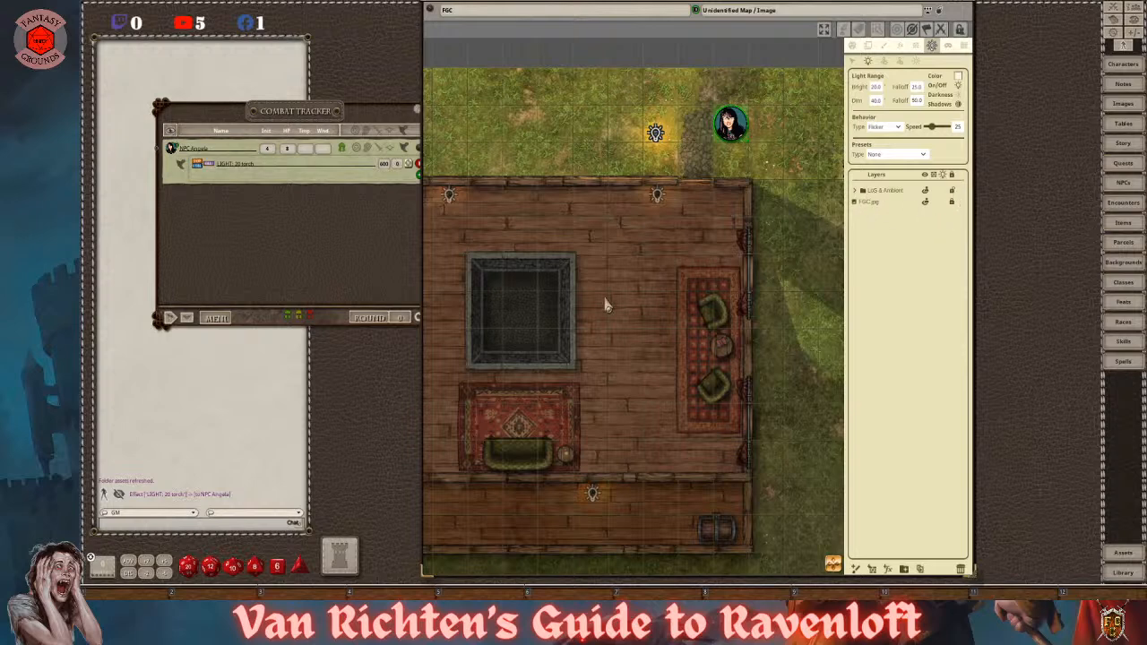
- Place a Candle preset light on the candle of the small round table beside the green sofa
{"action": "scroll", "coordinate": [617, 292], "scroll_direction": "down", "scroll_amount": 1}
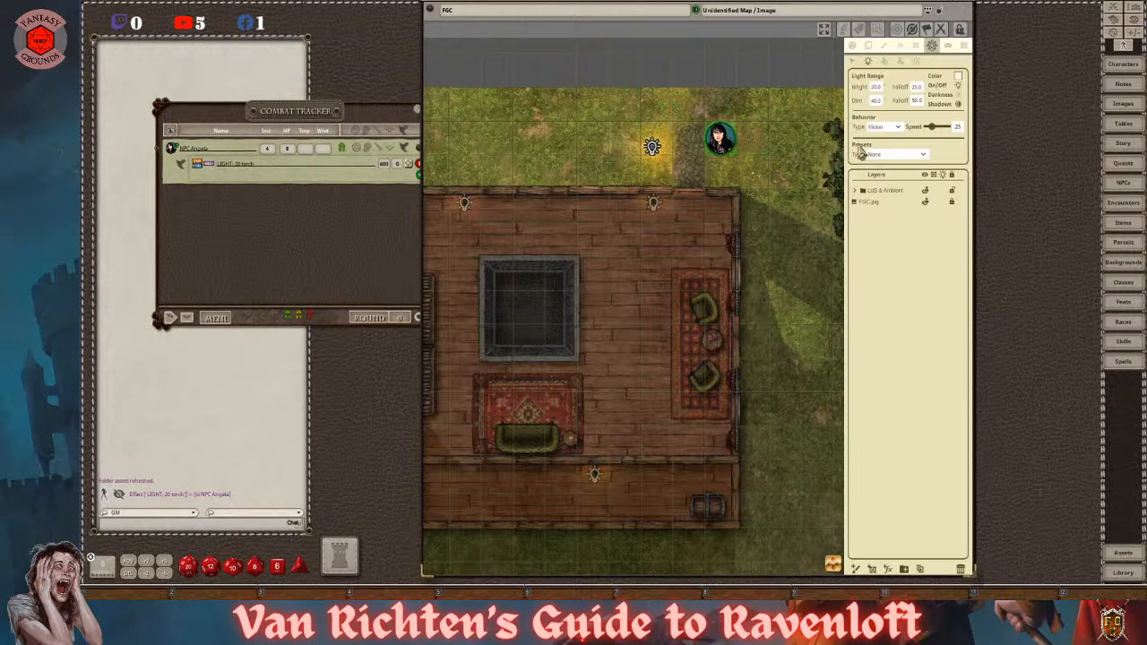
{"action": "left_click", "coordinate": [929, 157]}
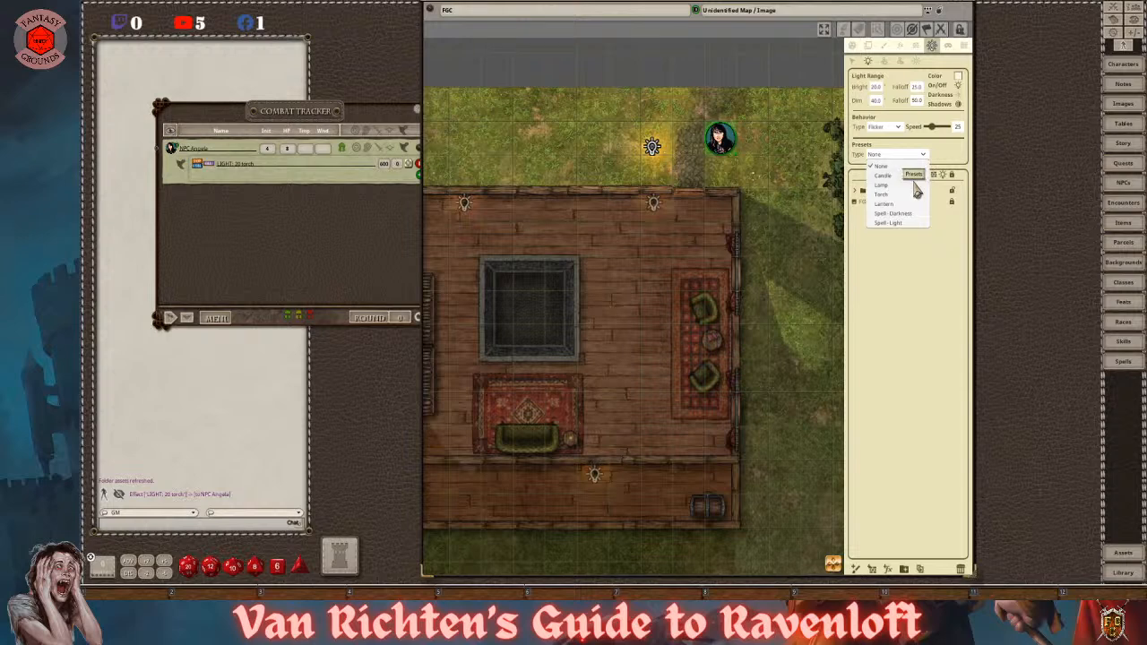
{"action": "left_click", "coordinate": [878, 192]}
{"action": "left_click", "coordinate": [855, 191]}
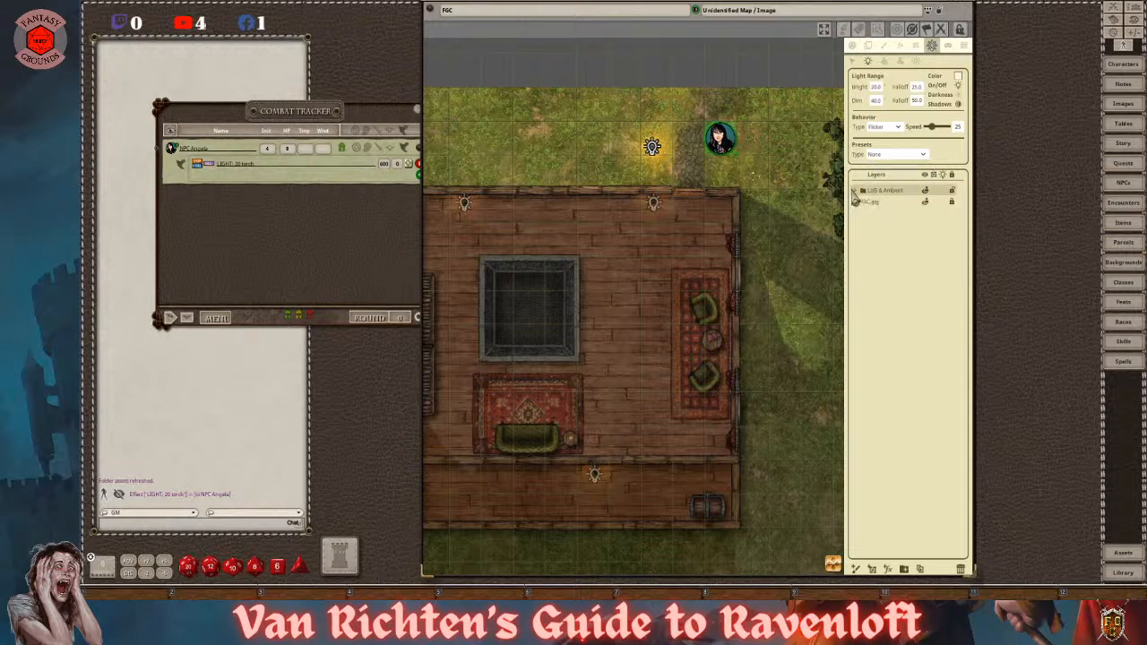
{"action": "left_click", "coordinate": [923, 154]}
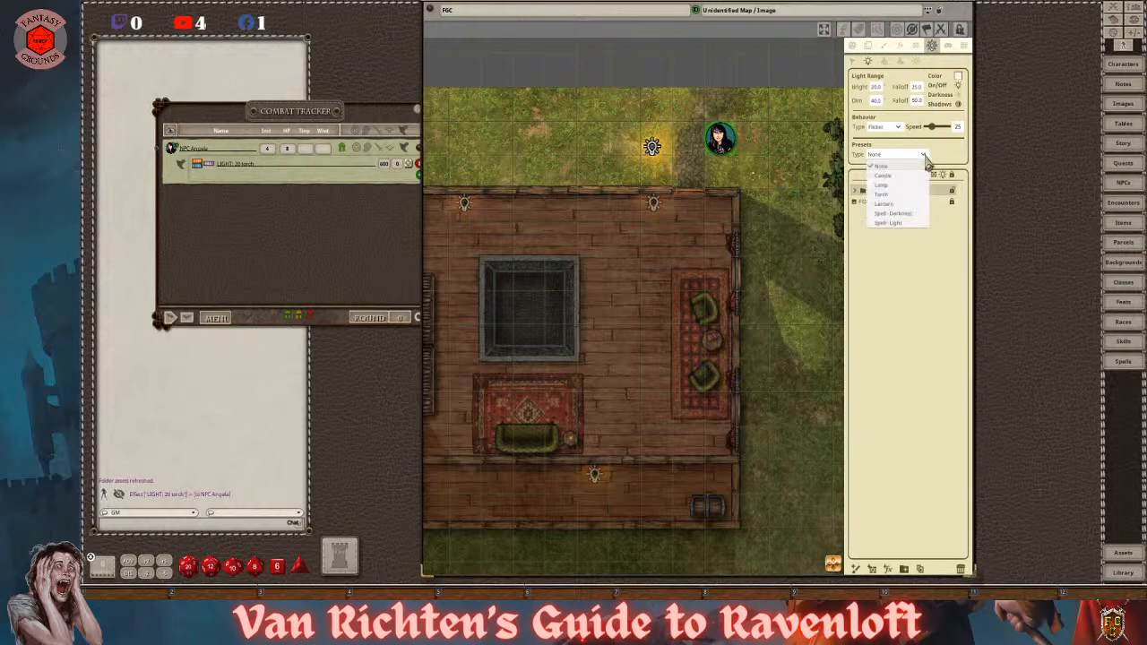
{"action": "left_click", "coordinate": [886, 176]}
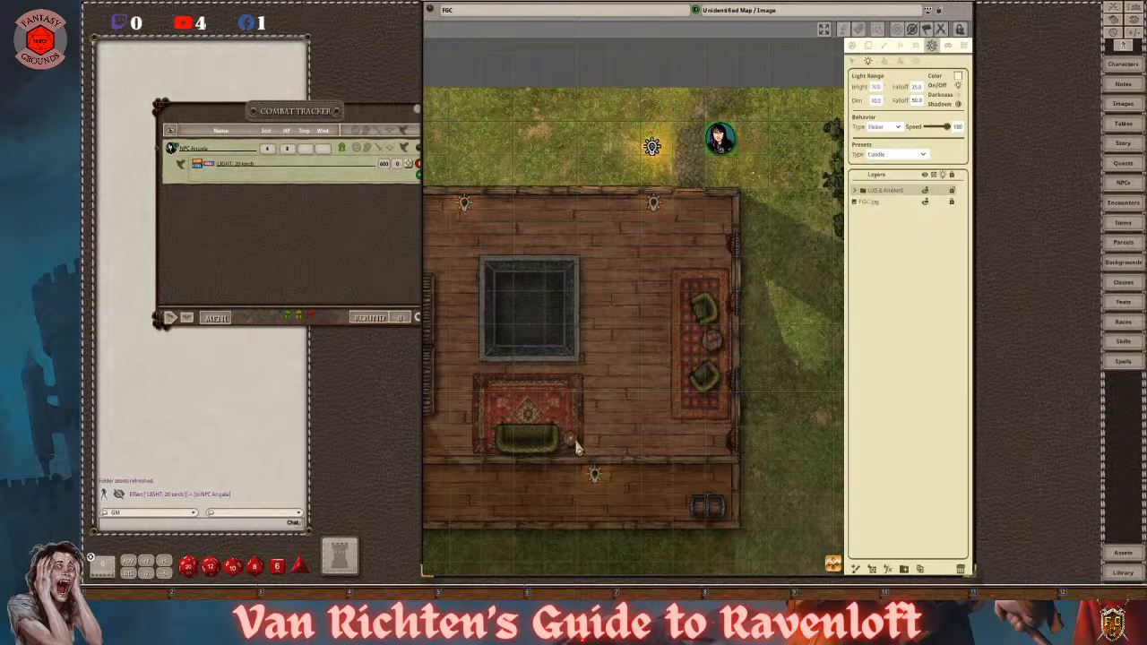
{"action": "scroll", "coordinate": [578, 448], "scroll_direction": "up", "scroll_amount": 10}
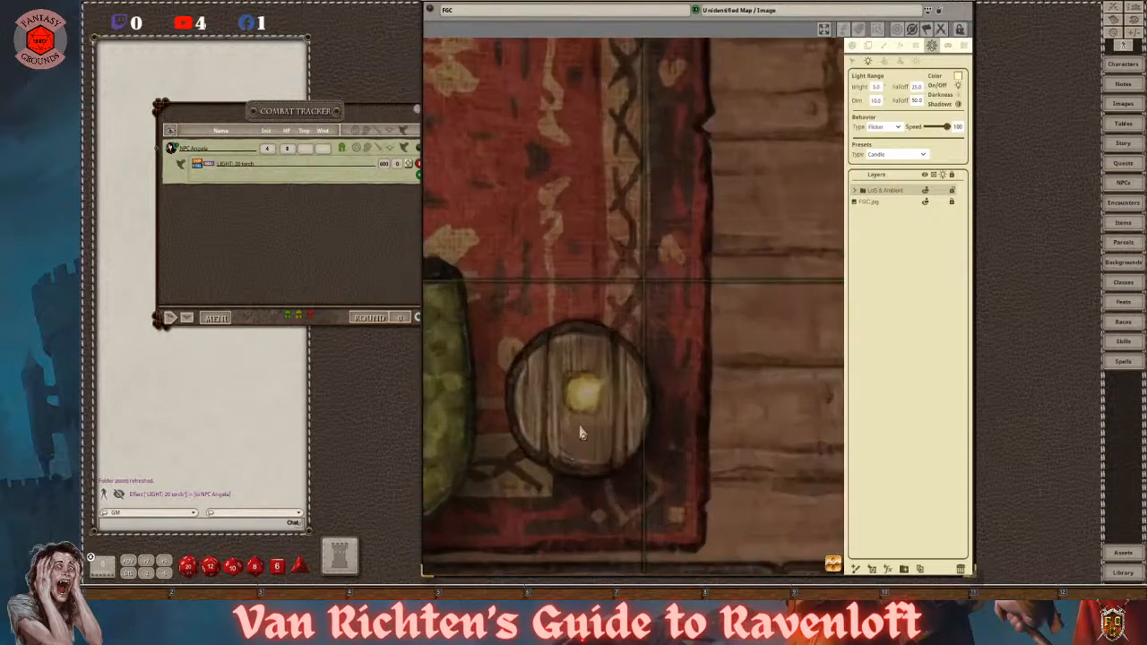
{"action": "left_click", "coordinate": [583, 402]}
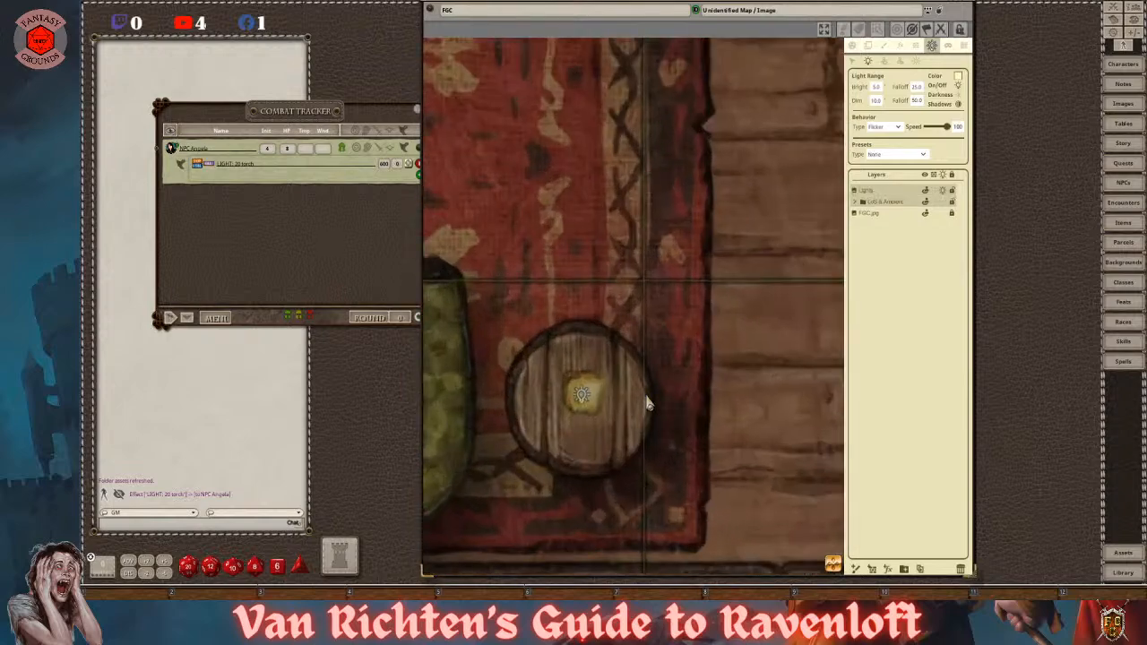
{"action": "scroll", "coordinate": [636, 403], "scroll_direction": "down", "scroll_amount": 10}
{"action": "scroll", "coordinate": [656, 401], "scroll_direction": "down", "scroll_amount": 5}
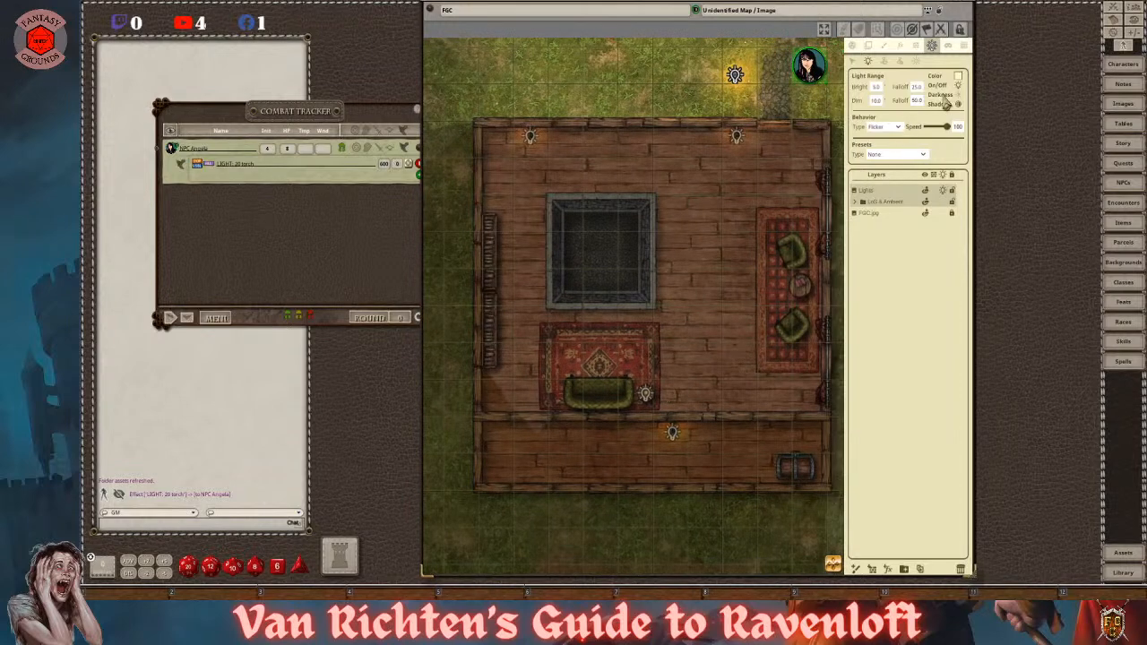
- Go through the torch lights on the three wall sconces in selection mode and check their placement and settings
{"action": "left_click", "coordinate": [854, 63]}
{"action": "scroll", "coordinate": [583, 175], "scroll_direction": "up", "scroll_amount": 2}
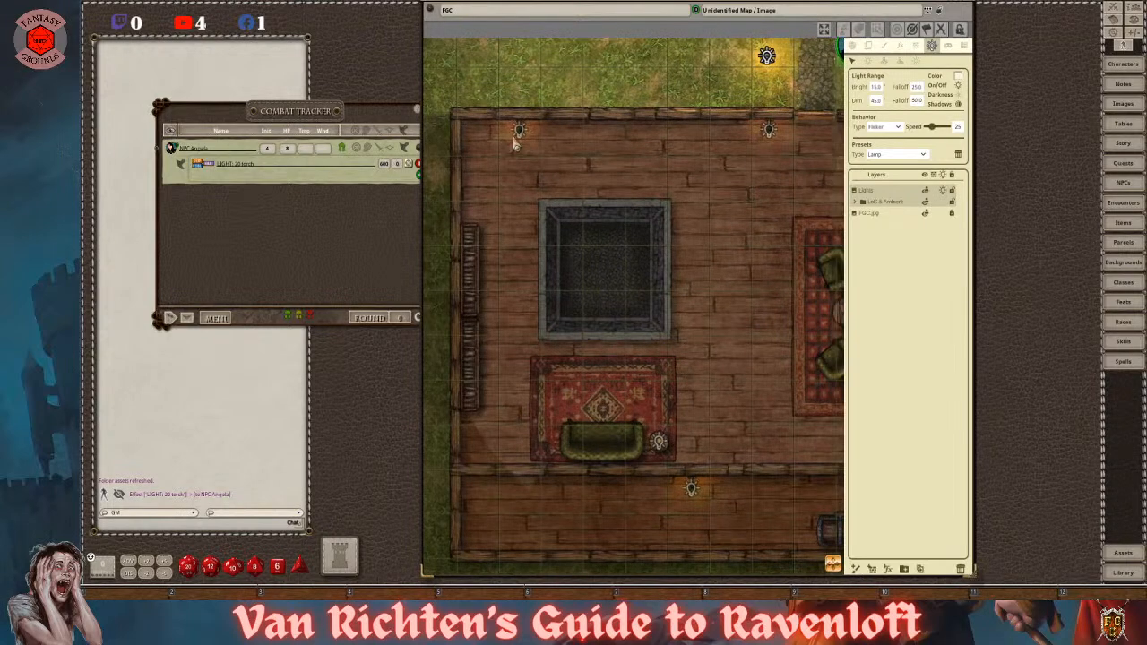
{"action": "scroll", "coordinate": [516, 150], "scroll_direction": "up", "scroll_amount": 5}
{"action": "scroll", "coordinate": [522, 149], "scroll_direction": "up", "scroll_amount": 2}
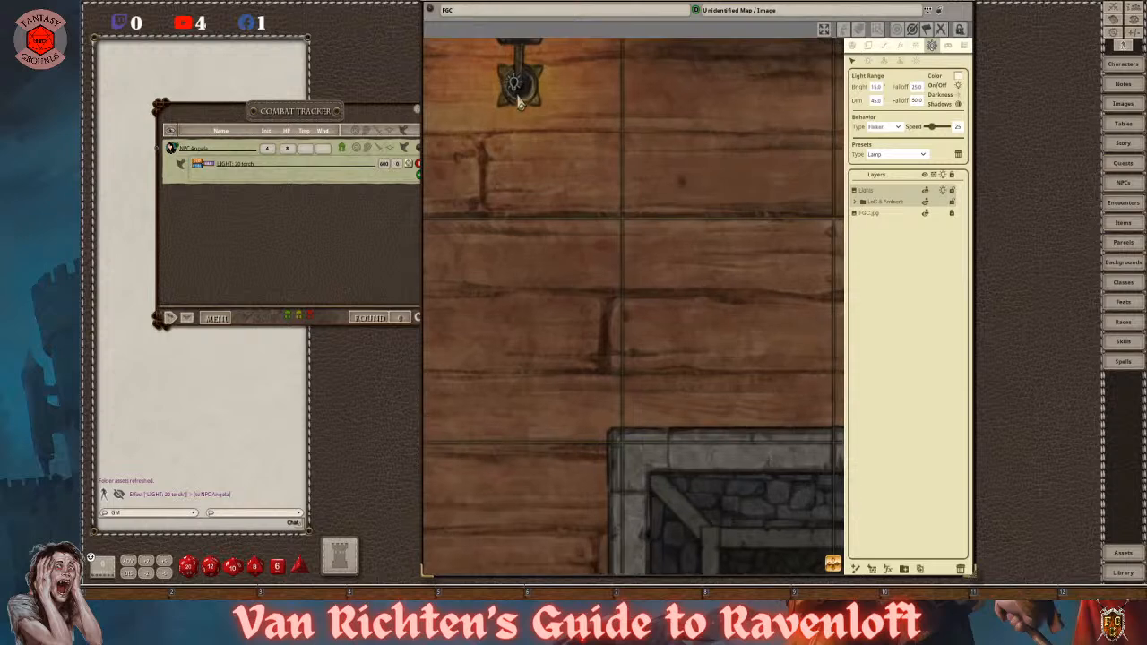
{"action": "left_click", "coordinate": [519, 85]}
{"action": "scroll", "coordinate": [619, 246], "scroll_direction": "down", "scroll_amount": 4}
{"action": "left_click_drag", "start_coordinate": [904, 554], "coordinate": [847, 505]}
{"action": "left_click_drag", "start_coordinate": [839, 566], "coordinate": [733, 416]}
{"action": "scroll", "coordinate": [652, 325], "scroll_direction": "up", "scroll_amount": 4}
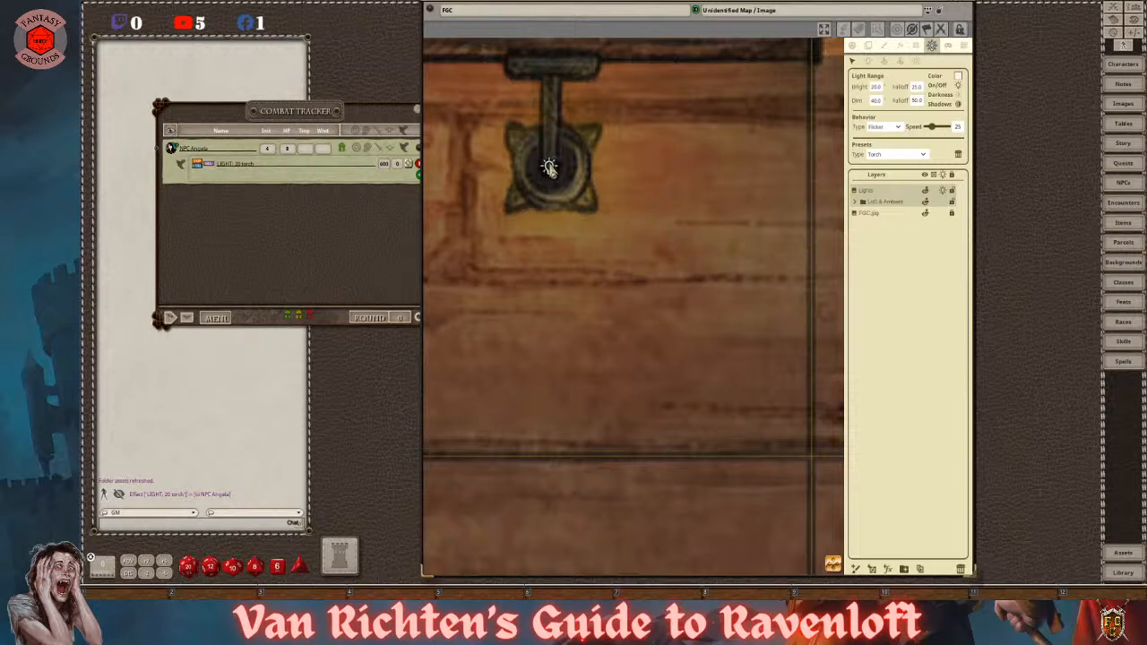
{"action": "scroll", "coordinate": [655, 334], "scroll_direction": "down", "scroll_amount": 5}
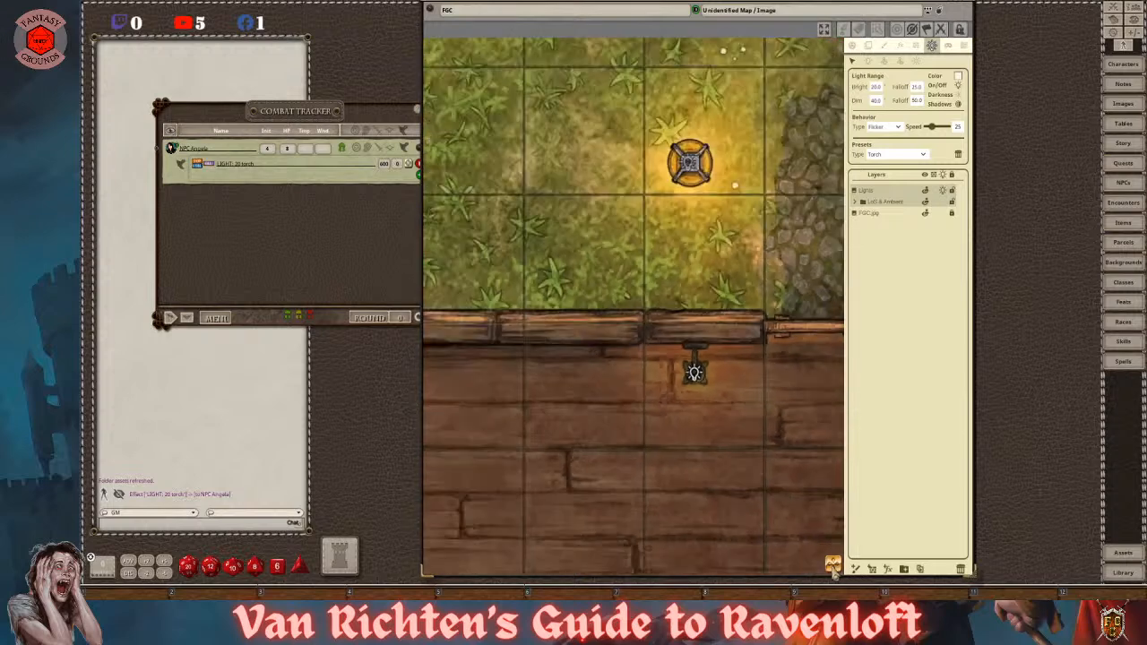
{"action": "left_click_drag", "start_coordinate": [788, 502], "coordinate": [466, 134]}
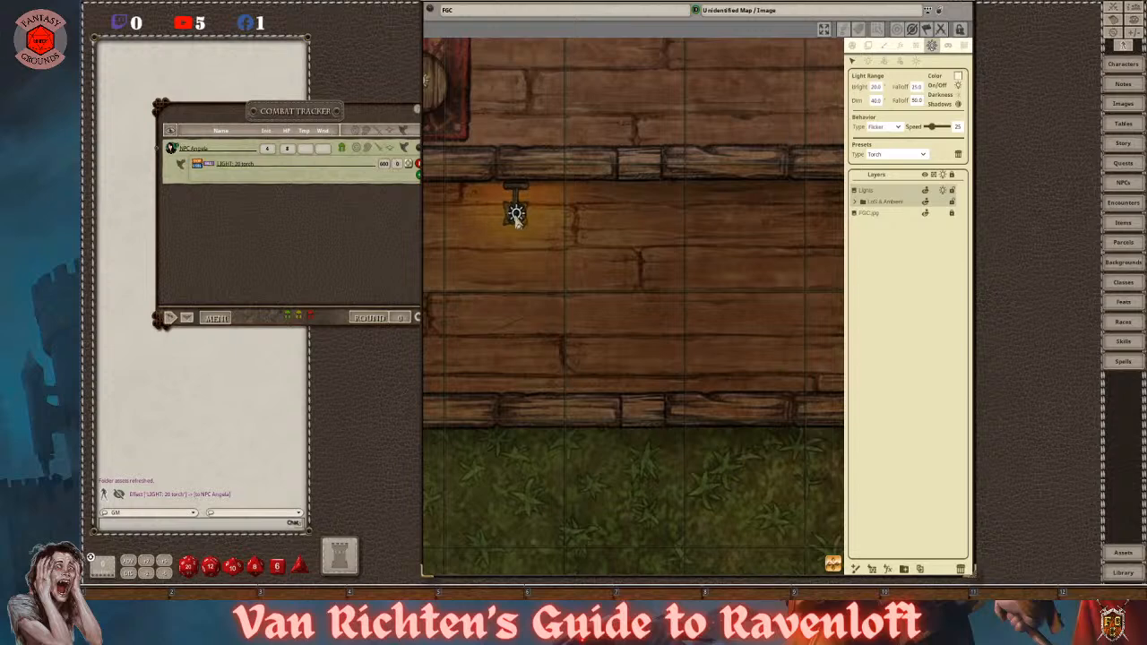
{"action": "scroll", "coordinate": [650, 315], "scroll_direction": "down", "scroll_amount": 8}
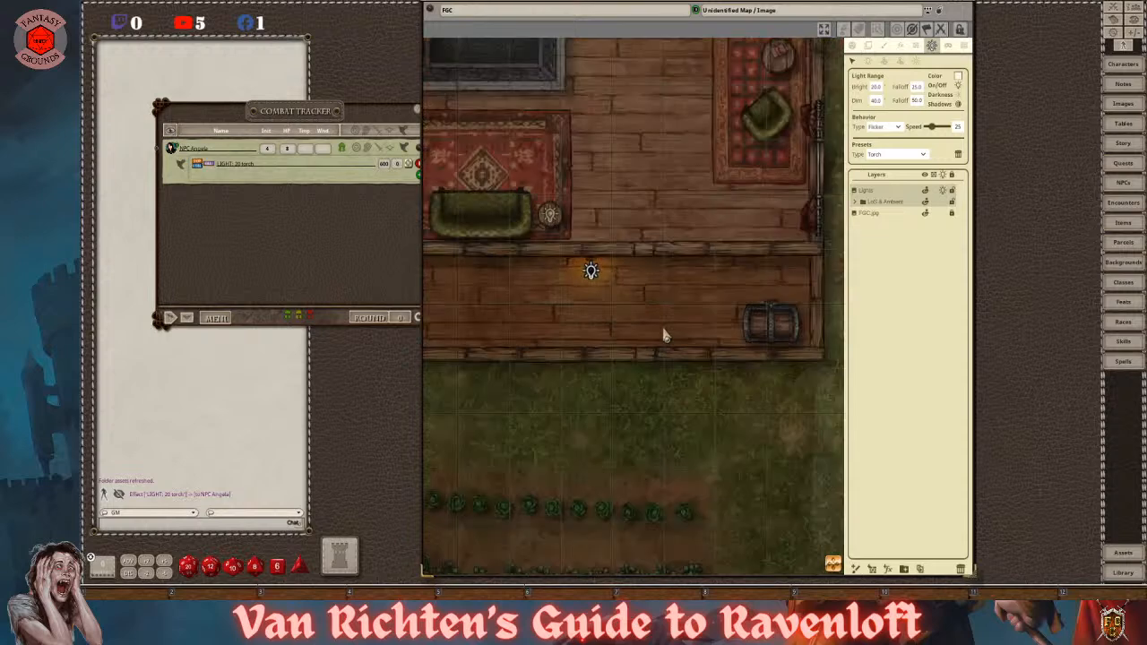
{"action": "scroll", "coordinate": [661, 374], "scroll_direction": "down", "scroll_amount": 2}
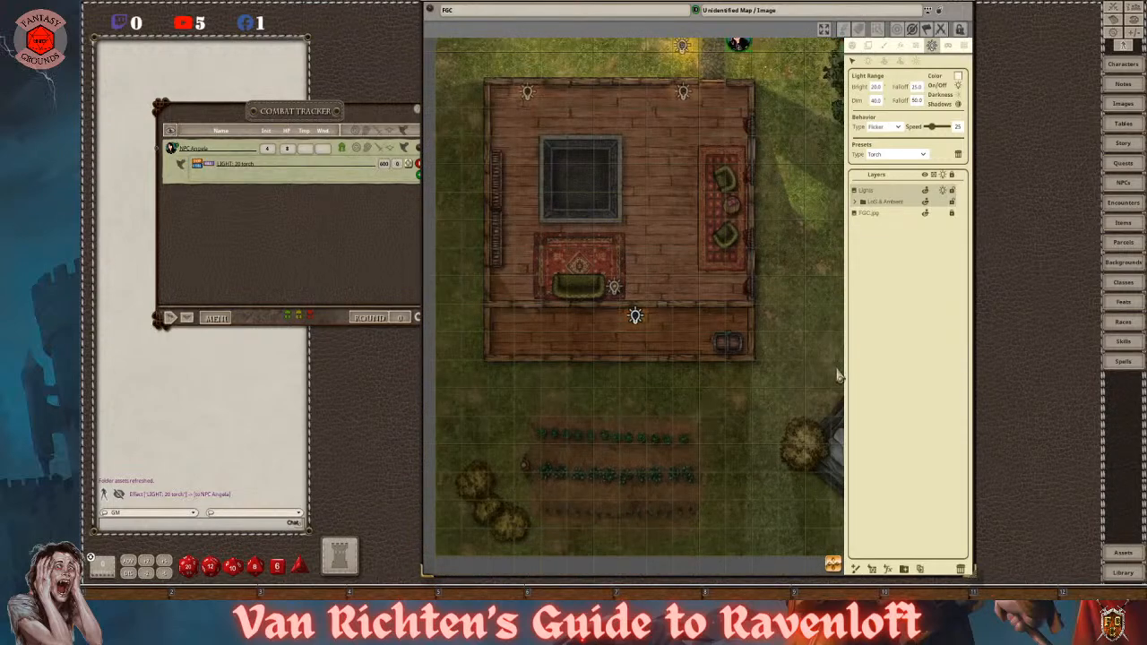
- Turn on the player vision preview and view the house from the NPC token's position
{"action": "left_click", "coordinate": [852, 44]}
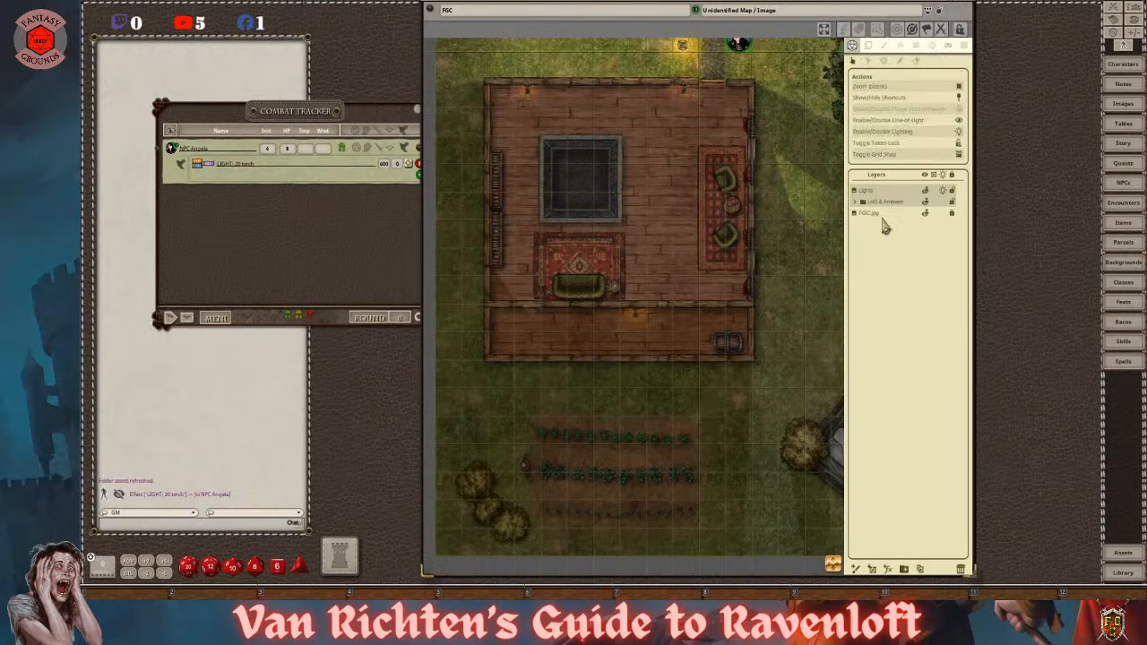
{"action": "left_click", "coordinate": [959, 110]}
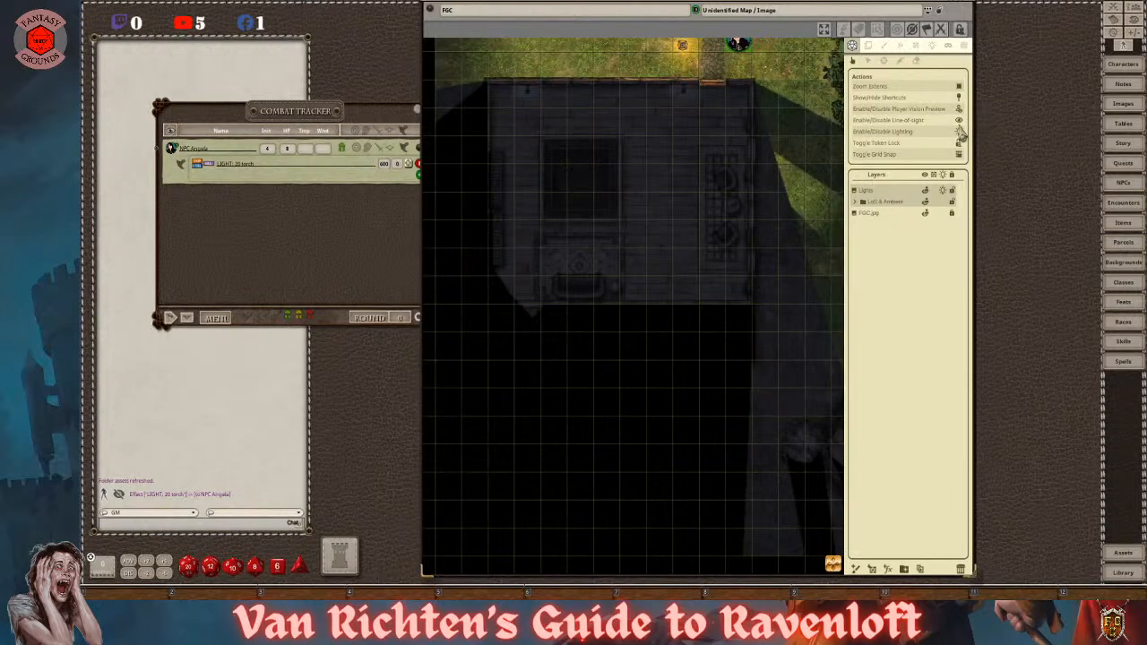
{"action": "scroll", "coordinate": [693, 300], "scroll_direction": "down", "scroll_amount": 3}
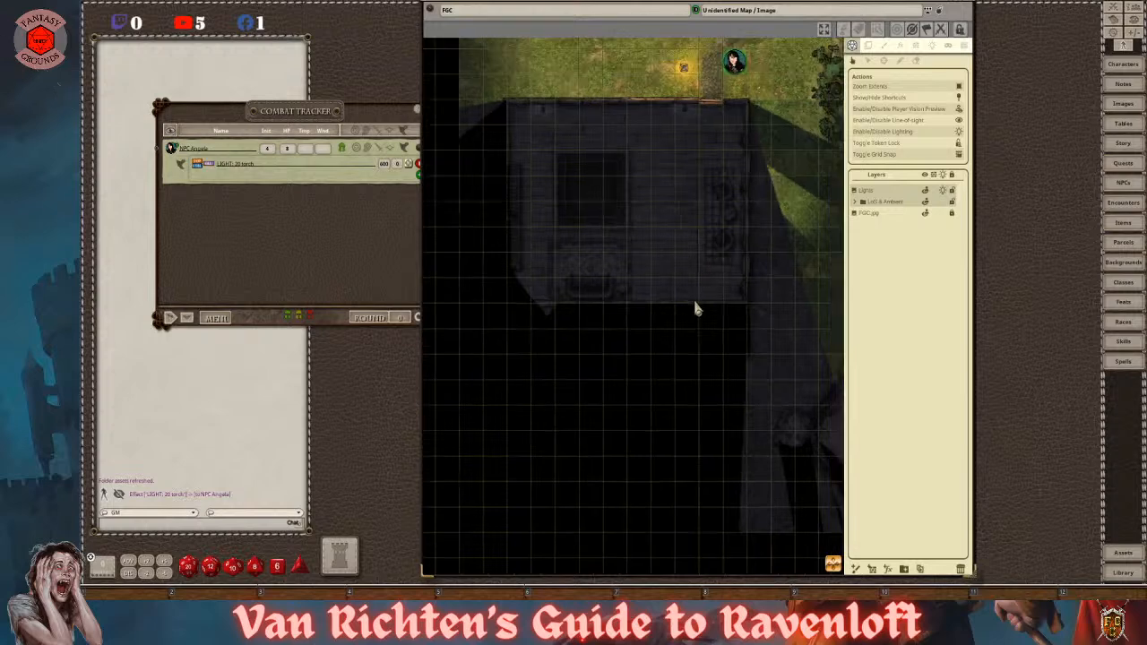
- Open the door in the house's north wall and disable the NPC's torch light effect in the combat tracker
{"action": "scroll", "coordinate": [695, 313], "scroll_direction": "up", "scroll_amount": 3}
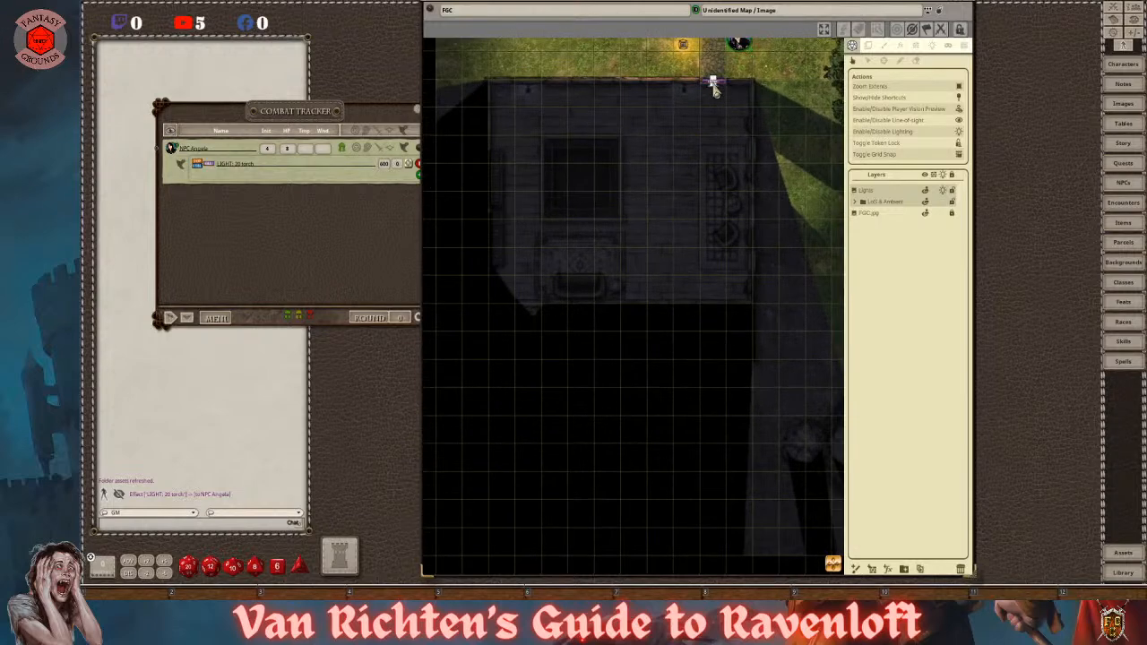
{"action": "left_click", "coordinate": [714, 87]}
{"action": "scroll", "coordinate": [681, 260], "scroll_direction": "down", "scroll_amount": 3}
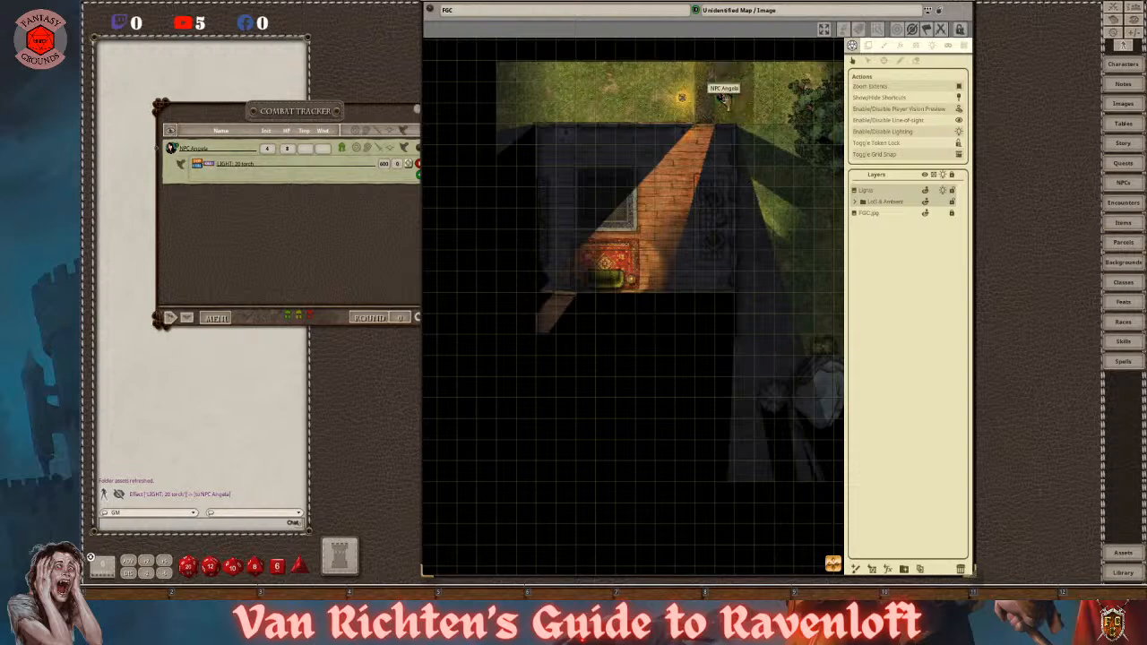
{"action": "left_click", "coordinate": [195, 168]}
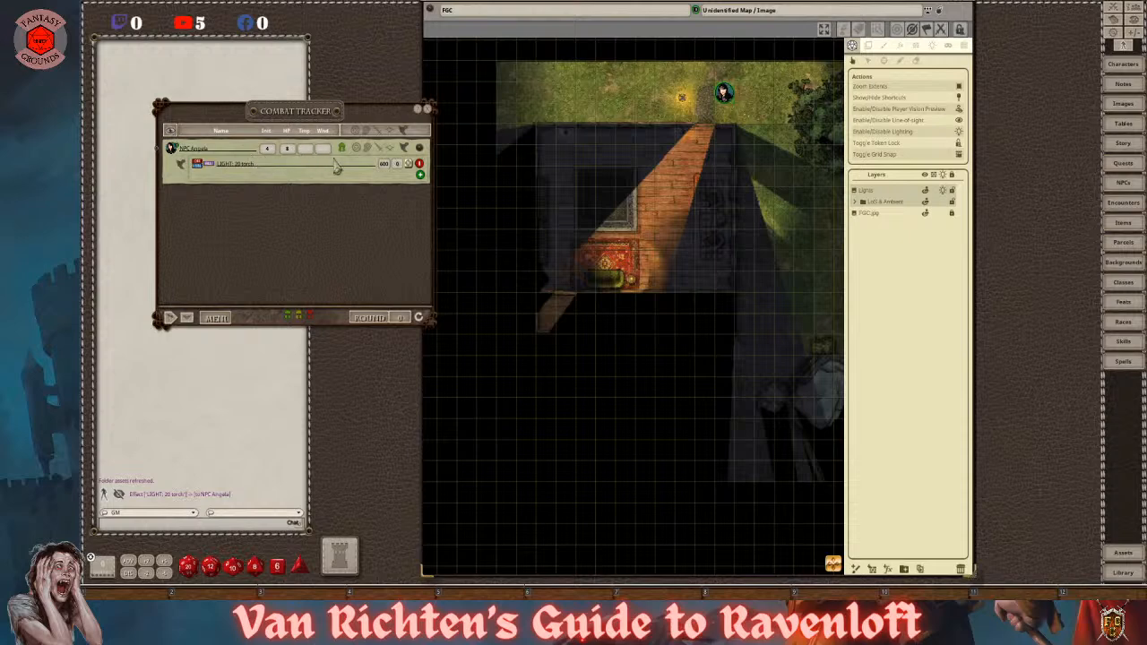
- Move the NPC token into the house and stand it on the floor just east of the stone pit
{"action": "left_click_drag", "start_coordinate": [723, 93], "coordinate": [624, 188]}
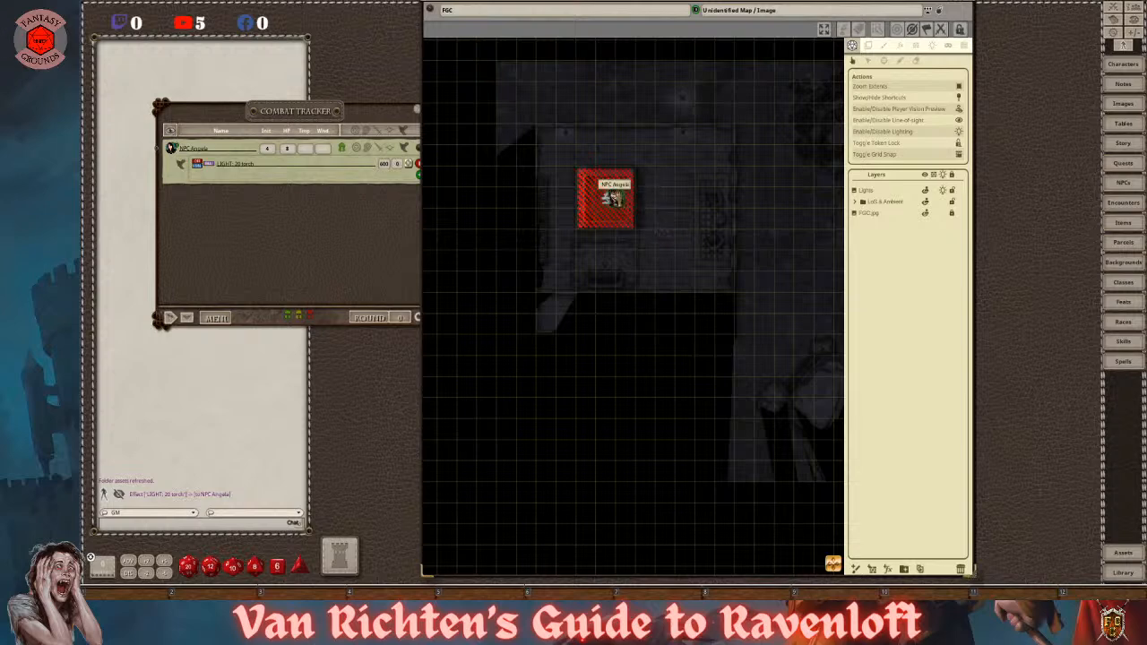
{"action": "left_click_drag", "start_coordinate": [611, 199], "coordinate": [663, 197]}
{"action": "scroll", "coordinate": [634, 255], "scroll_direction": "up", "scroll_amount": 4}
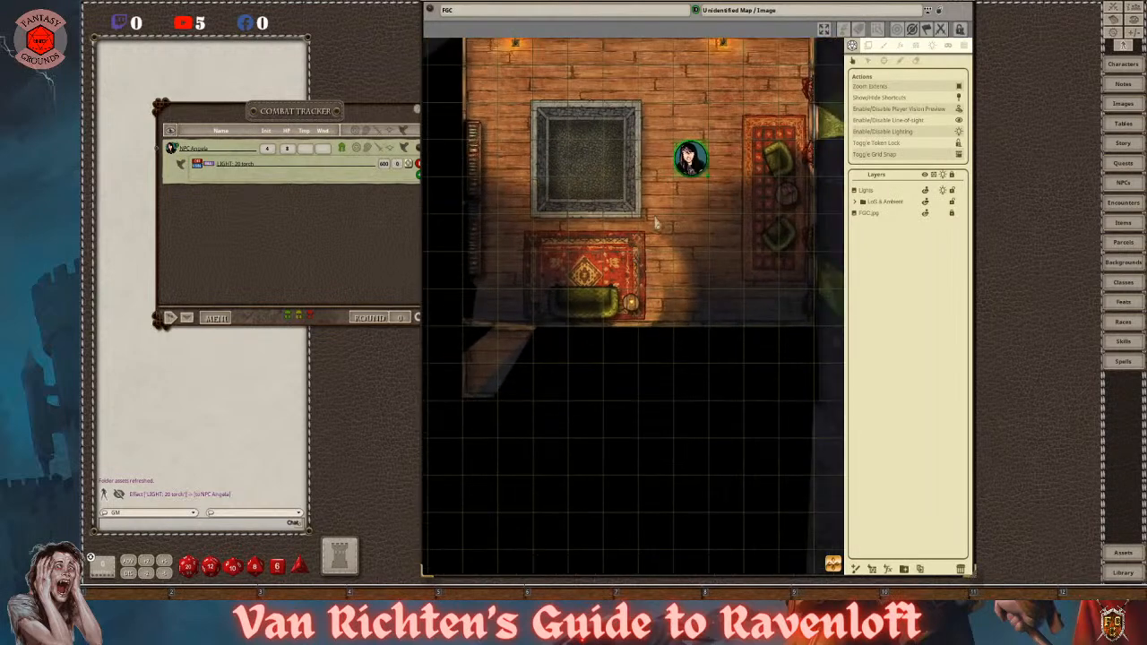
- Examine how the wall sconces and the candle beside the green sofa light the room from the NPC token's view
{"action": "scroll", "coordinate": [661, 226], "scroll_direction": "down", "scroll_amount": 1}
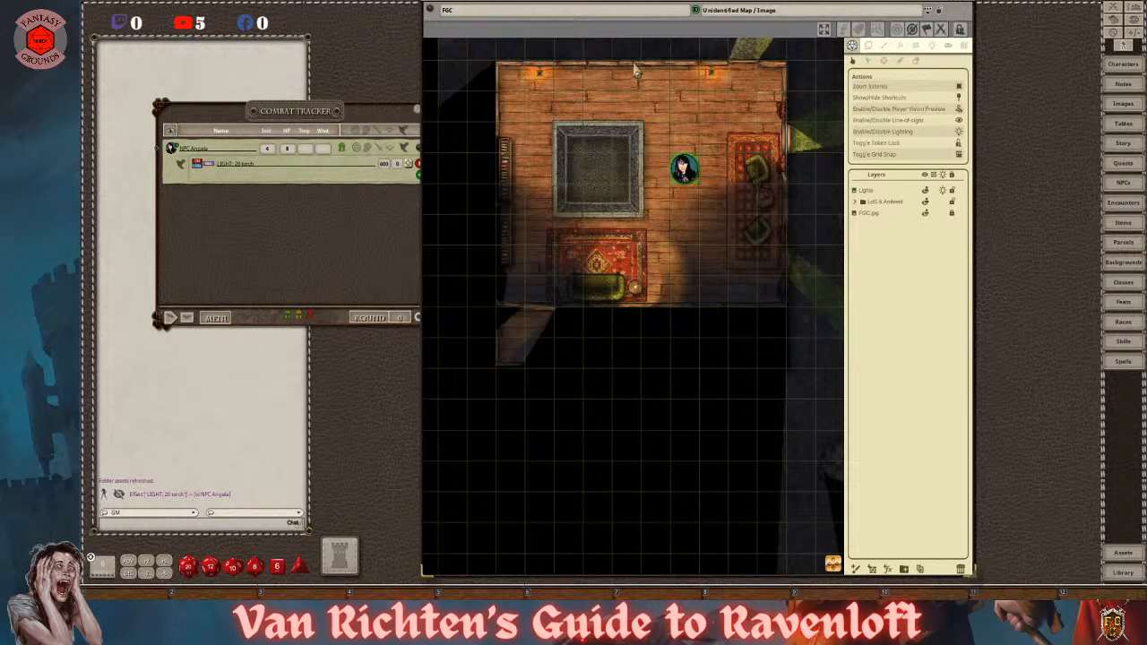
{"action": "scroll", "coordinate": [638, 291], "scroll_direction": "up", "scroll_amount": 3}
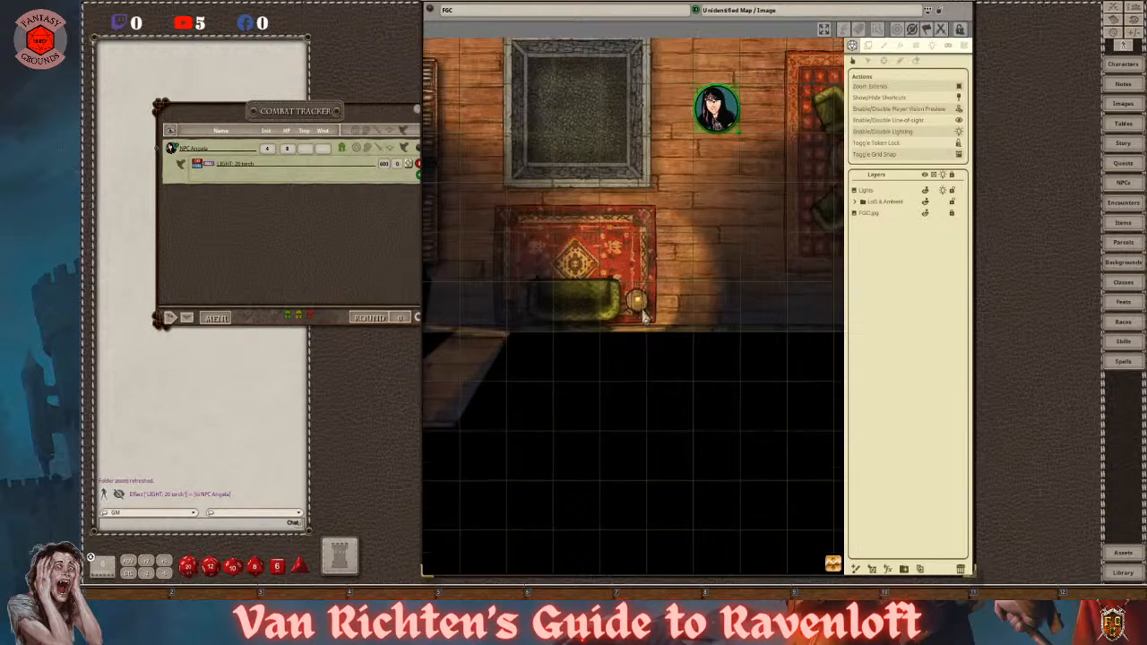
{"action": "scroll", "coordinate": [647, 307], "scroll_direction": "up", "scroll_amount": 3}
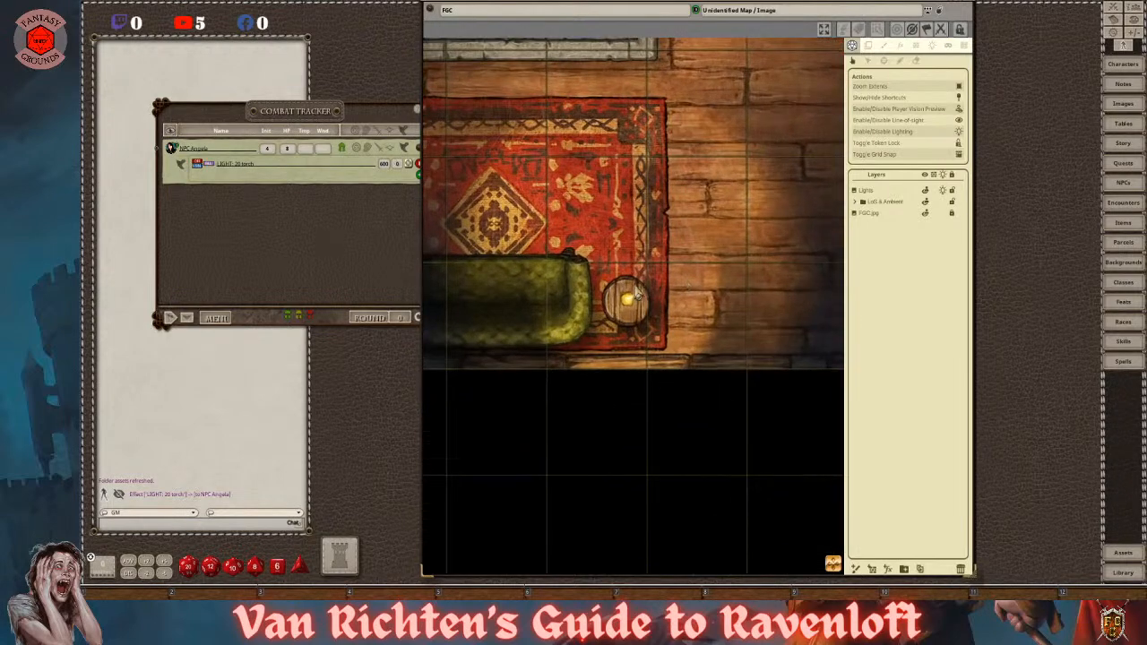
{"action": "scroll", "coordinate": [715, 251], "scroll_direction": "down", "scroll_amount": 5}
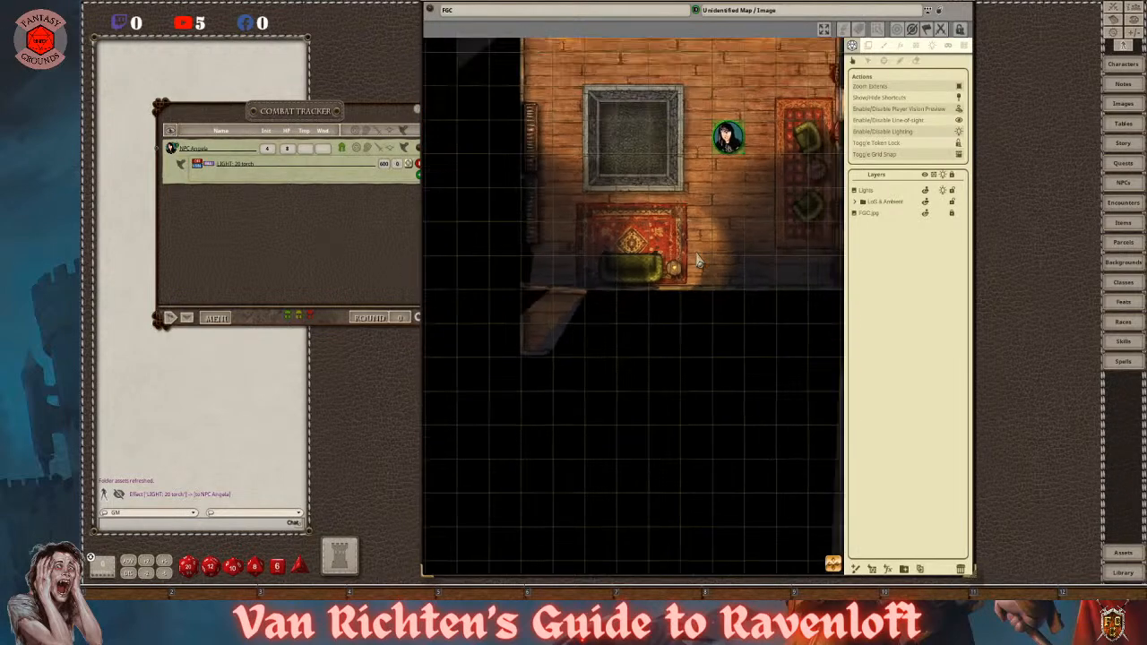
{"action": "mouse_move", "coordinate": [720, 166]}
{"action": "left_mouse_down"}
{"action": "mouse_move", "coordinate": [672, 108]}
{"action": "mouse_move", "coordinate": [601, 144]}
{"action": "mouse_move", "coordinate": [591, 179]}
{"action": "mouse_move", "coordinate": [643, 231]}
{"action": "mouse_move", "coordinate": [697, 219]}
{"action": "mouse_move", "coordinate": [728, 238]}
{"action": "mouse_move", "coordinate": [647, 232]}
{"action": "mouse_move", "coordinate": [597, 274]}
{"action": "mouse_move", "coordinate": [600, 306]}
{"action": "mouse_move", "coordinate": [648, 302]}
{"action": "mouse_move", "coordinate": [606, 305]}
{"action": "mouse_move", "coordinate": [587, 281]}
{"action": "mouse_move", "coordinate": [611, 99]}
{"action": "mouse_move", "coordinate": [731, 167]}
{"action": "left_mouse_up"}
{"action": "scroll", "coordinate": [745, 275], "scroll_direction": "down", "scroll_amount": 10}
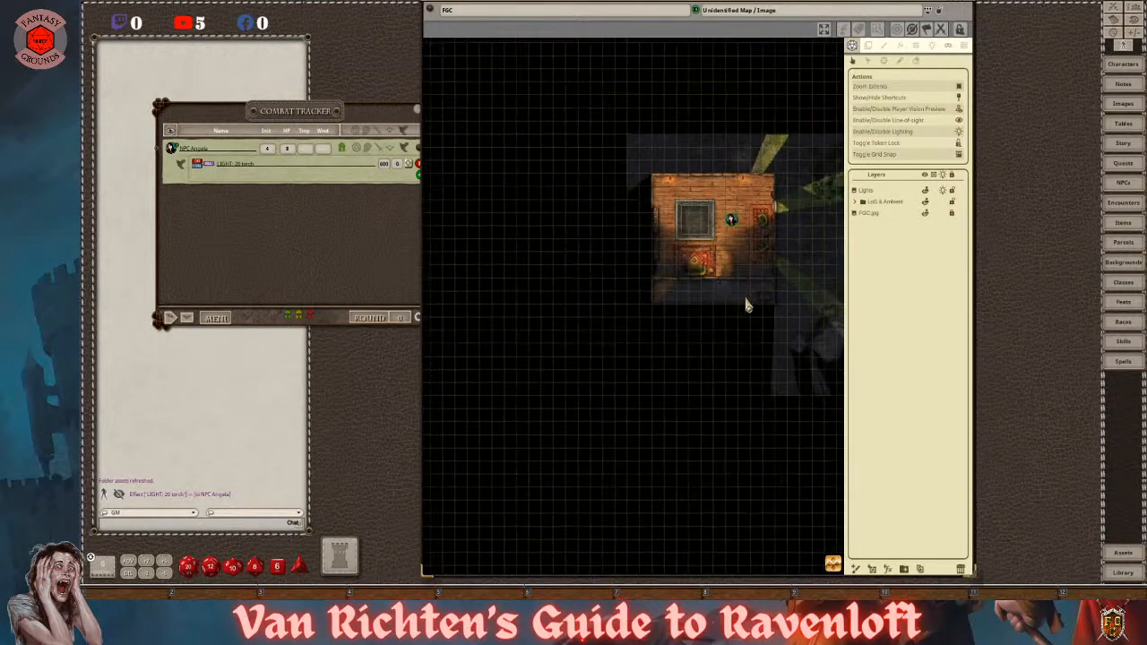
{"action": "scroll", "coordinate": [746, 306], "scroll_direction": "up", "scroll_amount": 3}
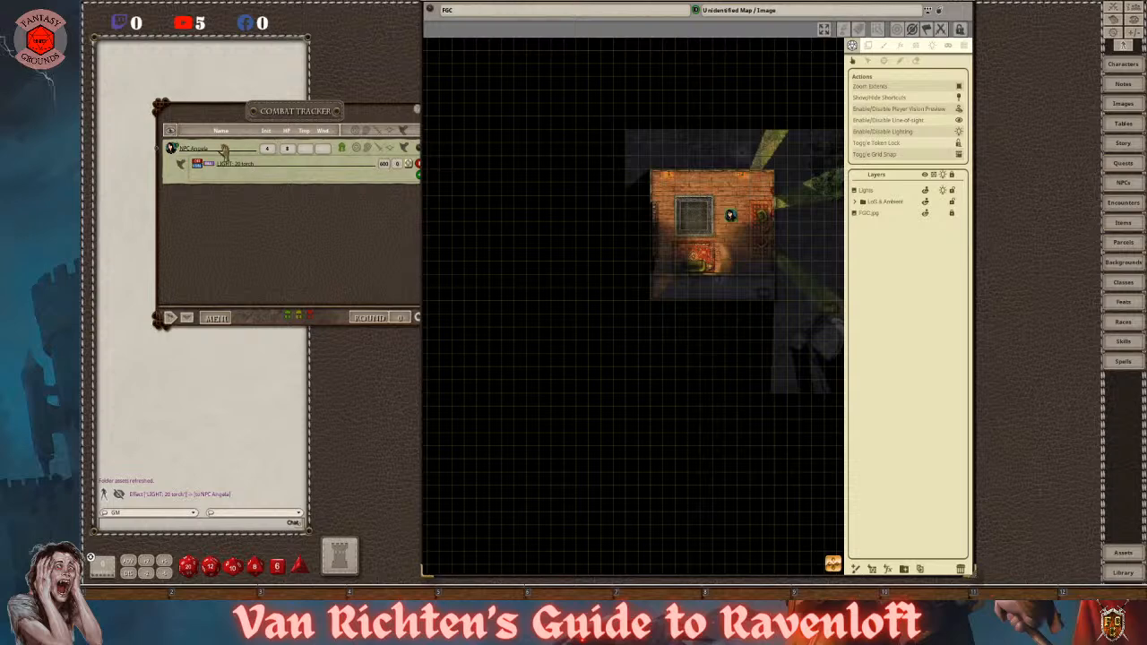
{"action": "scroll", "coordinate": [683, 195], "scroll_direction": "up", "scroll_amount": 3}
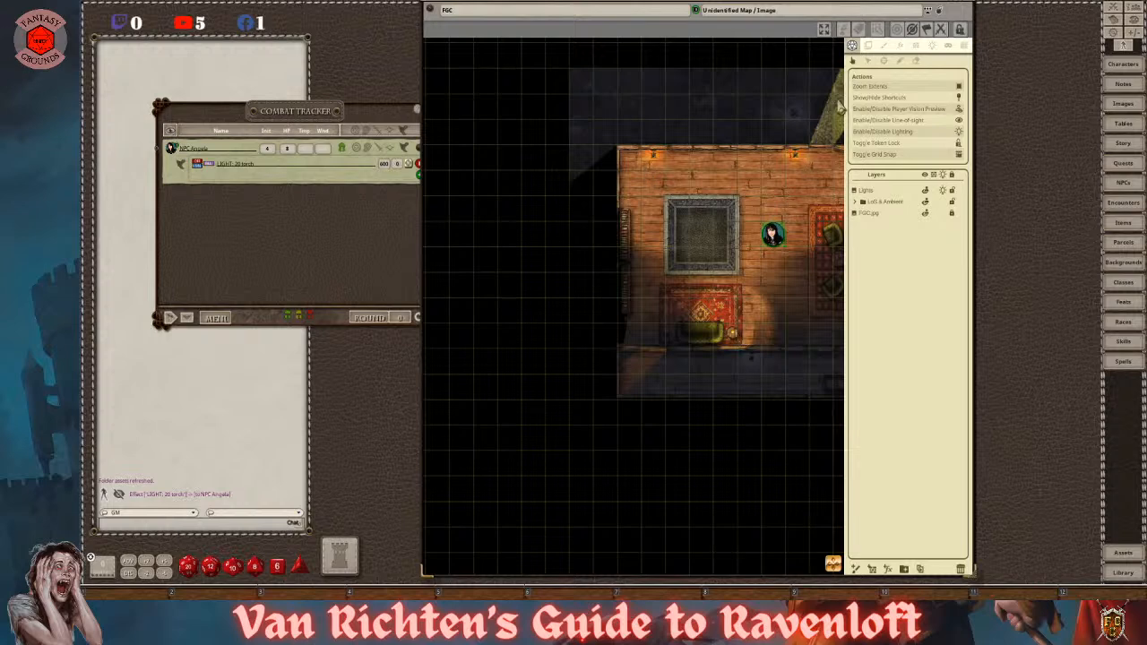
- Compare the house map with the player vision preview off and on, leaving the preview on
{"action": "left_click", "coordinate": [961, 119]}
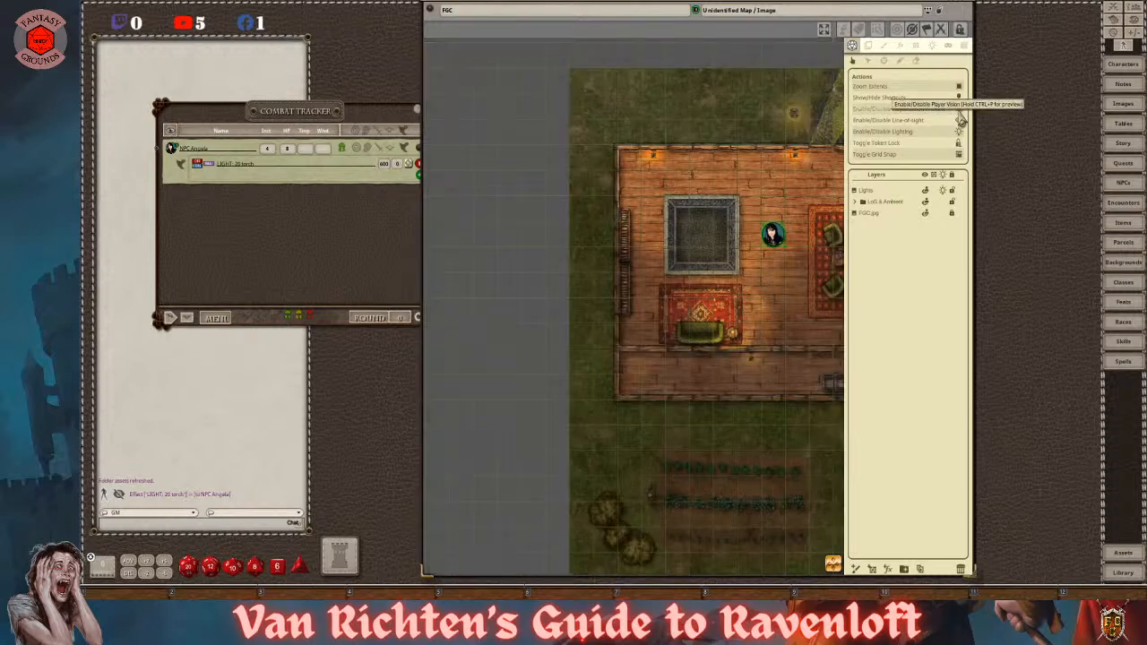
{"action": "left_click", "coordinate": [961, 119]}
{"action": "left_click", "coordinate": [960, 119]}
{"action": "left_click_drag", "start_coordinate": [807, 525], "coordinate": [688, 546]}
{"action": "scroll", "coordinate": [722, 412], "scroll_direction": "down", "scroll_amount": 2}
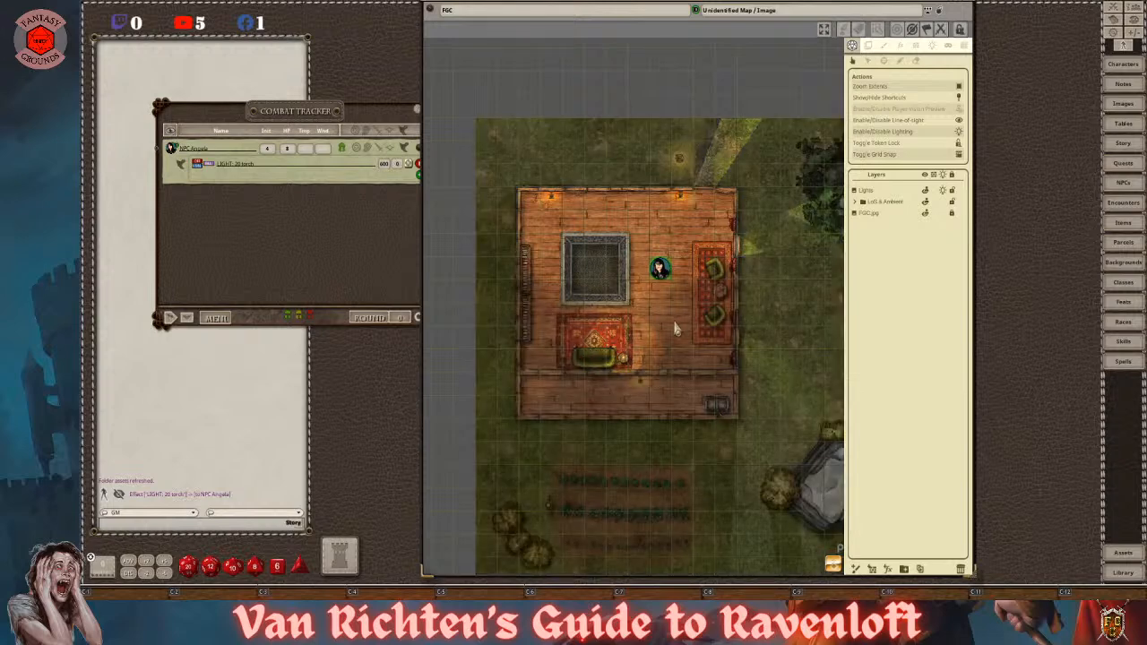
{"action": "scroll", "coordinate": [683, 328], "scroll_direction": "down", "scroll_amount": 3}
{"action": "scroll", "coordinate": [677, 322], "scroll_direction": "up", "scroll_amount": 2}
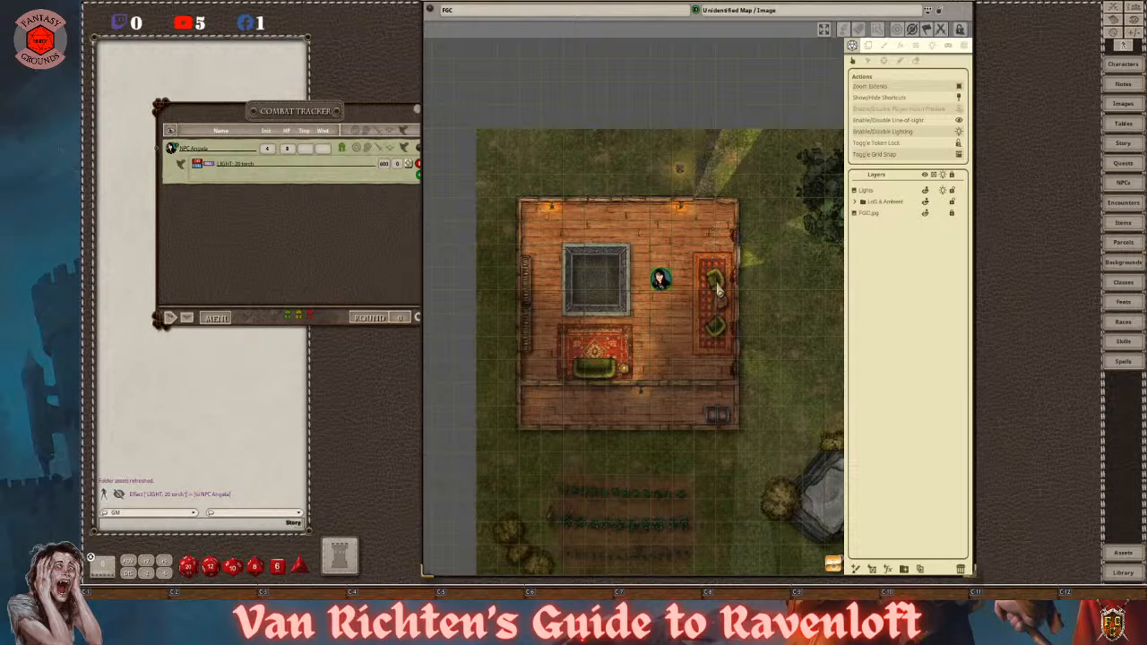
{"action": "left_click", "coordinate": [652, 359]}
{"action": "left_click", "coordinate": [959, 108]}
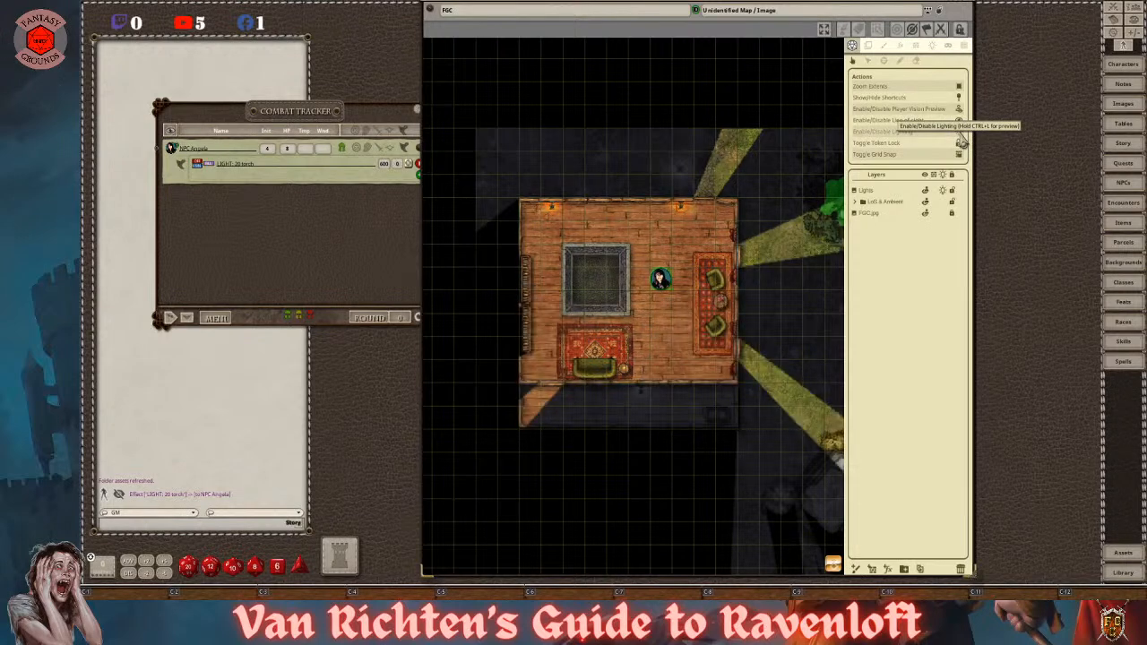
- Toggle the player vision preview and lighting to compare what the NPC token sees, leaving both enabled
{"action": "left_click", "coordinate": [961, 141]}
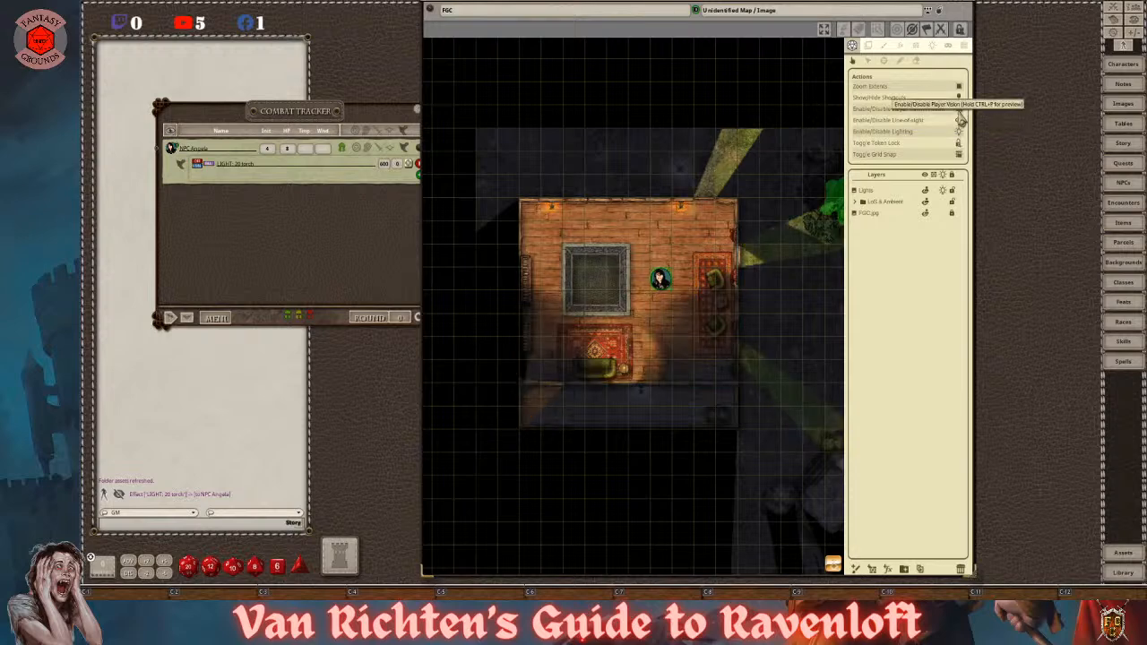
{"action": "left_click", "coordinate": [961, 119]}
{"action": "left_click", "coordinate": [960, 119]}
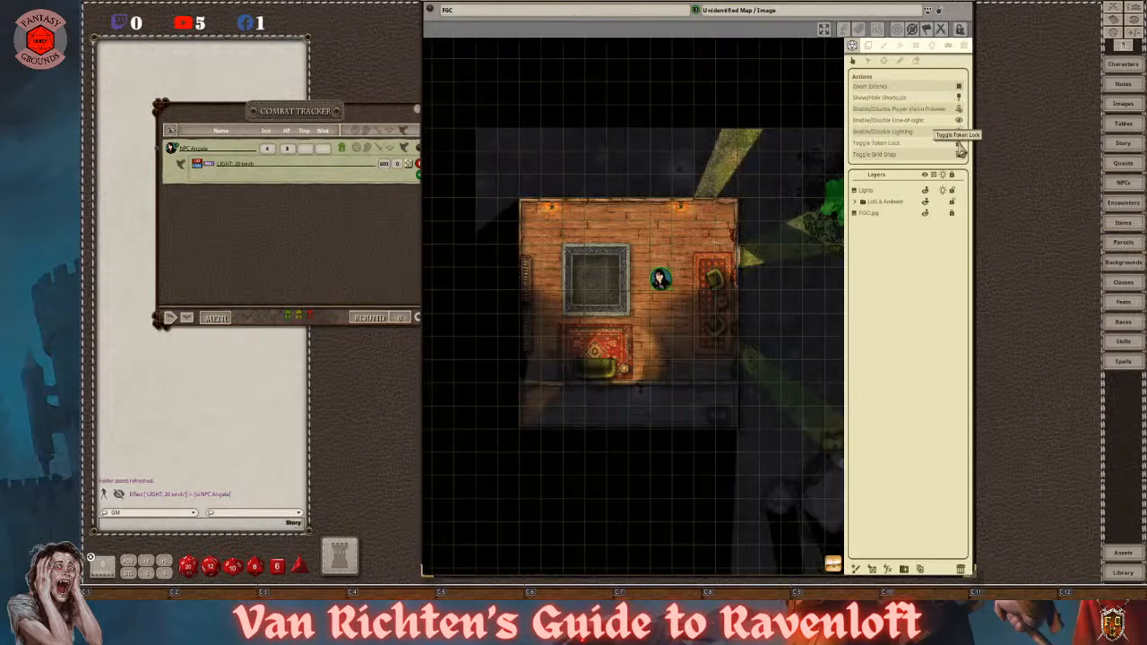
{"action": "left_click", "coordinate": [961, 146]}
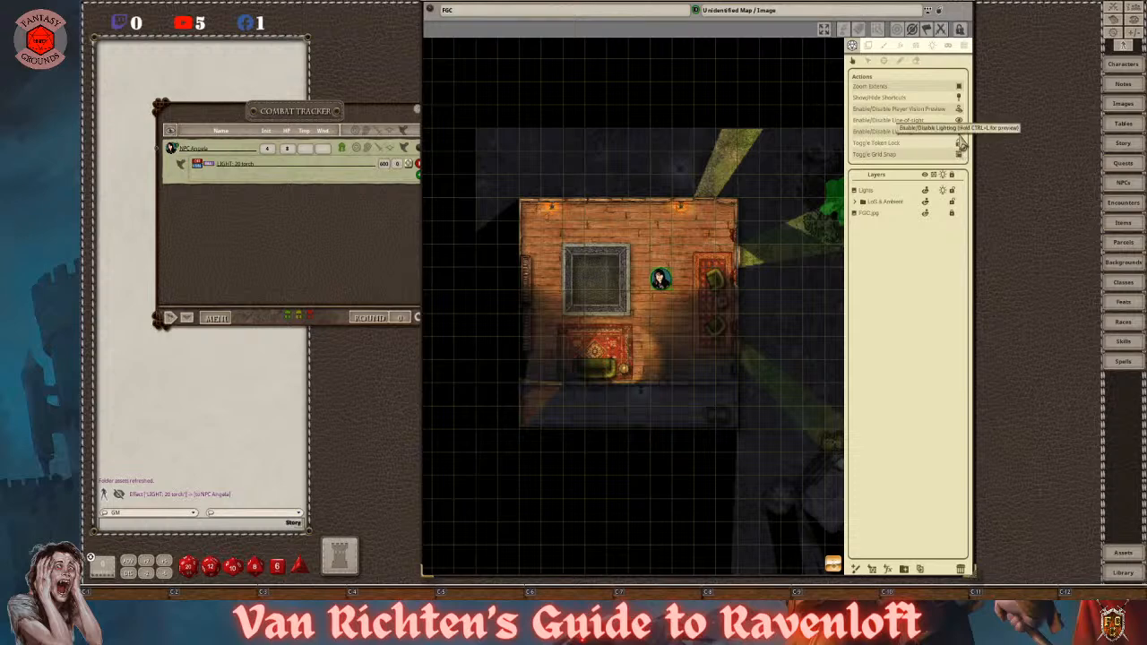
{"action": "left_click", "coordinate": [961, 142]}
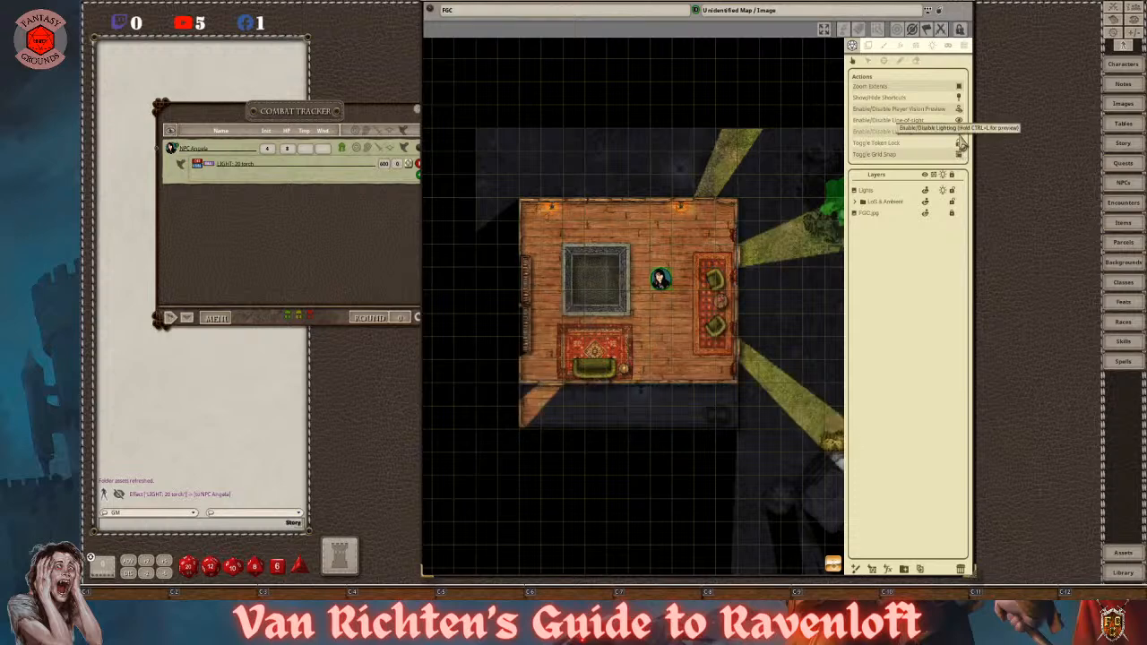
{"action": "left_click", "coordinate": [960, 142]}
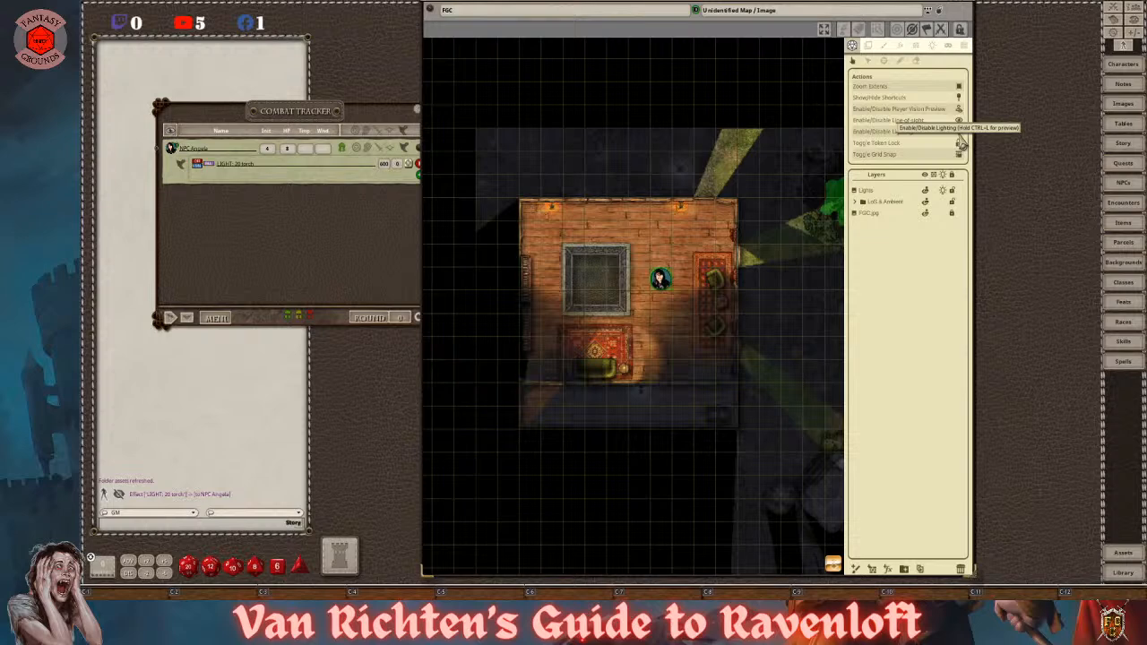
{"action": "left_click", "coordinate": [961, 141]}
{"action": "left_click", "coordinate": [961, 142]}
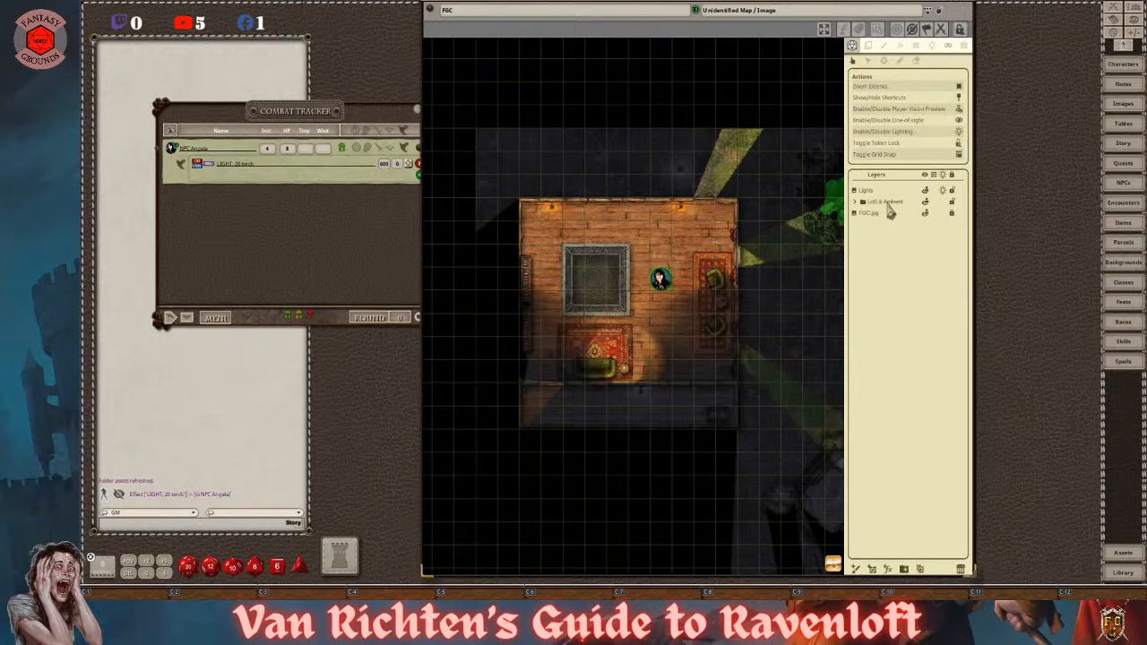
- Move the remaining Lights layer into the LoS & Ambient folder and lock the folder, leaving it collapsed
{"action": "left_click_drag", "start_coordinate": [869, 191], "coordinate": [874, 206]}
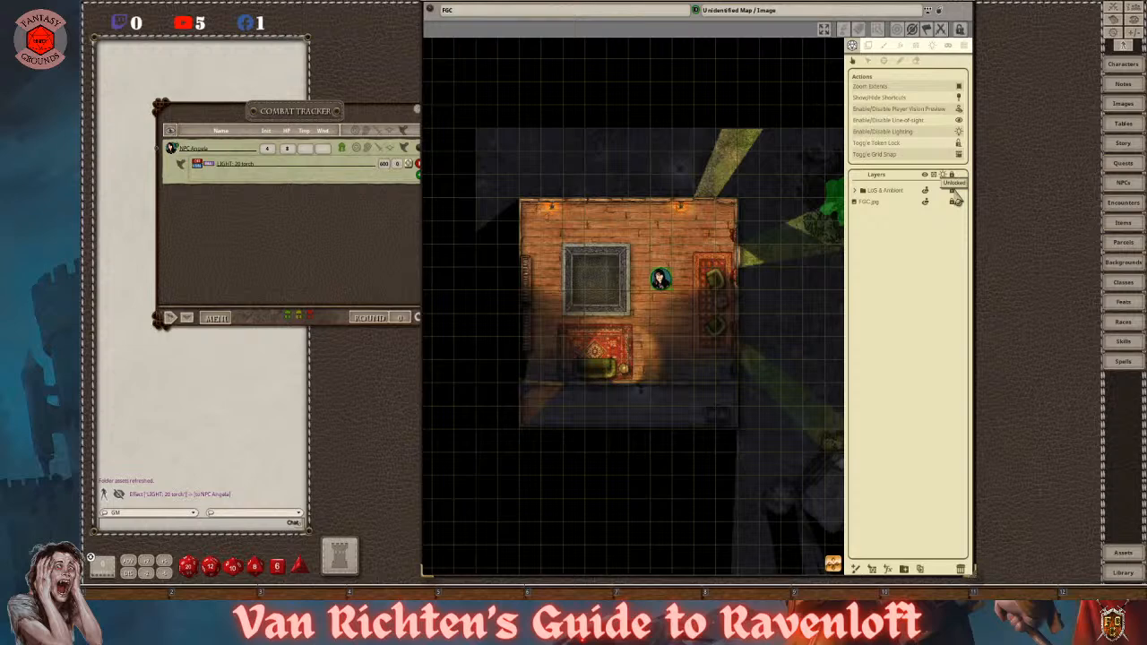
{"action": "left_click", "coordinate": [856, 192]}
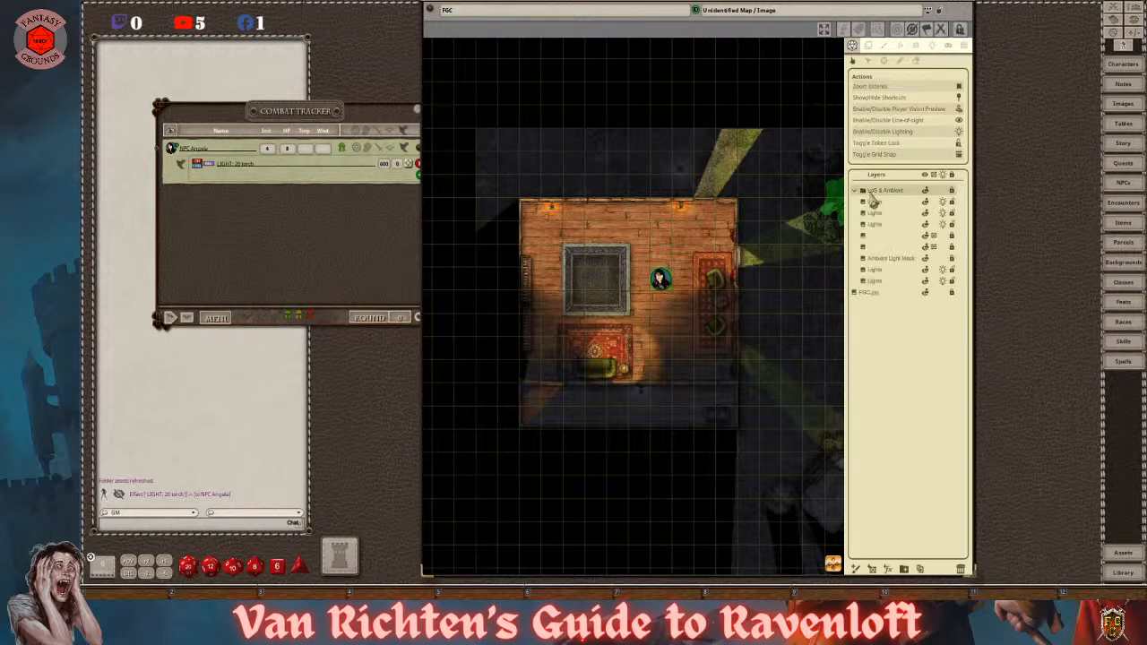
{"action": "left_click", "coordinate": [857, 192]}
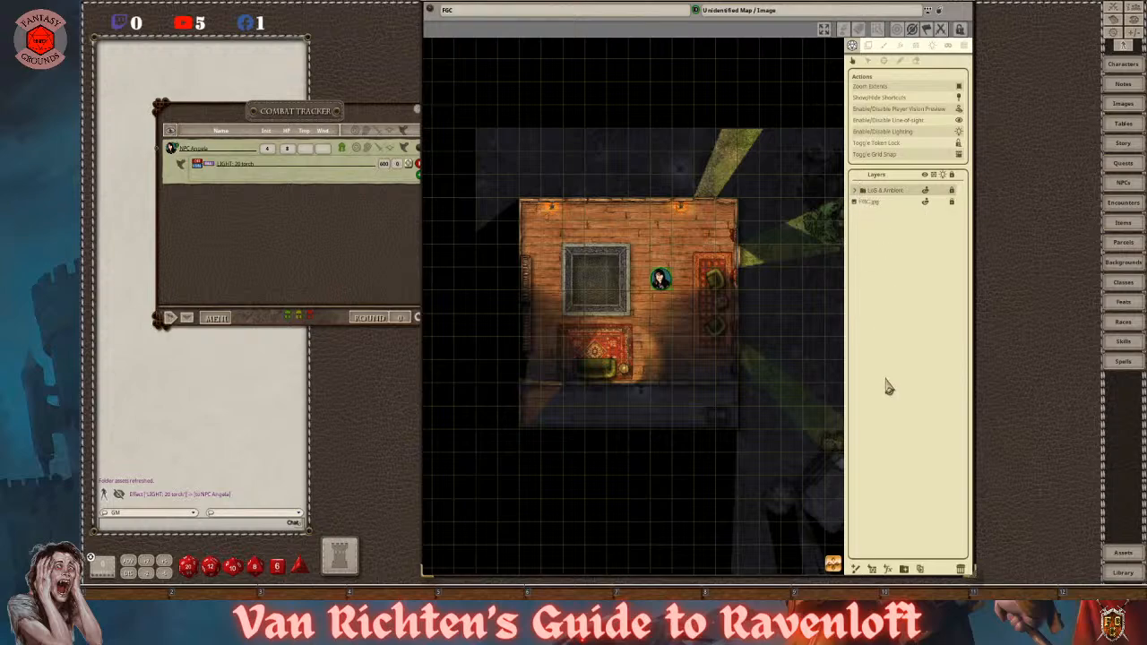
- Examine the lit areas, shadows and window sight lines around the house from the NPC token's position
{"action": "scroll", "coordinate": [690, 272], "scroll_direction": "up", "scroll_amount": 3}
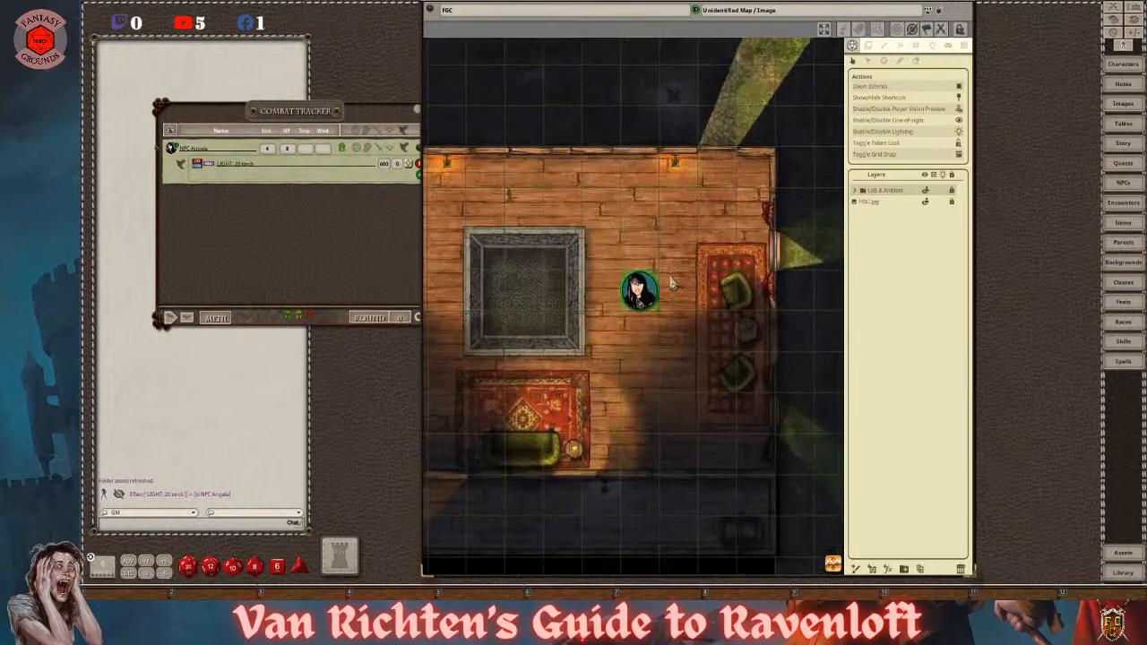
{"action": "scroll", "coordinate": [672, 285], "scroll_direction": "down", "scroll_amount": 3}
{"action": "scroll", "coordinate": [671, 285], "scroll_direction": "down", "scroll_amount": 2}
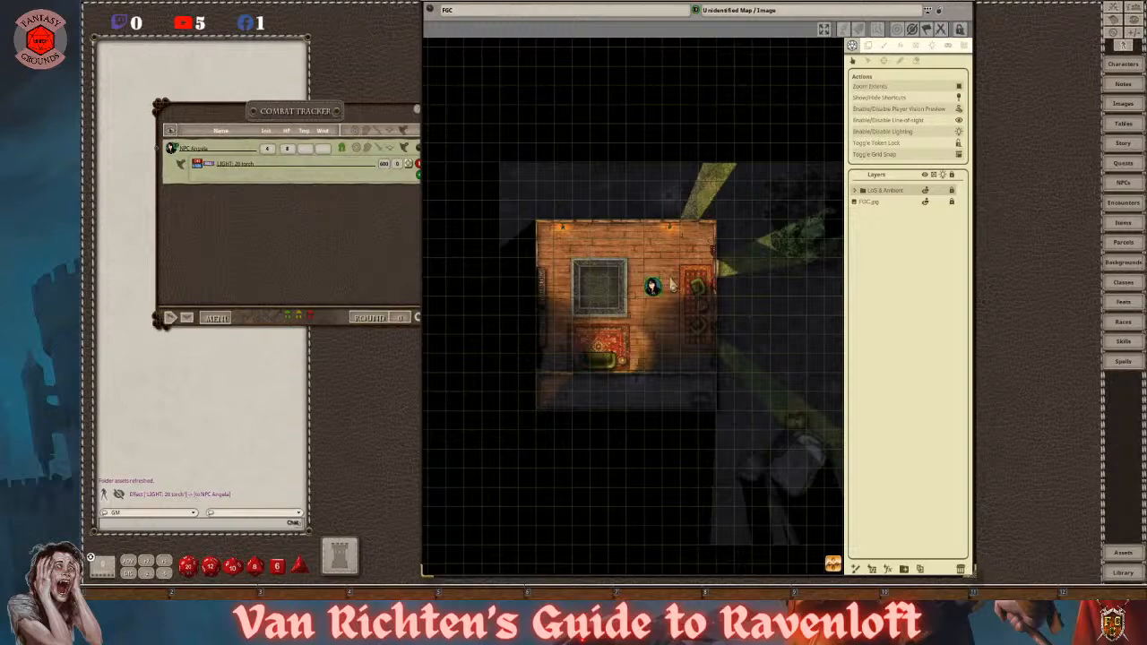
{"action": "scroll", "coordinate": [639, 312], "scroll_direction": "up", "scroll_amount": 3}
{"action": "scroll", "coordinate": [639, 312], "scroll_direction": "down", "scroll_amount": 3}
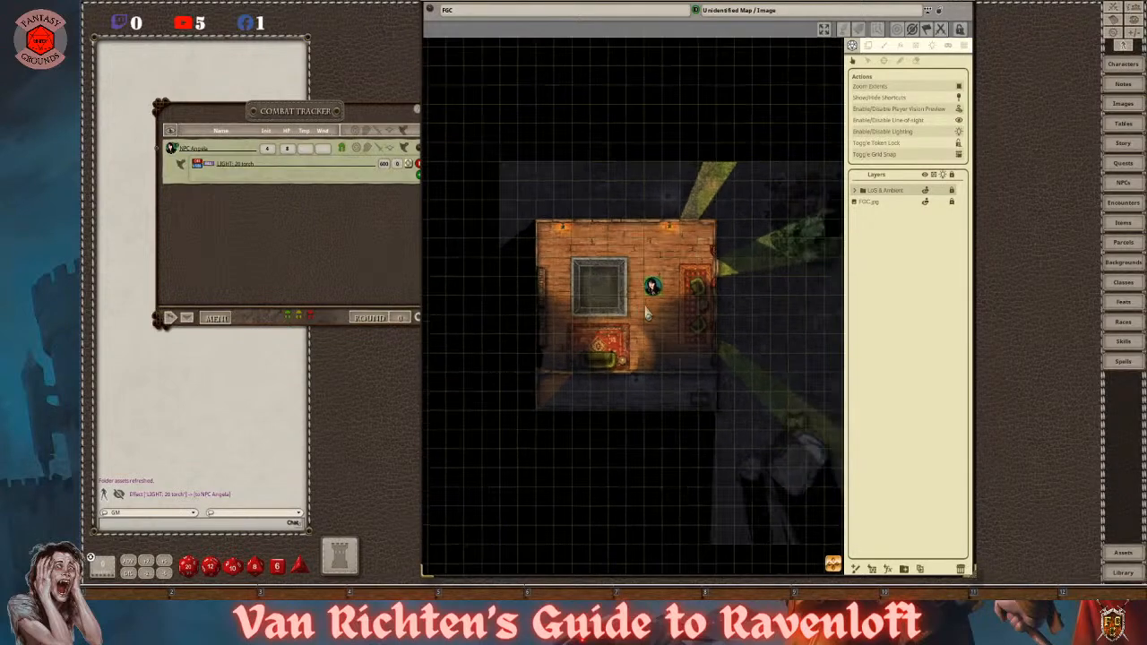
{"action": "scroll", "coordinate": [685, 386], "scroll_direction": "up", "scroll_amount": 5}
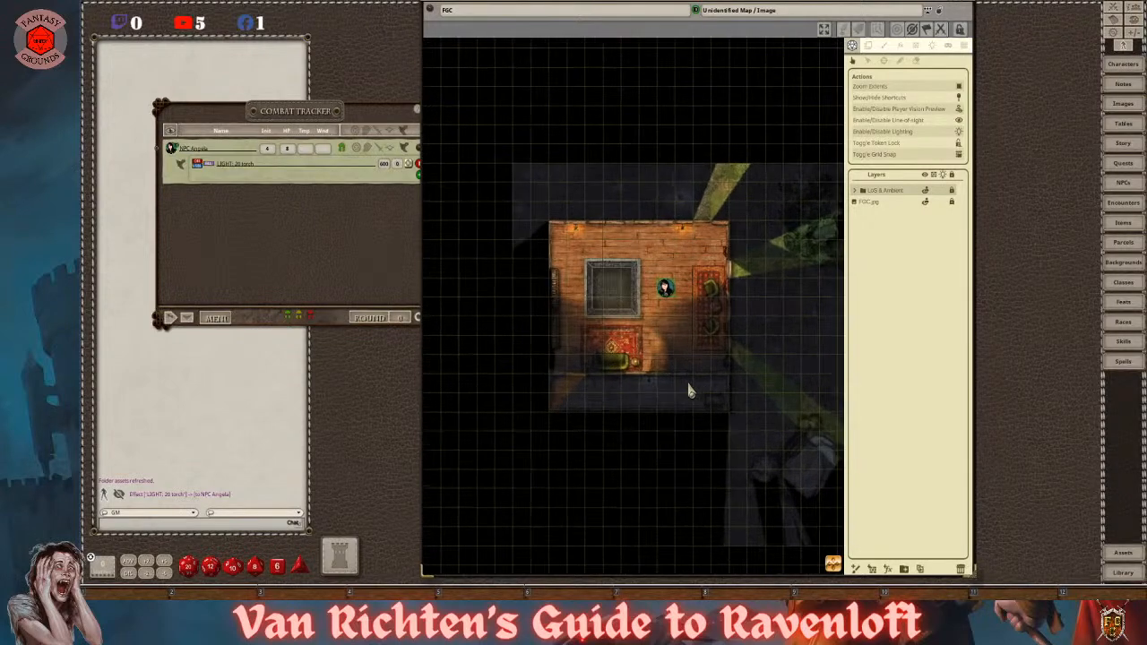
{"action": "scroll", "coordinate": [681, 386], "scroll_direction": "down", "scroll_amount": 2}
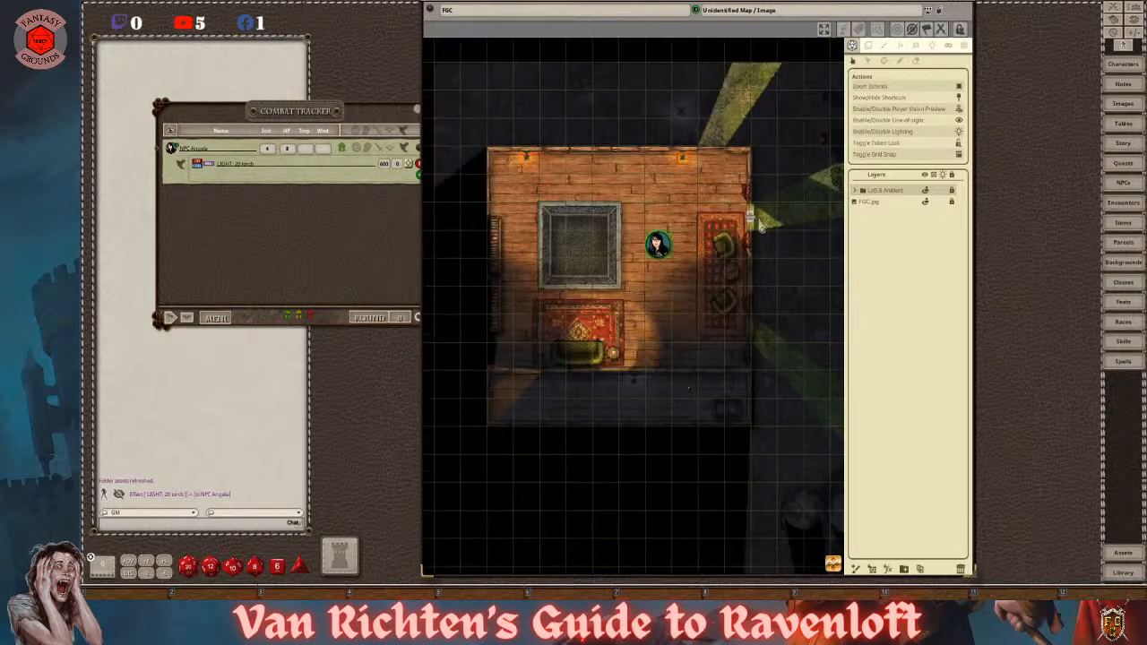
{"action": "scroll", "coordinate": [759, 269], "scroll_direction": "down", "scroll_amount": 2}
- Move the NPC token beside the north door, and close and reopen the door to test line of sight
{"action": "scroll", "coordinate": [717, 170], "scroll_direction": "up", "scroll_amount": 3}
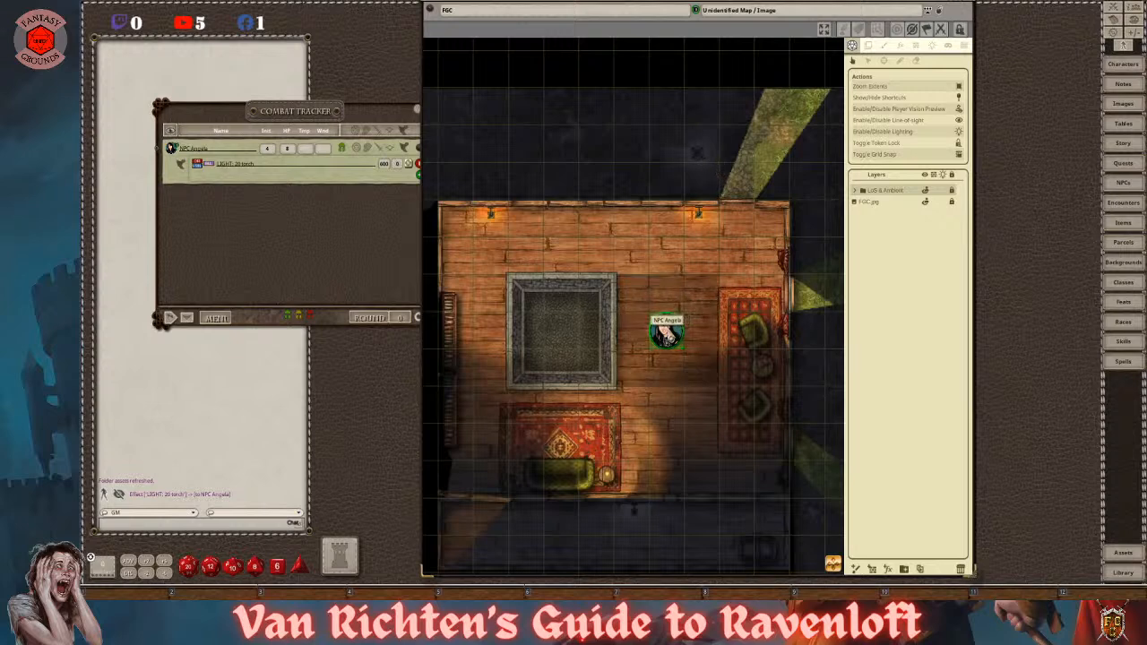
{"action": "left_click_drag", "start_coordinate": [666, 331], "coordinate": [718, 238]}
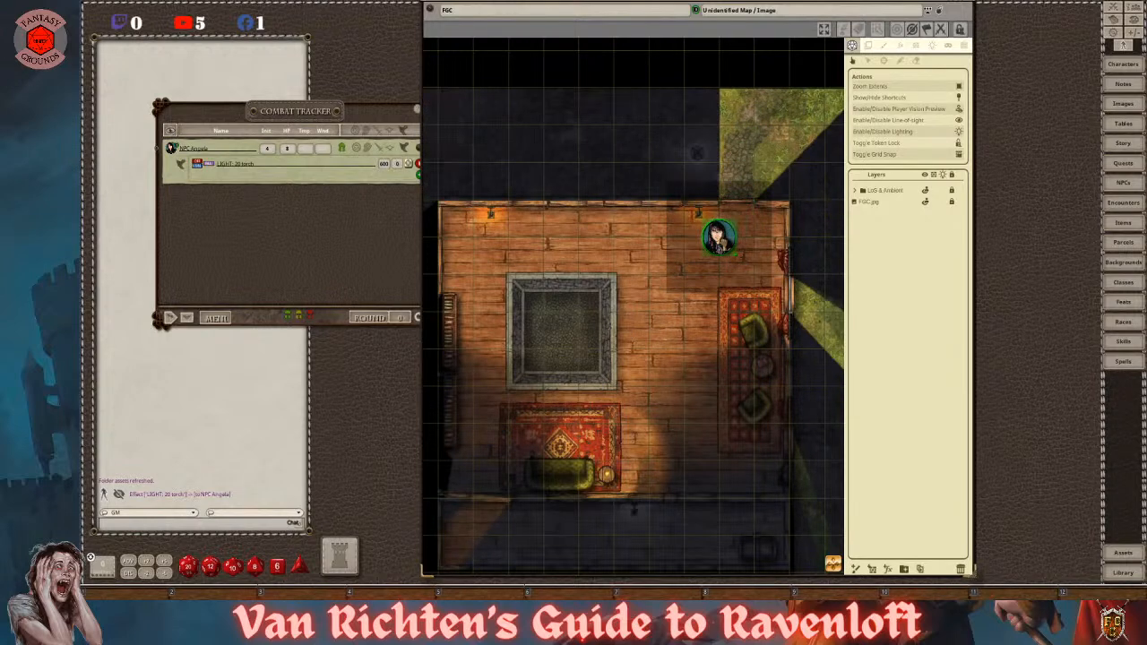
{"action": "double_click", "coordinate": [738, 205]}
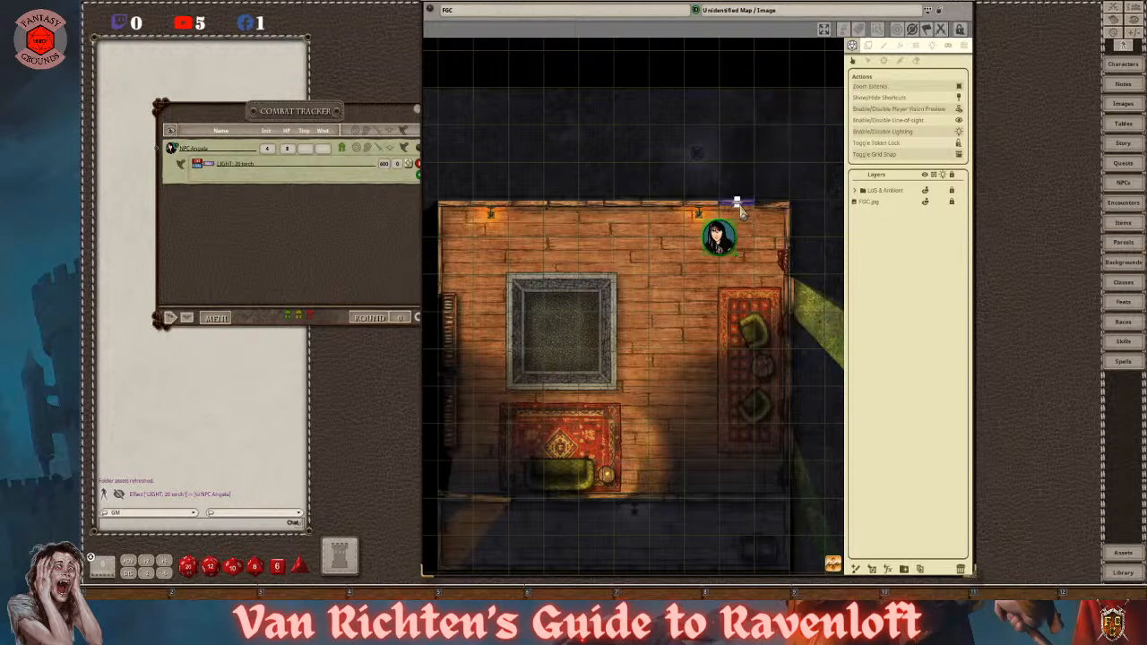
{"action": "double_click", "coordinate": [739, 206]}
- Move the NPC token back from the north door to the floor beside the stone pit
{"action": "left_click_drag", "start_coordinate": [719, 238], "coordinate": [666, 293]}
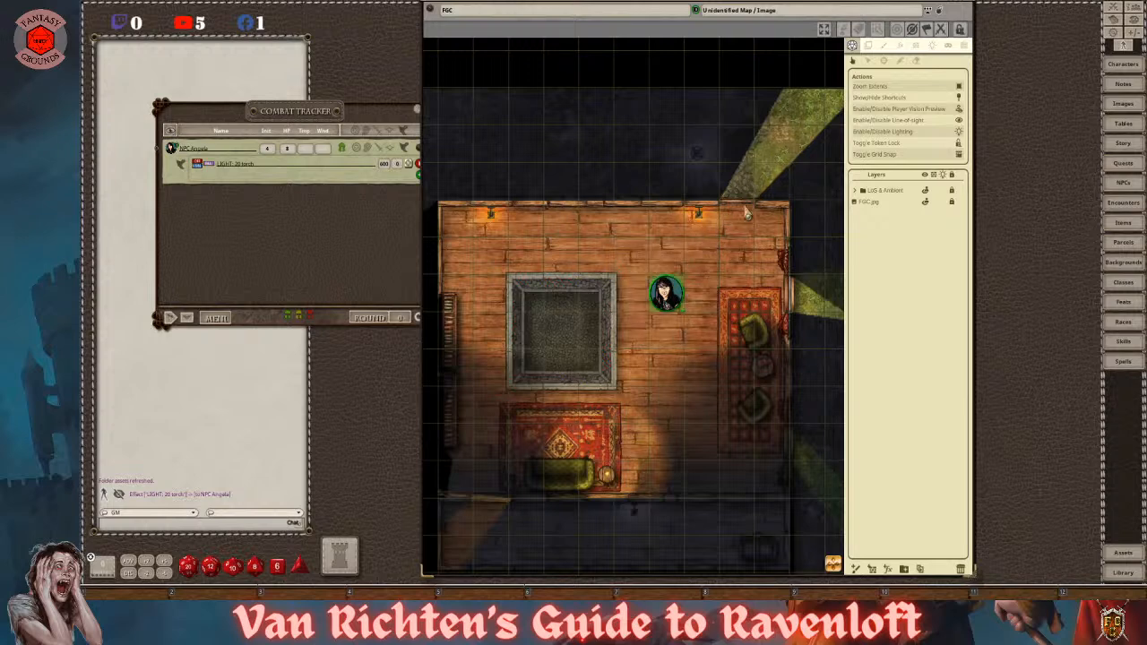
{"action": "scroll", "coordinate": [803, 170], "scroll_direction": "down", "scroll_amount": 4}
{"action": "scroll", "coordinate": [807, 233], "scroll_direction": "up", "scroll_amount": 3}
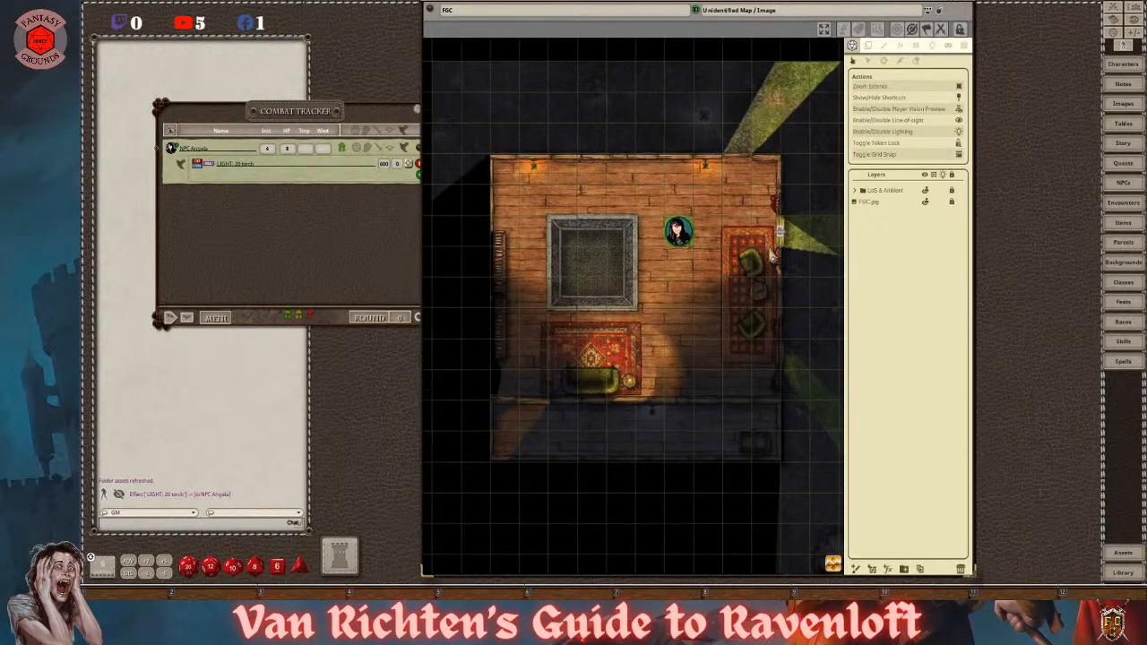
- Check the map's surroundings through the NPC token's vision, and turn off the player vision preview
{"action": "scroll", "coordinate": [704, 285], "scroll_direction": "down", "scroll_amount": 3}
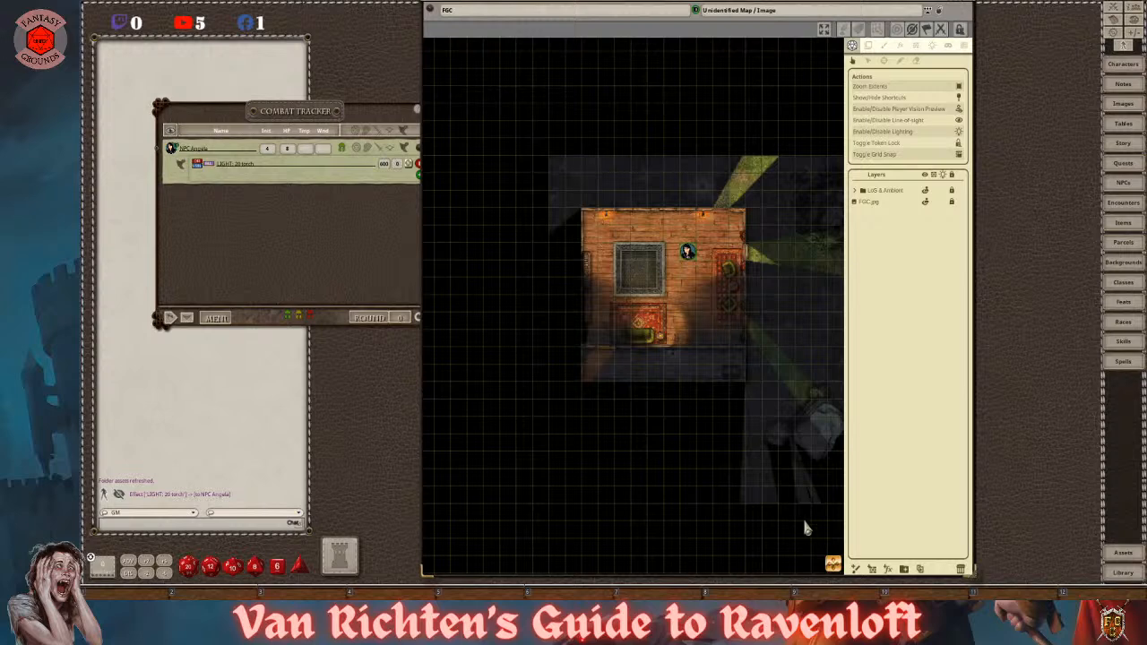
{"action": "scroll", "coordinate": [687, 435], "scroll_direction": "down", "scroll_amount": 2}
{"action": "scroll", "coordinate": [690, 421], "scroll_direction": "up", "scroll_amount": 3}
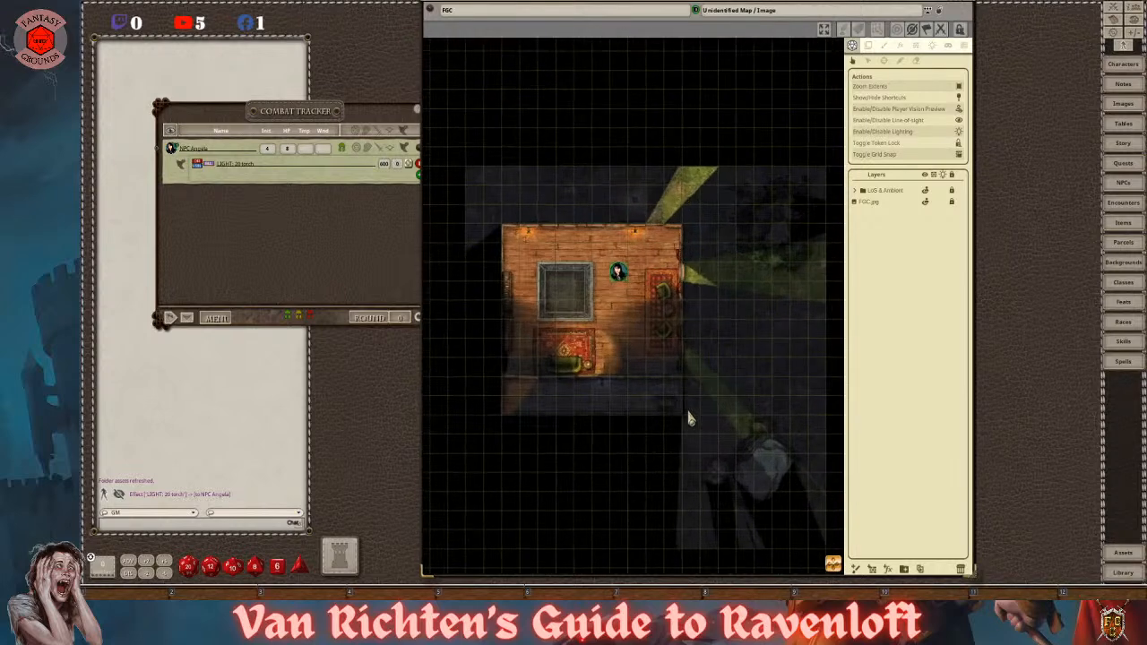
{"action": "left_click", "coordinate": [959, 110]}
{"action": "scroll", "coordinate": [703, 370], "scroll_direction": "up", "scroll_amount": 1}
{"action": "scroll", "coordinate": [703, 370], "scroll_direction": "down", "scroll_amount": 1}
{"action": "scroll", "coordinate": [617, 307], "scroll_direction": "down", "scroll_amount": 1}
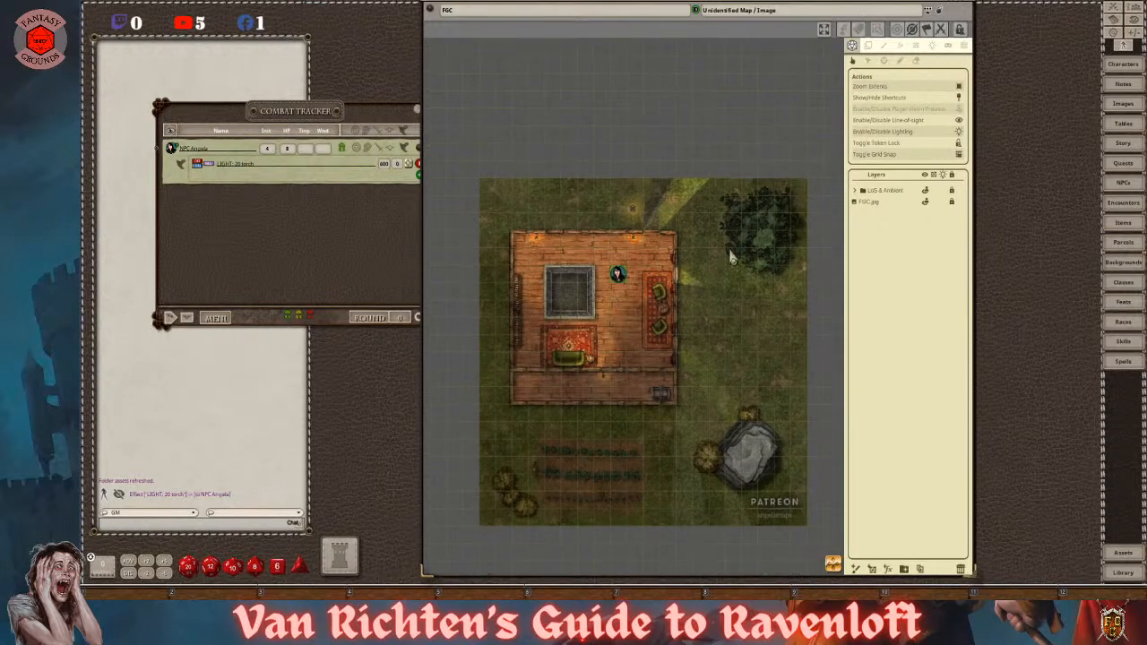
- Add an FX layer to the map and set its effect type to Rain
{"action": "left_click", "coordinate": [902, 46]}
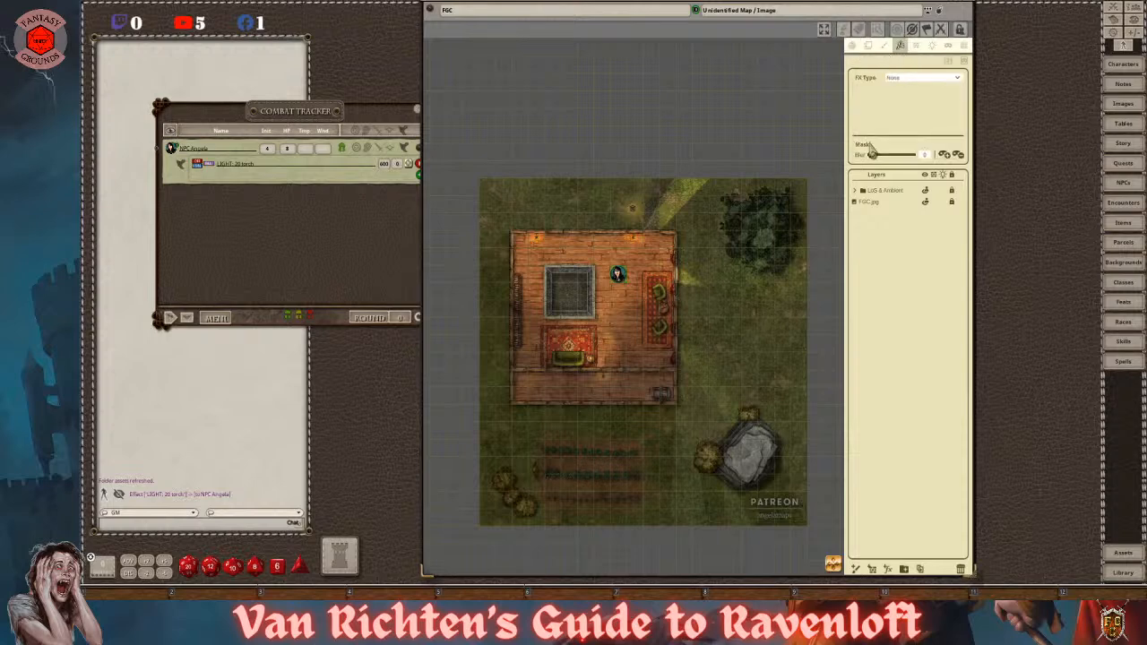
{"action": "left_click", "coordinate": [888, 569]}
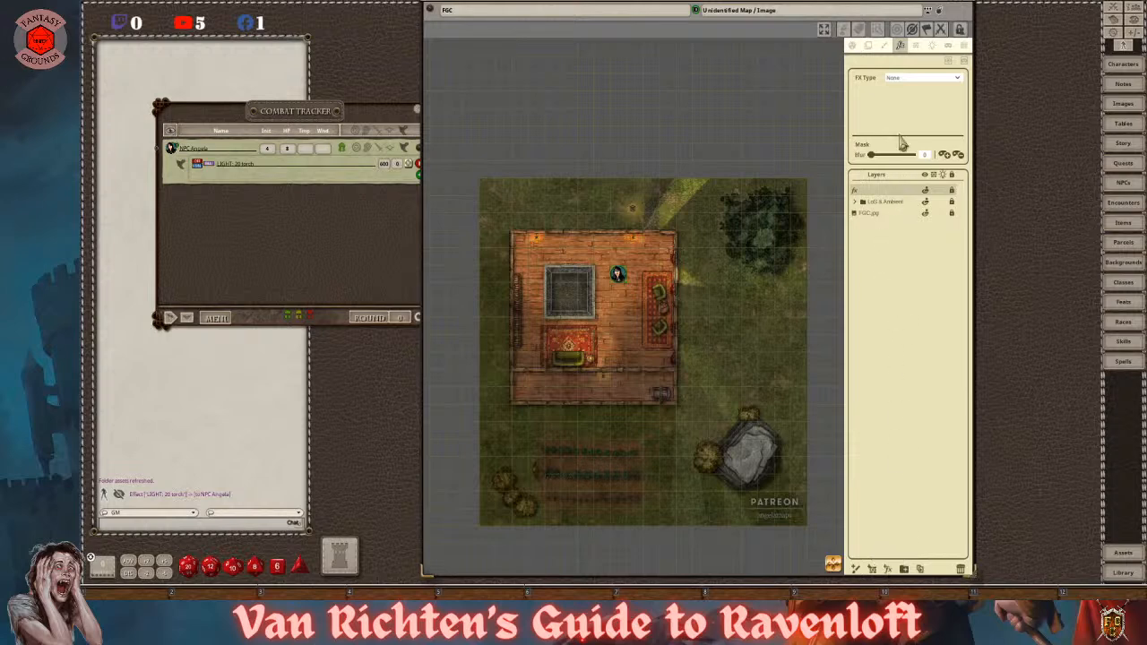
{"action": "left_click", "coordinate": [957, 80]}
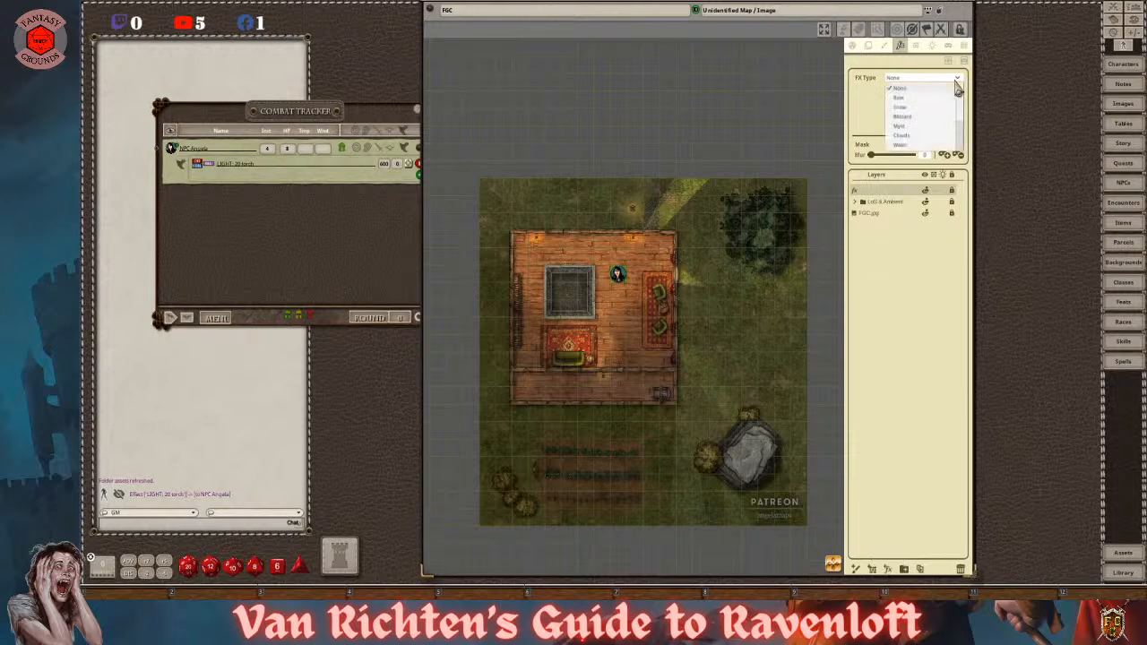
{"action": "left_click", "coordinate": [899, 97]}
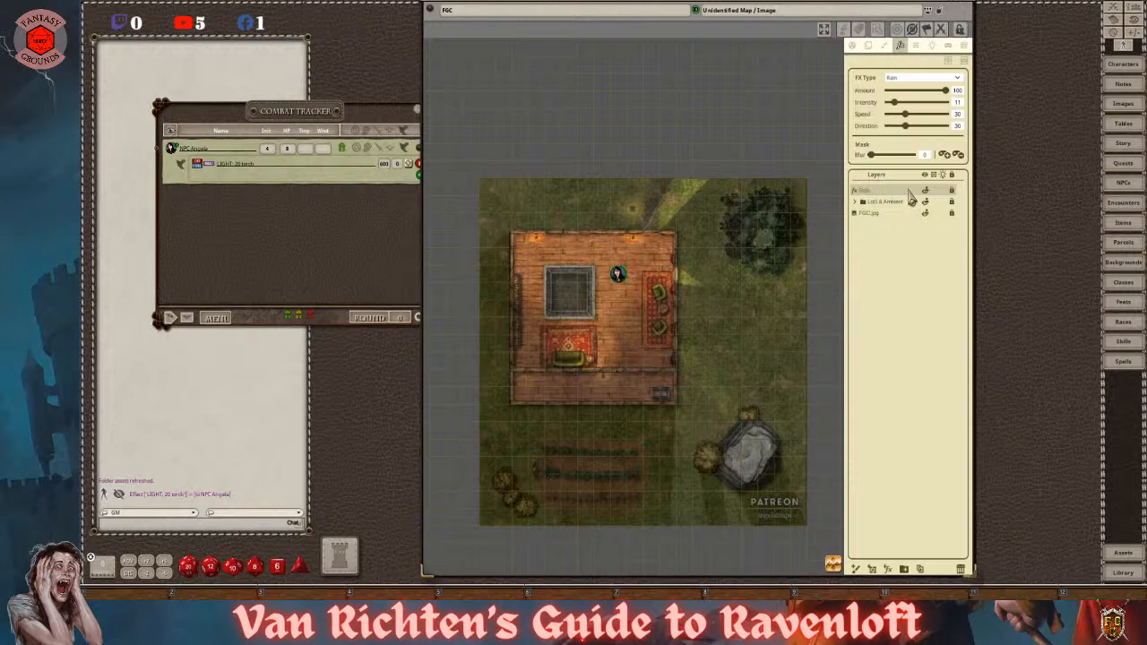
{"action": "scroll", "coordinate": [677, 305], "scroll_direction": "up", "scroll_amount": 3}
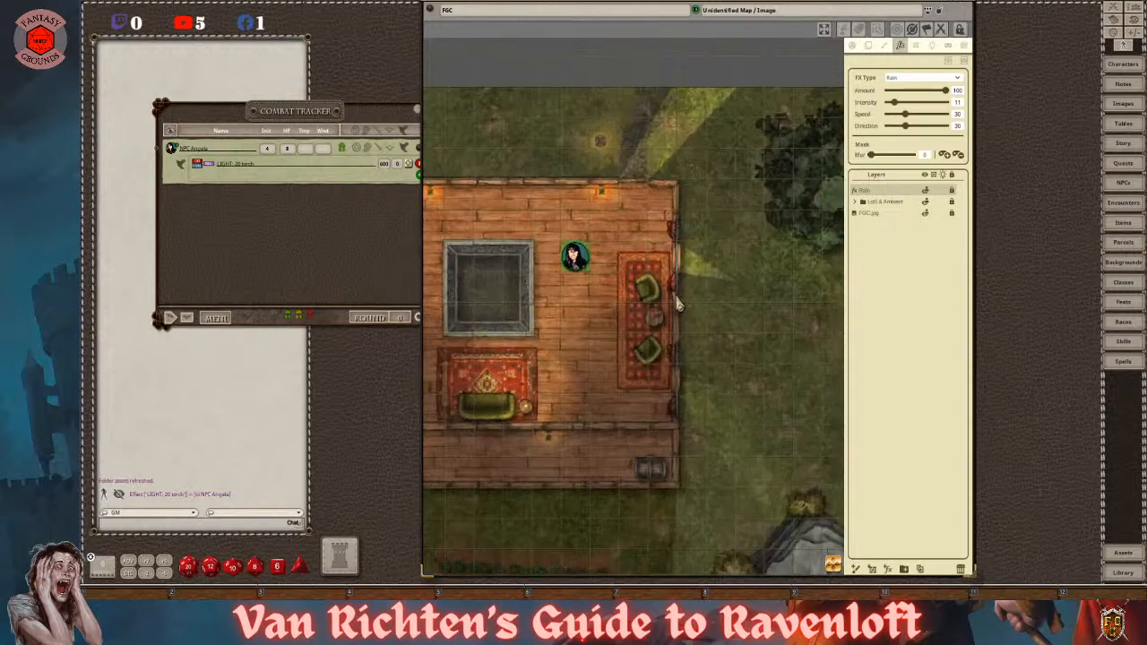
{"action": "scroll", "coordinate": [681, 303], "scroll_direction": "down", "scroll_amount": 2}
- Set the rain effect's intensity to 26 and speed to 16, and raise its mask blur to 43
{"action": "left_click_drag", "start_coordinate": [944, 95], "coordinate": [903, 114]}
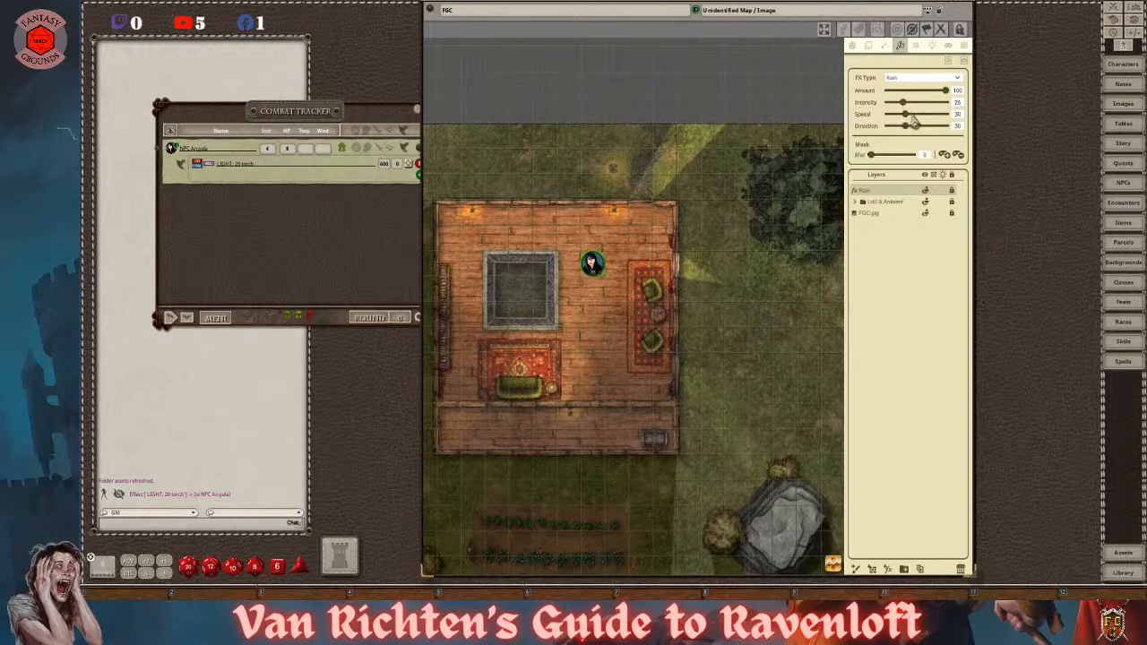
{"action": "left_click_drag", "start_coordinate": [908, 123], "coordinate": [902, 123]}
{"action": "left_click_drag", "start_coordinate": [872, 158], "coordinate": [884, 165]}
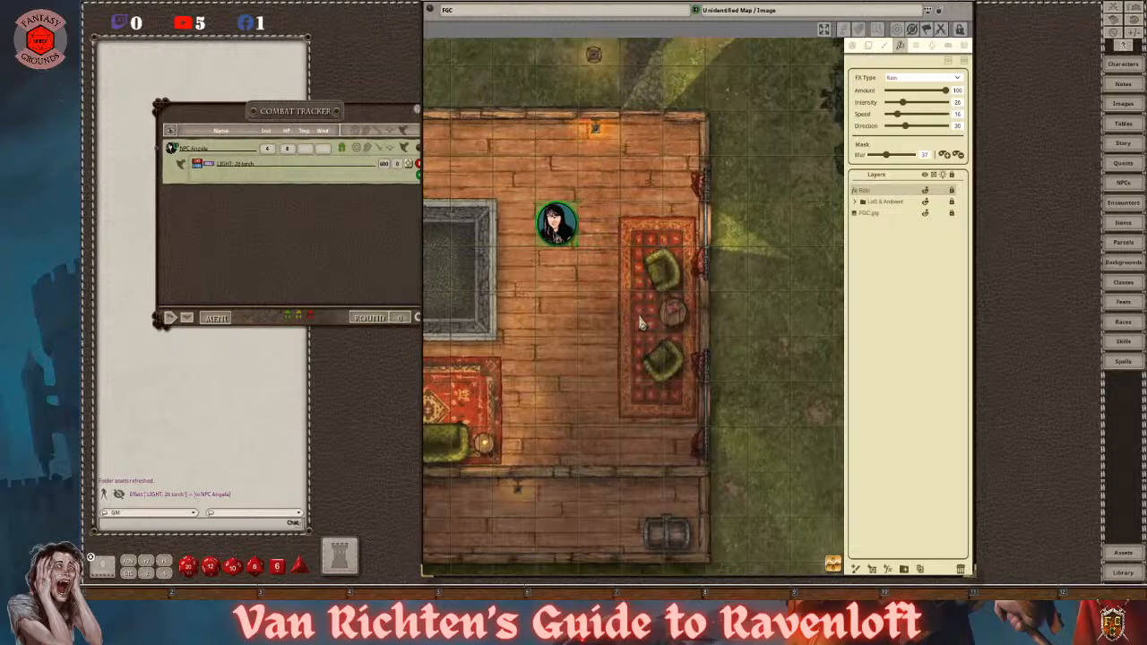
{"action": "scroll", "coordinate": [626, 339], "scroll_direction": "down", "scroll_amount": 1}
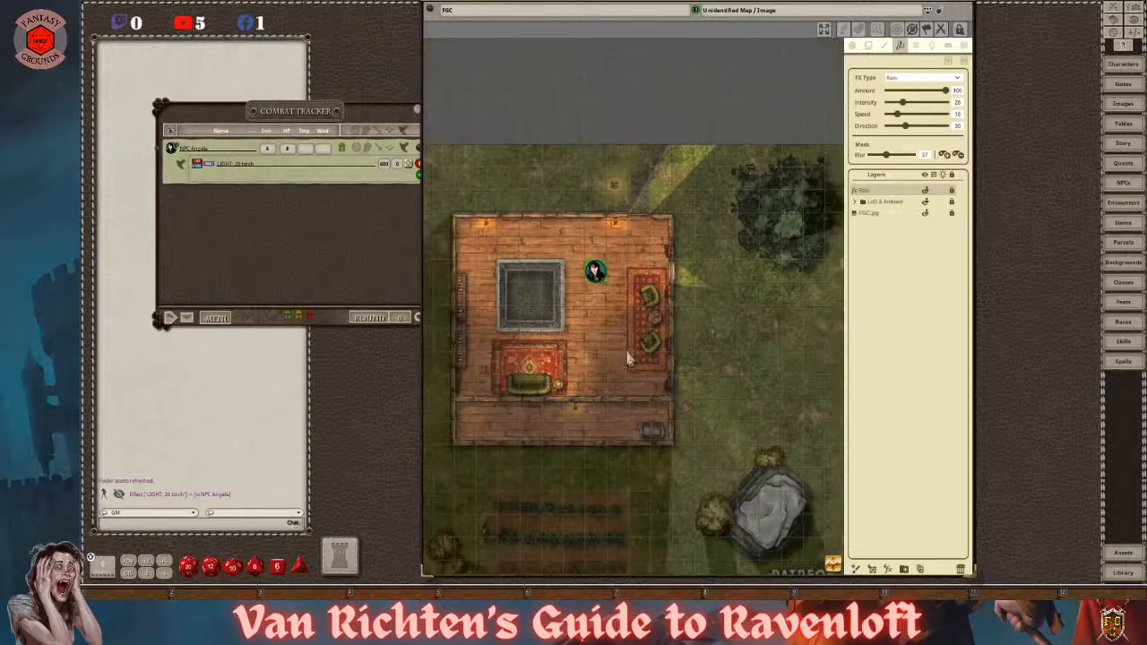
{"action": "scroll", "coordinate": [582, 308], "scroll_direction": "down", "scroll_amount": 1}
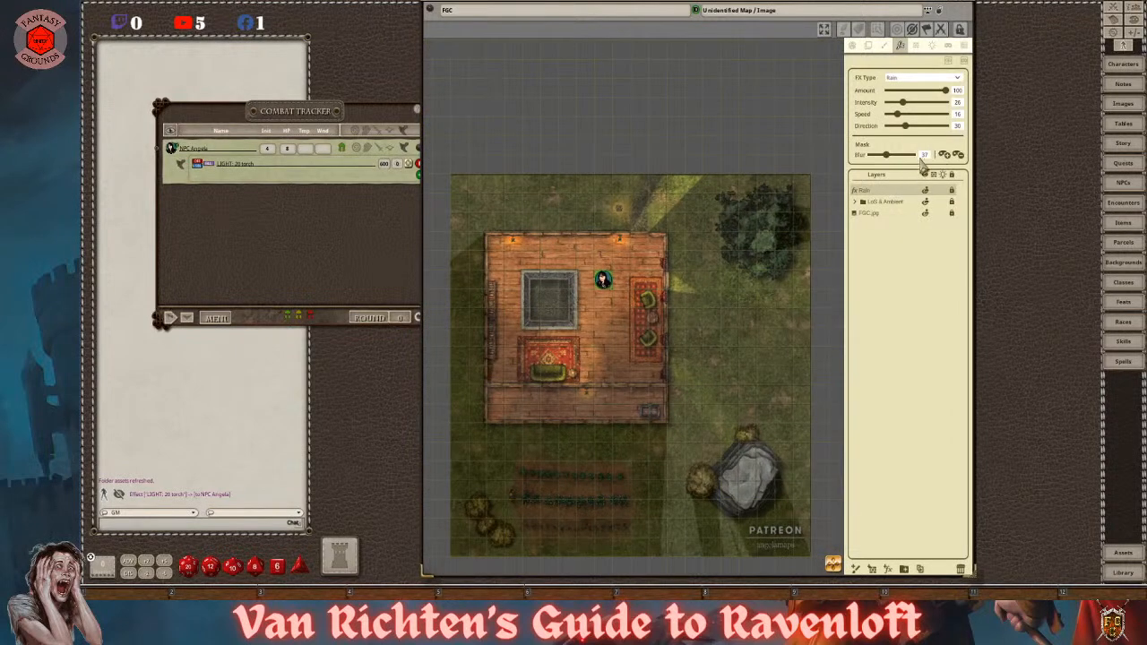
{"action": "left_click_drag", "start_coordinate": [890, 165], "coordinate": [892, 166]}
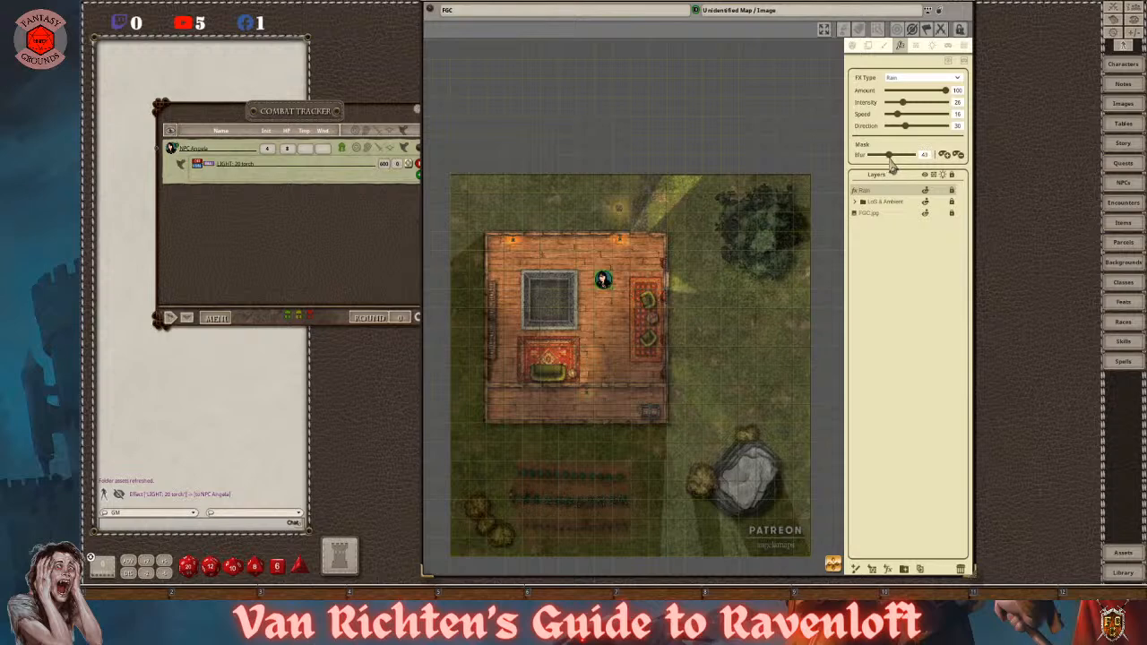
- Try adding a rectangular mask to the Rain layer over the whole house footprint
{"action": "left_click", "coordinate": [946, 157]}
{"action": "scroll", "coordinate": [590, 378], "scroll_direction": "up", "scroll_amount": 1}
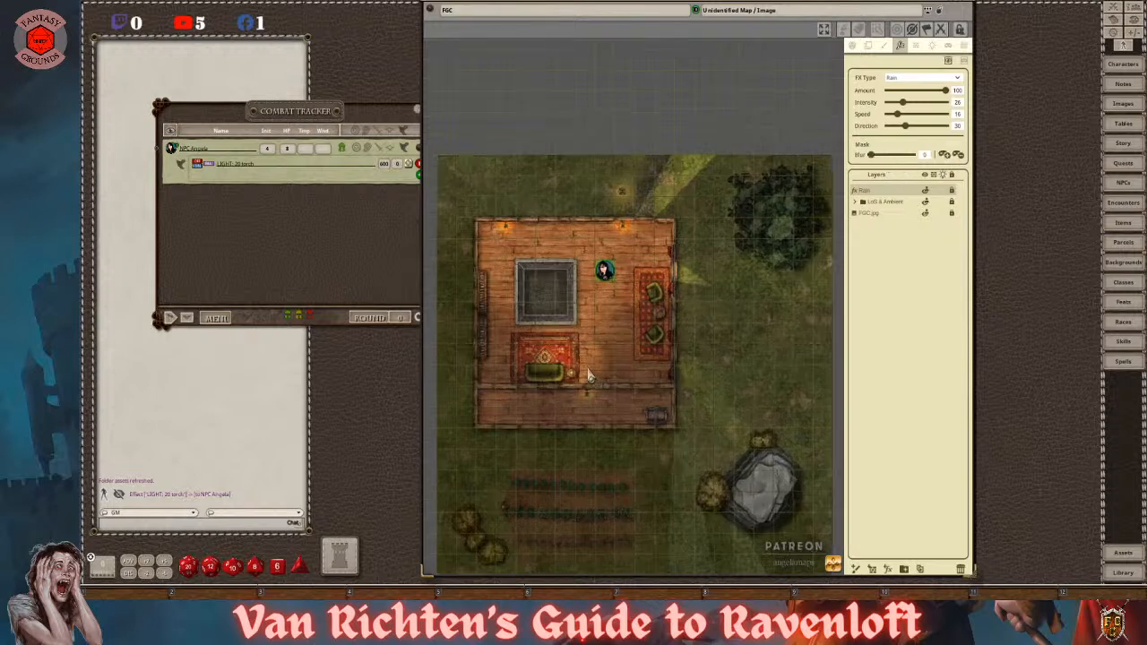
{"action": "scroll", "coordinate": [589, 378], "scroll_direction": "up", "scroll_amount": 1}
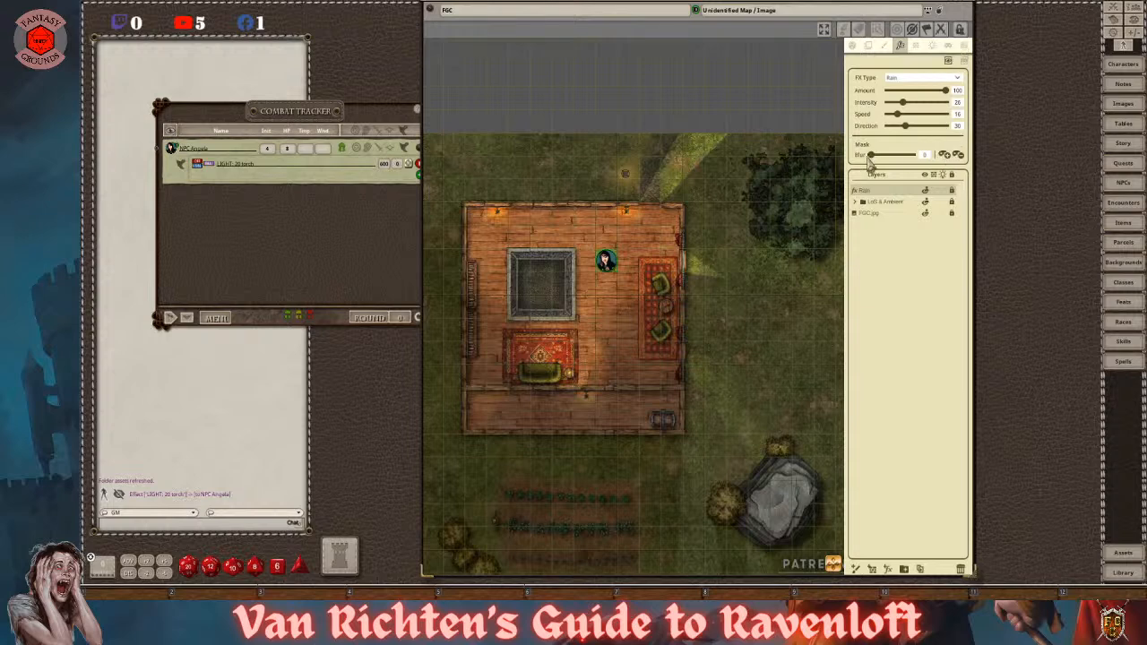
{"action": "left_click_drag", "start_coordinate": [466, 211], "coordinate": [686, 444]}
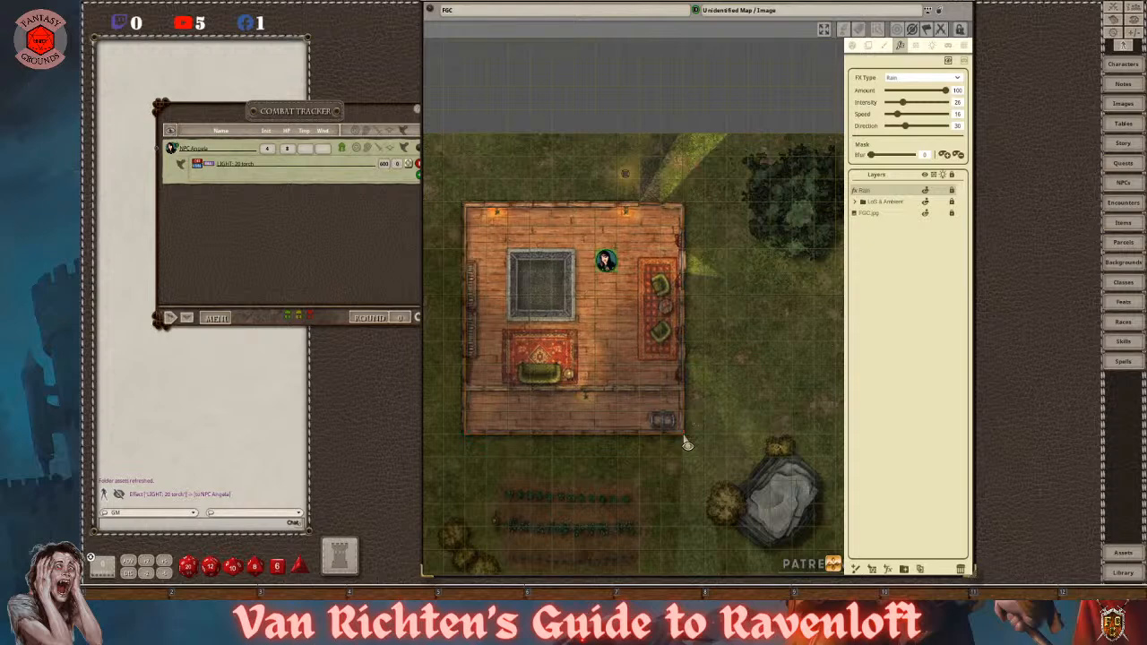
- Use mask deletion on the Rain layer in a rectangle covering the whole house footprint
{"action": "left_click", "coordinate": [960, 158]}
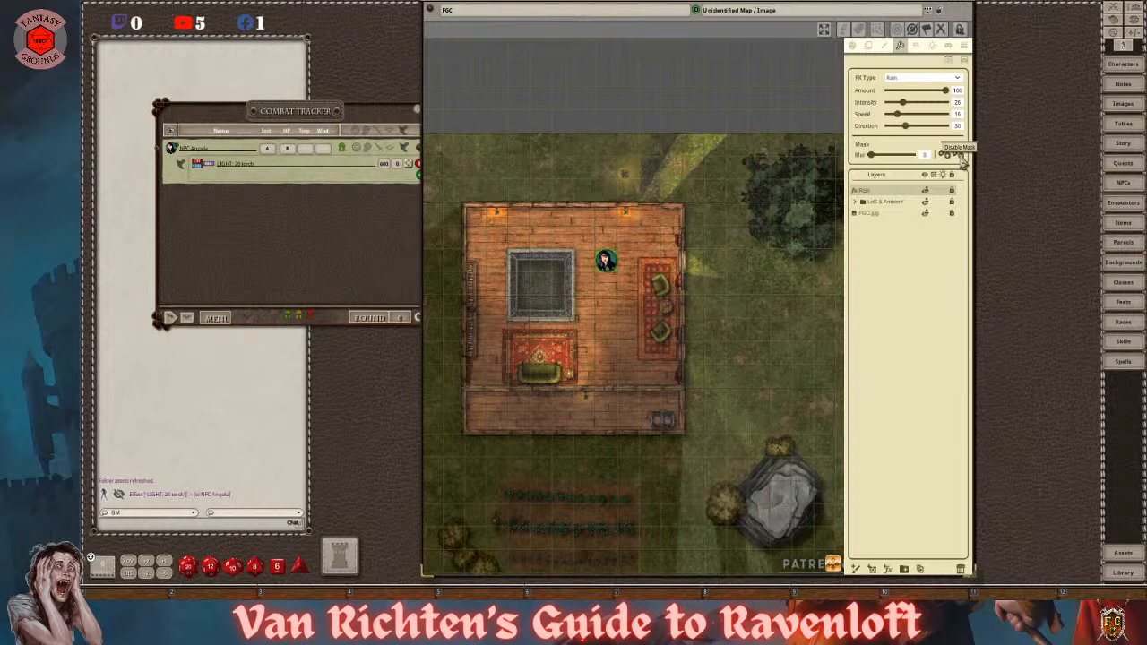
{"action": "left_click", "coordinate": [958, 156]}
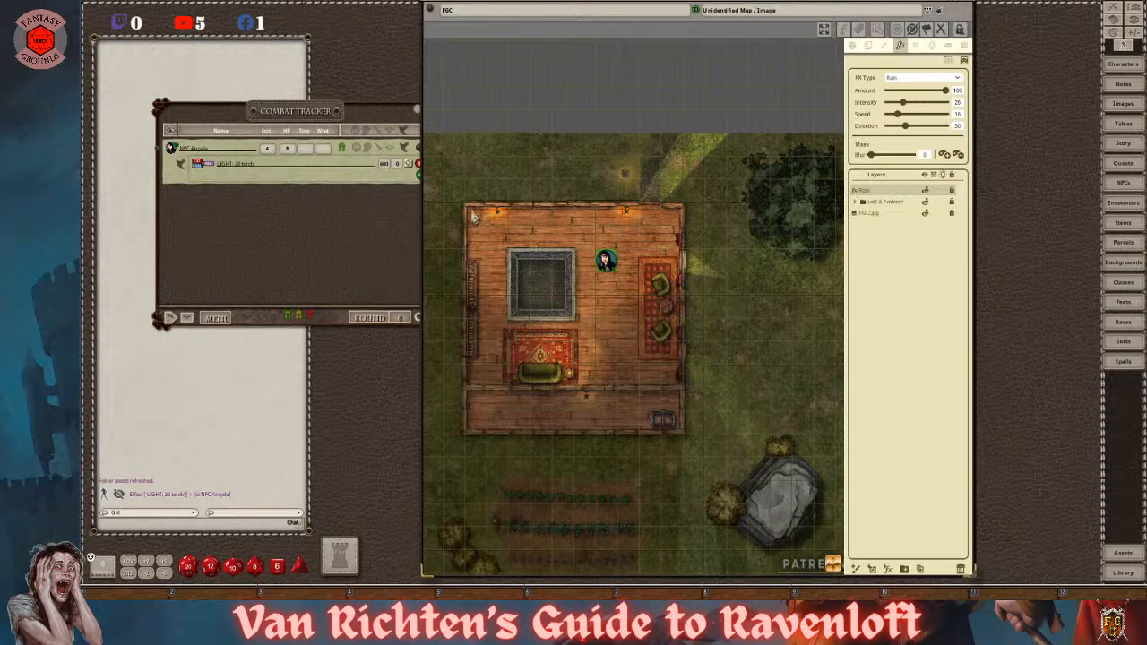
{"action": "left_click_drag", "start_coordinate": [465, 210], "coordinate": [684, 440]}
{"action": "scroll", "coordinate": [594, 401], "scroll_direction": "up", "scroll_amount": 3}
{"action": "scroll", "coordinate": [599, 394], "scroll_direction": "down", "scroll_amount": 4}
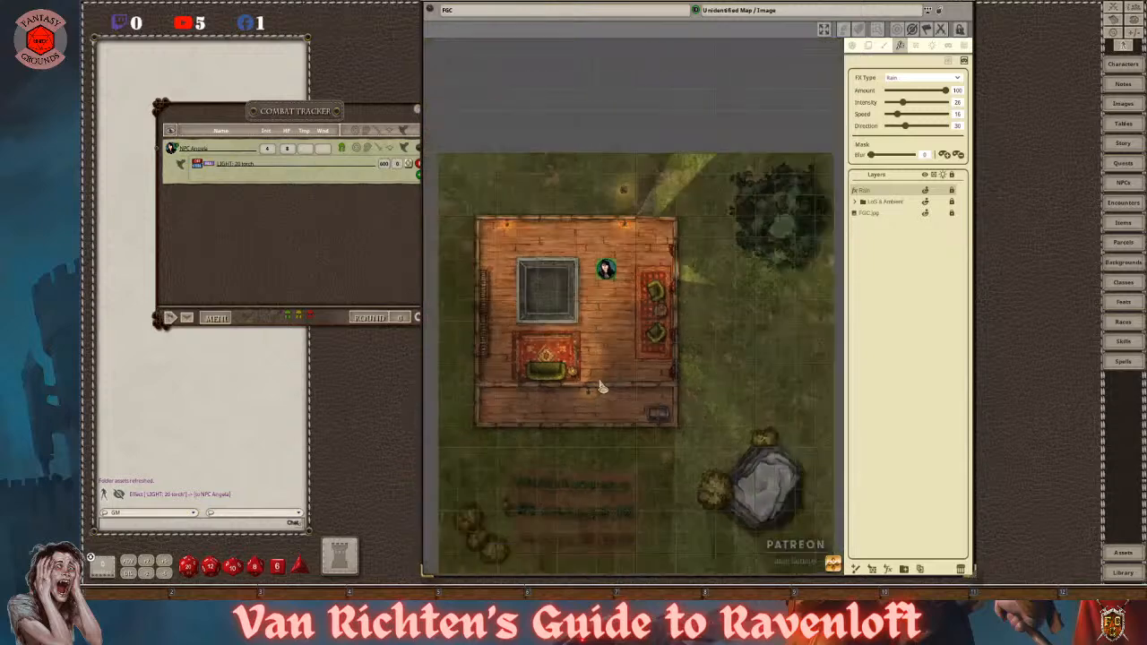
- Expand the LoS & Ambient folder and apply the Sunlight preset to the Ambient Light Mask layer
{"action": "left_click", "coordinate": [852, 45]}
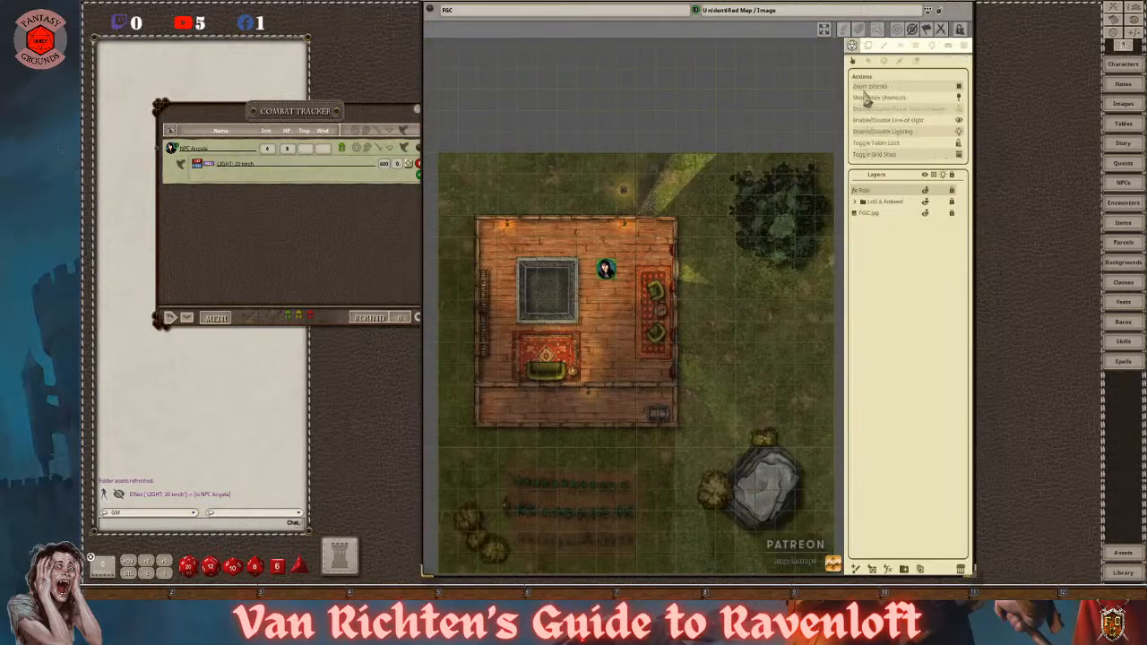
{"action": "left_click", "coordinate": [936, 49]}
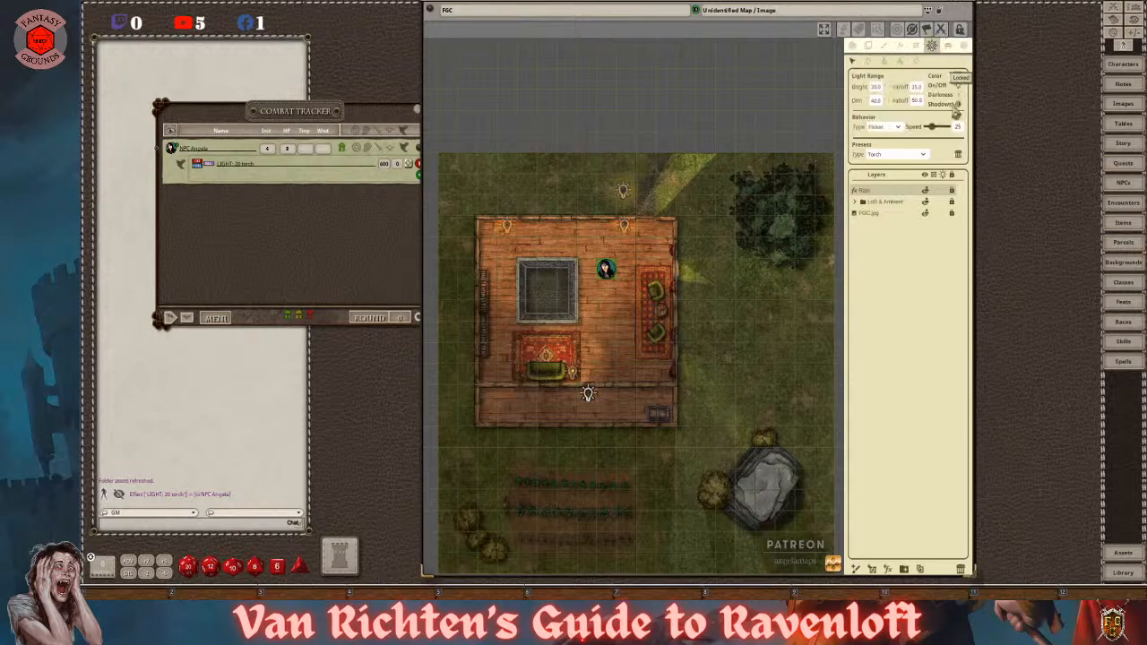
{"action": "left_click", "coordinate": [856, 201]}
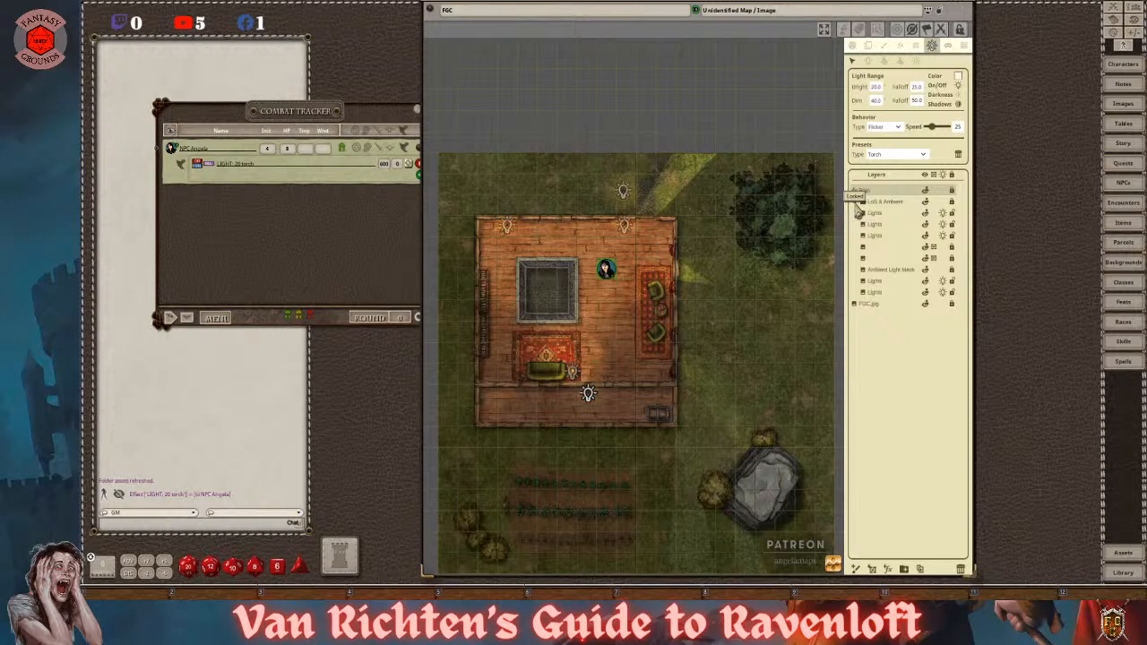
{"action": "left_click", "coordinate": [898, 271]}
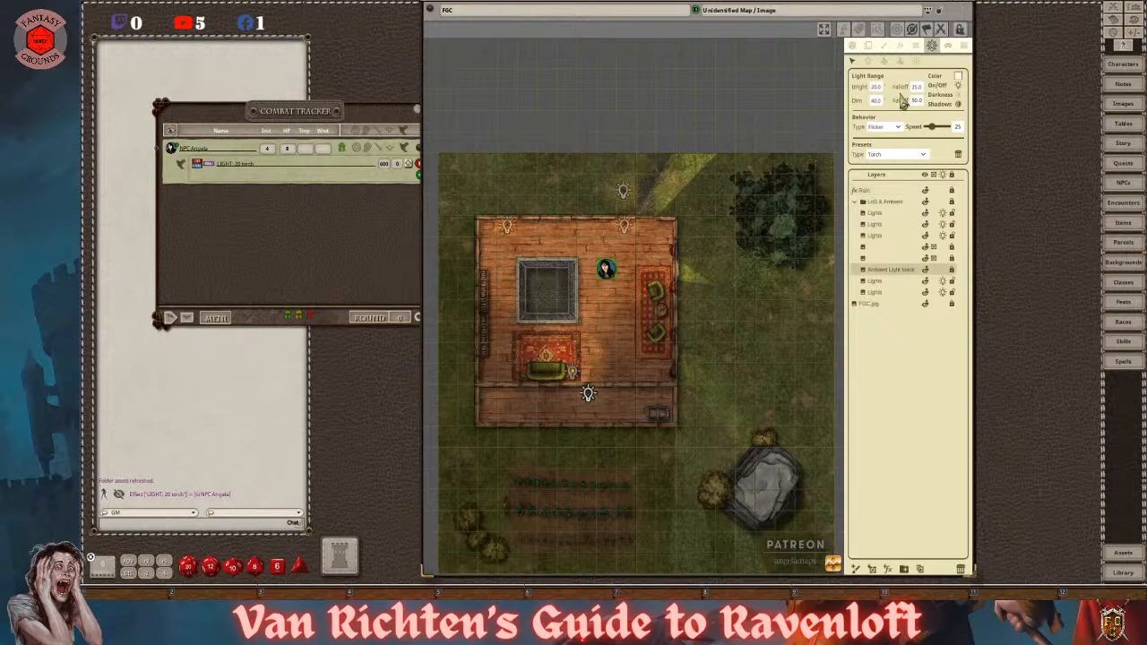
{"action": "left_click", "coordinate": [916, 61]}
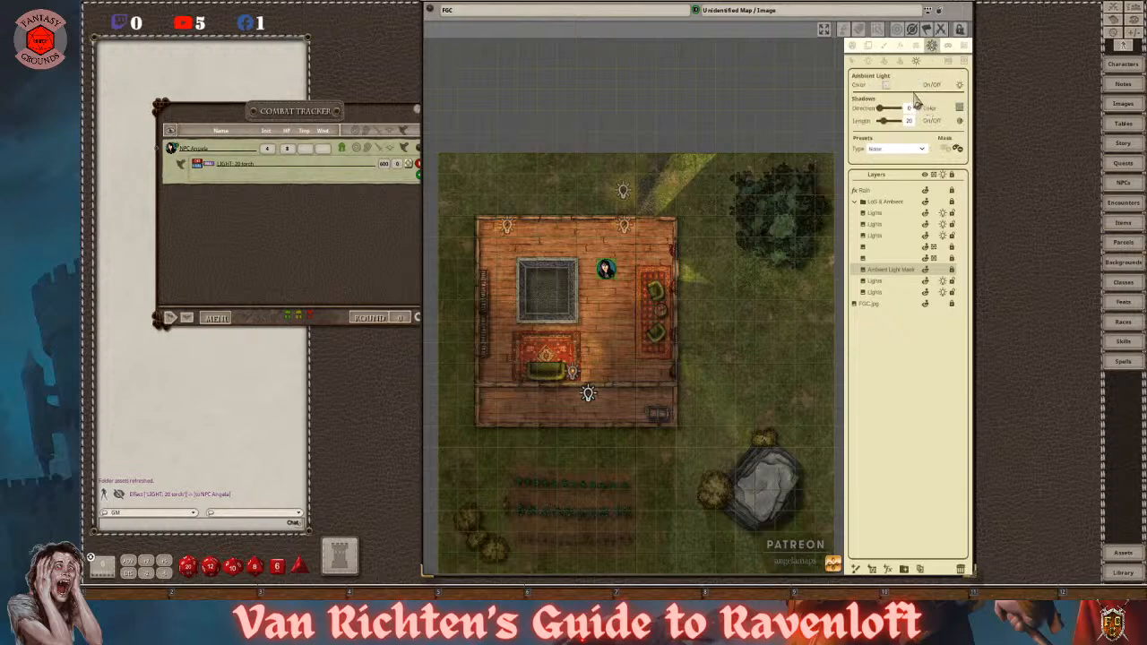
{"action": "left_click", "coordinate": [923, 149]}
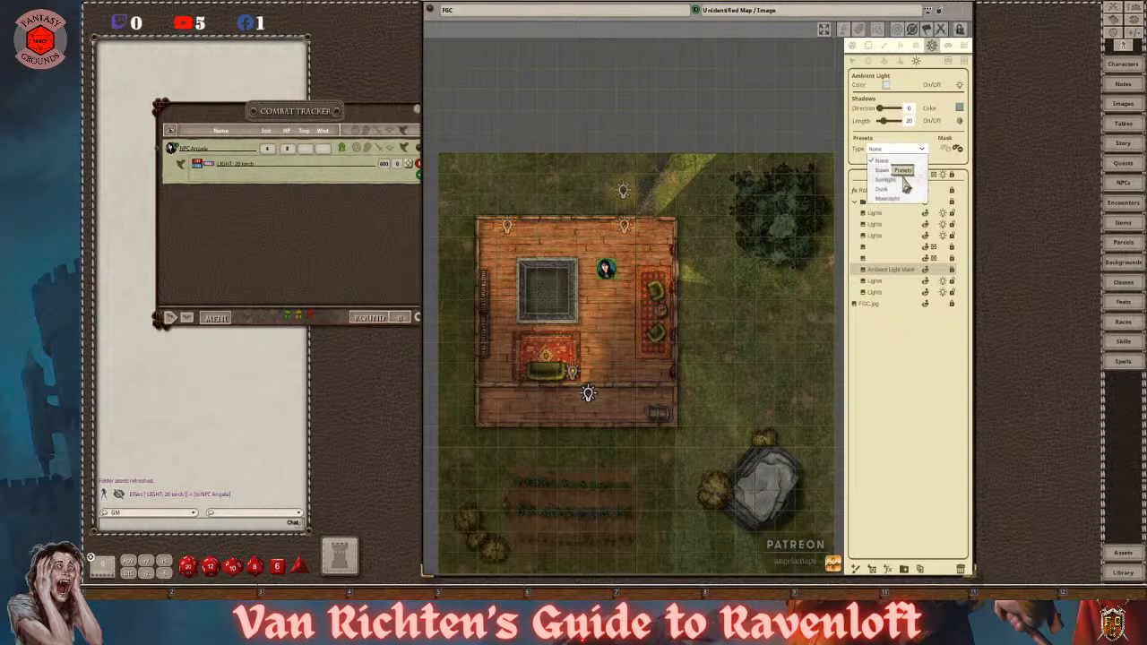
{"action": "left_click", "coordinate": [905, 181]}
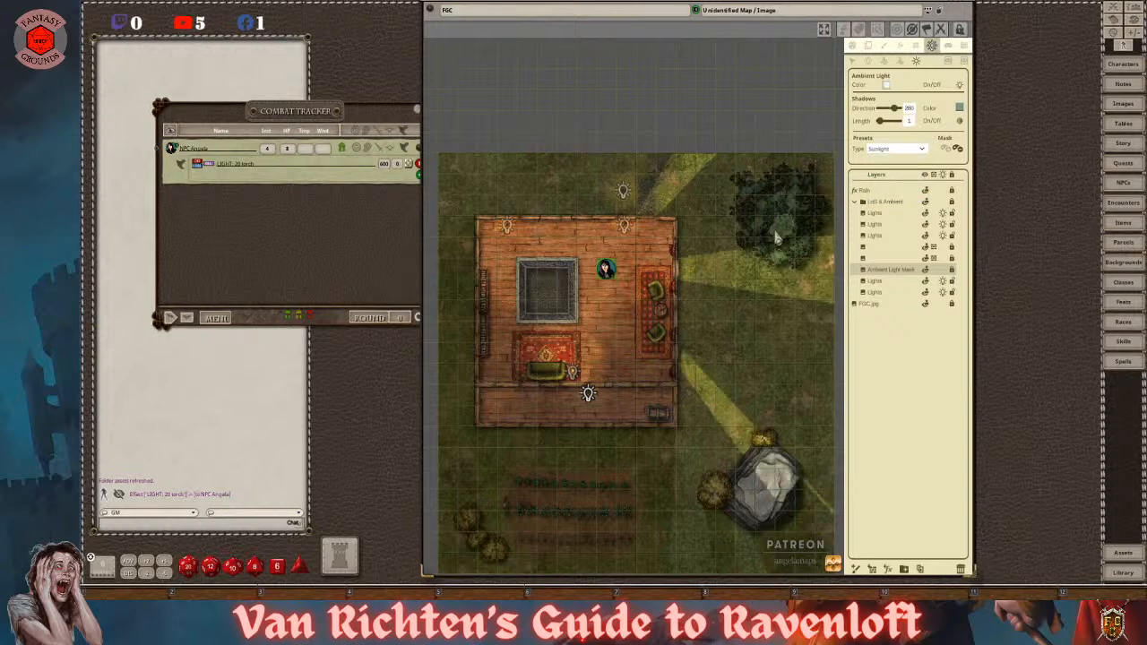
{"action": "scroll", "coordinate": [716, 311], "scroll_direction": "up", "scroll_amount": 1}
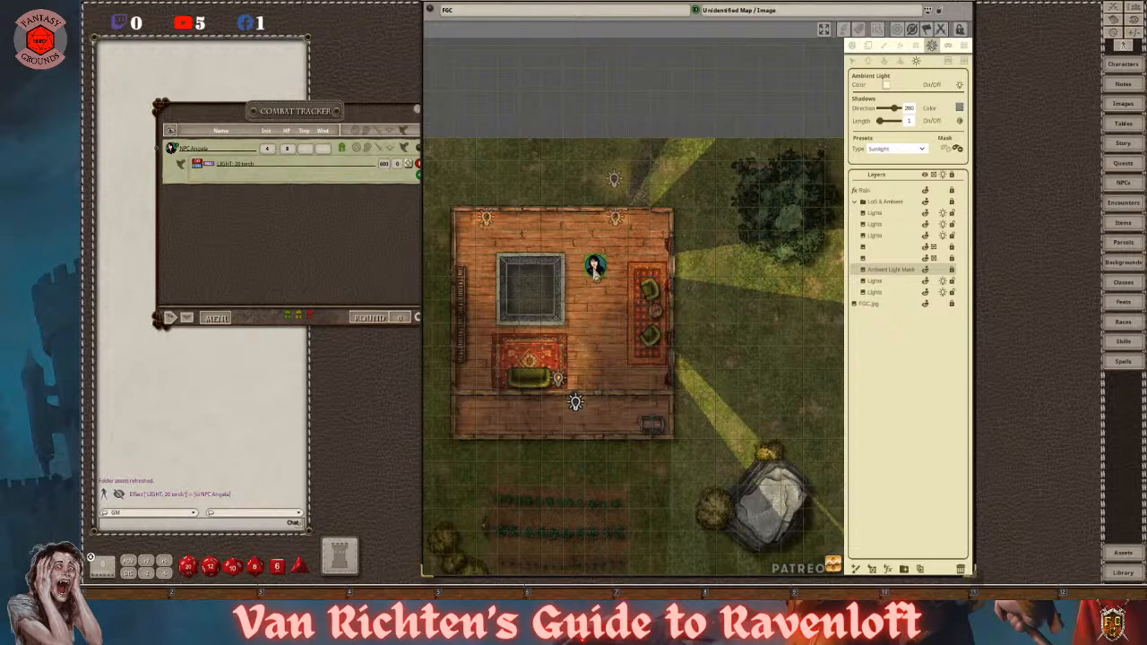
- Delete the existing mask from the Ambient Light Mask layer
{"action": "left_click", "coordinate": [961, 152]}
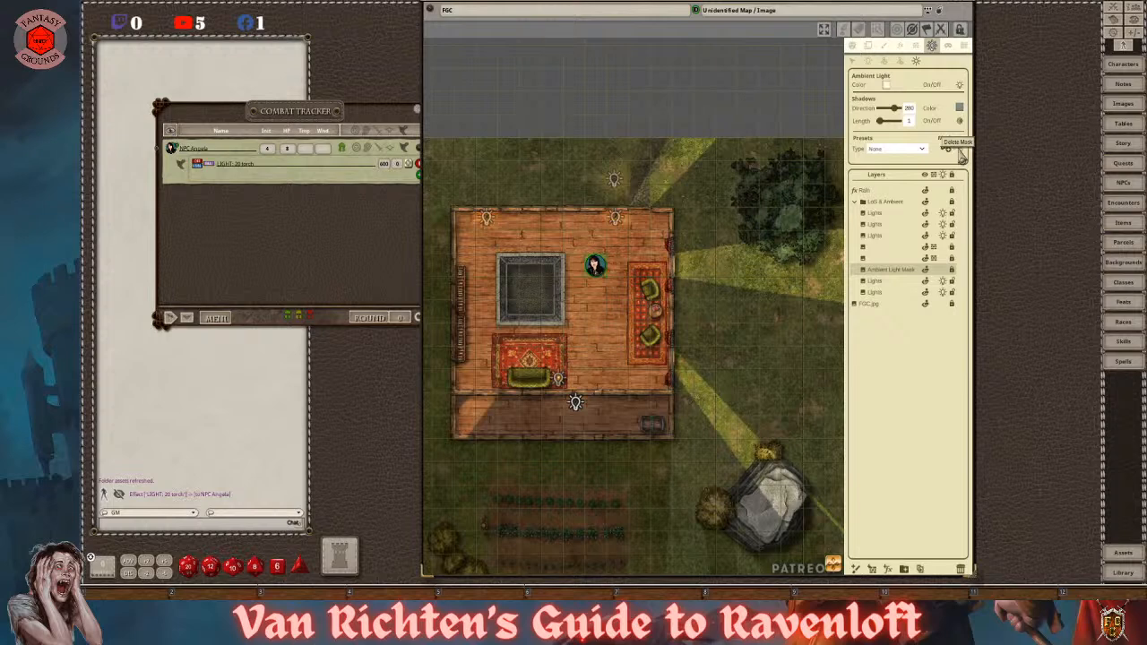
{"action": "scroll", "coordinate": [595, 305], "scroll_direction": "up", "scroll_amount": 2}
{"action": "scroll", "coordinate": [595, 307], "scroll_direction": "down", "scroll_amount": 2}
- Add a new rectangular ambient light mask covering the whole house footprint
{"action": "left_click", "coordinate": [951, 152]}
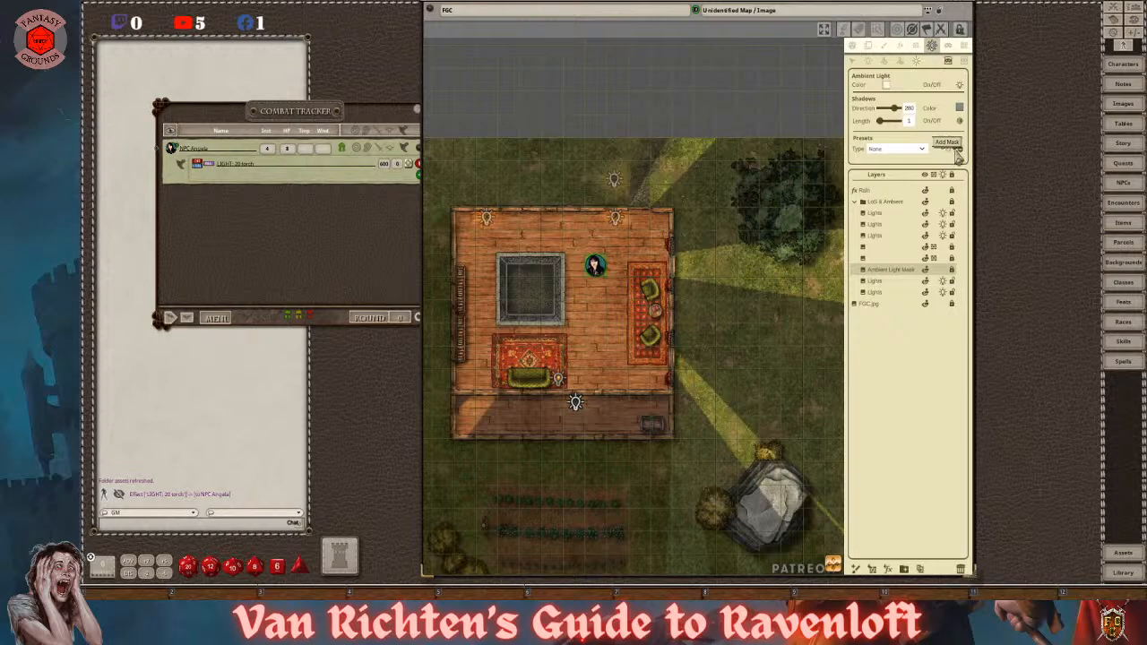
{"action": "left_click", "coordinate": [951, 152]}
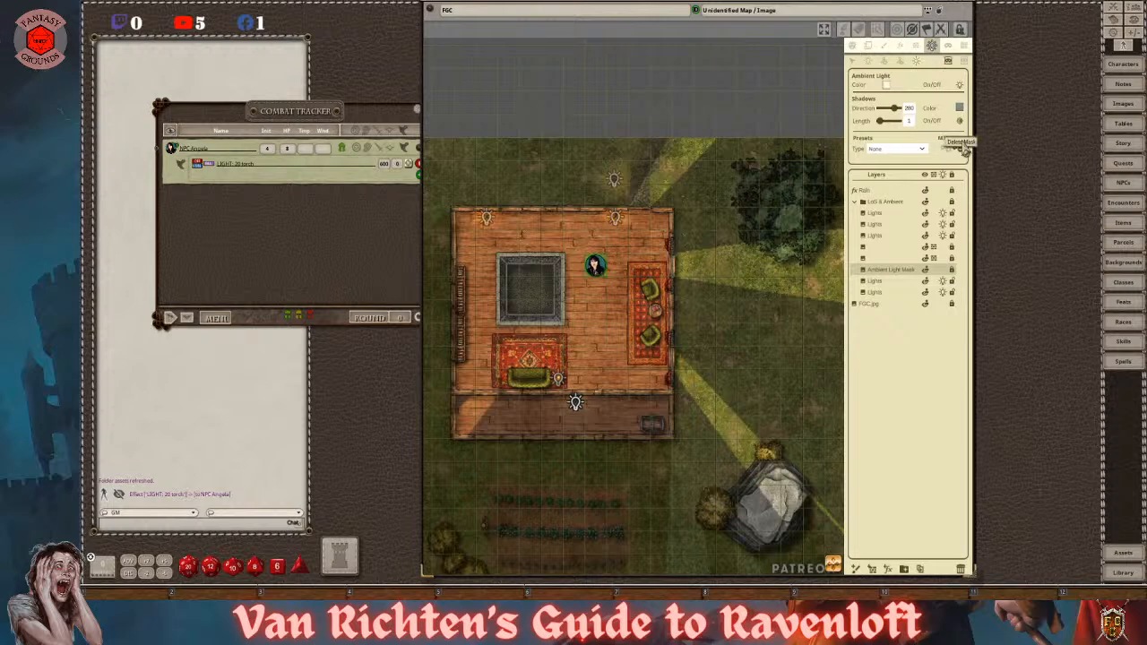
{"action": "left_click", "coordinate": [949, 62]}
{"action": "left_click_drag", "start_coordinate": [454, 216], "coordinate": [676, 441]}
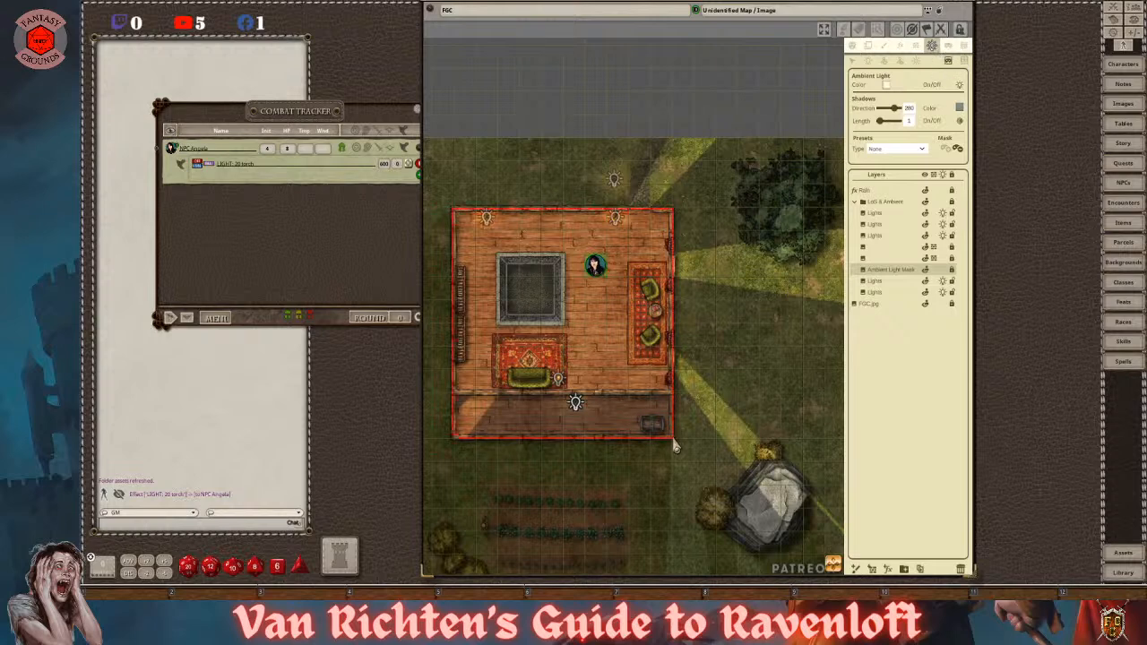
{"action": "scroll", "coordinate": [574, 403], "scroll_direction": "up", "scroll_amount": 4}
{"action": "scroll", "coordinate": [582, 353], "scroll_direction": "down", "scroll_amount": 5}
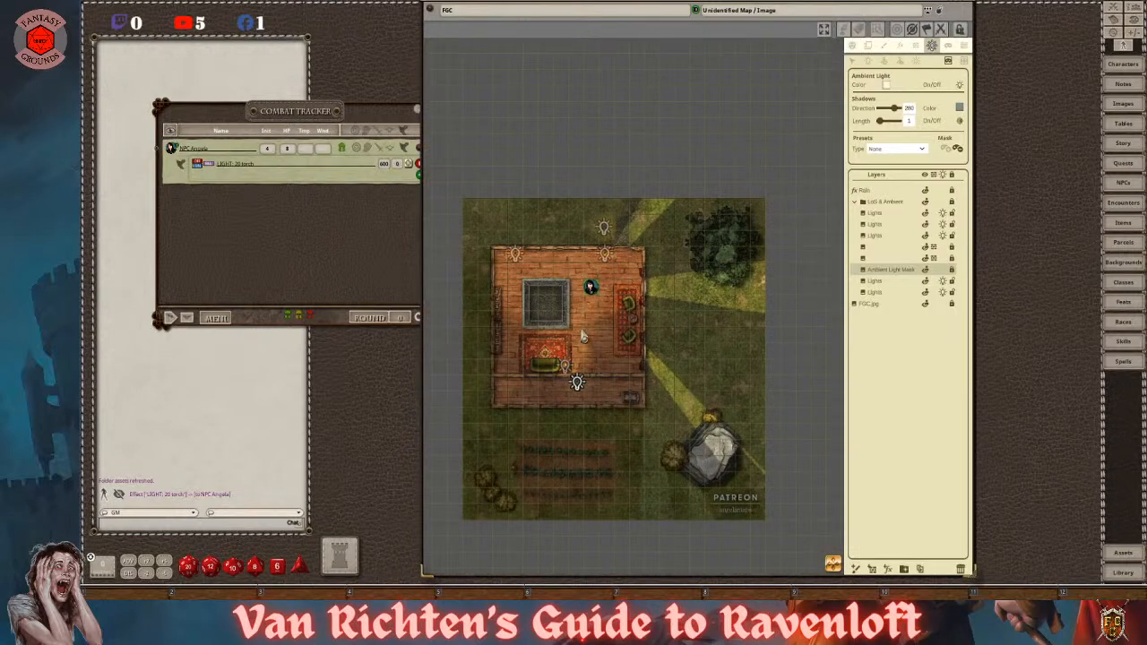
{"action": "scroll", "coordinate": [583, 325], "scroll_direction": "up", "scroll_amount": 2}
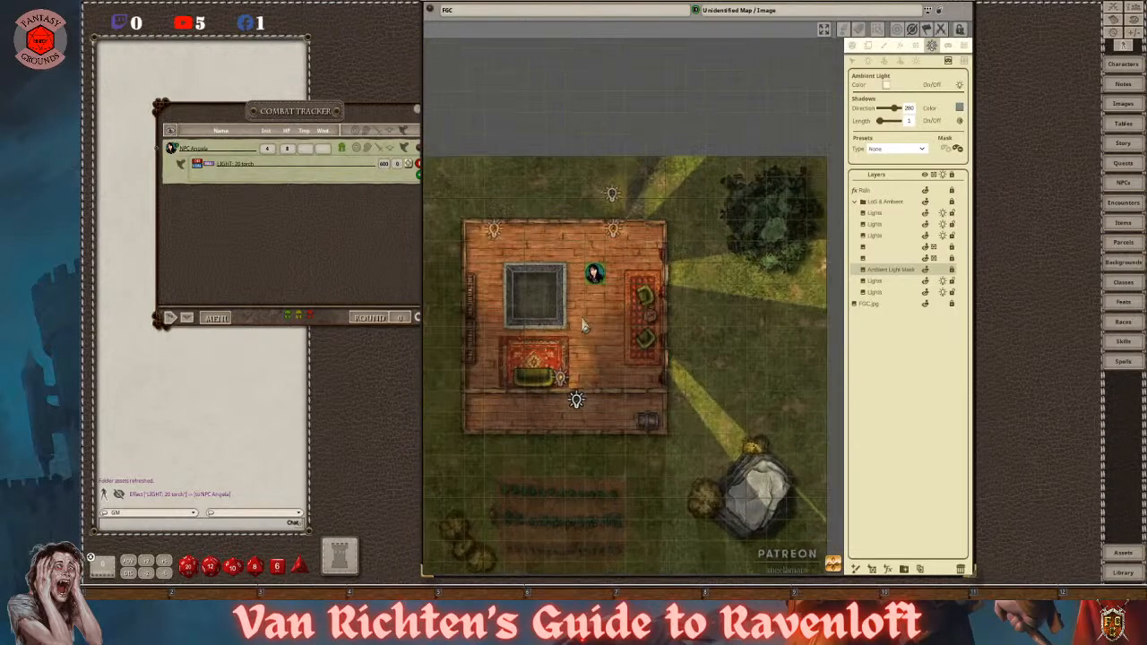
- Move the NPC token outside the house onto the grass beside the stone path at the north door
{"action": "left_click", "coordinate": [853, 46]}
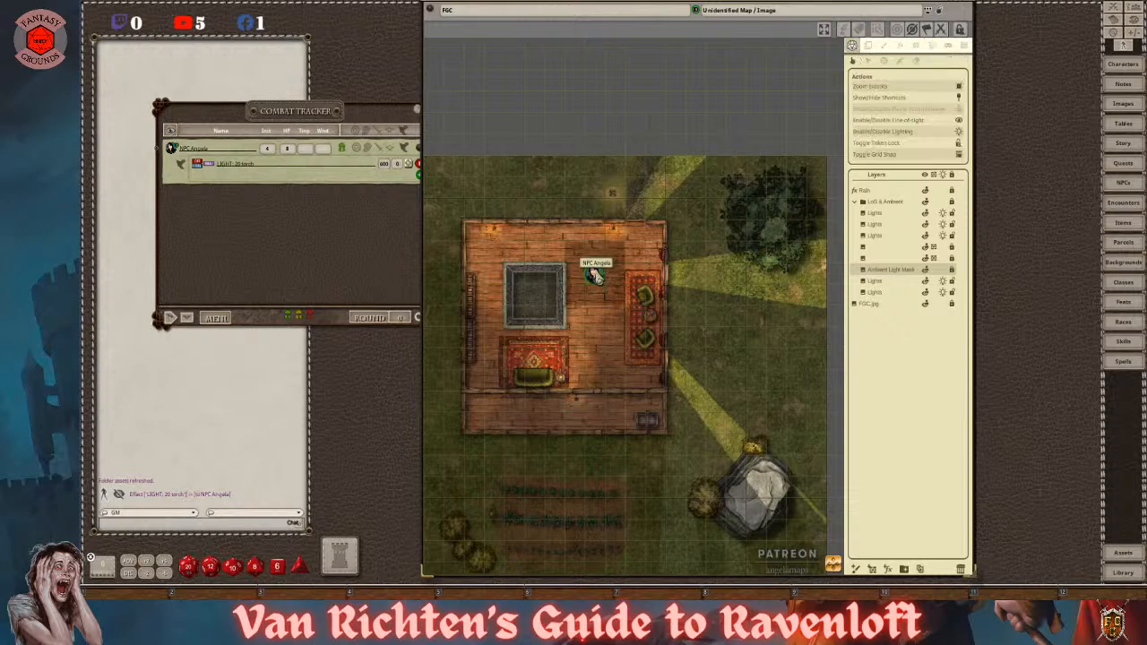
{"action": "left_click_drag", "start_coordinate": [642, 235], "coordinate": [652, 192]}
{"action": "scroll", "coordinate": [613, 211], "scroll_direction": "up", "scroll_amount": 5}
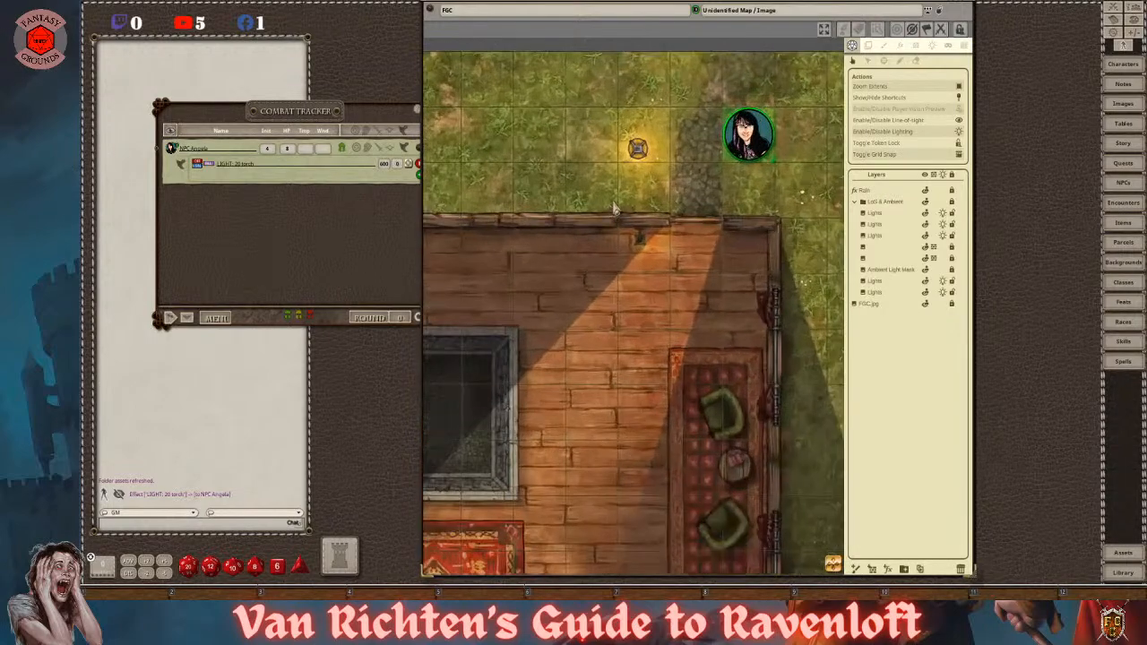
- Collapse the LoS & Ambient folder and set the Rain layer's amount to 65 and its intensity to 64
{"action": "scroll", "coordinate": [614, 209], "scroll_direction": "down", "scroll_amount": 3}
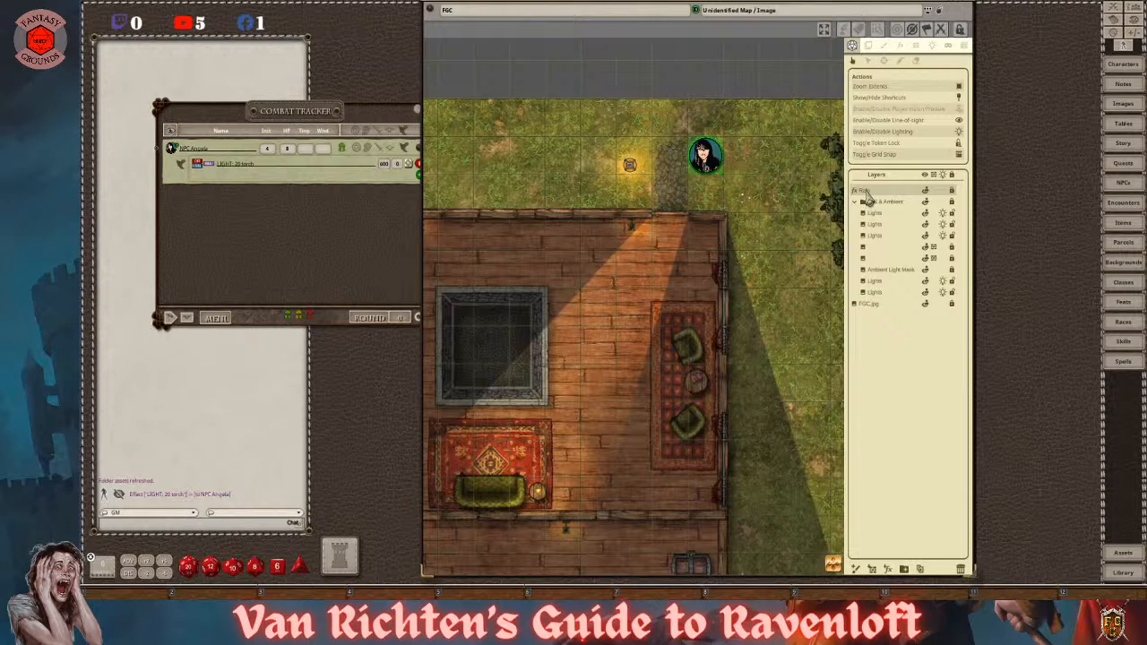
{"action": "left_click", "coordinate": [857, 203]}
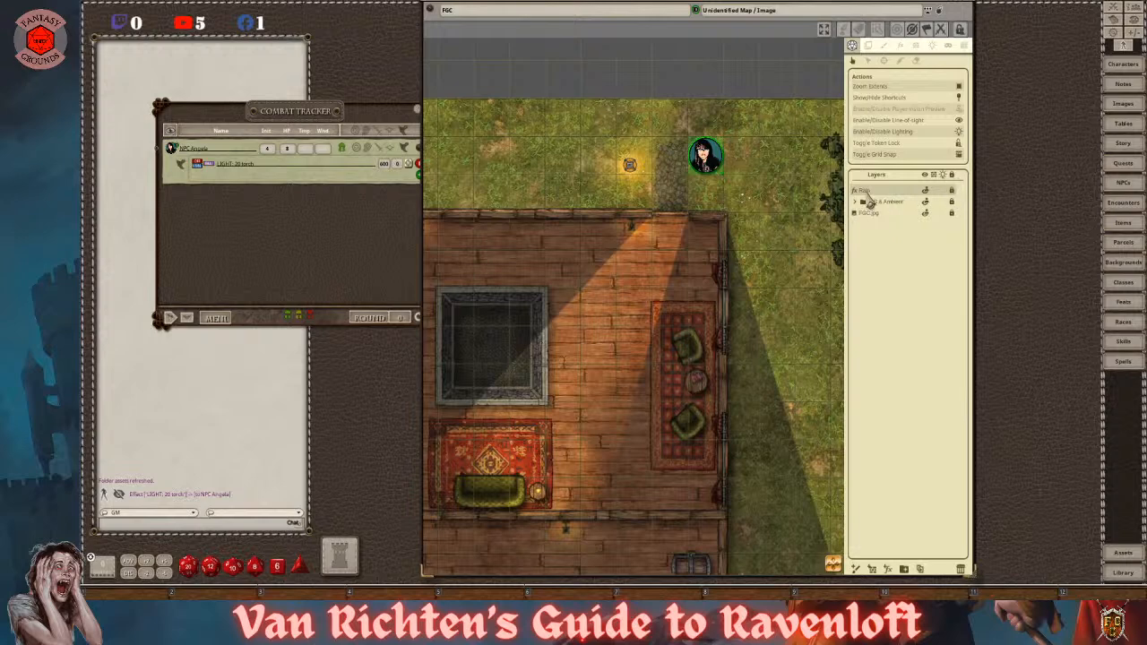
{"action": "left_click", "coordinate": [900, 47]}
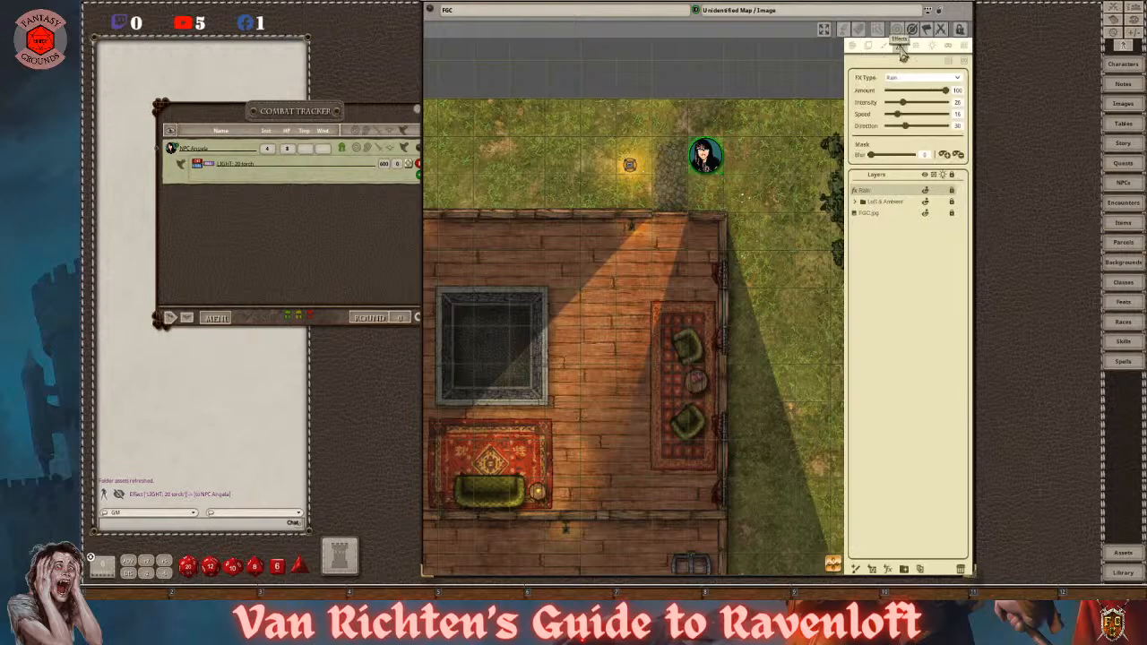
{"action": "left_click", "coordinate": [926, 93]}
{"action": "mouse_move", "coordinate": [907, 109]}
{"action": "left_mouse_down"}
{"action": "mouse_move", "coordinate": [946, 111]}
{"action": "mouse_move", "coordinate": [912, 113]}
{"action": "mouse_move", "coordinate": [926, 106]}
{"action": "left_mouse_up"}
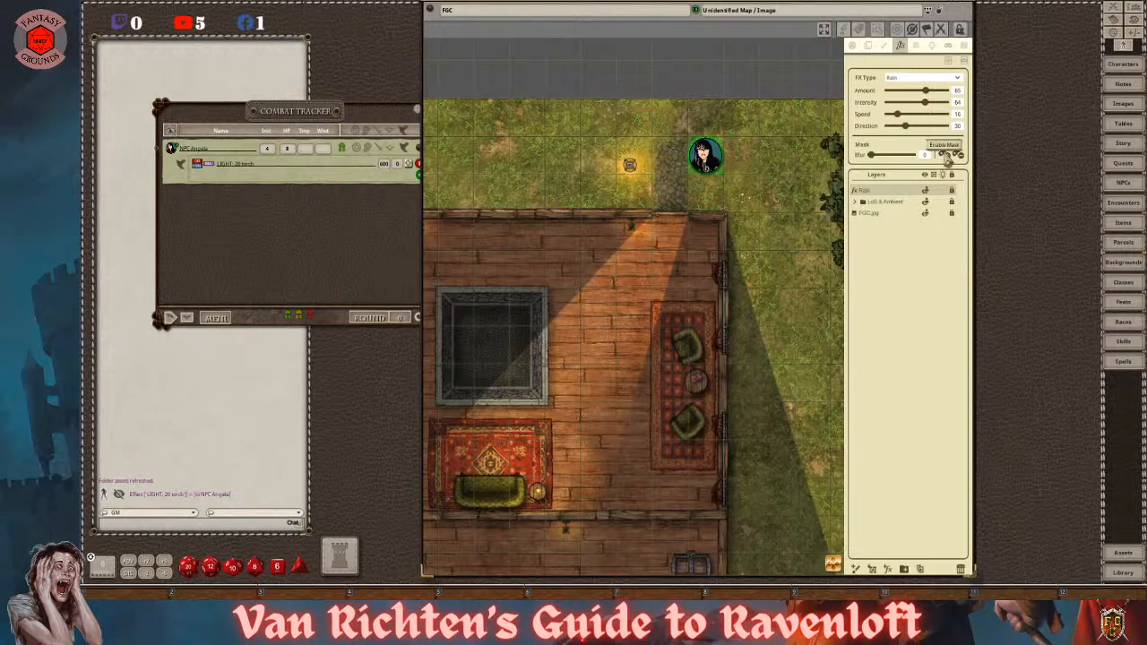
- Clear the Rain layer's existing mask and enable a fresh mask on it
{"action": "left_click", "coordinate": [961, 157]}
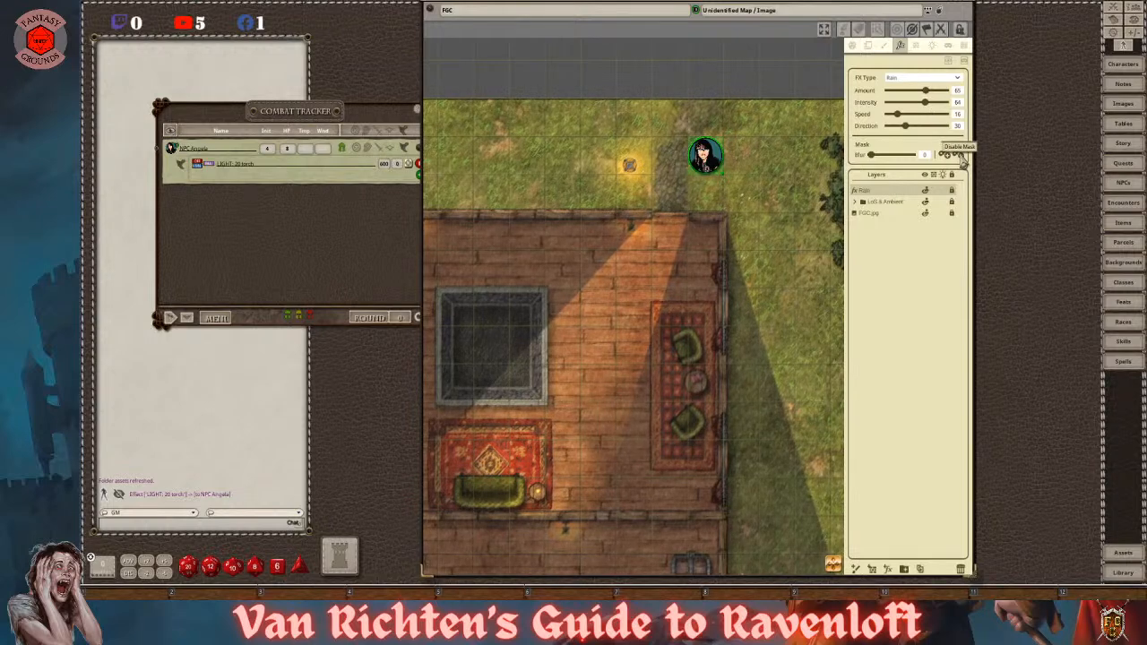
{"action": "scroll", "coordinate": [789, 260], "scroll_direction": "down", "scroll_amount": 4}
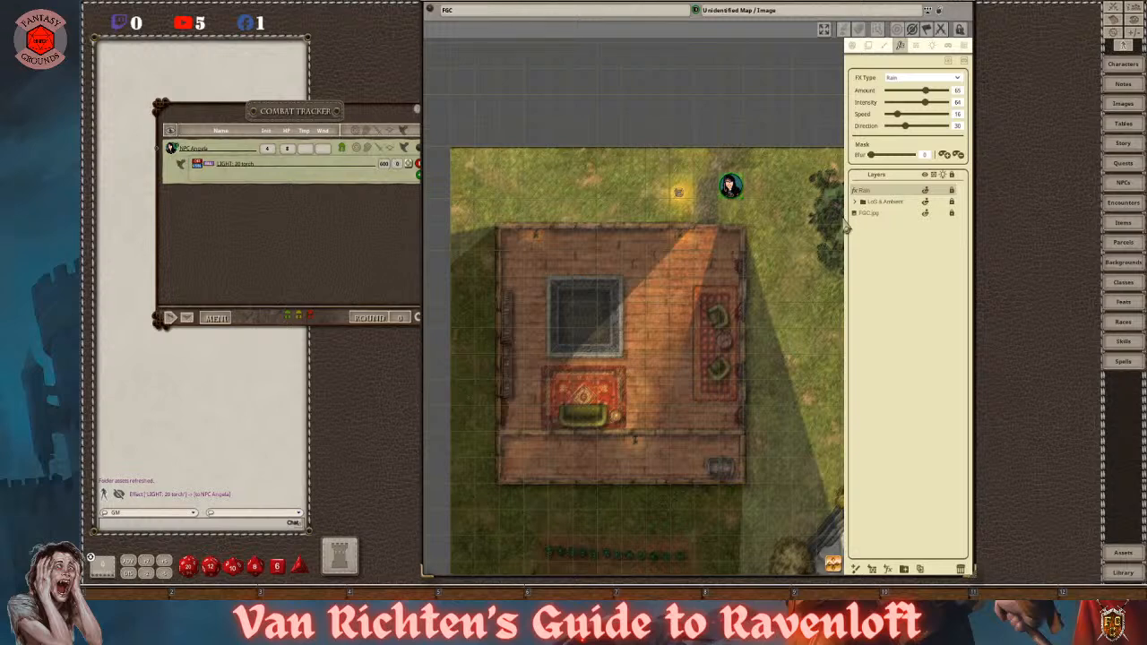
{"action": "left_click", "coordinate": [948, 159]}
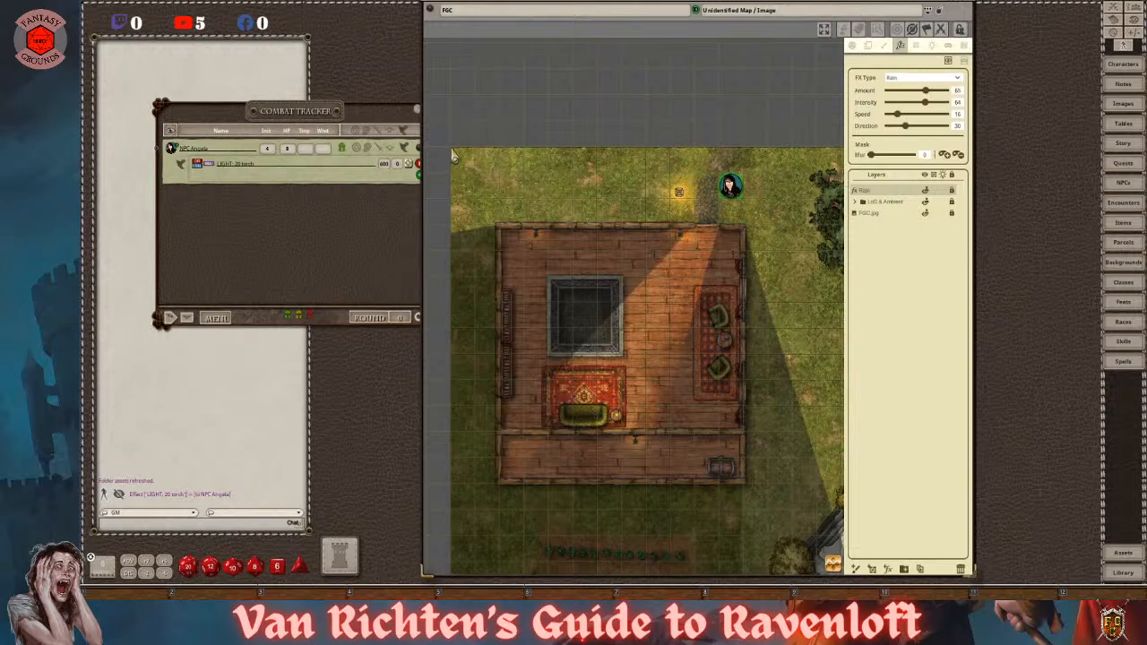
- Draw rectangular mask areas for the rain over the grass strips north, east, south and west of the house
{"action": "left_click_drag", "start_coordinate": [453, 157], "coordinate": [844, 232]}
{"action": "scroll", "coordinate": [820, 251], "scroll_direction": "down", "scroll_amount": 3}
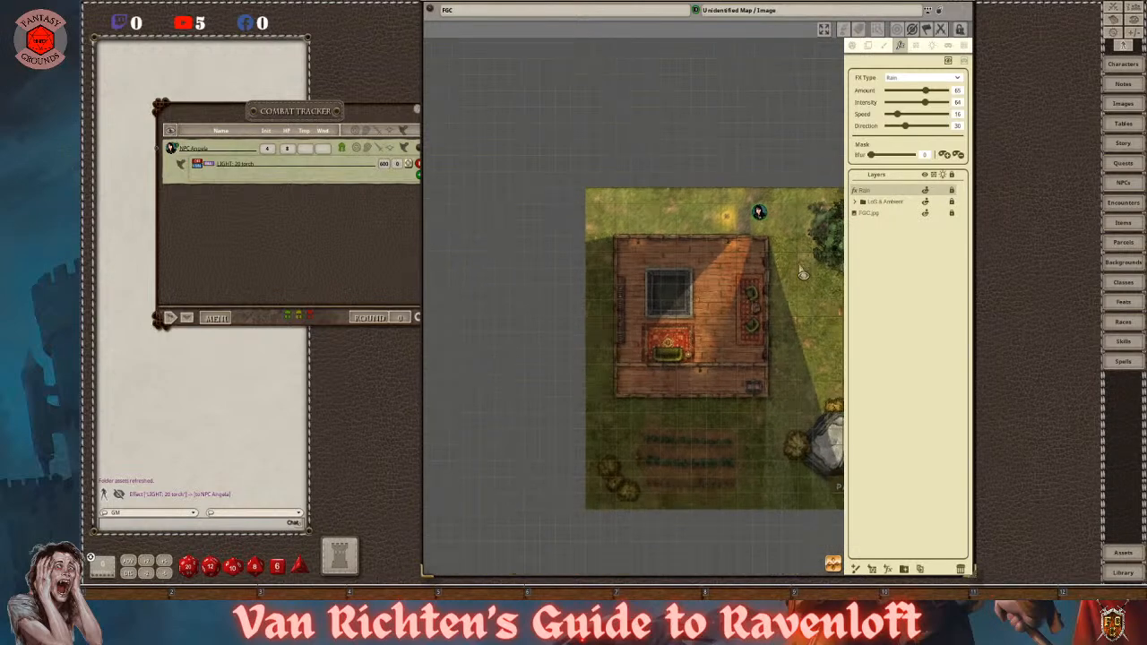
{"action": "left_click_drag", "start_coordinate": [832, 571], "coordinate": [867, 576]}
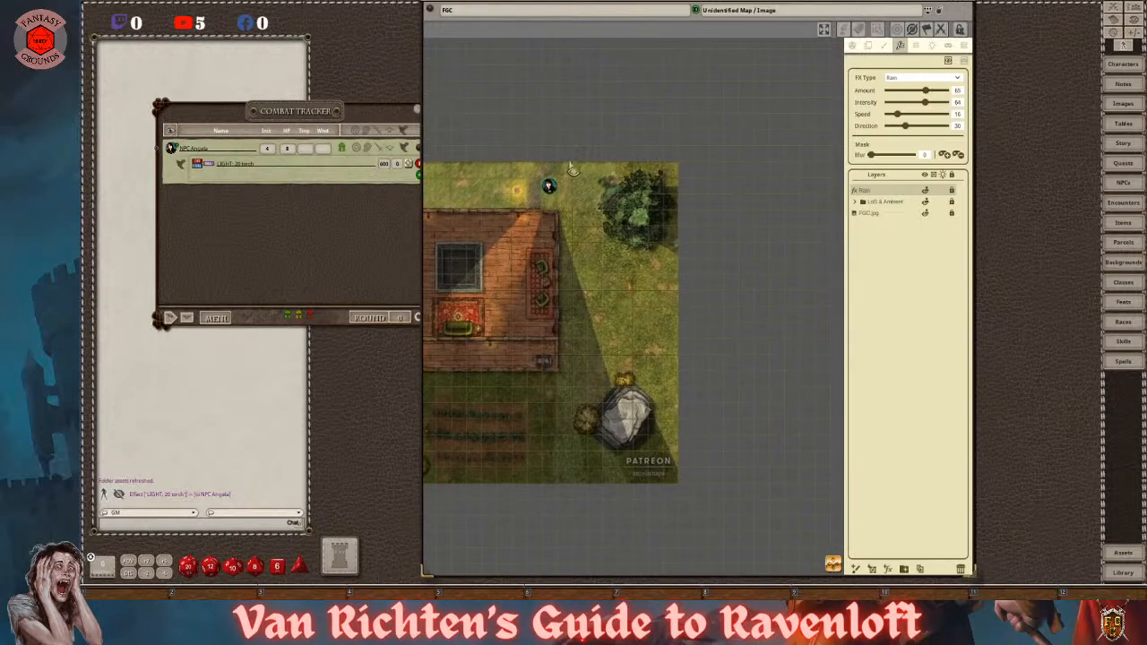
{"action": "left_click_drag", "start_coordinate": [565, 169], "coordinate": [684, 491]}
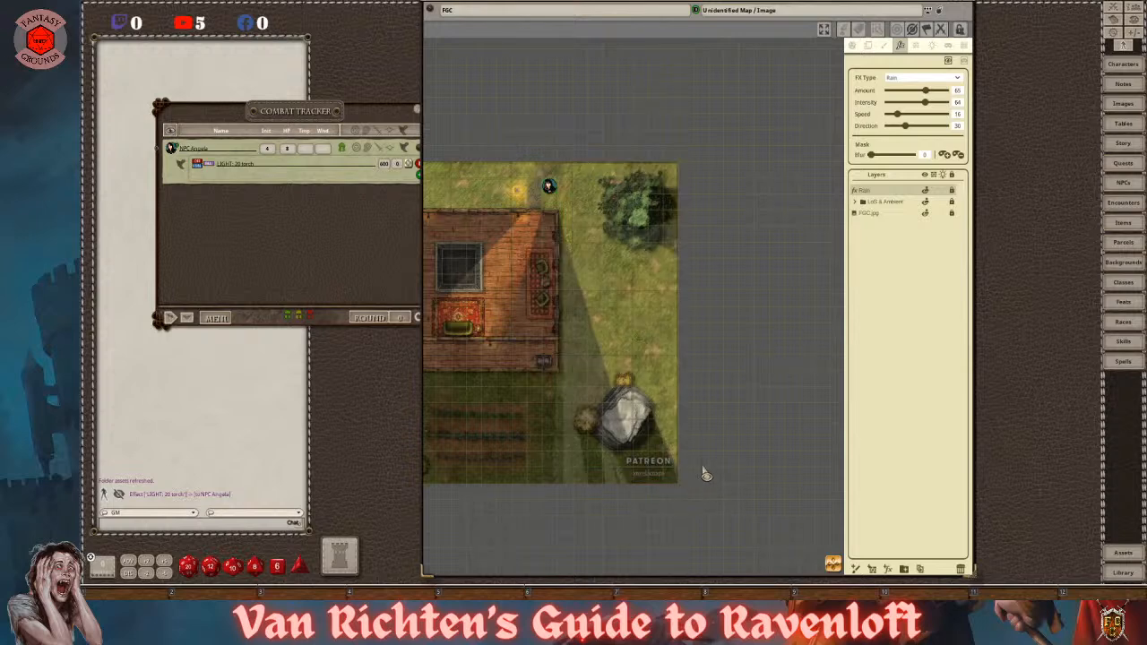
{"action": "left_click_drag", "start_coordinate": [830, 563], "coordinate": [783, 568]}
{"action": "left_click_drag", "start_coordinate": [637, 350], "coordinate": [838, 460]}
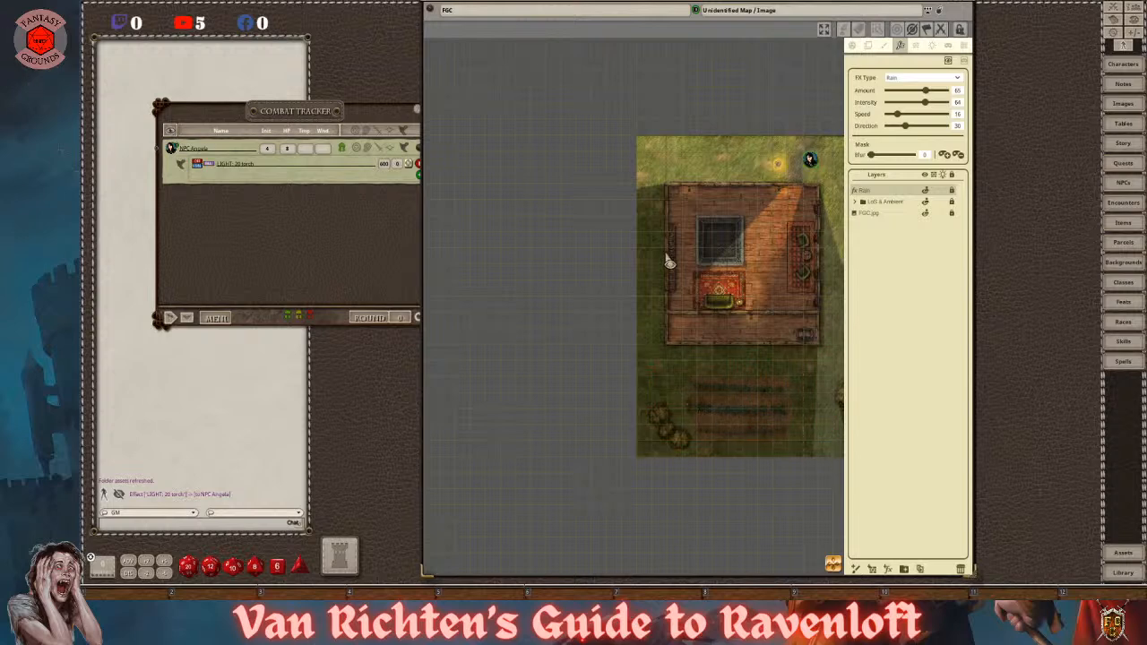
{"action": "left_click_drag", "start_coordinate": [642, 155], "coordinate": [667, 465]}
- Reduce the rain amount to 54, blur its mask by 8, and inspect the rain around the NPC token
{"action": "scroll", "coordinate": [731, 448], "scroll_direction": "up", "scroll_amount": 3}
{"action": "left_click_drag", "start_coordinate": [832, 565], "coordinate": [848, 535]}
{"action": "scroll", "coordinate": [662, 444], "scroll_direction": "up", "scroll_amount": 7}
{"action": "scroll", "coordinate": [663, 475], "scroll_direction": "up", "scroll_amount": 3}
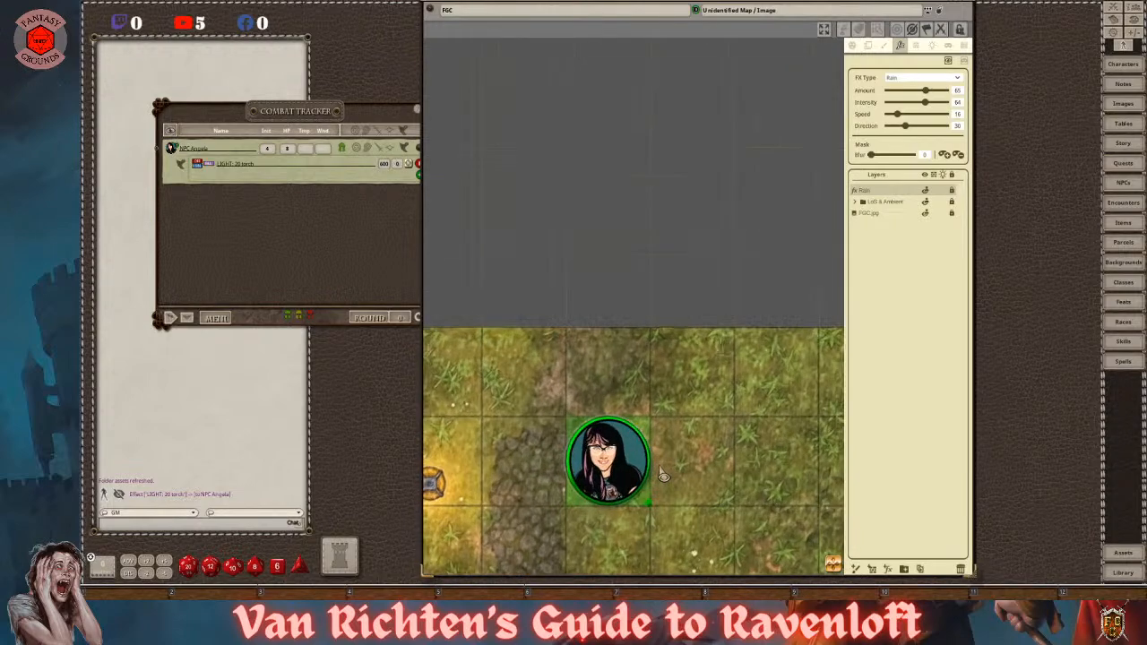
{"action": "scroll", "coordinate": [717, 439], "scroll_direction": "down", "scroll_amount": 5}
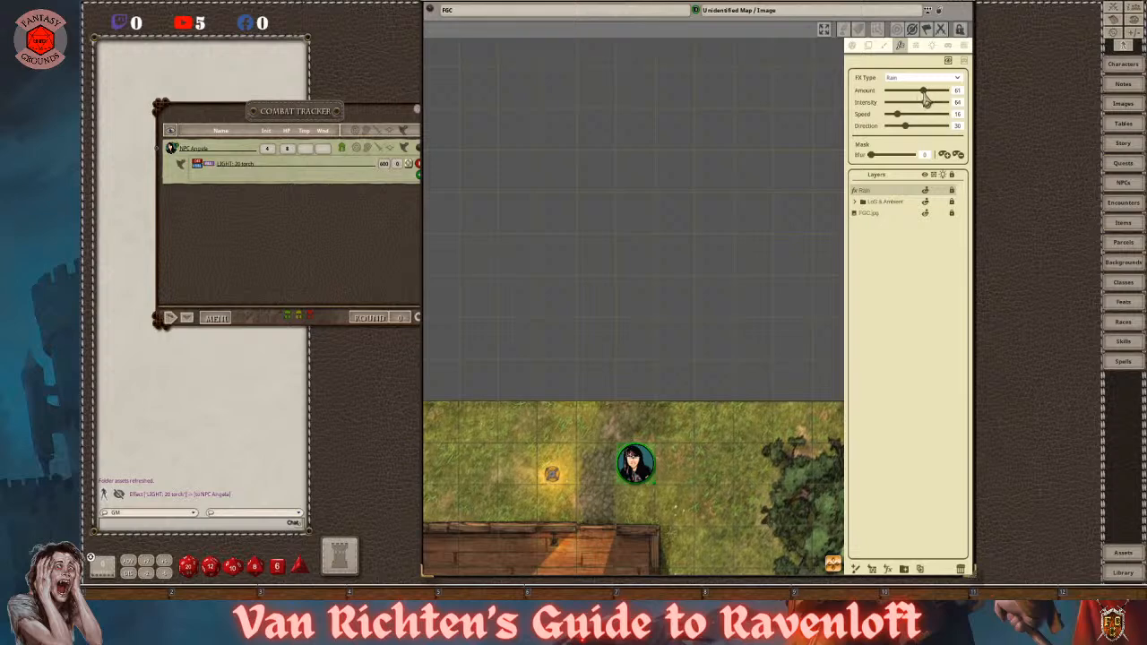
{"action": "left_click_drag", "start_coordinate": [921, 93], "coordinate": [920, 93]}
{"action": "scroll", "coordinate": [708, 412], "scroll_direction": "up", "scroll_amount": 3}
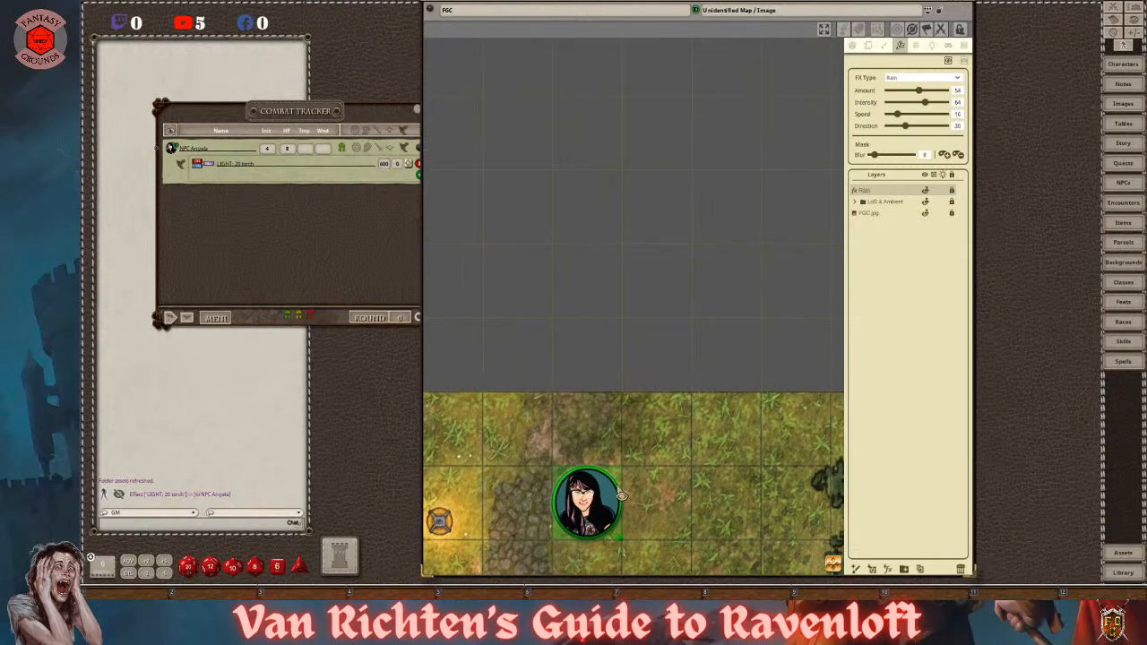
{"action": "scroll", "coordinate": [621, 495], "scroll_direction": "down", "scroll_amount": 3}
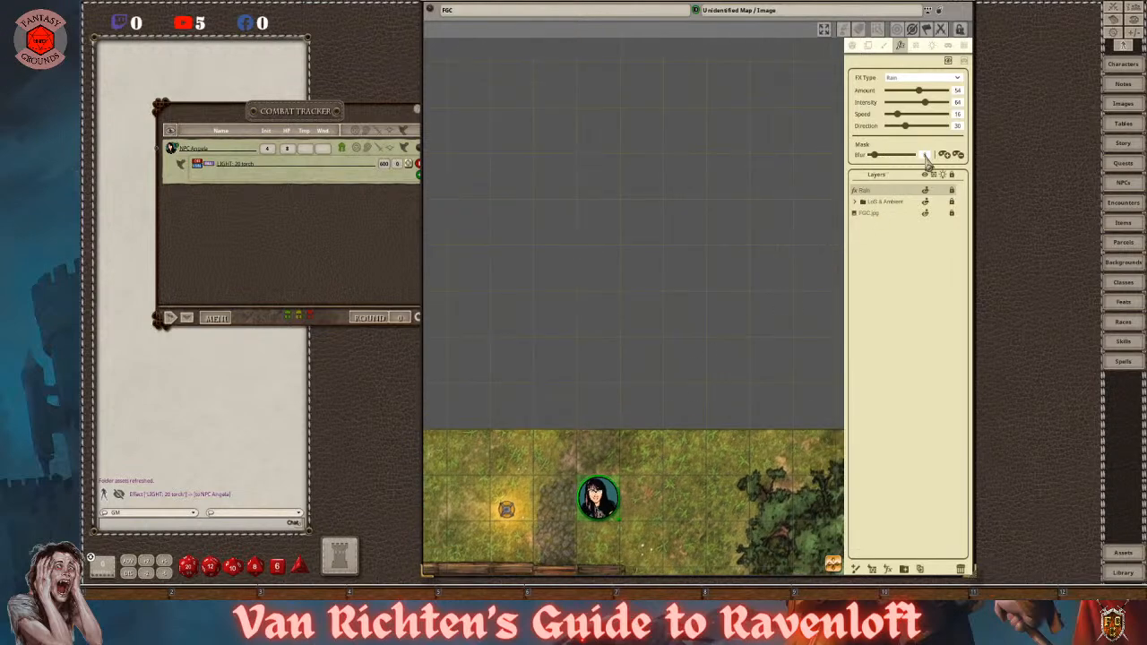
{"action": "scroll", "coordinate": [687, 448], "scroll_direction": "up", "scroll_amount": 2}
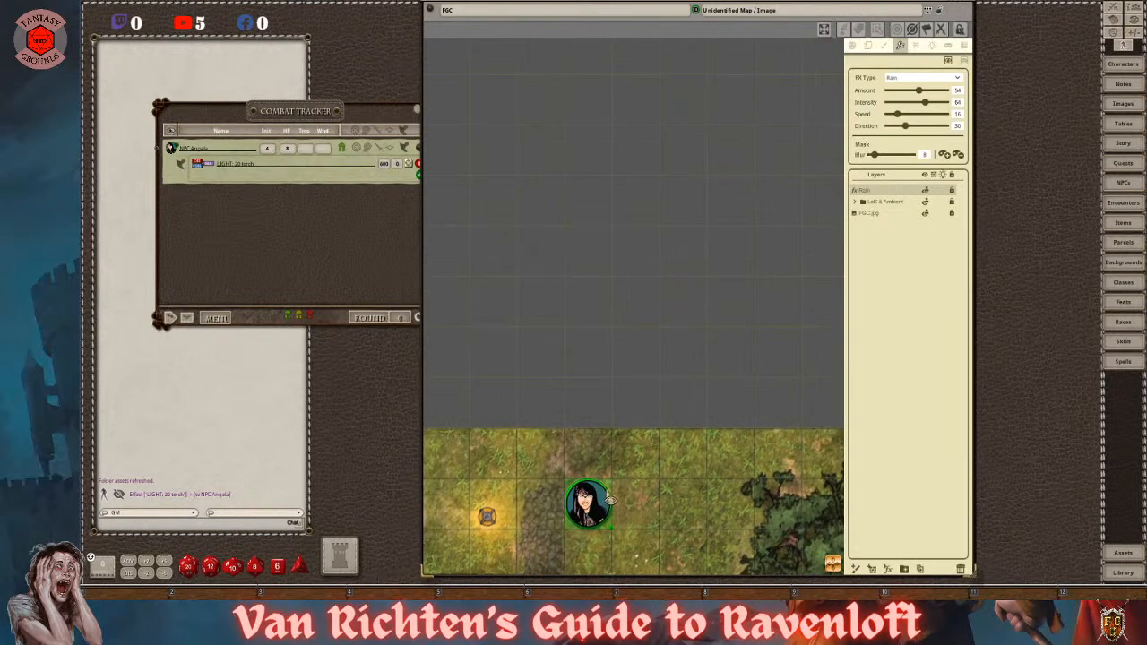
{"action": "scroll", "coordinate": [560, 524], "scroll_direction": "up", "scroll_amount": 2}
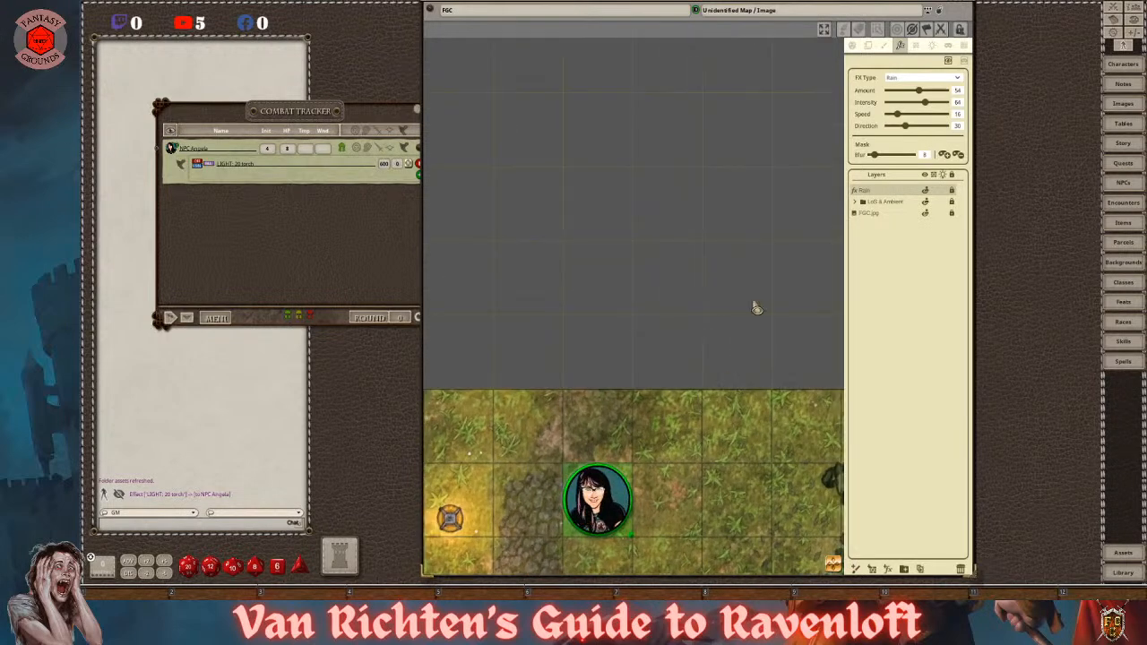
{"action": "scroll", "coordinate": [637, 448], "scroll_direction": "down", "scroll_amount": 3}
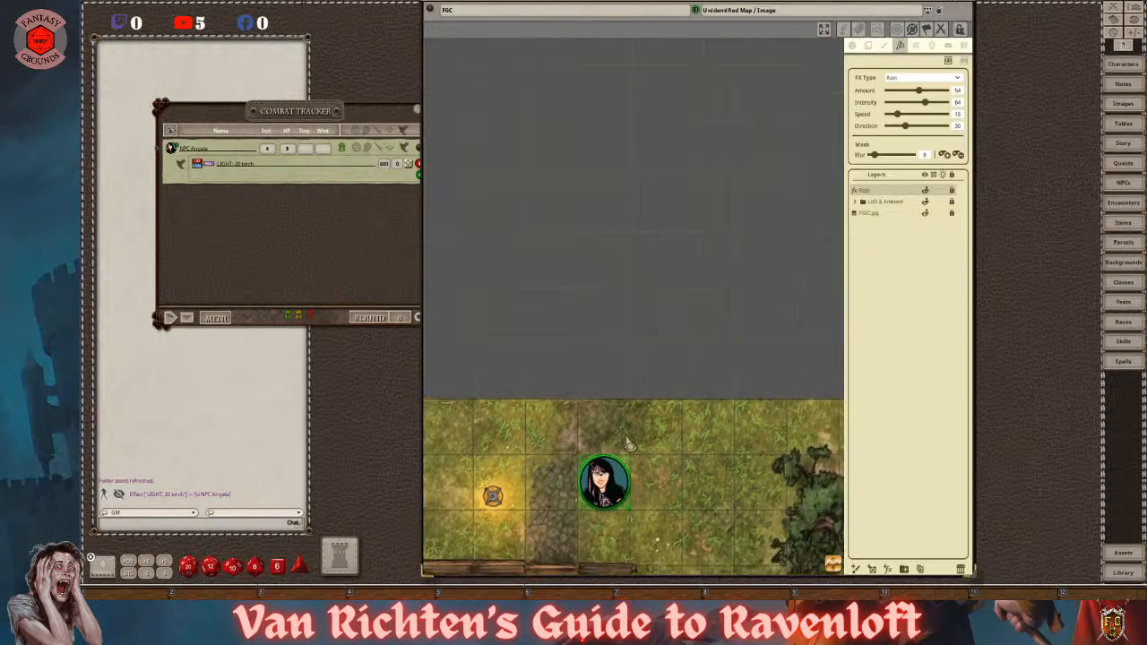
- Add an FX layer of type Clouds and set its clouds to 58, shadows to 37 and offset to 65
{"action": "left_click_drag", "start_coordinate": [834, 574], "coordinate": [868, 543]}
{"action": "scroll", "coordinate": [820, 519], "scroll_direction": "down", "scroll_amount": 2}
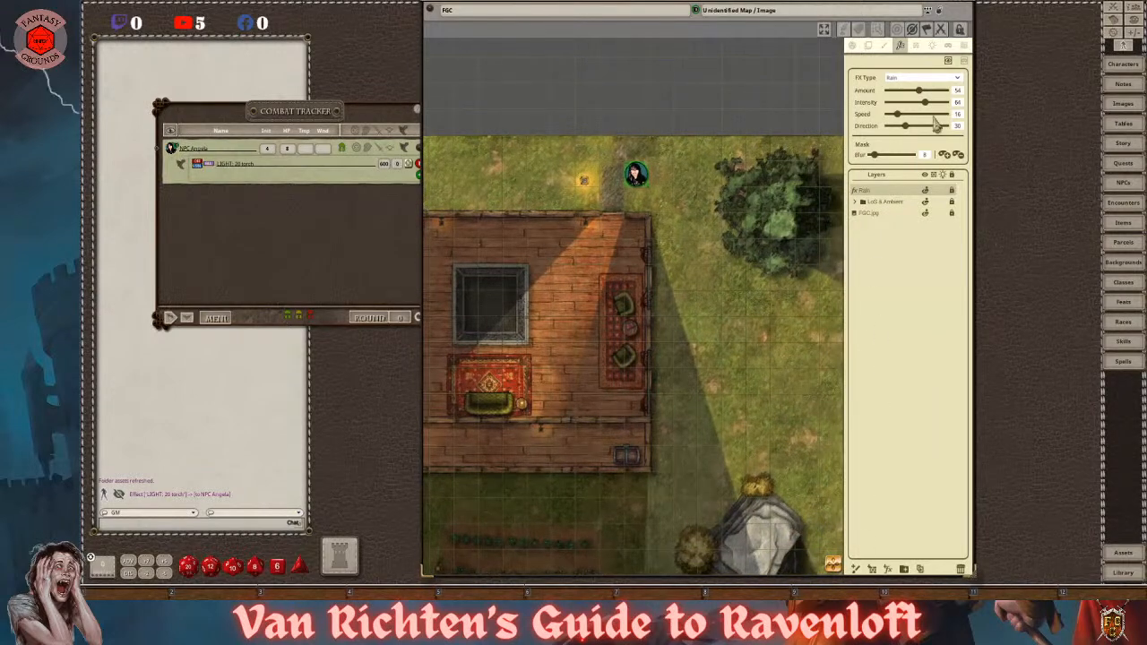
{"action": "left_click", "coordinate": [887, 570]}
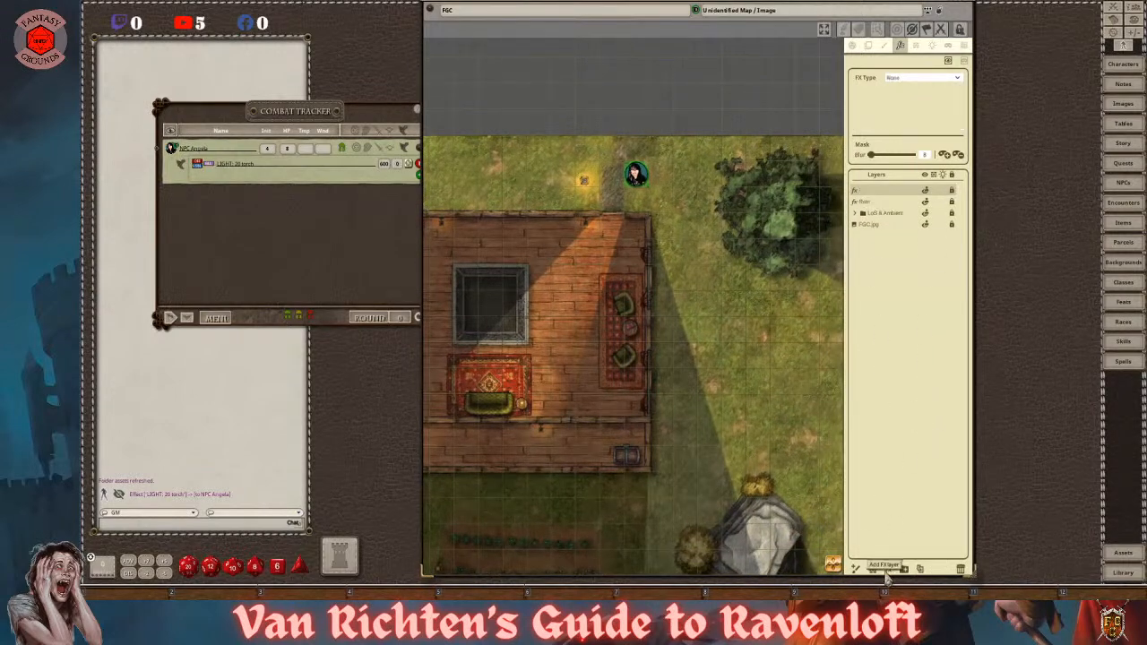
{"action": "left_click", "coordinate": [953, 80]}
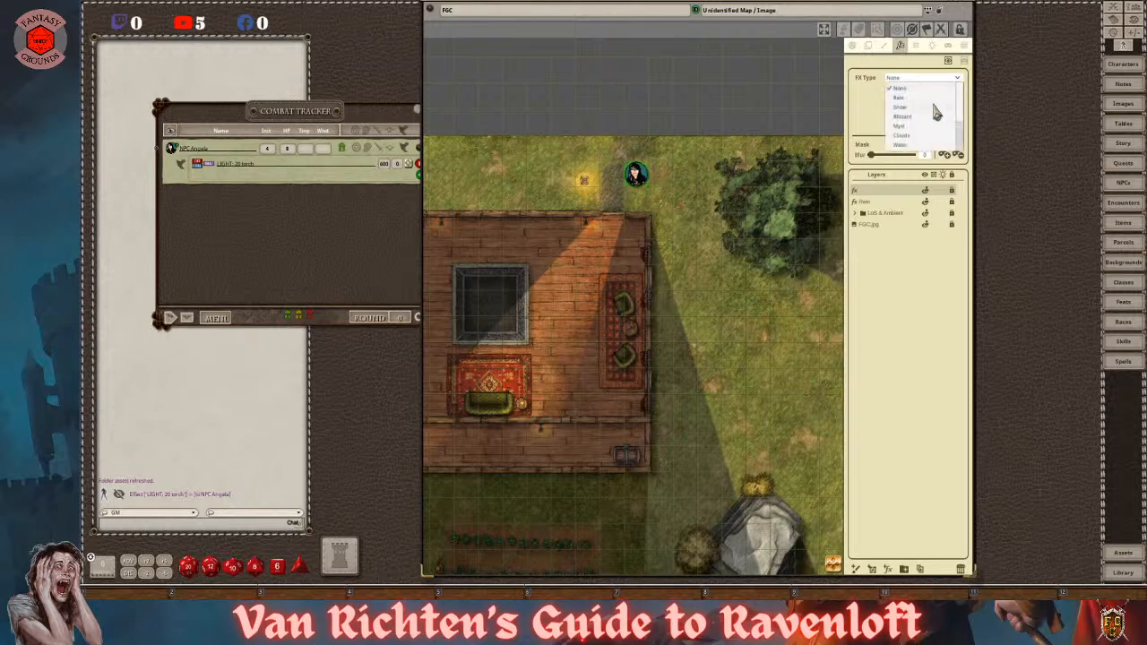
{"action": "left_click", "coordinate": [901, 135]}
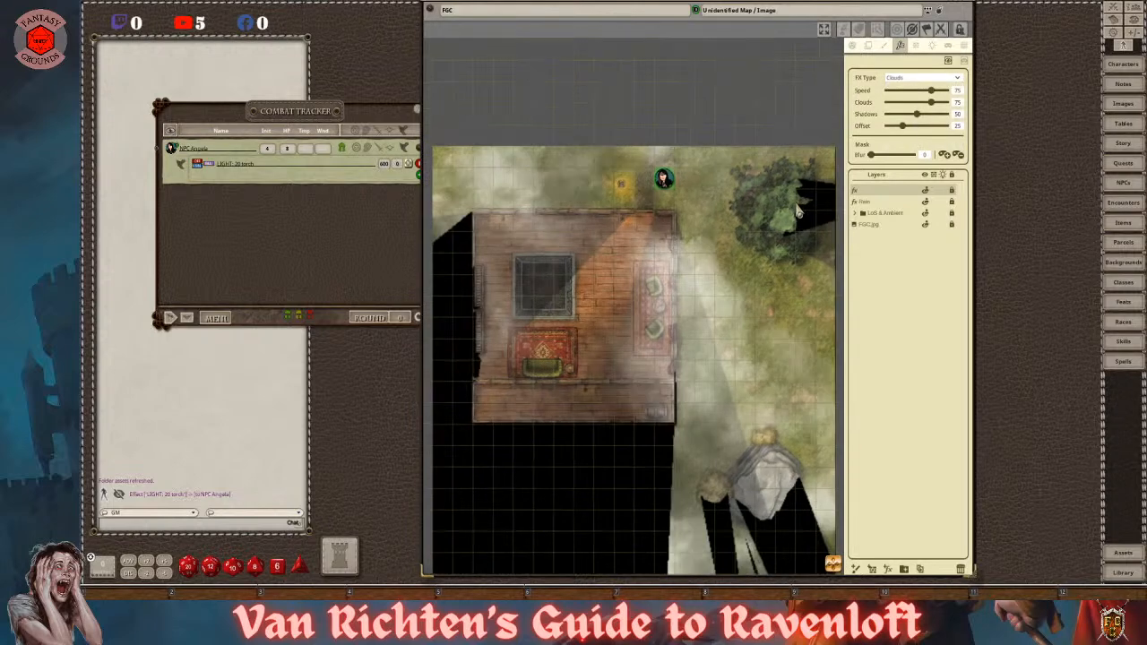
{"action": "scroll", "coordinate": [800, 208], "scroll_direction": "down", "scroll_amount": 1}
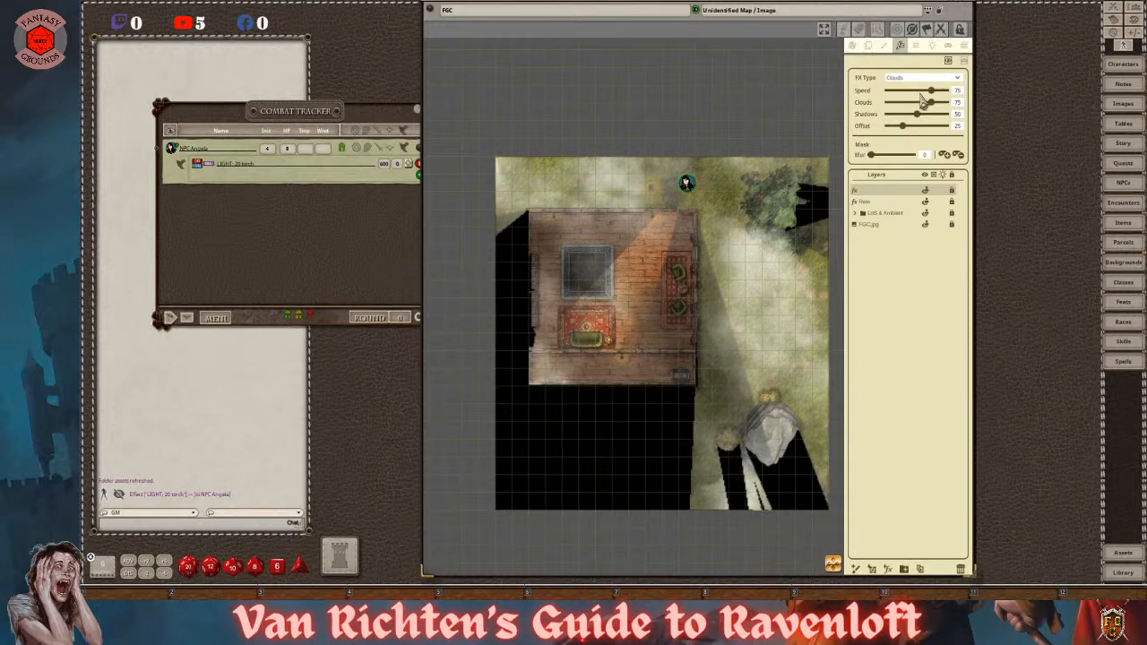
{"action": "left_click_drag", "start_coordinate": [934, 101], "coordinate": [929, 135]}
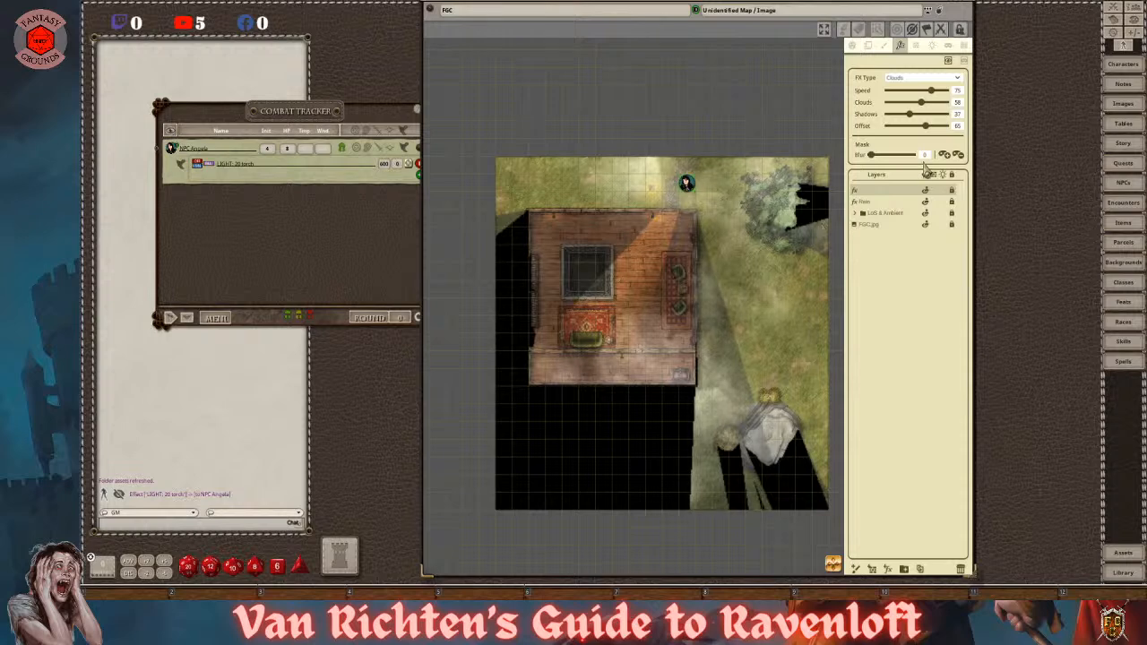
- Mask the Clouds layer so clouds show only in rectangular areas north, east, south and west of the house
{"action": "left_click", "coordinate": [950, 154]}
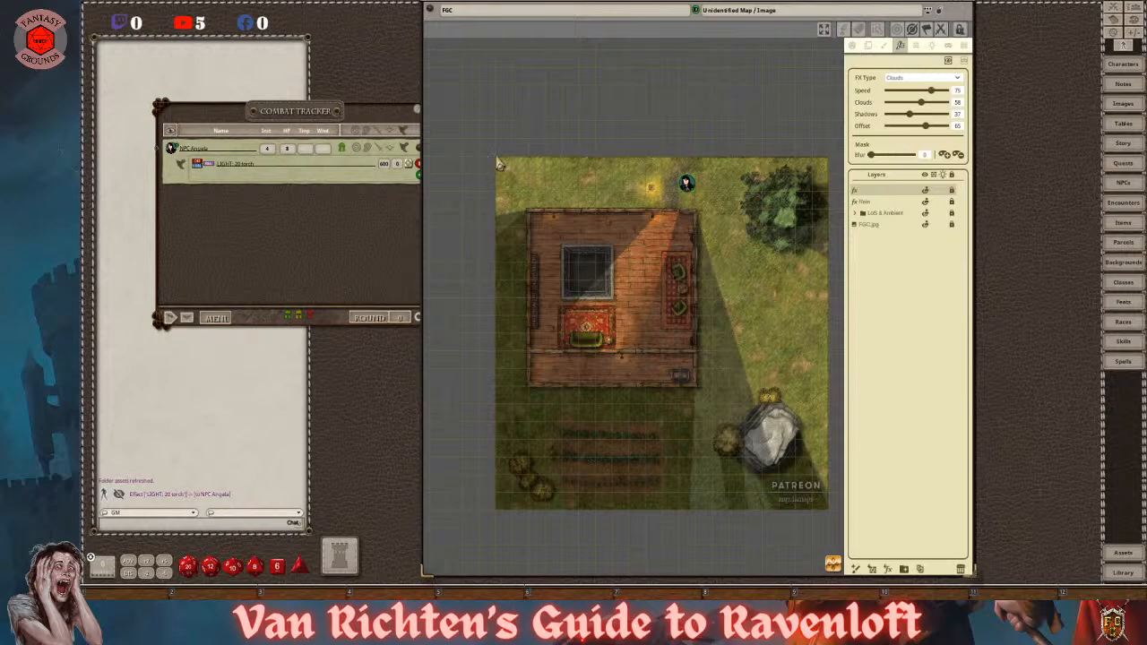
{"action": "left_click_drag", "start_coordinate": [569, 176], "coordinate": [832, 218]}
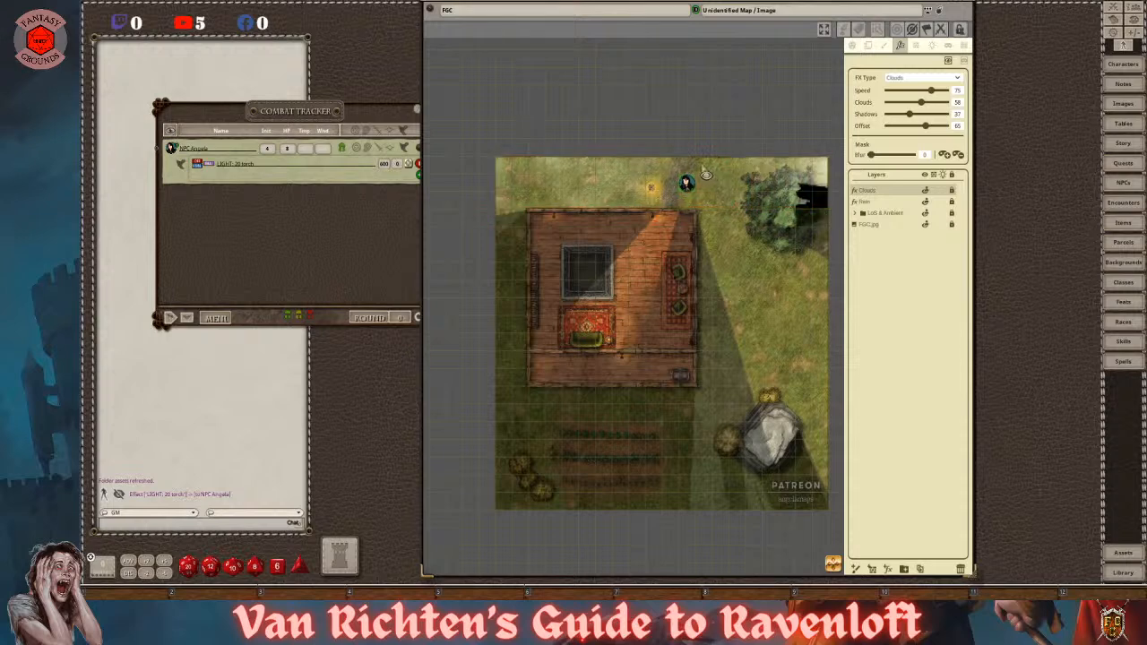
{"action": "left_click_drag", "start_coordinate": [697, 158], "coordinate": [833, 519]}
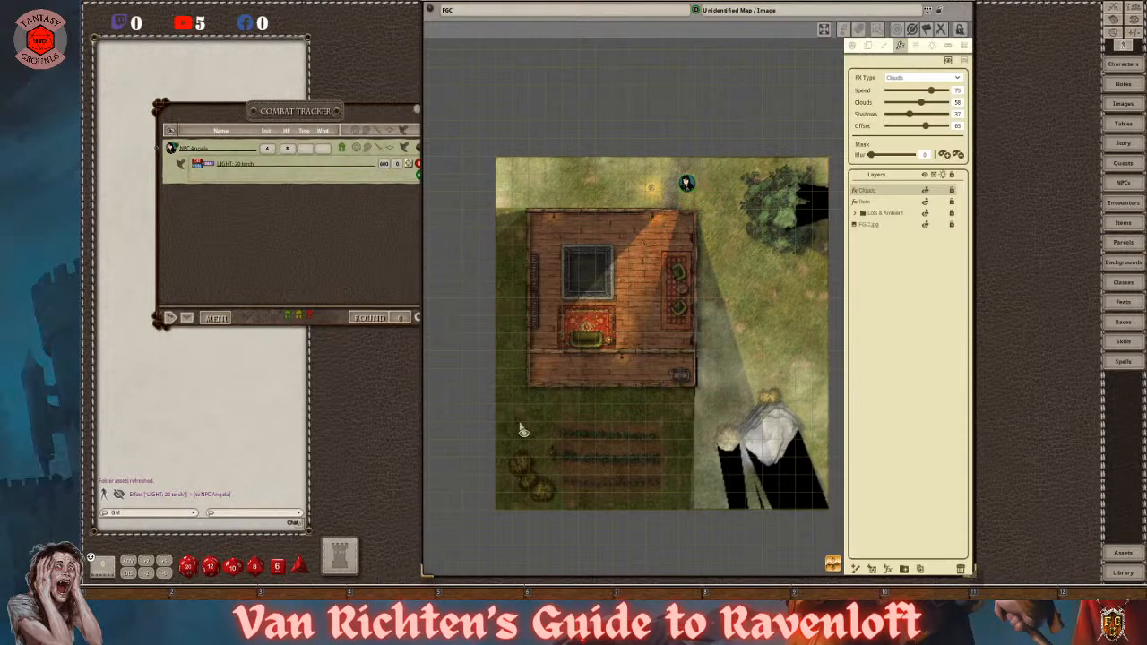
{"action": "left_click_drag", "start_coordinate": [506, 394], "coordinate": [832, 519]}
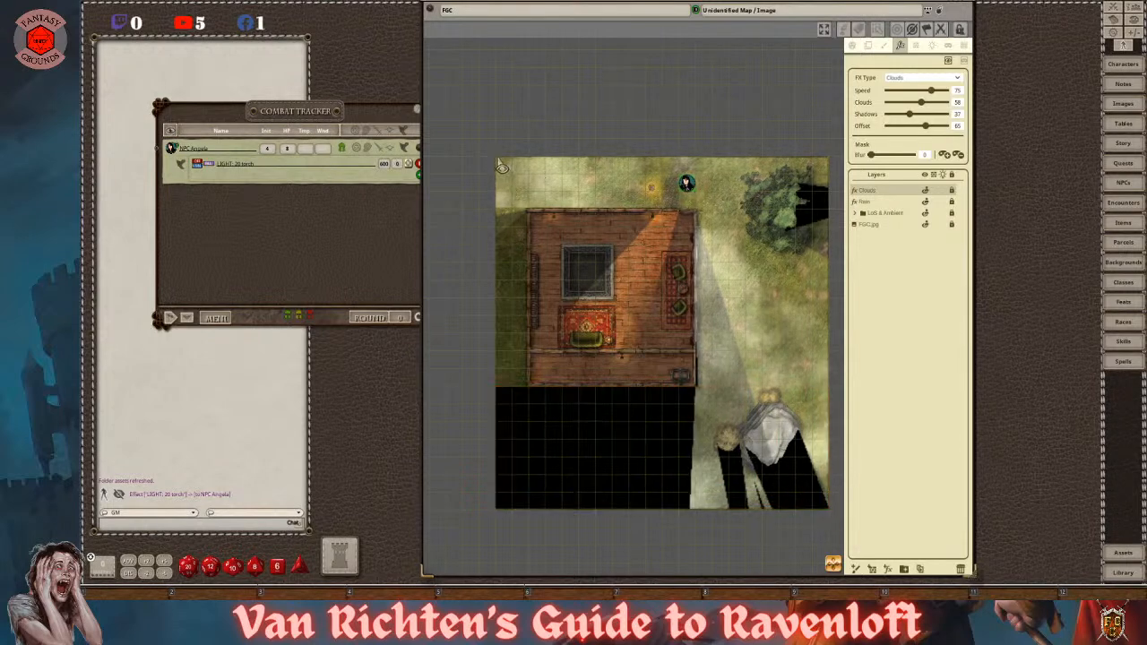
{"action": "left_click_drag", "start_coordinate": [500, 165], "coordinate": [530, 424]}
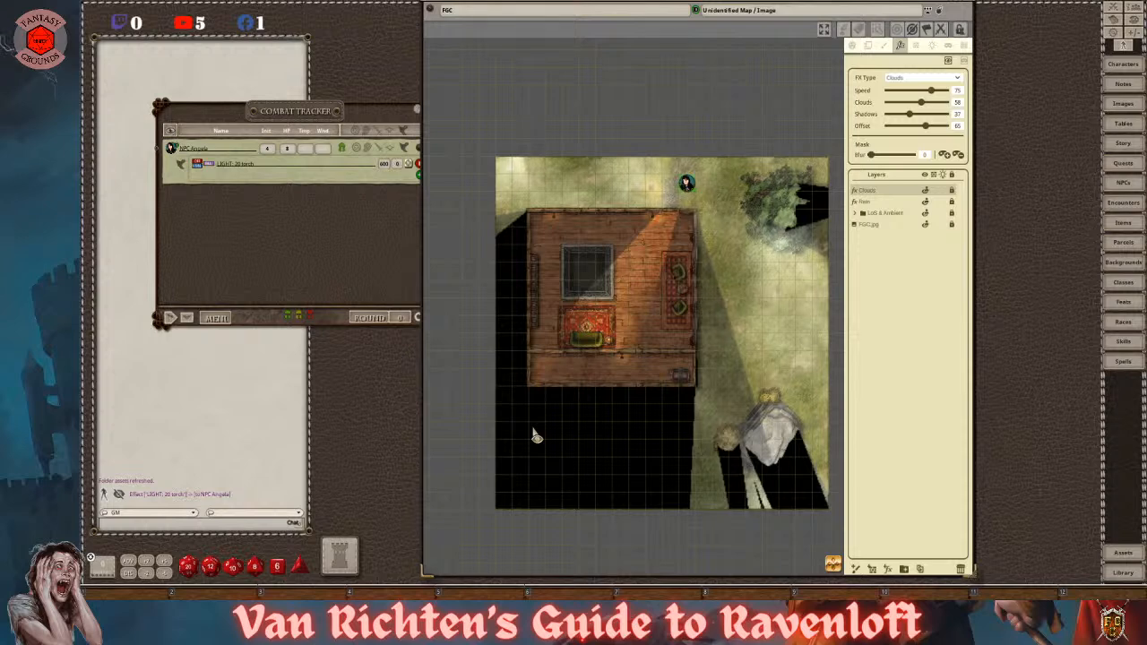
{"action": "scroll", "coordinate": [551, 279], "scroll_direction": "up", "scroll_amount": 2}
{"action": "scroll", "coordinate": [551, 285], "scroll_direction": "down", "scroll_amount": 4}
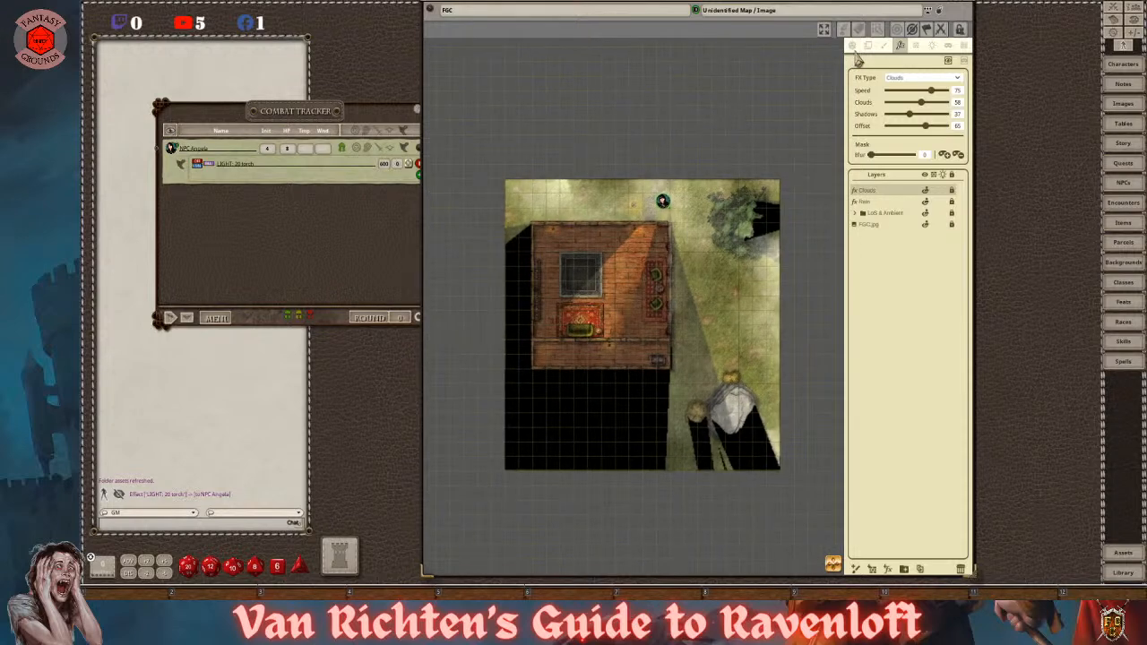
- Move the NPC token to the grass south of the house beside the garden rows and inspect the clouds there
{"action": "left_click", "coordinate": [853, 46]}
{"action": "left_click_drag", "start_coordinate": [663, 204], "coordinate": [655, 414]}
{"action": "left_click_drag", "start_coordinate": [559, 415], "coordinate": [616, 430]}
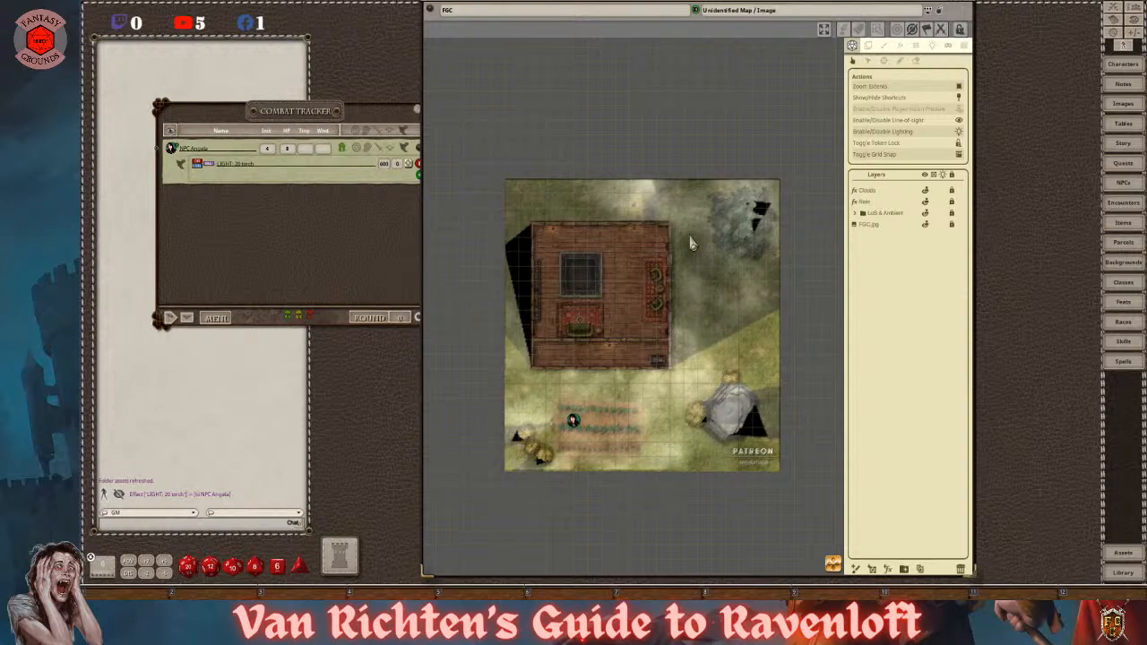
{"action": "scroll", "coordinate": [556, 384], "scroll_direction": "up", "scroll_amount": 5}
{"action": "scroll", "coordinate": [560, 386], "scroll_direction": "down", "scroll_amount": 5}
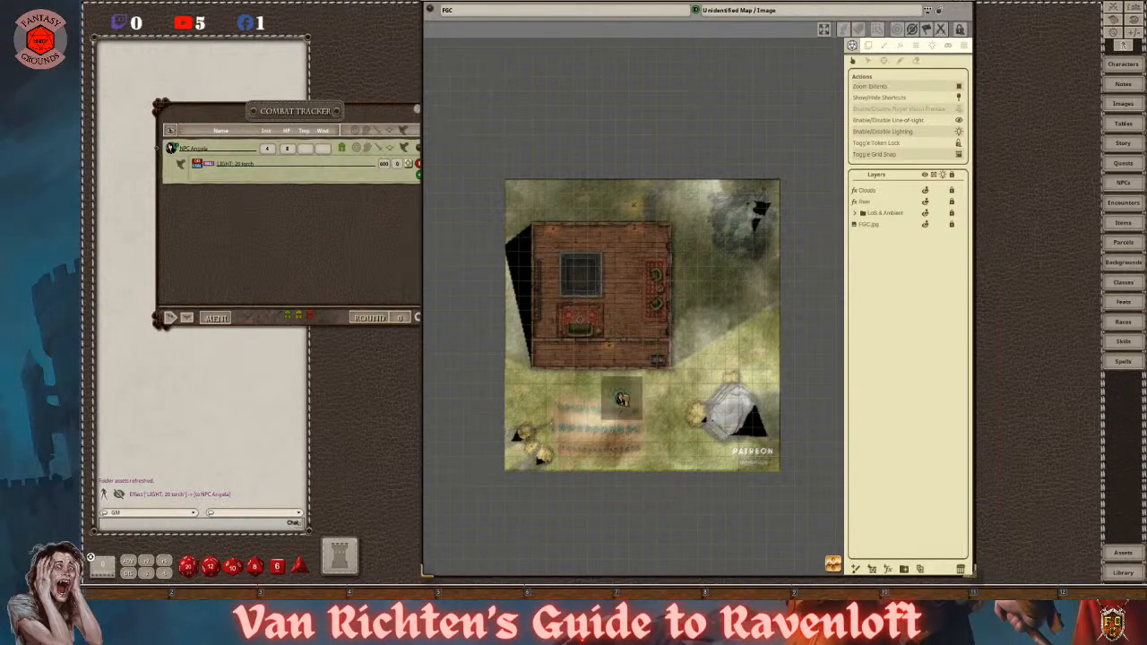
{"action": "scroll", "coordinate": [634, 392], "scroll_direction": "up", "scroll_amount": 6}
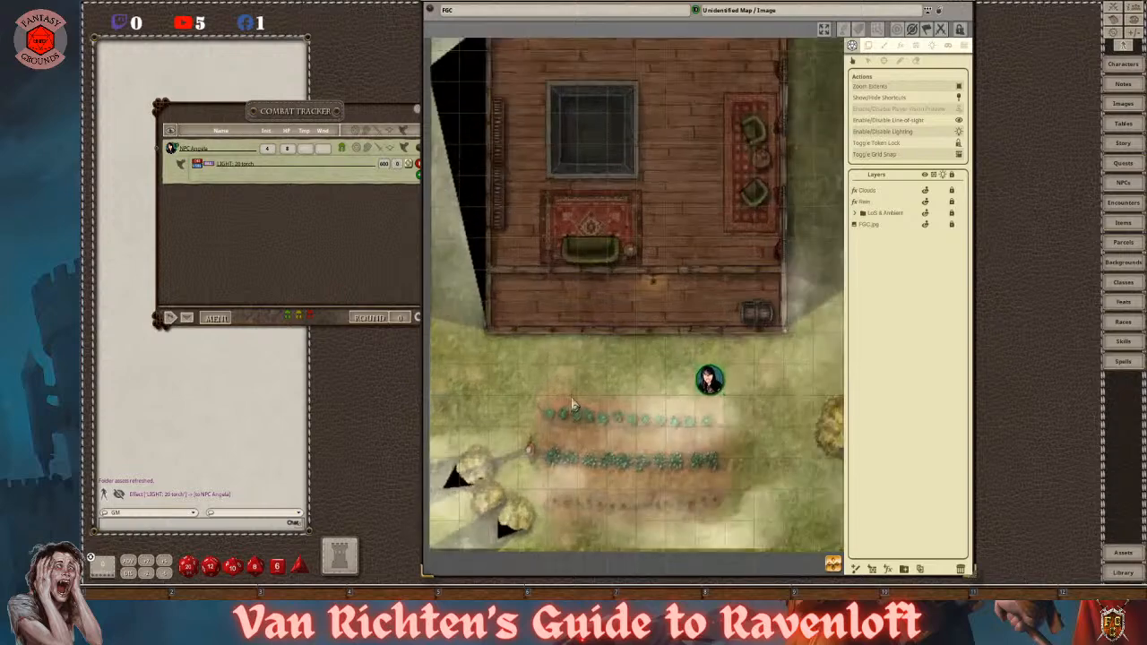
{"action": "scroll", "coordinate": [582, 391], "scroll_direction": "down", "scroll_amount": 3}
{"action": "scroll", "coordinate": [583, 392], "scroll_direction": "down", "scroll_amount": 3}
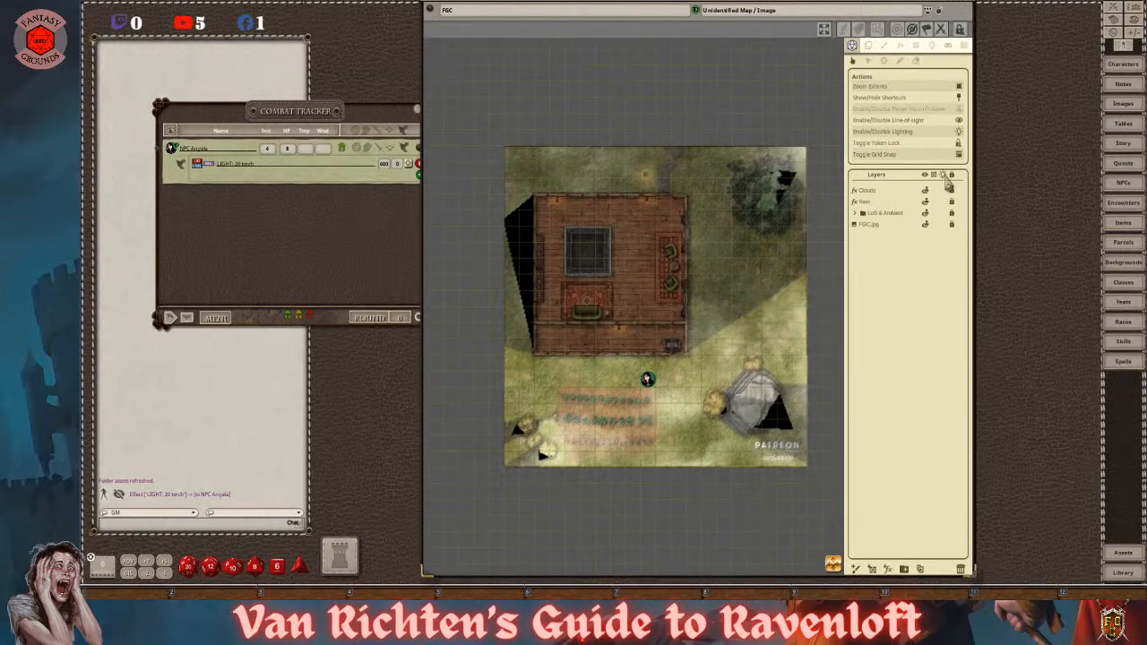
- Create a folder named Weather in the layer list and place the Clouds and Rain layers inside it
{"action": "left_click", "coordinate": [866, 191]}
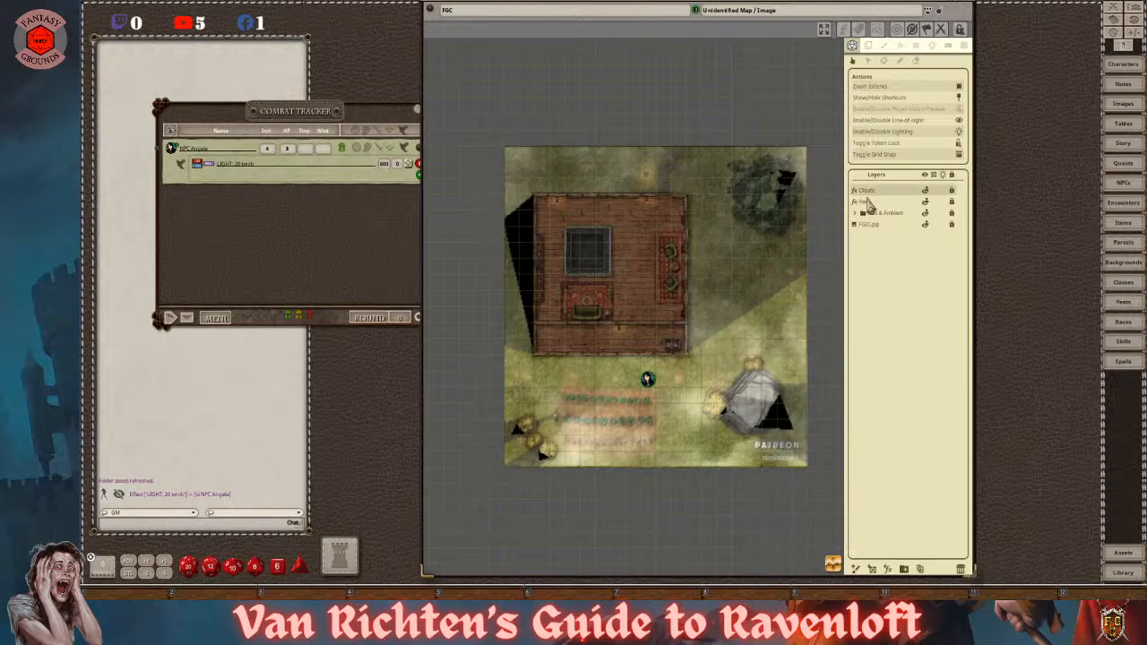
{"action": "left_click", "coordinate": [905, 571]}
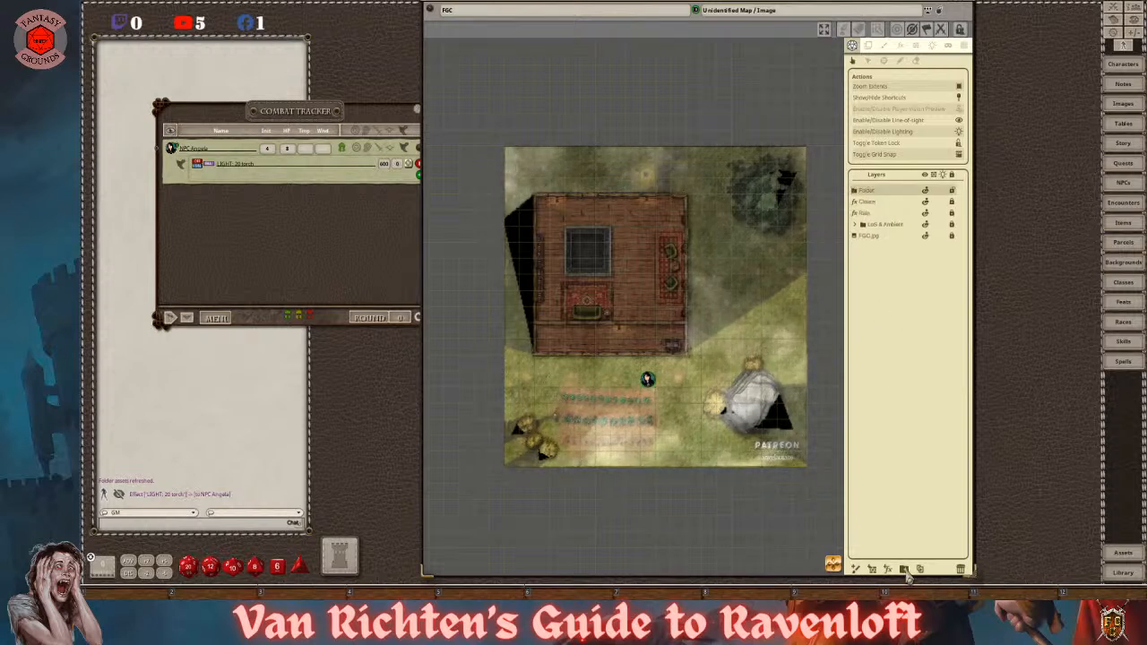
{"action": "double_click", "coordinate": [881, 191]}
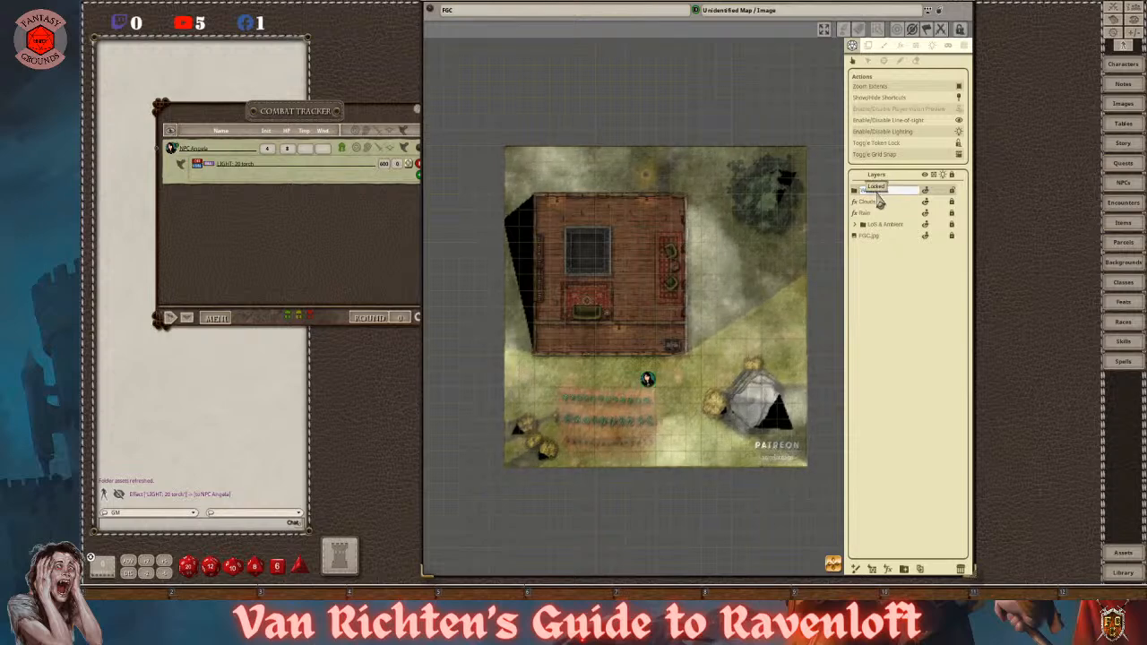
{"action": "type", "text": "Weather"}
{"action": "key", "text": "Return"}
{"action": "left_click_drag", "start_coordinate": [867, 203], "coordinate": [874, 191]}
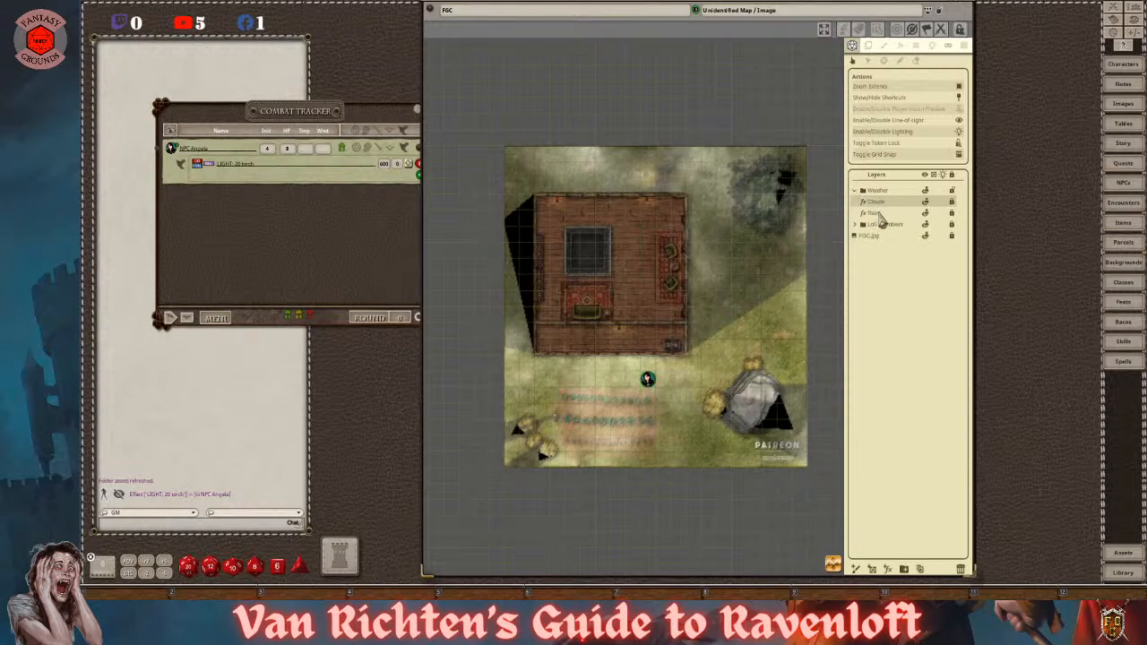
- Set the Rain layer's amount to 48, speed to 16 and direction to 10, and inspect the rain around the NPC token
{"action": "left_click", "coordinate": [881, 215]}
{"action": "left_click", "coordinate": [900, 45]}
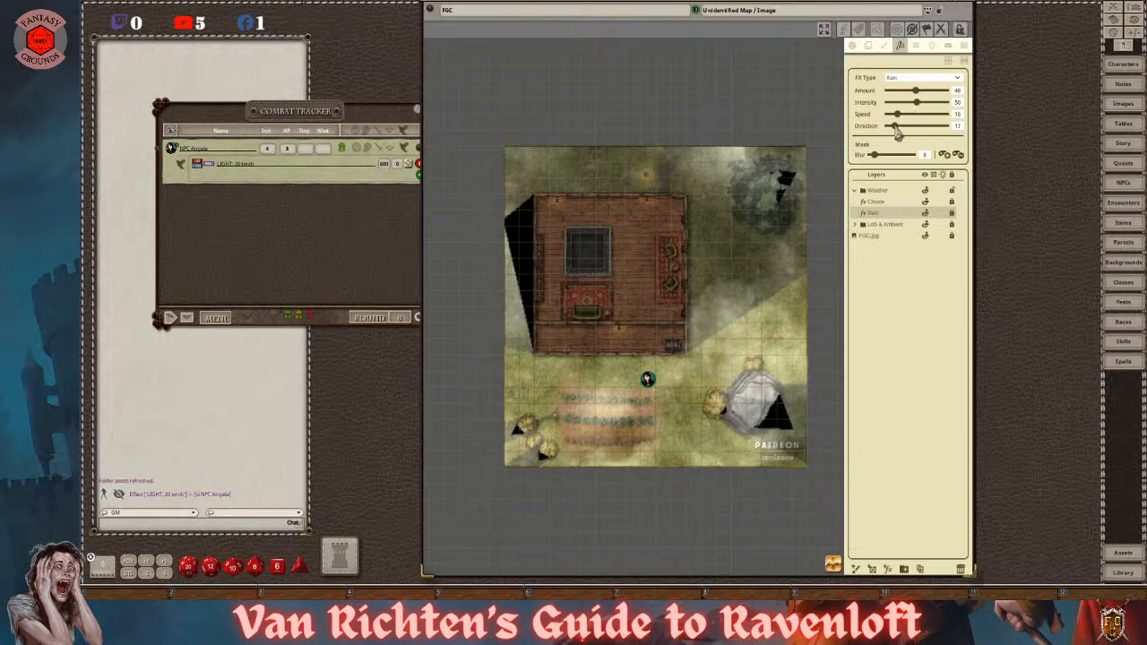
{"action": "scroll", "coordinate": [733, 296], "scroll_direction": "up", "scroll_amount": 3}
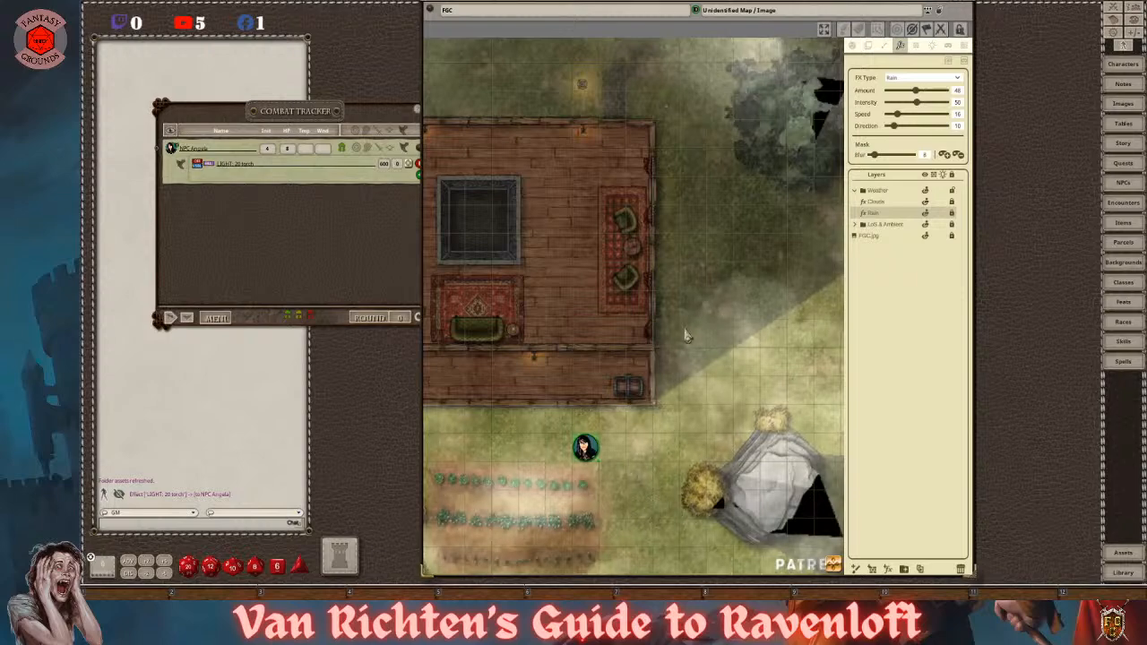
{"action": "scroll", "coordinate": [584, 468], "scroll_direction": "up", "scroll_amount": 2}
{"action": "scroll", "coordinate": [585, 468], "scroll_direction": "up", "scroll_amount": 2}
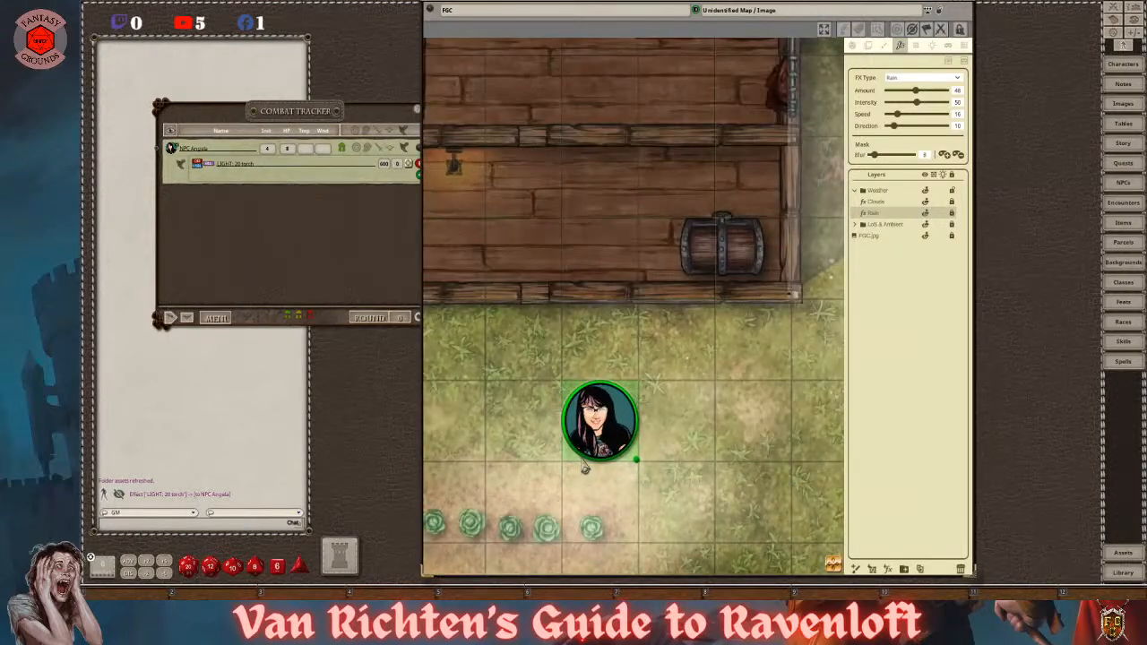
{"action": "scroll", "coordinate": [589, 465], "scroll_direction": "up", "scroll_amount": 3}
{"action": "scroll", "coordinate": [589, 465], "scroll_direction": "up", "scroll_amount": 2}
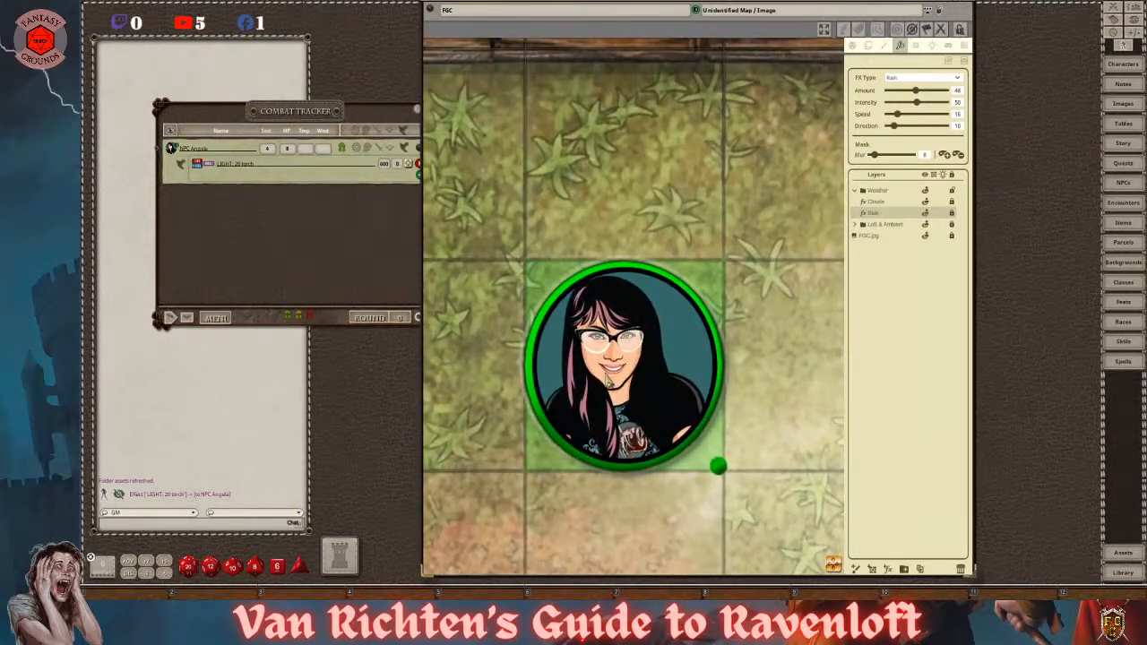
{"action": "scroll", "coordinate": [608, 379], "scroll_direction": "down", "scroll_amount": 5}
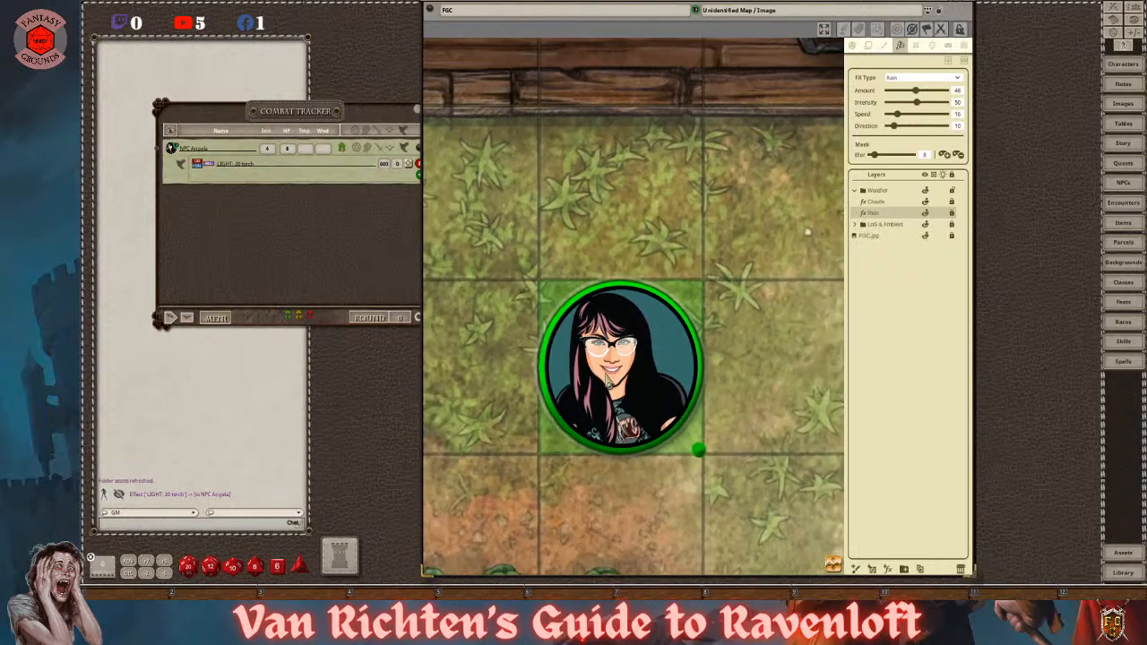
{"action": "scroll", "coordinate": [608, 379], "scroll_direction": "down", "scroll_amount": 6}
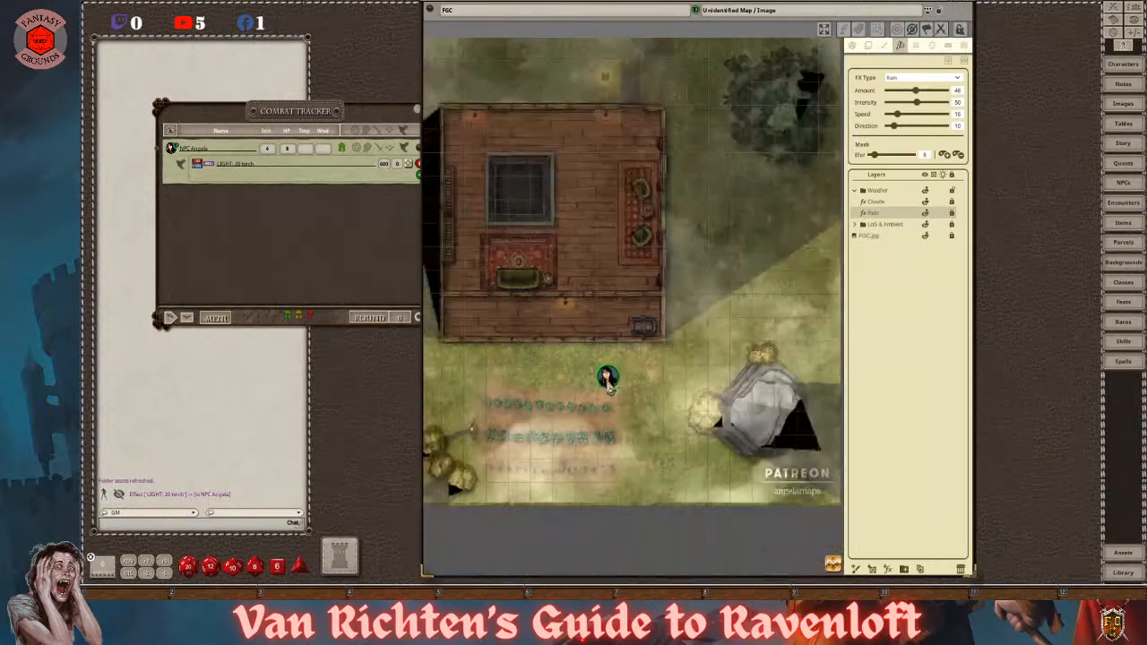
- Move the NPC token to the grass north of the house, then onto the sofa inside, and inspect the weather outside
{"action": "left_click", "coordinate": [851, 45]}
{"action": "left_click_drag", "start_coordinate": [608, 377], "coordinate": [623, 157]}
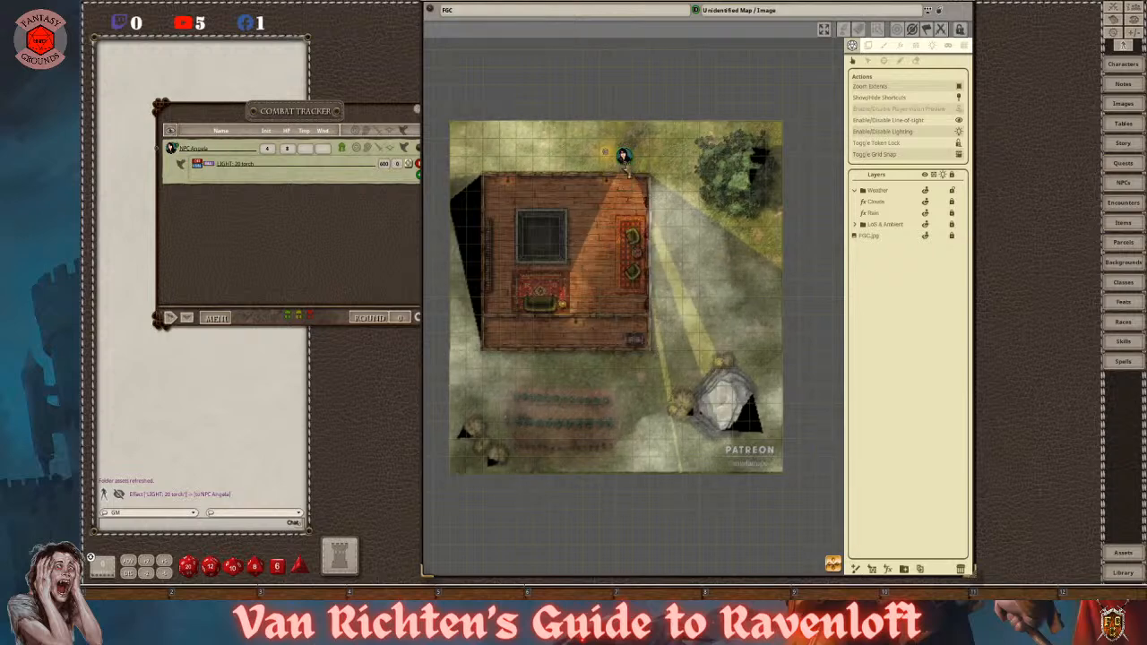
{"action": "left_click_drag", "start_coordinate": [624, 160], "coordinate": [539, 302]}
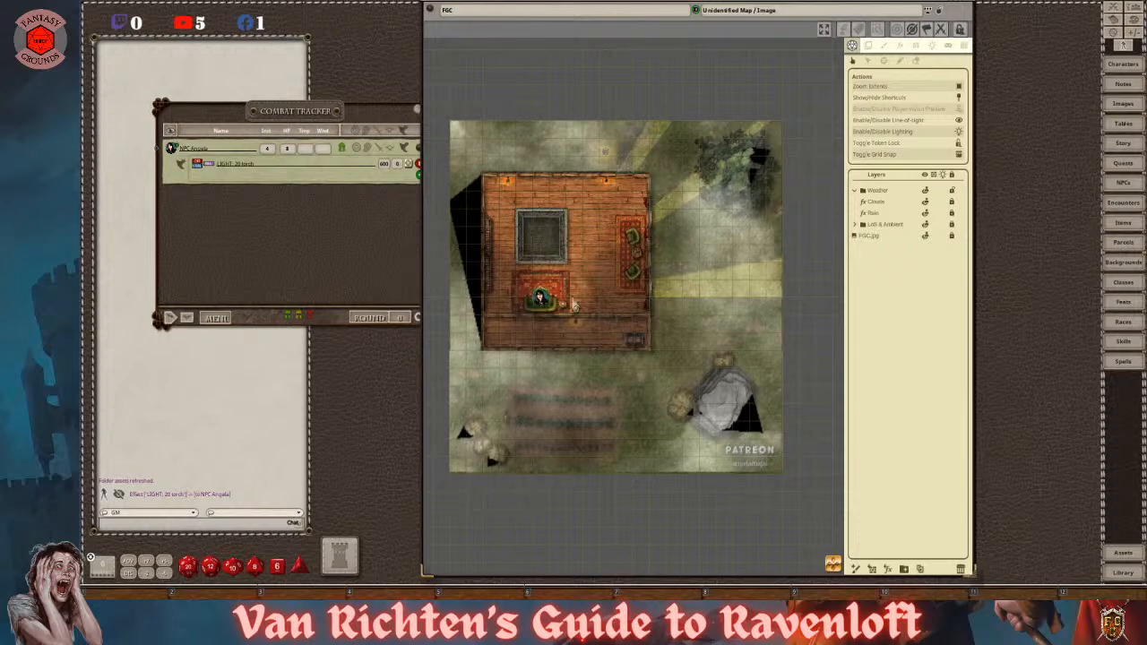
{"action": "scroll", "coordinate": [625, 223], "scroll_direction": "up", "scroll_amount": 1}
{"action": "scroll", "coordinate": [618, 215], "scroll_direction": "down", "scroll_amount": 2}
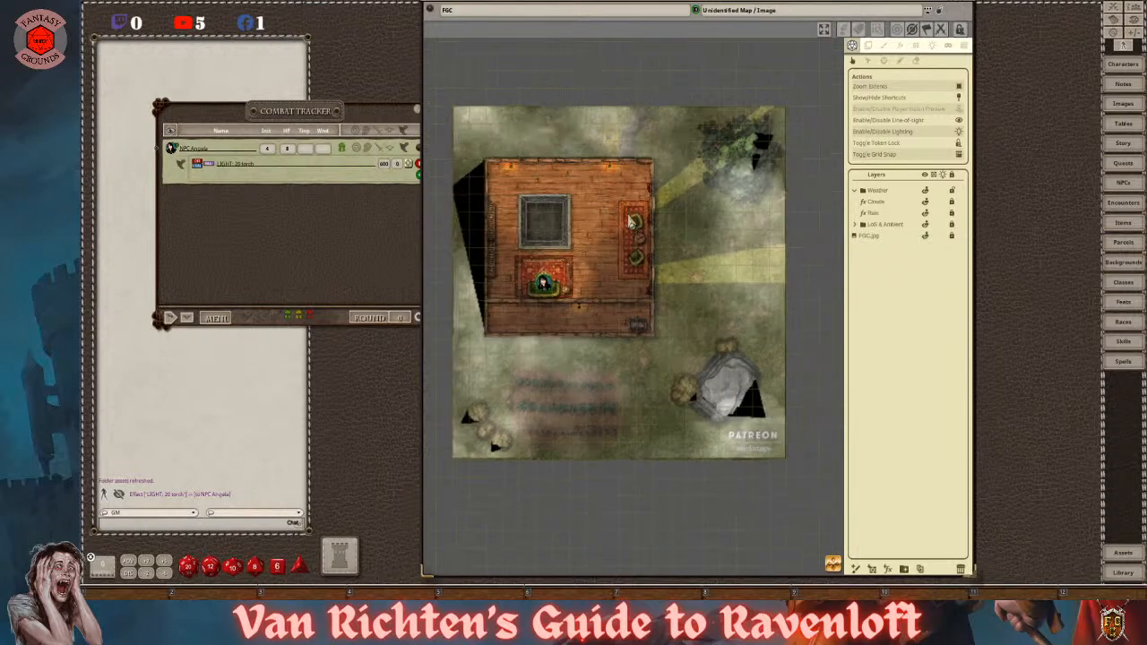
{"action": "scroll", "coordinate": [615, 269], "scroll_direction": "up", "scroll_amount": 2}
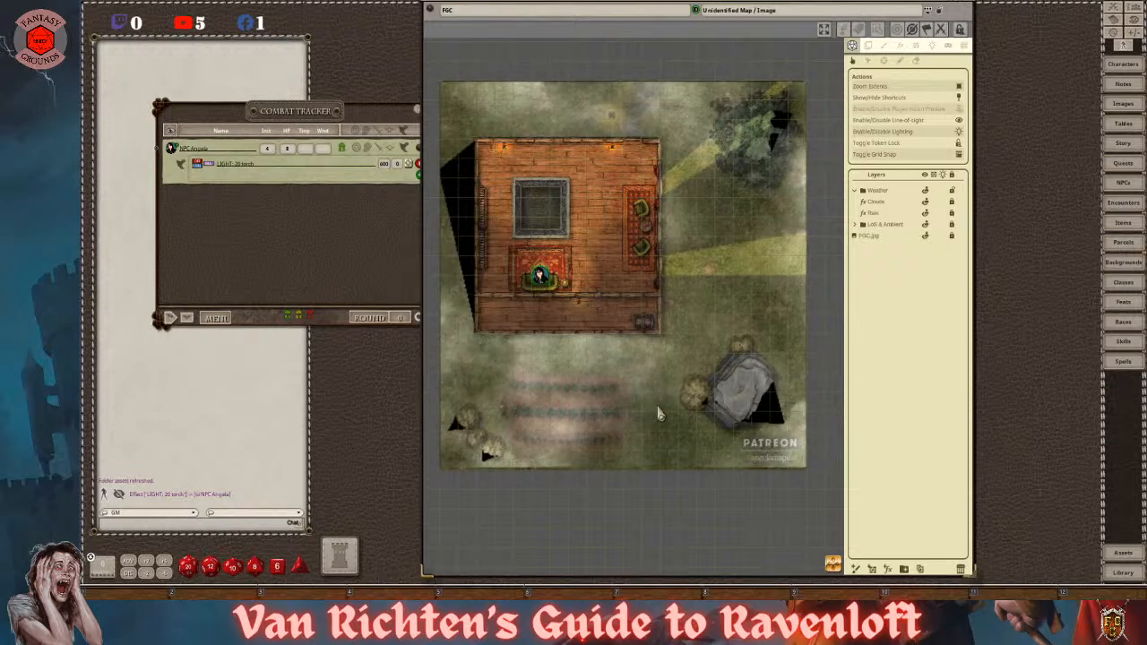
- Preview the player vision from the token on the sofa, exit the preview, and turn on its LIGHT: 20 torch effect
{"action": "left_click", "coordinate": [959, 110]}
{"action": "scroll", "coordinate": [573, 314], "scroll_direction": "up", "scroll_amount": 1}
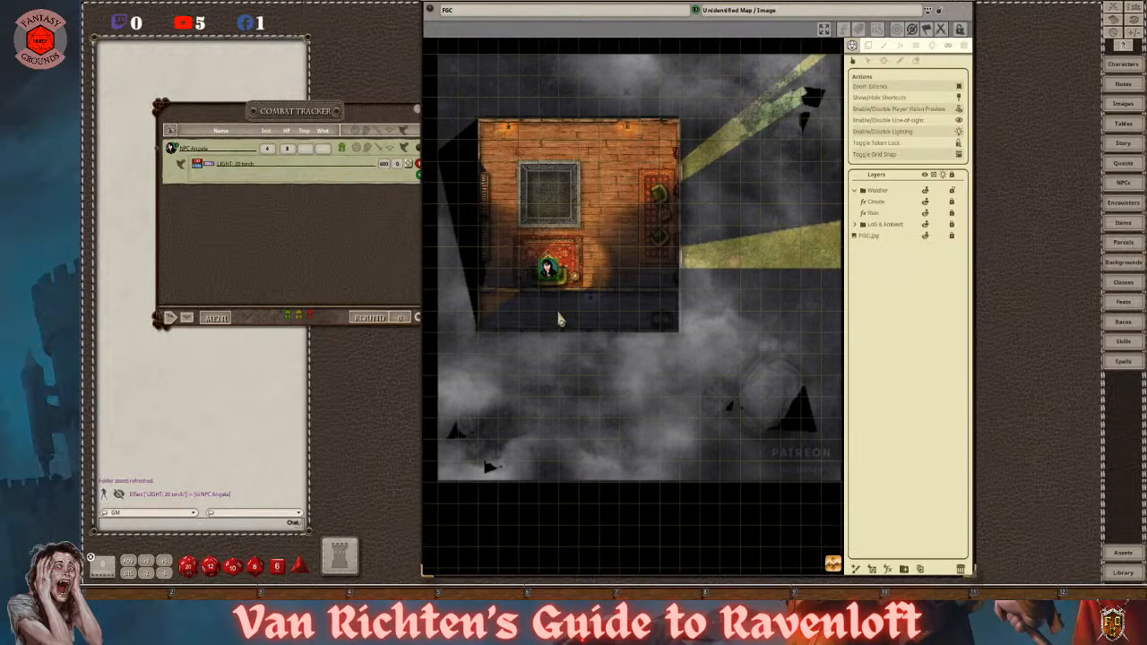
{"action": "left_click", "coordinate": [961, 119]}
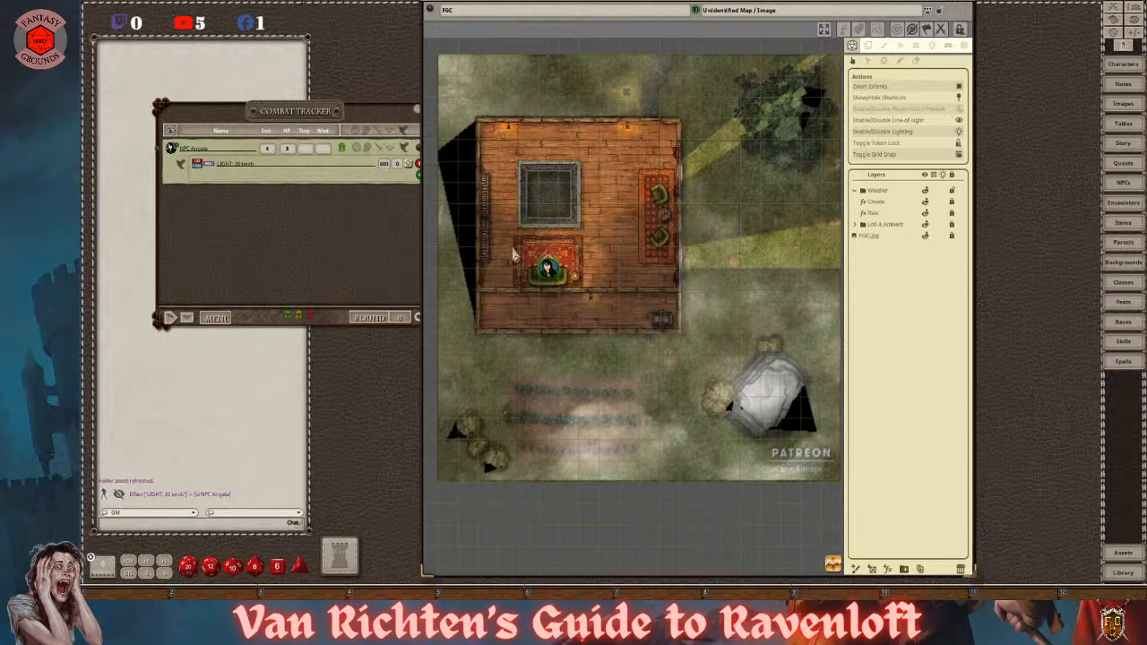
{"action": "left_click", "coordinate": [197, 165]}
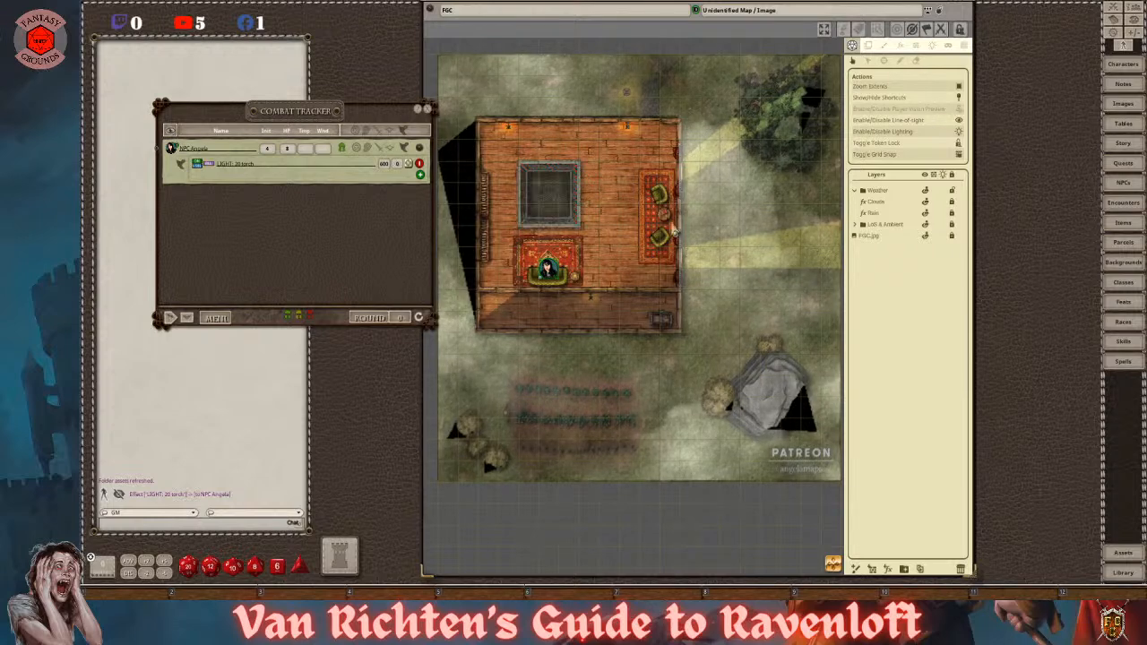
- Lock the map image to leave layer editing and shift the map window slightly away from the combat tracker
{"action": "left_click", "coordinate": [938, 10]}
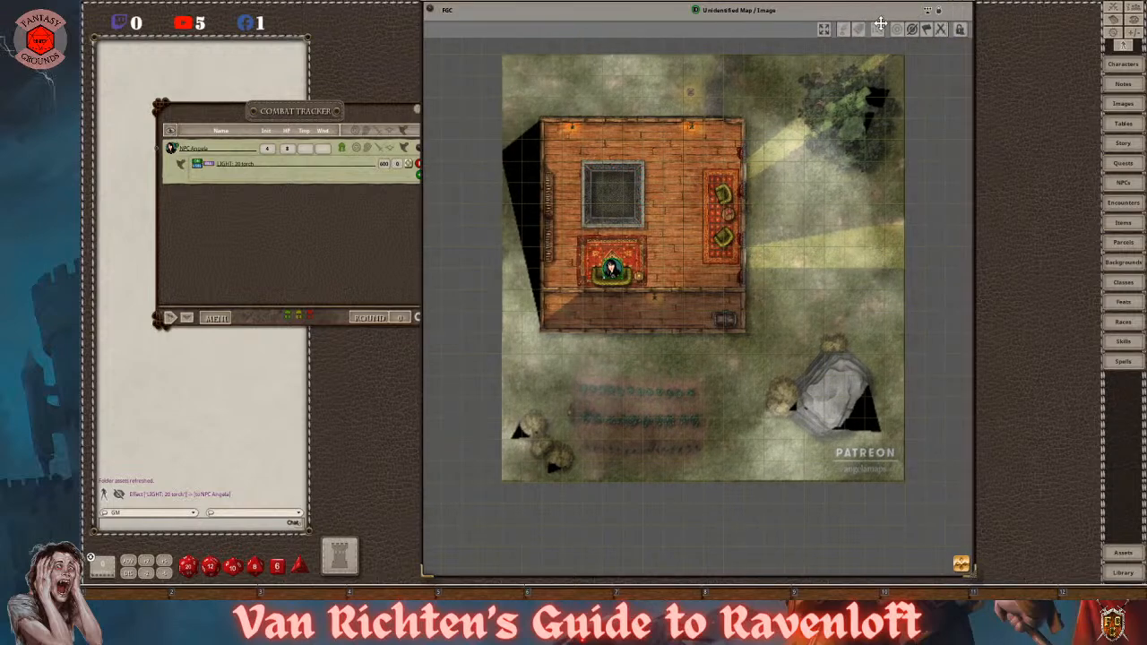
{"action": "left_click_drag", "start_coordinate": [872, 12], "coordinate": [913, 31]}
{"action": "scroll", "coordinate": [824, 308], "scroll_direction": "up", "scroll_amount": 1}
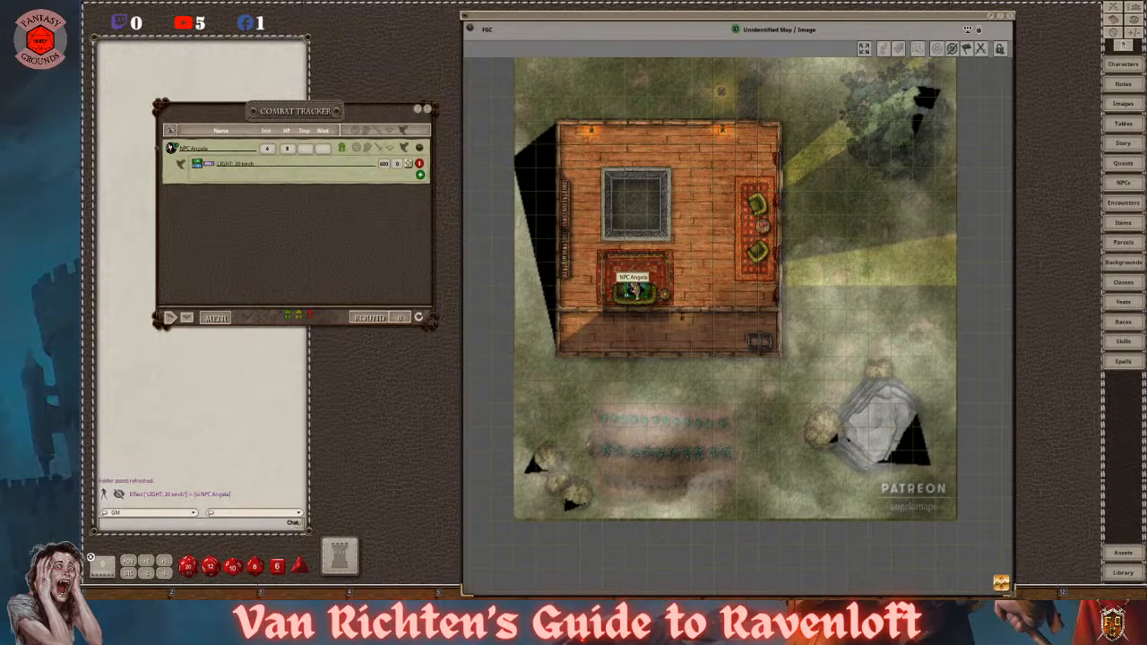
- Delete the NPC token from the house map and look over the whole map without it
{"action": "left_click", "coordinate": [633, 251]}
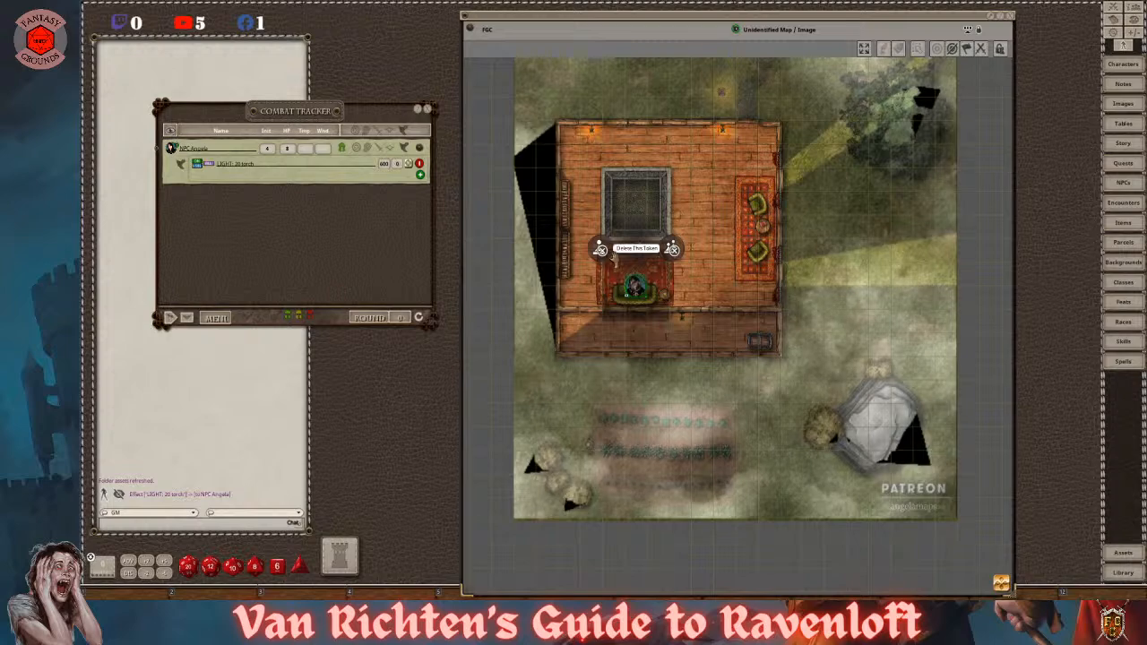
{"action": "left_click", "coordinate": [600, 253]}
{"action": "scroll", "coordinate": [702, 252], "scroll_direction": "down", "scroll_amount": 3}
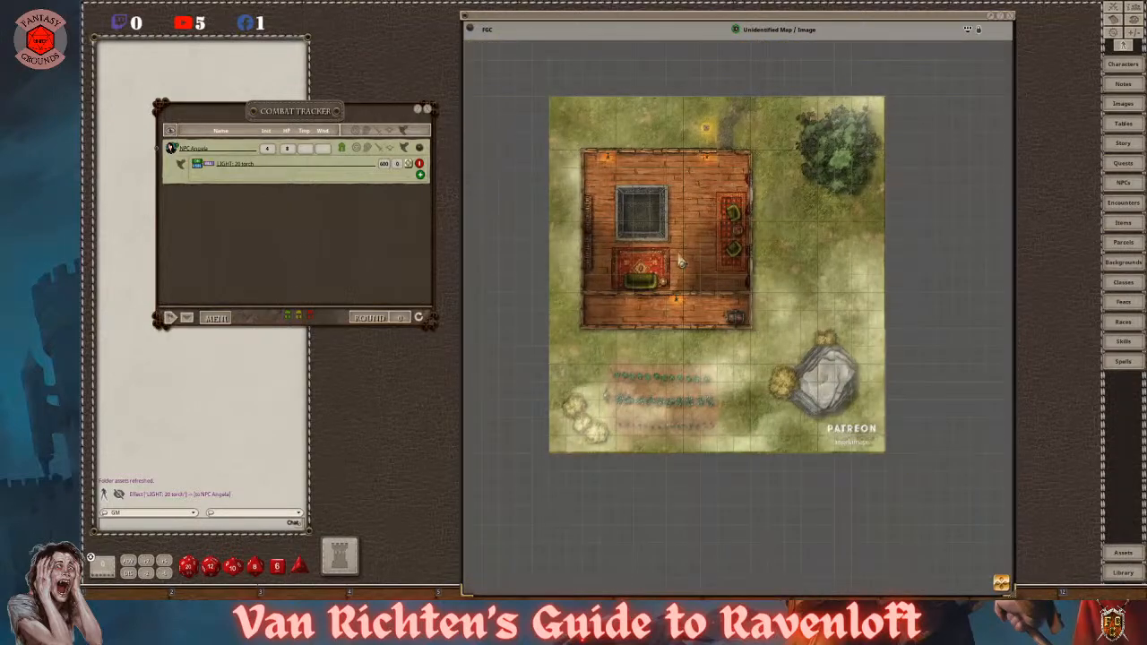
{"action": "scroll", "coordinate": [683, 232], "scroll_direction": "up", "scroll_amount": 2}
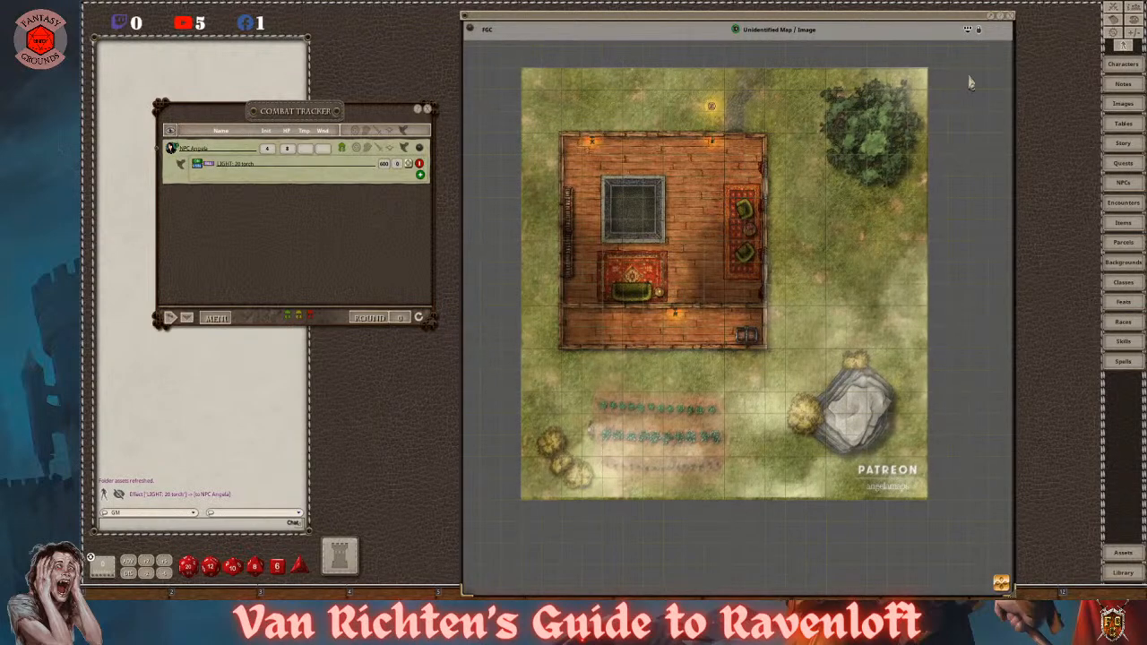
{"action": "scroll", "coordinate": [686, 260], "scroll_direction": "up", "scroll_amount": 2}
{"action": "scroll", "coordinate": [611, 263], "scroll_direction": "down", "scroll_amount": 2}
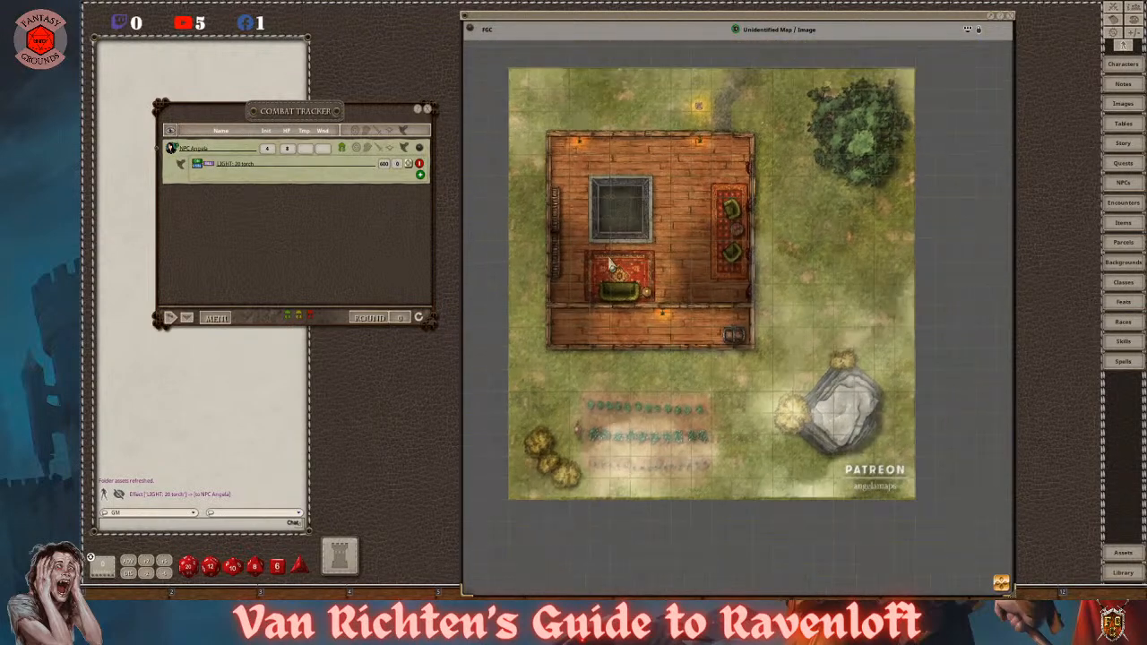
- Place the NPC token from the combat tracker on the grass north of the house, then delete it from the map
{"action": "left_click_drag", "start_coordinate": [171, 148], "coordinate": [644, 104]}
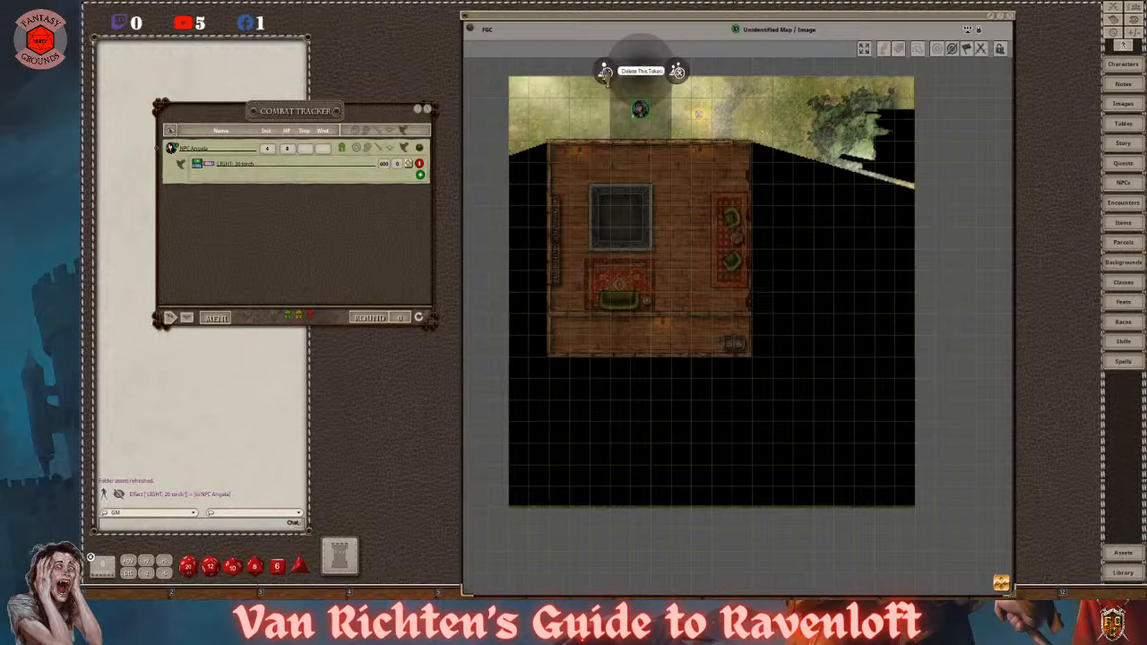
{"action": "left_click", "coordinate": [605, 72]}
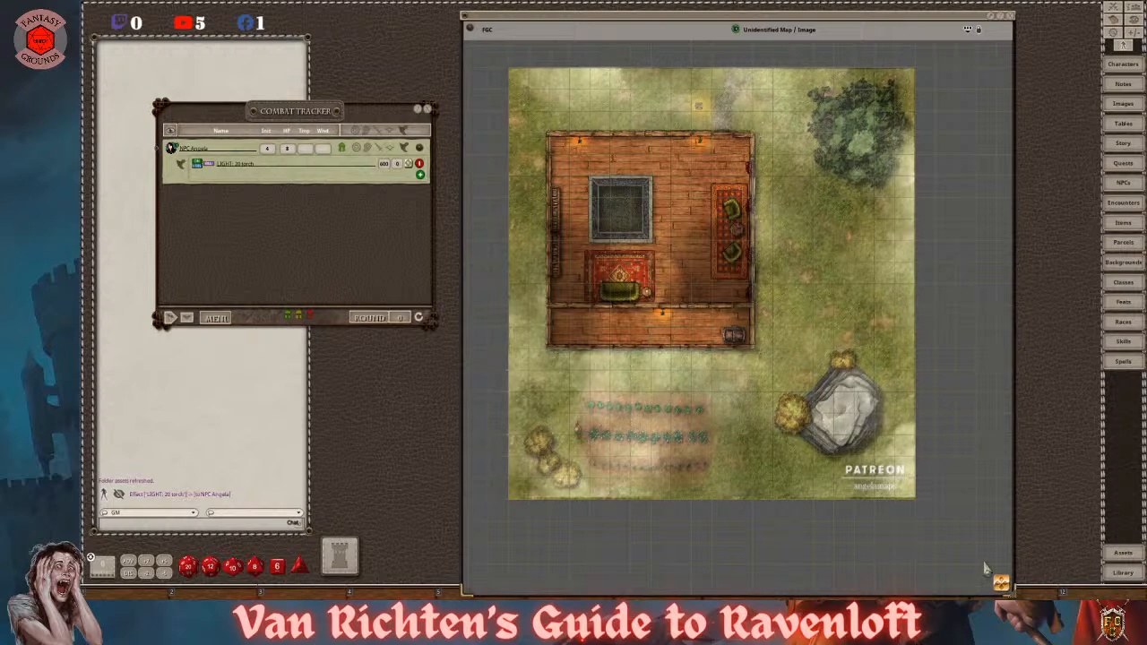
- Shrink the map window slightly and examine the house's interior lights and the clouds drifting over the surrounding grass, tree and rock
{"action": "left_click_drag", "start_coordinate": [1002, 588], "coordinate": [986, 562]}
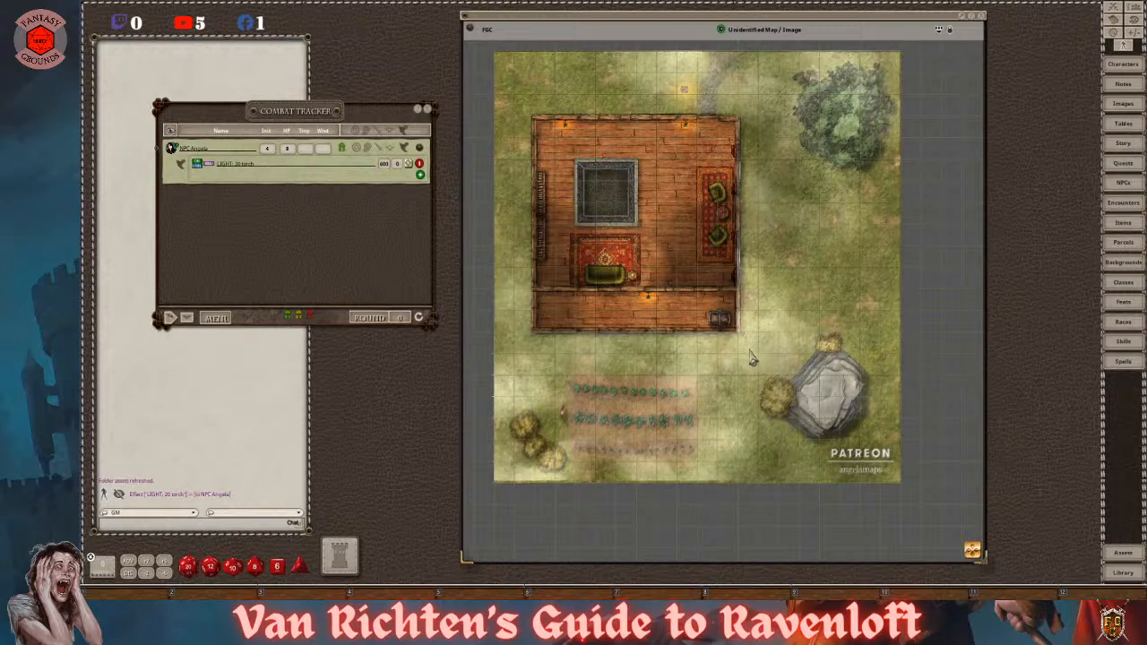
{"action": "scroll", "coordinate": [780, 196], "scroll_direction": "up", "scroll_amount": 3}
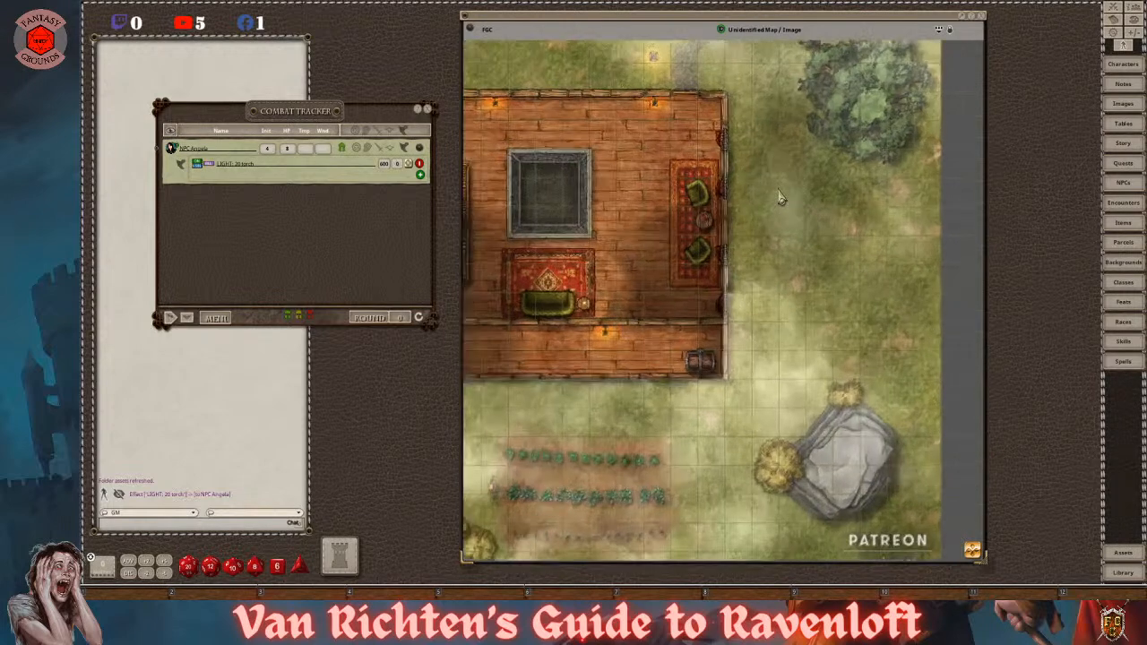
{"action": "scroll", "coordinate": [780, 196], "scroll_direction": "down", "scroll_amount": 5}
{"action": "scroll", "coordinate": [805, 244], "scroll_direction": "up", "scroll_amount": 4}
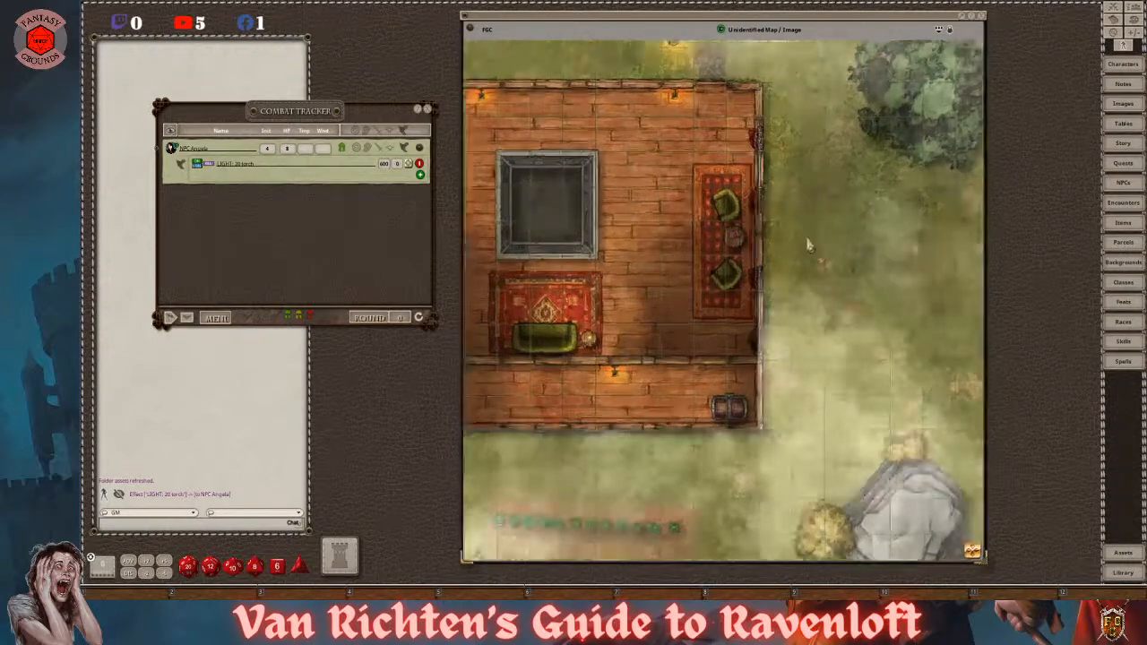
{"action": "scroll", "coordinate": [811, 264], "scroll_direction": "down", "scroll_amount": 3}
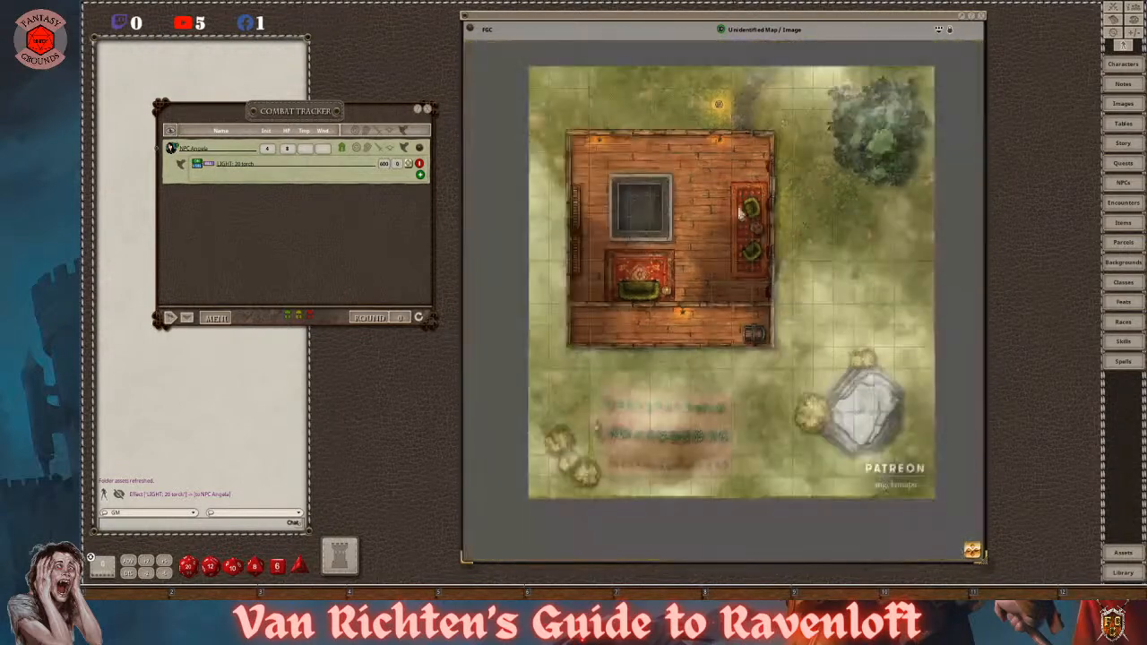
{"action": "scroll", "coordinate": [628, 215], "scroll_direction": "up", "scroll_amount": 1}
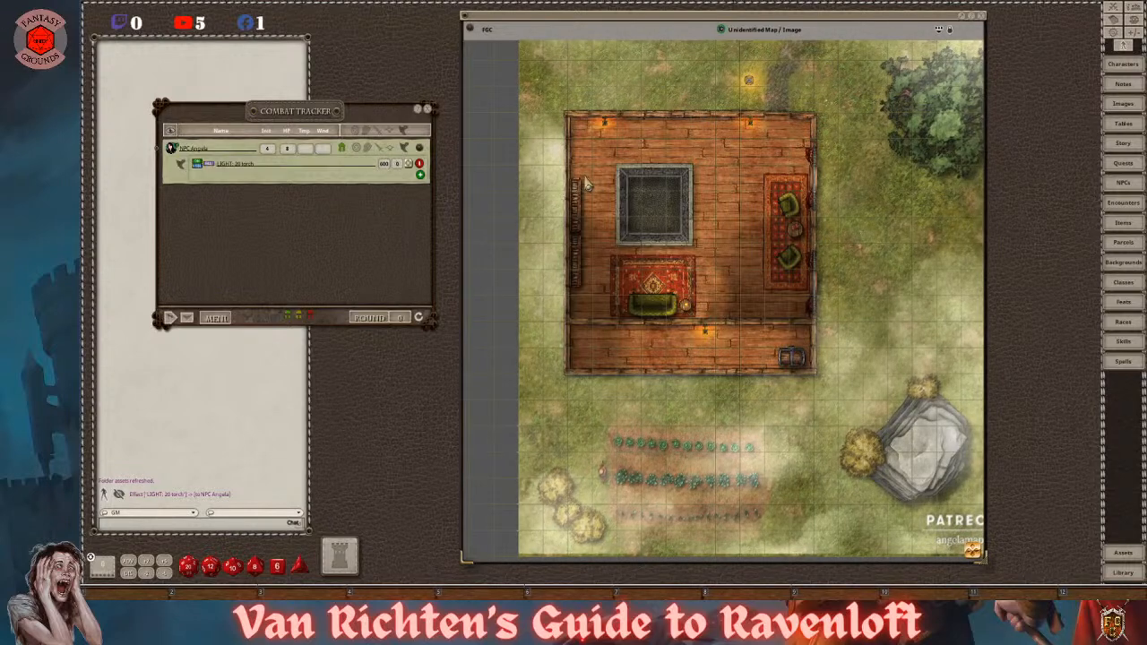
{"action": "scroll", "coordinate": [668, 314], "scroll_direction": "up", "scroll_amount": 1}
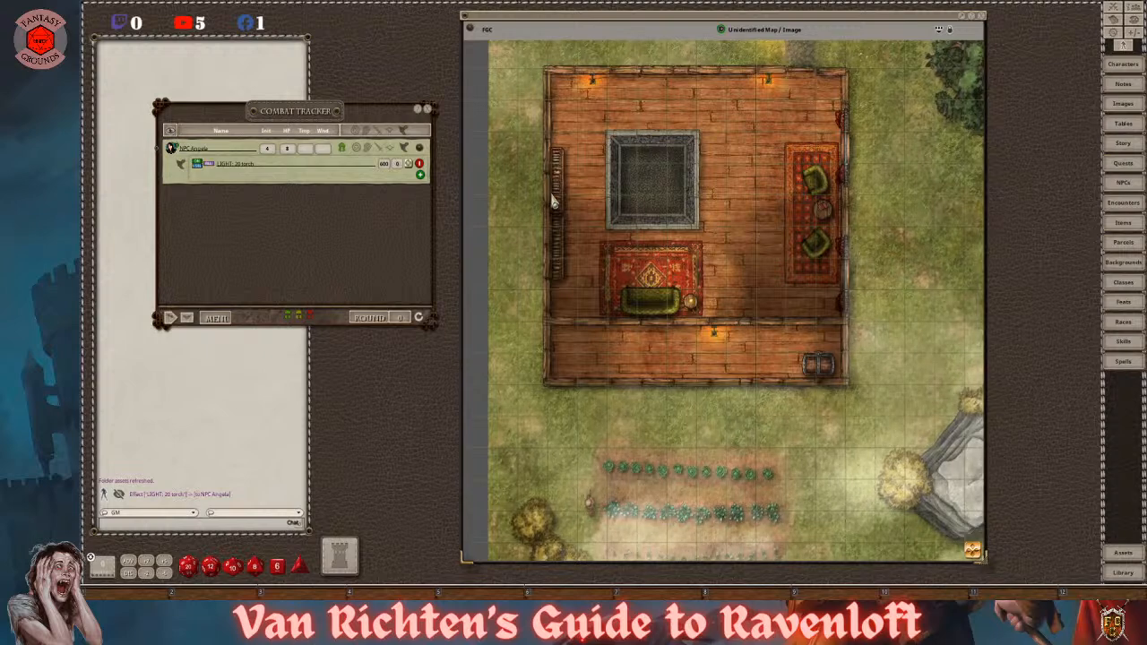
{"action": "scroll", "coordinate": [560, 335], "scroll_direction": "down", "scroll_amount": 2}
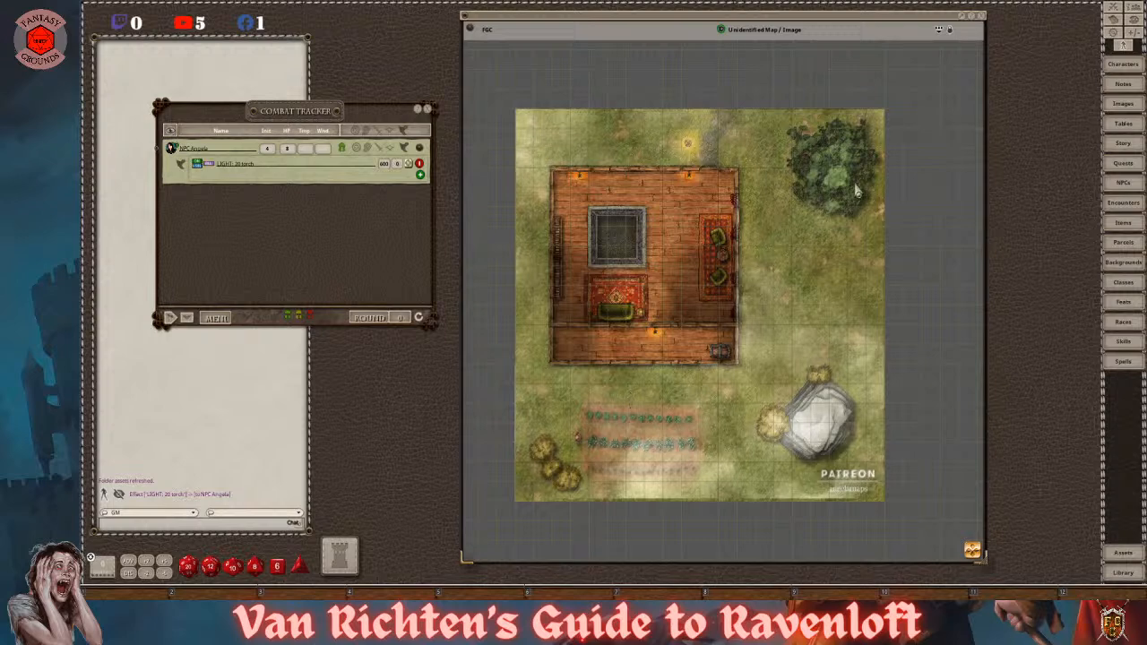
{"action": "scroll", "coordinate": [632, 284], "scroll_direction": "up", "scroll_amount": 2}
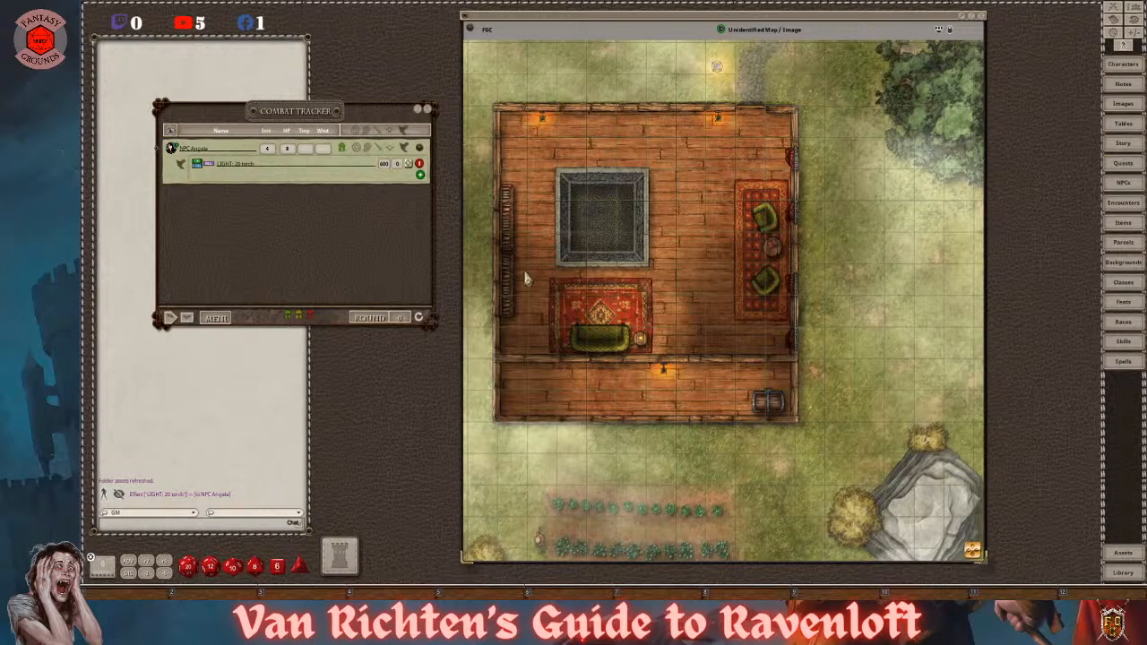
{"action": "scroll", "coordinate": [681, 256], "scroll_direction": "down", "scroll_amount": 5}
{"action": "scroll", "coordinate": [815, 141], "scroll_direction": "up", "scroll_amount": 3}
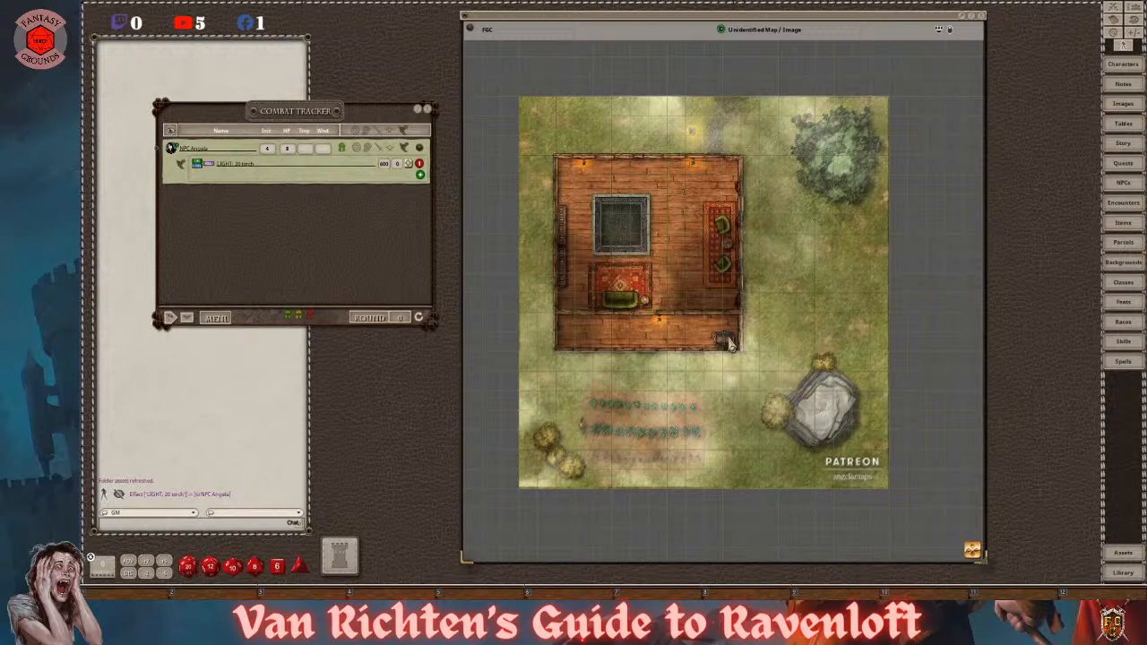
{"action": "scroll", "coordinate": [731, 343], "scroll_direction": "up", "scroll_amount": 2}
{"action": "scroll", "coordinate": [730, 343], "scroll_direction": "down", "scroll_amount": 1}
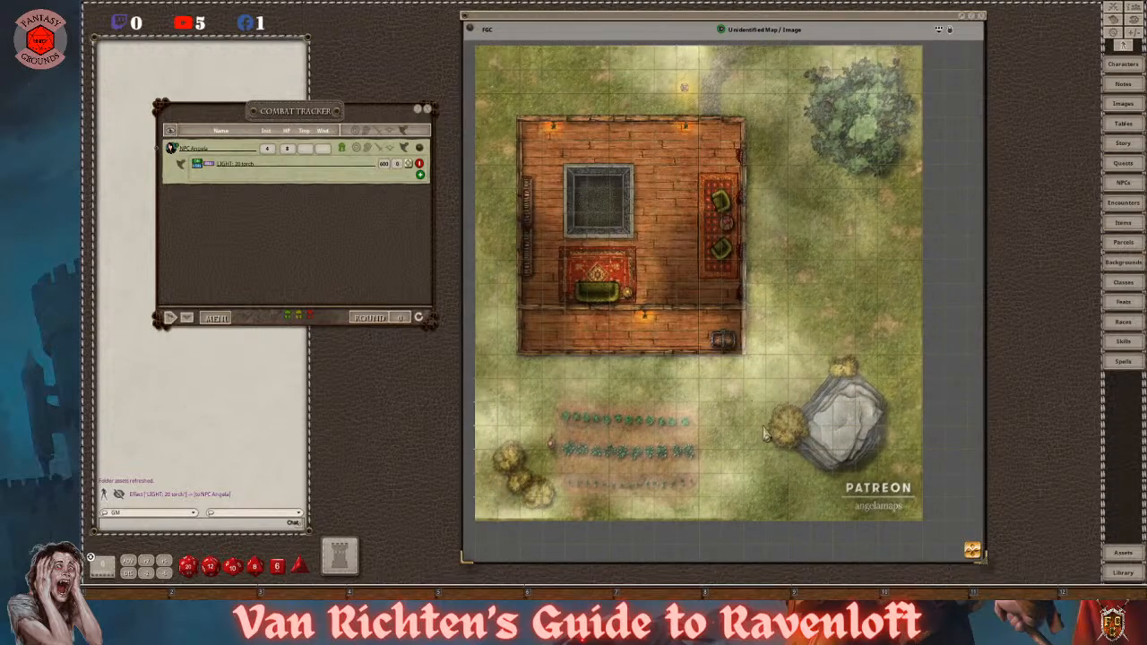